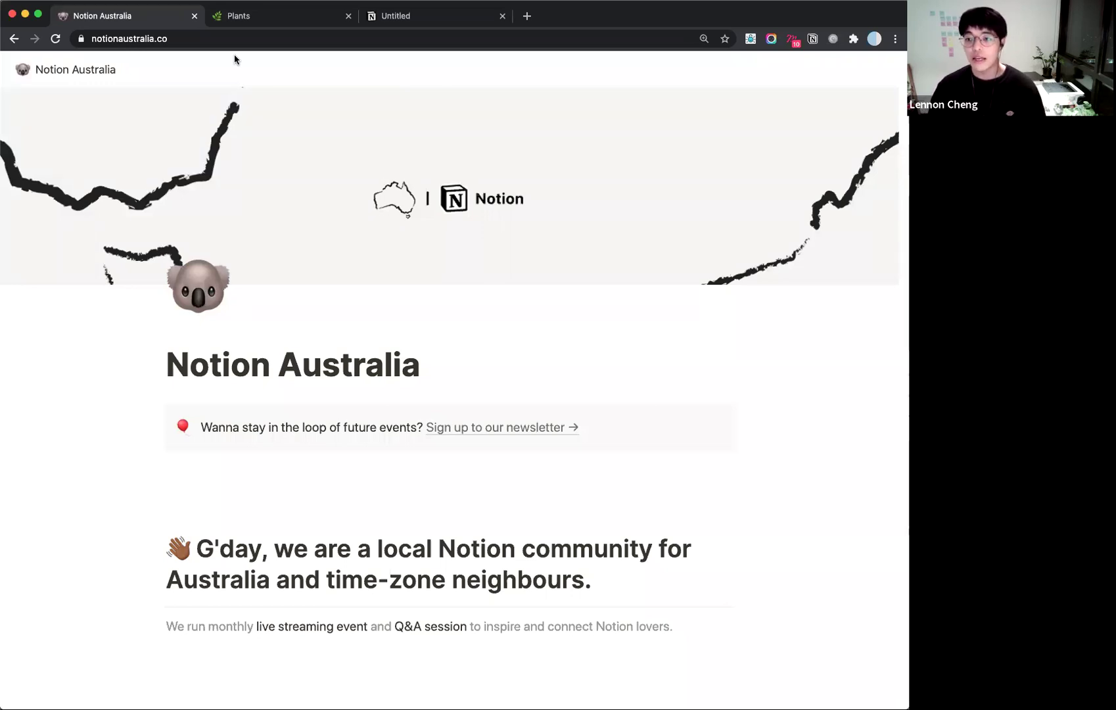
Review the Notion Australia homepage's introduction, the Next up event and the past events on Crowdcast.
scroll(682, 244, down, 5)
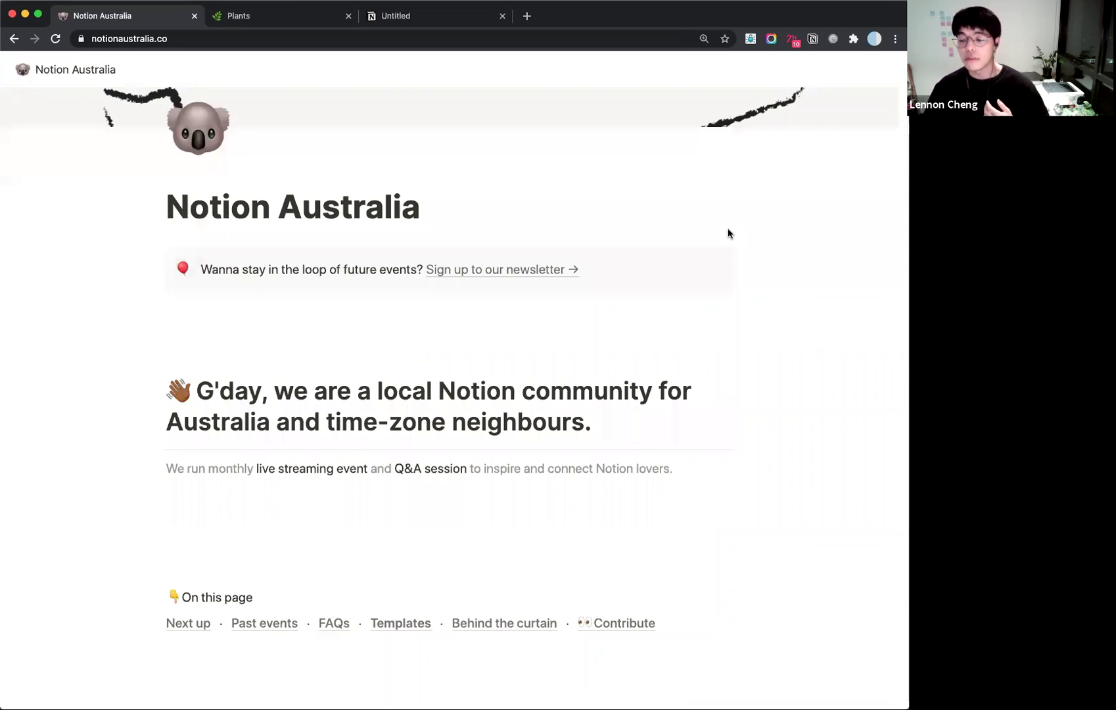
scroll(737, 253, down, 5)
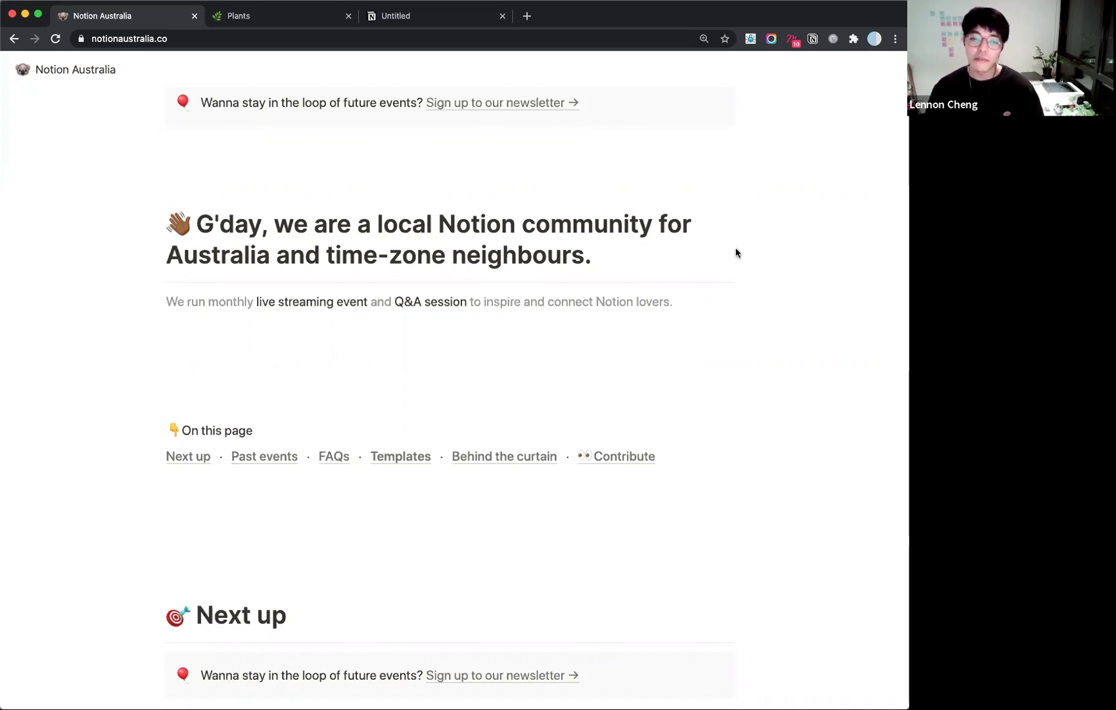
scroll(735, 253, up, 2)
scroll(562, 351, down, 6)
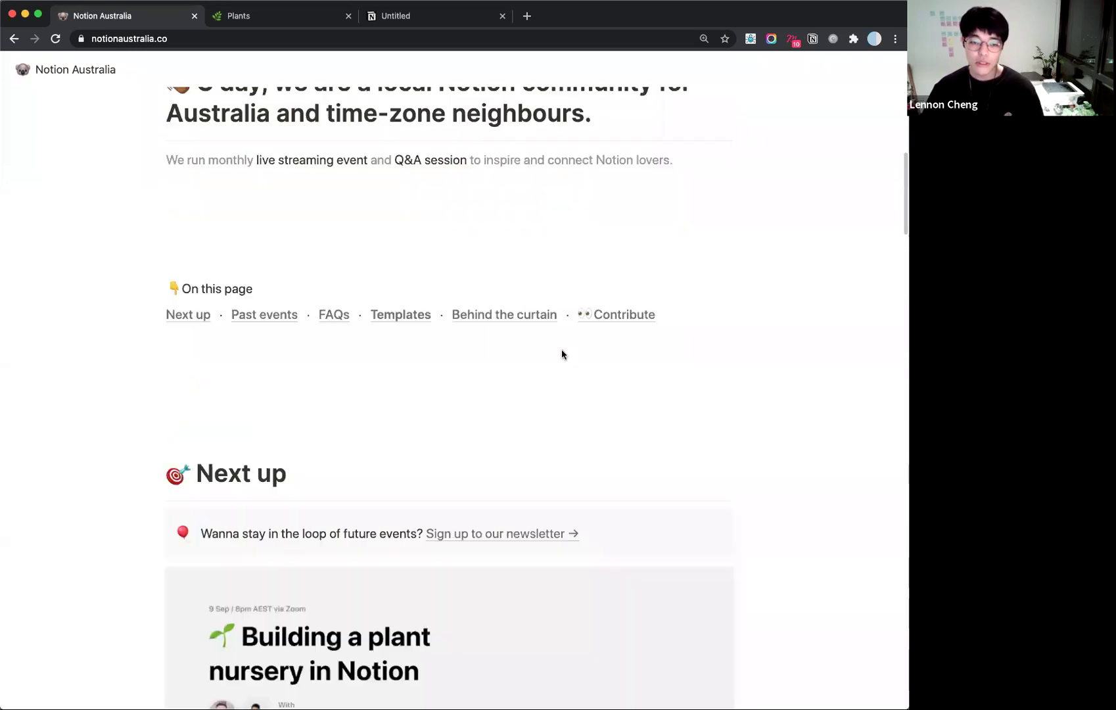
scroll(562, 354, down, 10)
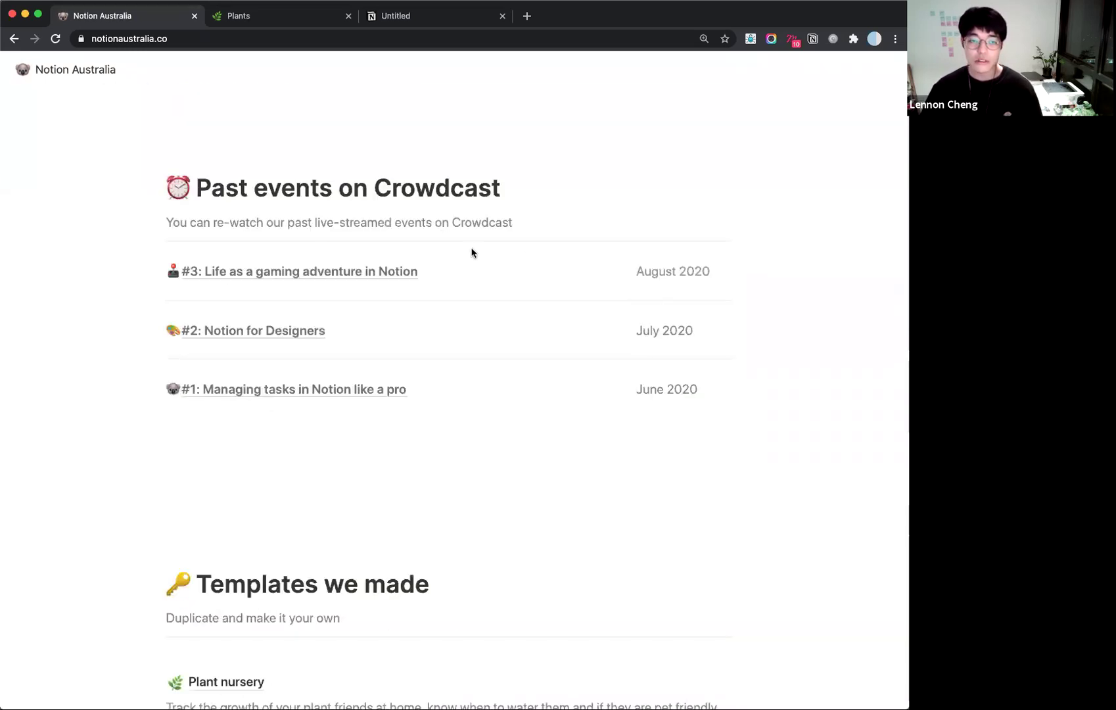
scroll(558, 261, up, 1)
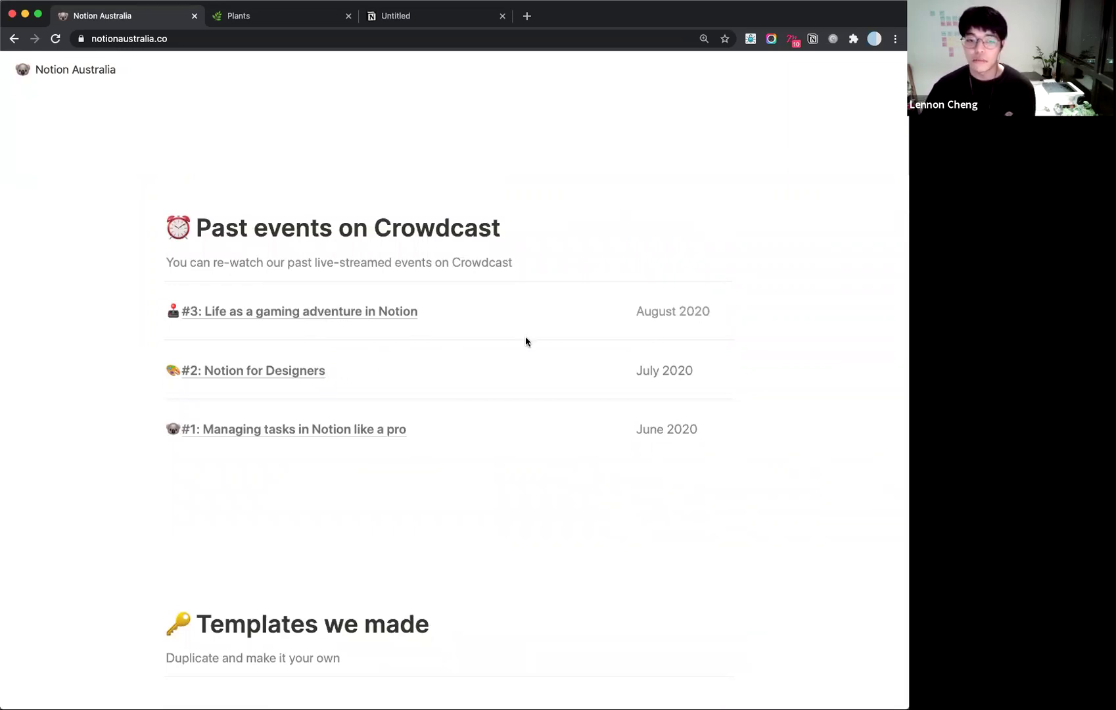
scroll(524, 333, up, 10)
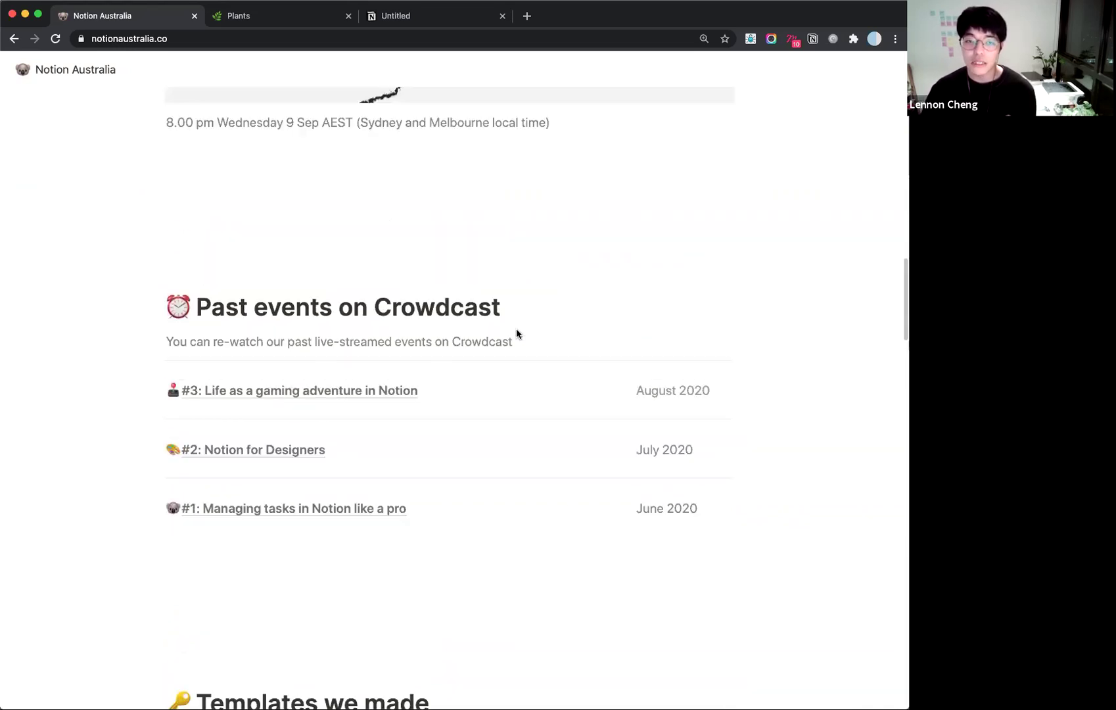
scroll(391, 209, up, 5)
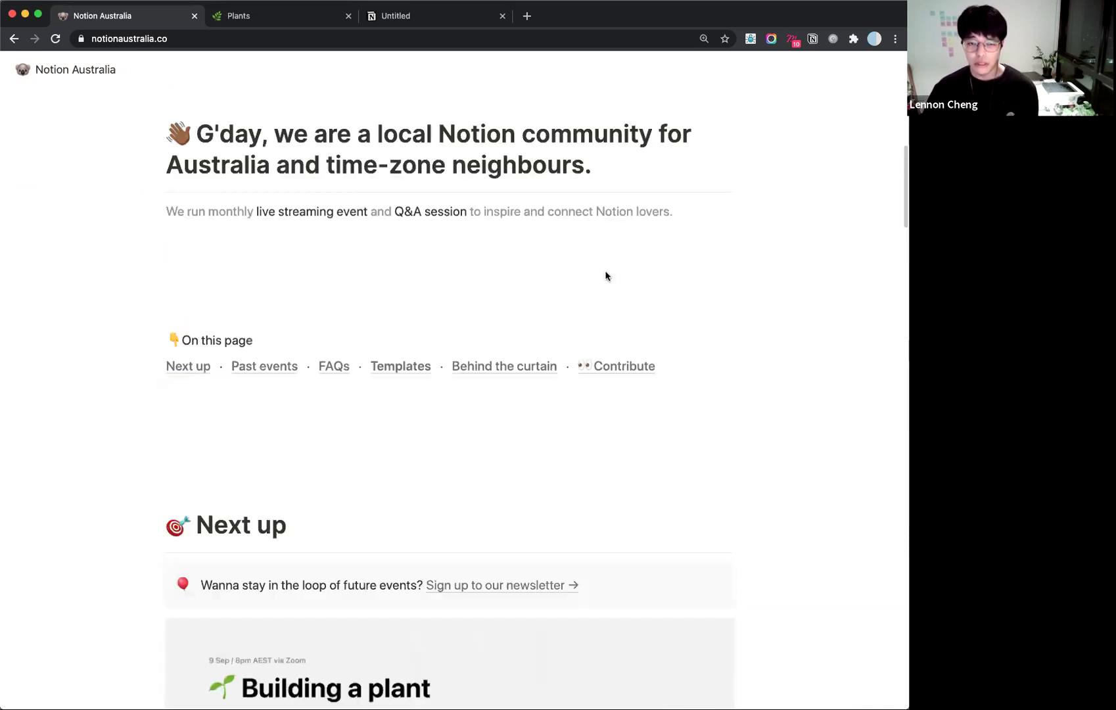
scroll(552, 361, down, 5)
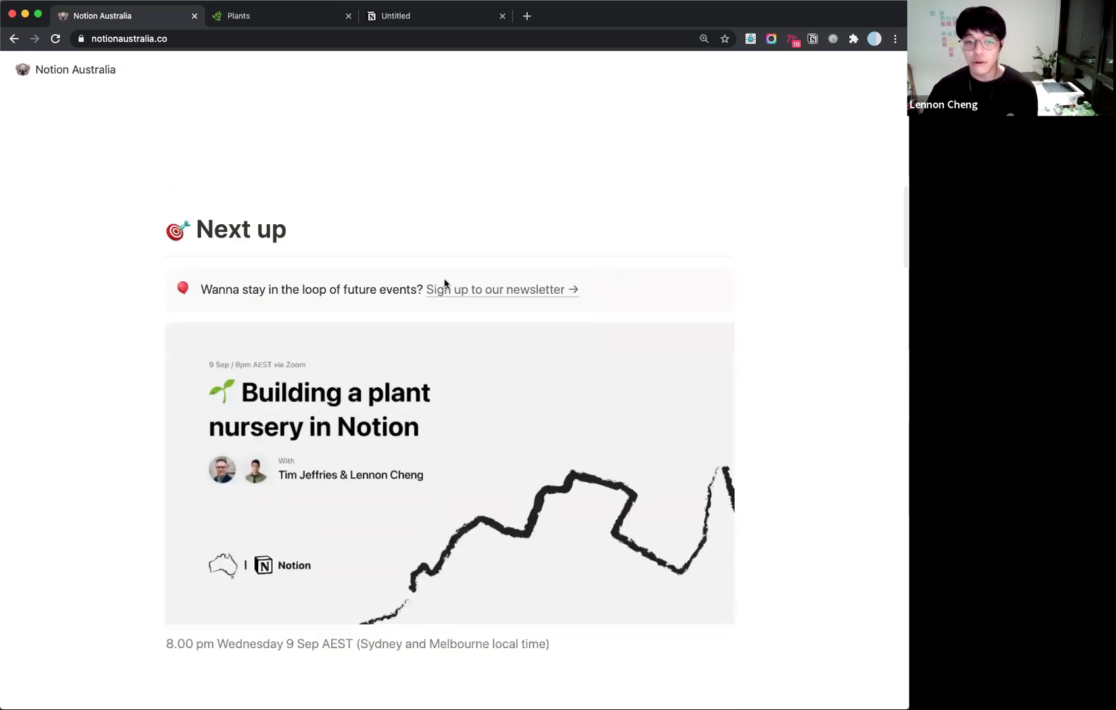
scroll(460, 316, down, 1)
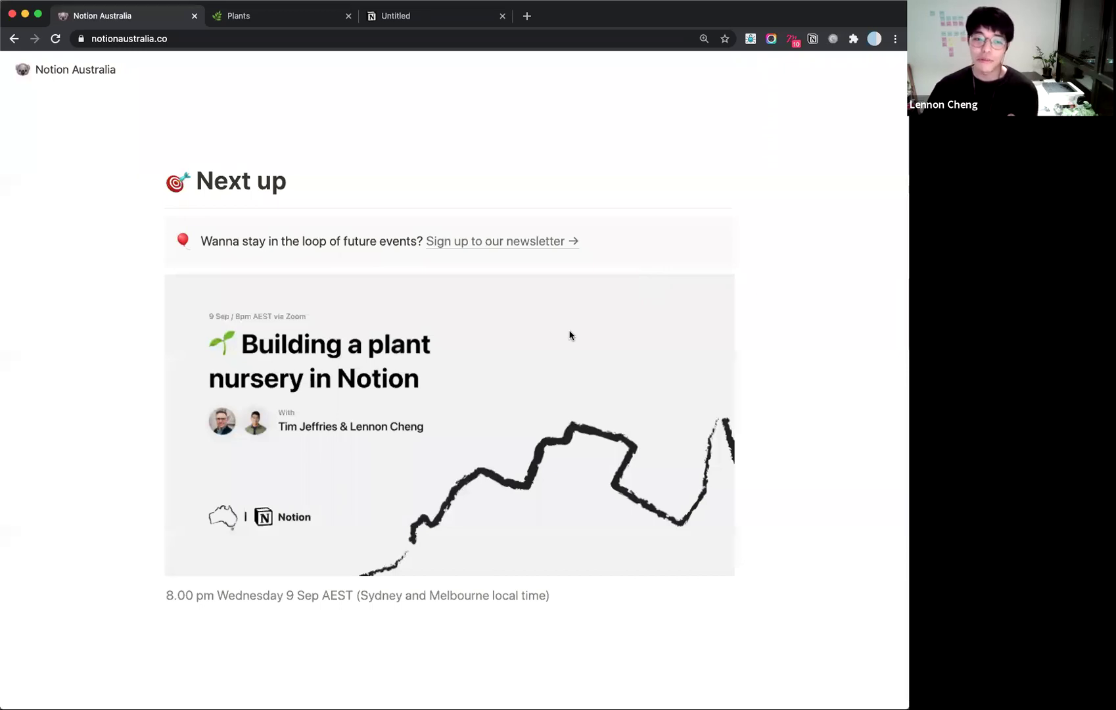
Look over the Plant nursery template in the homepage's Templates we made section.
scroll(570, 336, down, 12)
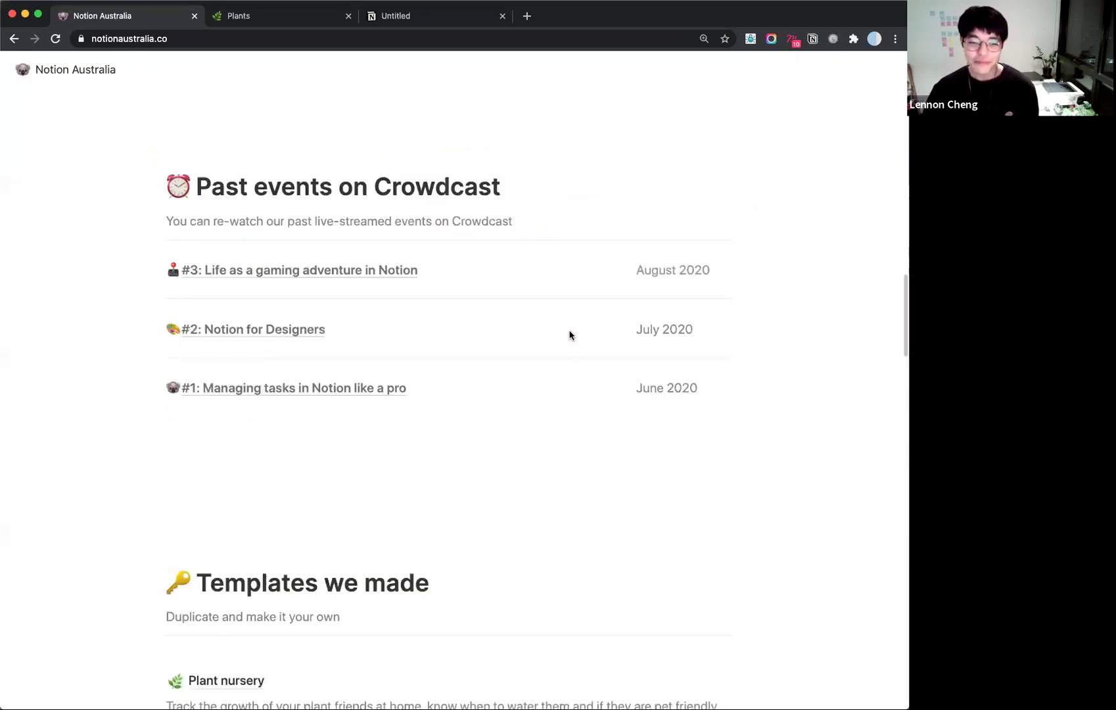
scroll(569, 335, down, 5)
scroll(571, 332, up, 1)
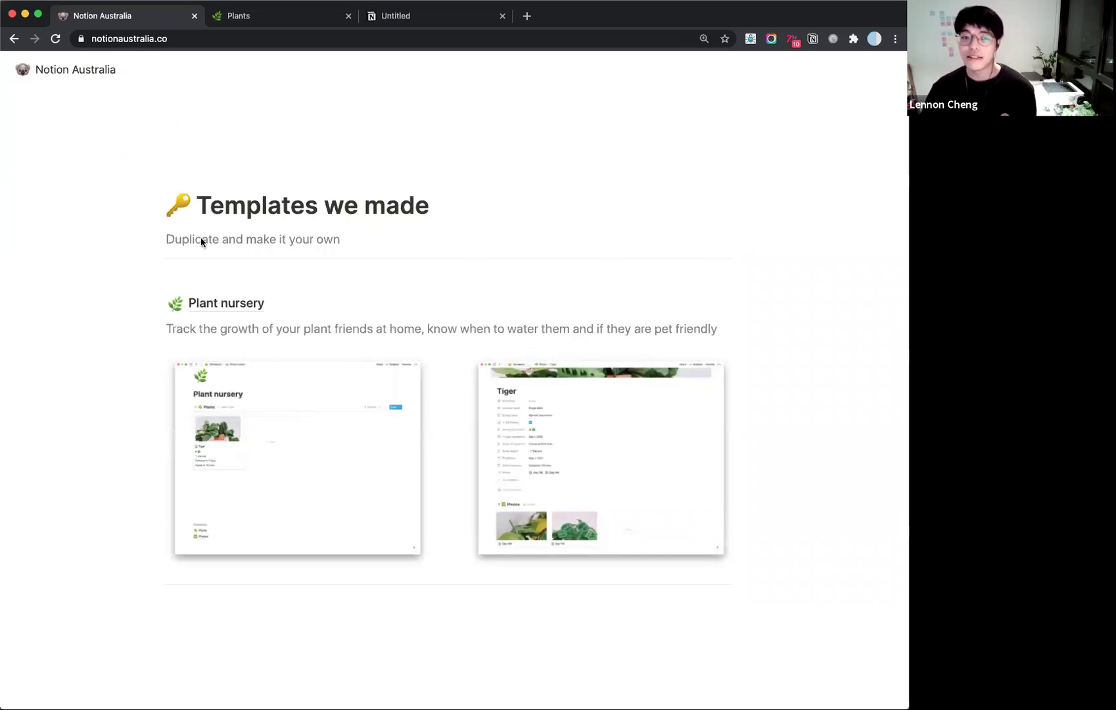
scroll(446, 240, up, 1)
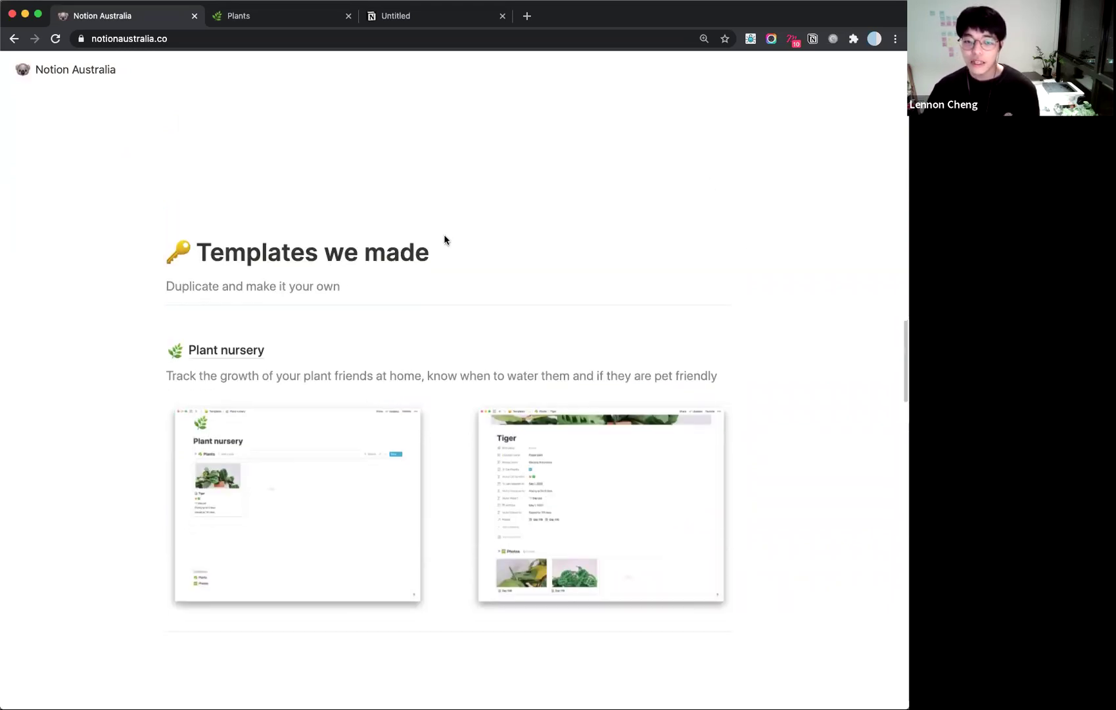
scroll(388, 238, down, 2)
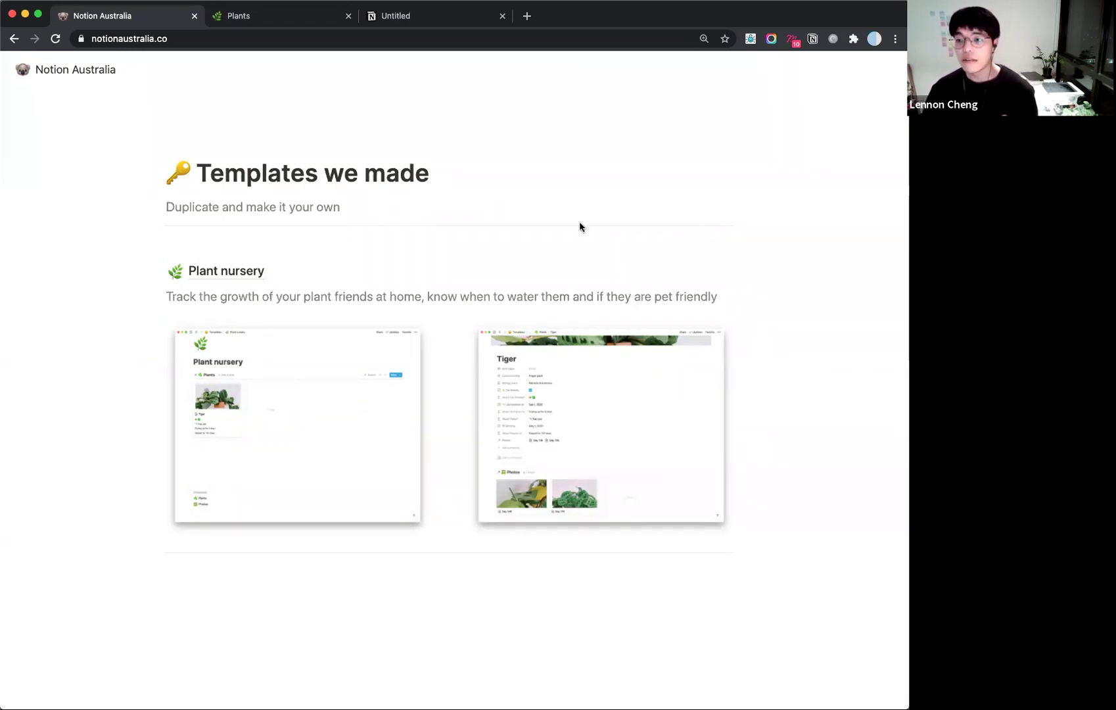
scroll(547, 406, down, 1)
Expand the "I need help with Notion" answer in the FAQs, review its resource links, and collapse it again.
scroll(547, 406, down, 10)
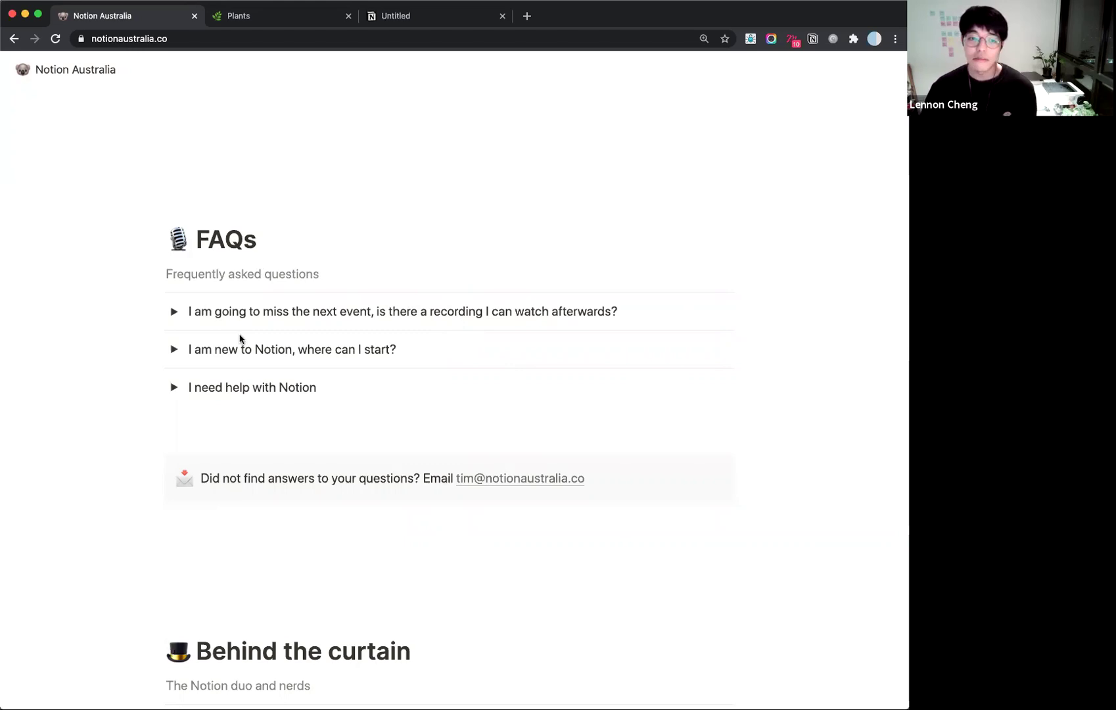
scroll(279, 252, down, 1)
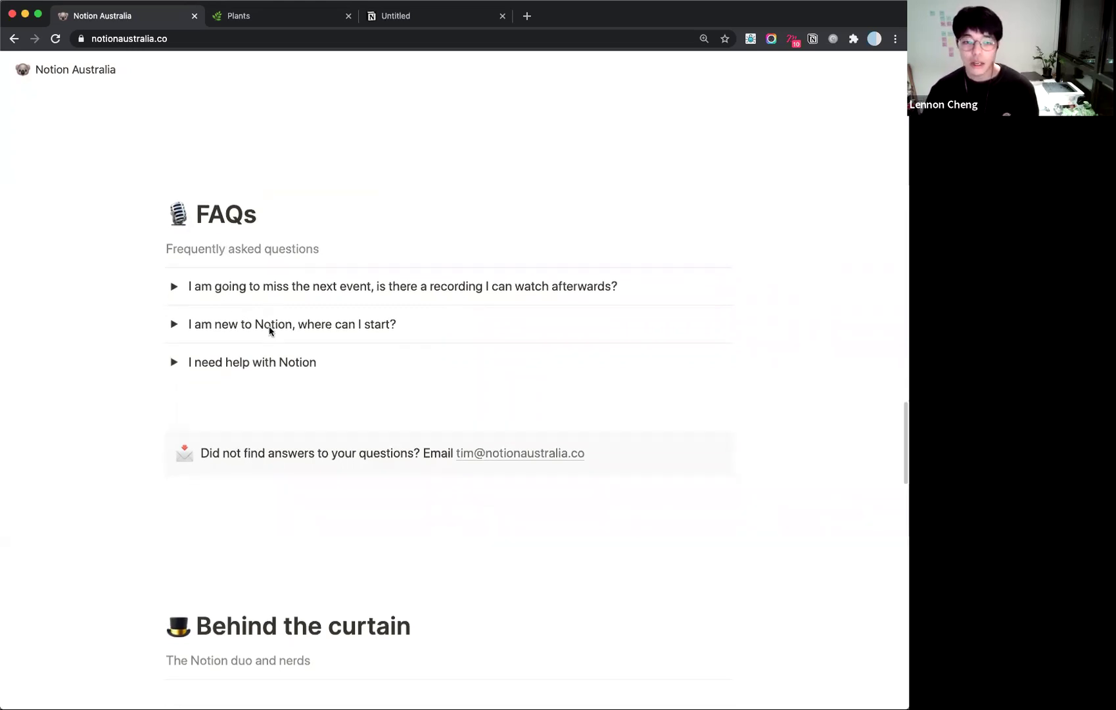
click(173, 288)
click(173, 288)
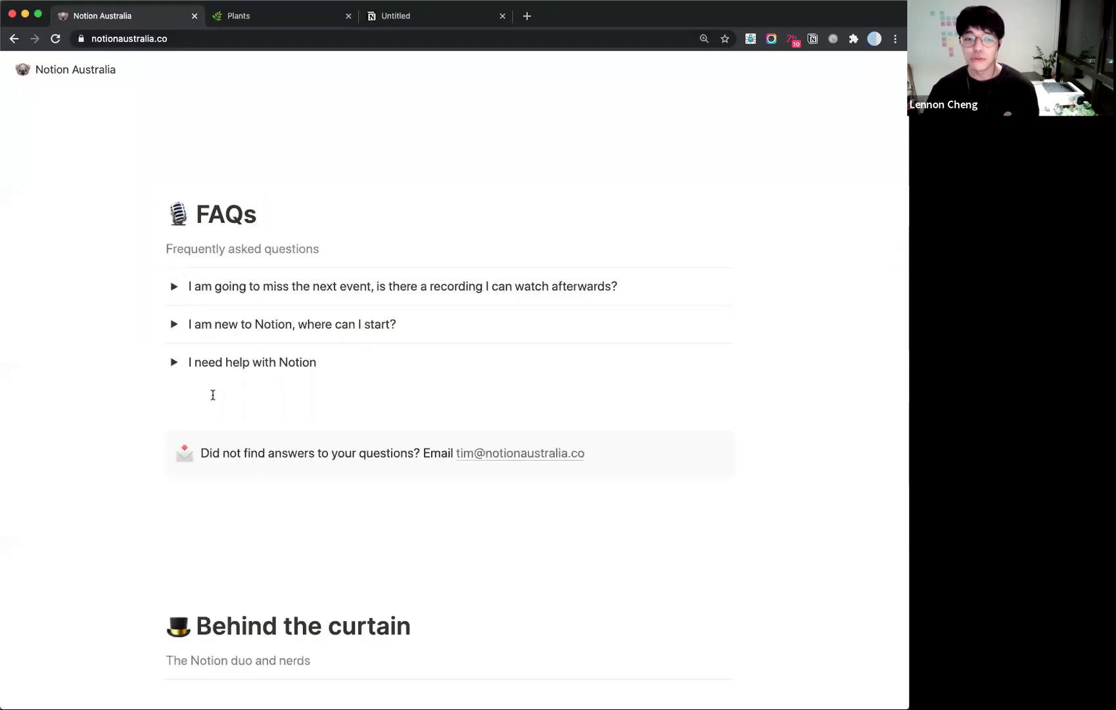
click(174, 362)
scroll(561, 374, down, 5)
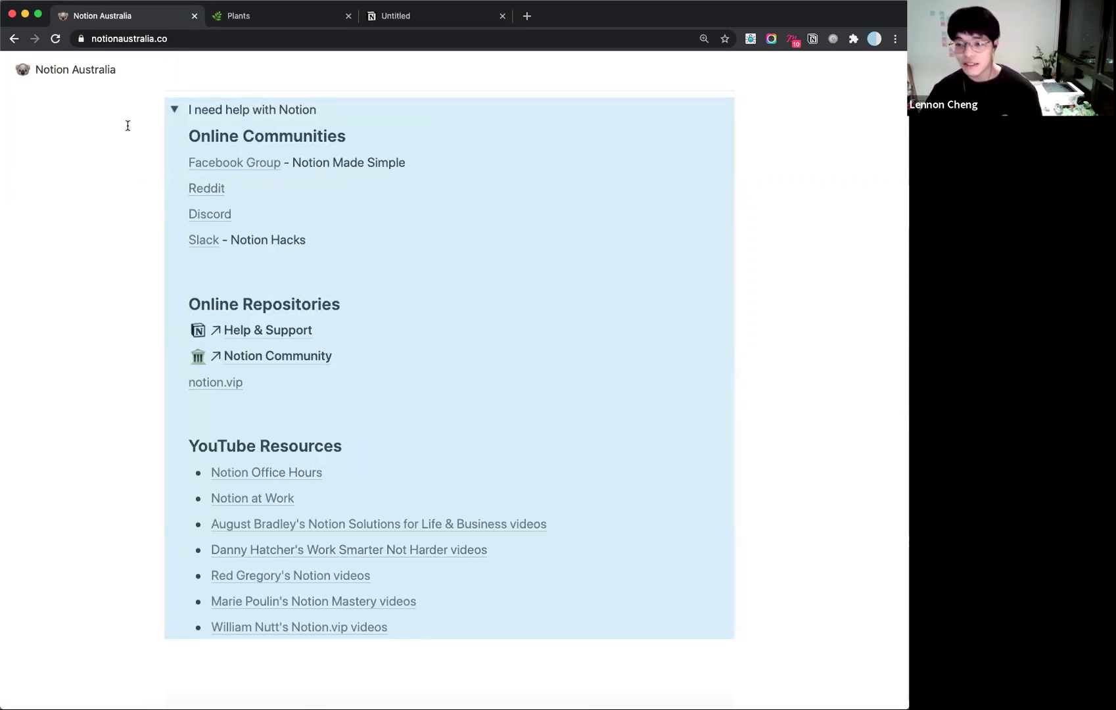
click(174, 110)
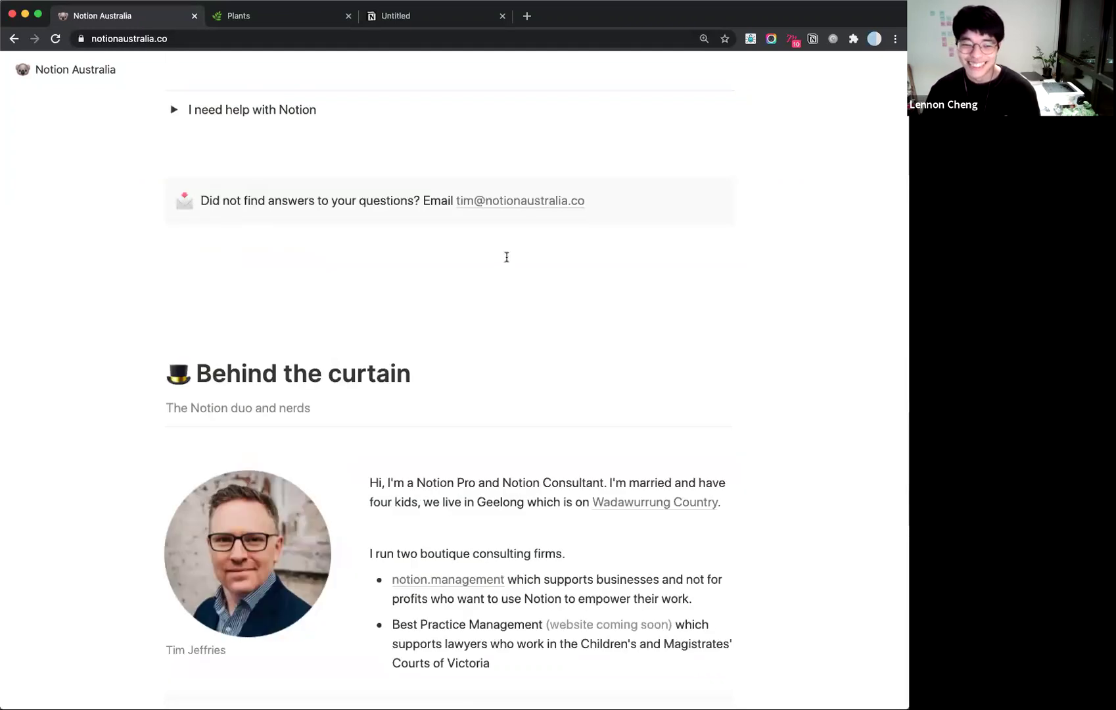
Read the organisers' profiles under Behind the curtain and the options under I want to contribute.
scroll(507, 257, down, 4)
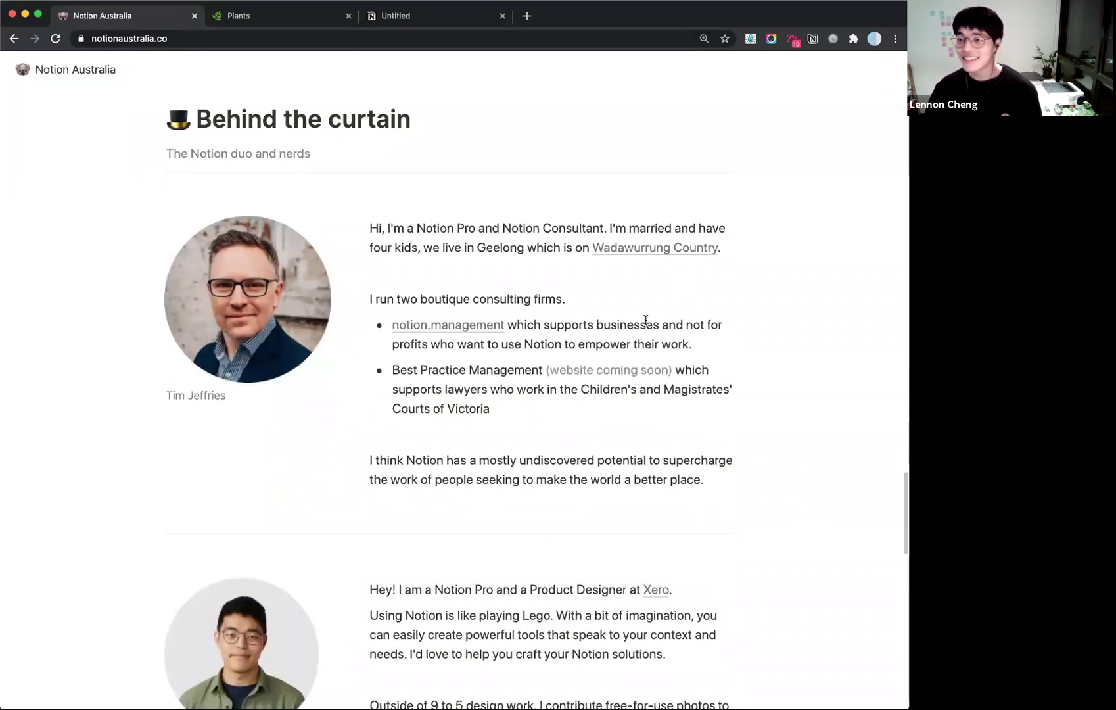
scroll(646, 320, down, 5)
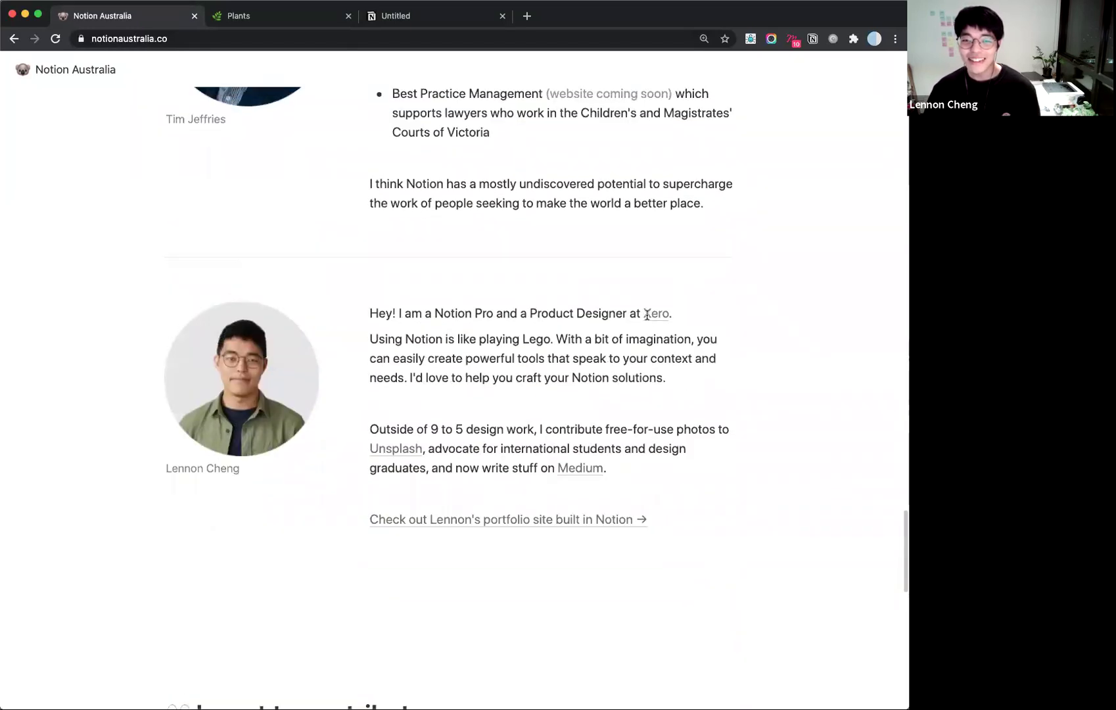
scroll(647, 316, up, 3)
scroll(647, 315, down, 11)
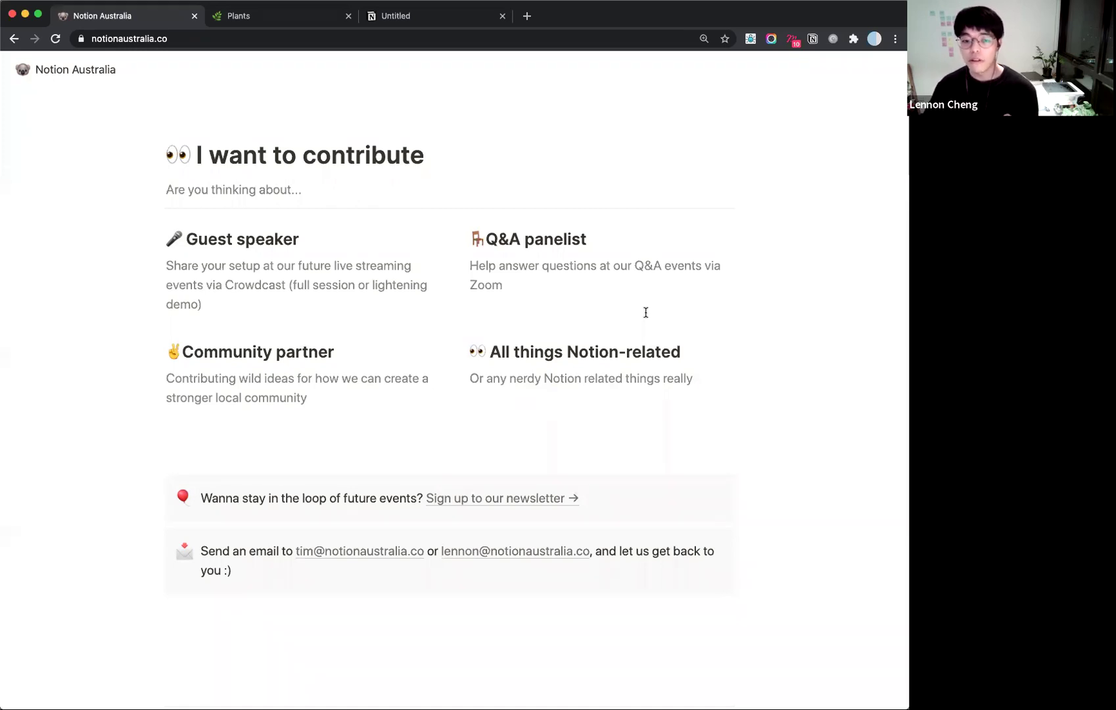
scroll(645, 312, up, 1)
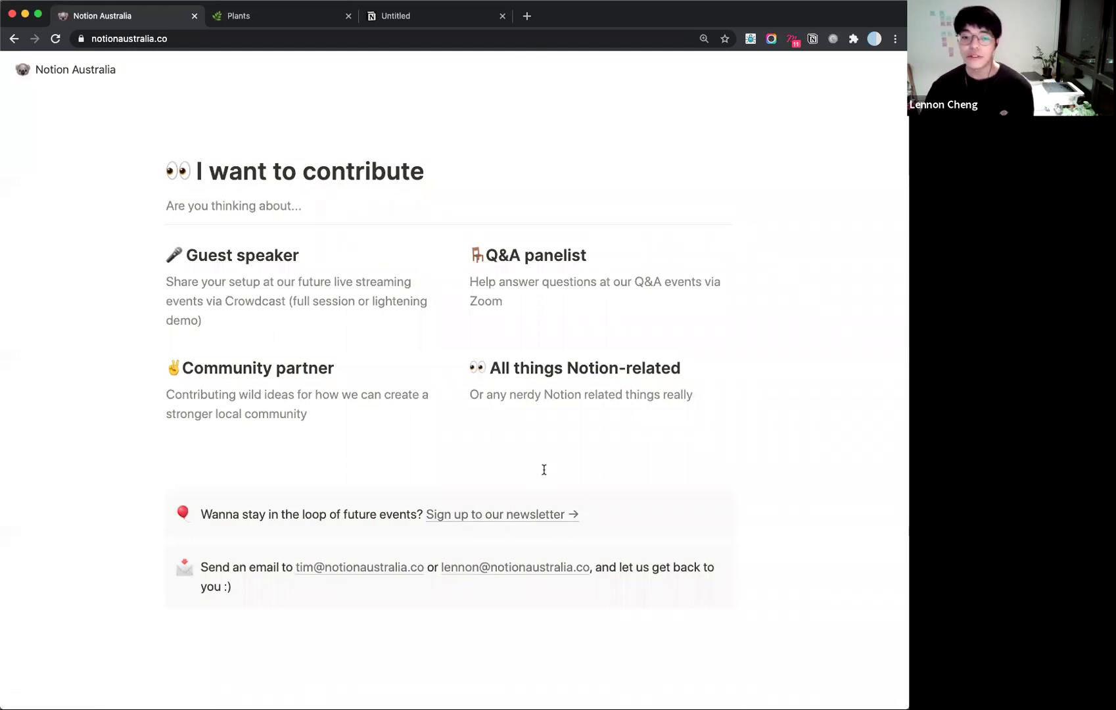
View the newsletter sign-up page, close it, and return to the beginning of the Notion Australia homepage.
click(485, 518)
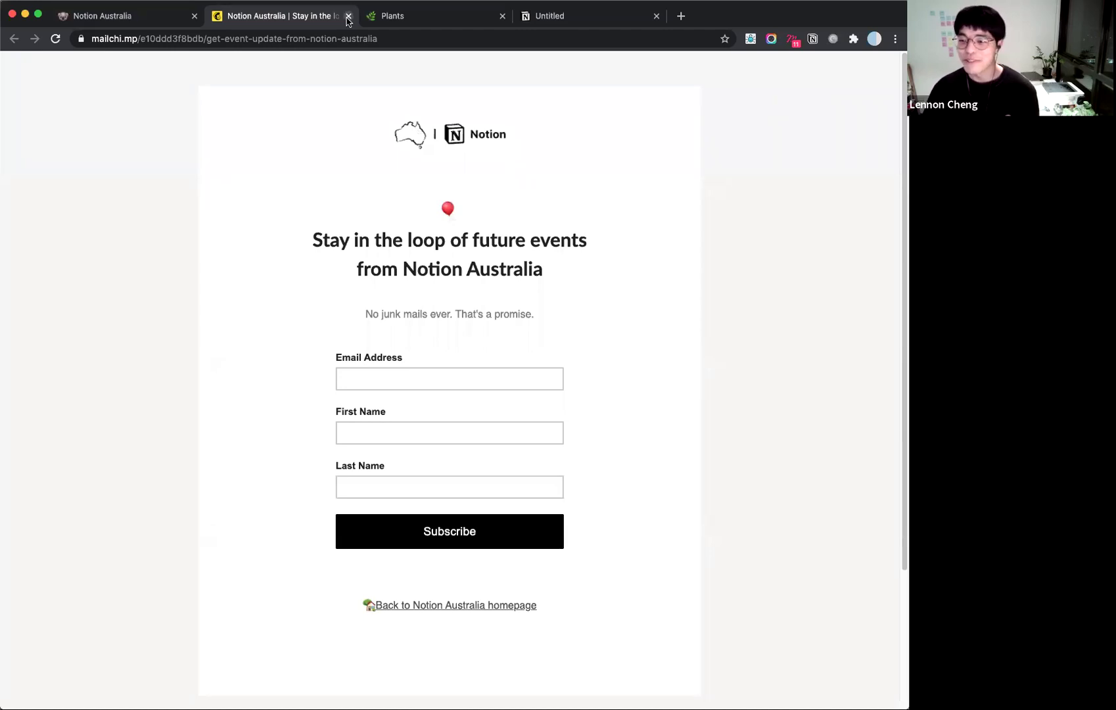
click(349, 15)
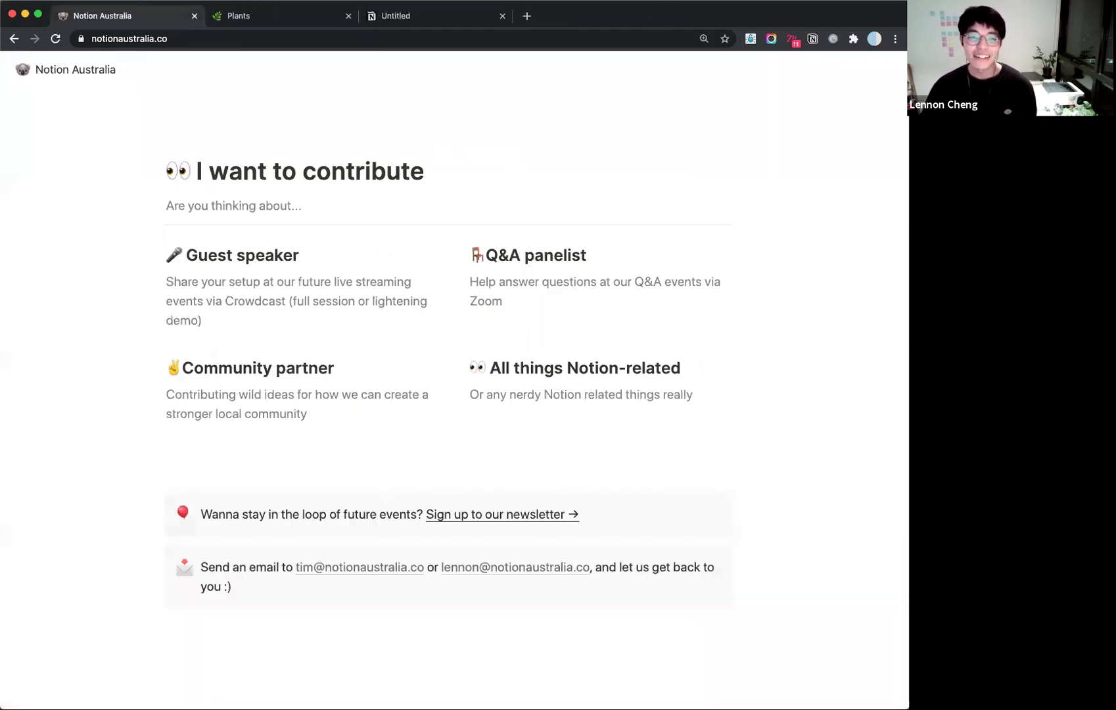
scroll(568, 407, up, 3)
scroll(571, 419, down, 7)
scroll(570, 412, up, 15)
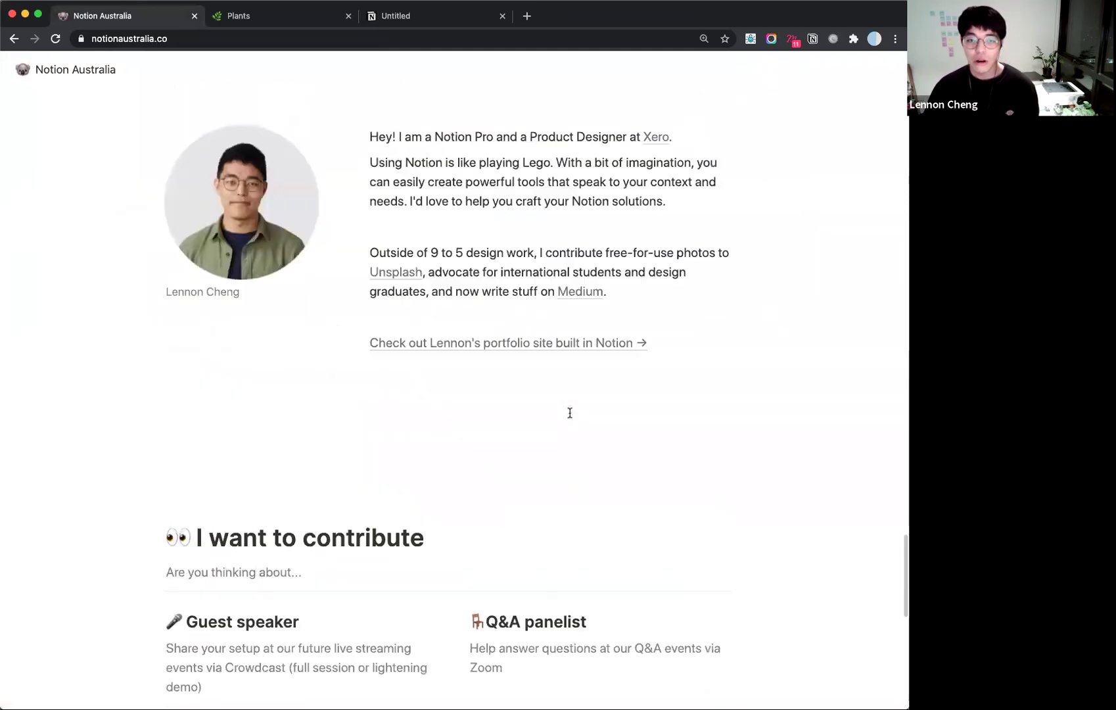
scroll(570, 412, up, 15)
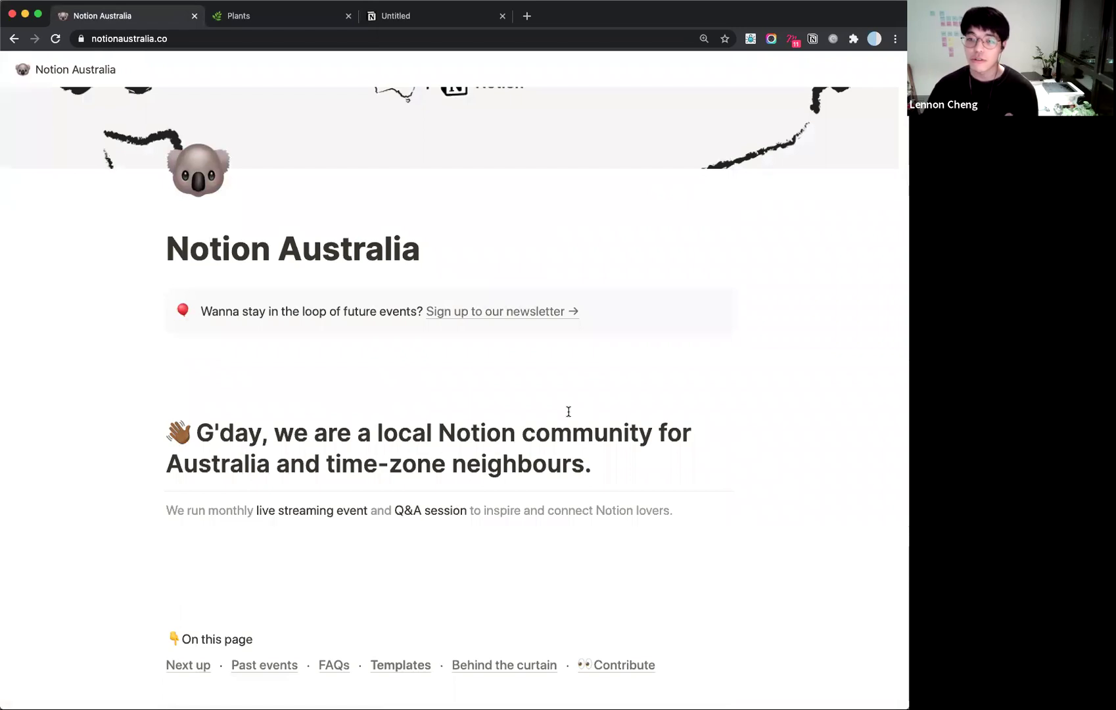
scroll(552, 328, up, 3)
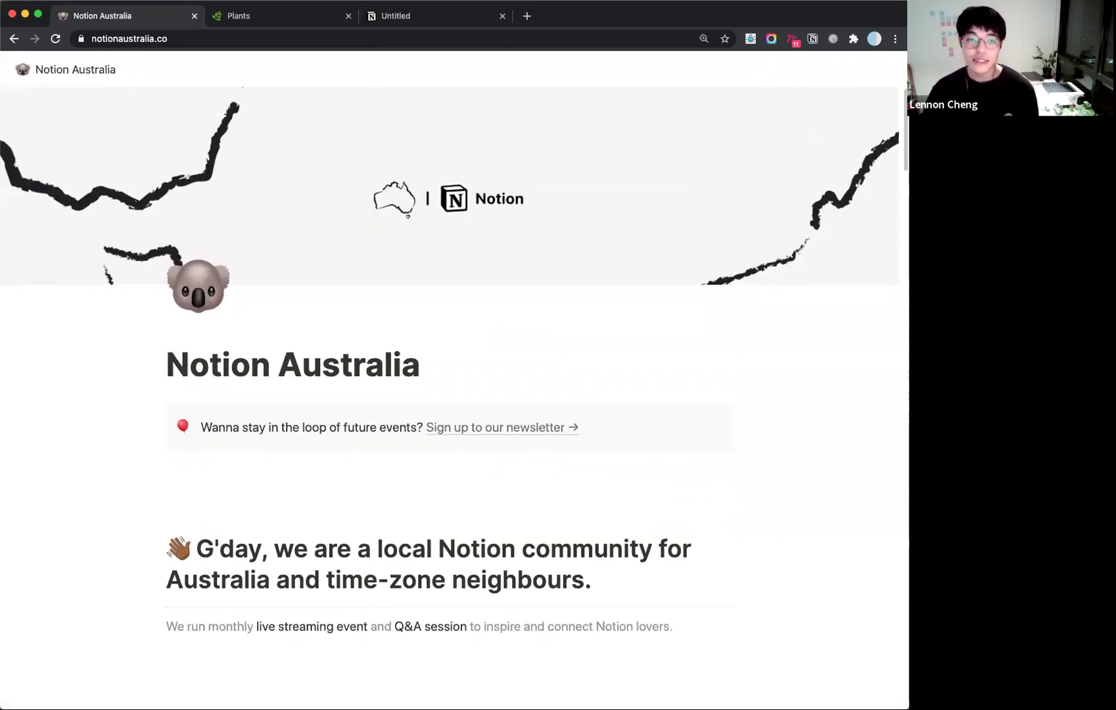
Switch to the Plants page and examine the plant cards in the Plants (DB) gallery.
click(253, 23)
scroll(597, 244, down, 3)
scroll(595, 242, up, 5)
scroll(796, 179, up, 5)
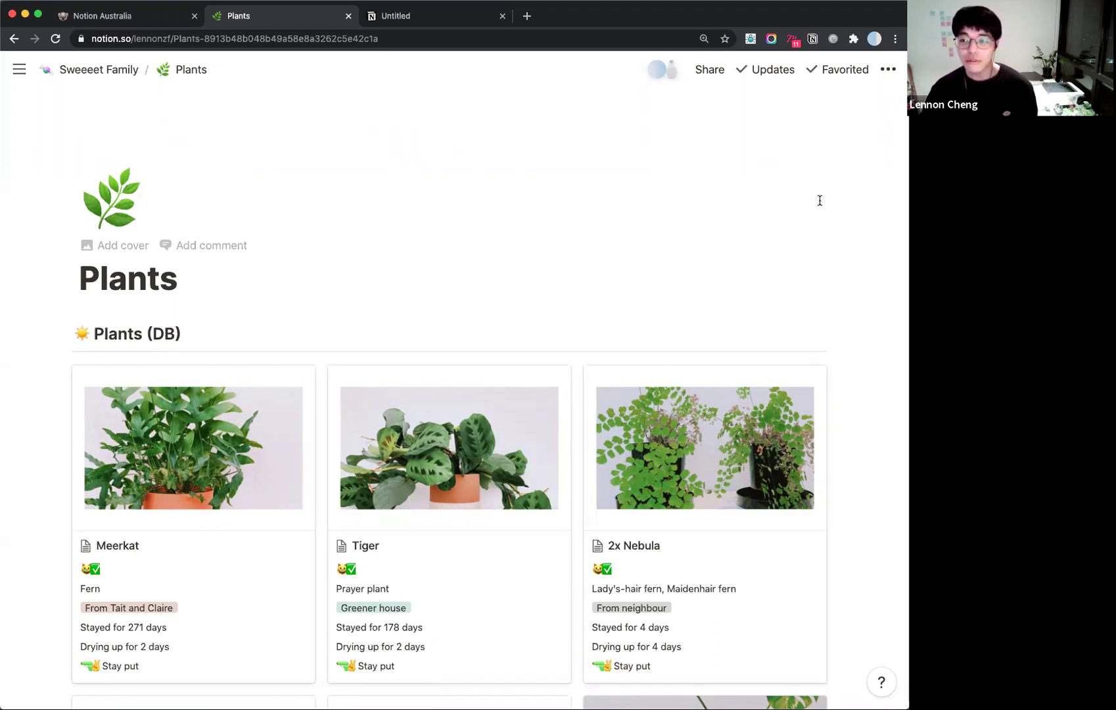
scroll(656, 271, down, 5)
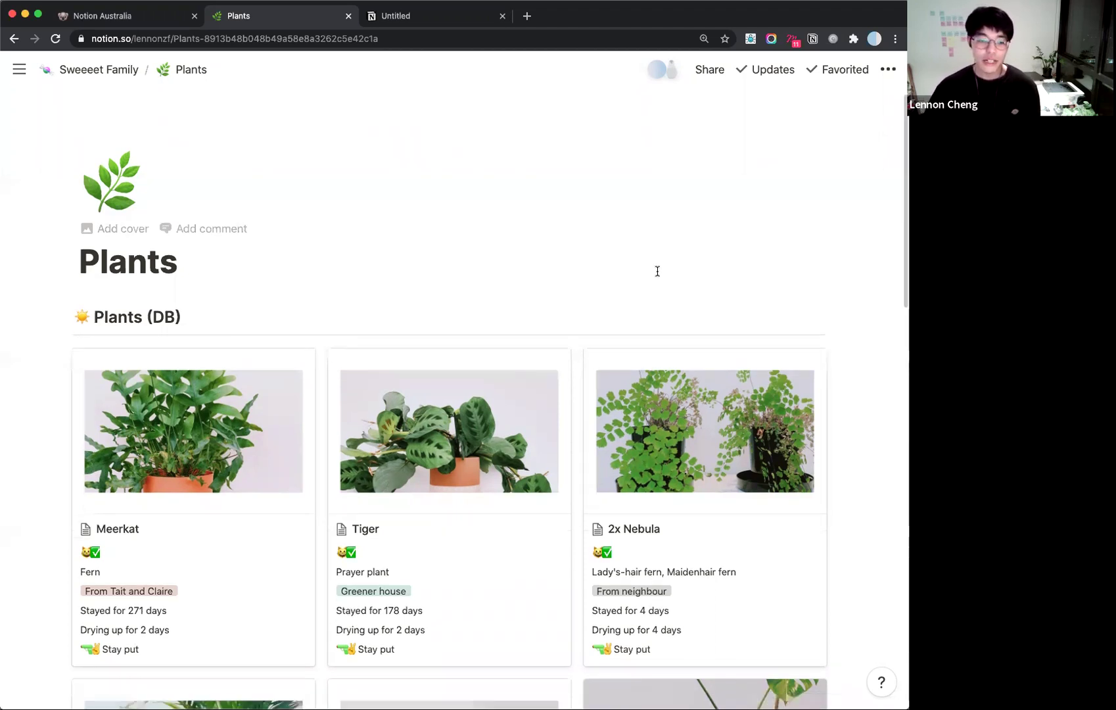
scroll(657, 275, down, 3)
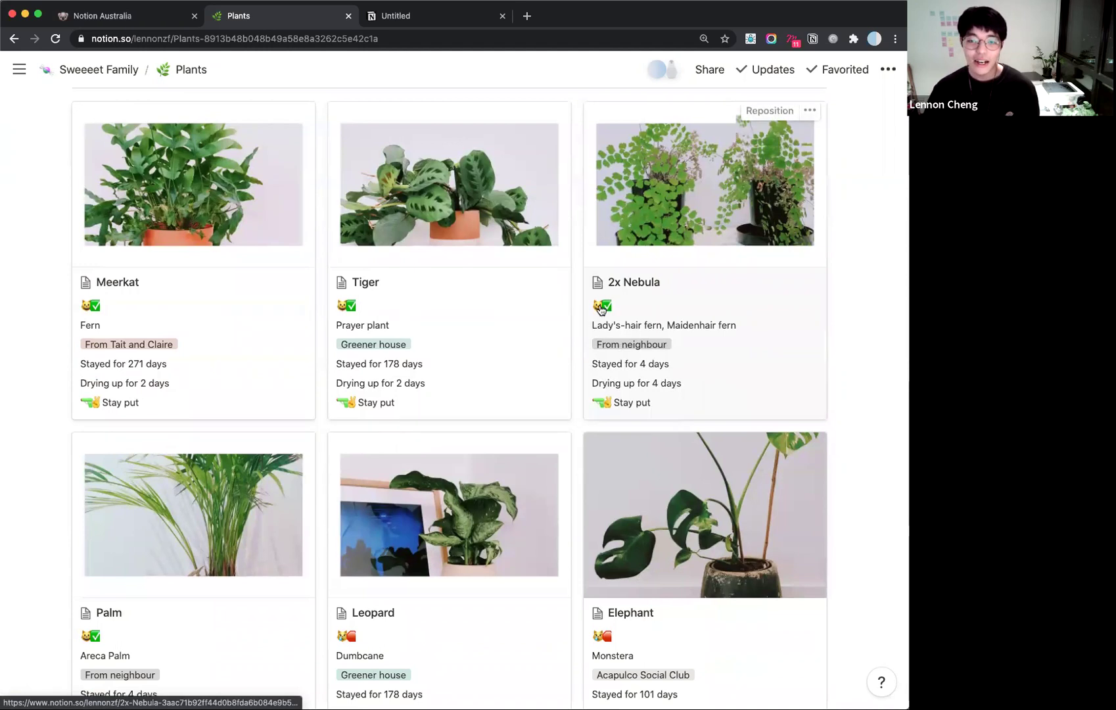
scroll(631, 356, down, 7)
scroll(730, 461, up, 7)
scroll(729, 460, up, 4)
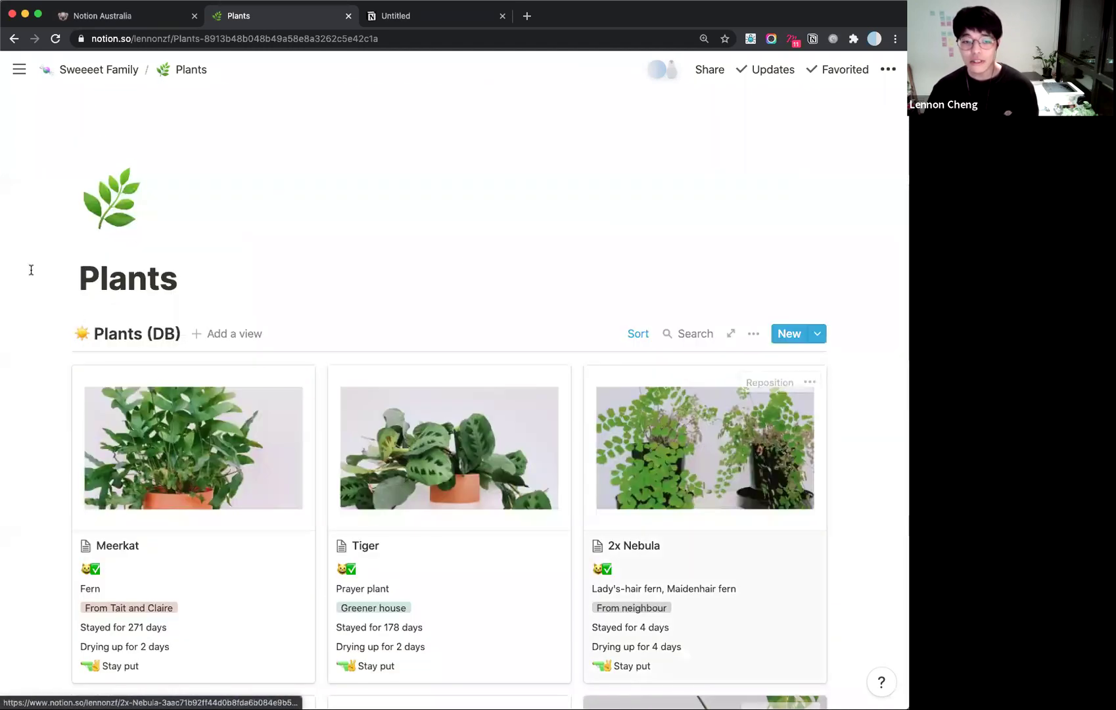
scroll(788, 276, down, 4)
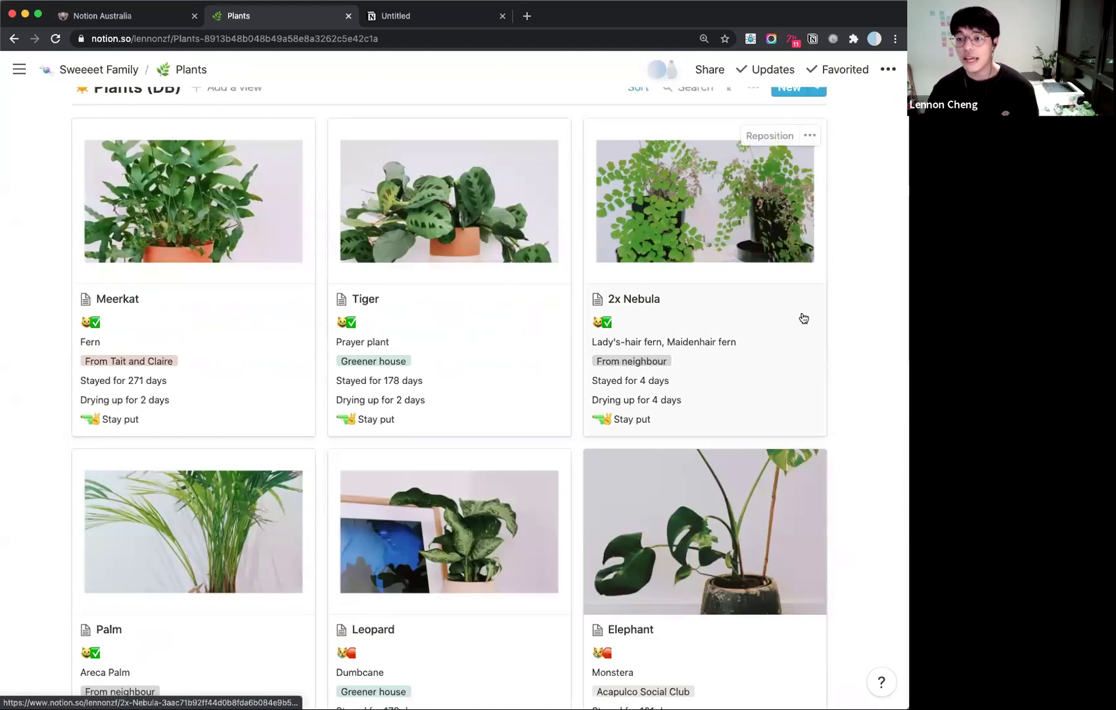
scroll(803, 316, down, 7)
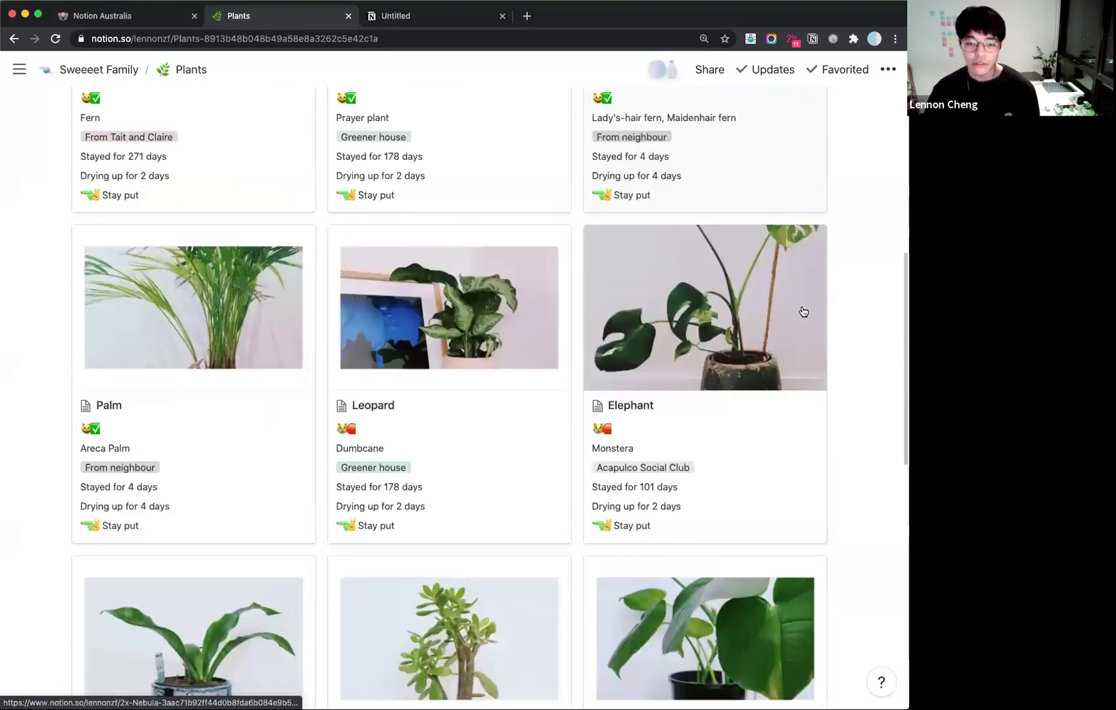
scroll(803, 311, down, 3)
scroll(804, 311, up, 7)
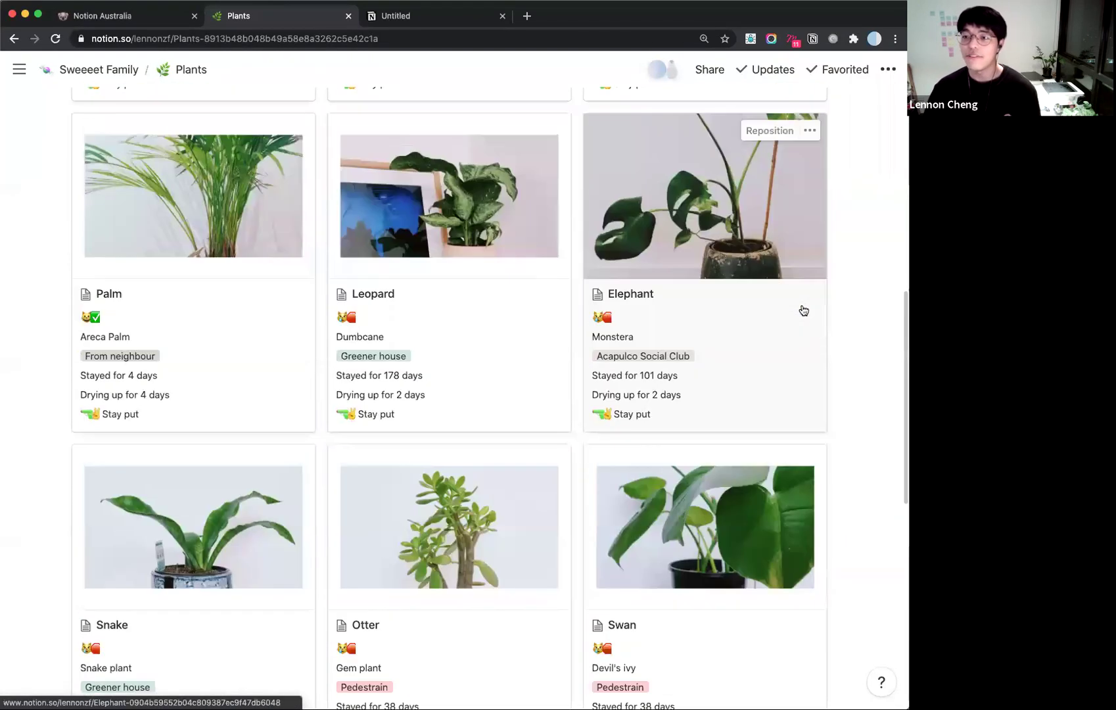
scroll(803, 311, up, 5)
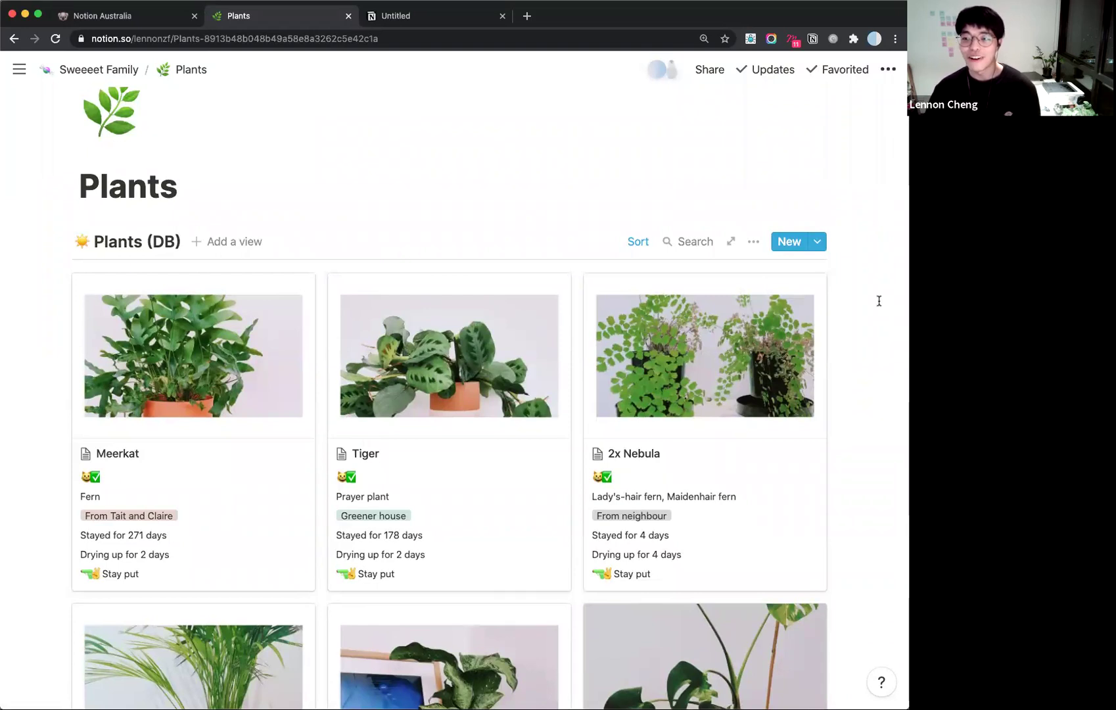
Shrink the Plants page to survey more plant cards per row, and enlarge it again to 125%.
scroll(878, 302, down, 2)
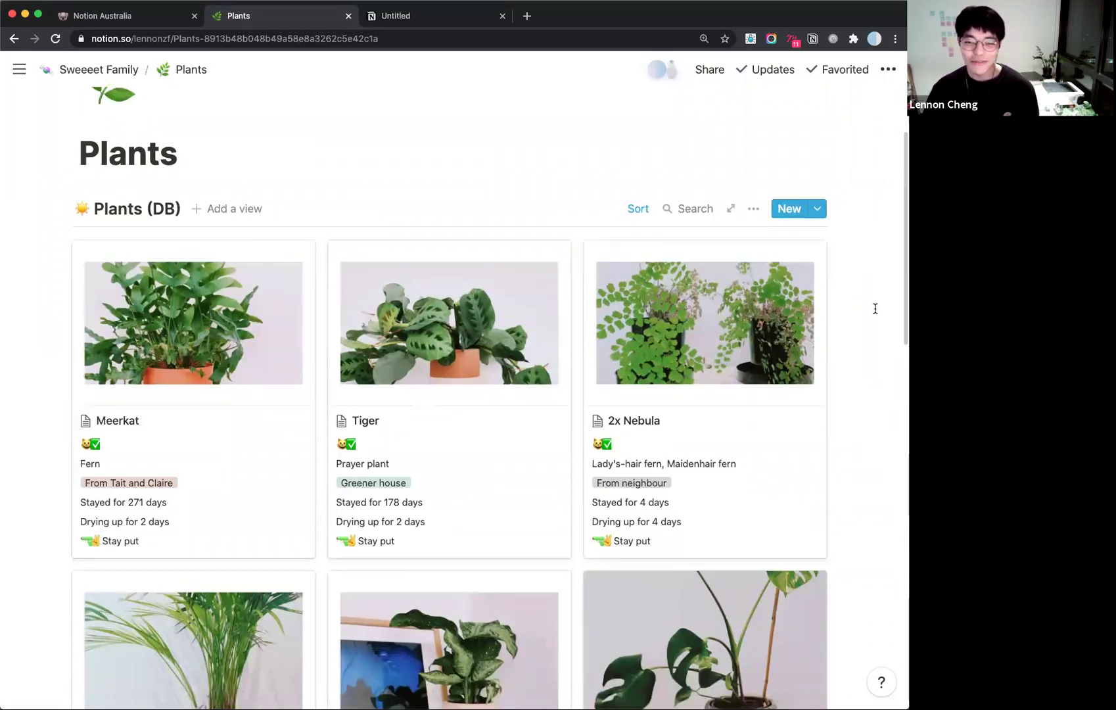
scroll(878, 303, down, 1)
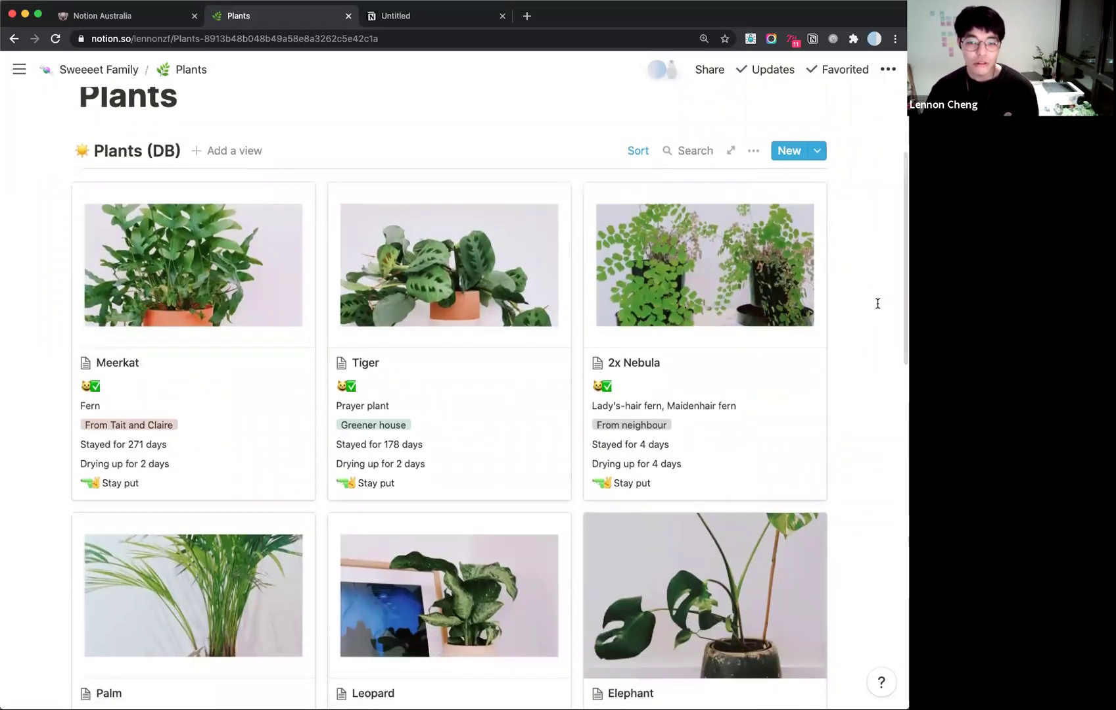
key(super+minus)
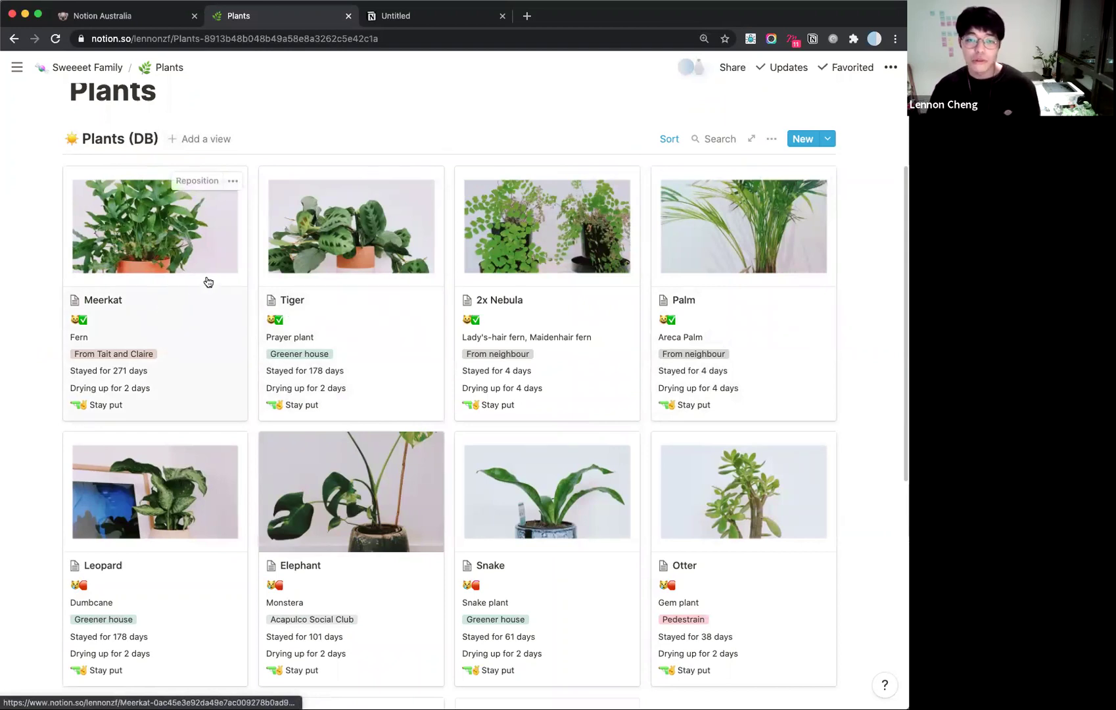
scroll(208, 282, down, 1)
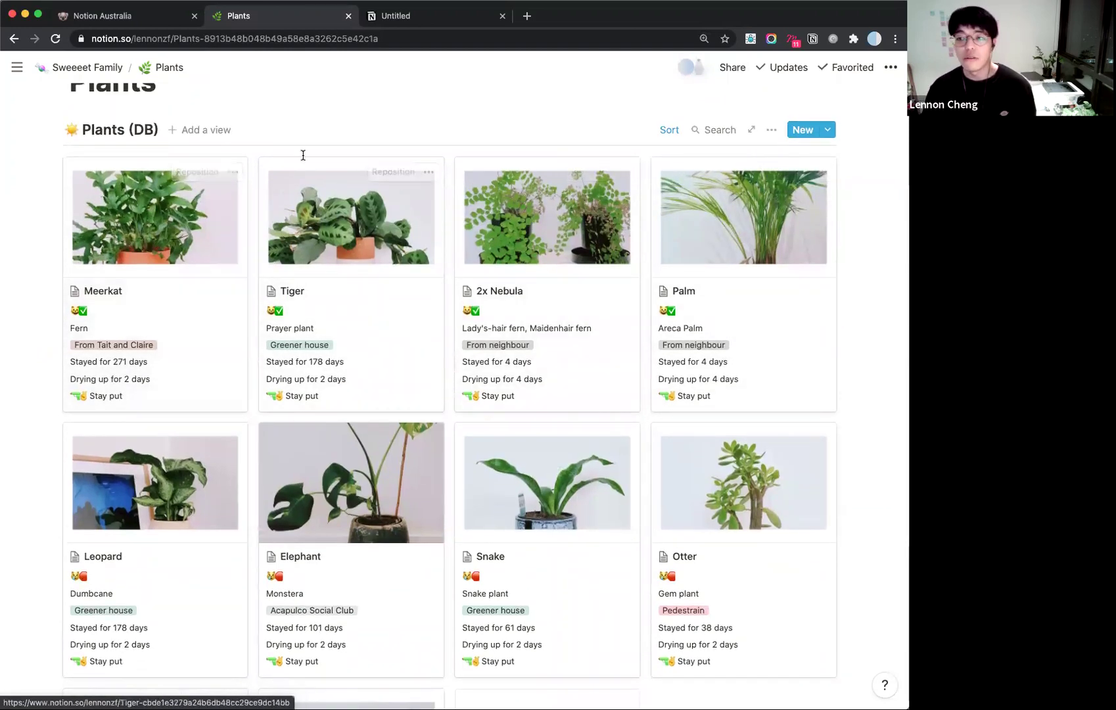
scroll(200, 289, down, 1)
scroll(162, 299, up, 3)
scroll(197, 197, down, 3)
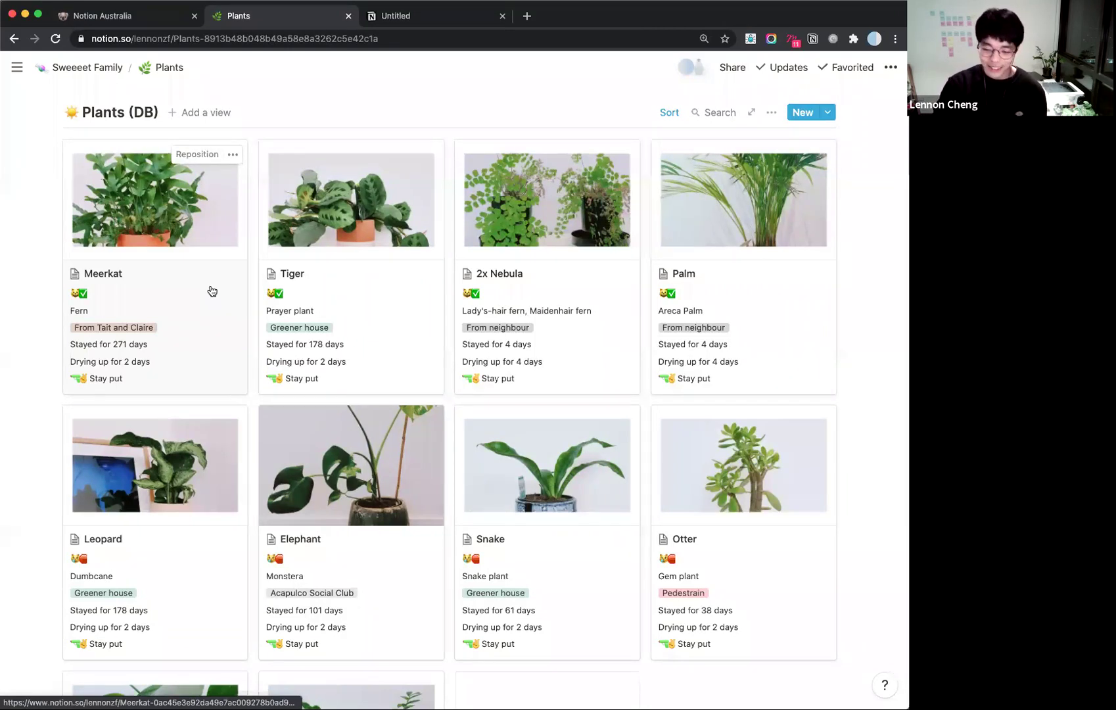
key(super+equal)
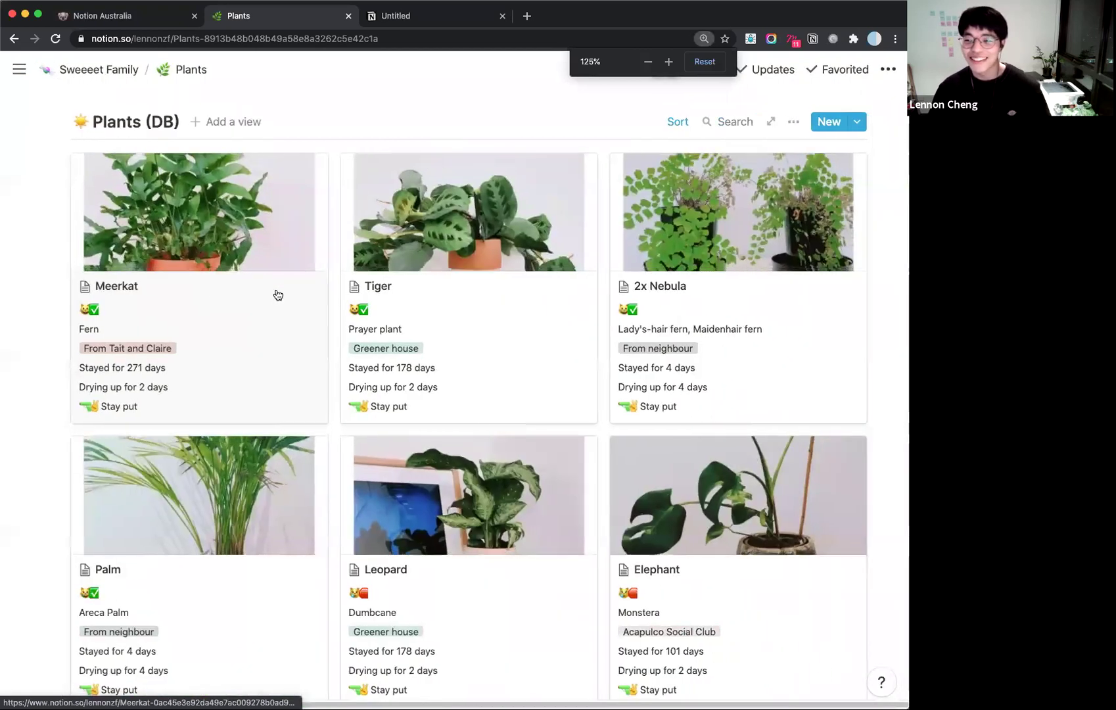
Examine the name, cat-friendliness, species, origin, stay length and watering status on the first plant cards in the gallery.
scroll(329, 328, up, 1)
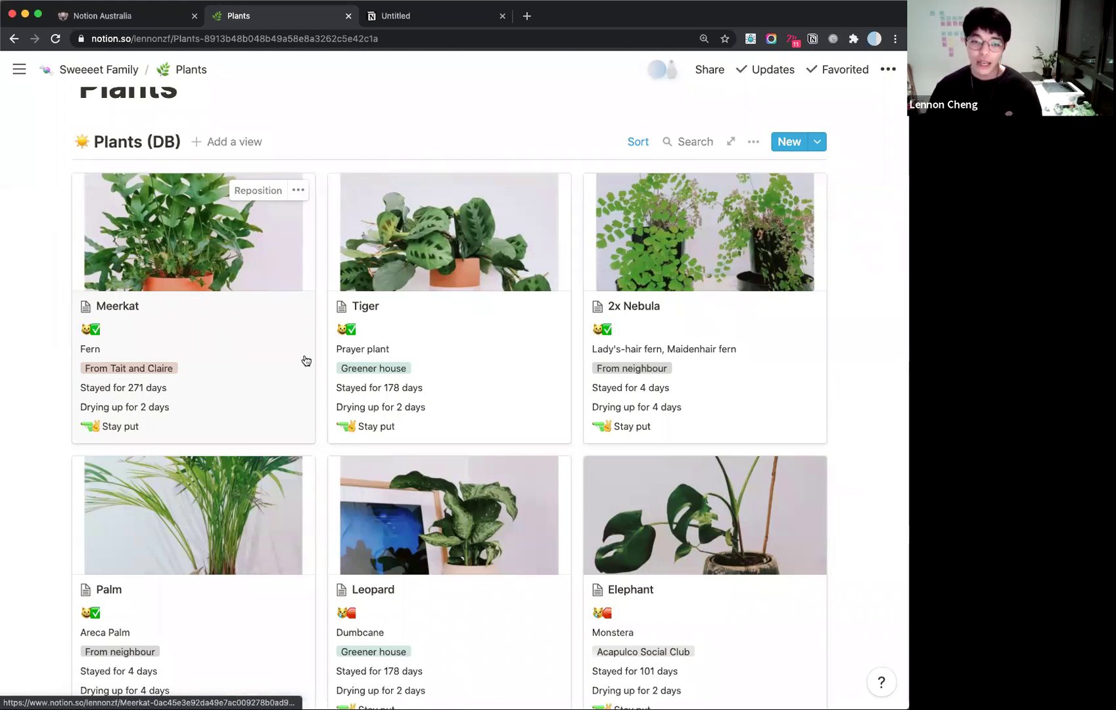
scroll(315, 358, down, 1)
scroll(326, 355, down, 2)
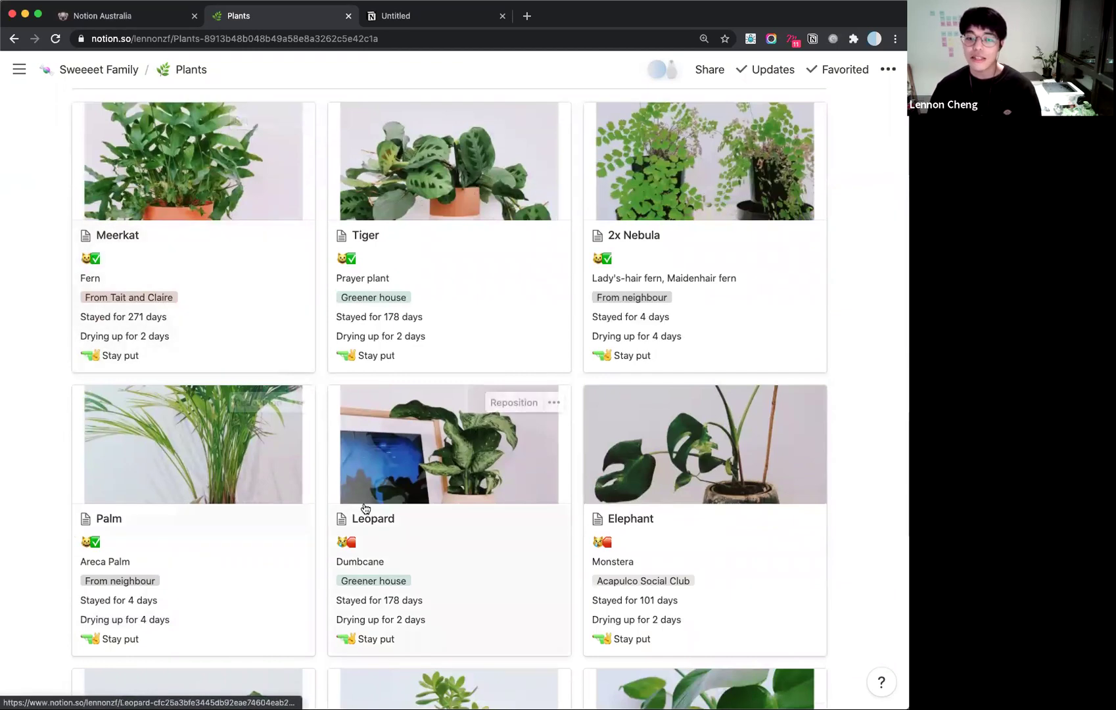
scroll(361, 487, down, 1)
scroll(361, 468, down, 2)
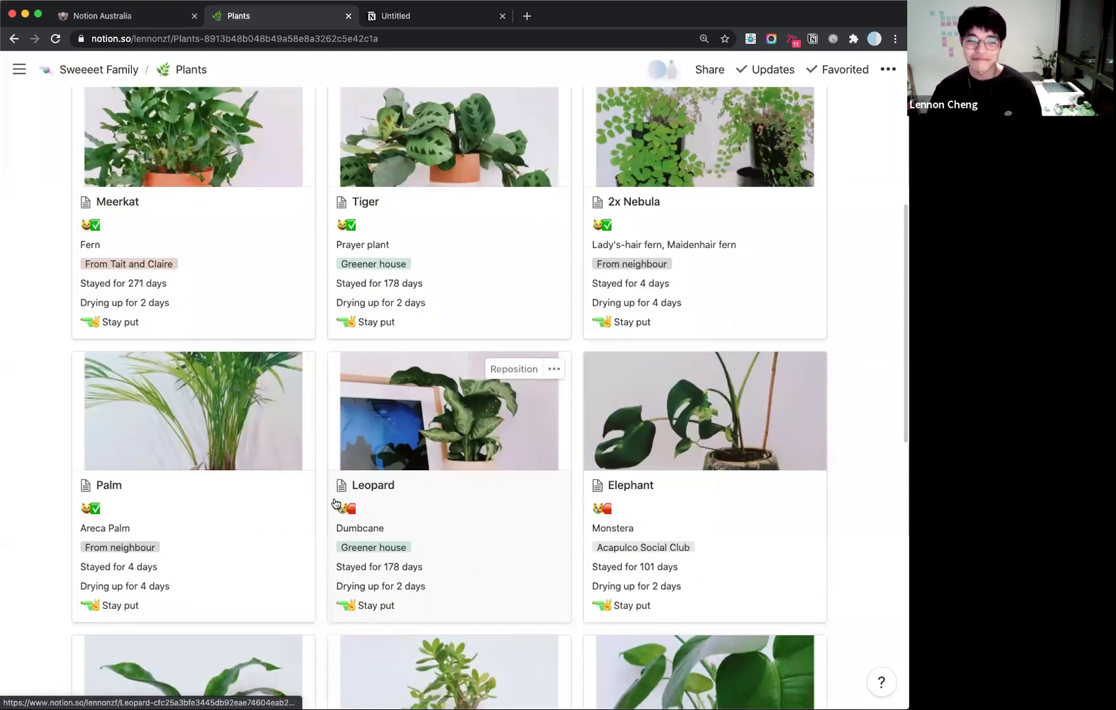
scroll(336, 503, up, 3)
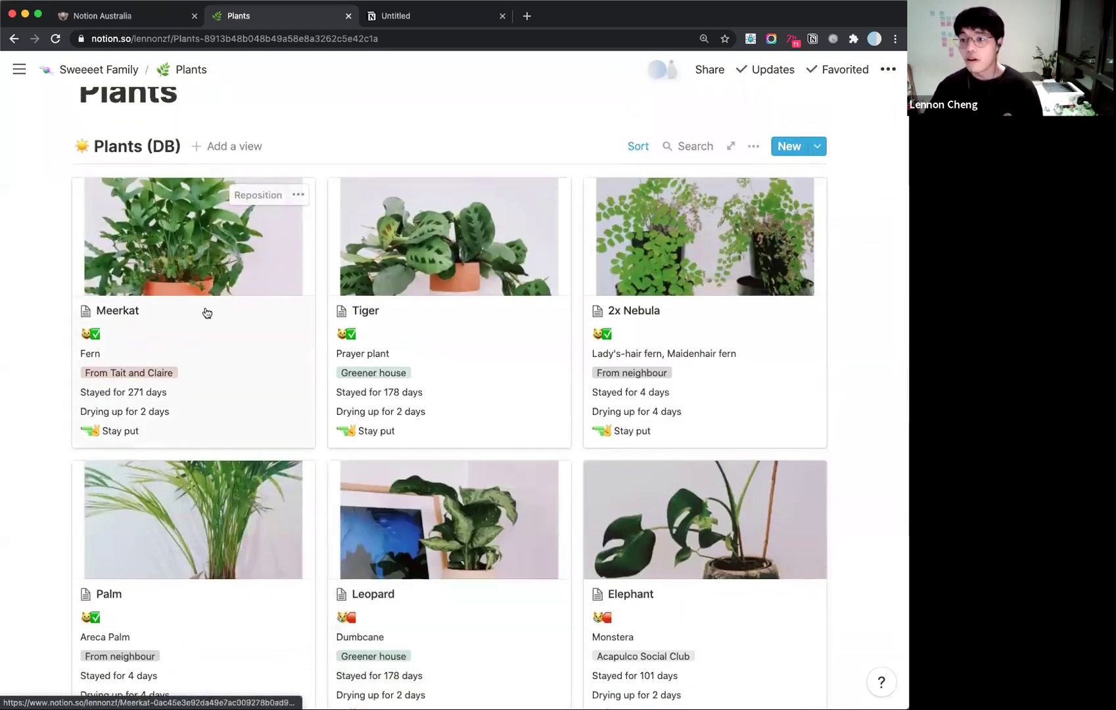
scroll(207, 312, down, 1)
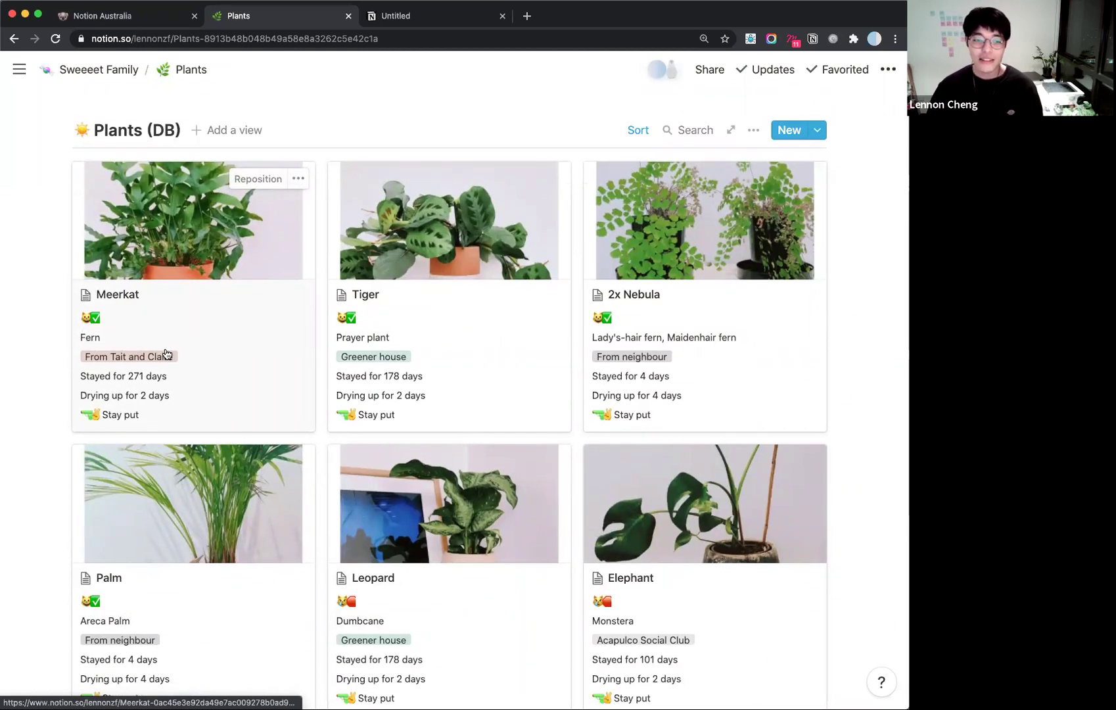
scroll(105, 338, down, 1)
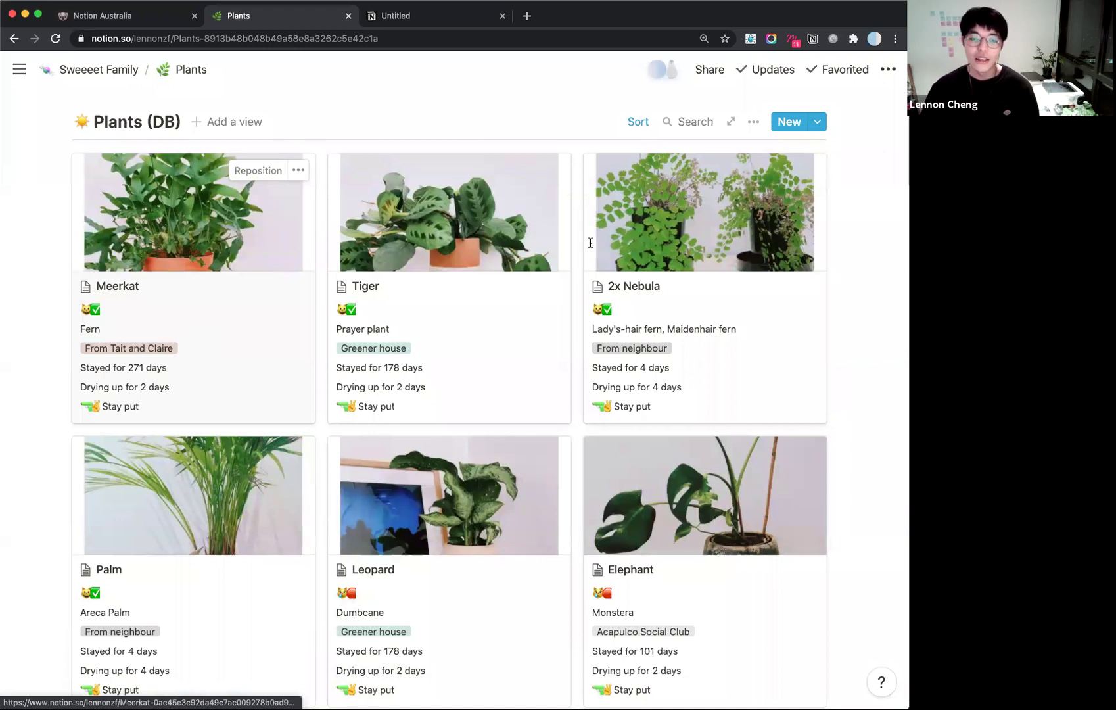
scroll(440, 361, down, 1)
scroll(439, 360, down, 1)
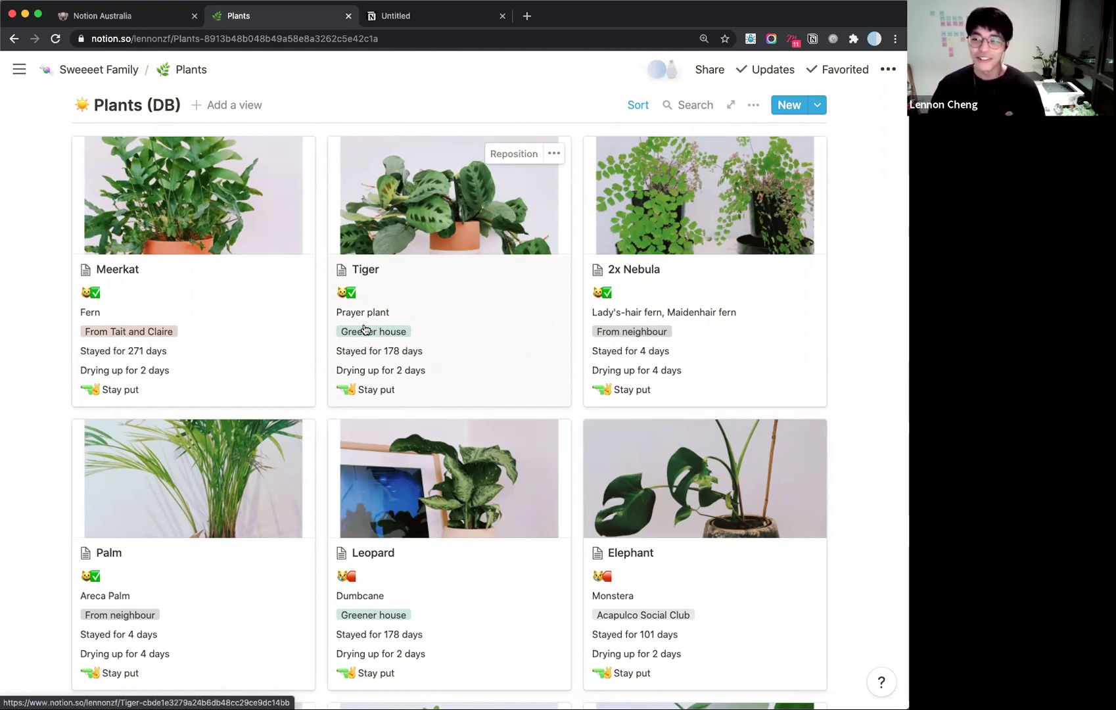
Browse the lower gallery rows, including Snake, Otter and Swan, and return to the Meerkat, Tiger and 2x Nebula cards.
scroll(355, 342, down, 4)
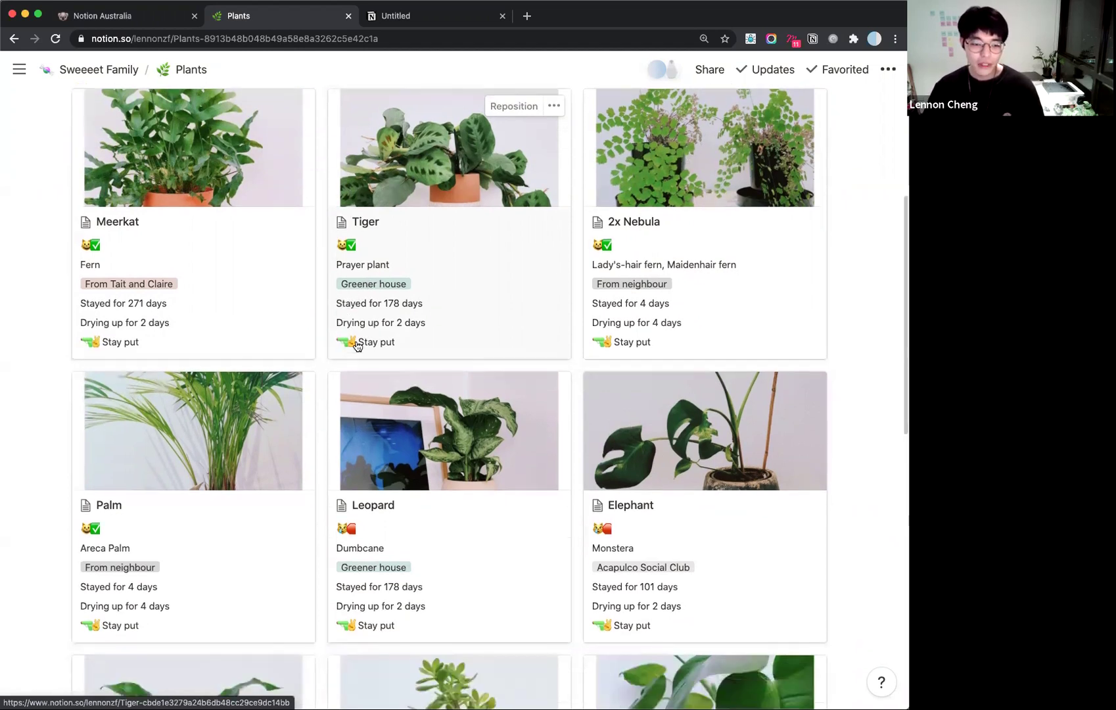
scroll(293, 337, up, 2)
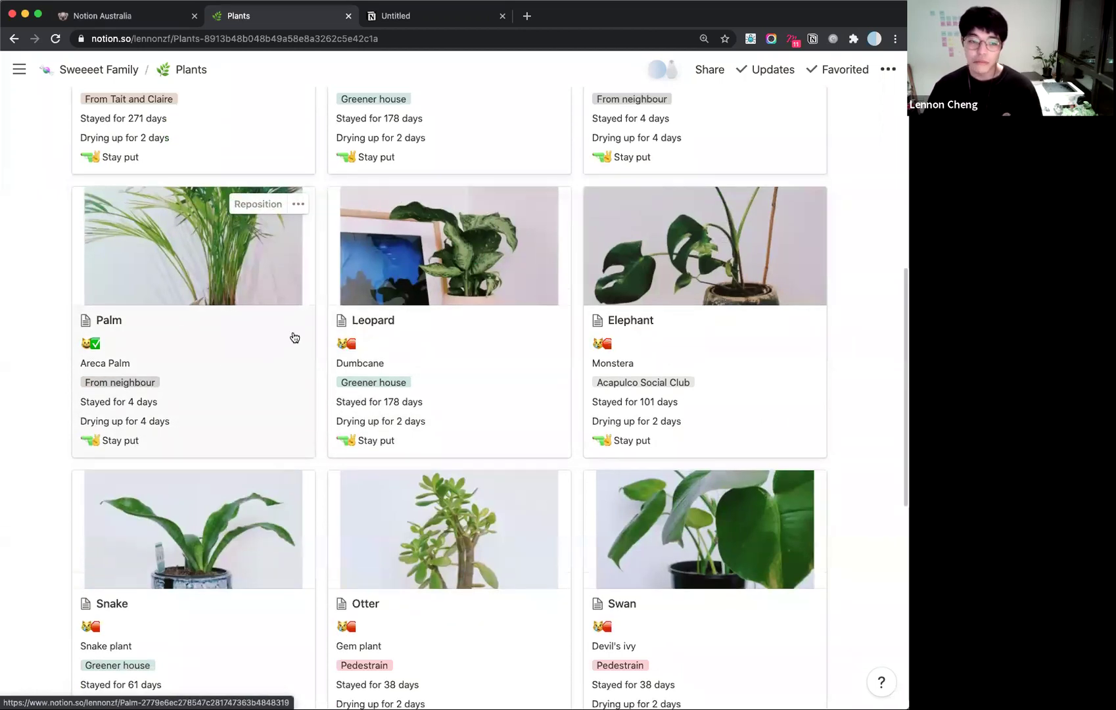
scroll(169, 250, up, 1)
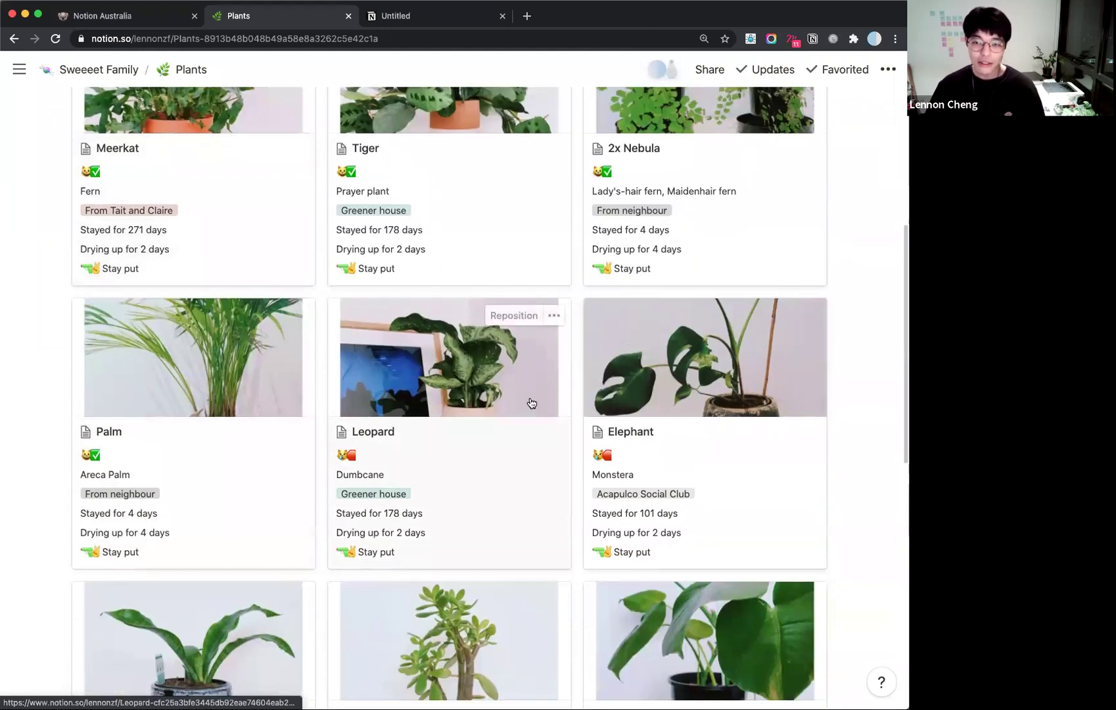
scroll(529, 400, down, 5)
scroll(531, 401, up, 3)
scroll(189, 366, up, 5)
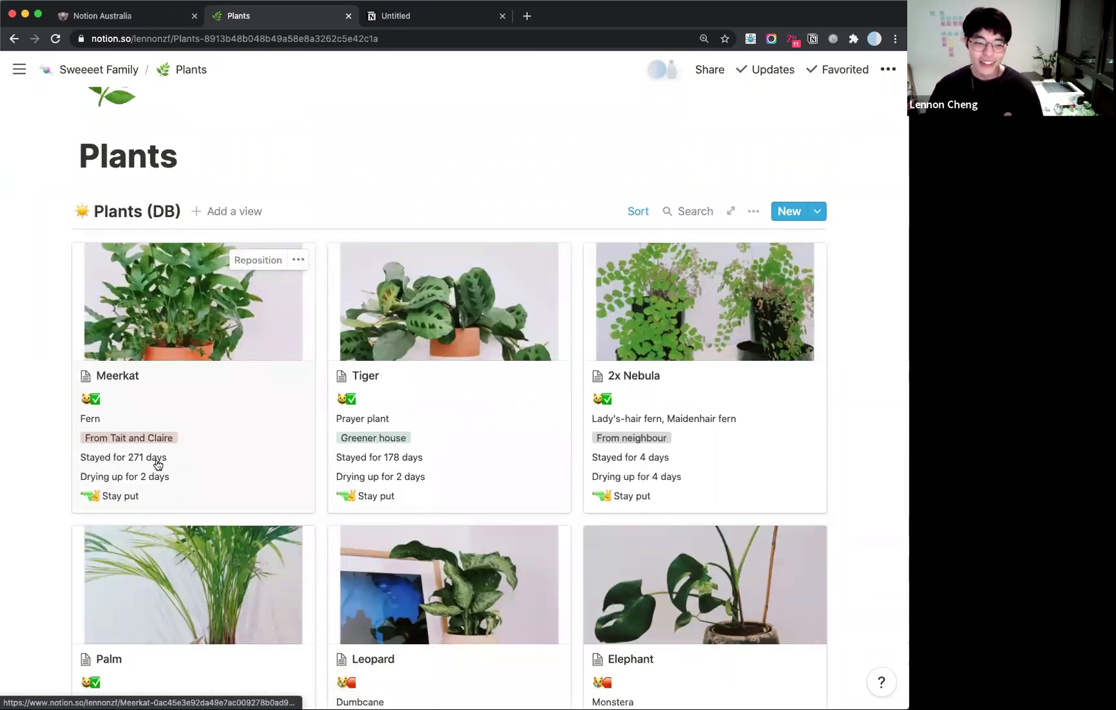
scroll(229, 412, down, 2)
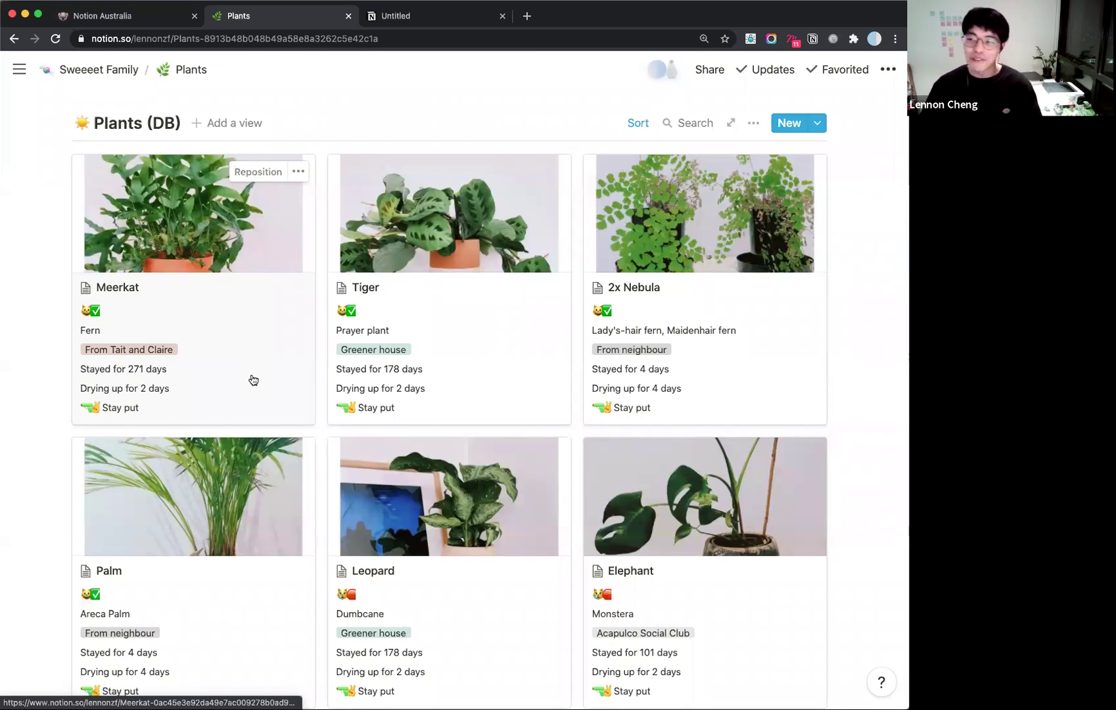
scroll(313, 429, down, 1)
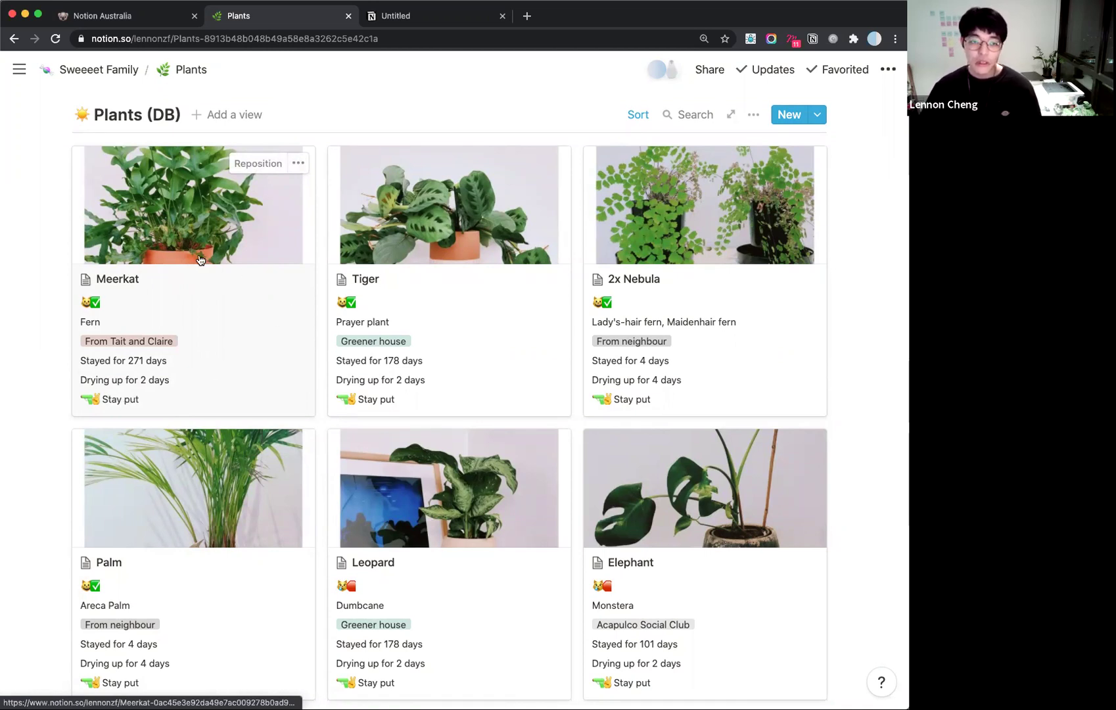
Open the Tiger entry as a full page and review its properties and main plant photo.
scroll(506, 254, up, 1)
click(507, 253)
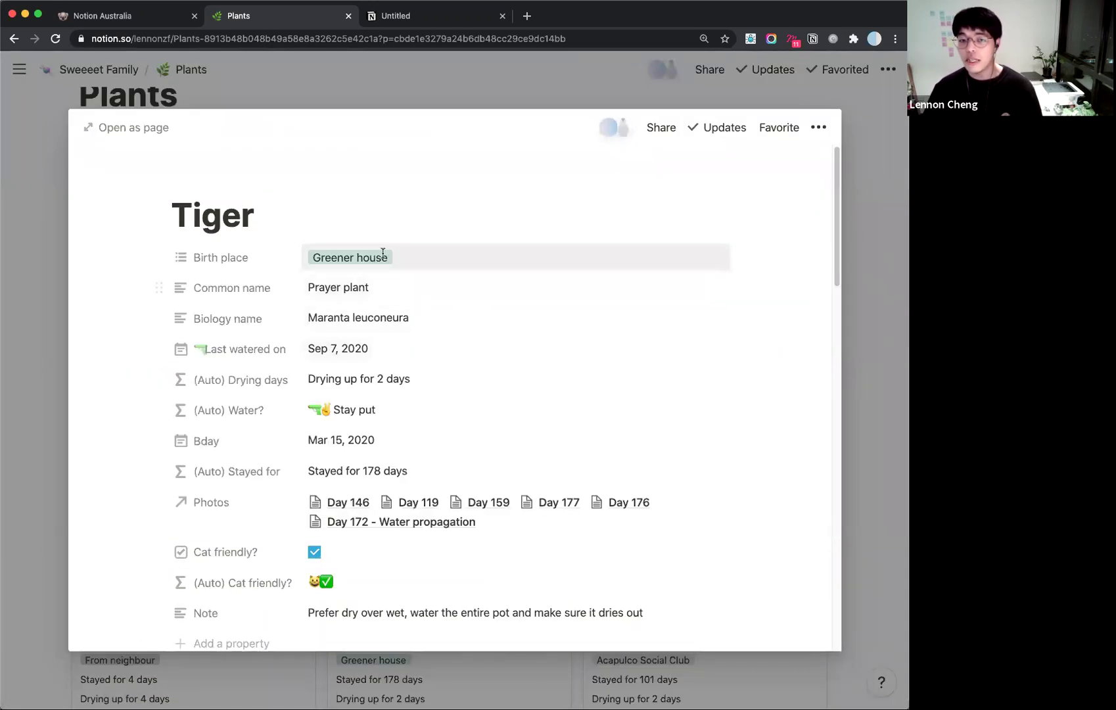
click(129, 127)
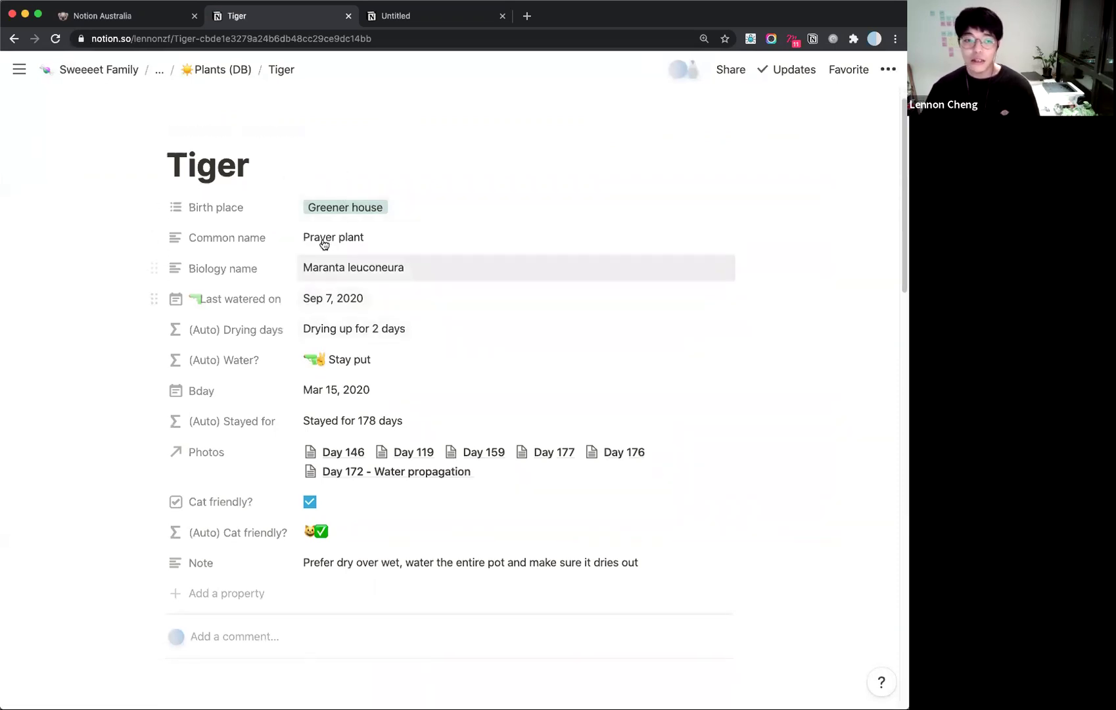
scroll(521, 327, down, 1)
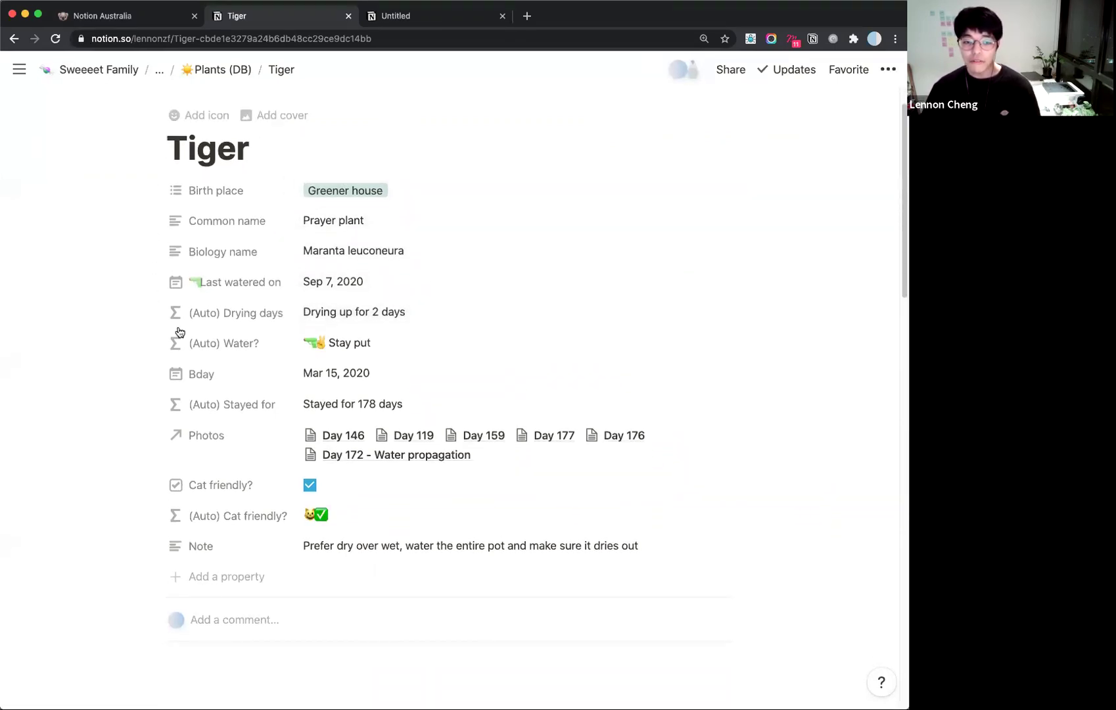
scroll(507, 414, down, 10)
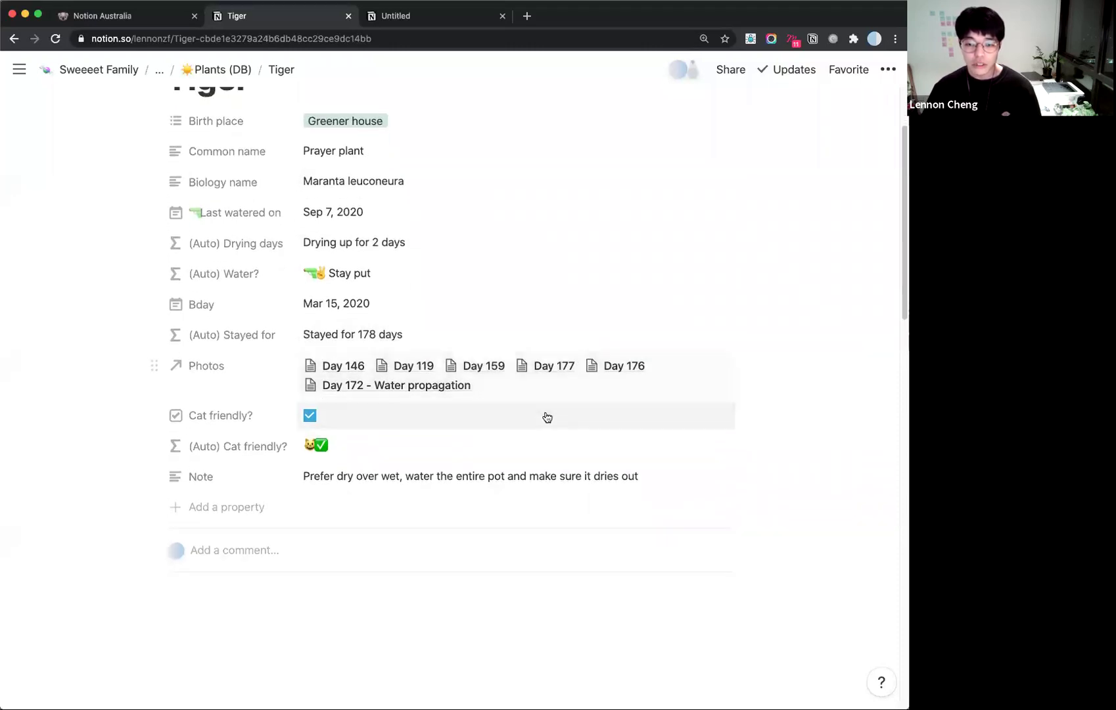
scroll(707, 336, down, 8)
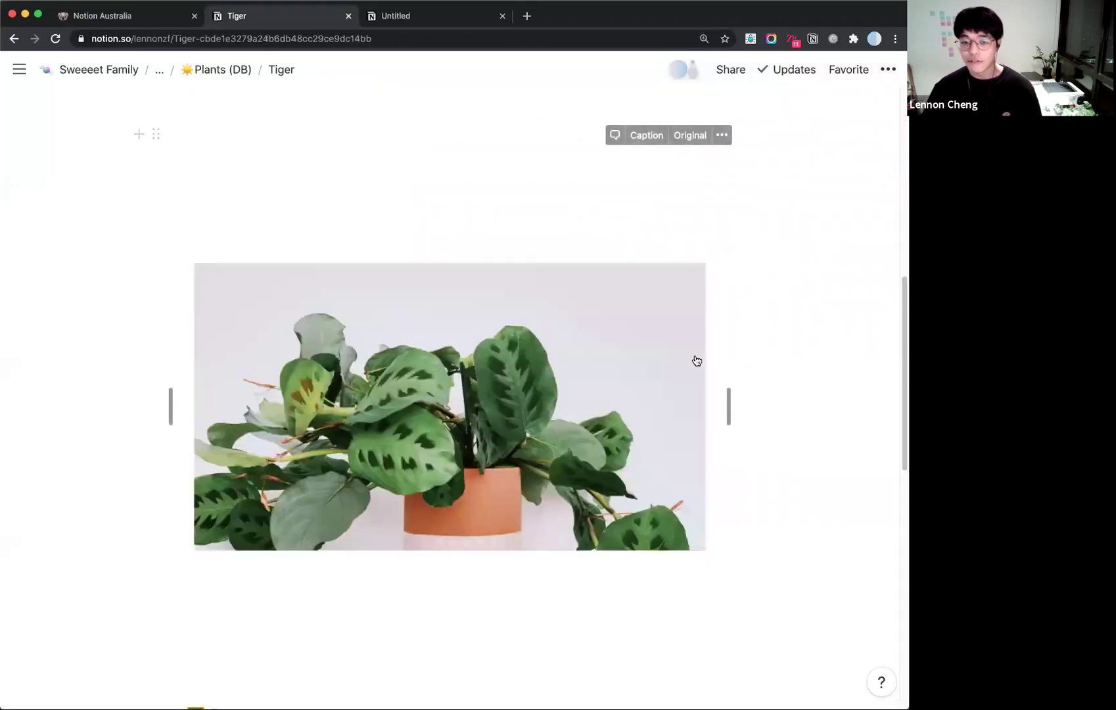
scroll(724, 374, down, 17)
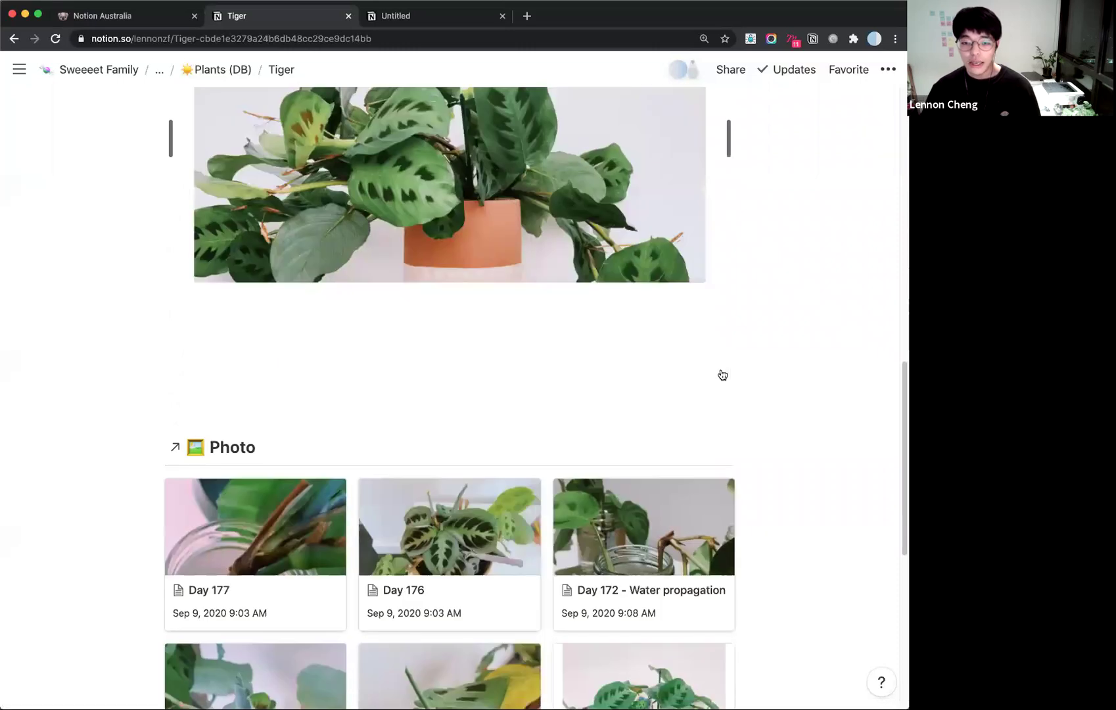
Examine the dated entries in Tiger's linked Photo gallery and compare them with the page's properties.
scroll(738, 344, down, 1)
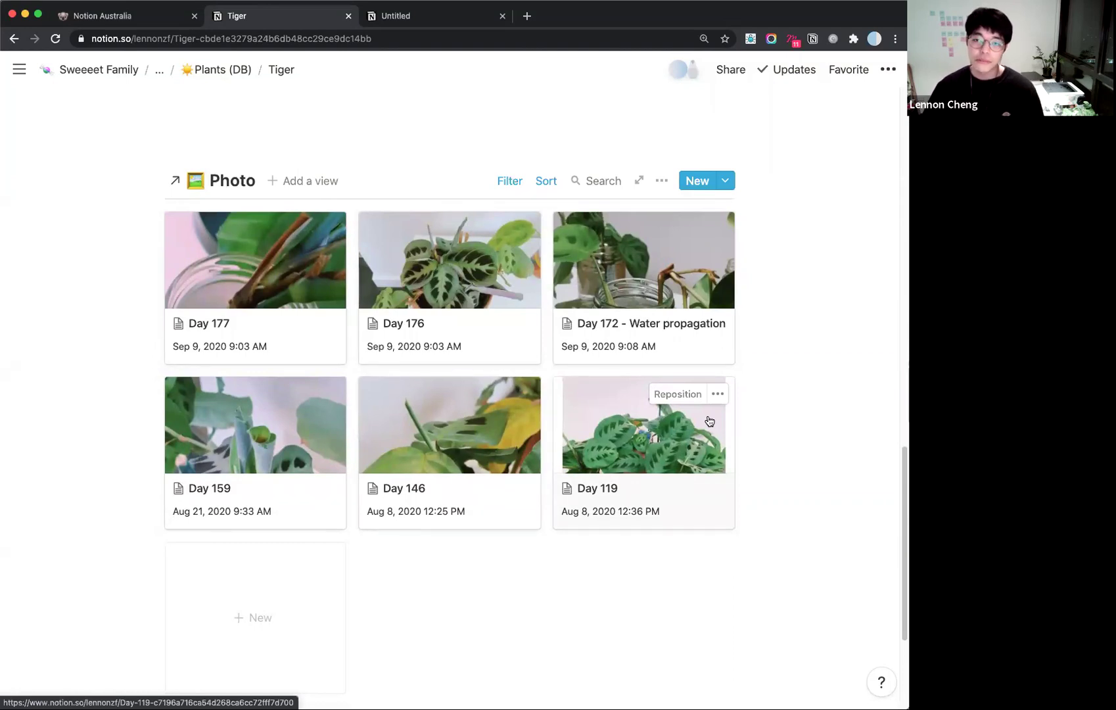
scroll(630, 413, down, 4)
scroll(630, 409, up, 4)
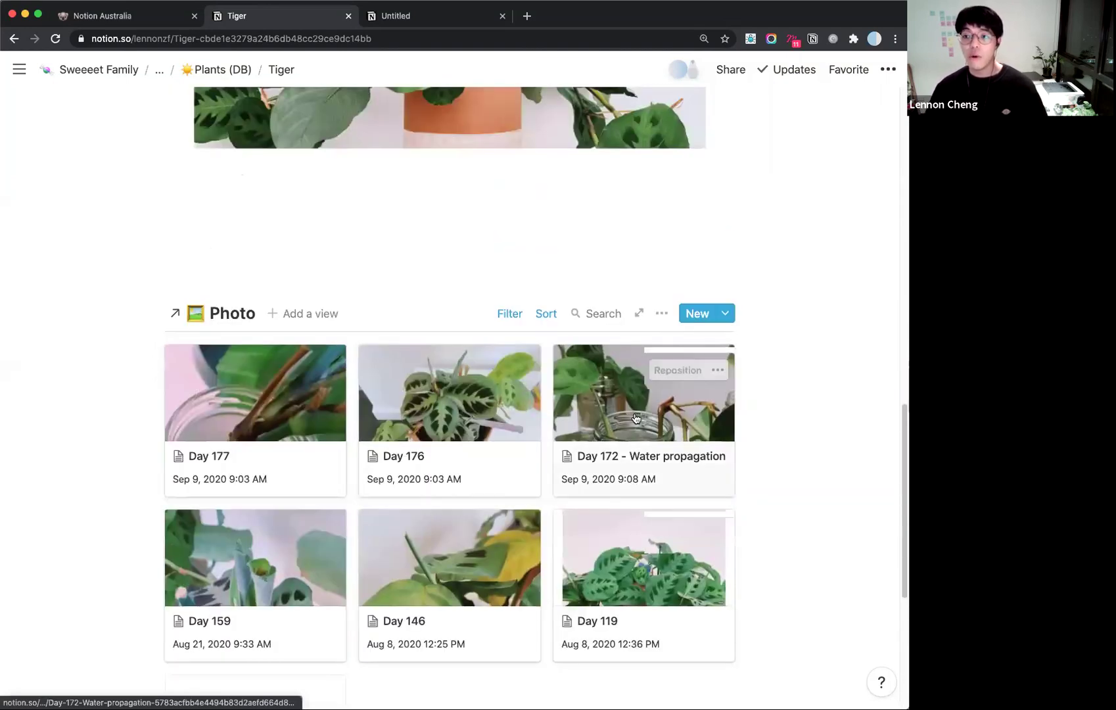
scroll(632, 416, up, 5)
scroll(634, 419, up, 10)
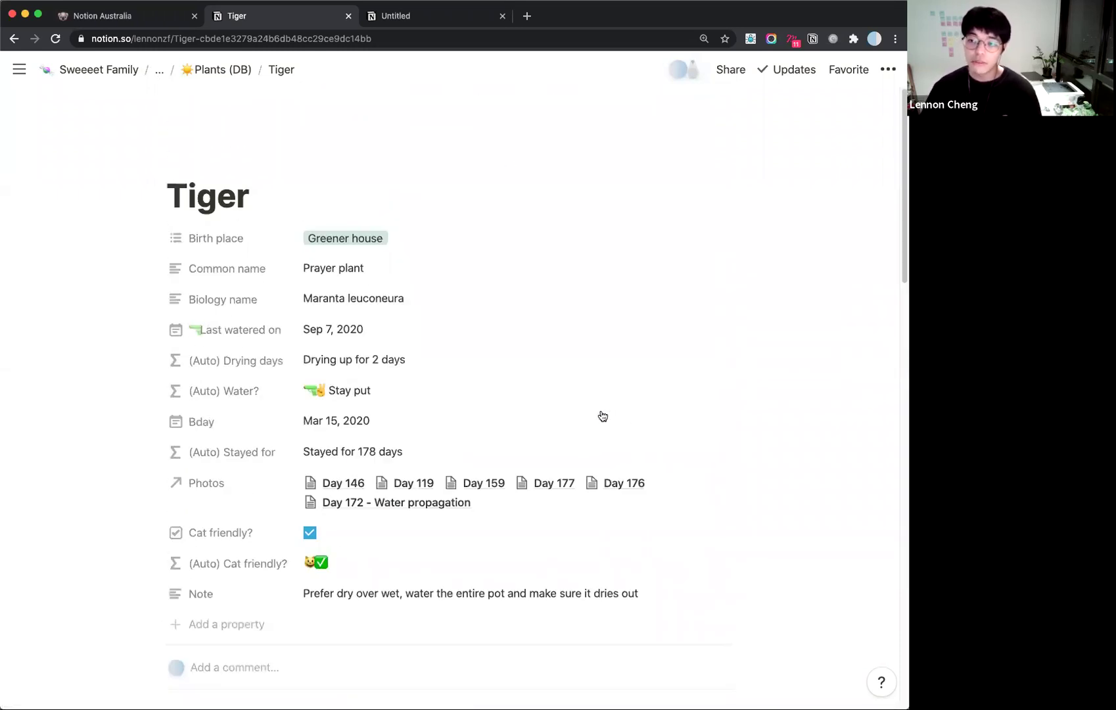
scroll(575, 407, down, 9)
scroll(574, 411, down, 6)
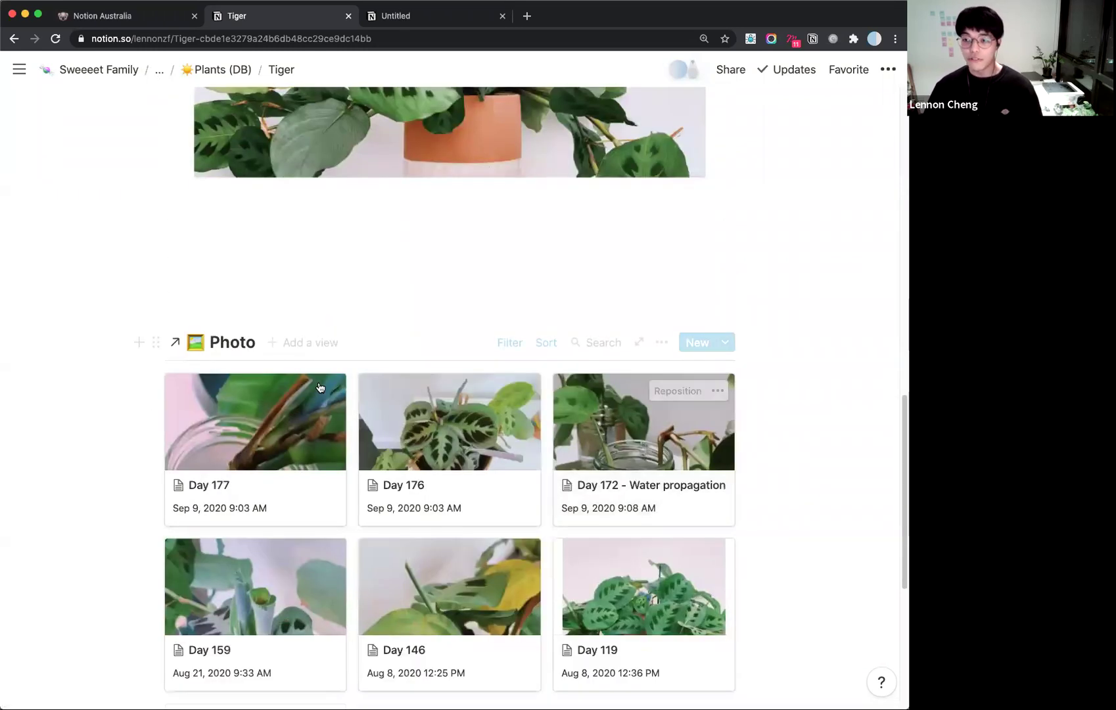
scroll(427, 398, up, 5)
scroll(417, 396, up, 10)
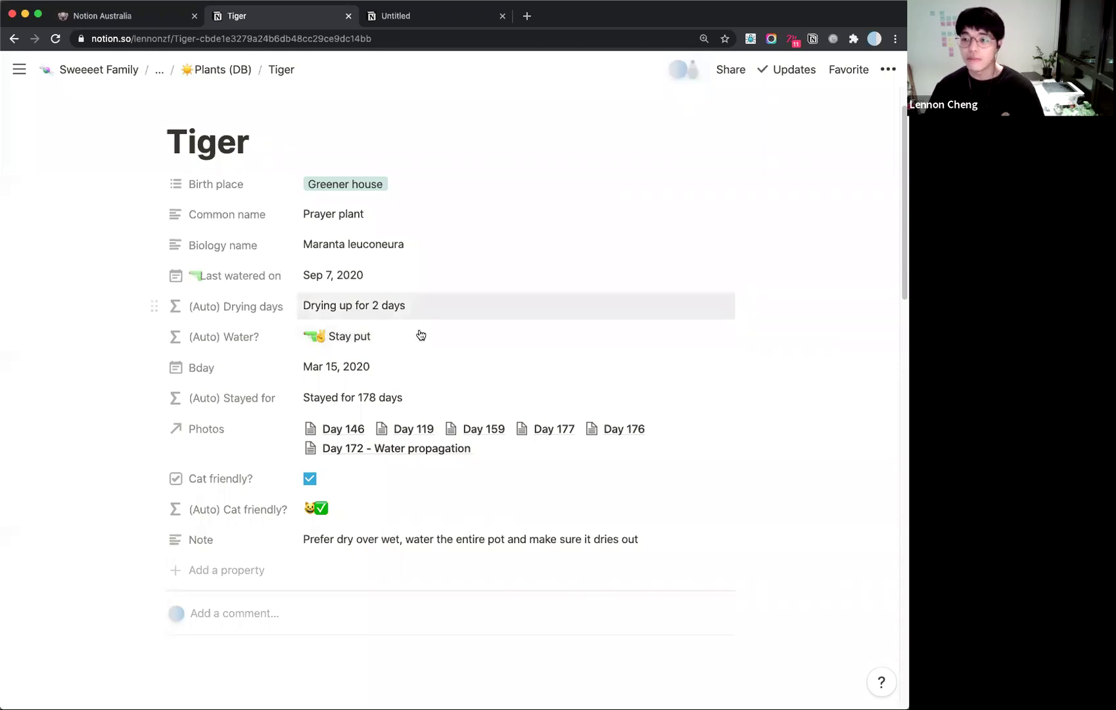
Go through the Tiger page once more down to the oldest photo entries and return to its title.
scroll(426, 326, down, 6)
scroll(428, 327, down, 8)
scroll(426, 321, up, 7)
scroll(426, 322, down, 5)
scroll(793, 314, down, 5)
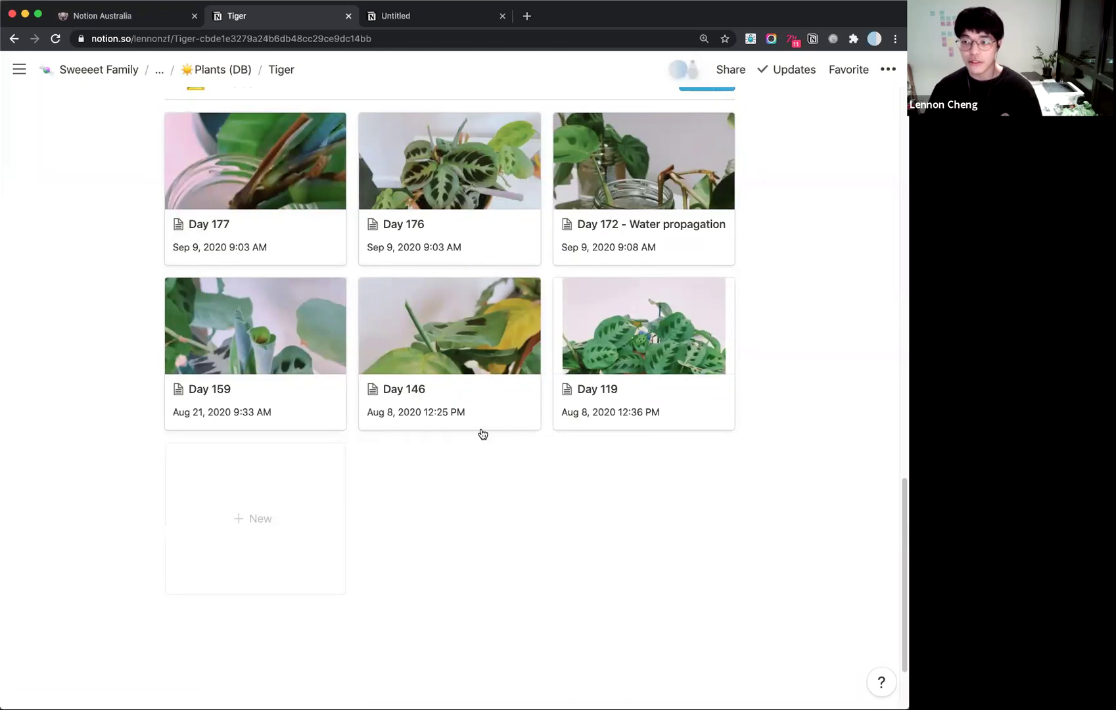
scroll(481, 433, up, 10)
scroll(481, 432, up, 6)
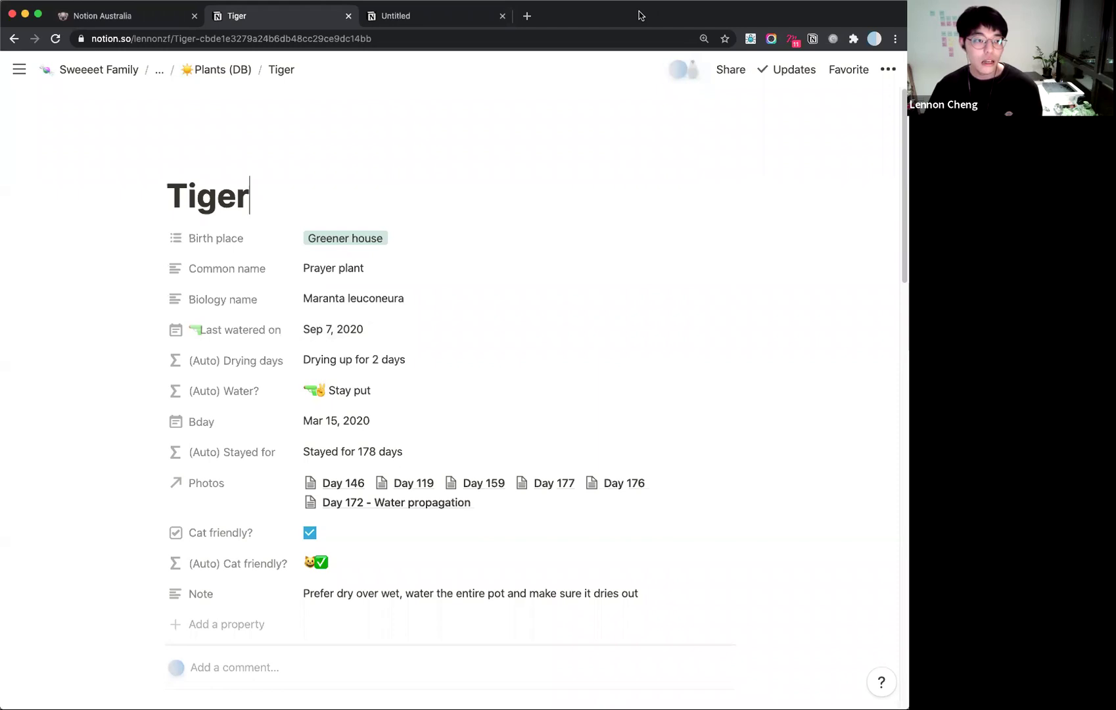
Switch to the untitled blank page, continue with an empty page and title it "Plant nursery".
click(425, 16)
key(Return)
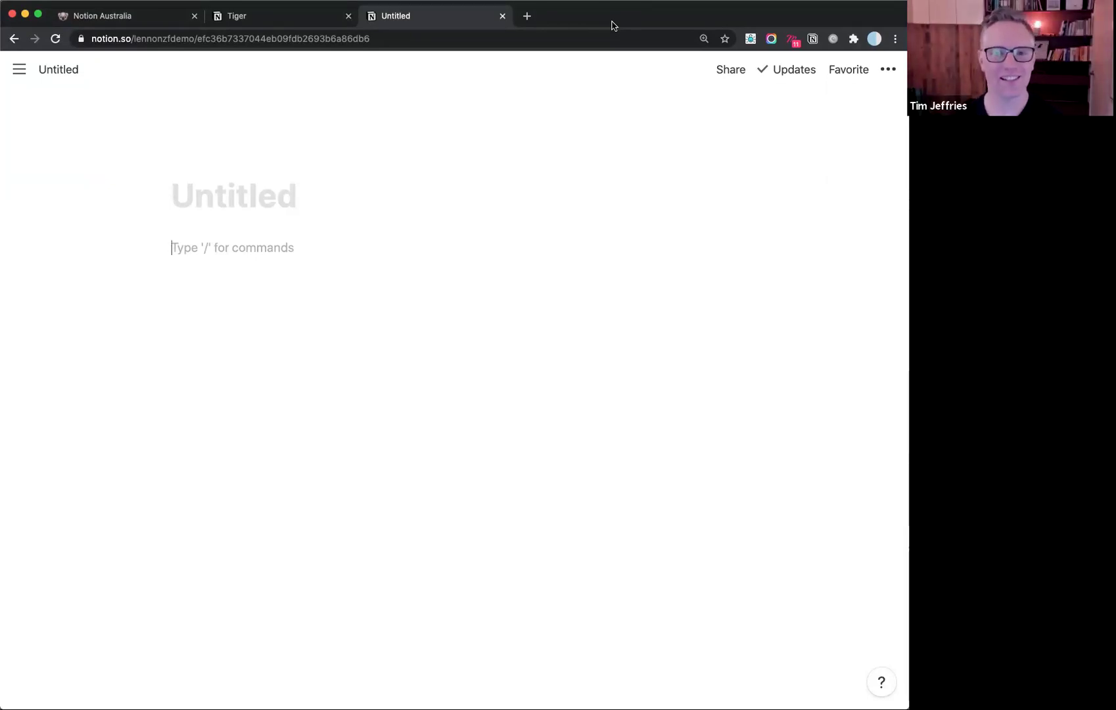
click(250, 195)
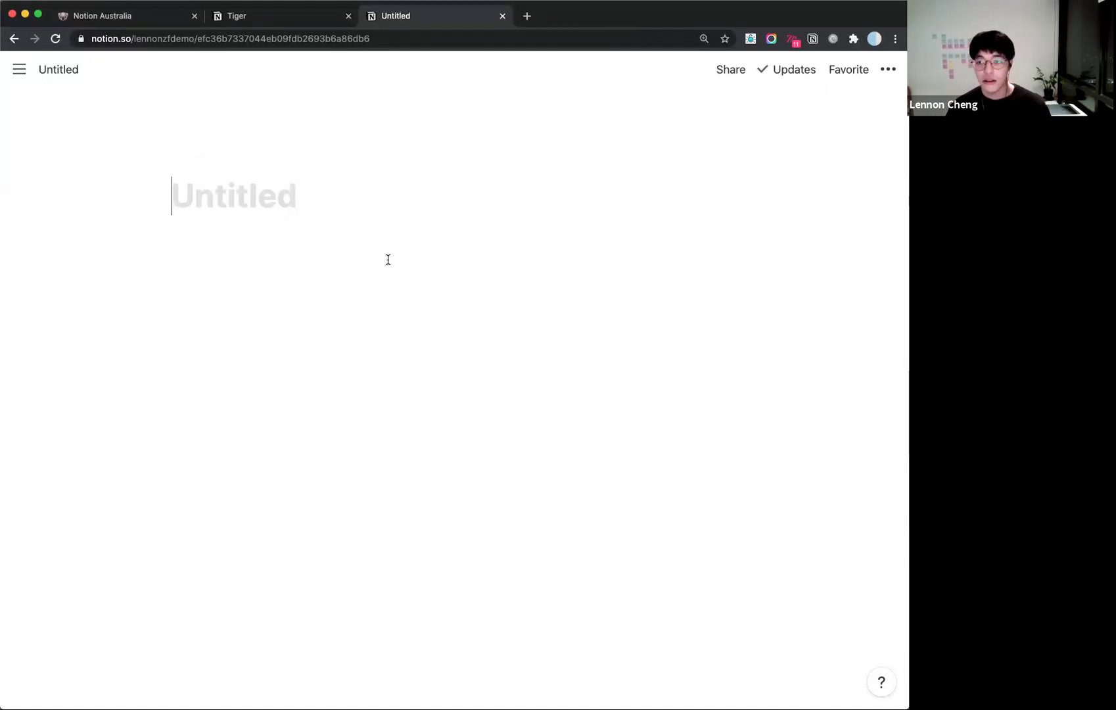
text(Plant nu)
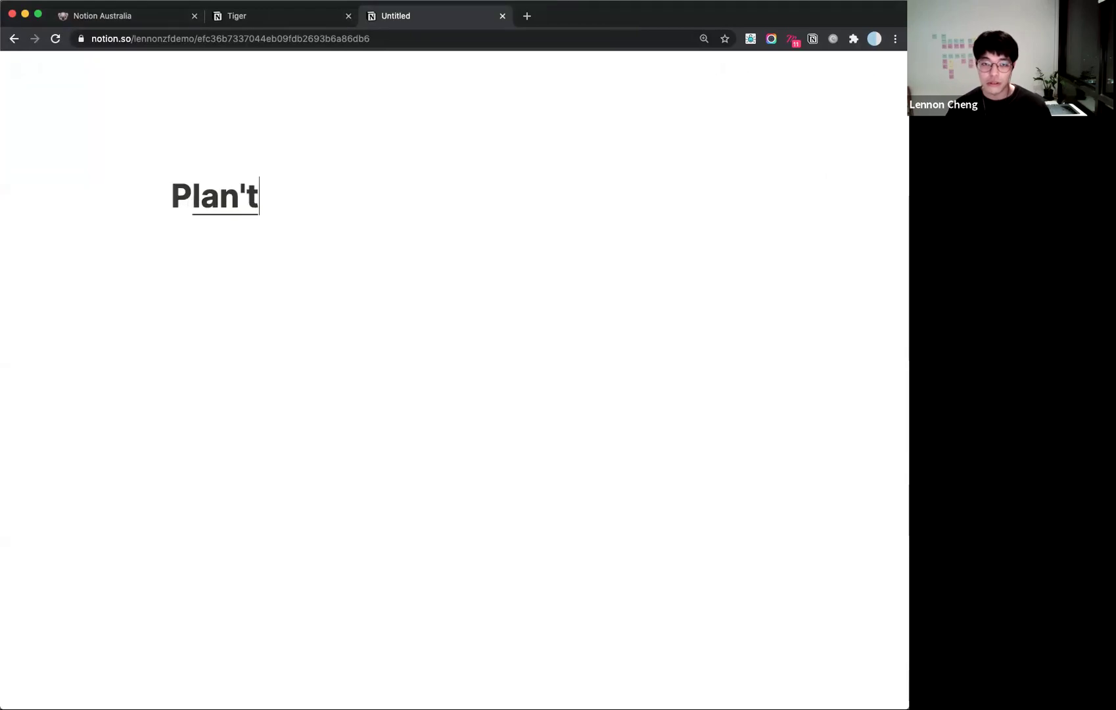
text(rsery)
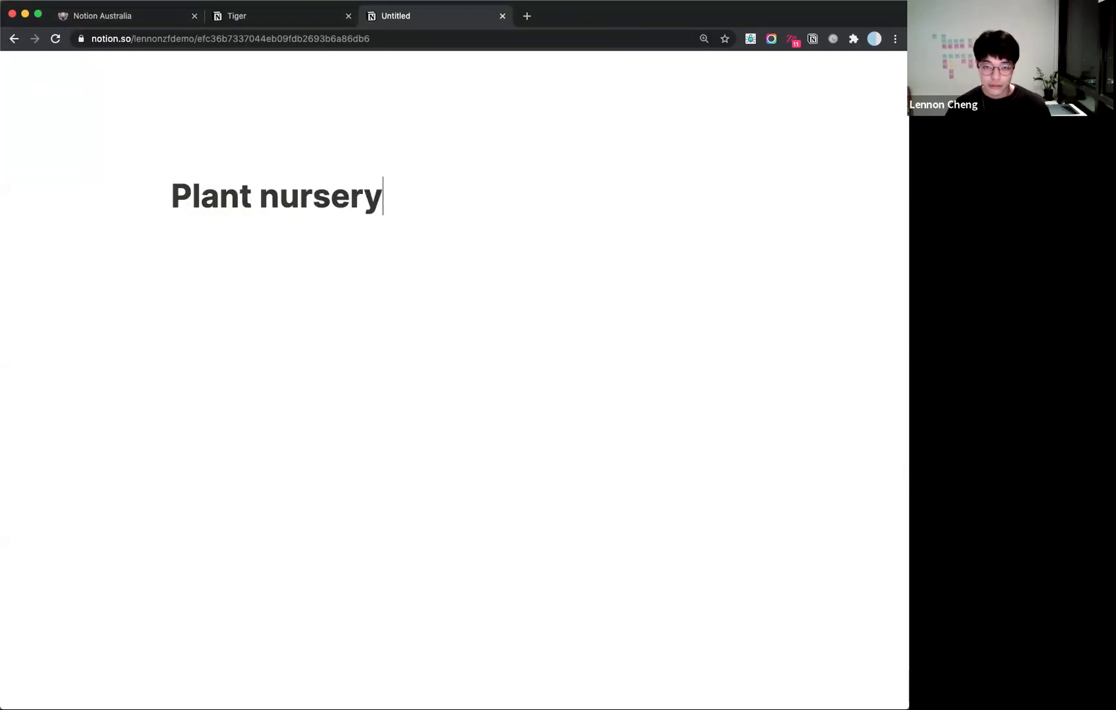
Add an icon to the Plant nursery page and change it to the green leafy branch emoji found with "leaf".
click(209, 162)
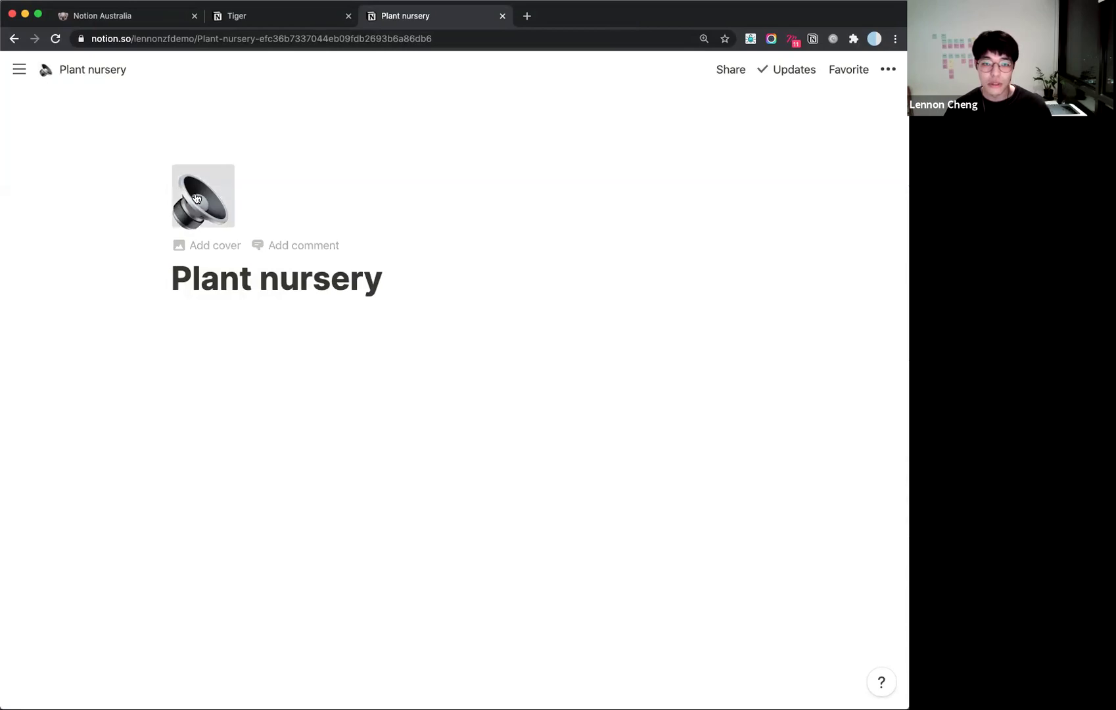
click(199, 198)
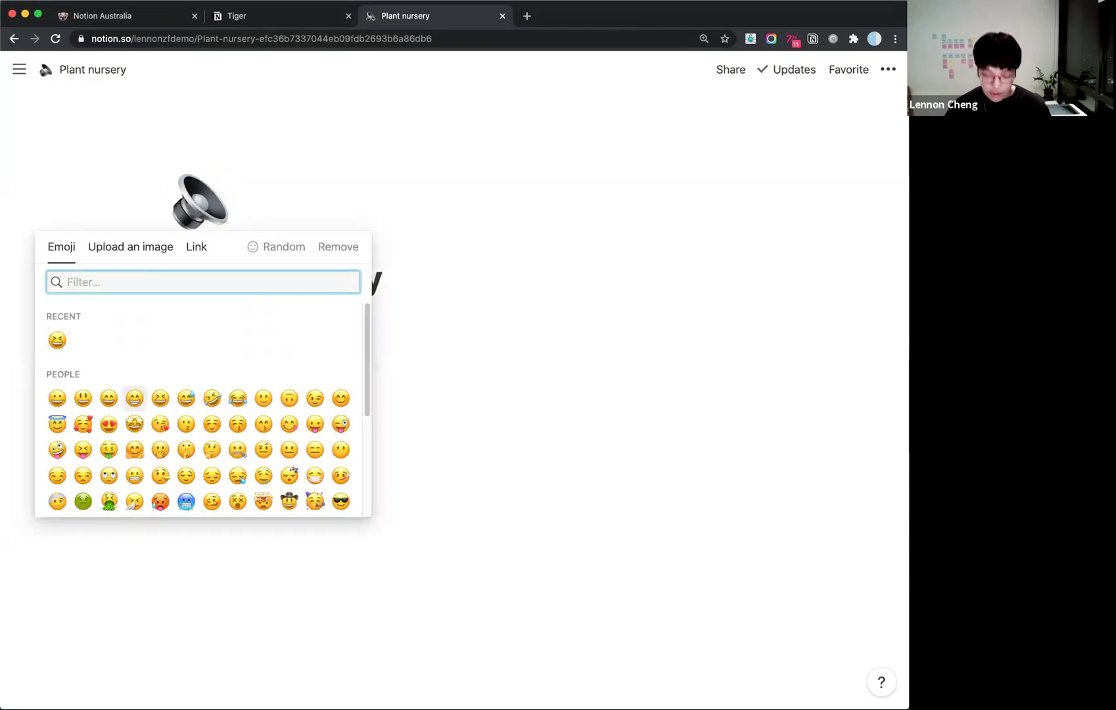
text(leaf)
click(57, 315)
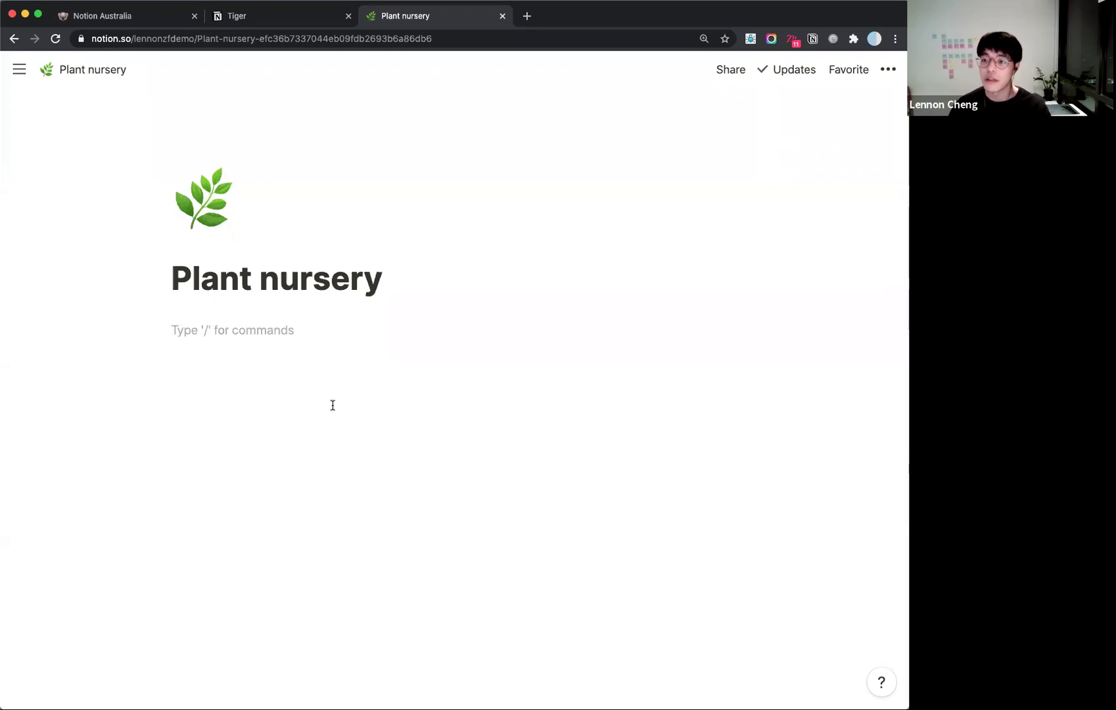
Insert a divider in the page body, leaving blank space between it and the page title.
key(Return)
key(Return)
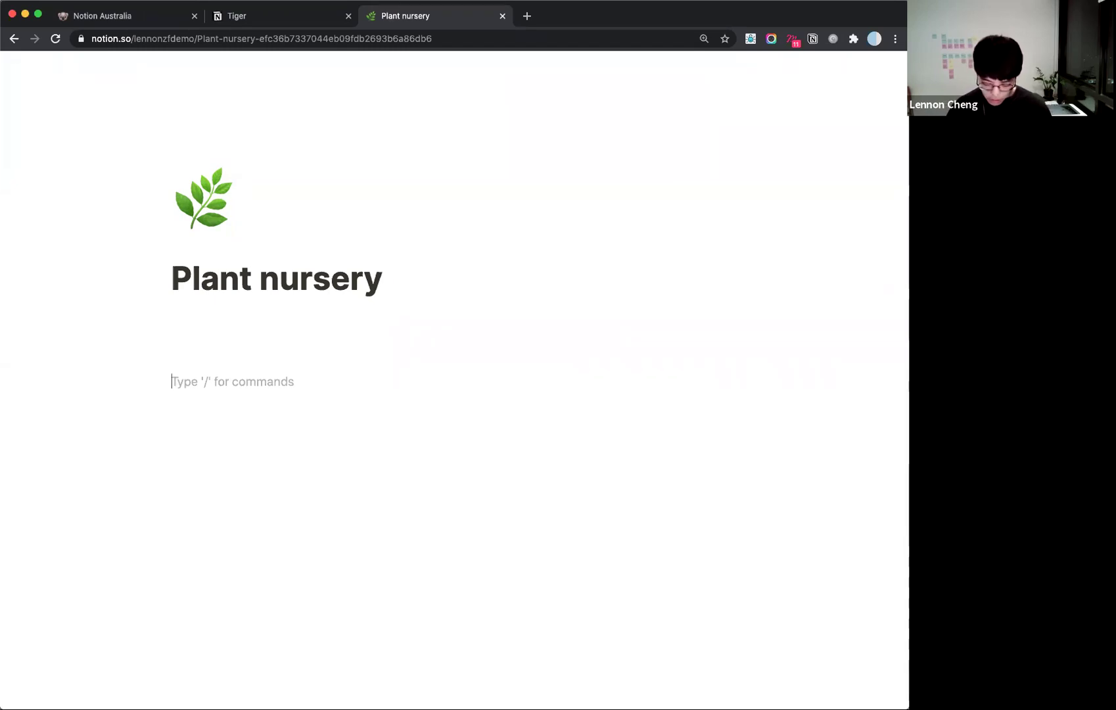
text(---)
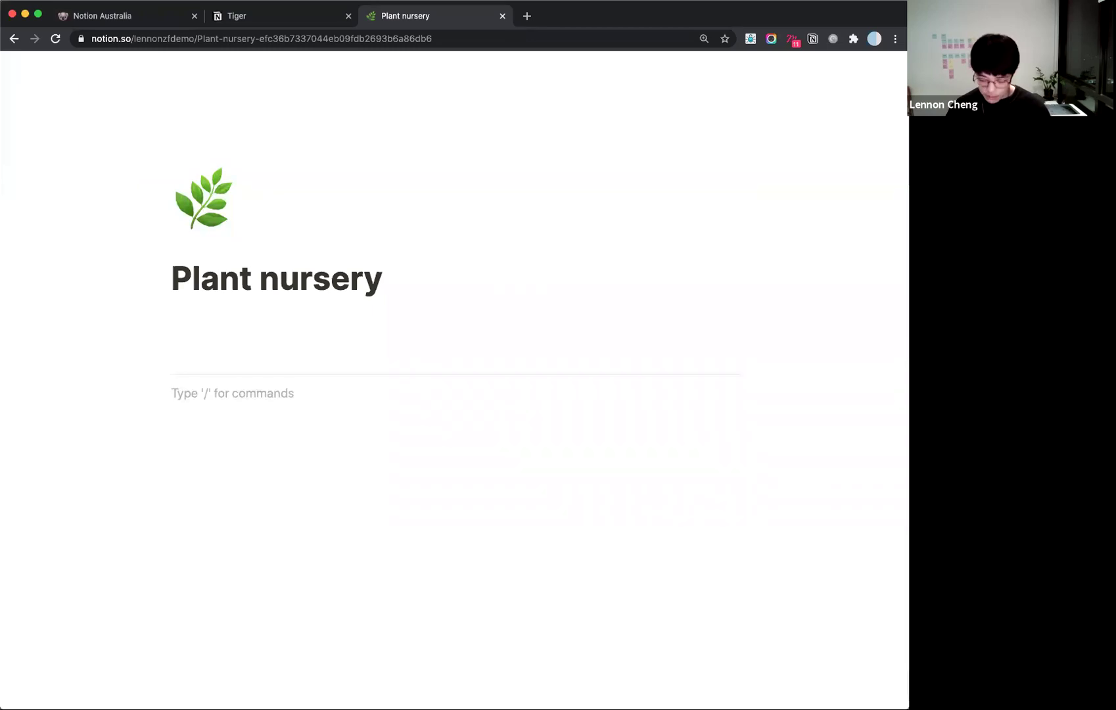
text(--)
key(BackSpace)
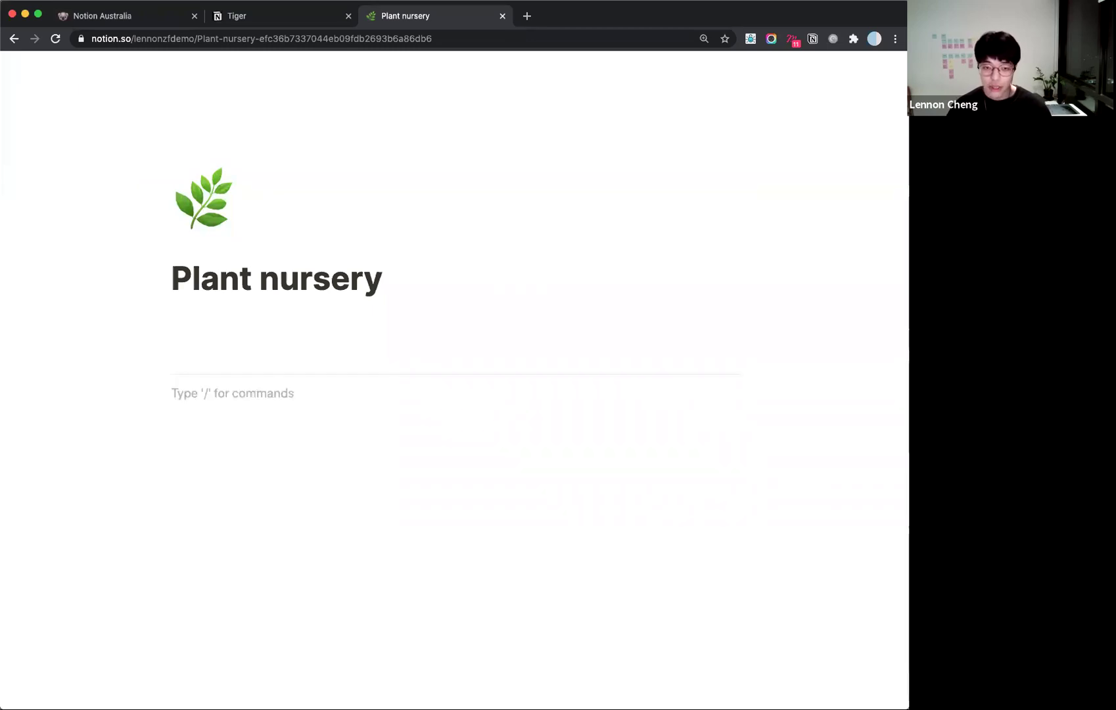
Add the label "Database" under the divider and set its text colour to Gray.
text(Database)
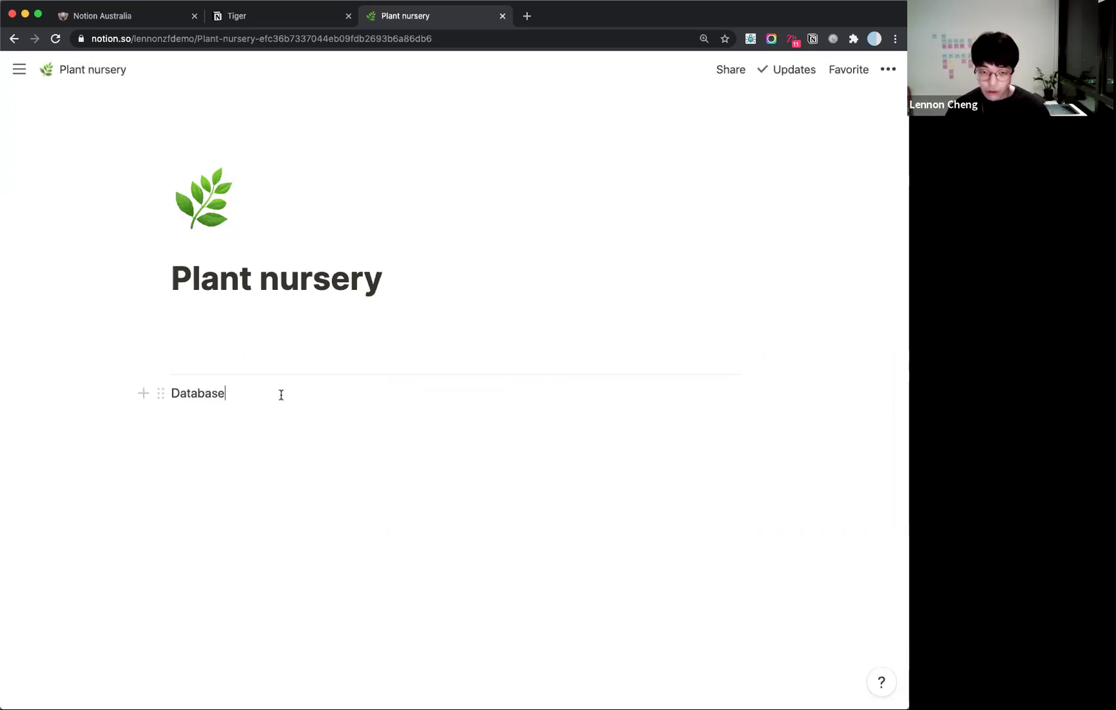
text(/)
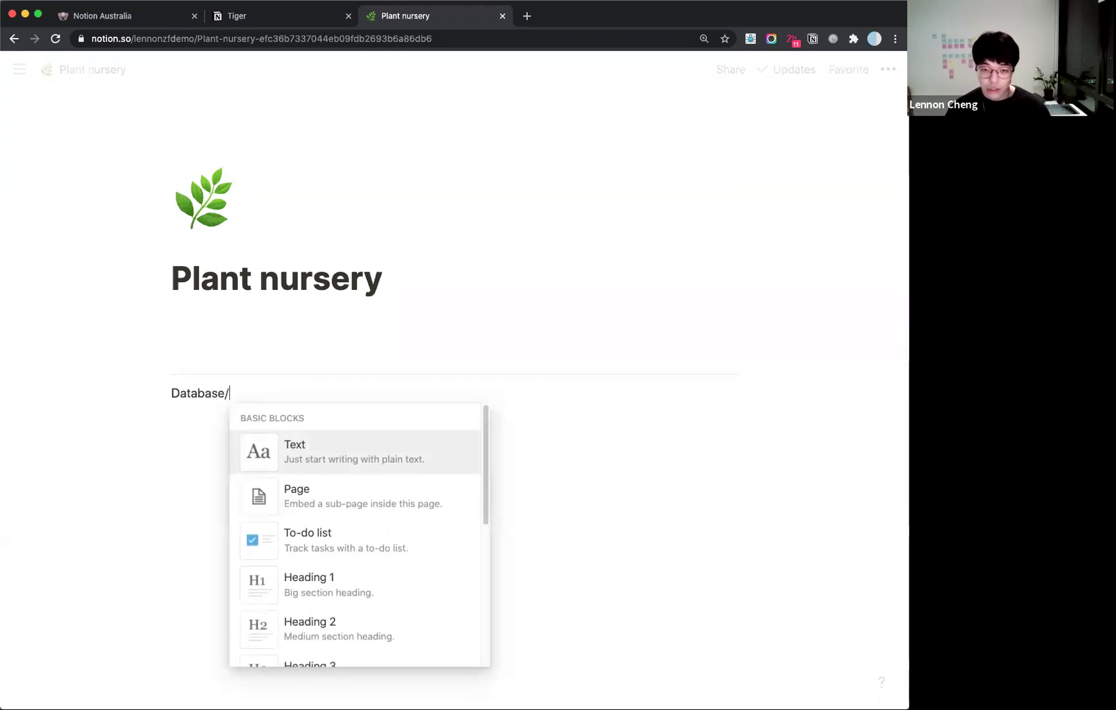
text(grey)
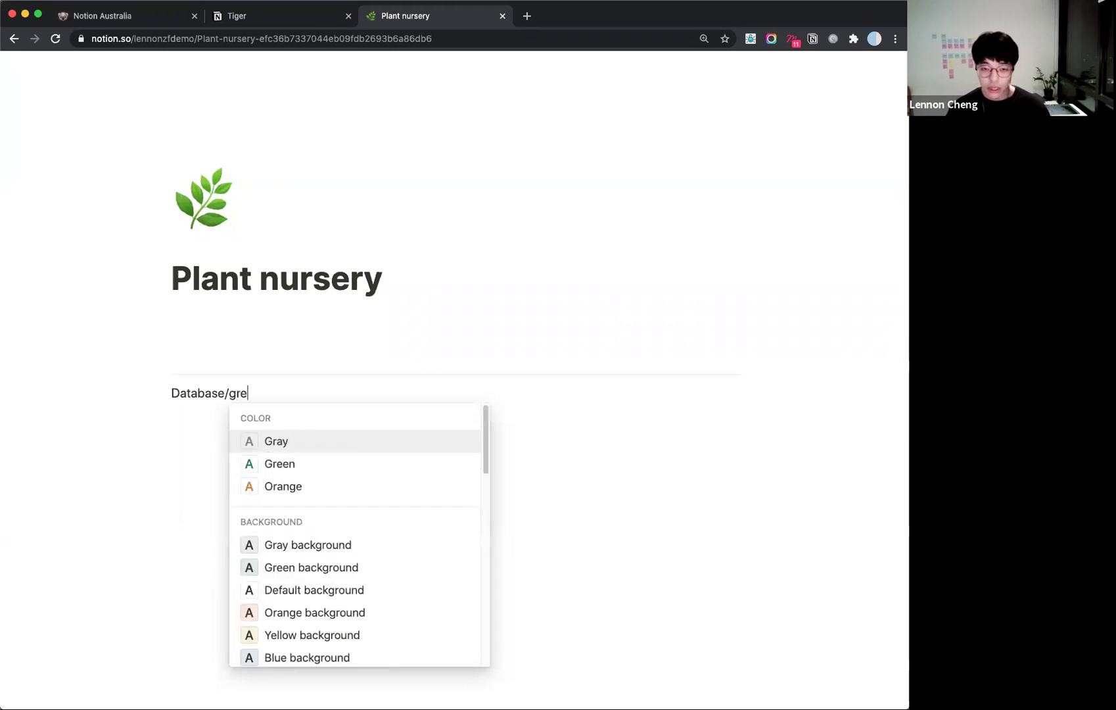
key(Return)
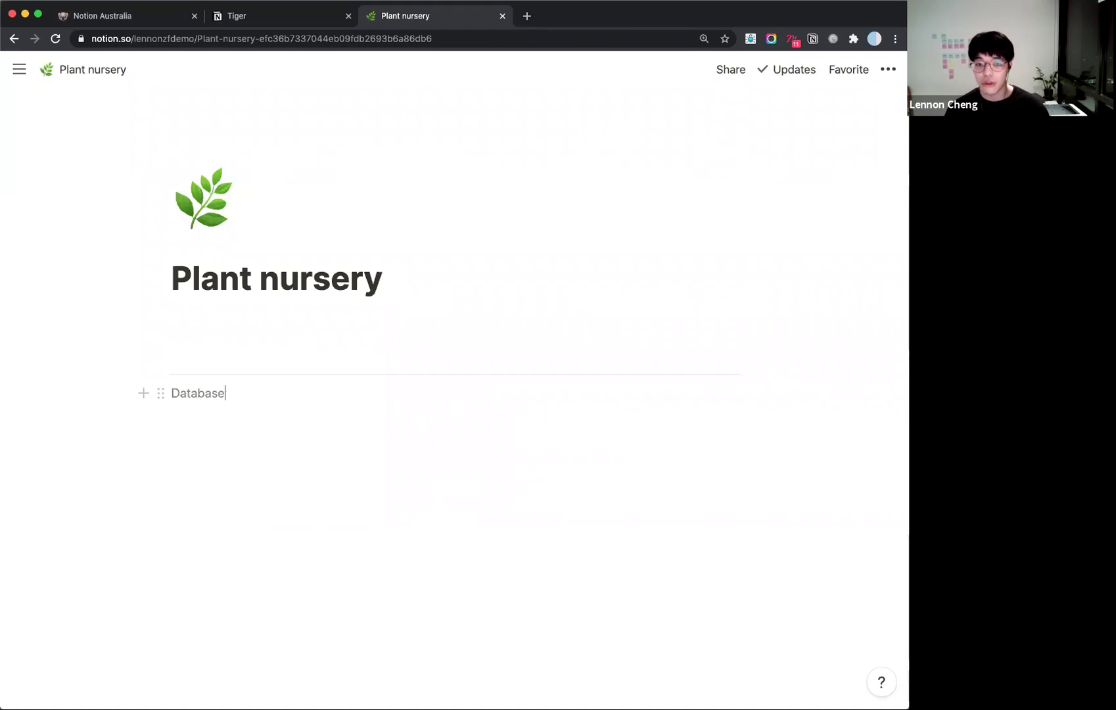
Embed a sub-page below the Database label and title it "Plants".
key(Return)
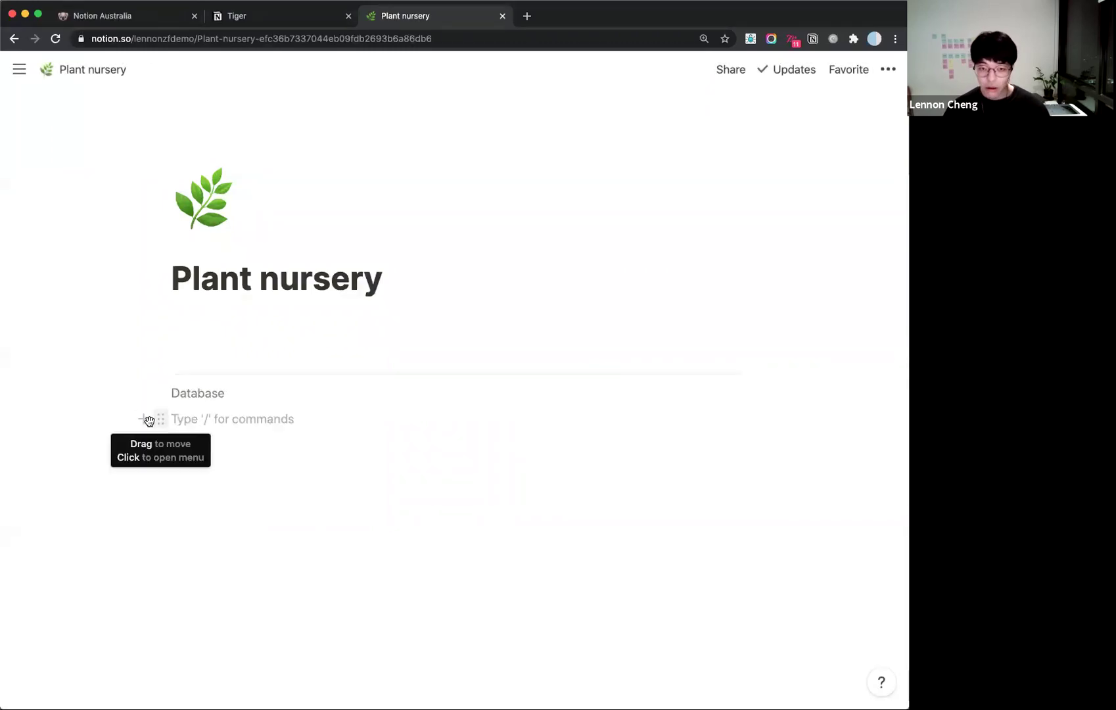
click(148, 421)
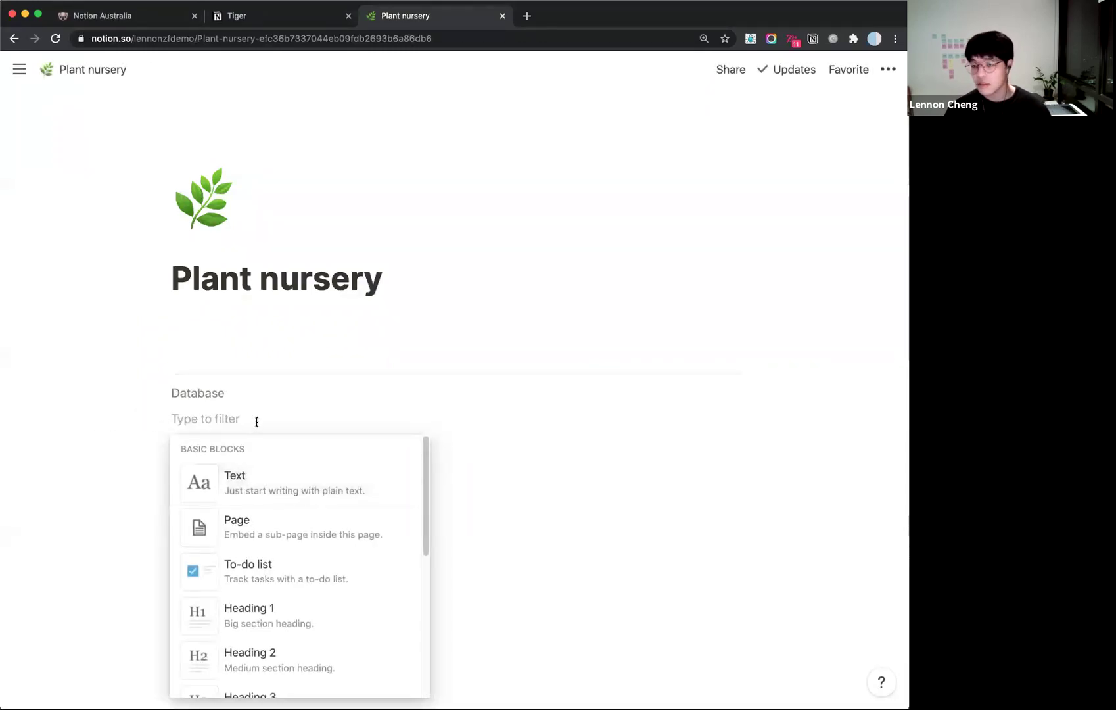
click(282, 519)
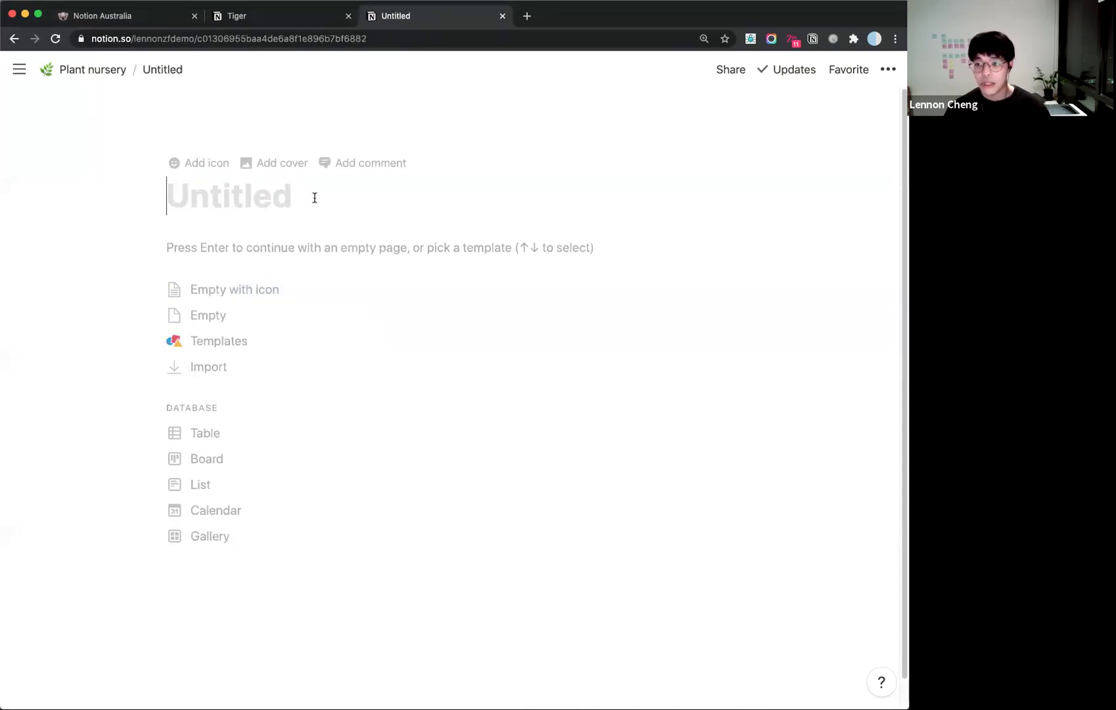
text(Plants)
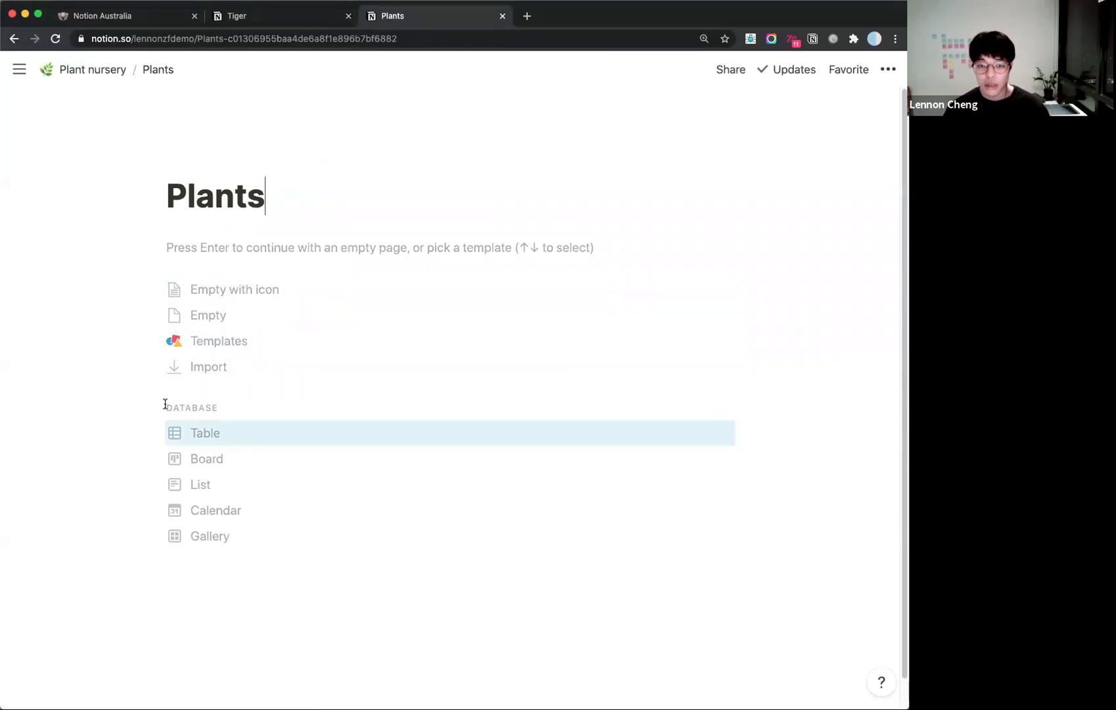
drag(165, 404, 238, 401)
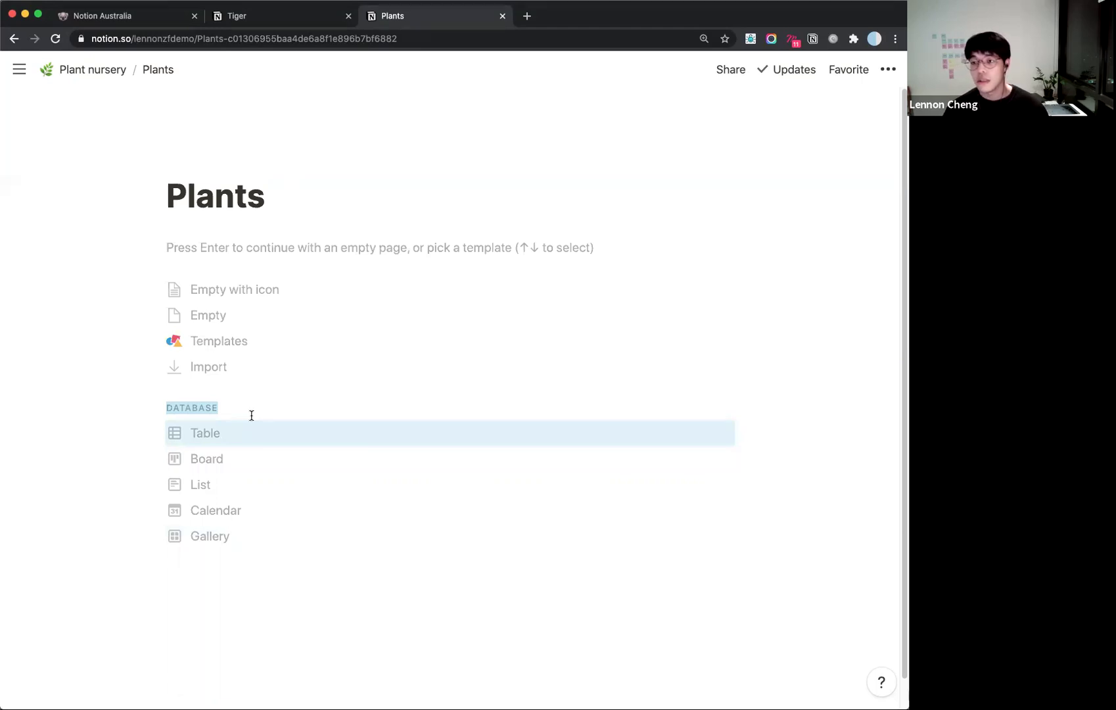
click(218, 249)
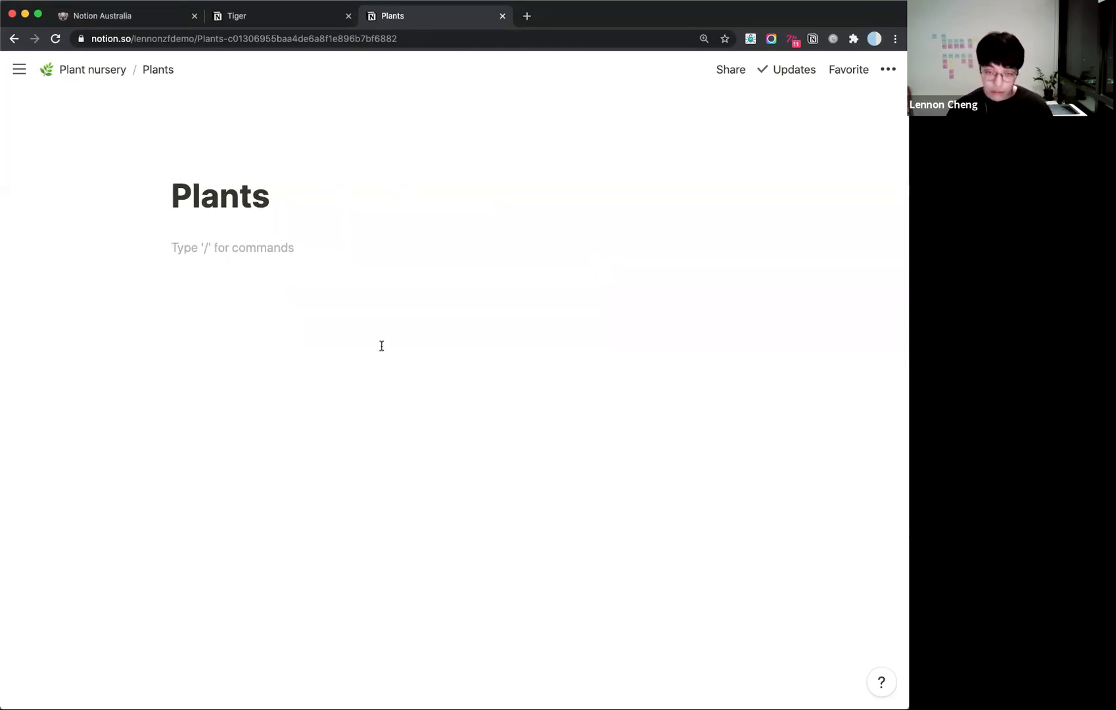
key(BackSpace)
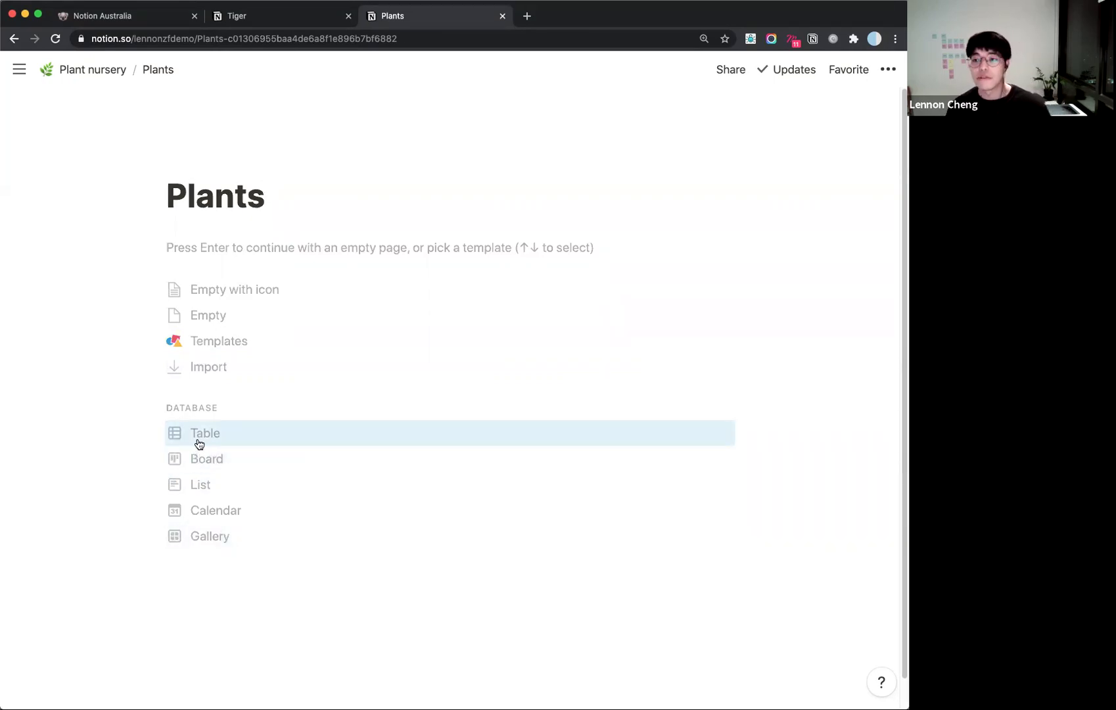
Make the Plants page a Table database and narrow its Name column to about two thirds of its width.
click(200, 444)
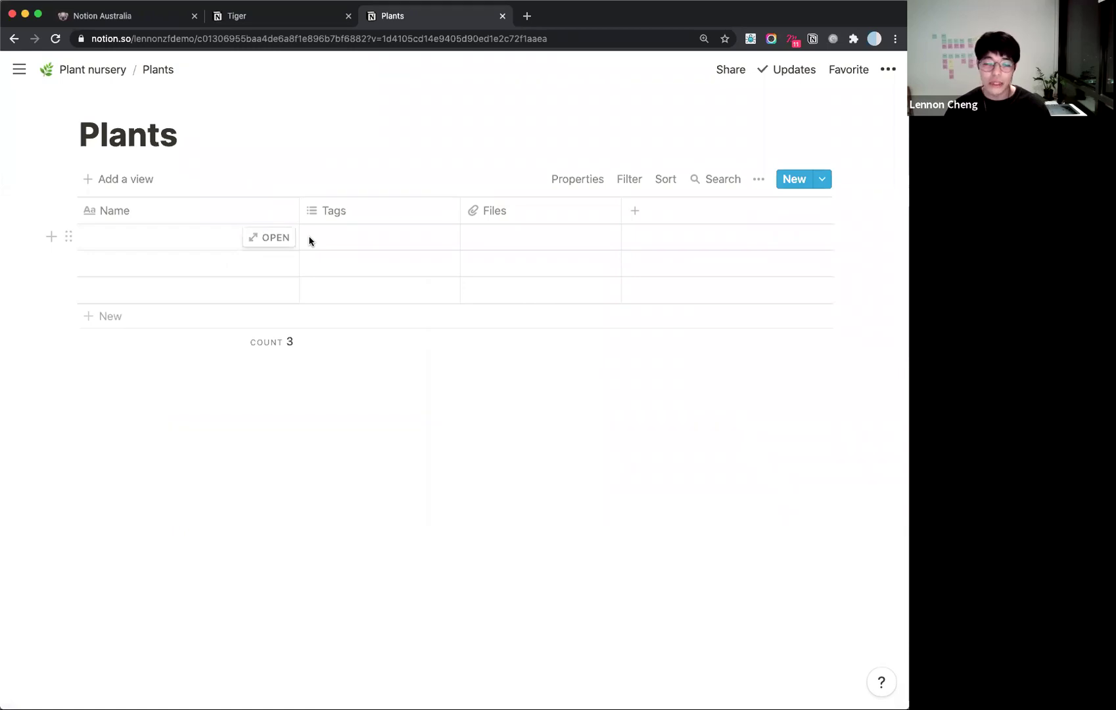
click(163, 209)
click(259, 222)
drag(298, 211, 222, 212)
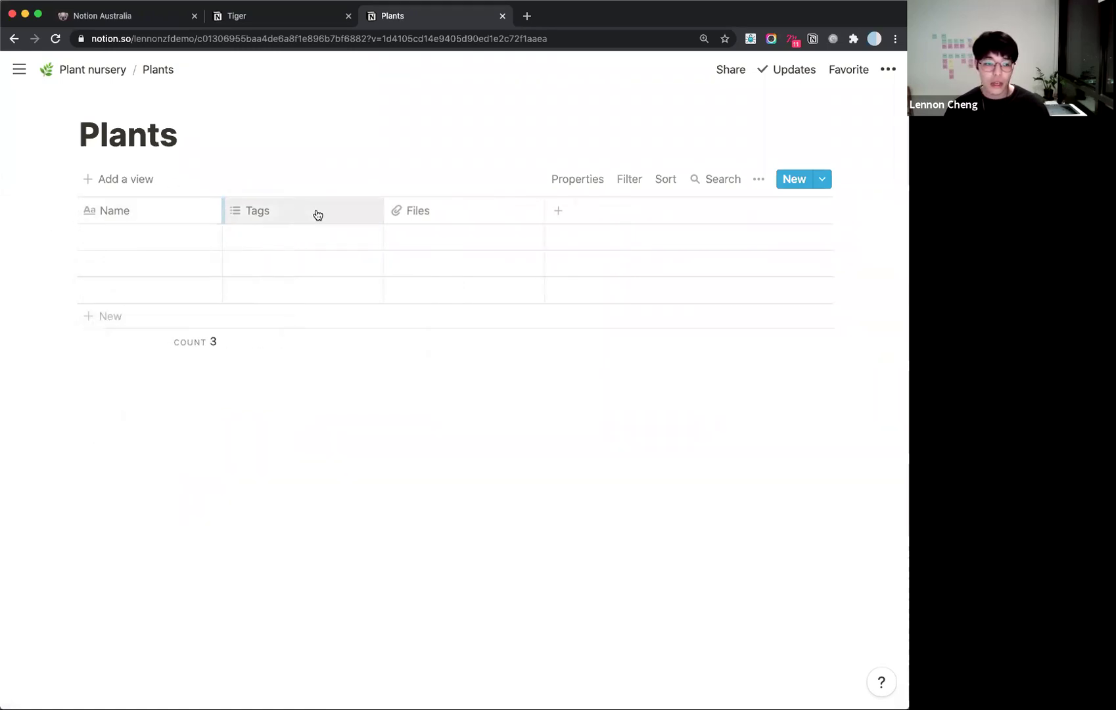
Change the Tags property to the Text type and rename it "Common name".
click(316, 215)
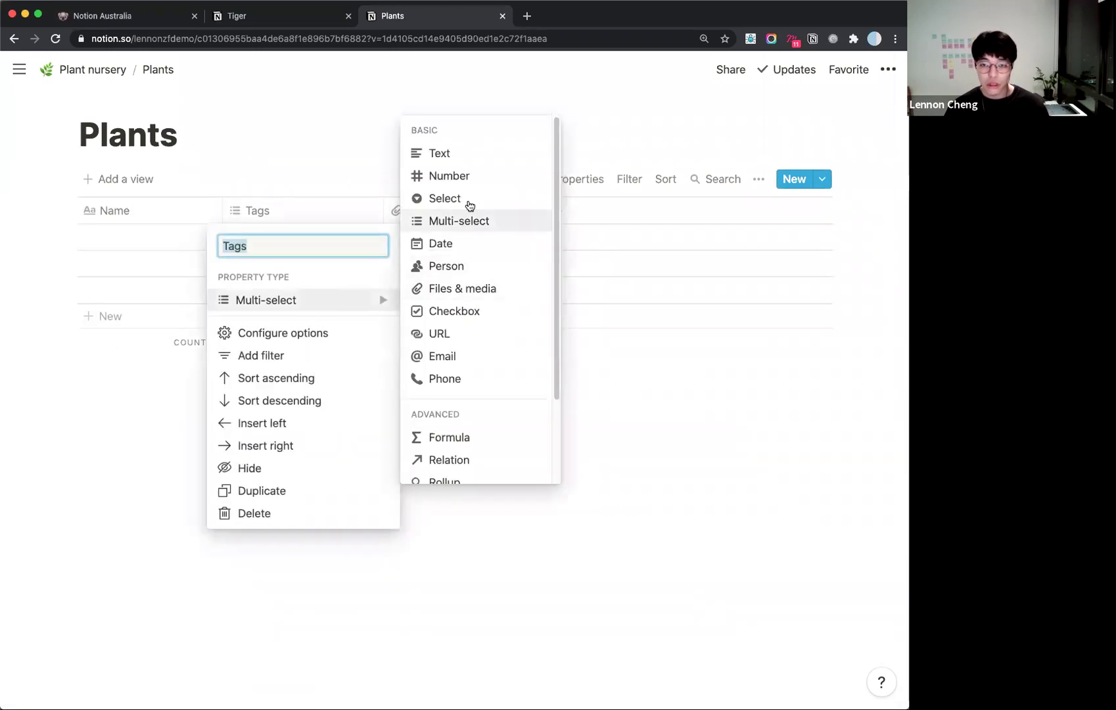
click(437, 157)
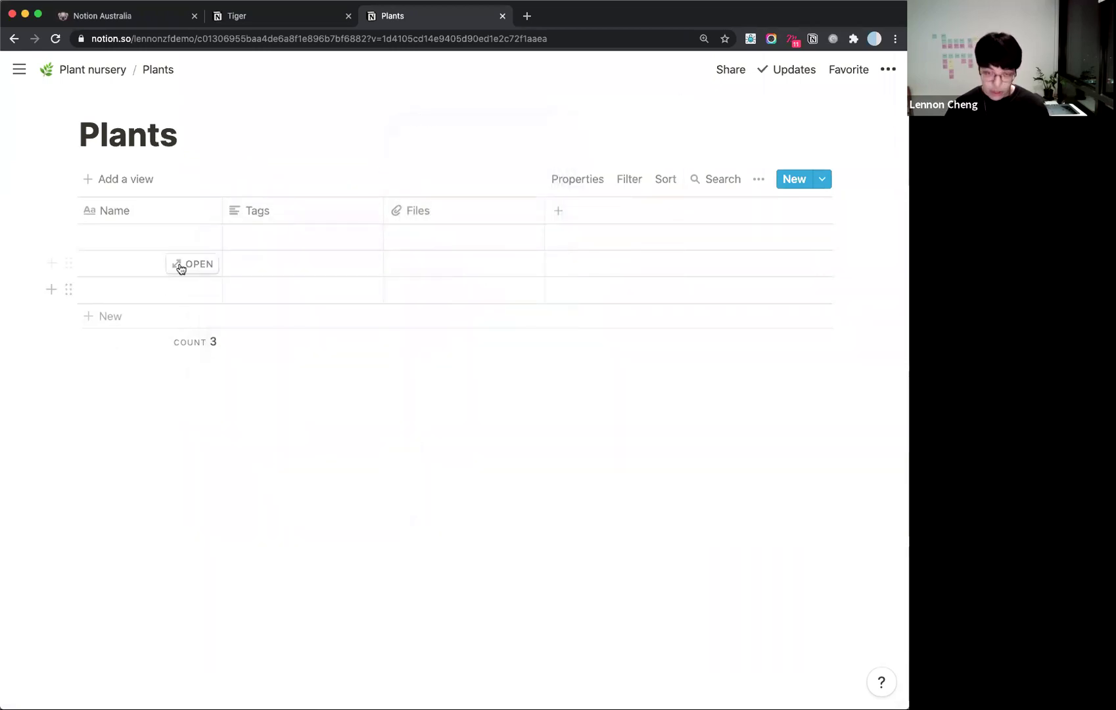
click(261, 213)
text(Commo)
key(BackSpace)
key(BackSpace)
text(ommon name)
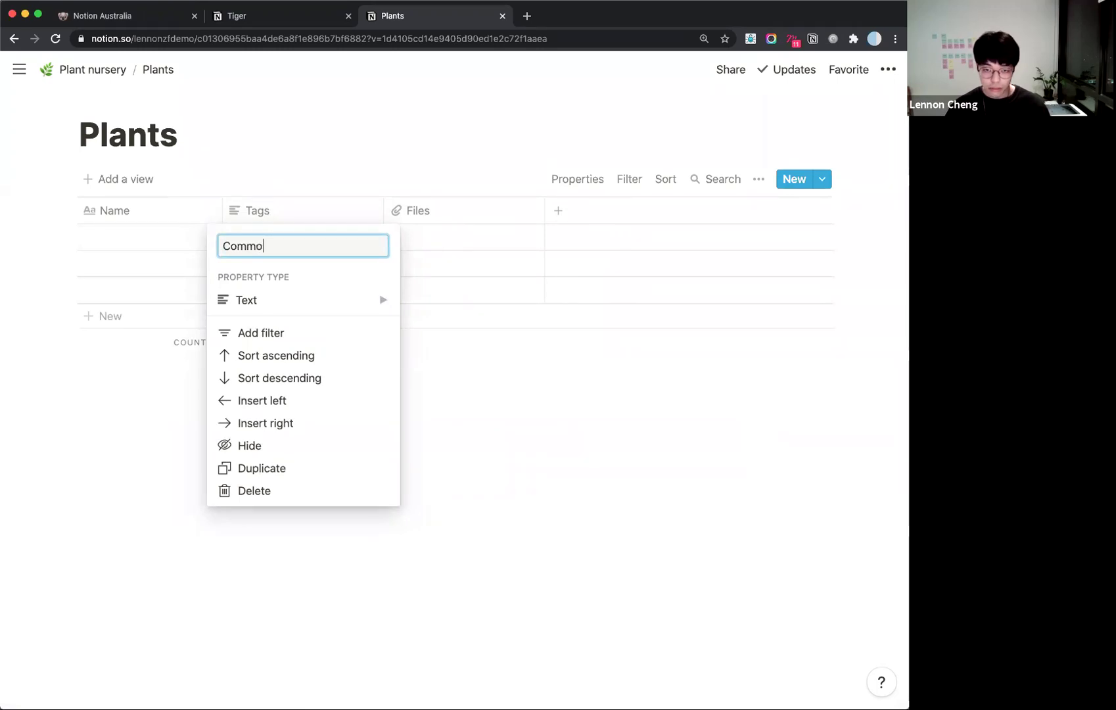
click(419, 112)
Change the Files property to the Text type and rename it "Biology name".
click(450, 204)
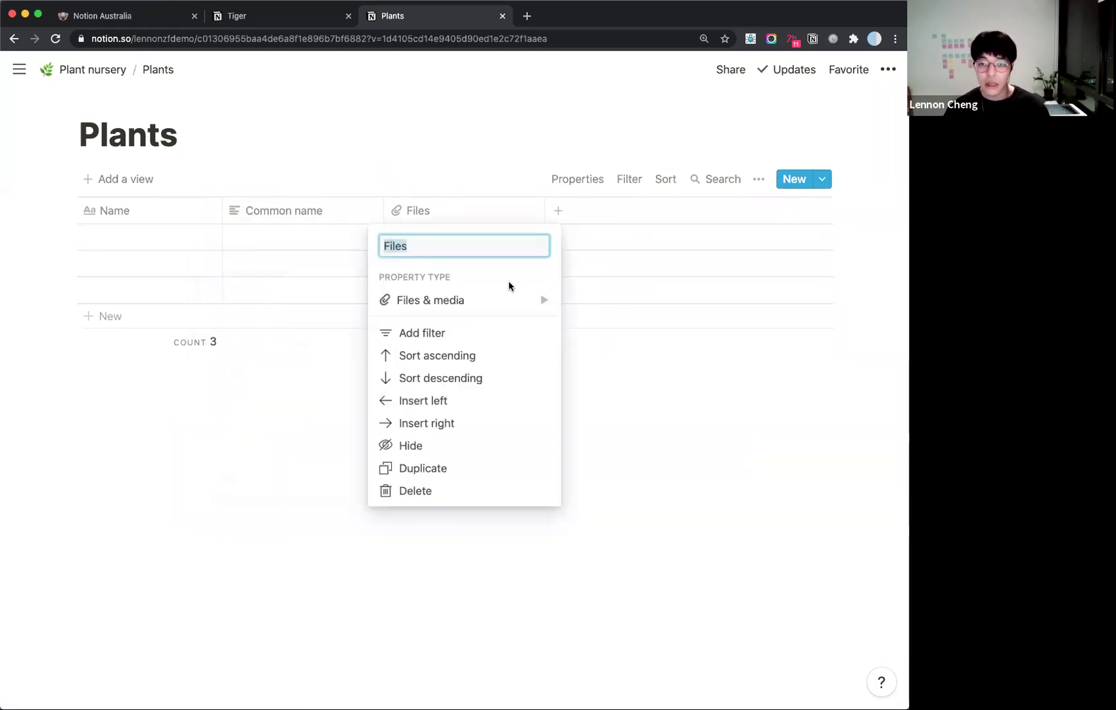
click(516, 300)
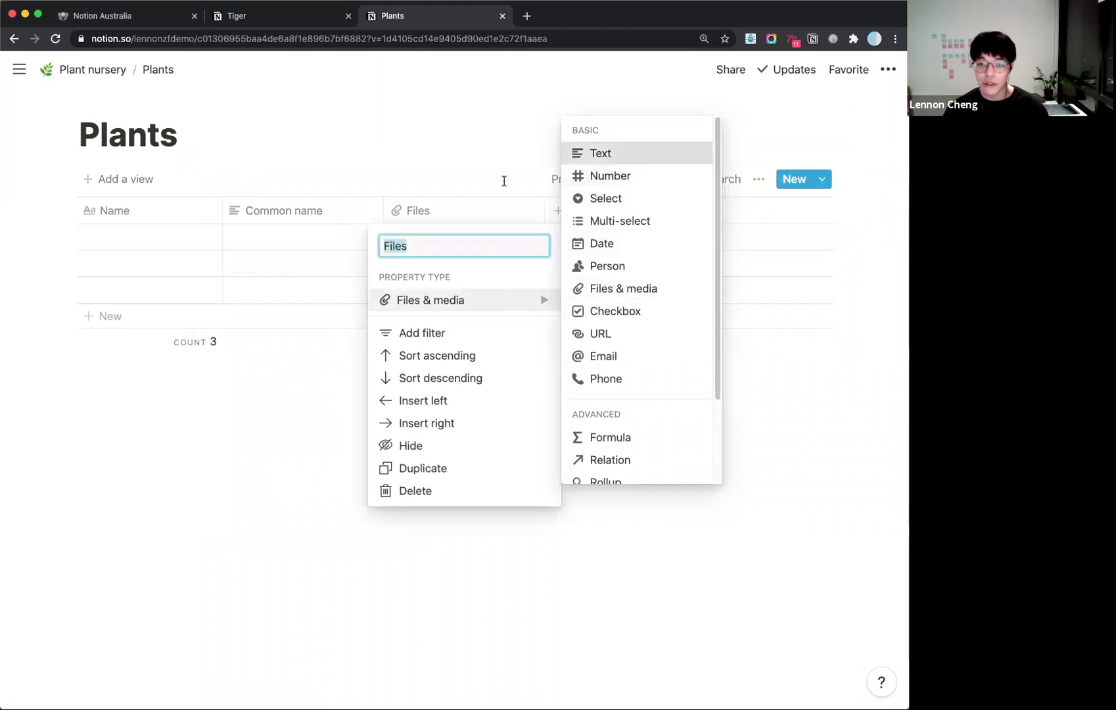
click(641, 153)
click(428, 211)
text(Bio)
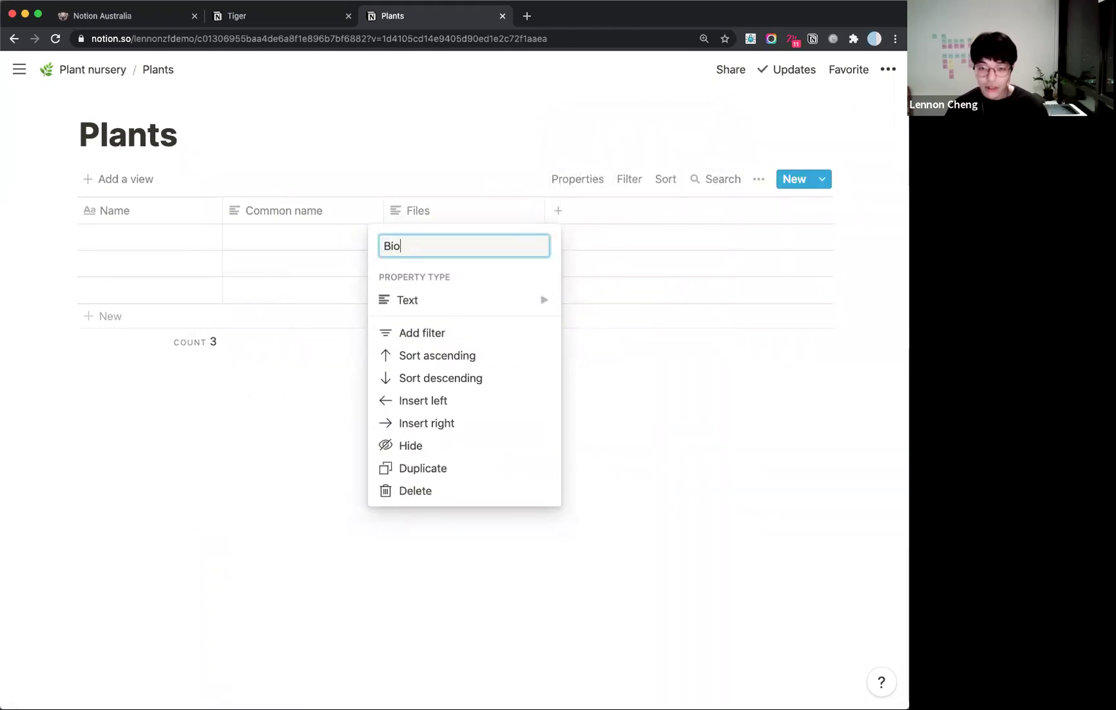
text(logy b)
key(BackSpace)
key(BackSpace)
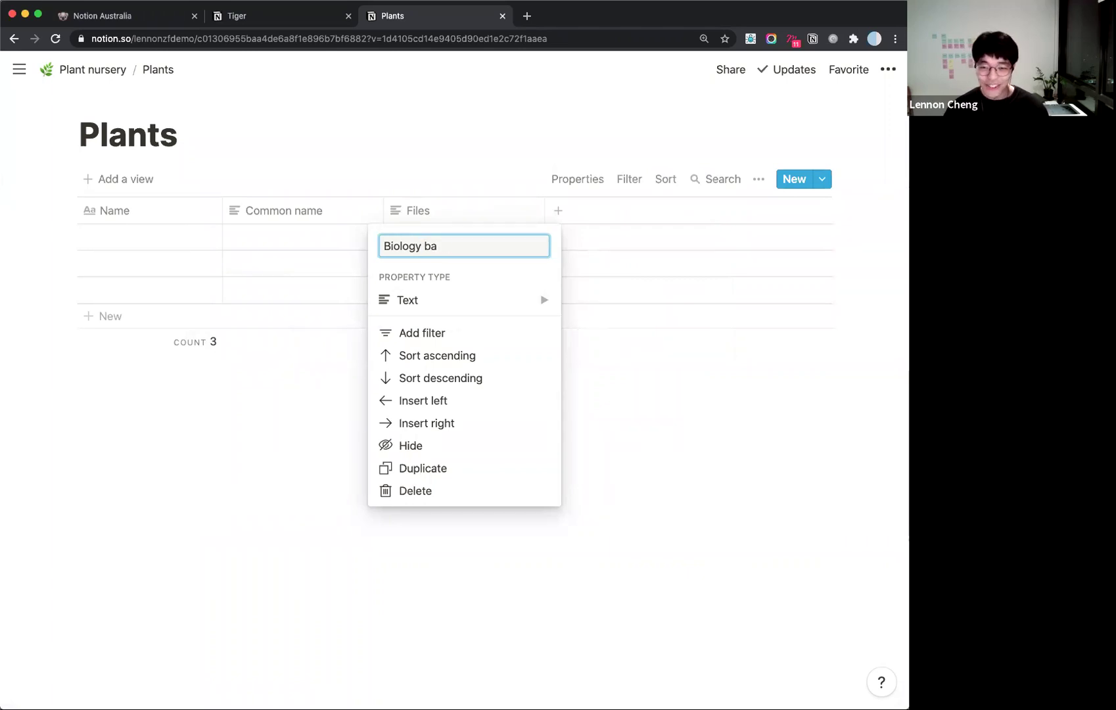
text(e)
key(Return)
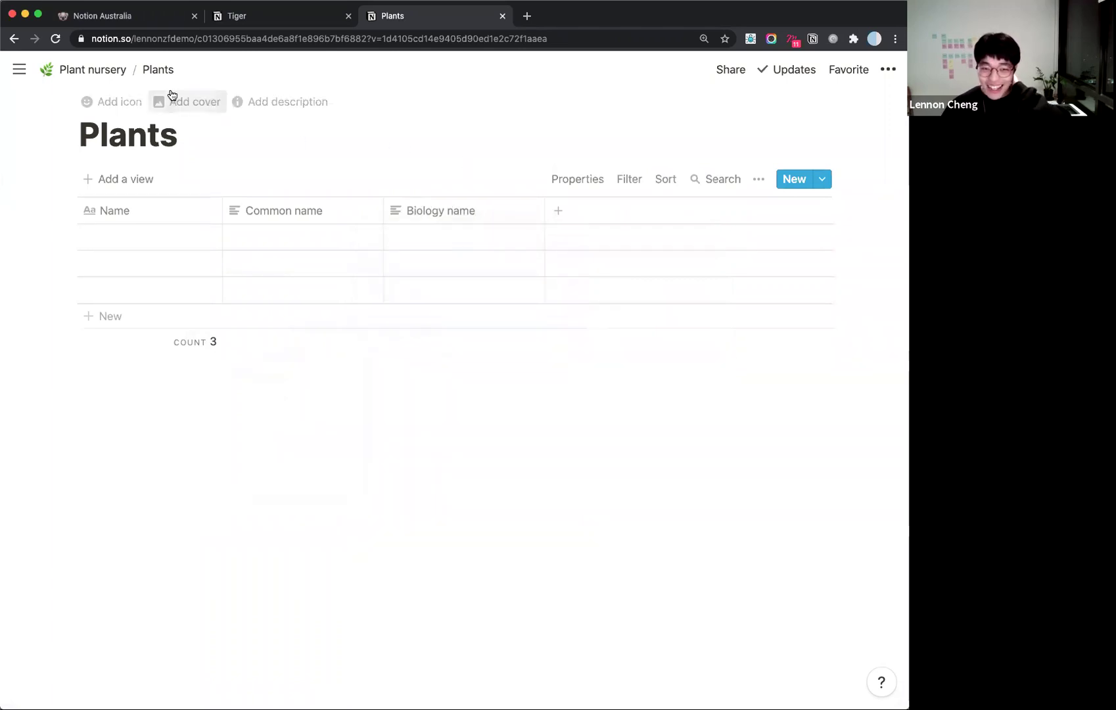
Add an icon to the Plants database and change it to the sunflower emoji found with "sun".
click(95, 102)
click(94, 139)
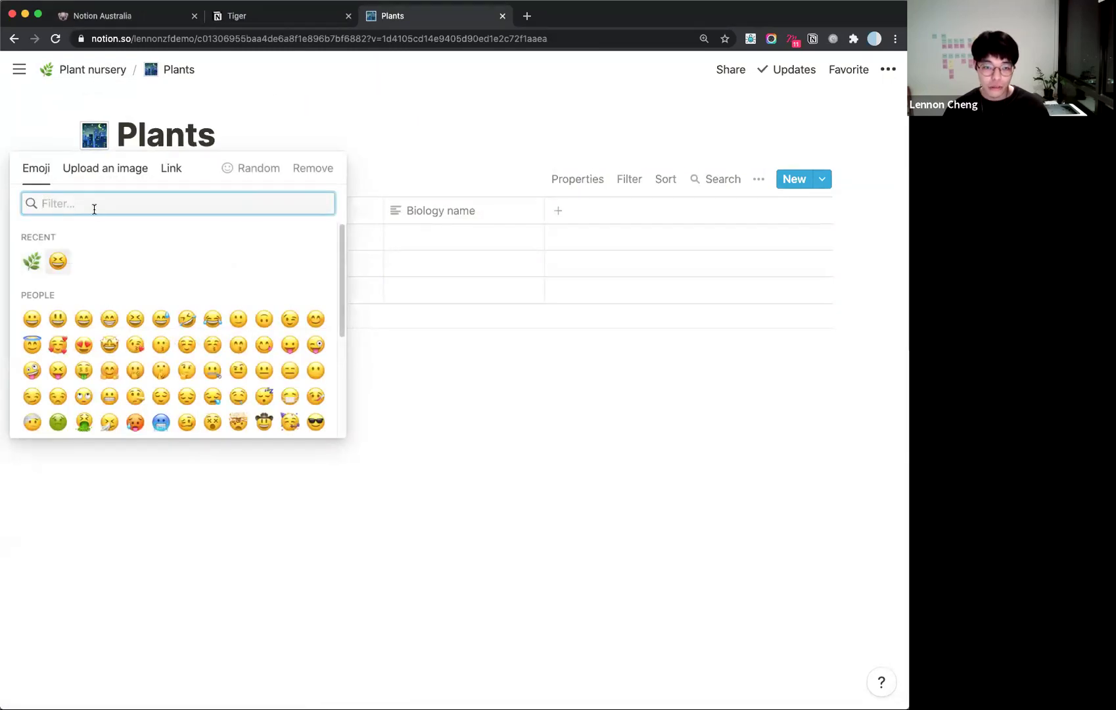
text(sun)
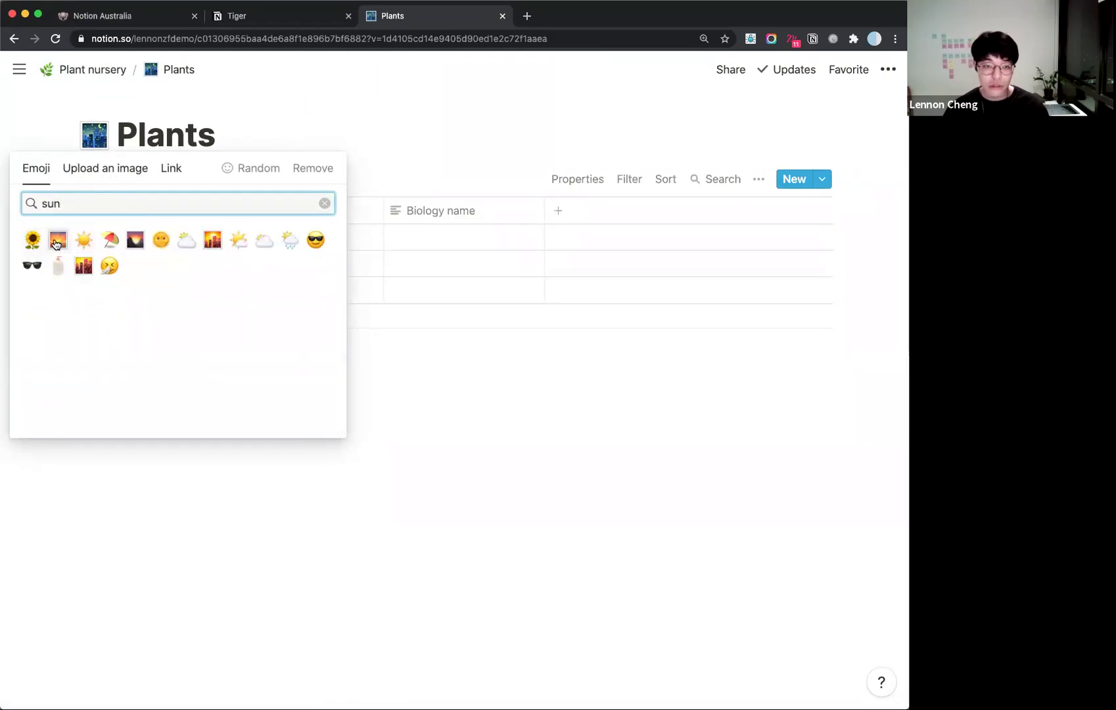
key(Return)
Add a sub-page below Plants on the Plant nursery page, make it a Table database and title it "Photos".
click(91, 77)
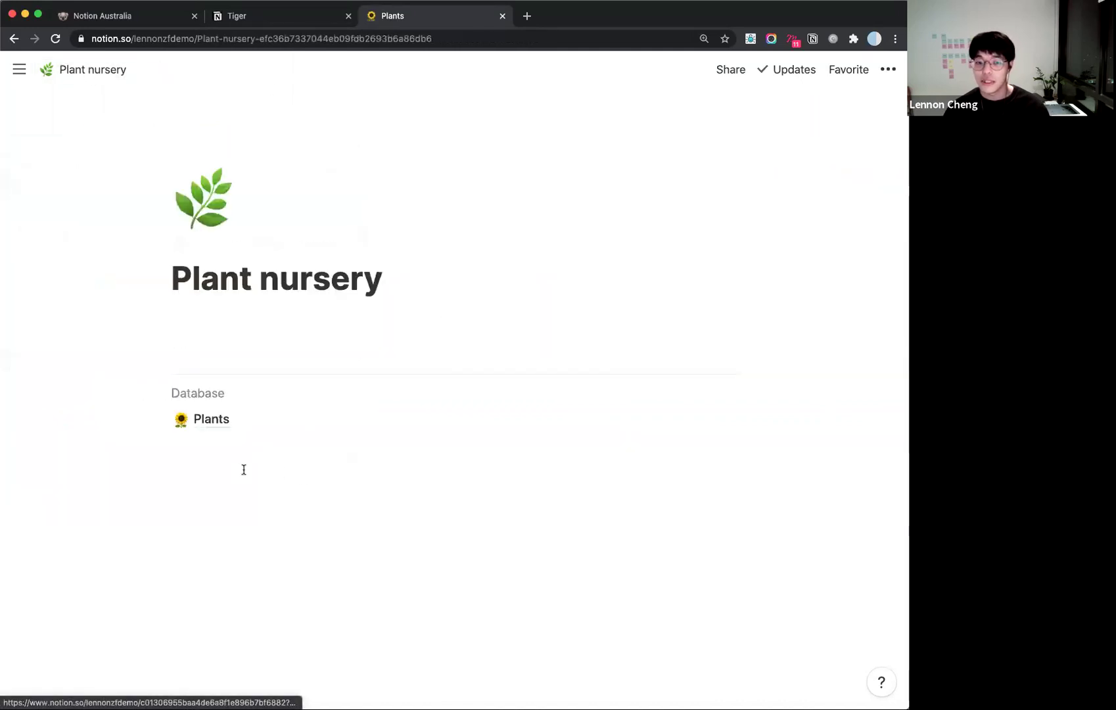
click(289, 444)
text(/)
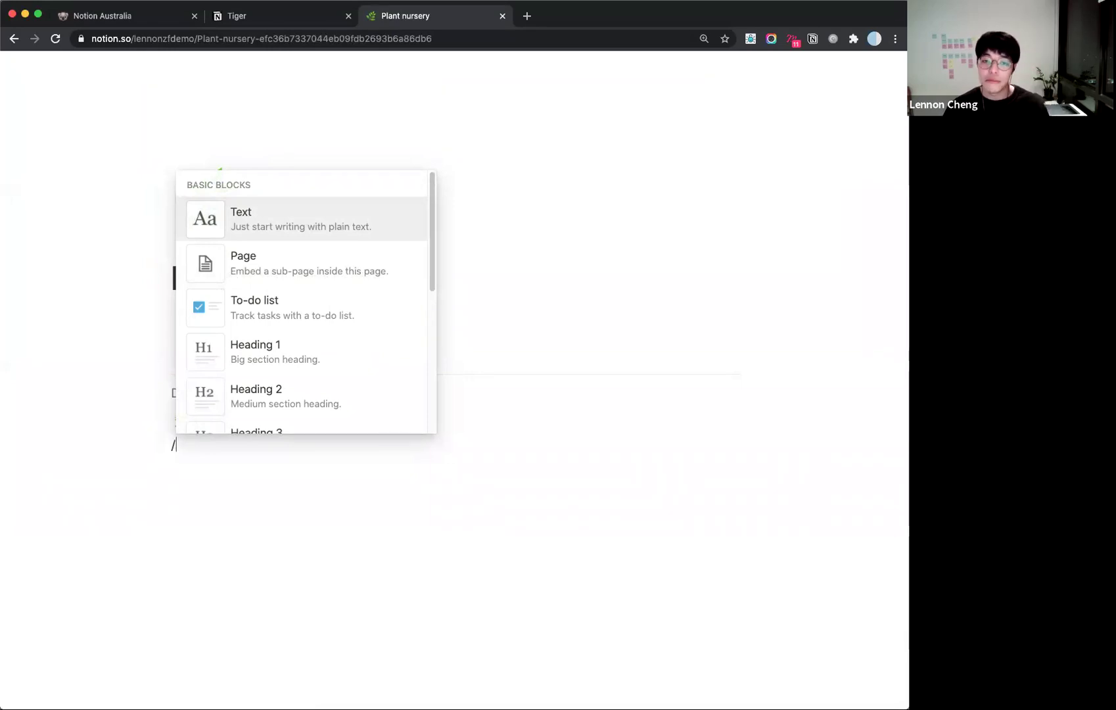
key(BackSpace)
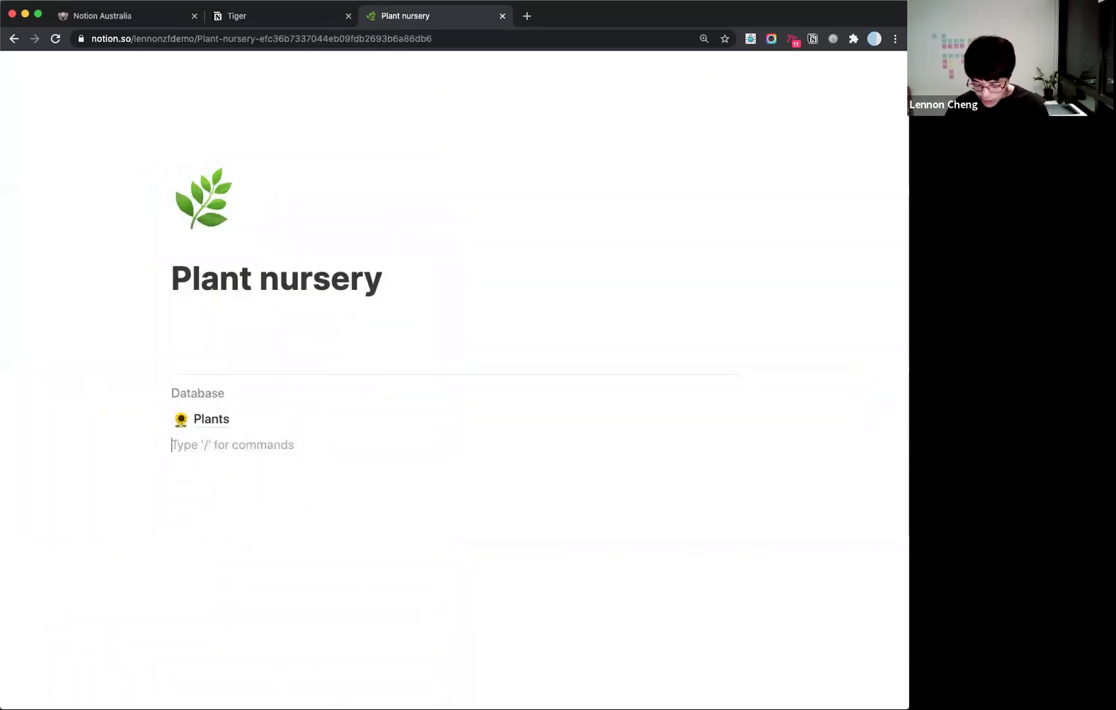
text(/)
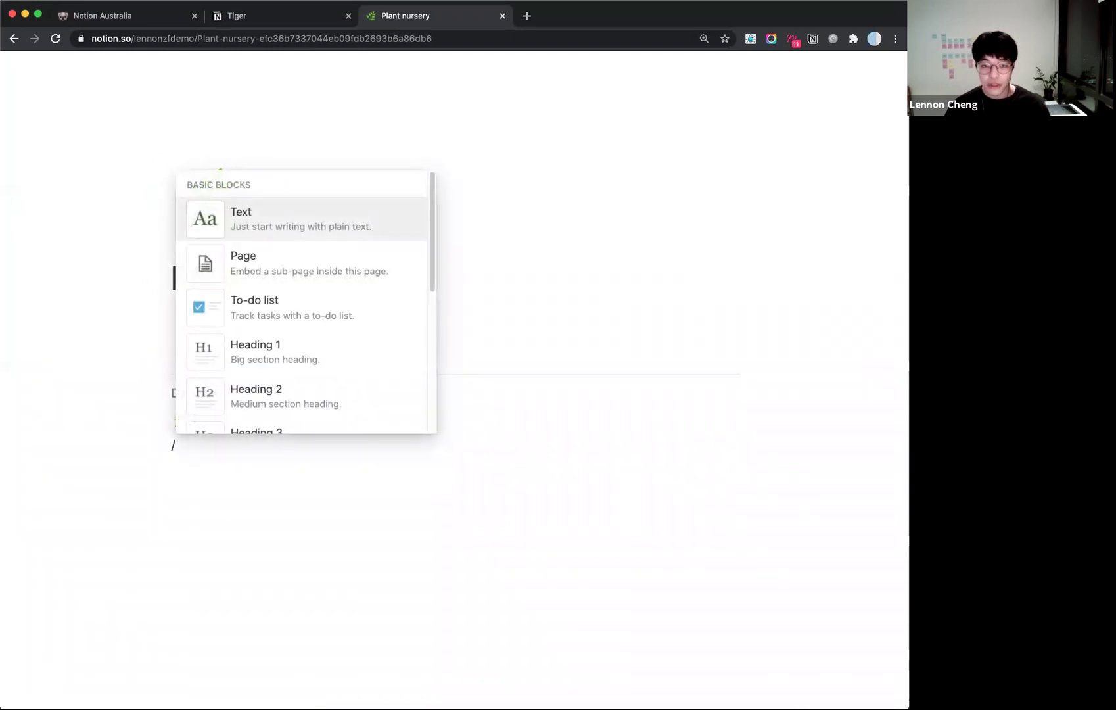
key(Down)
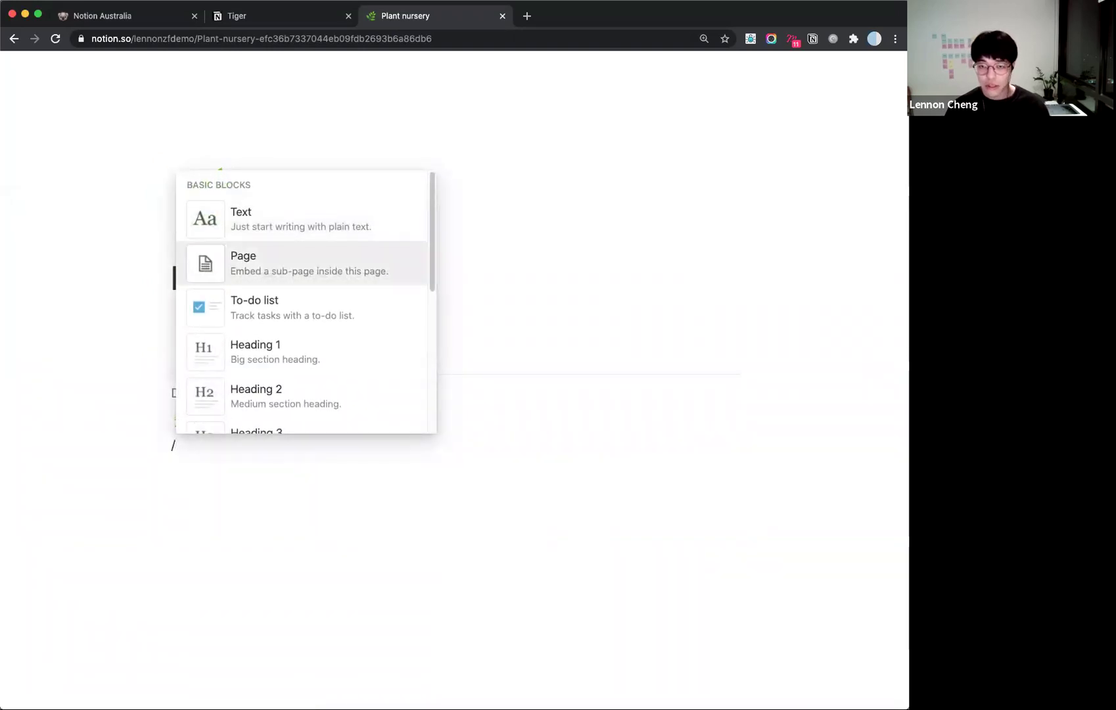
key(Return)
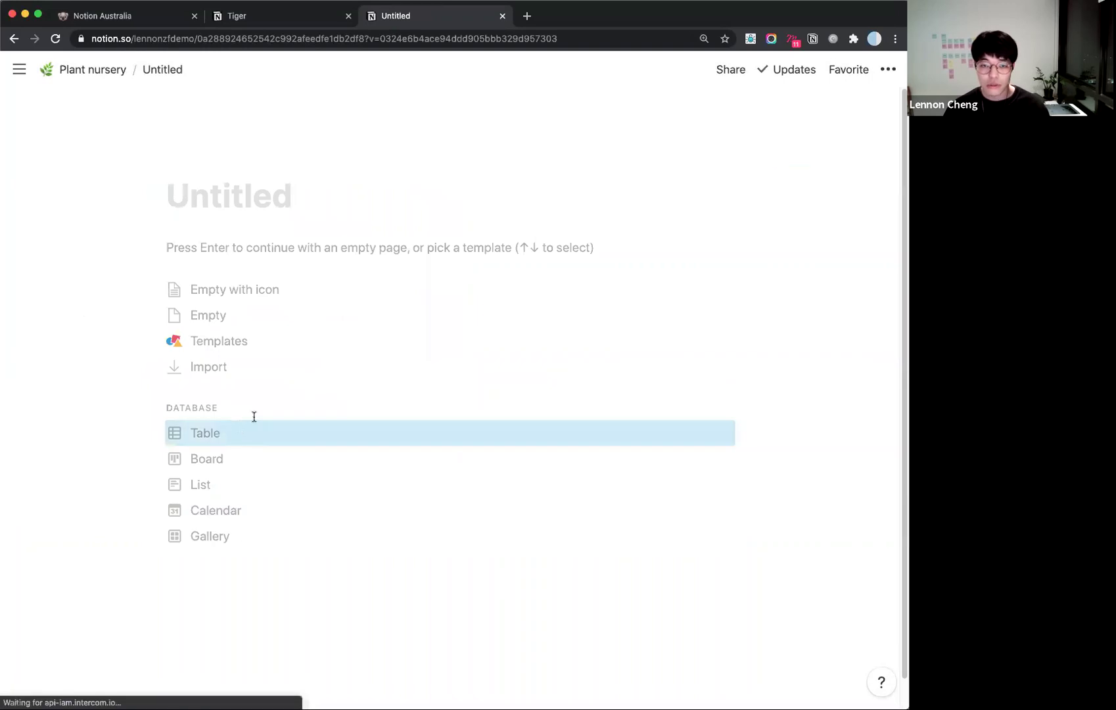
click(254, 429)
text(Photos)
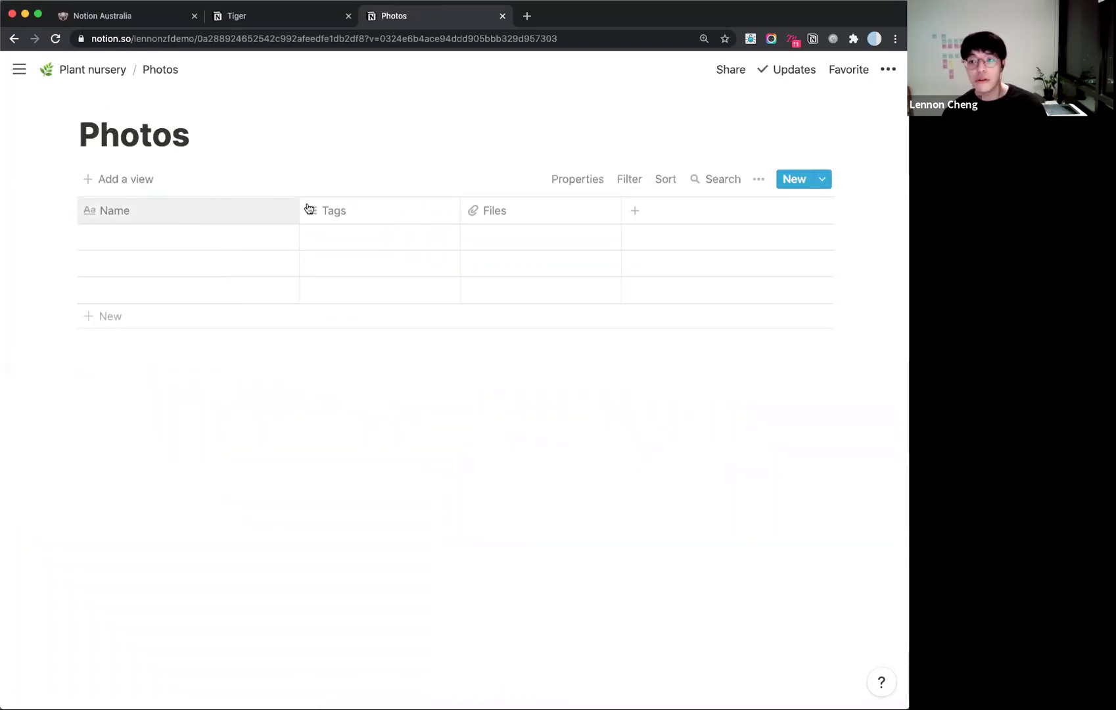
click(312, 214)
mouse_move(369, 306)
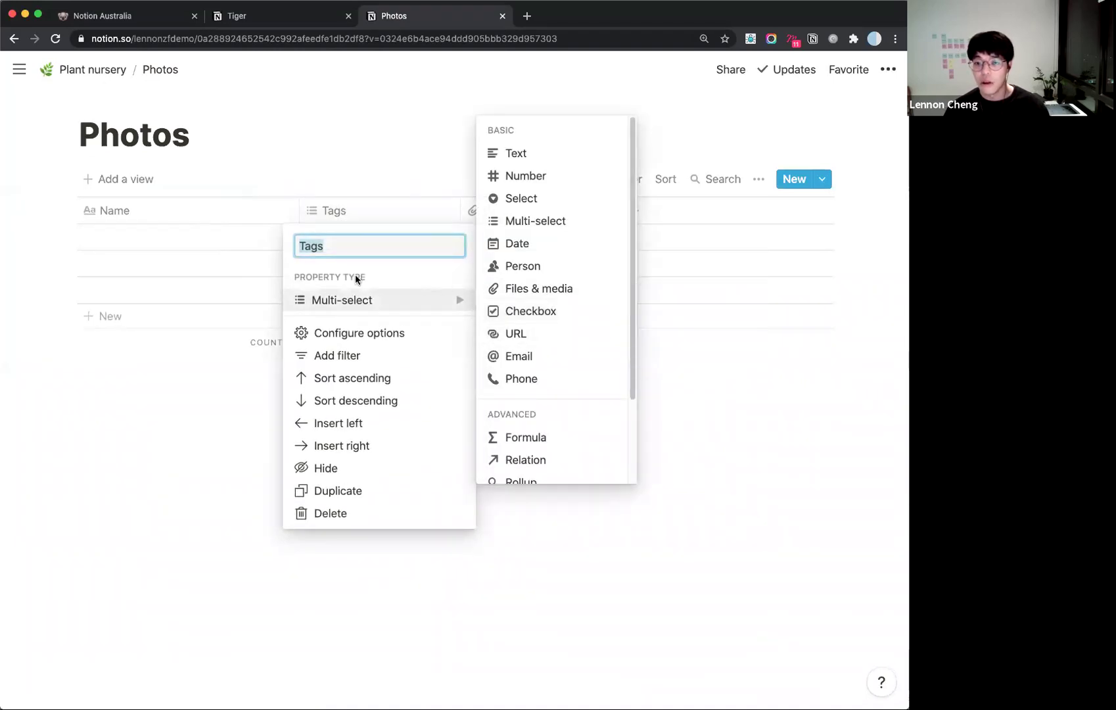
click(319, 173)
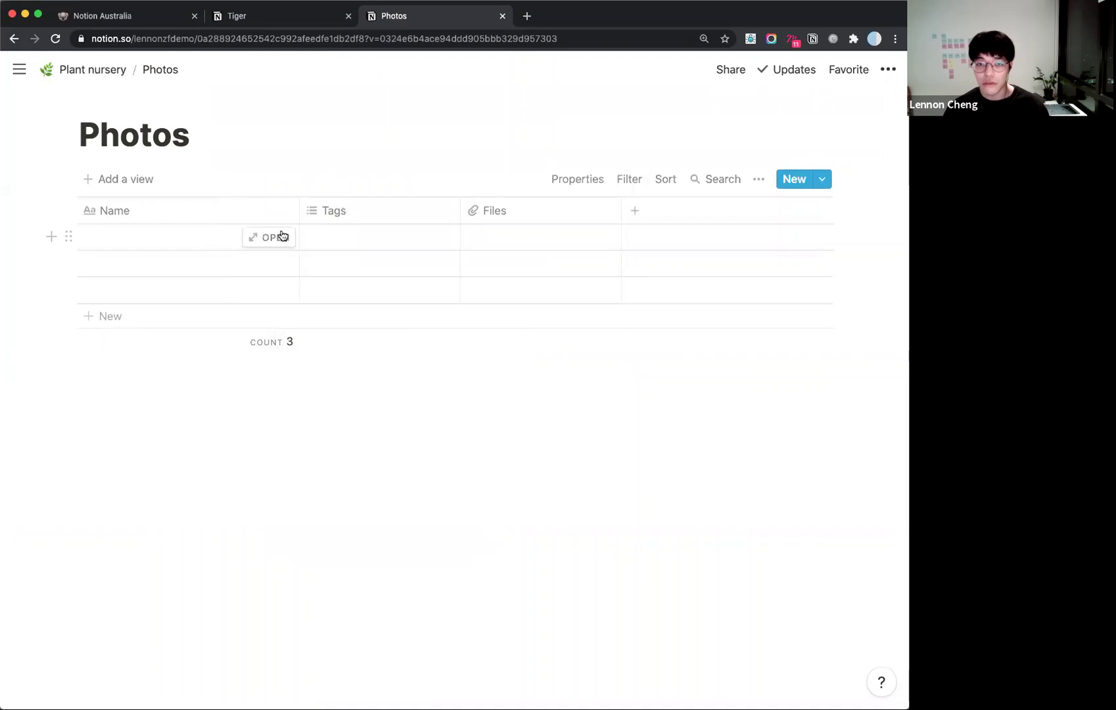
Open the first entry of the Photos table and insert the plant photo into its page body.
click(270, 244)
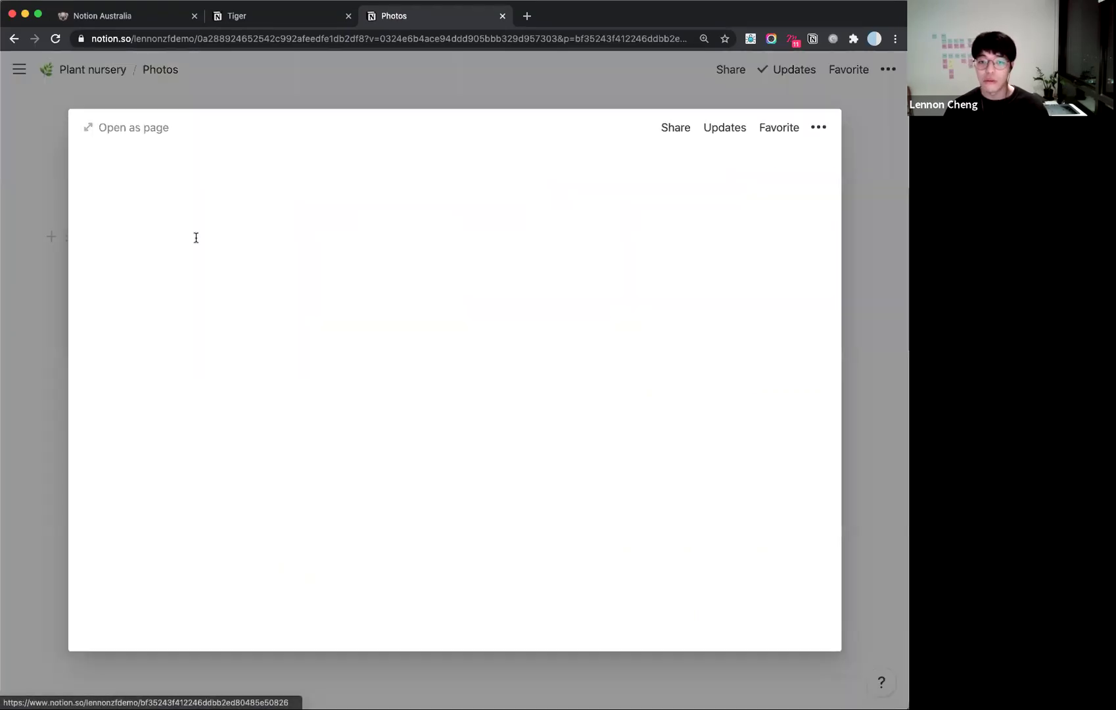
click(221, 409)
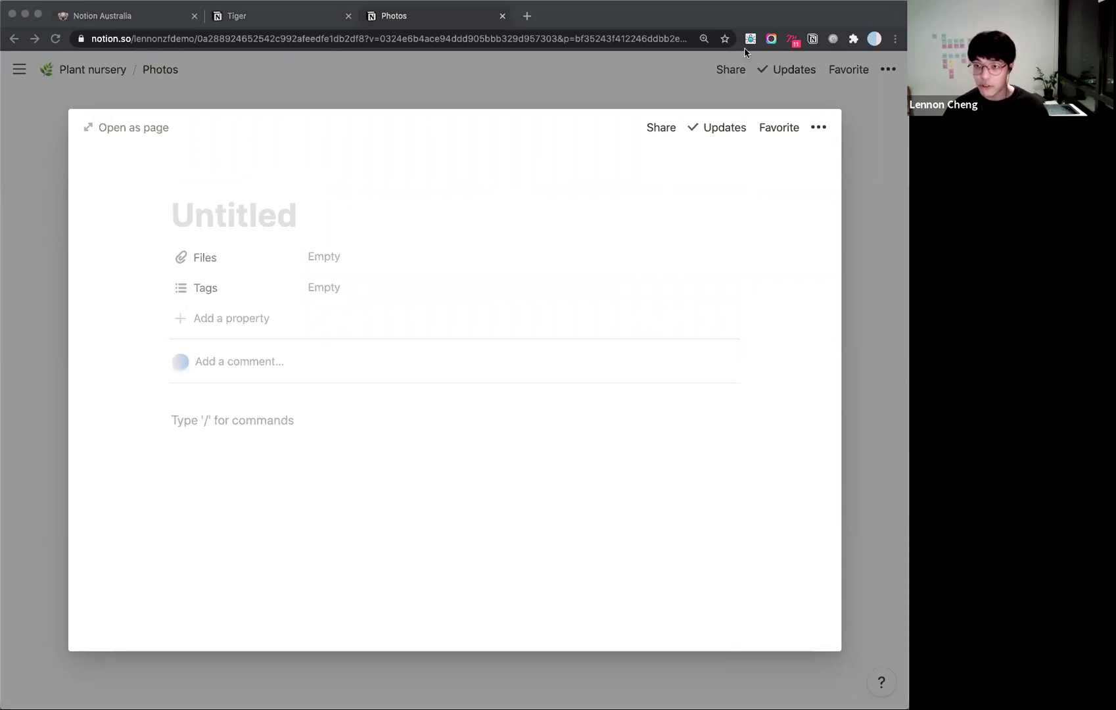
drag(735, 97, 274, 404)
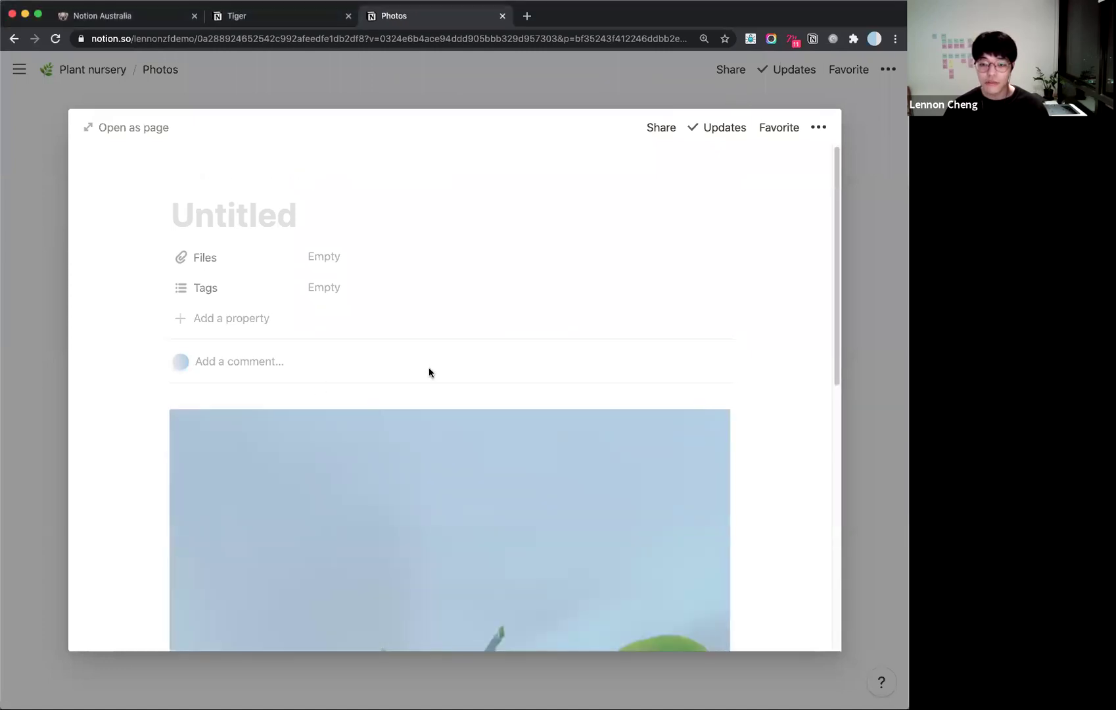
scroll(428, 372, down, 5)
scroll(429, 373, up, 3)
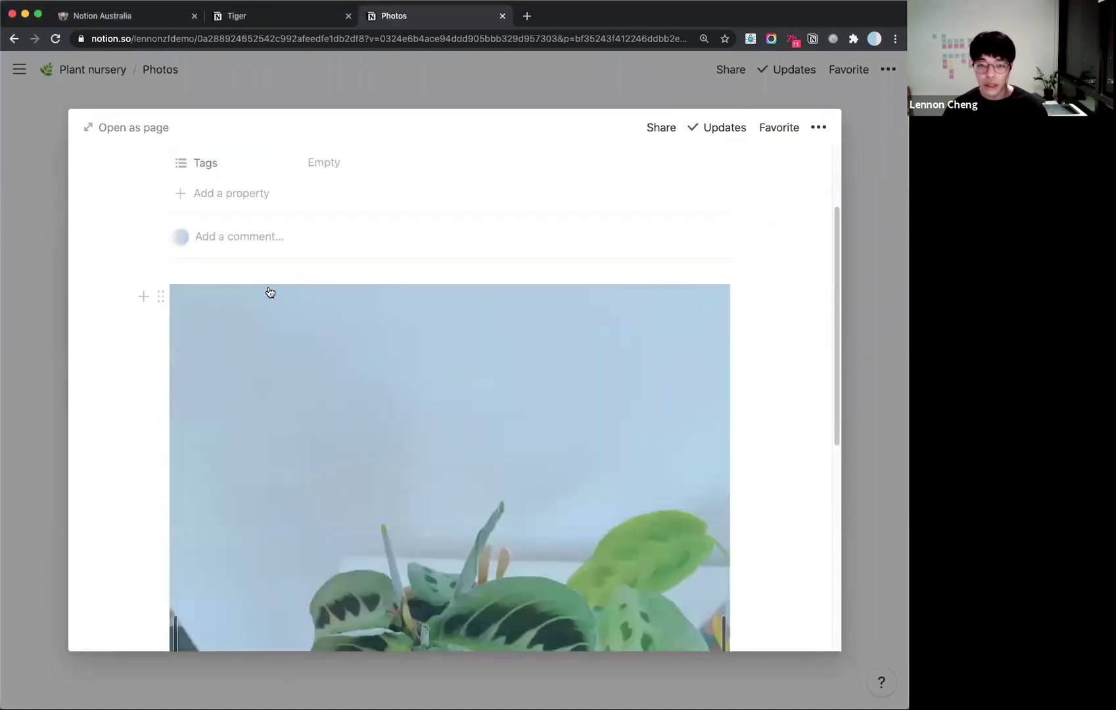
scroll(336, 322, up, 2)
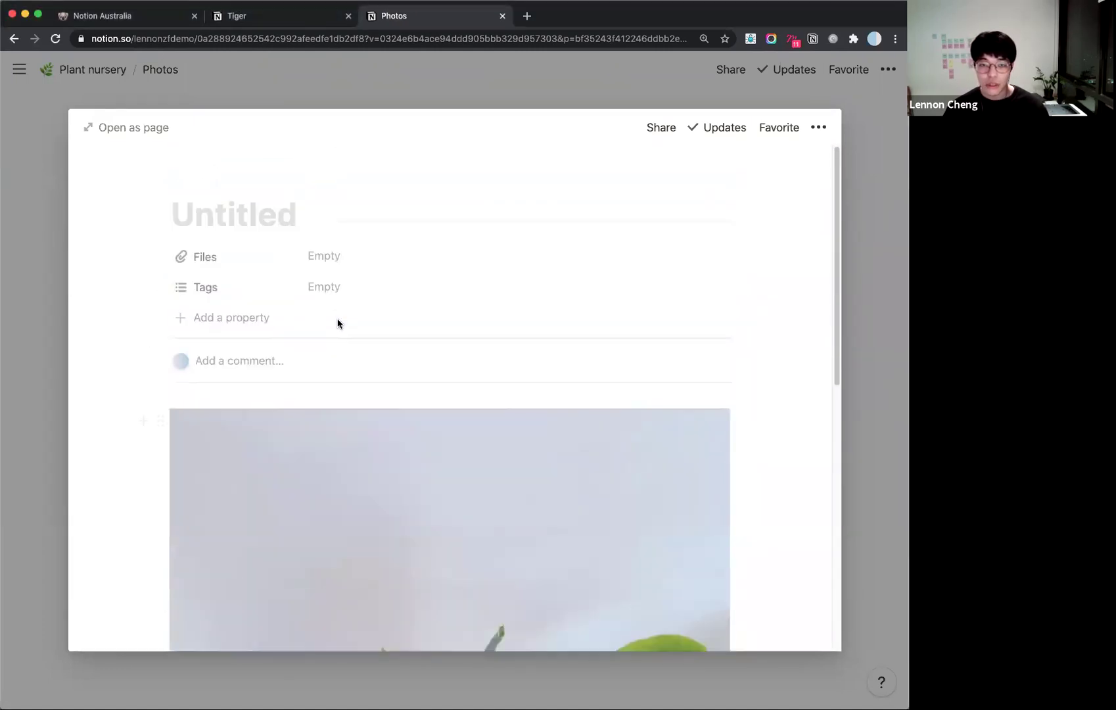
click(225, 266)
mouse_move(249, 346)
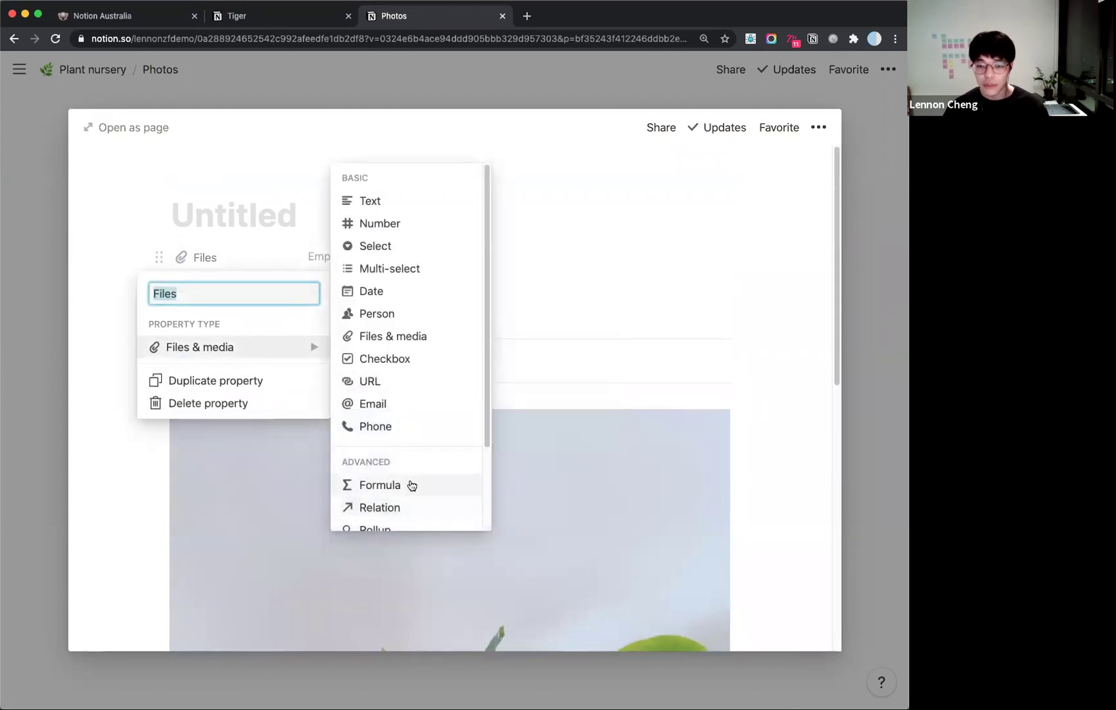
scroll(411, 485, down, 2)
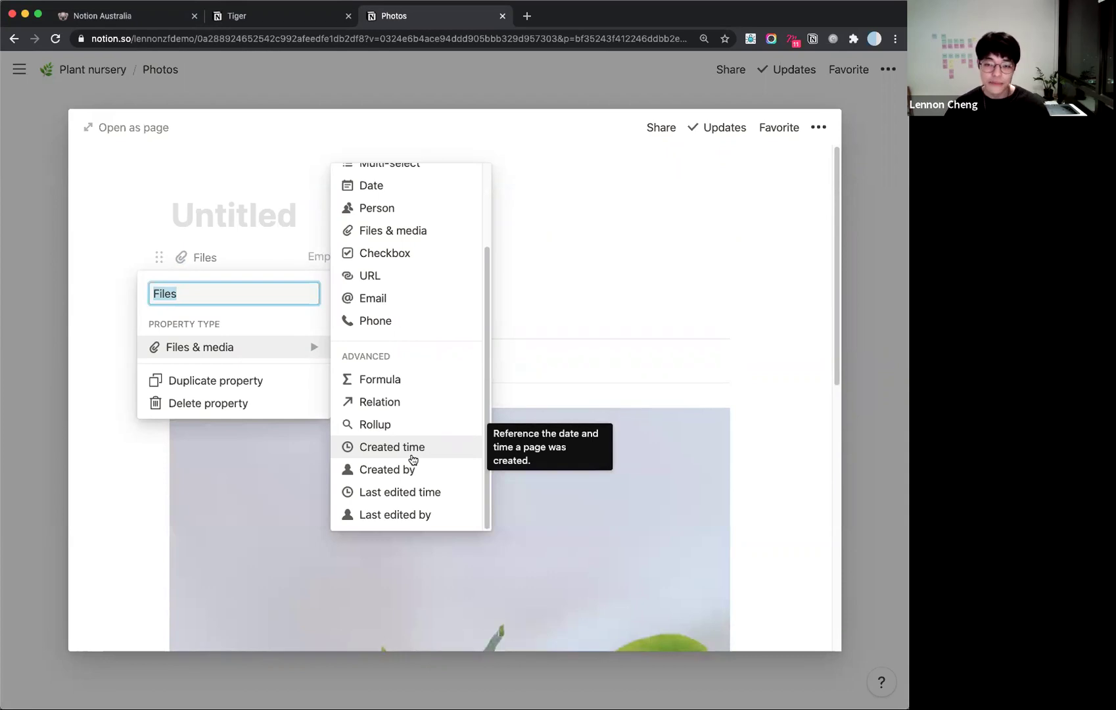
click(543, 246)
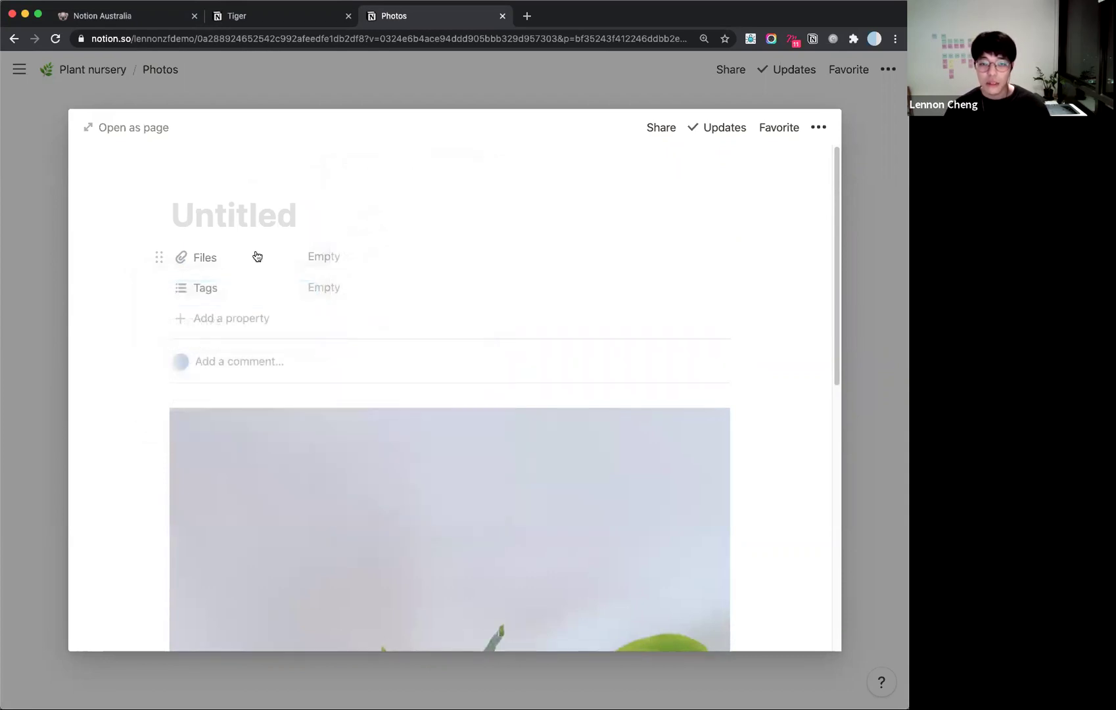
Change the Files property of the photo entry to the Created time type.
click(212, 269)
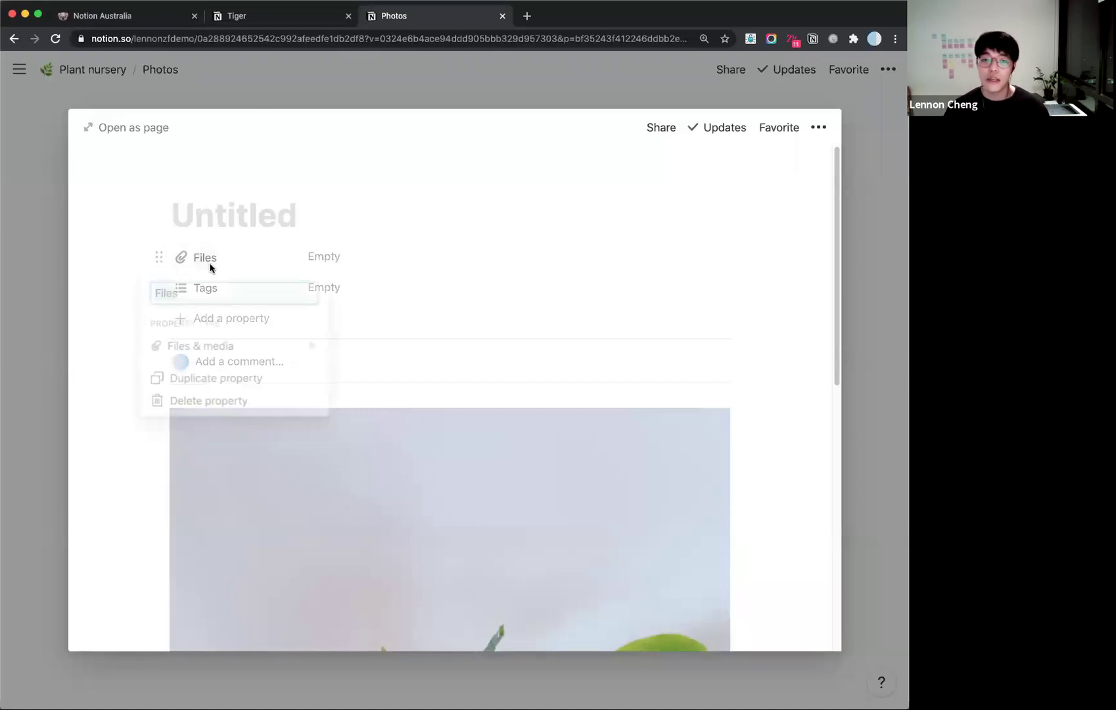
mouse_move(306, 347)
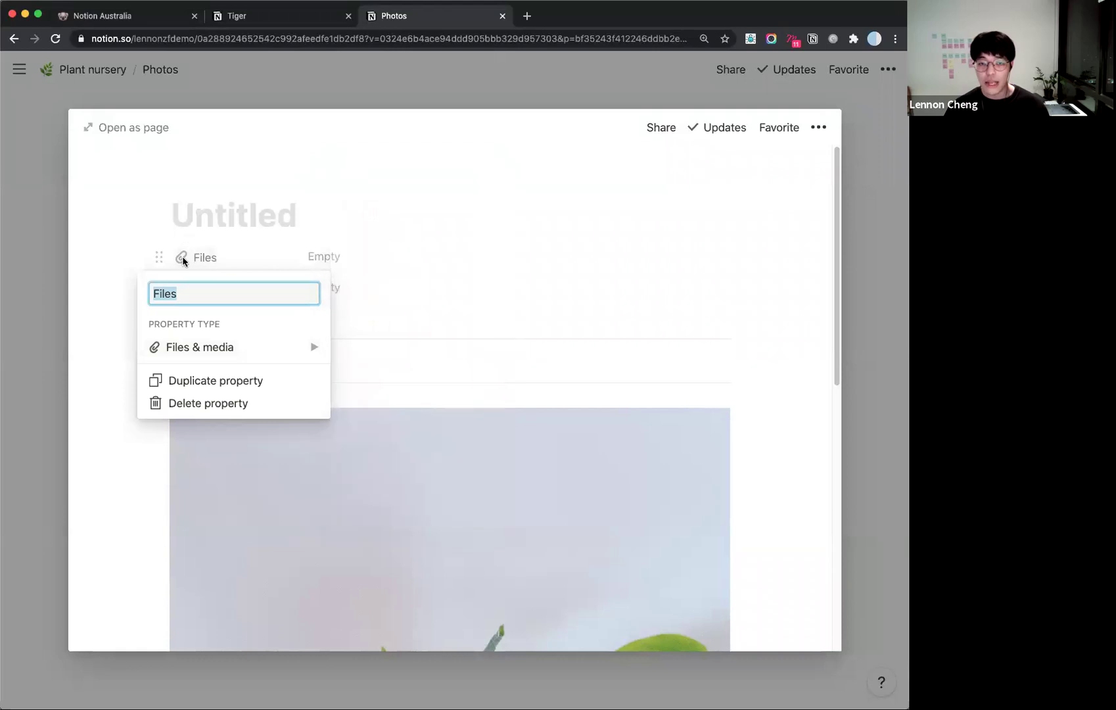
mouse_move(196, 355)
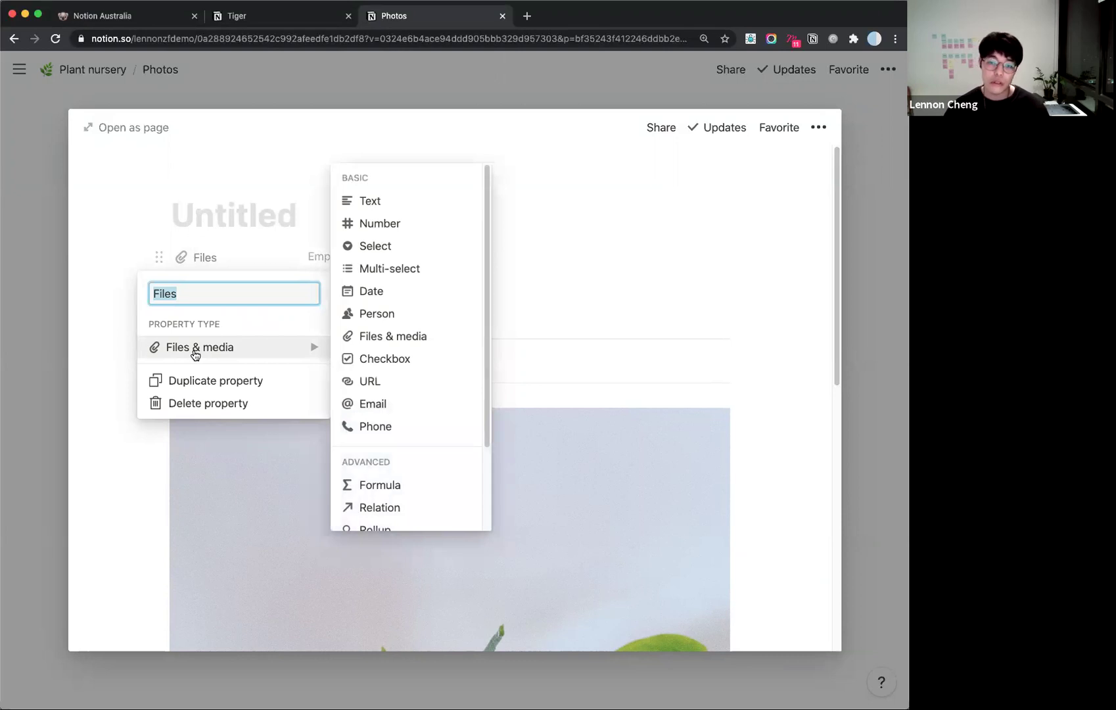
scroll(434, 461, down, 3)
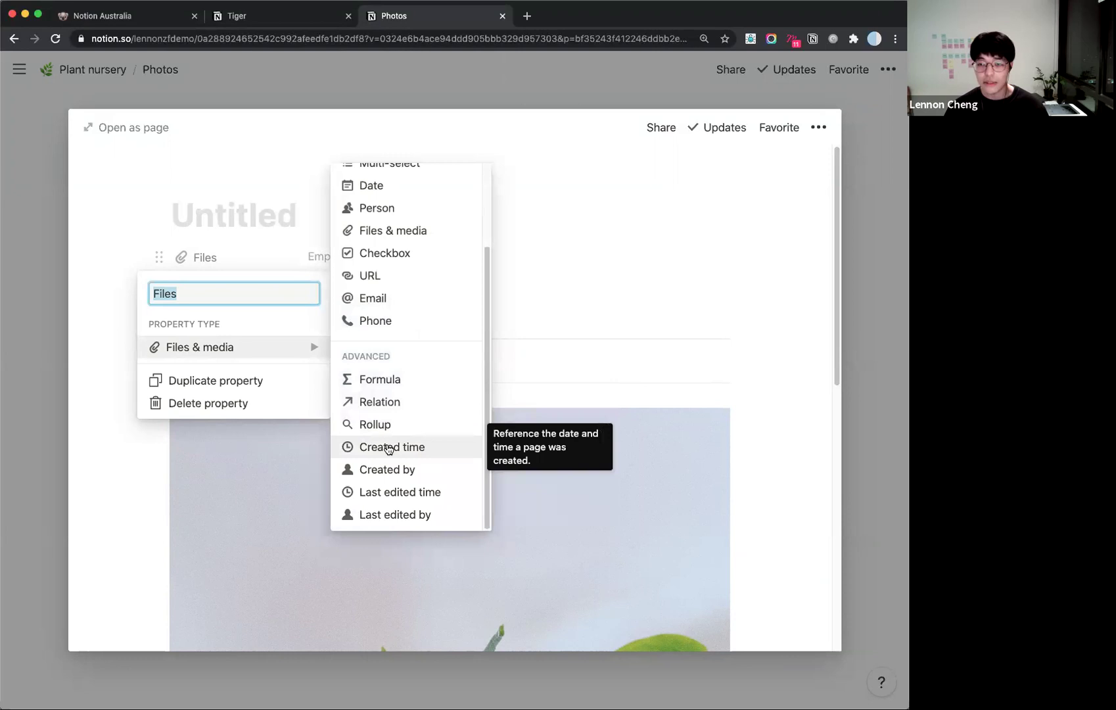
click(389, 447)
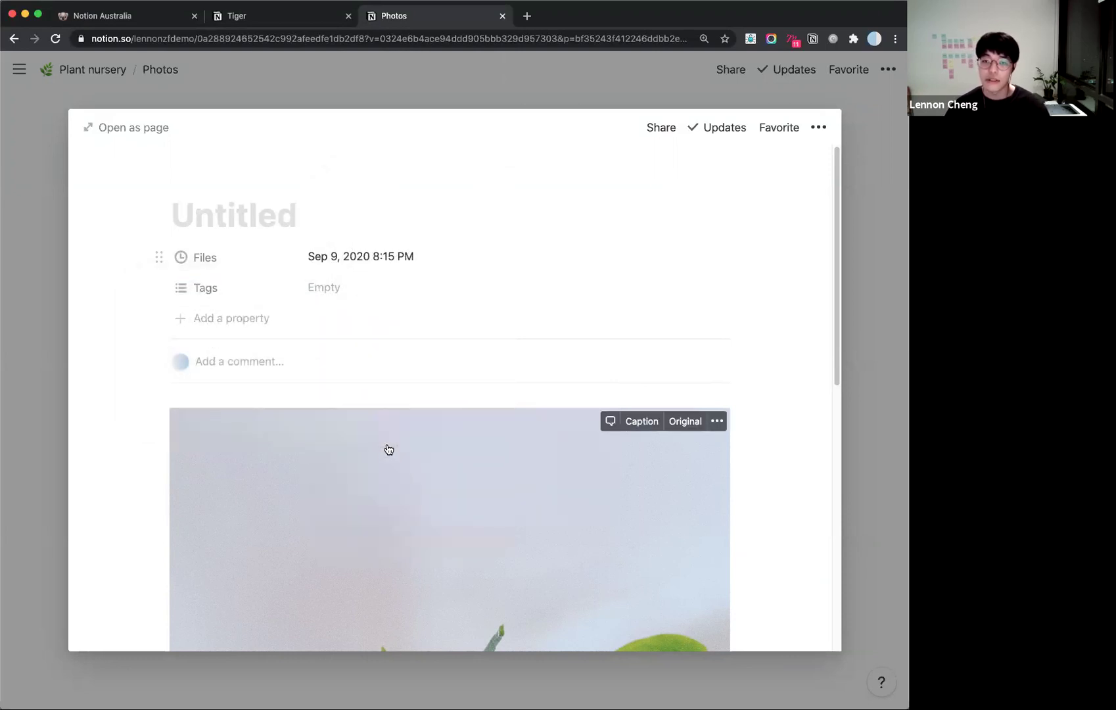
Rename the Files property as "(Auto) Logged time".
click(202, 258)
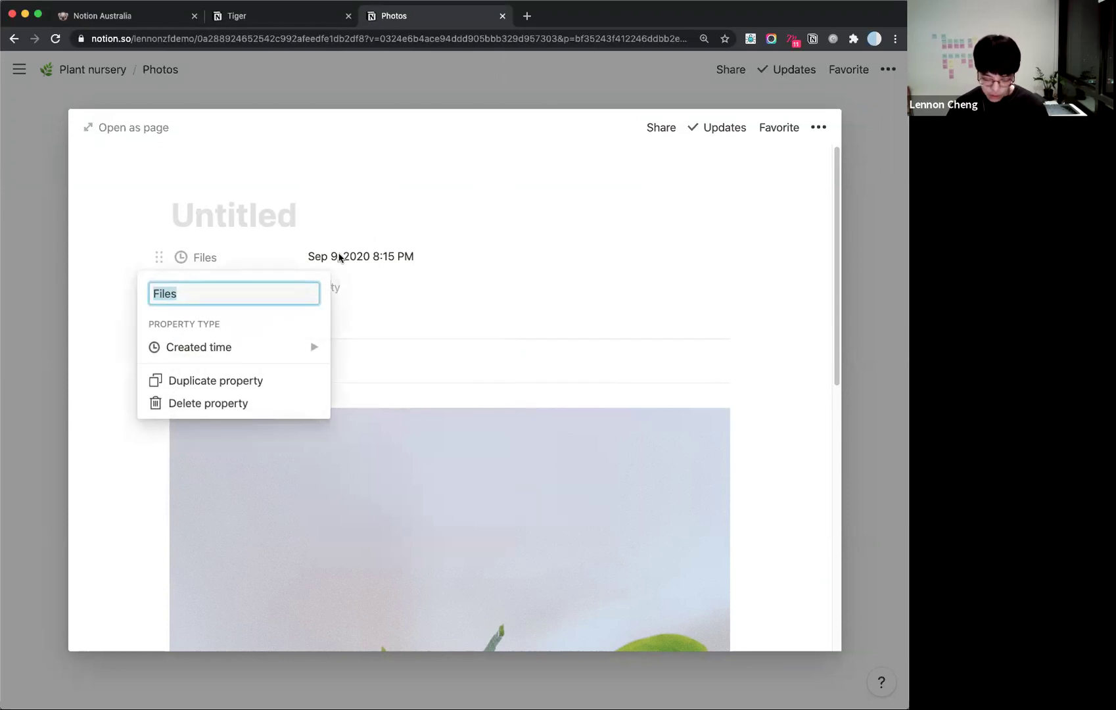
text(Logged time)
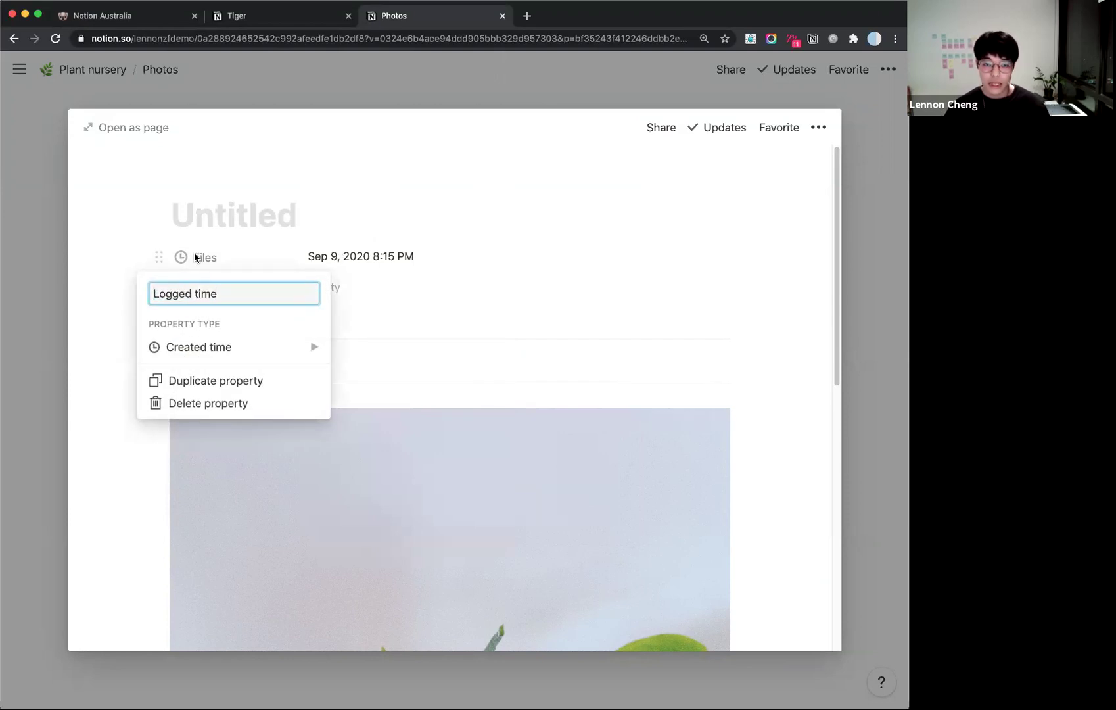
key(Return)
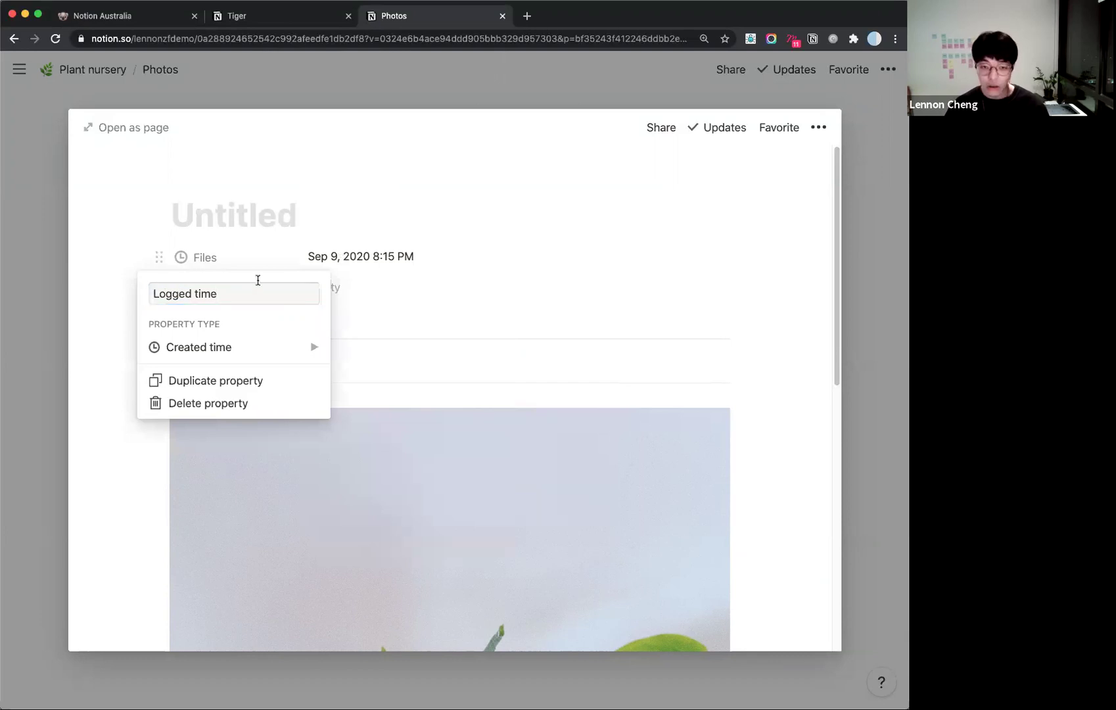
click(159, 287)
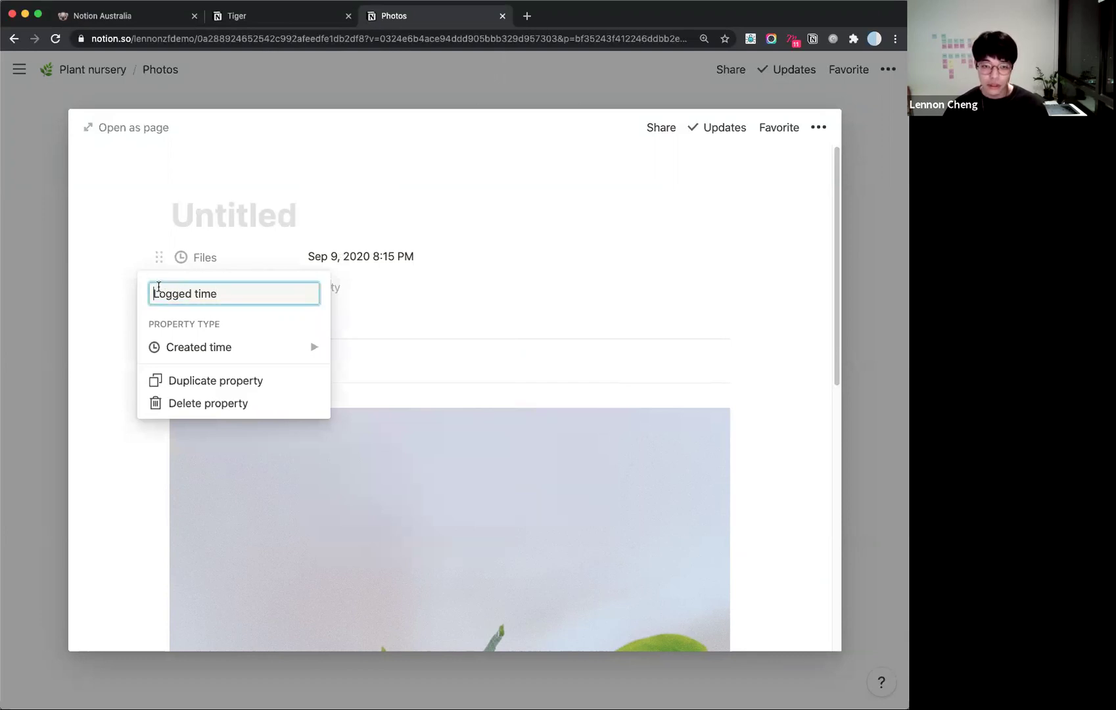
text(()Auto)
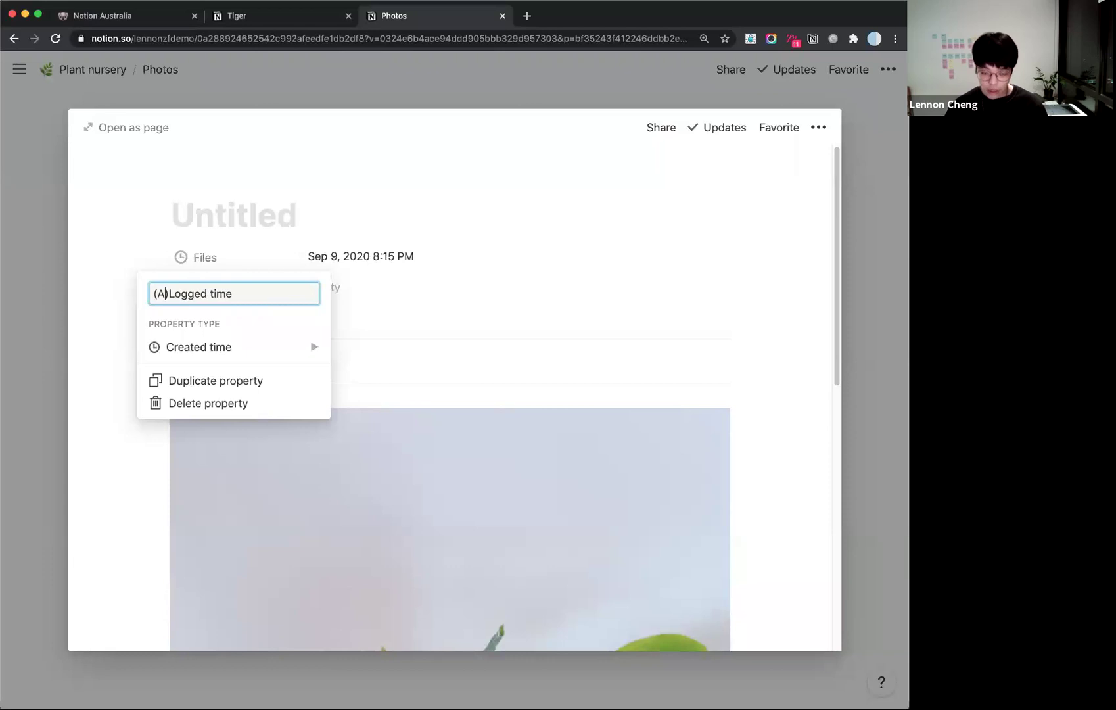
key(Right)
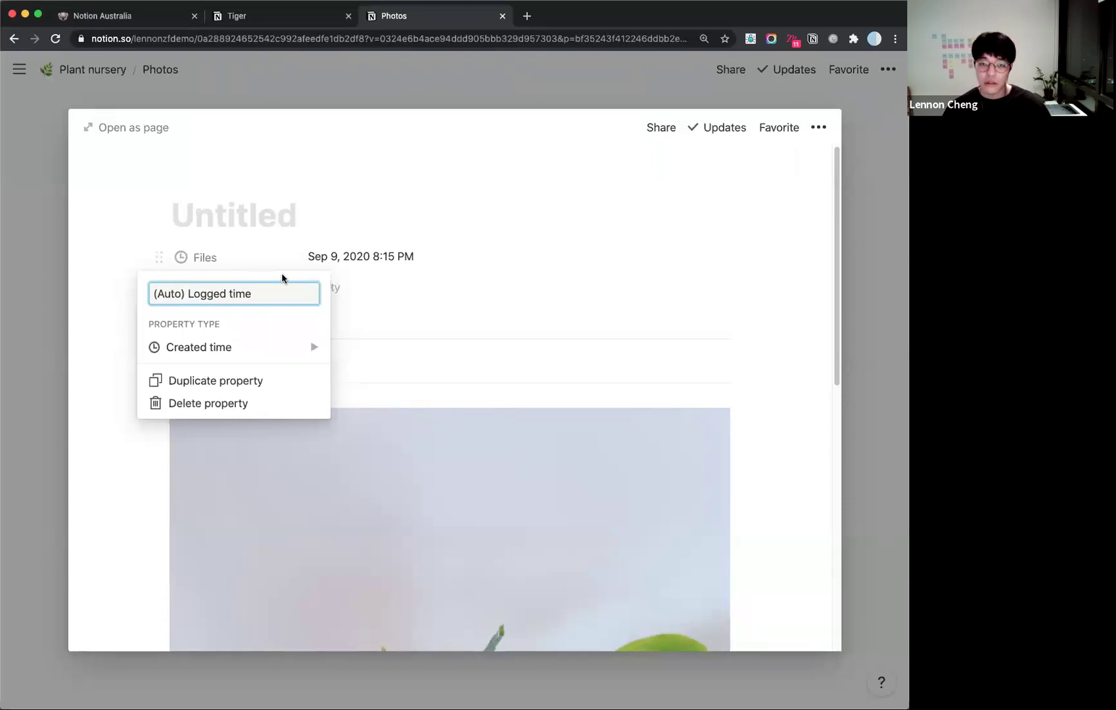
click(412, 183)
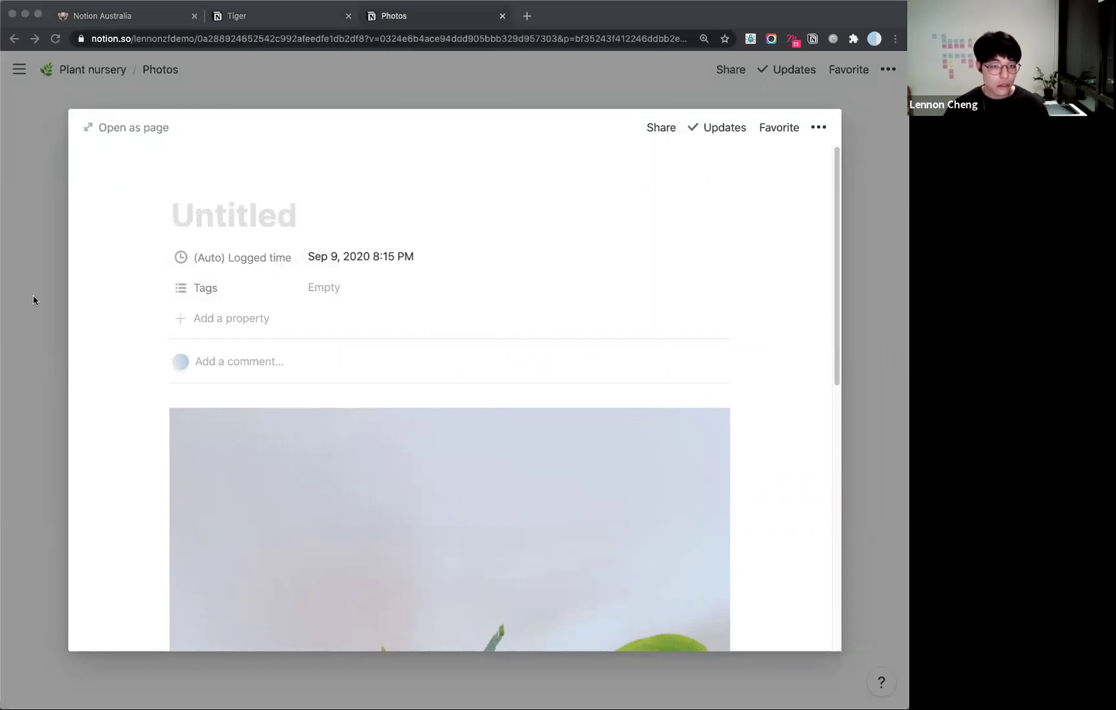
click(306, 303)
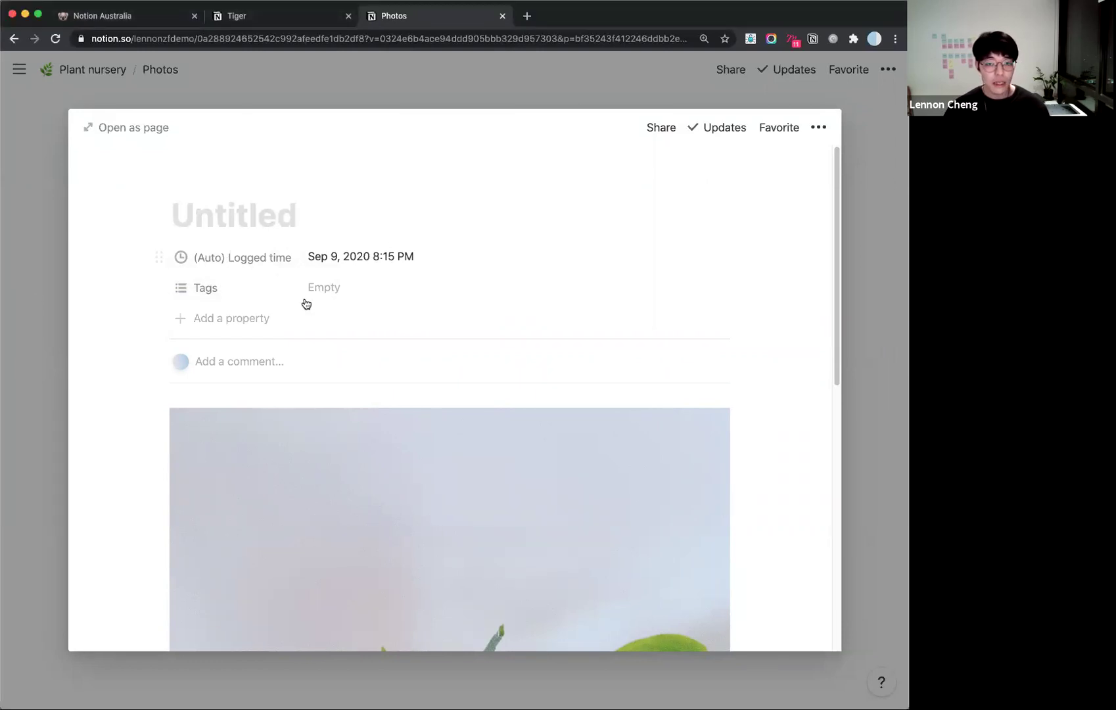
click(204, 290)
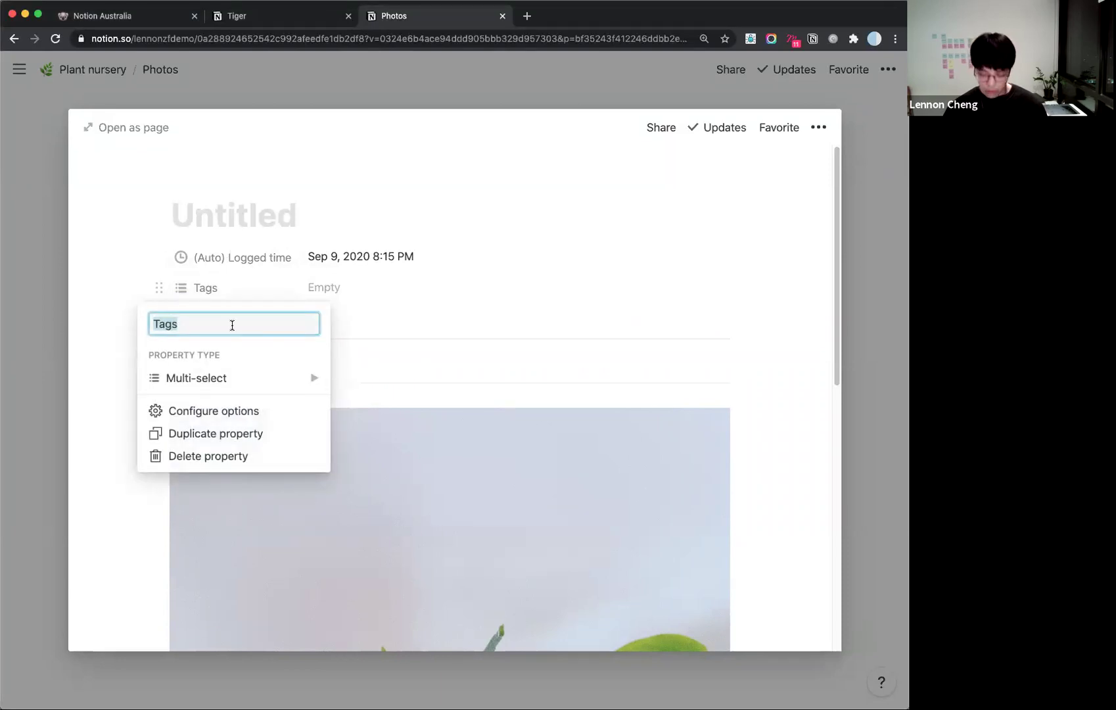
text(Pig)
key(BackSpace)
key(BackSpace)
key(BackSpace)
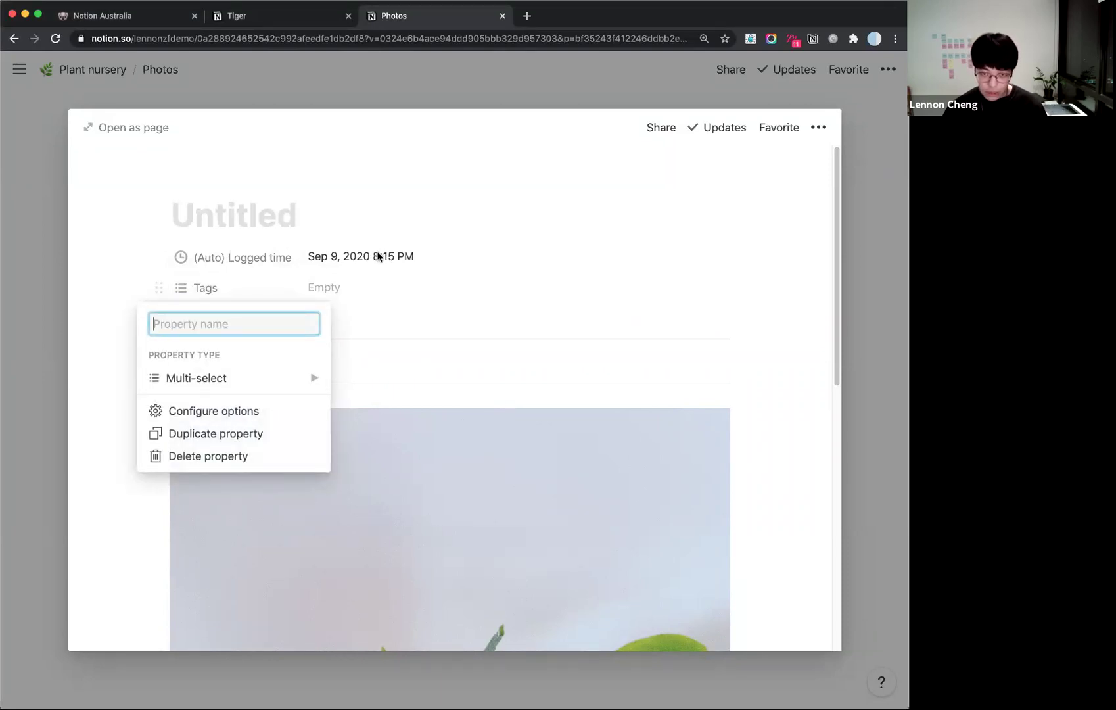
key(Escape)
Delete the Tags property from the Photos database and confirm its removal.
click(160, 288)
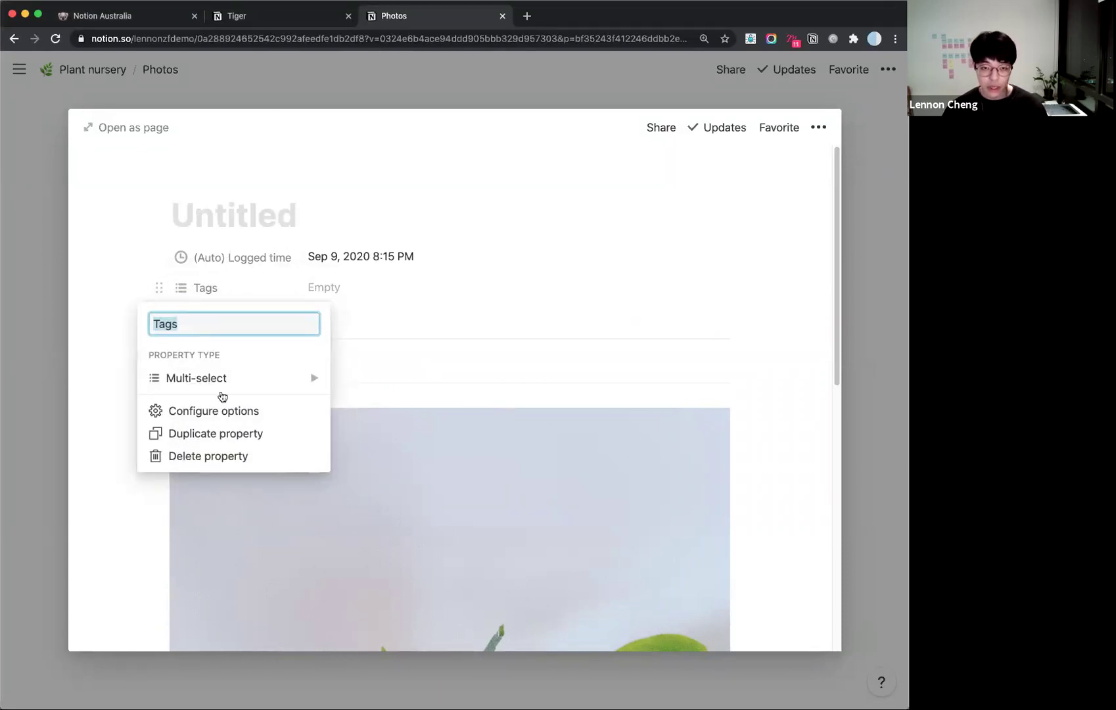
click(207, 457)
click(478, 394)
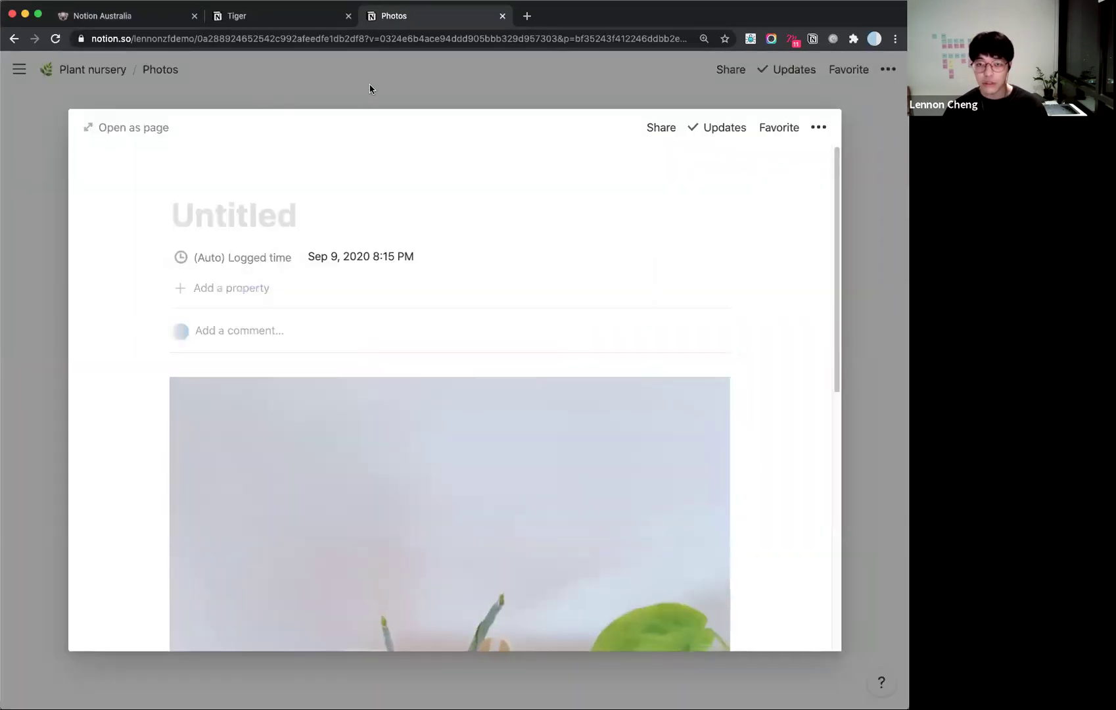
Close the photo entry and delete the two empty entries from the Photos table.
click(370, 89)
right_click(171, 263)
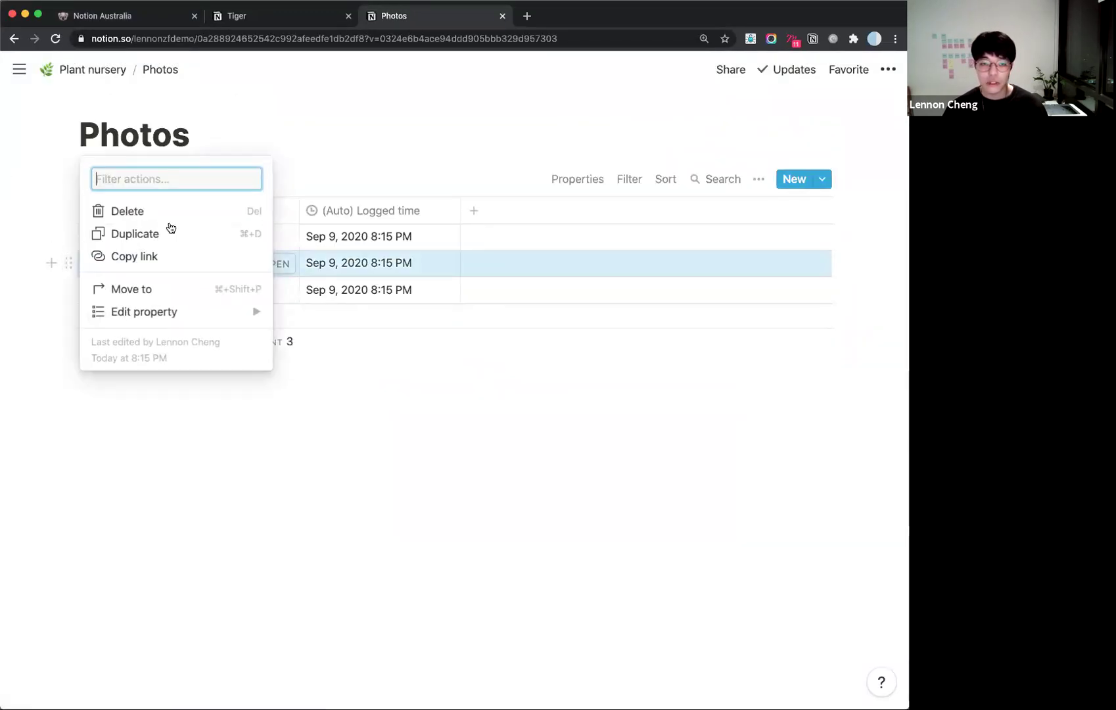
click(142, 211)
click(69, 264)
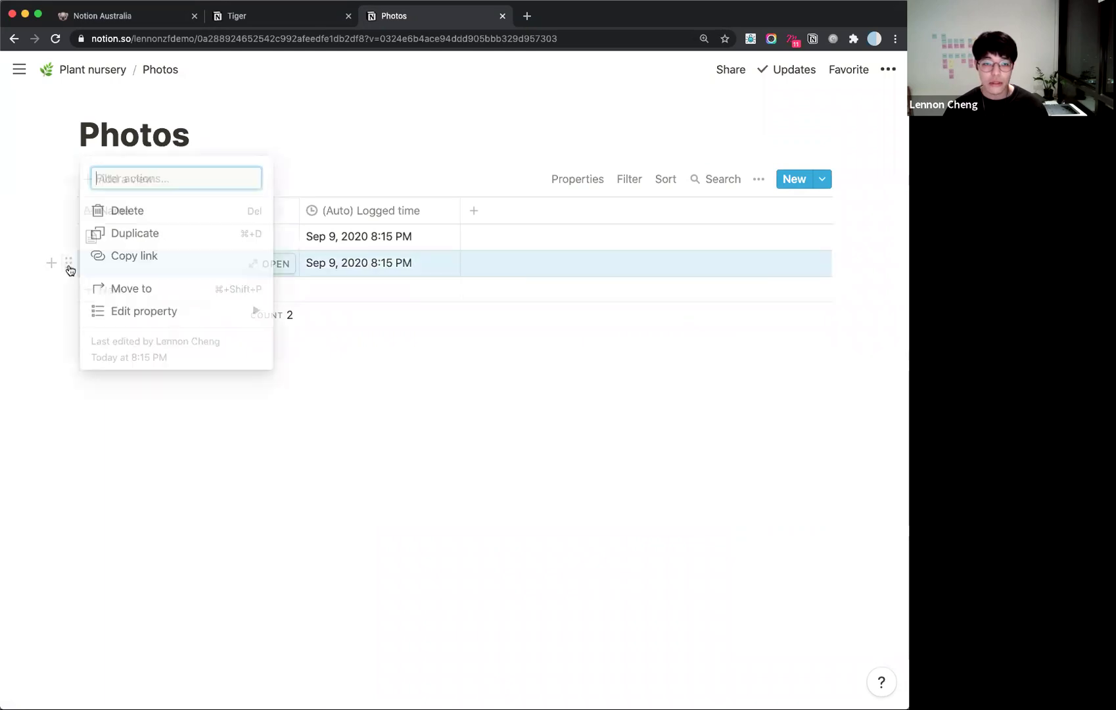
click(103, 215)
Return to the Plant nursery page, copy the link to the Plants database, and start editing the empty line below the page title.
click(92, 70)
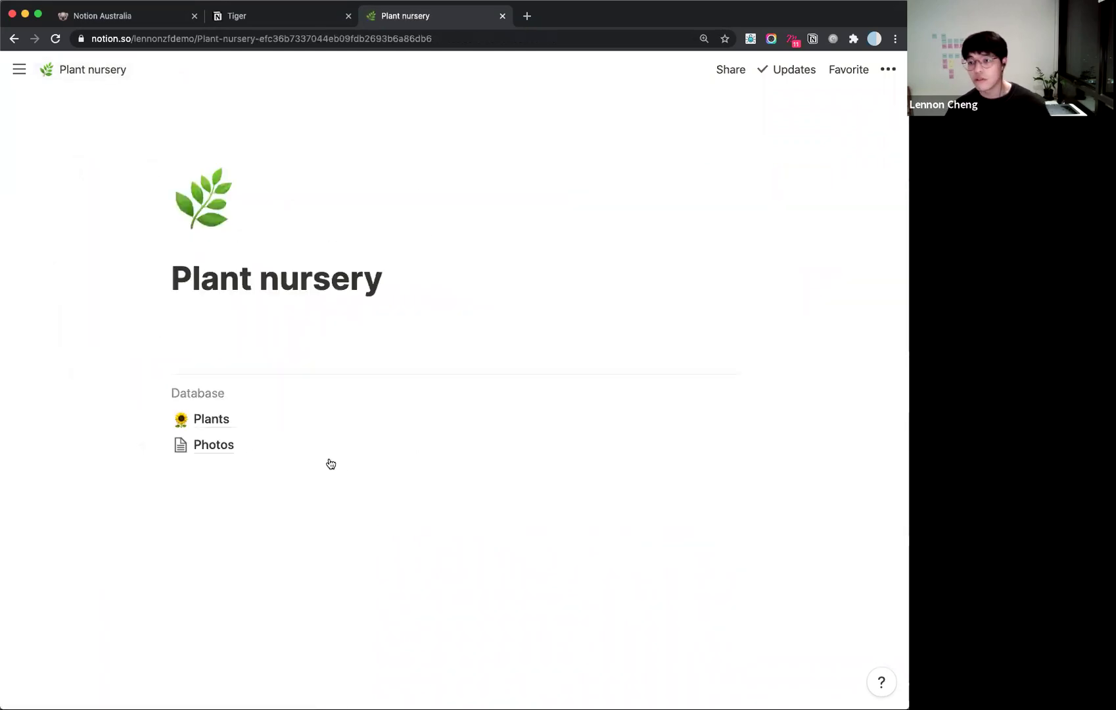
click(288, 299)
key(Up)
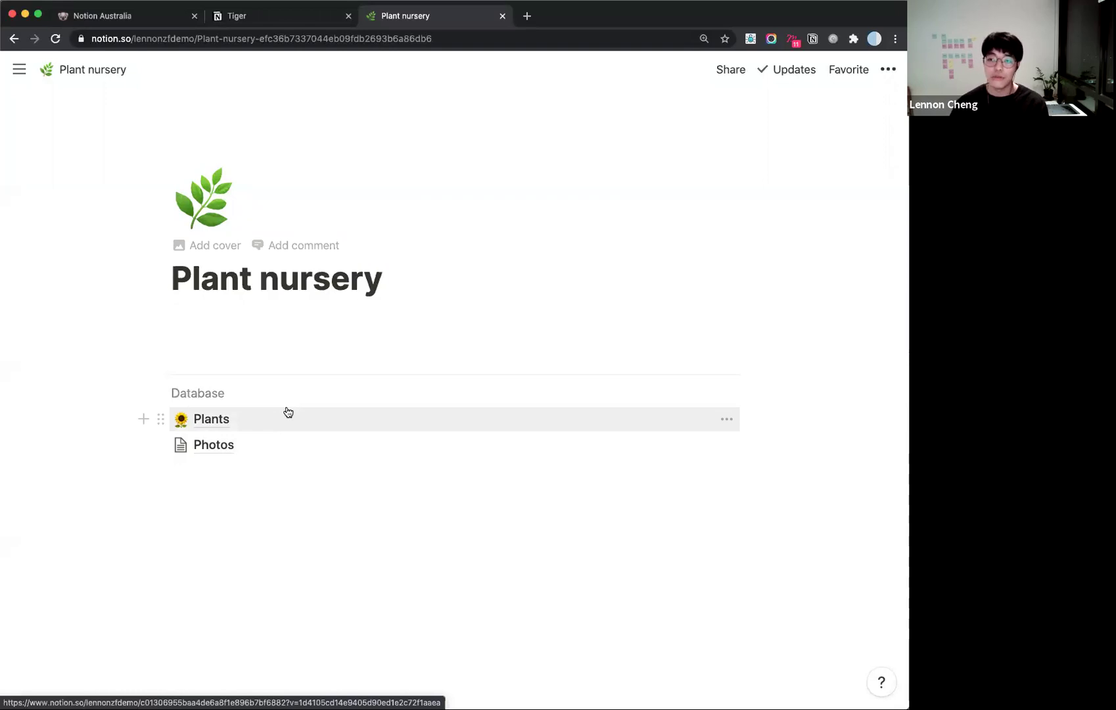
click(727, 420)
click(769, 509)
click(268, 320)
click(414, 327)
key(super+v)
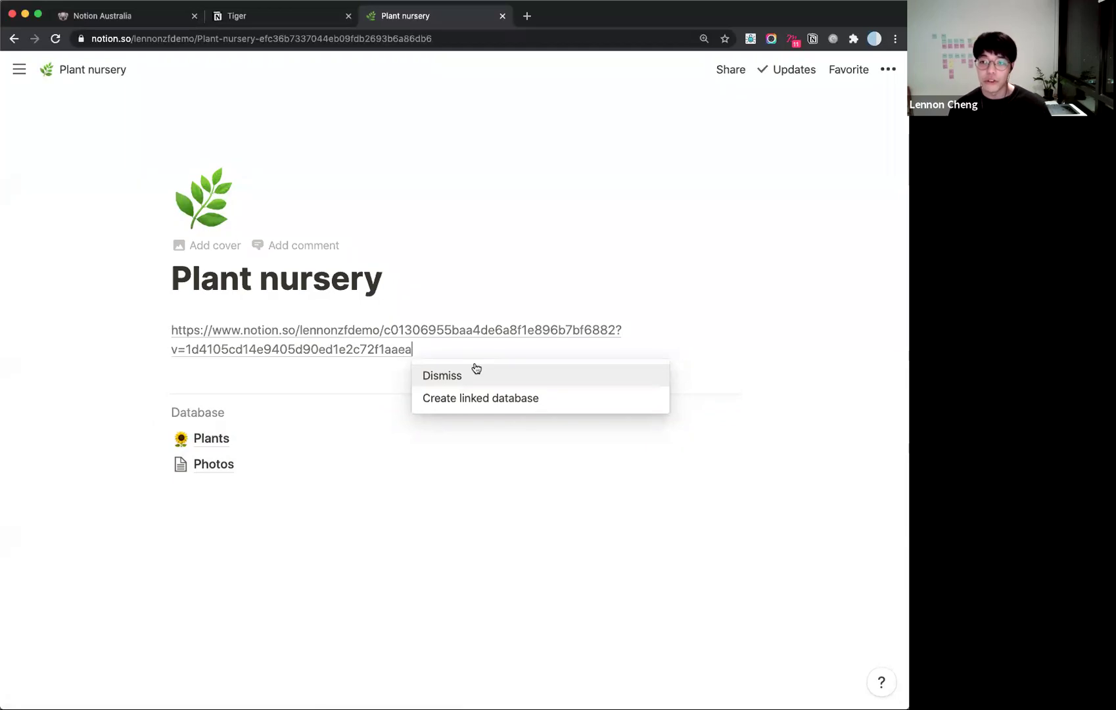
click(462, 398)
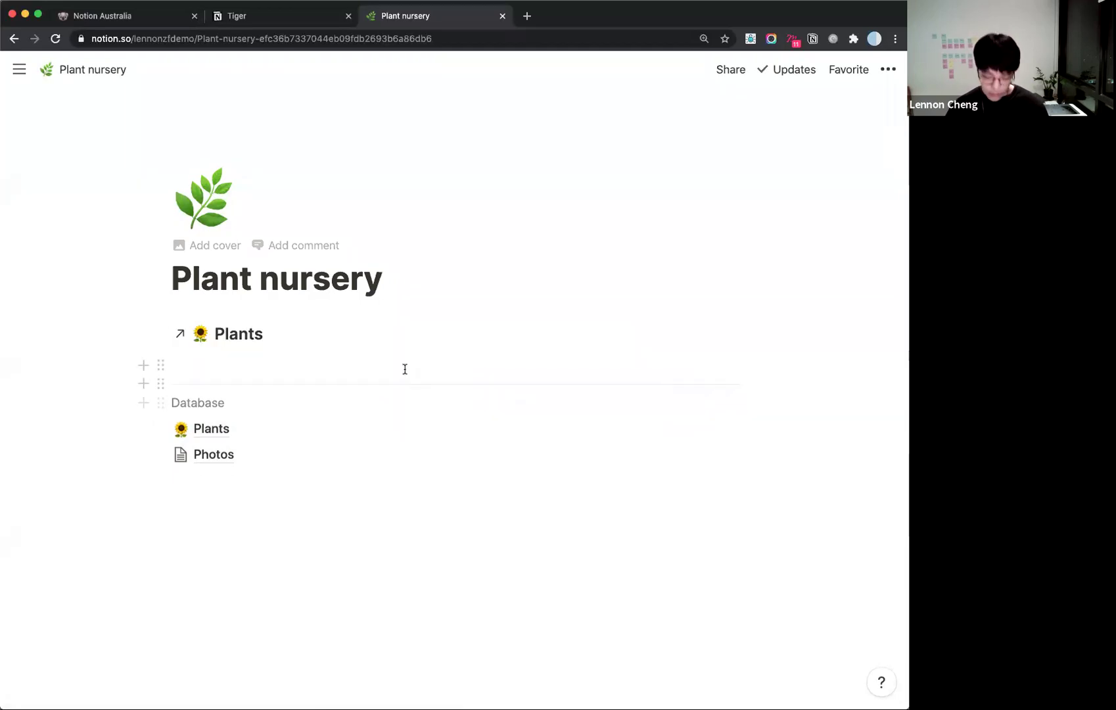
key(super+z)
key(super+z)
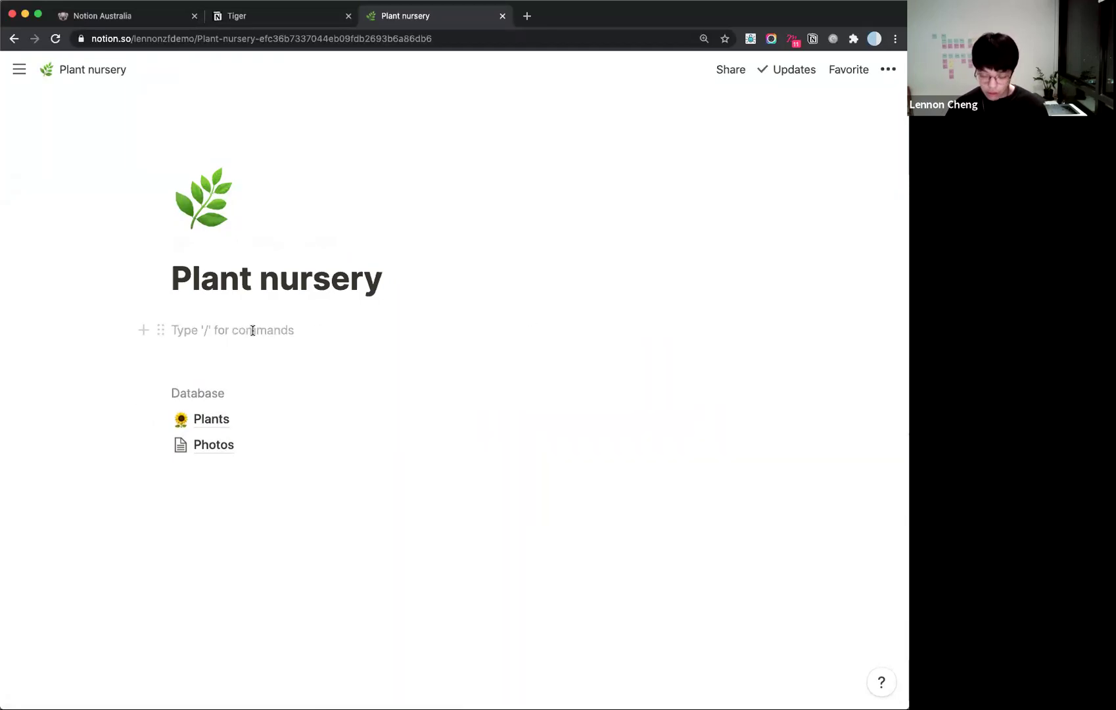
Paste the copied Plants link below the page title and create a linked database from it.
key(super+v)
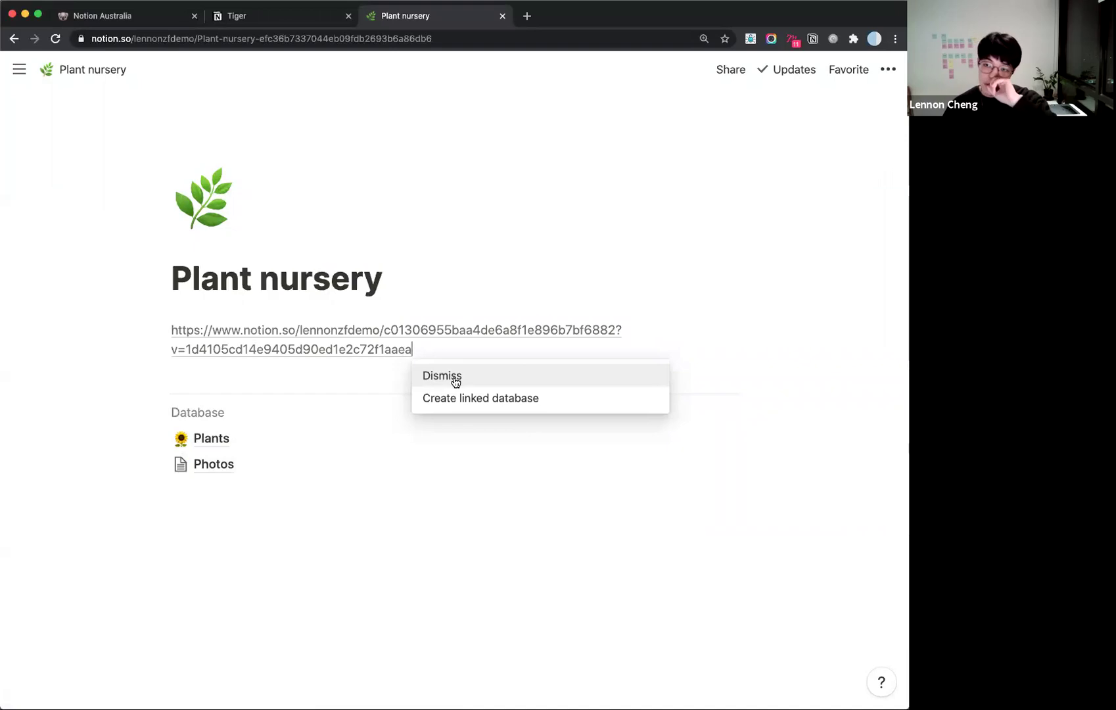
click(466, 399)
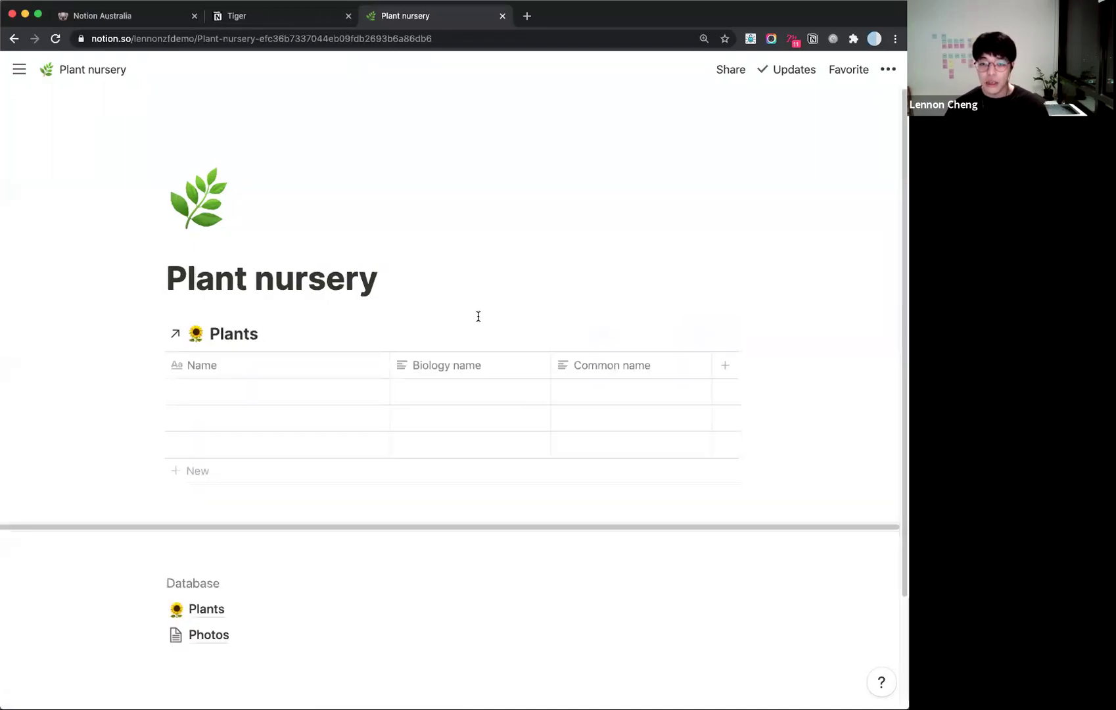
Name the first entry of the linked Plants table "New plant" and check it in the original Plants database.
scroll(478, 316, down, 2)
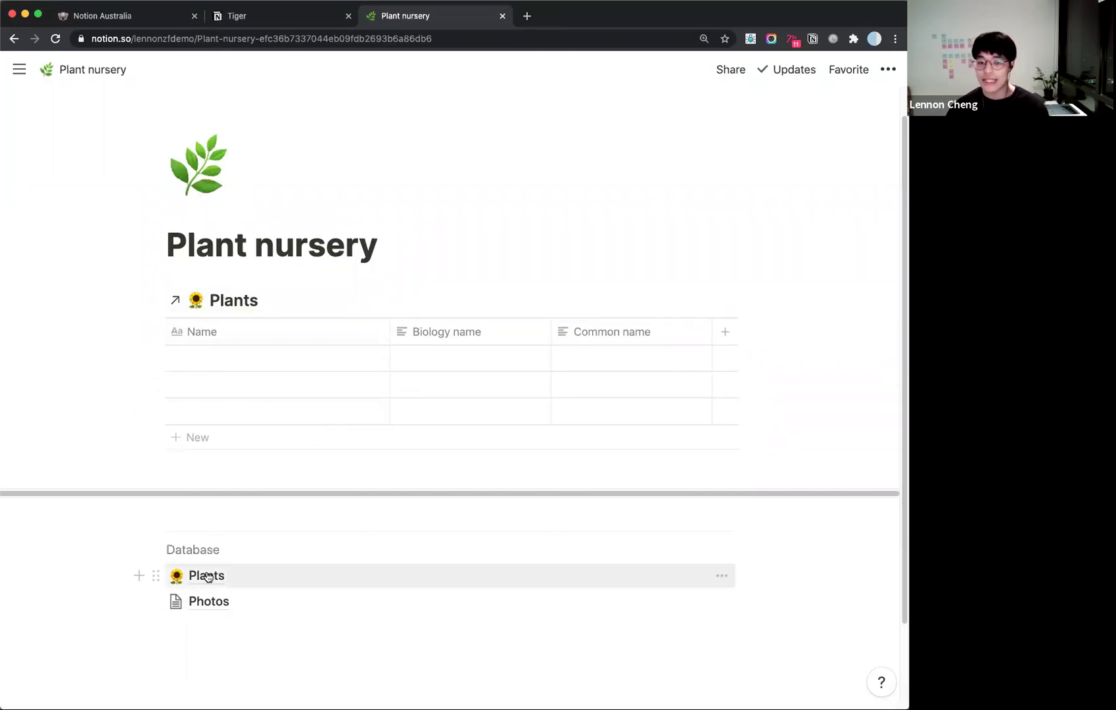
click(283, 366)
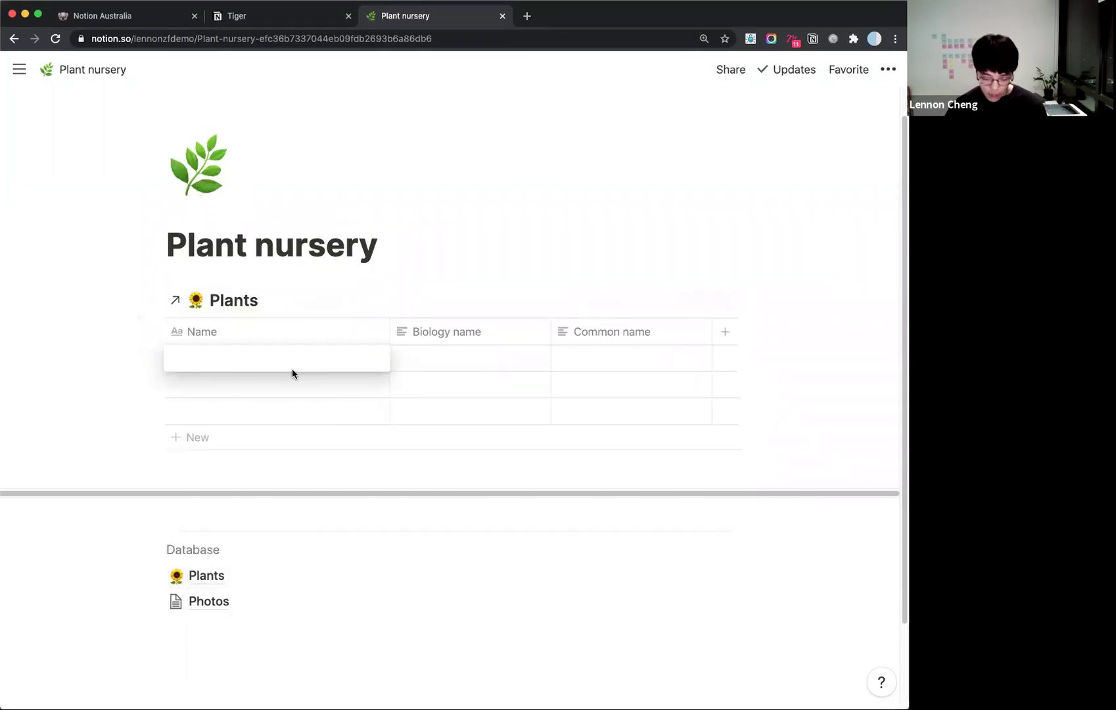
text(N)
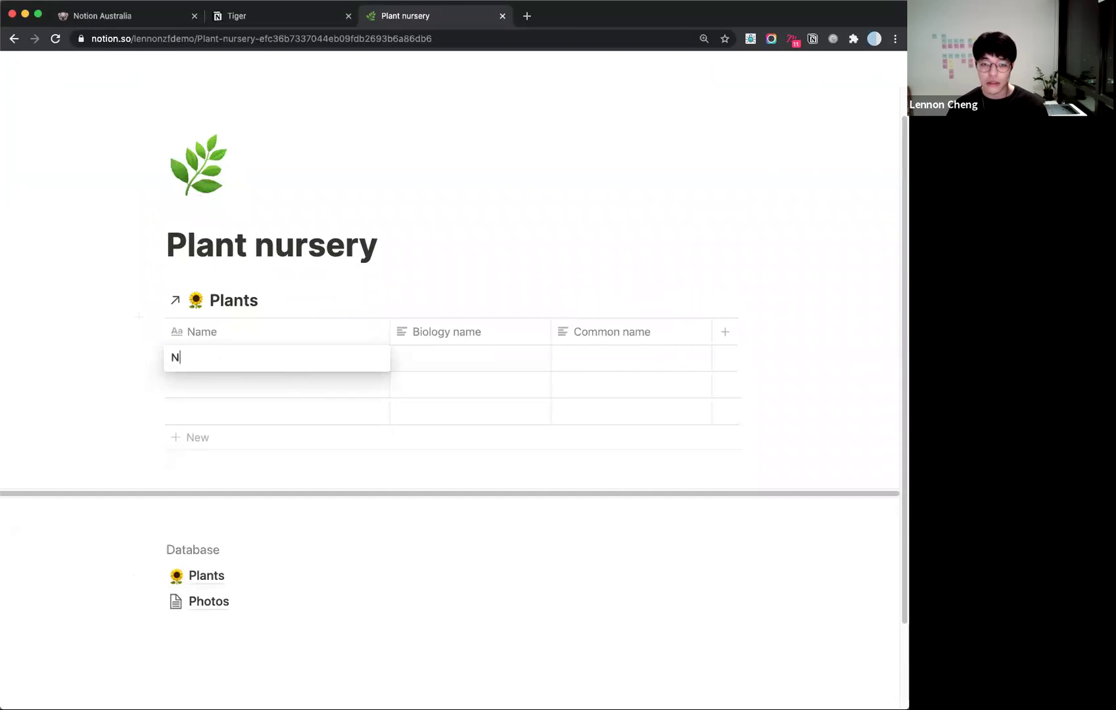
text(EW plant)
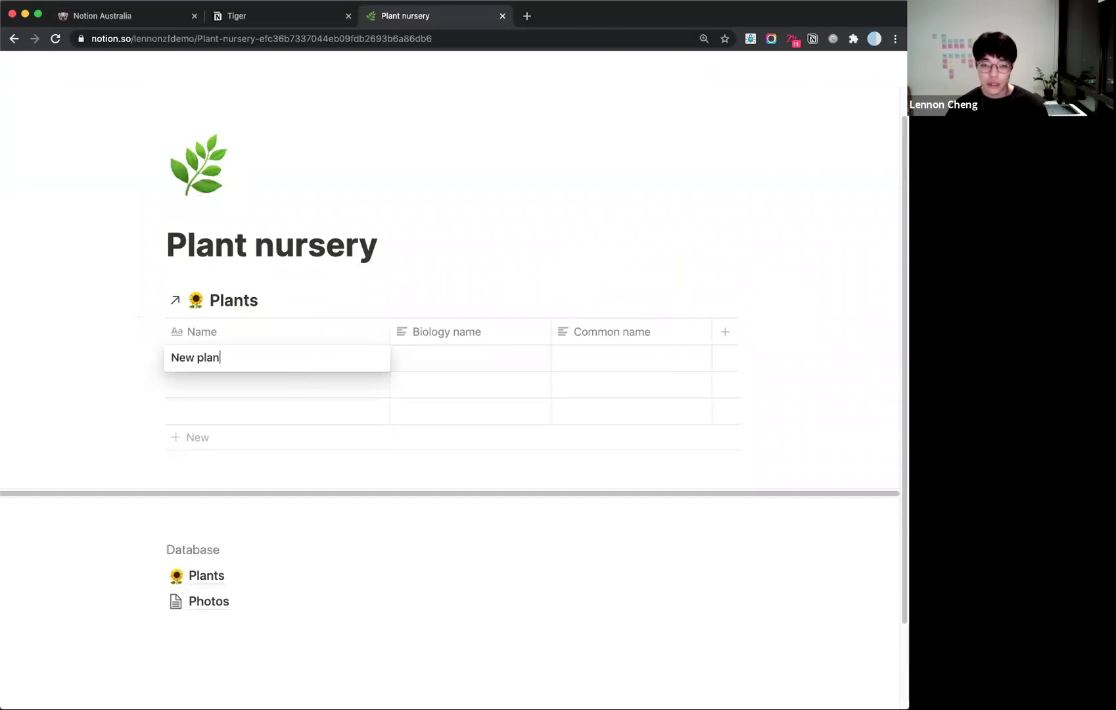
key(Escape)
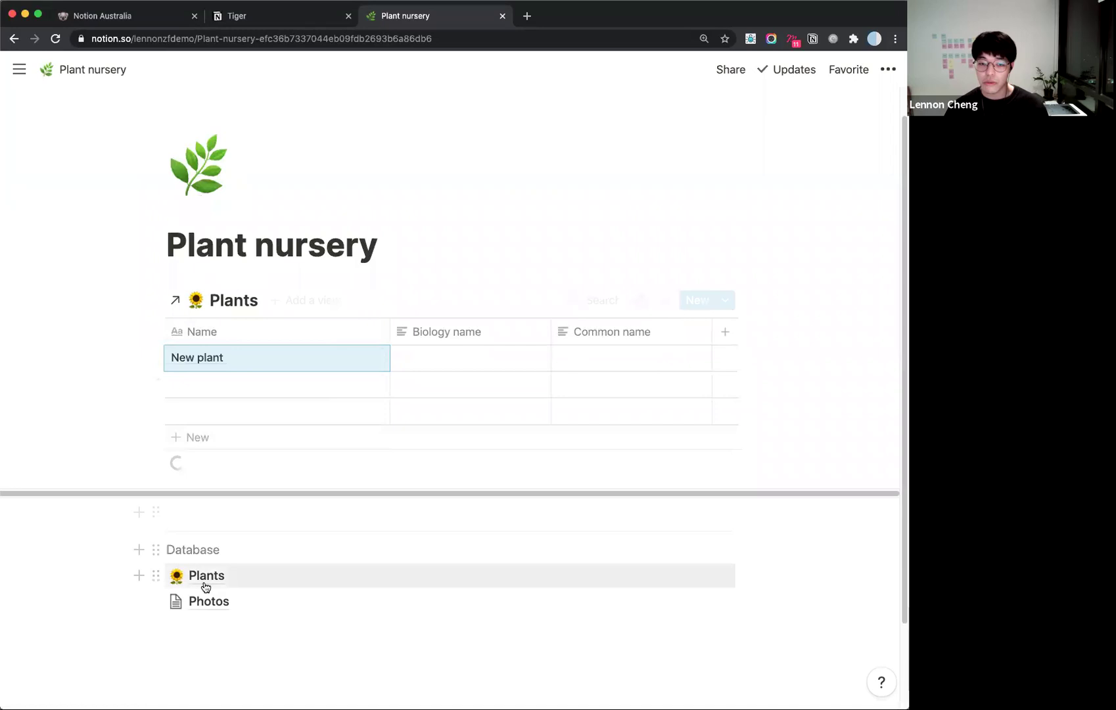
click(205, 579)
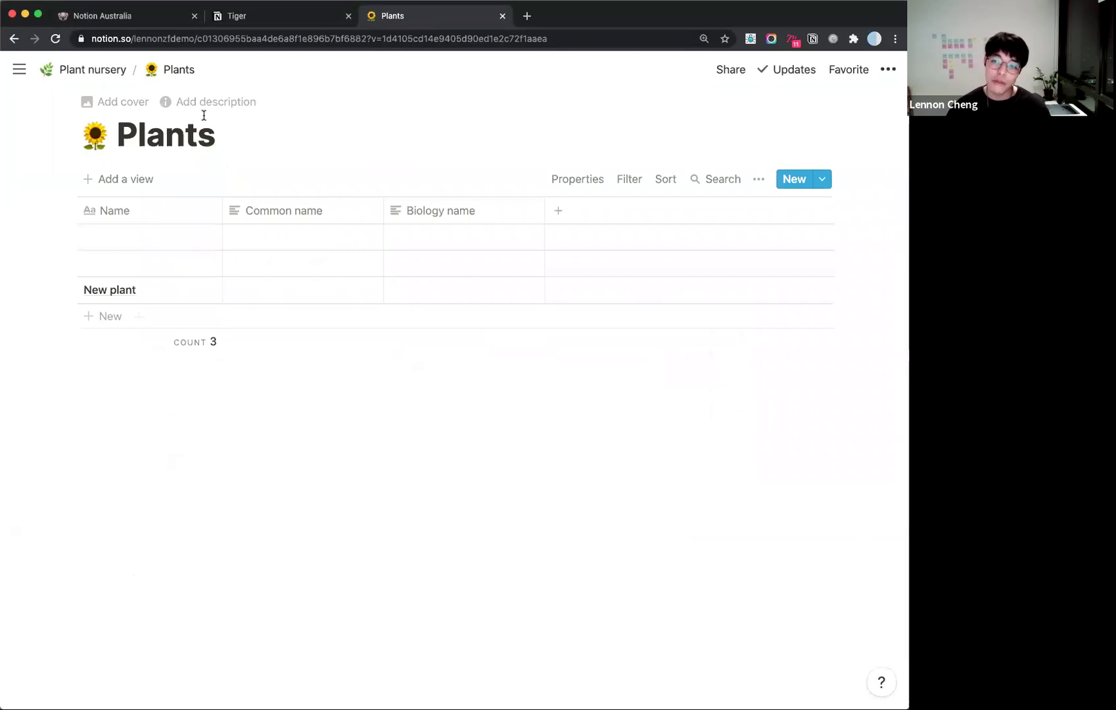
click(104, 73)
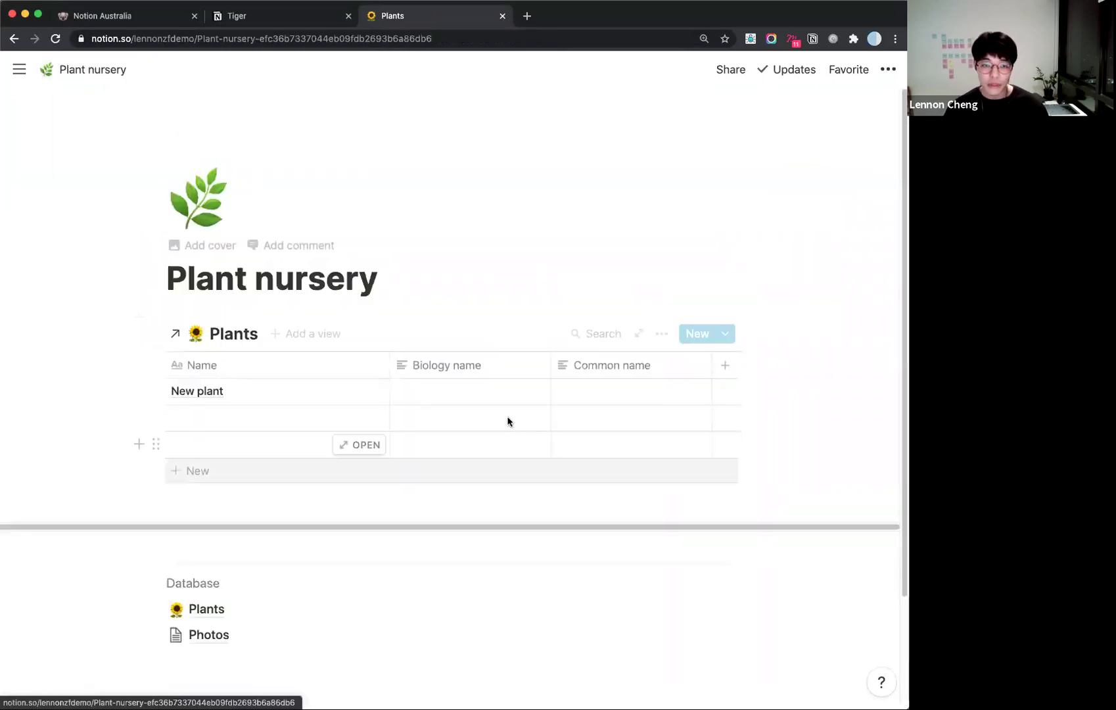
Examine the gallery card layout on the finished example's Plants page, and come back to the Plant nursery page.
scroll(489, 392, down, 1)
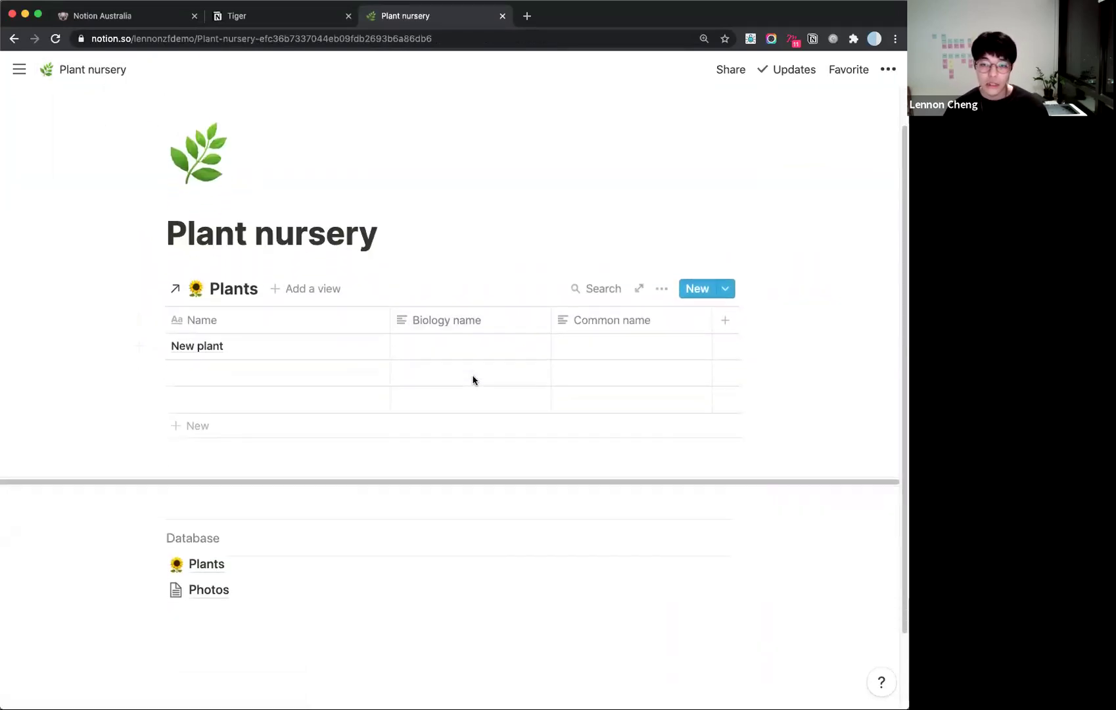
click(290, 291)
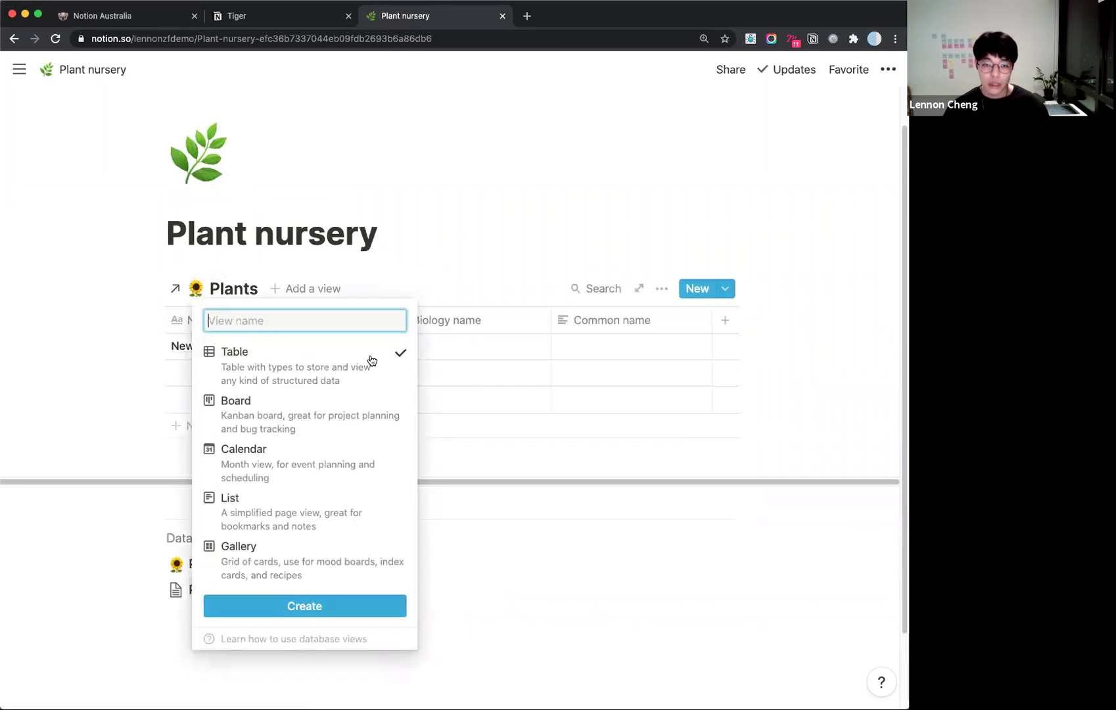
mouse_move(321, 529)
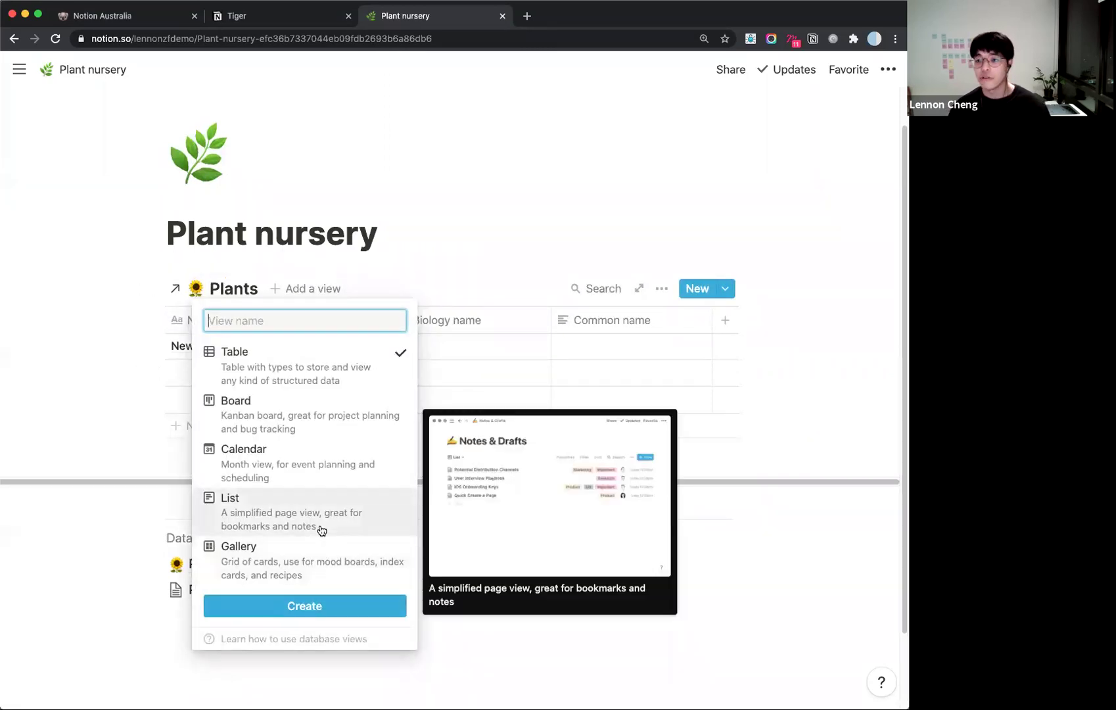
click(277, 16)
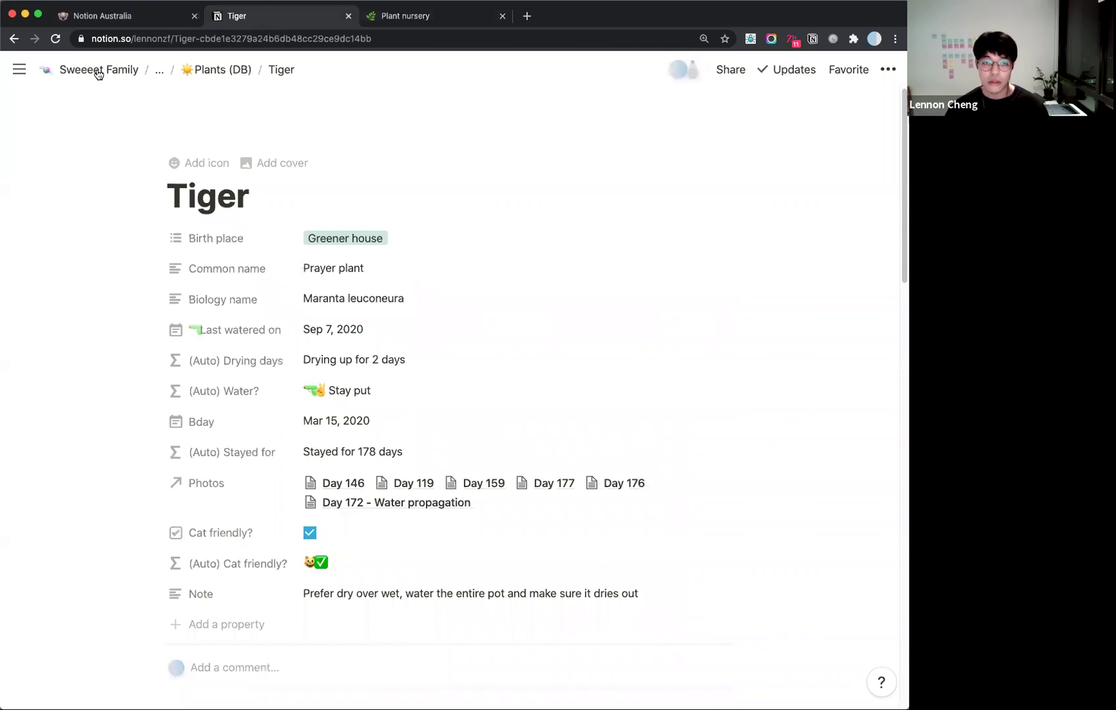
click(14, 38)
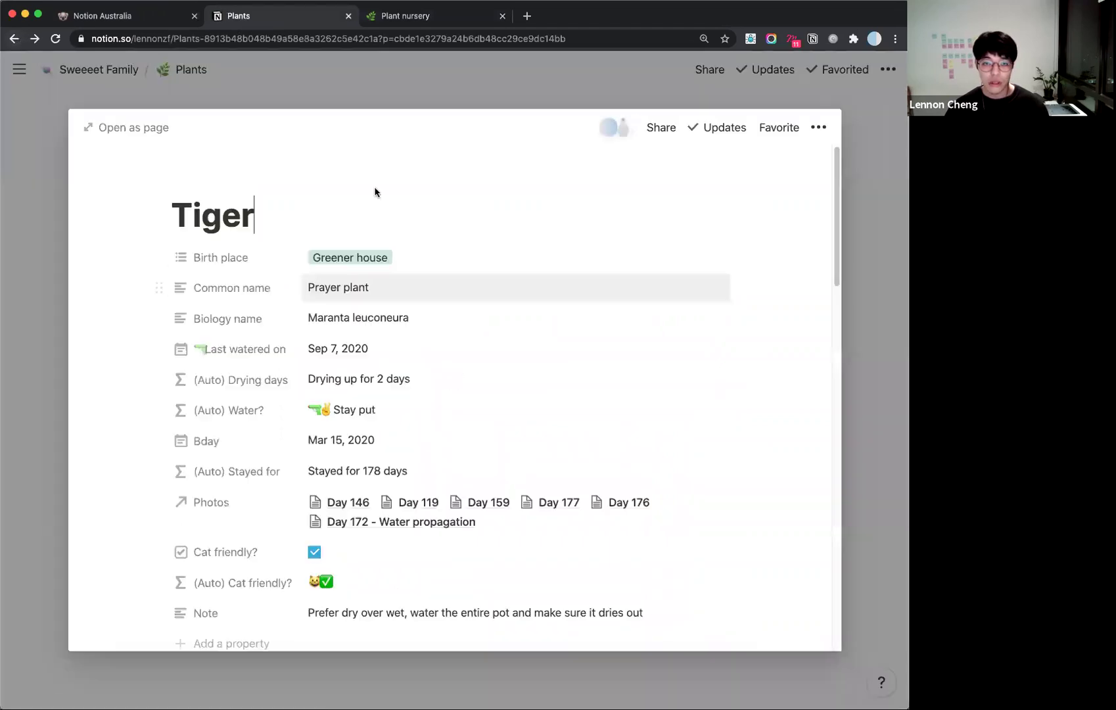
key(Escape)
scroll(528, 453, down, 6)
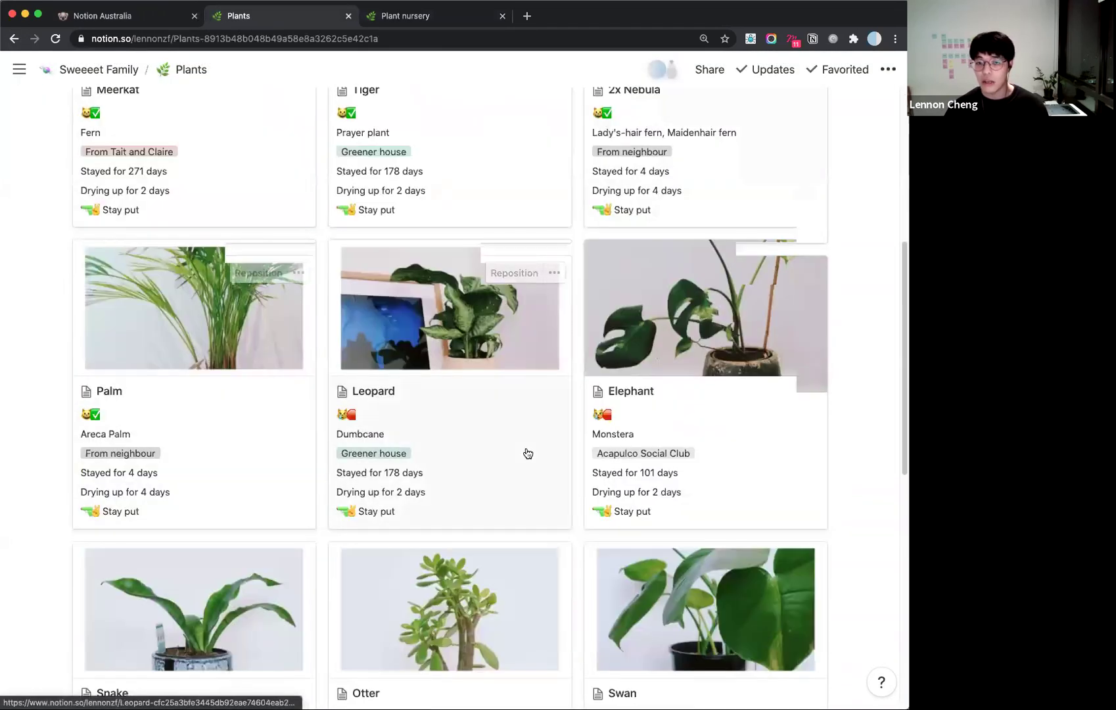
scroll(527, 453, up, 5)
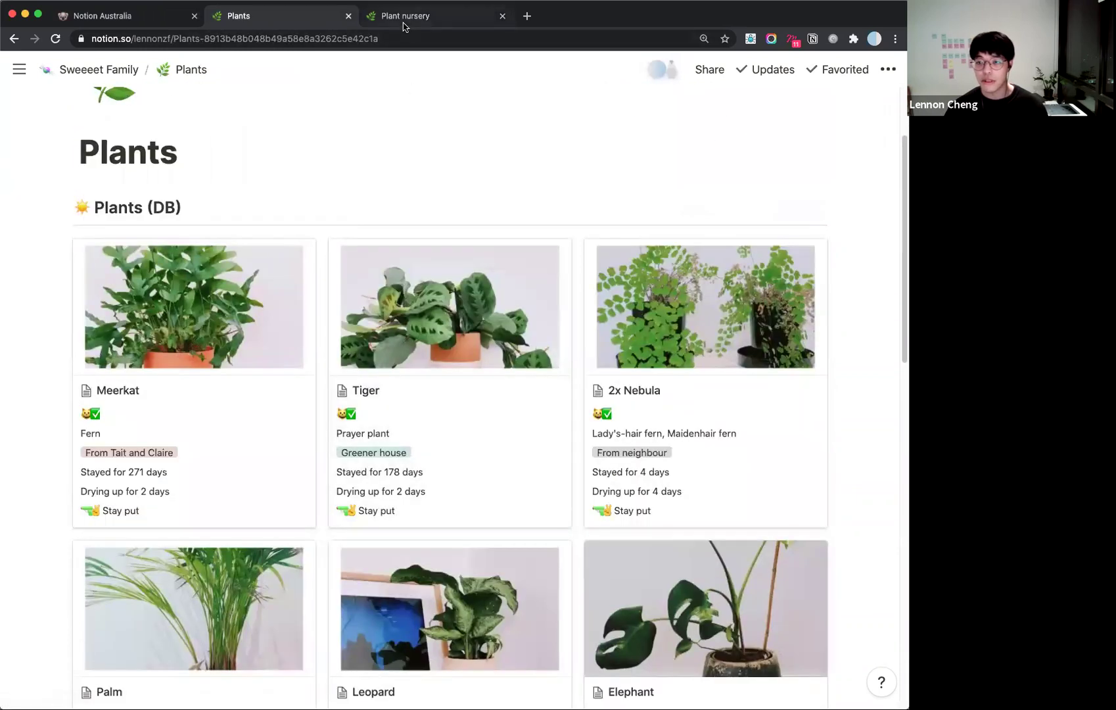
click(404, 20)
click(438, 224)
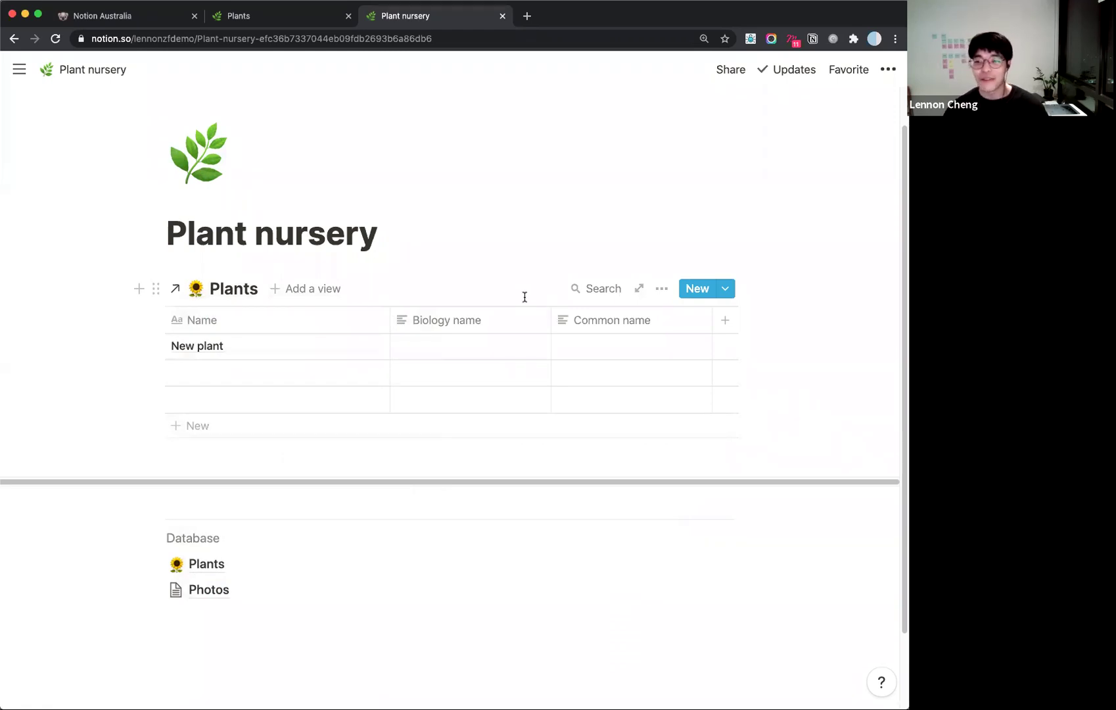
Add a Gallery view to the linked Plants database on the Plant nursery page.
click(319, 294)
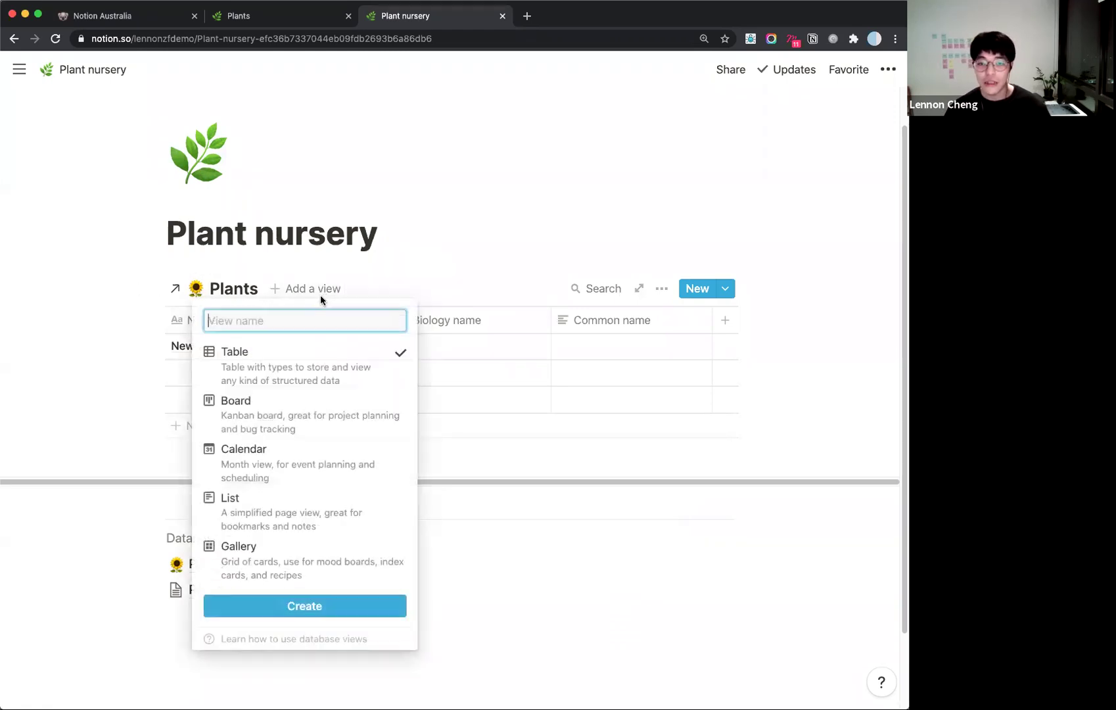
mouse_move(302, 385)
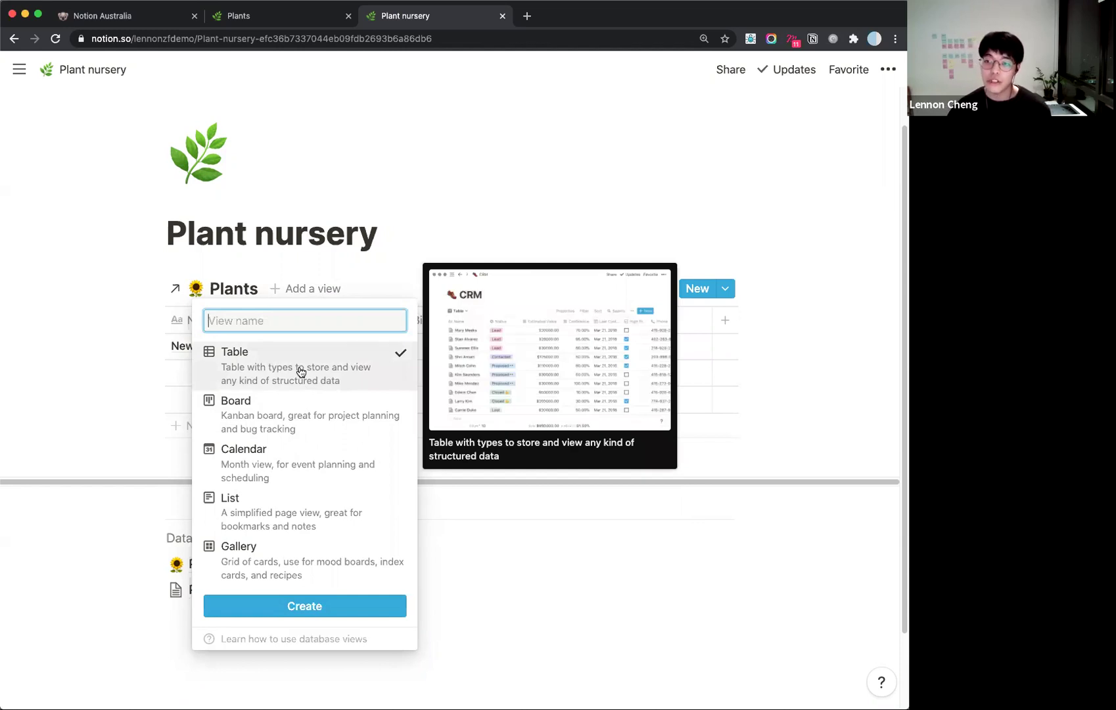
mouse_move(315, 549)
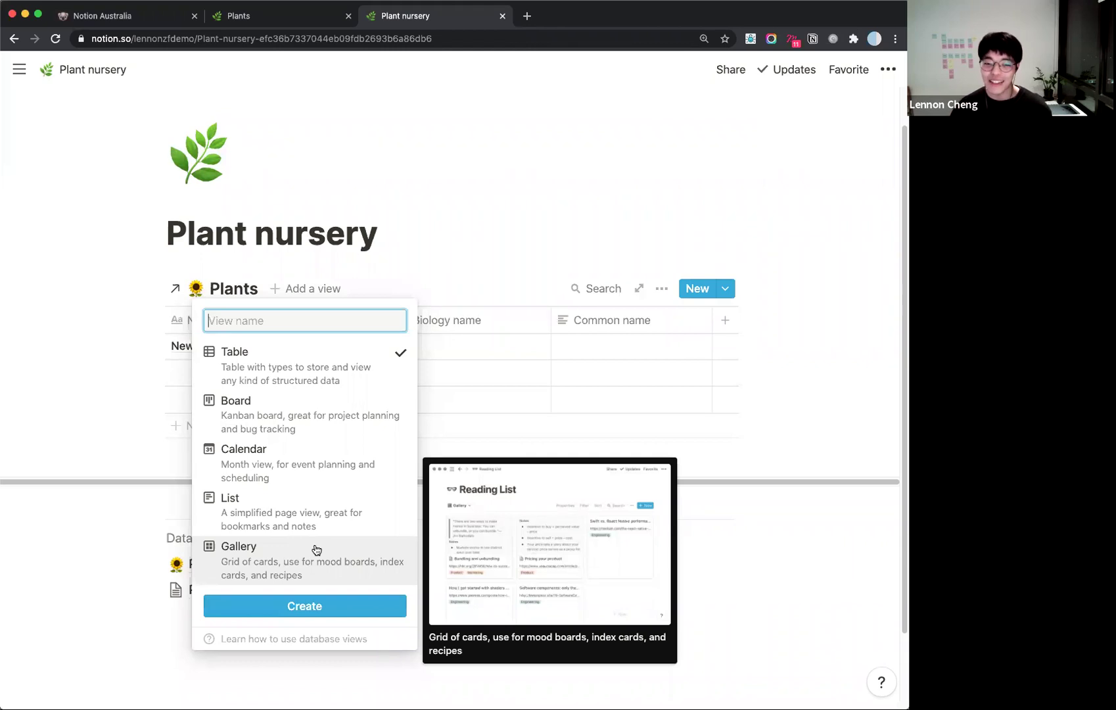
click(316, 550)
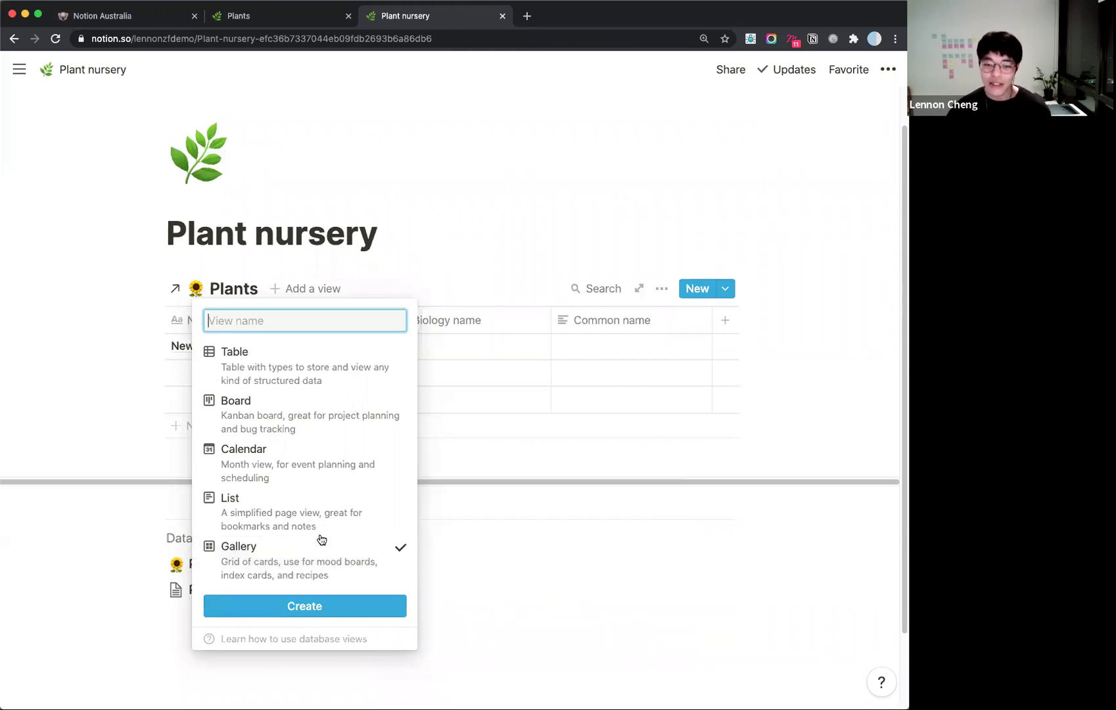
click(305, 606)
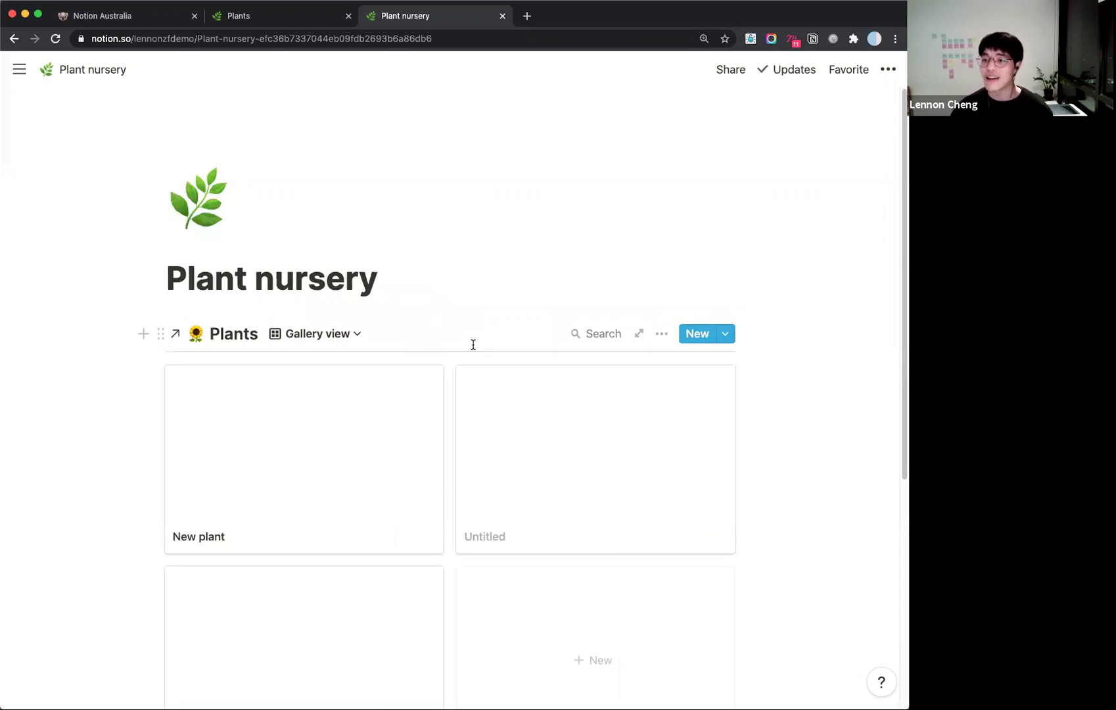
Open the New plant card from the gallery to look at its page, and close it again.
scroll(466, 337, down, 1)
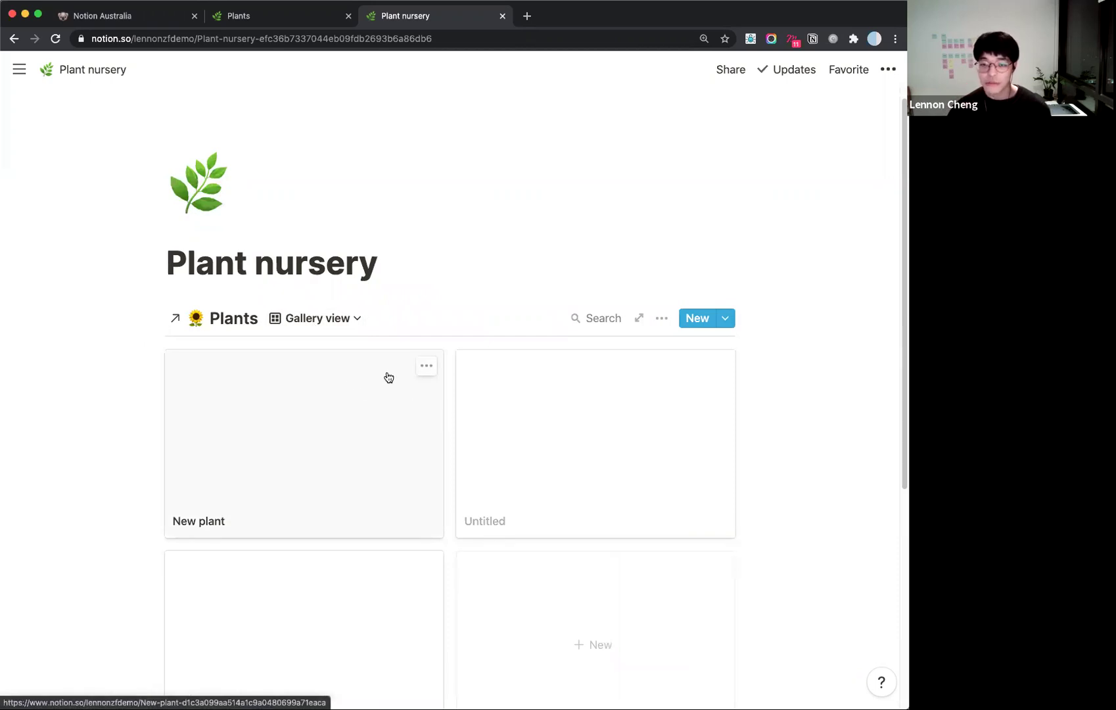
scroll(386, 379, down, 3)
click(294, 361)
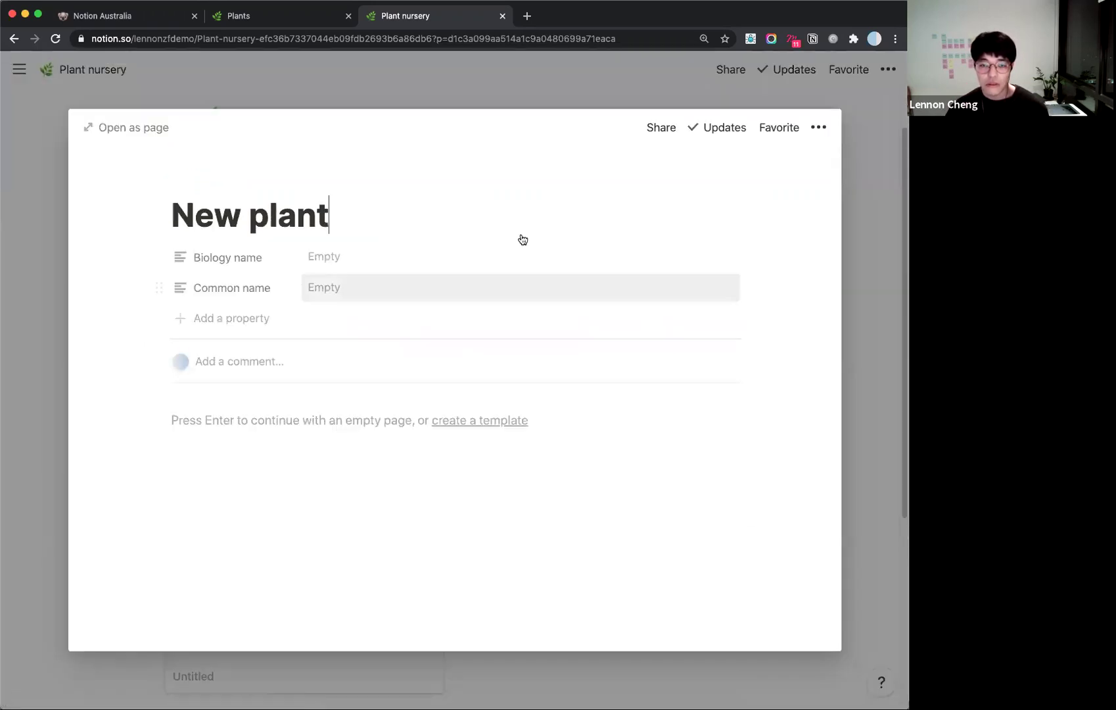
click(334, 88)
Delete the Table view from the linked Plants database and confirm its removal.
click(360, 271)
click(436, 332)
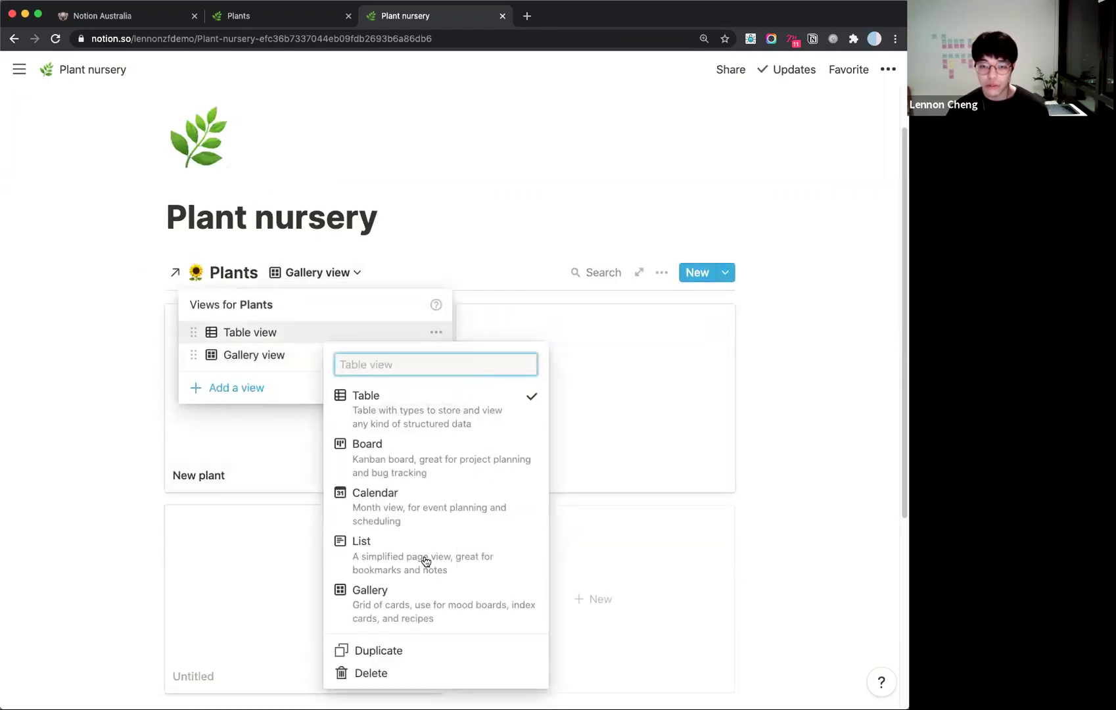
click(448, 674)
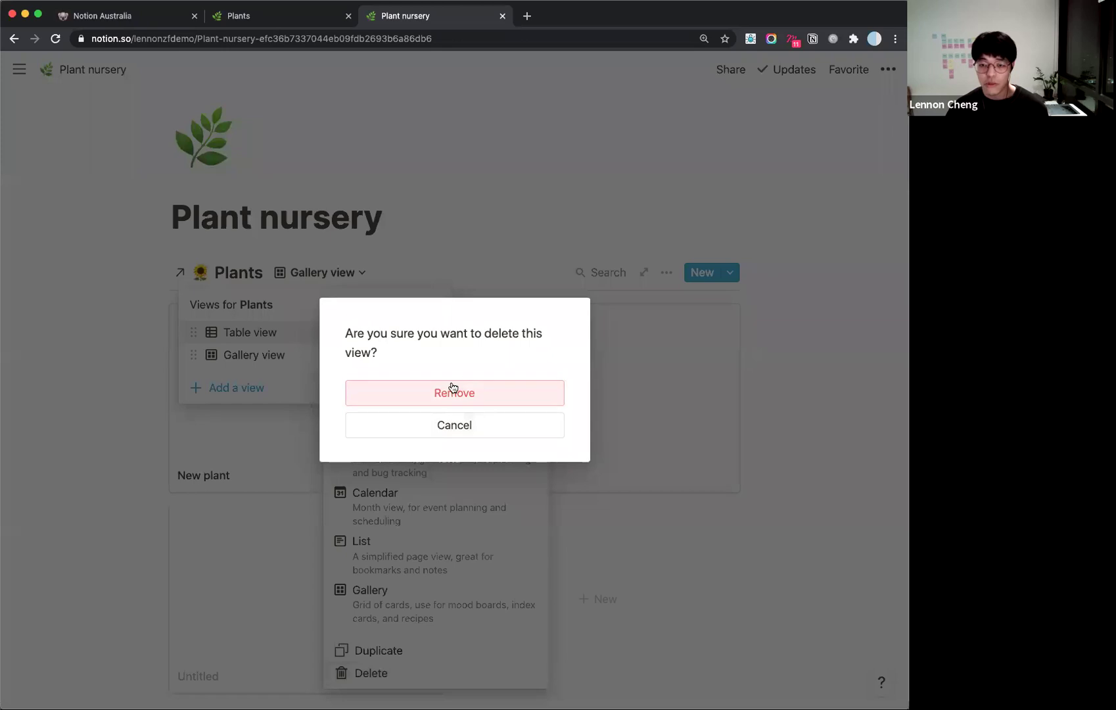
click(451, 391)
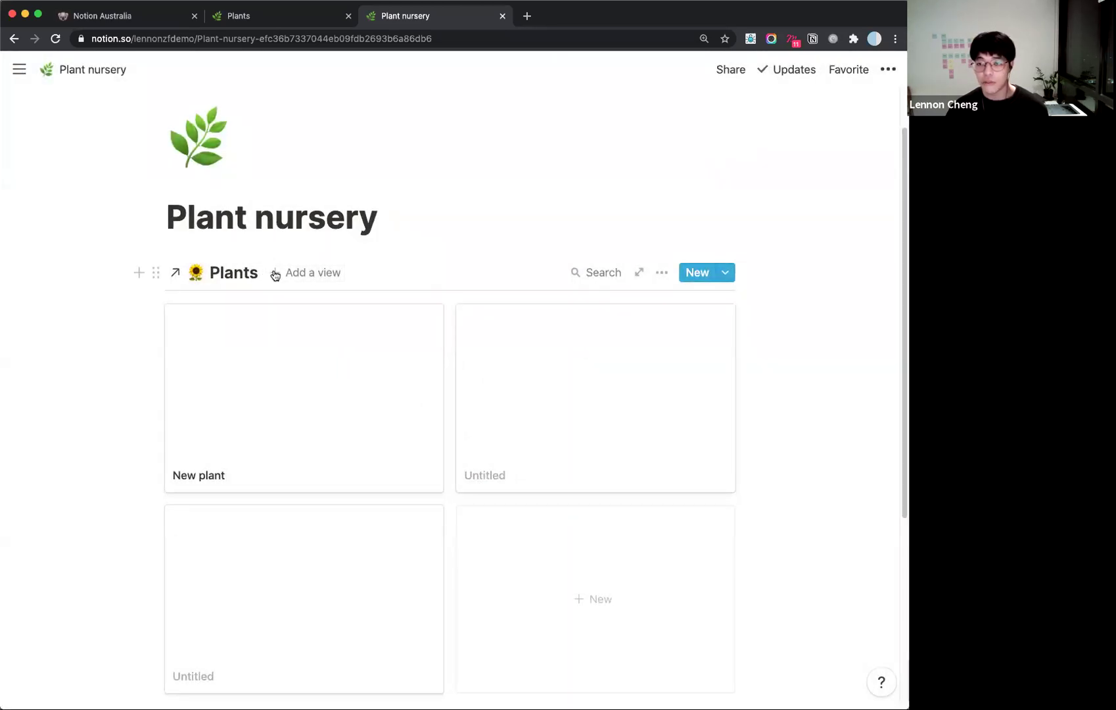
scroll(475, 366, down, 1)
scroll(478, 366, down, 1)
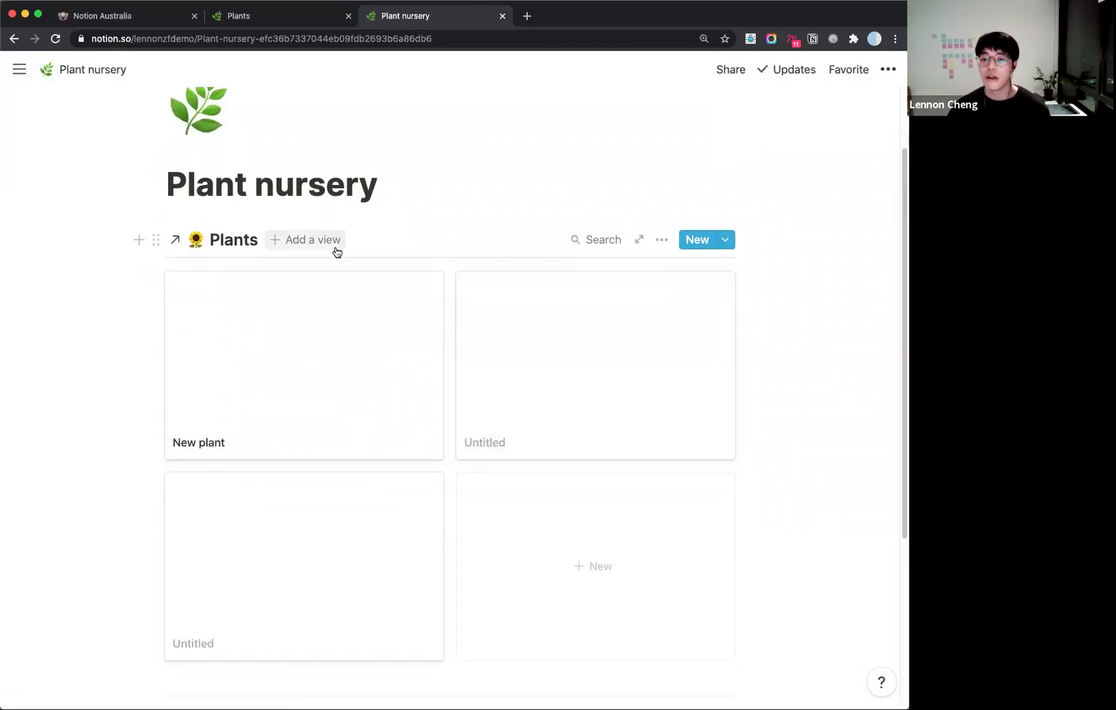
Open the New plant card from the gallery and rename it Tiger.
click(273, 337)
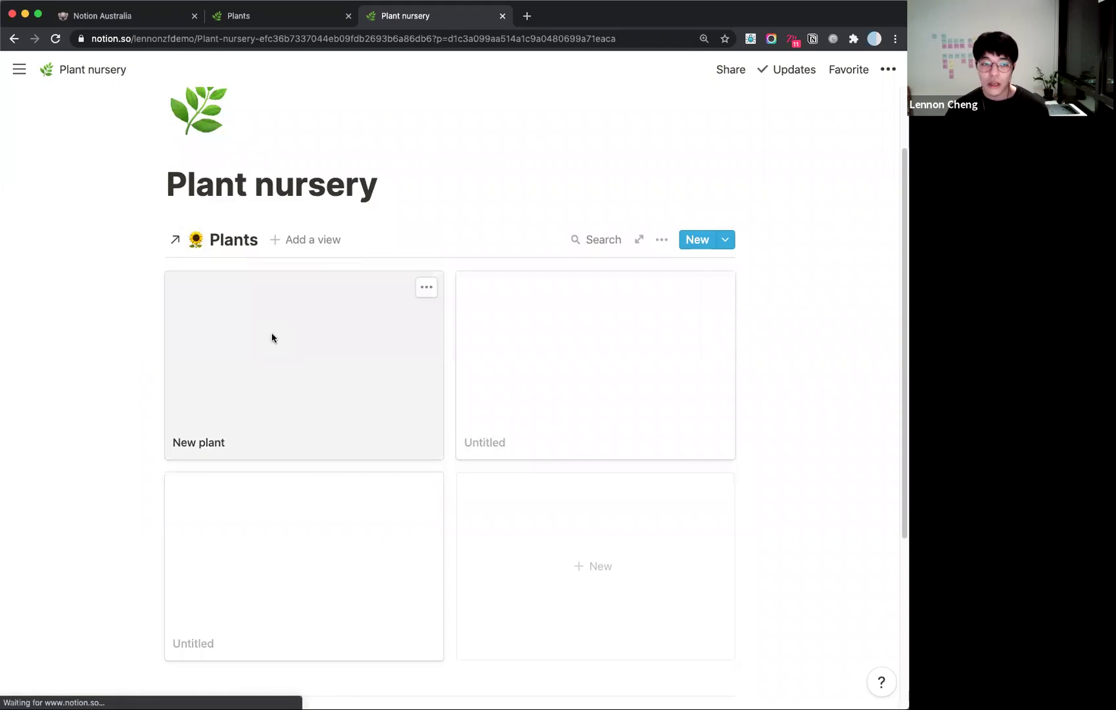
drag(347, 208, 156, 191)
click(156, 190)
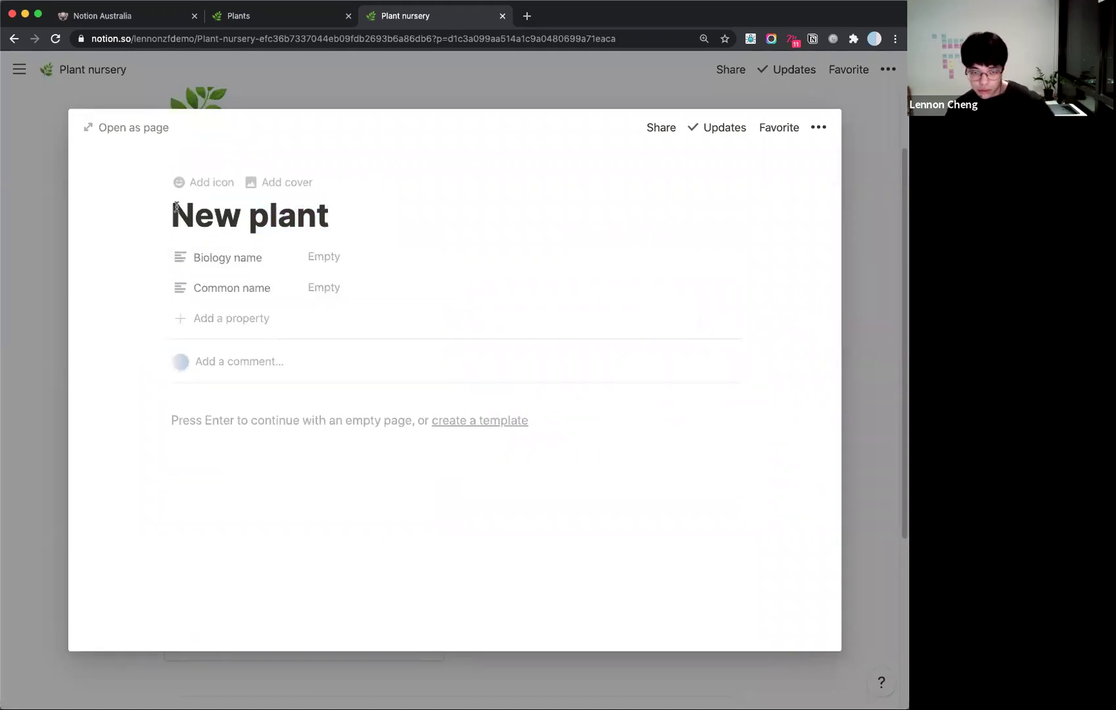
drag(359, 211, 170, 212)
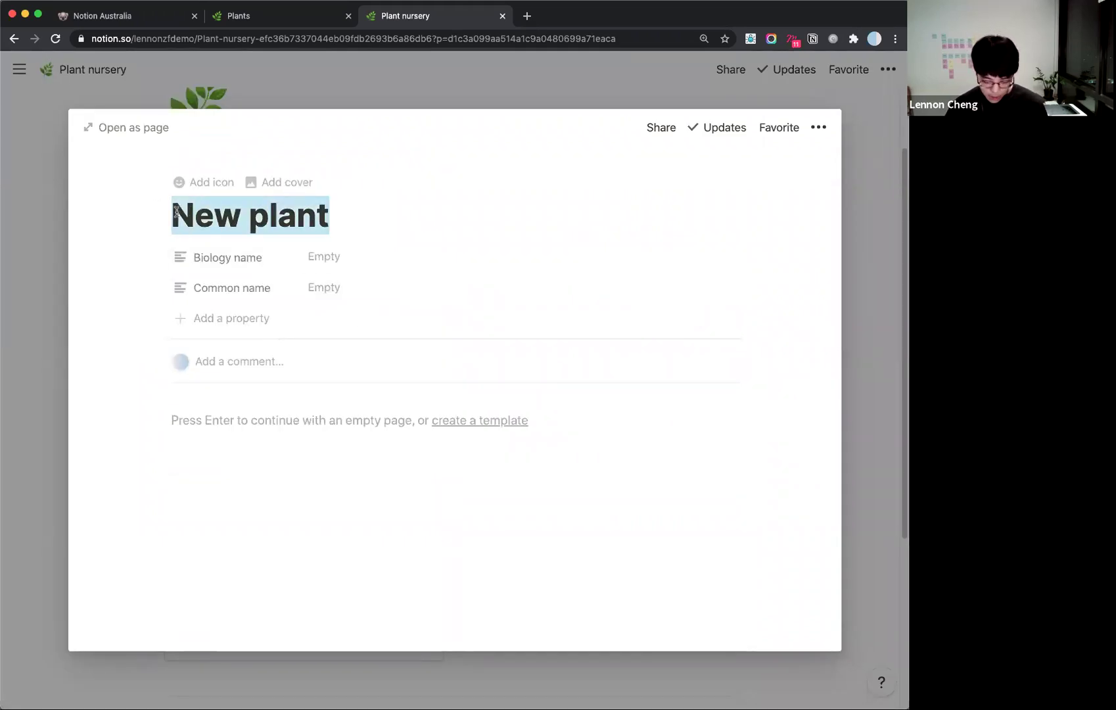
text(Tiger)
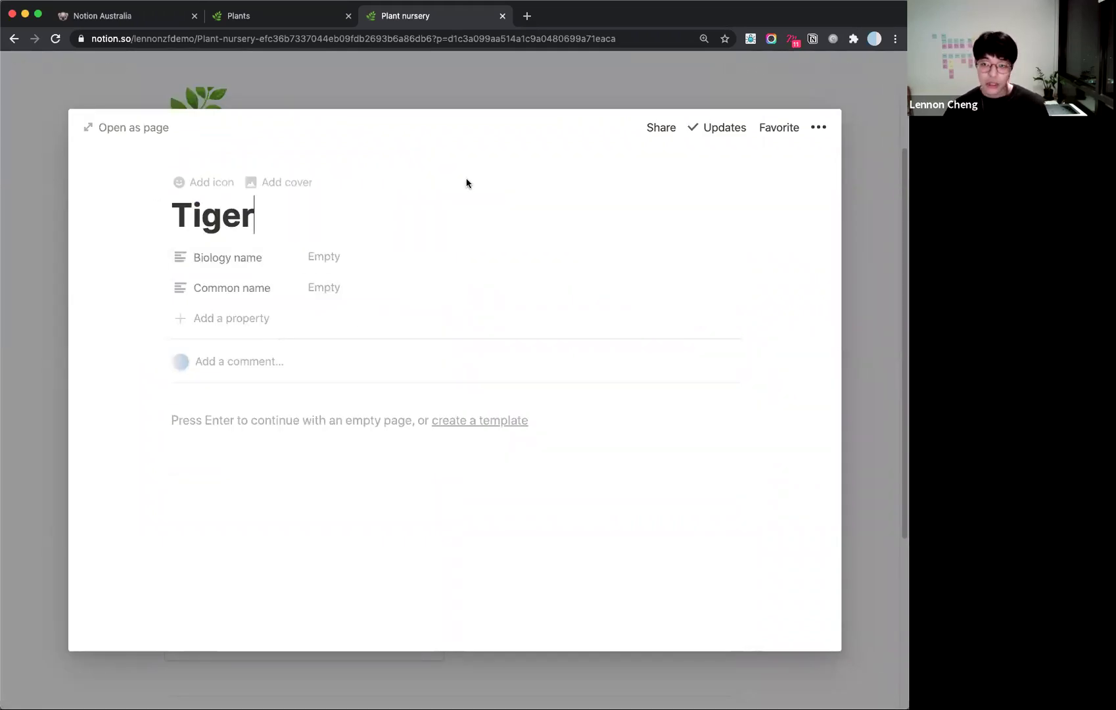
Add a cover image to the Tiger page and open the options for changing it.
click(276, 182)
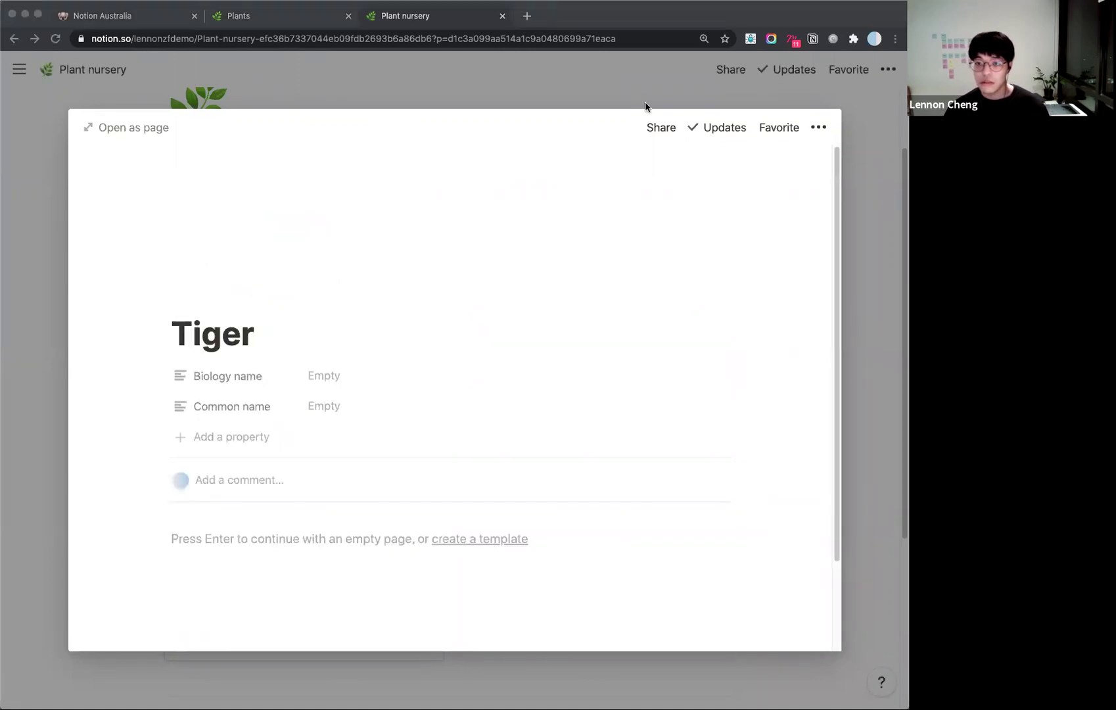
click(252, 274)
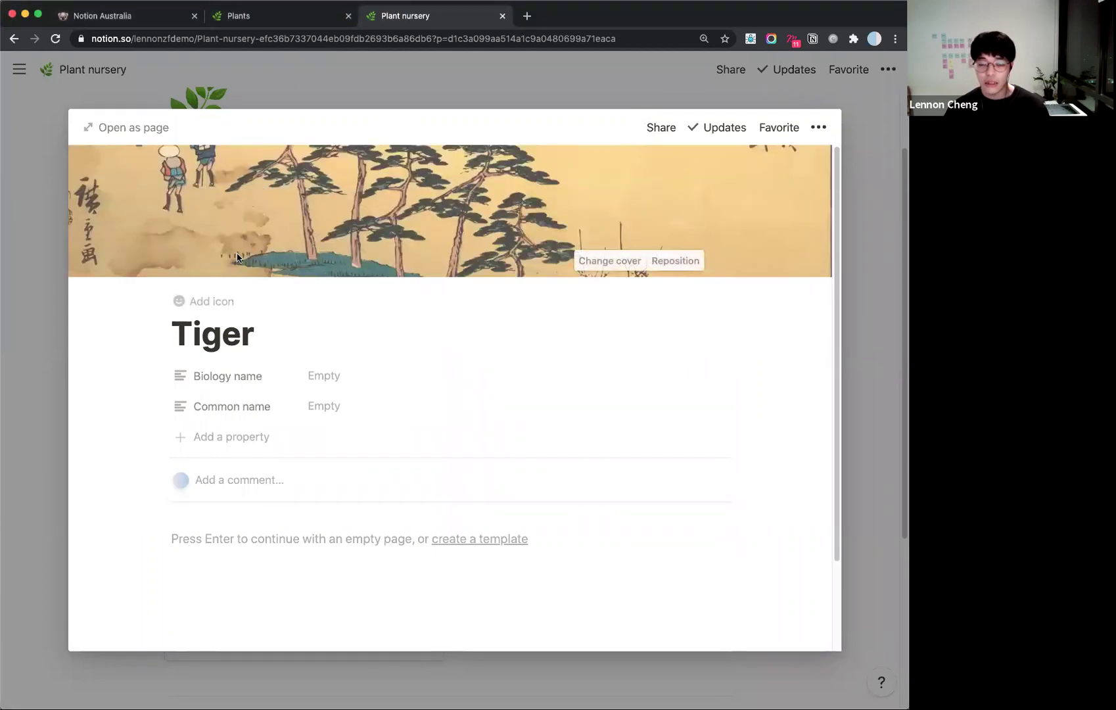
click(587, 263)
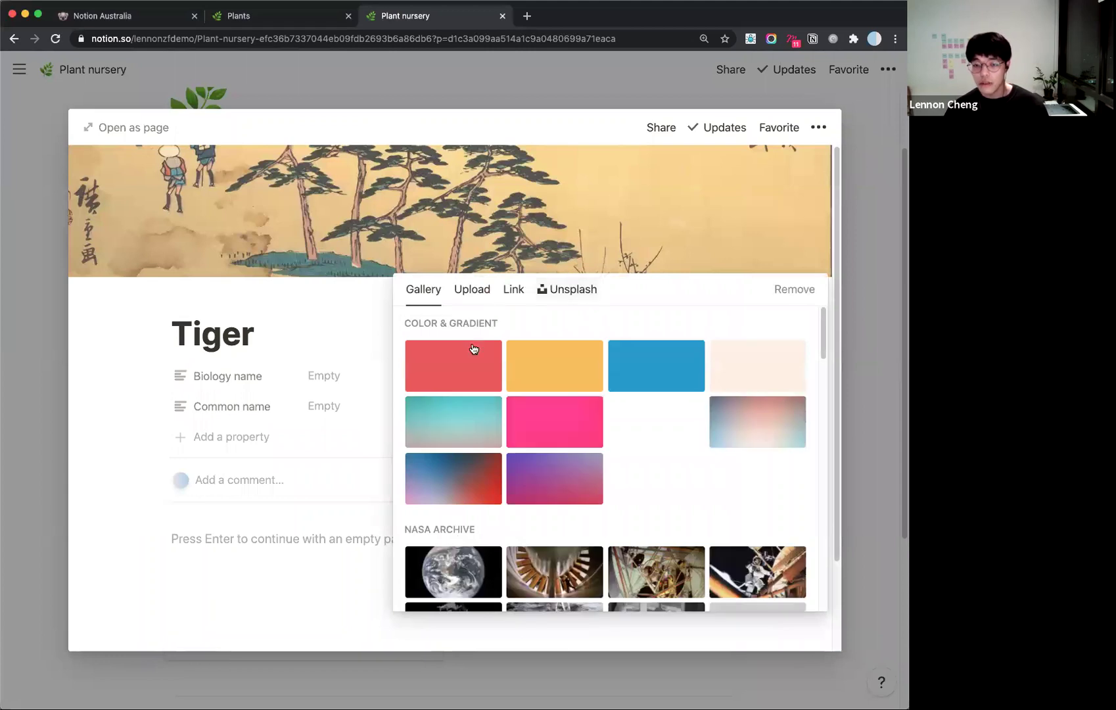
Look through the built-in cover gallery, from the colours and gradients to the museum collections.
scroll(562, 410, down, 3)
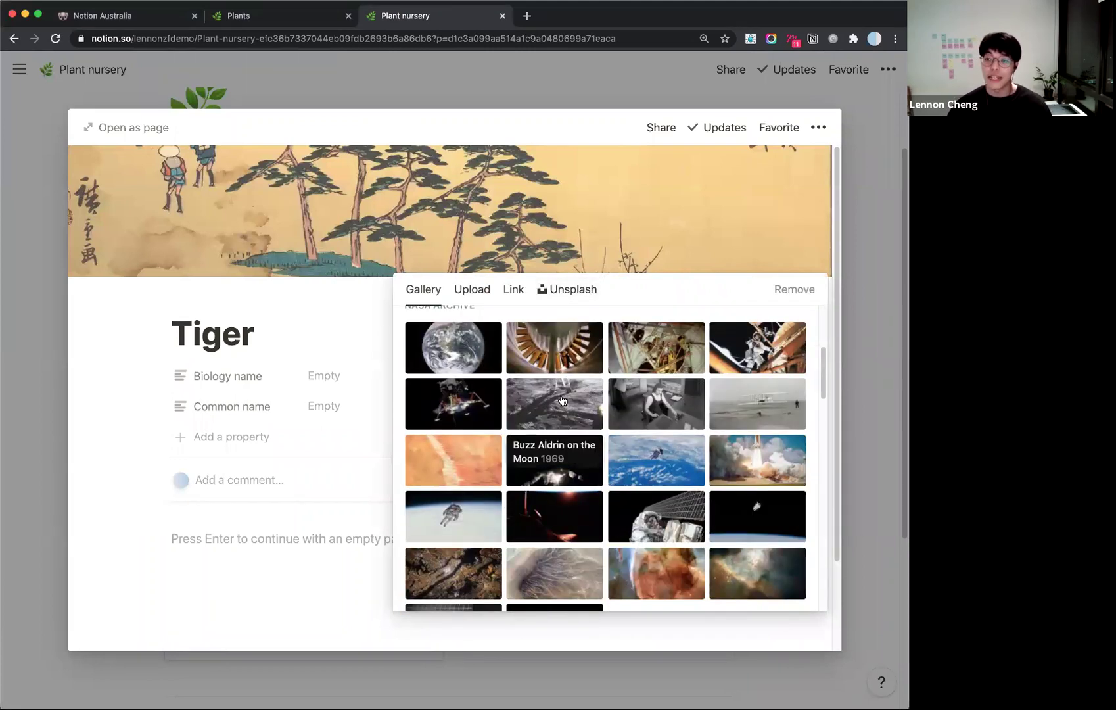
scroll(562, 400, down, 5)
scroll(559, 394, up, 8)
scroll(556, 392, down, 9)
scroll(657, 382, down, 5)
scroll(591, 374, up, 10)
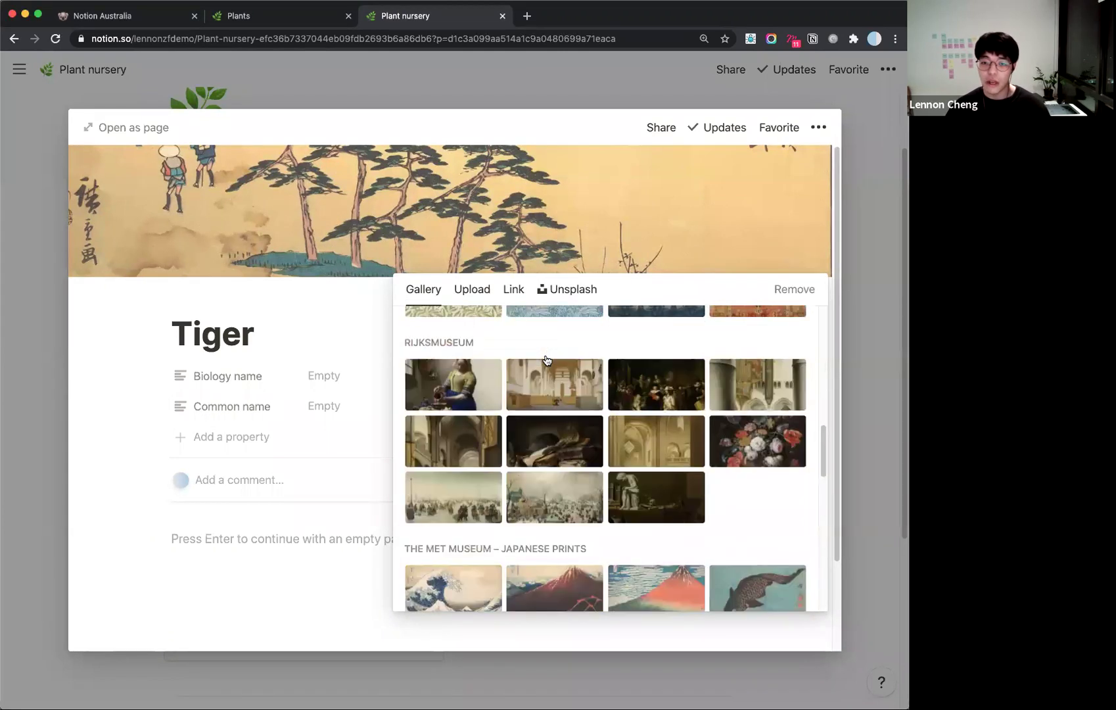
scroll(546, 360, up, 3)
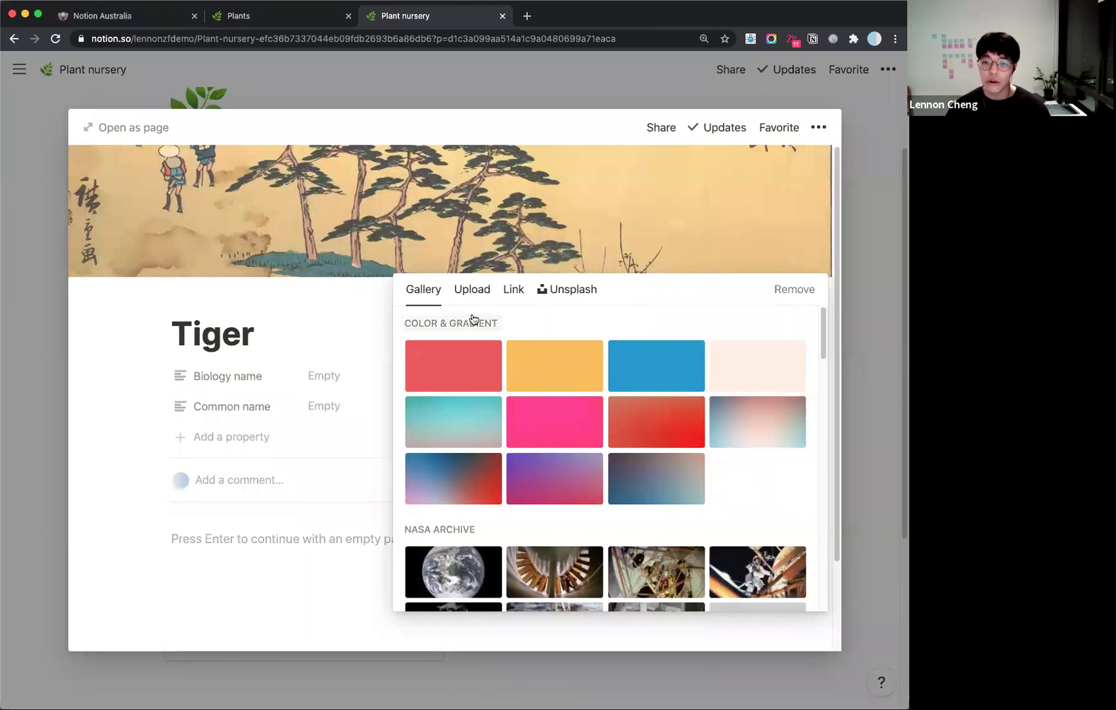
Search Unsplash for monstera and apply the first leaf photo as the Tiger page's cover.
click(514, 290)
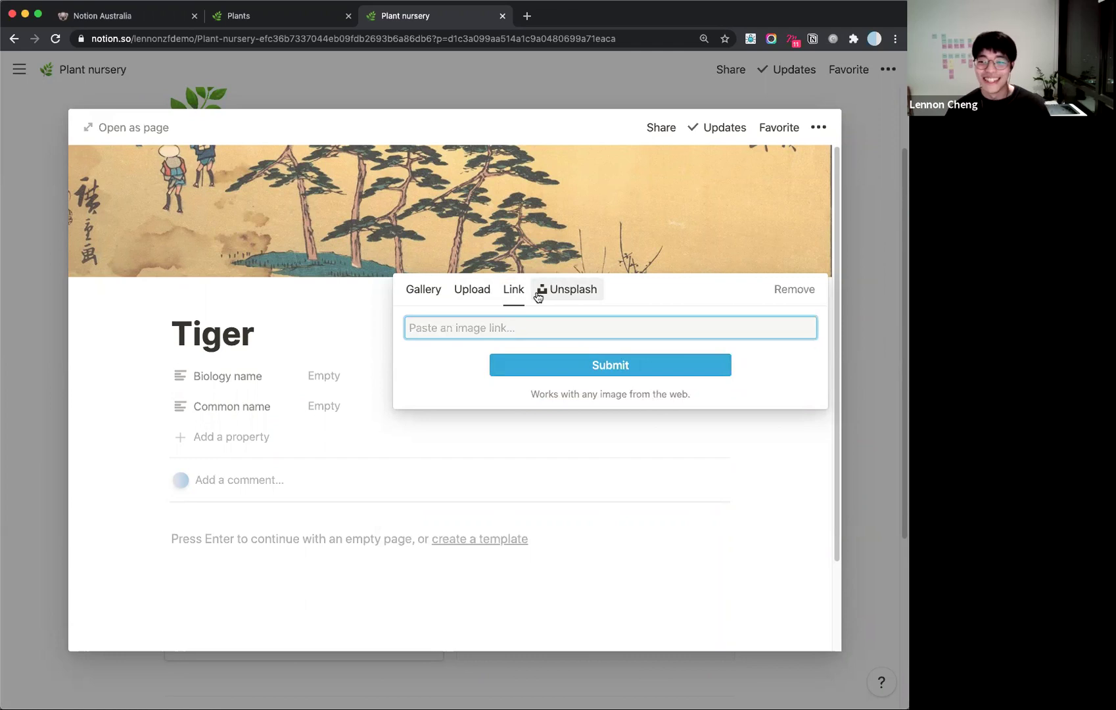
click(538, 297)
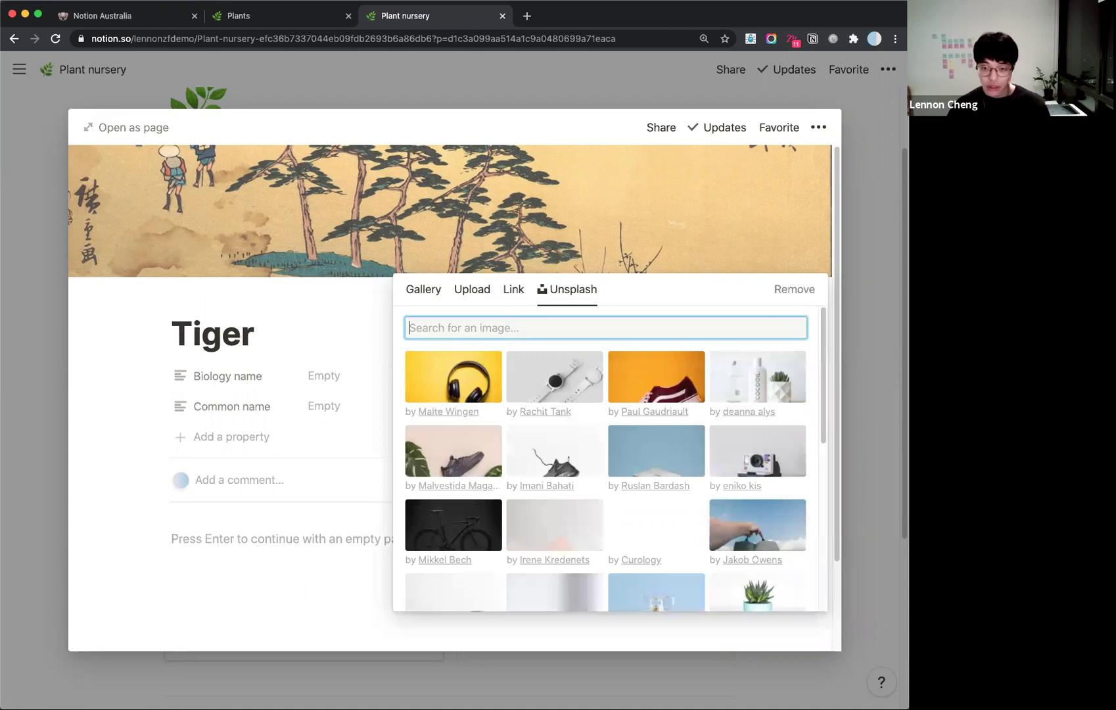
text(monstera)
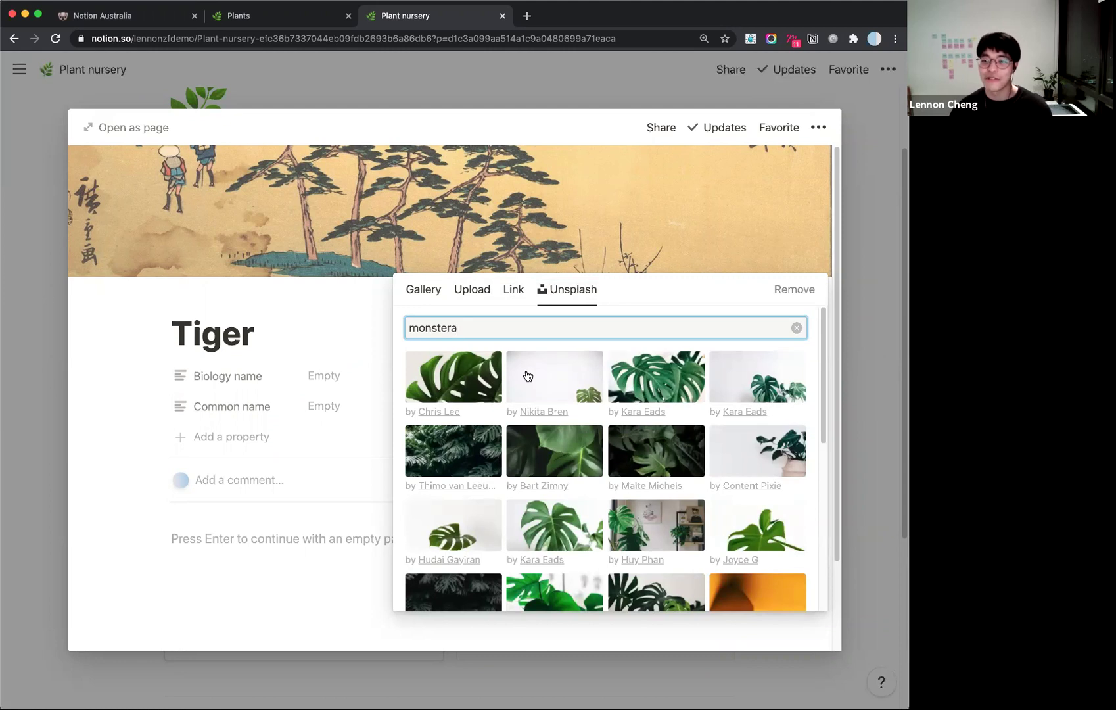
click(461, 378)
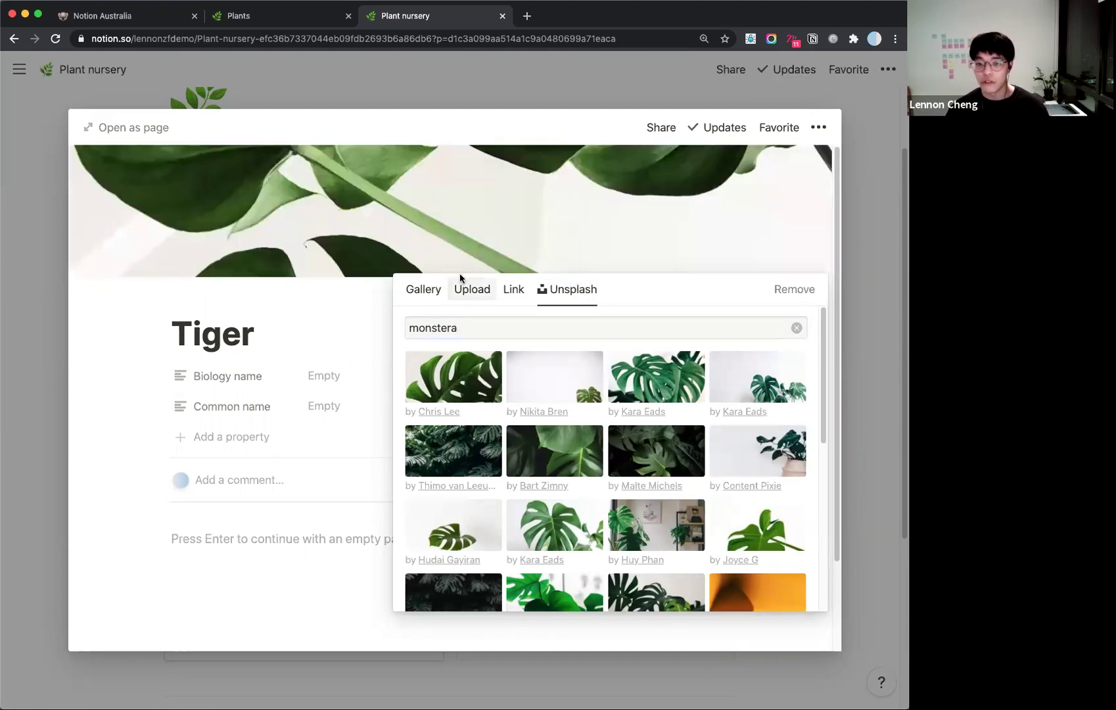
Upload the prayer plant photo from the computer as the Tiger page's cover.
click(480, 297)
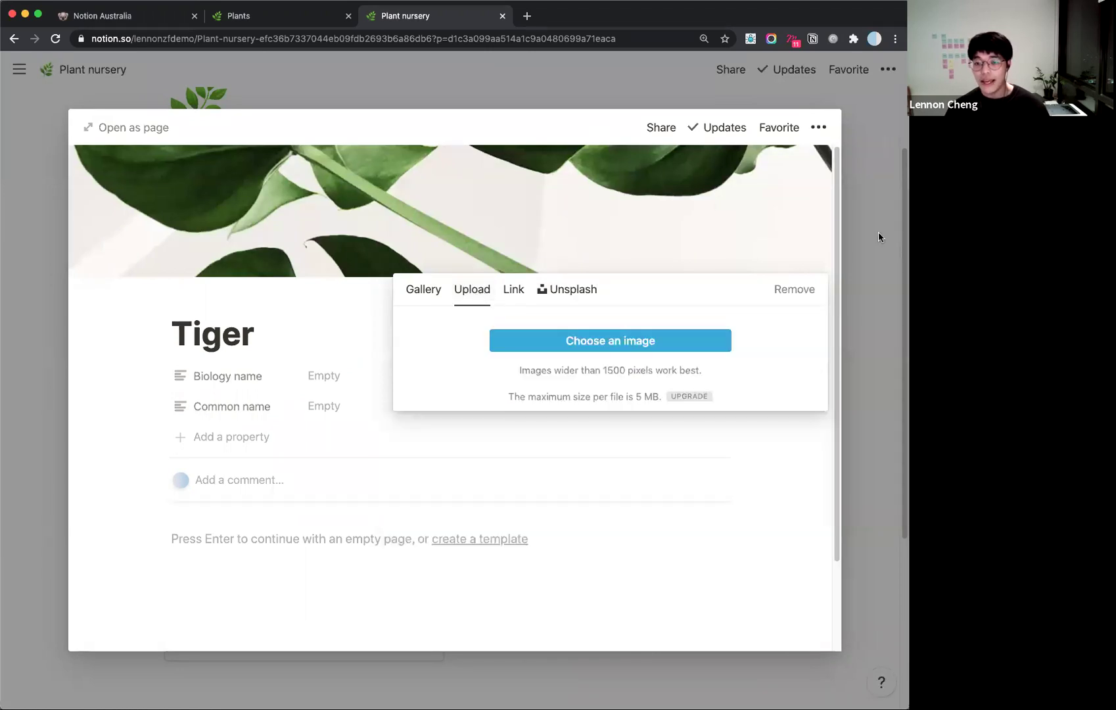
click(666, 346)
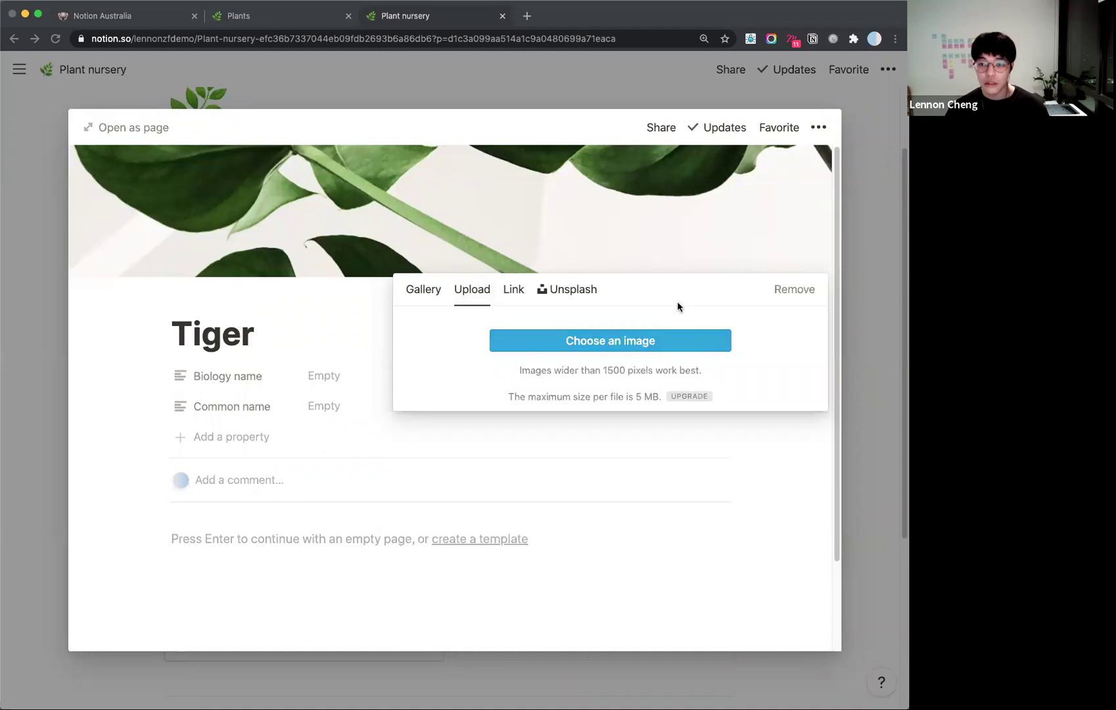
key(Return)
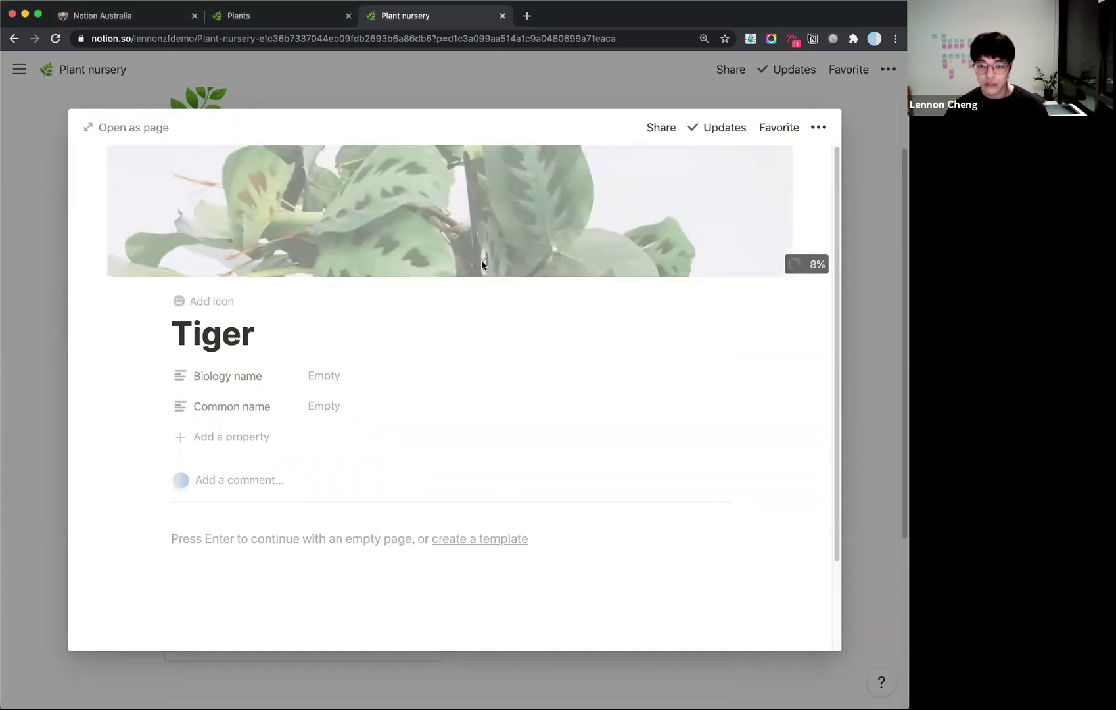
Fill in Tiger's Biology name as Prayer plant and its Common name as Maranta leuconeura.
scroll(386, 392, down, 1)
scroll(631, 230, up, 1)
scroll(361, 344, down, 1)
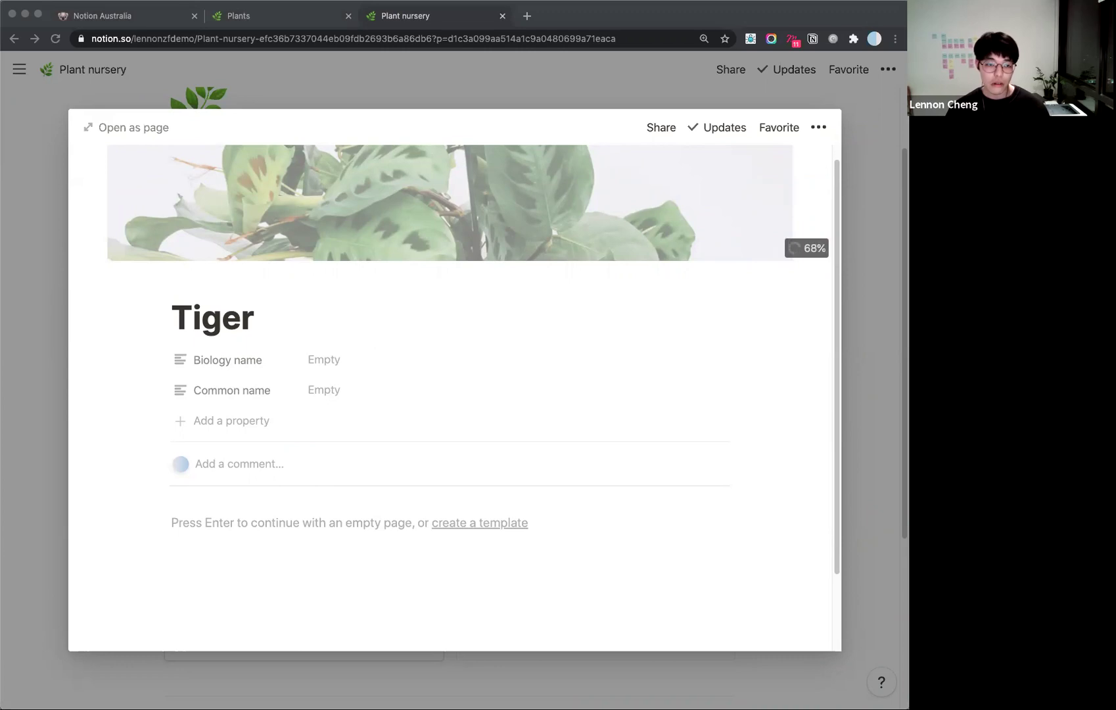
click(343, 363)
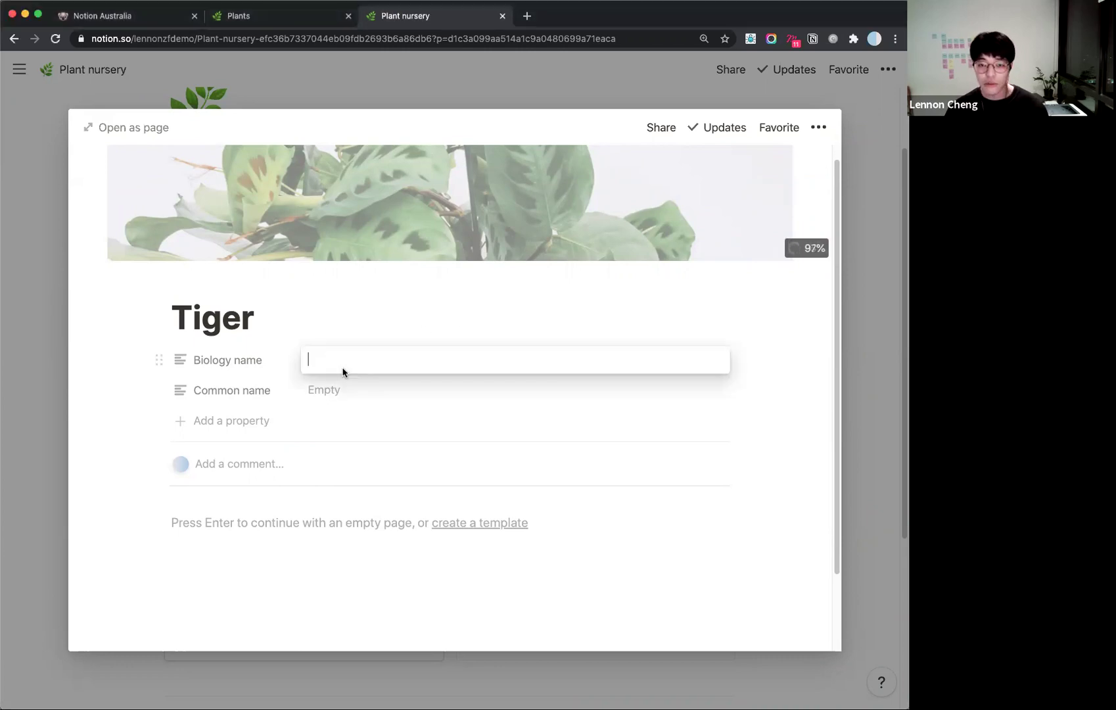
text(Prayer plant)
click(378, 300)
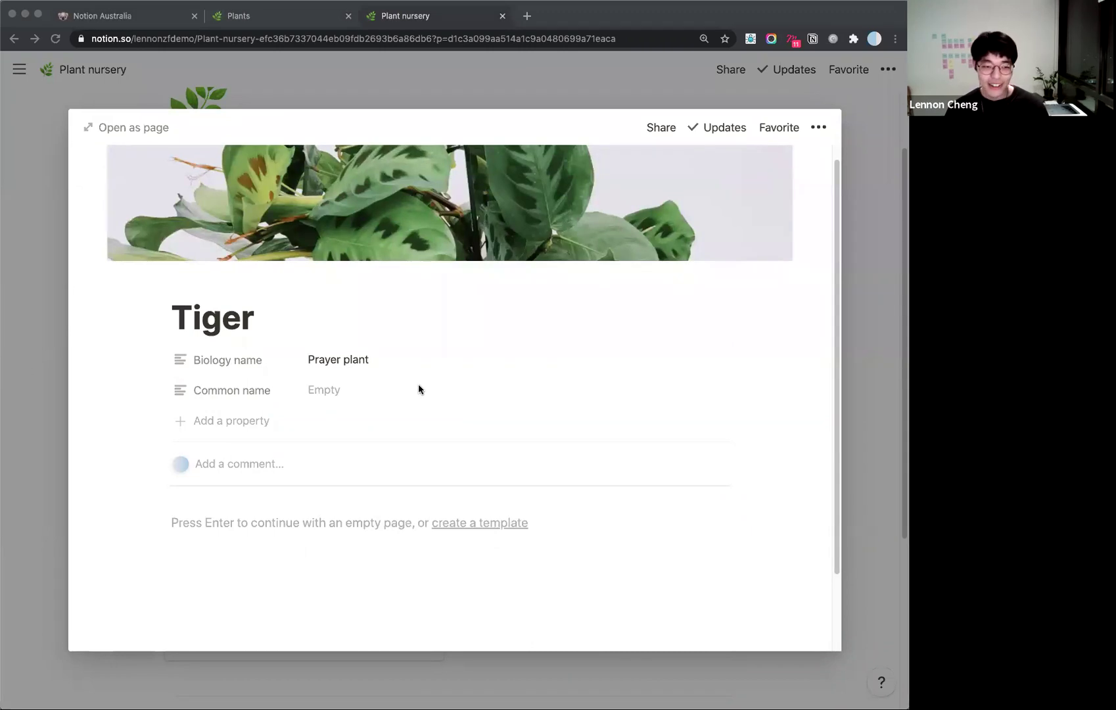
click(357, 394)
text(Maranta leuconeura)
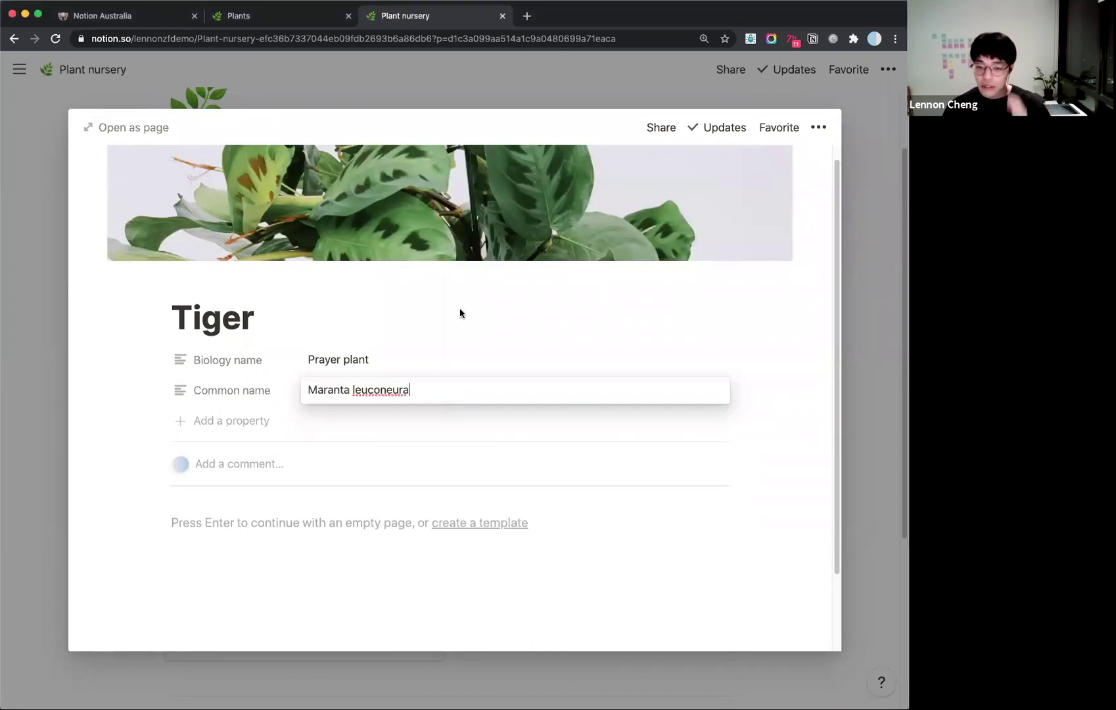
click(458, 306)
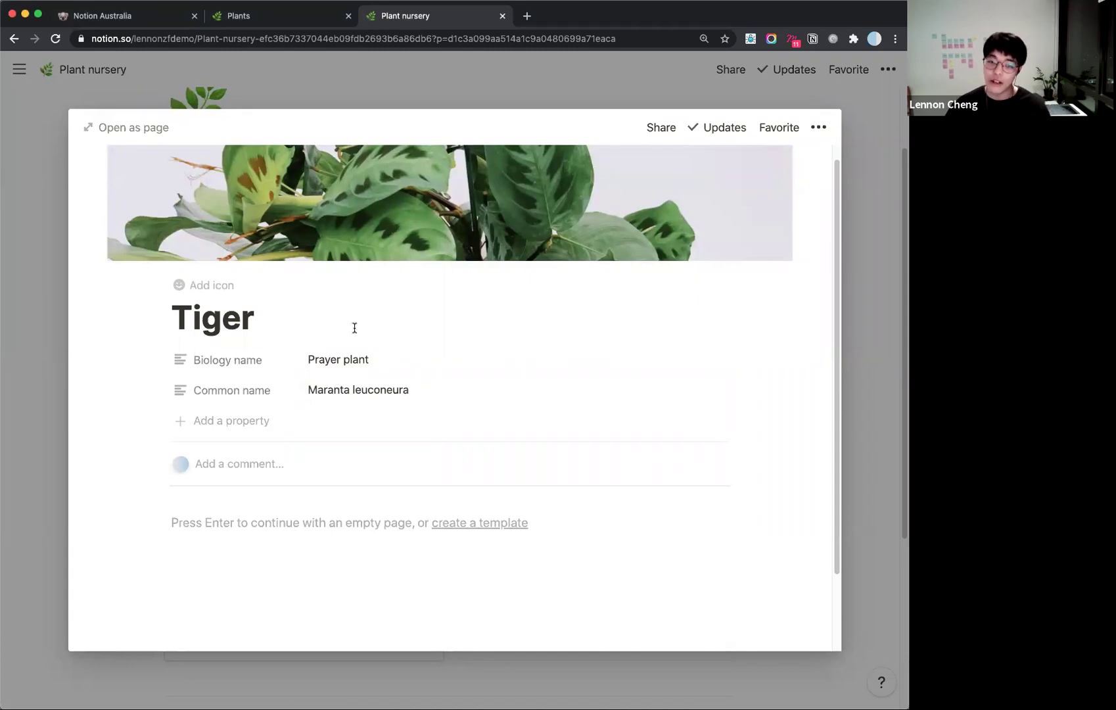
Add a property named Birthday of type Date to the Tiger page.
click(222, 422)
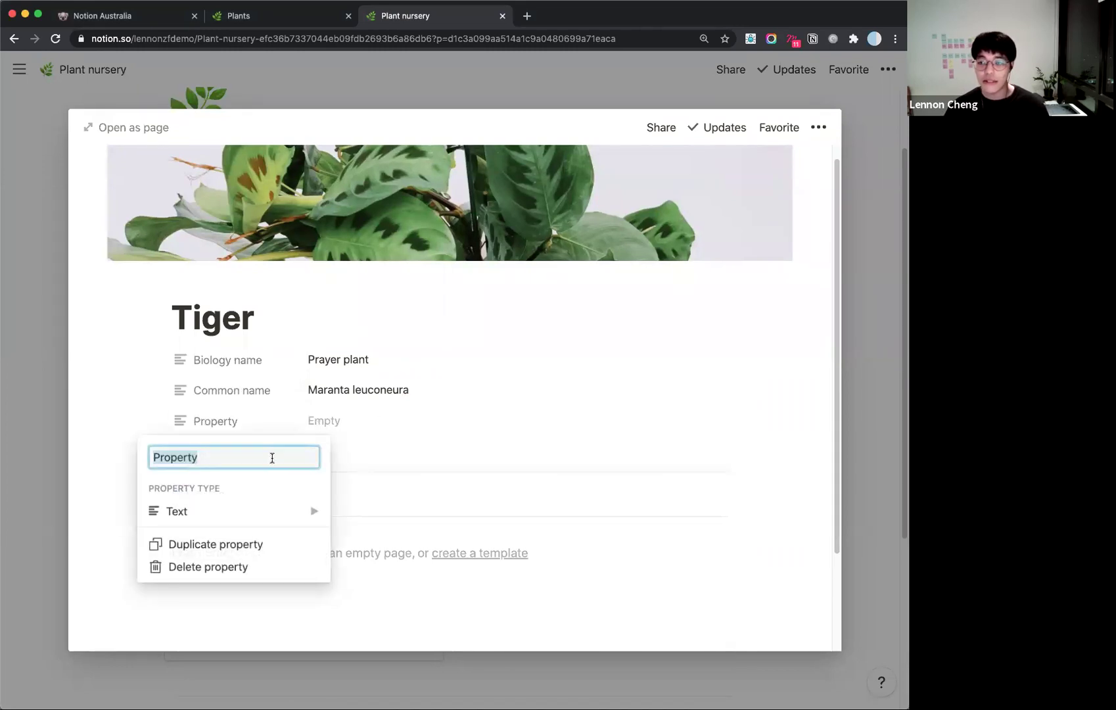
text(Birthday)
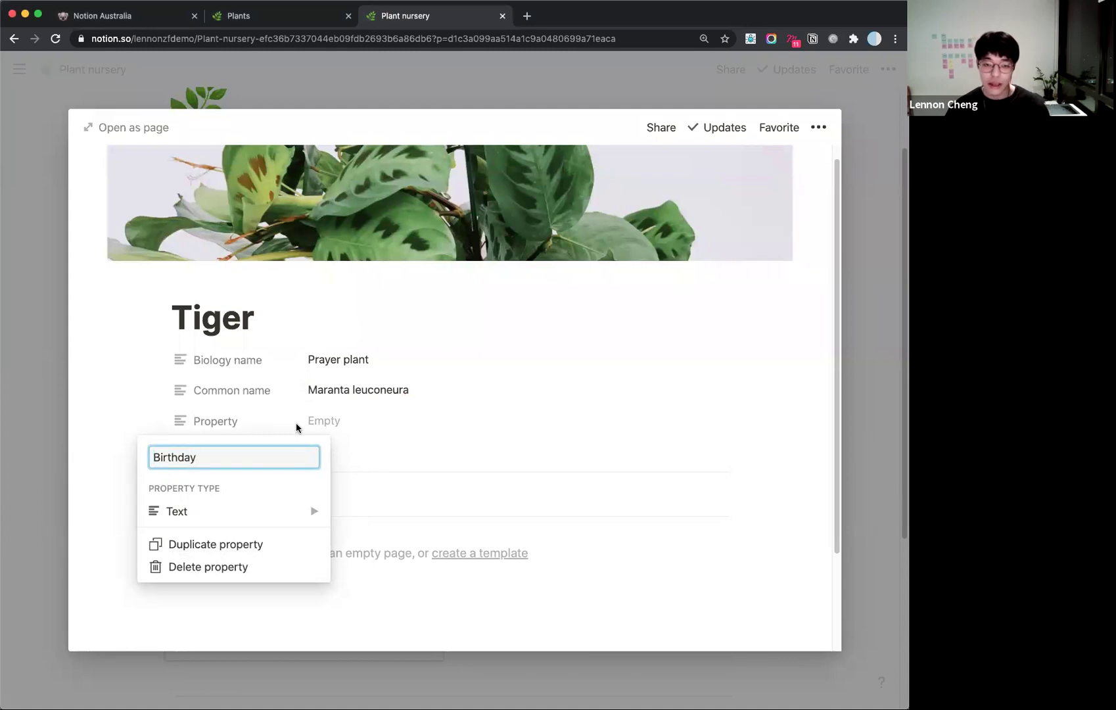
mouse_move(274, 511)
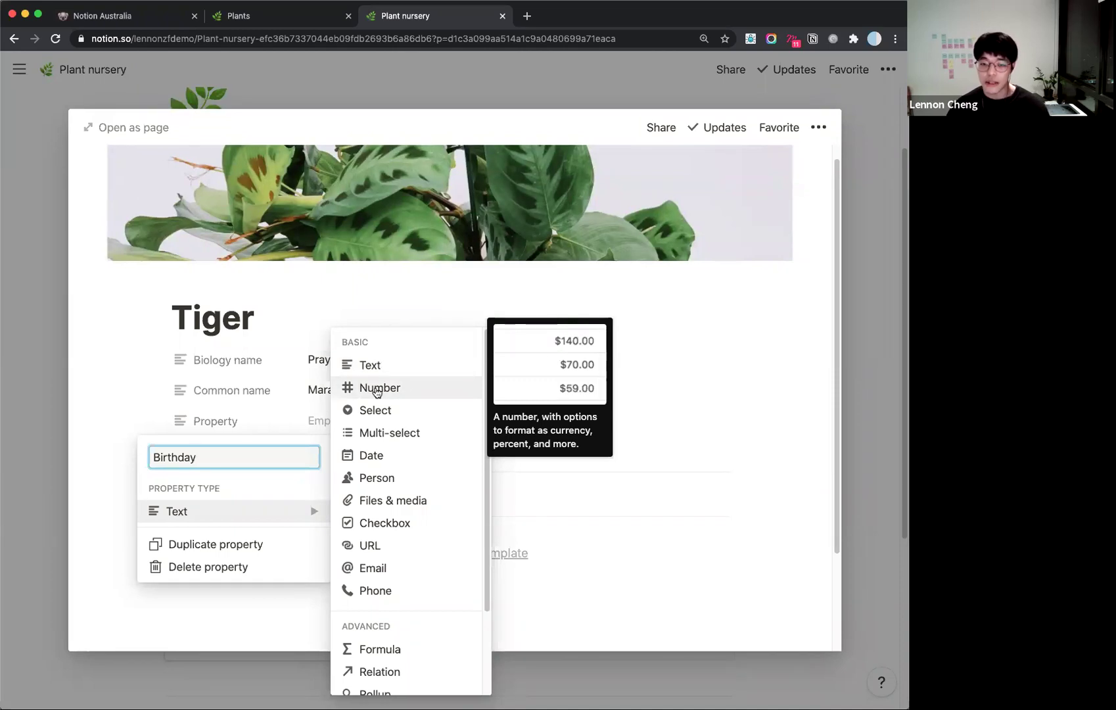
click(391, 452)
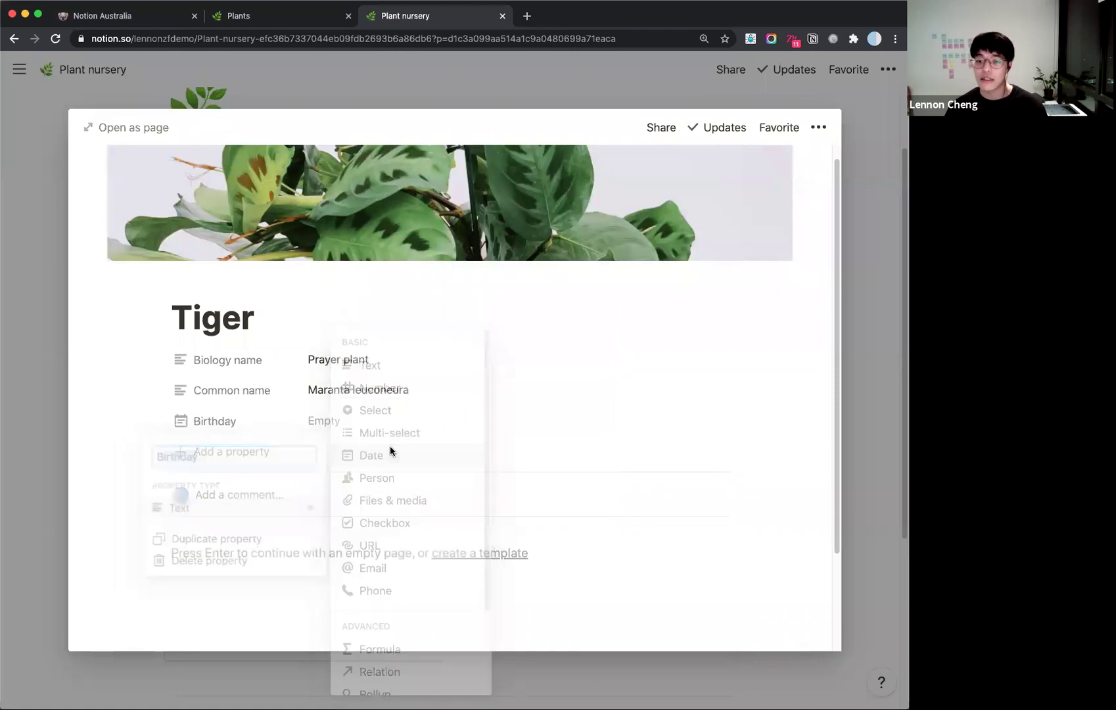
Set Tiger's Birthday to Mar 4, 2020.
click(330, 422)
click(465, 319)
click(465, 320)
click(465, 320)
click(465, 320)
click(465, 320)
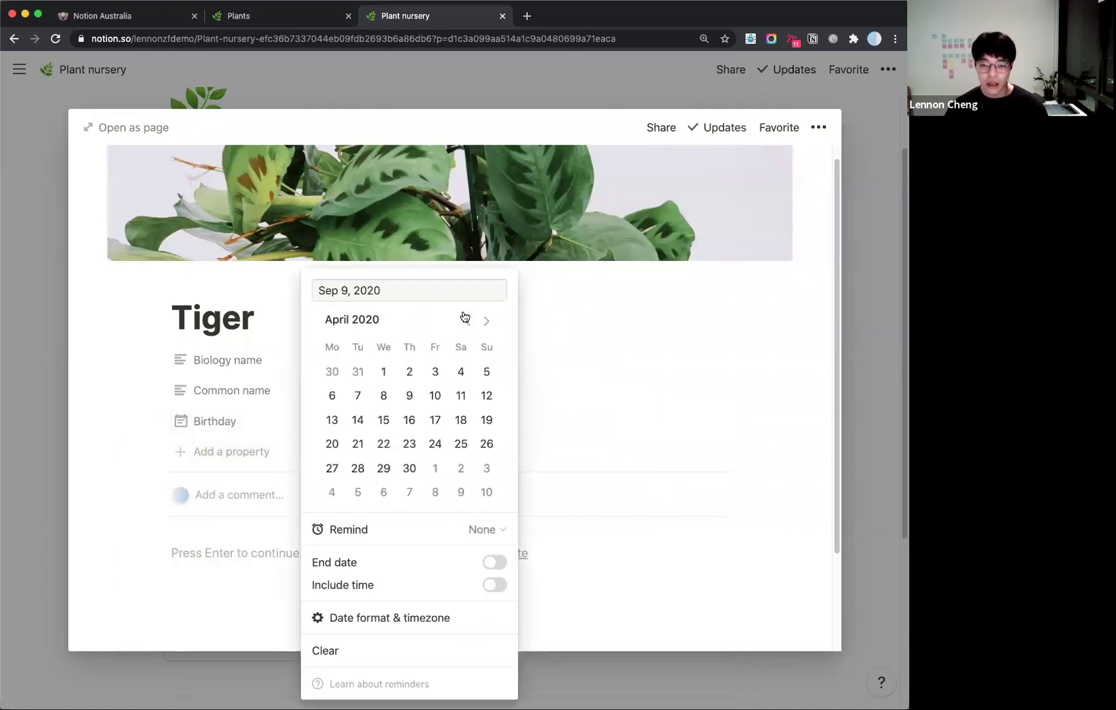
click(465, 319)
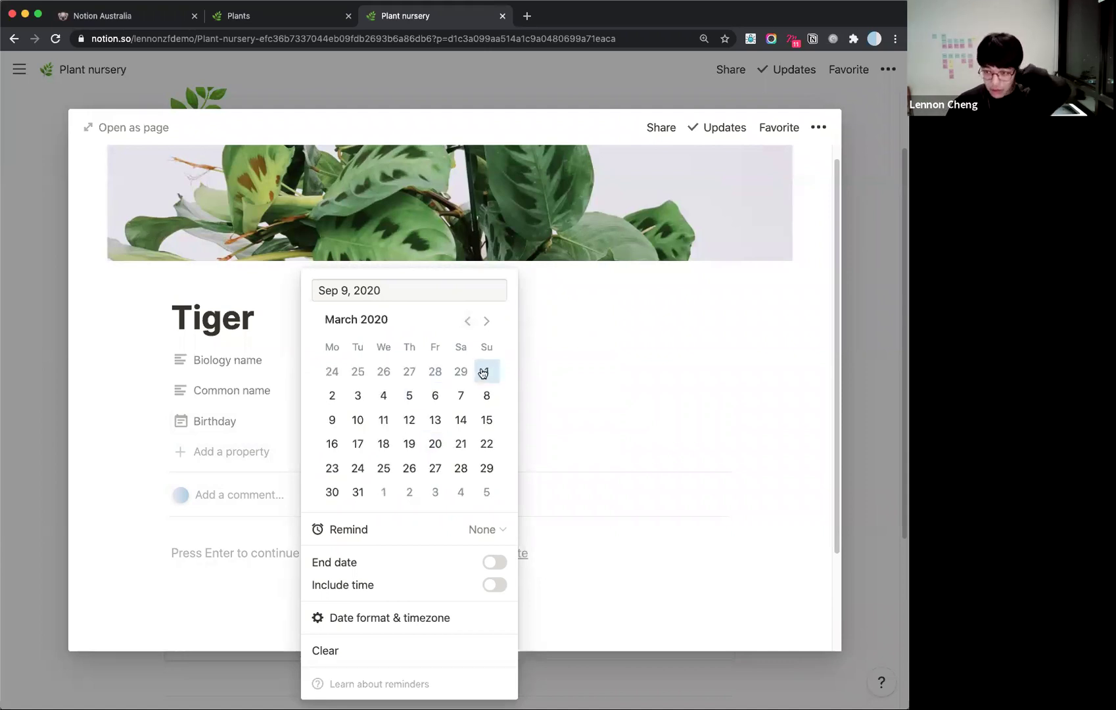
click(383, 396)
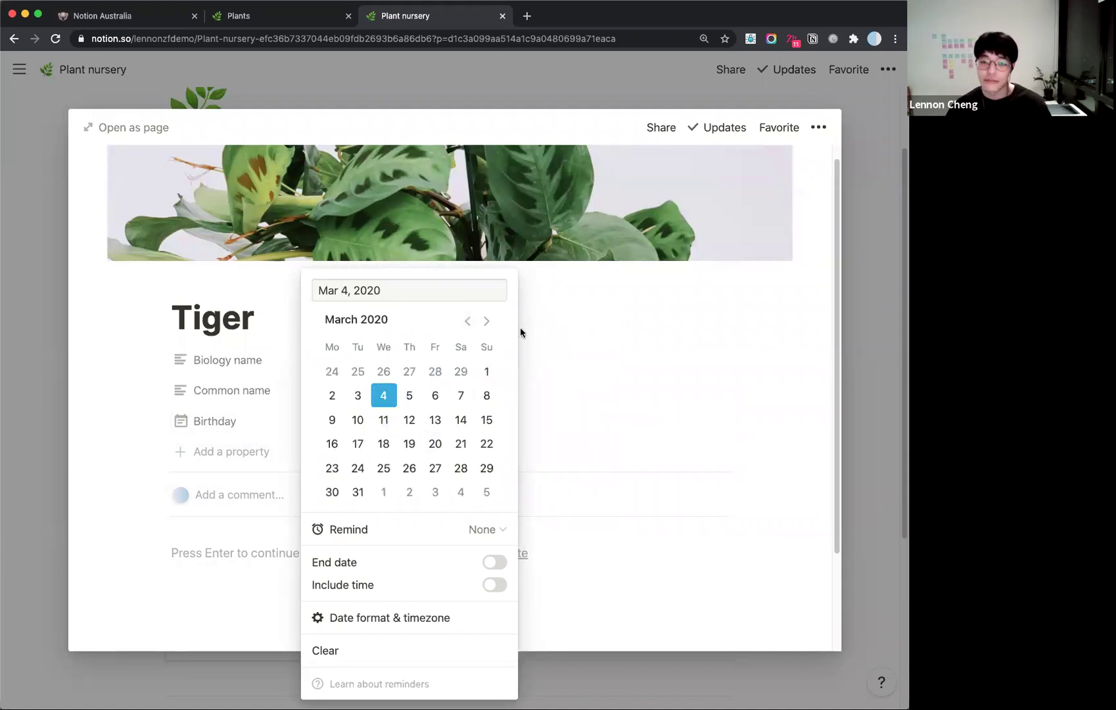
click(591, 311)
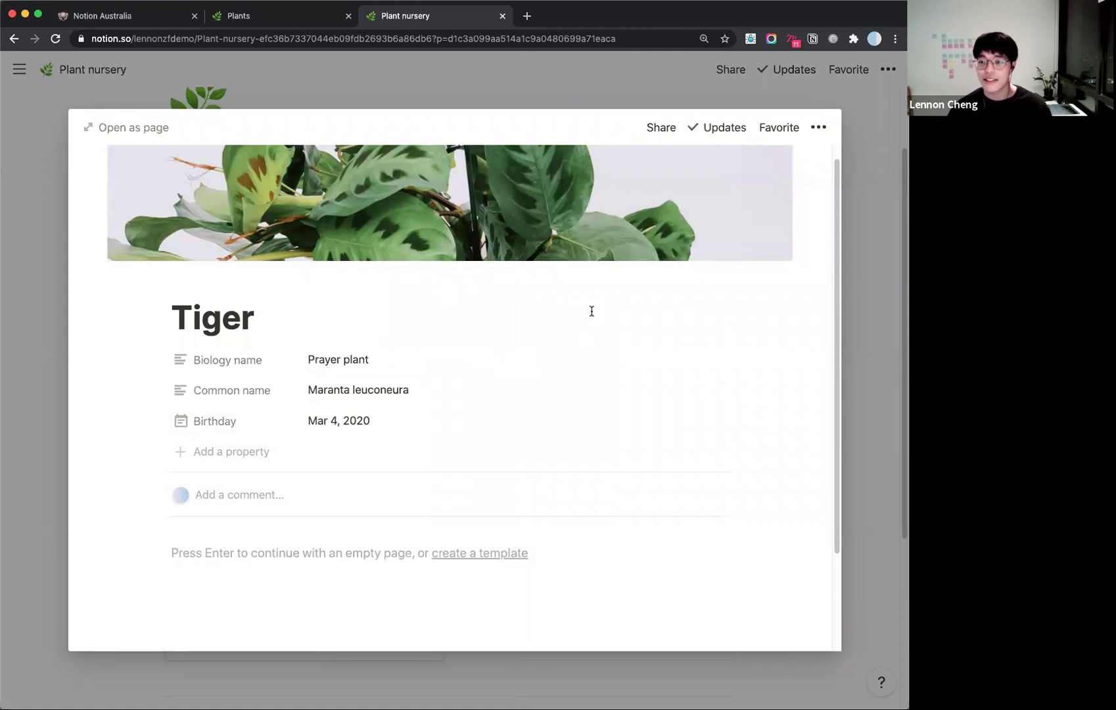
Add a new property to the Tiger page and set its type to Formula.
click(226, 454)
click(355, 451)
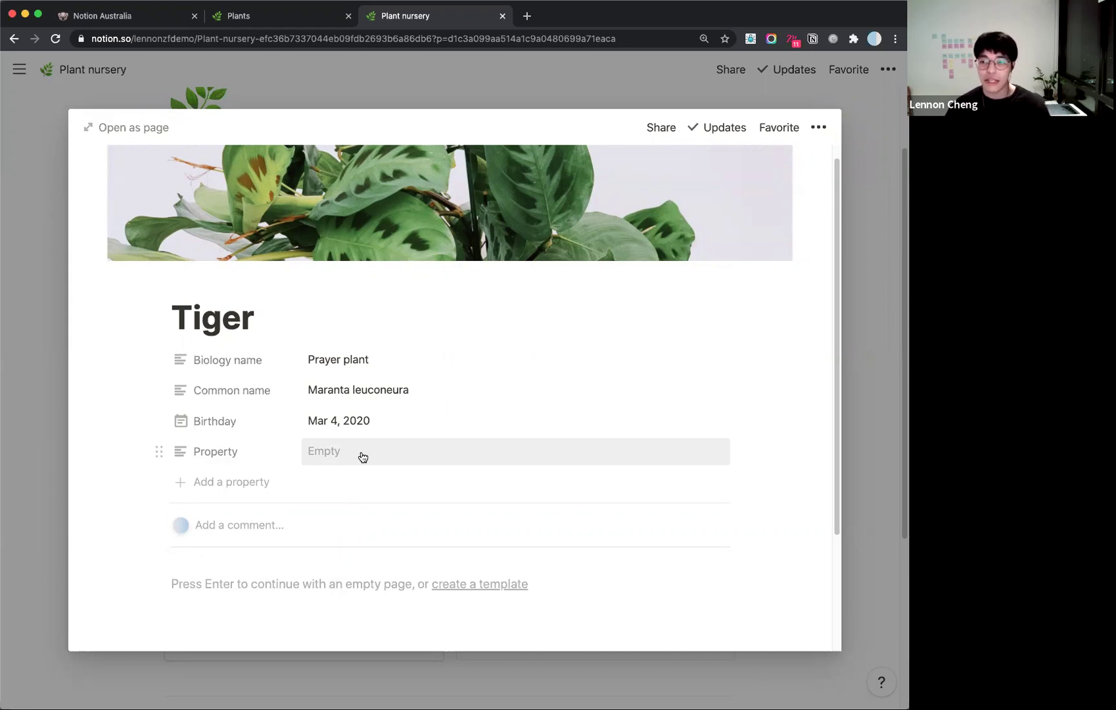
click(220, 453)
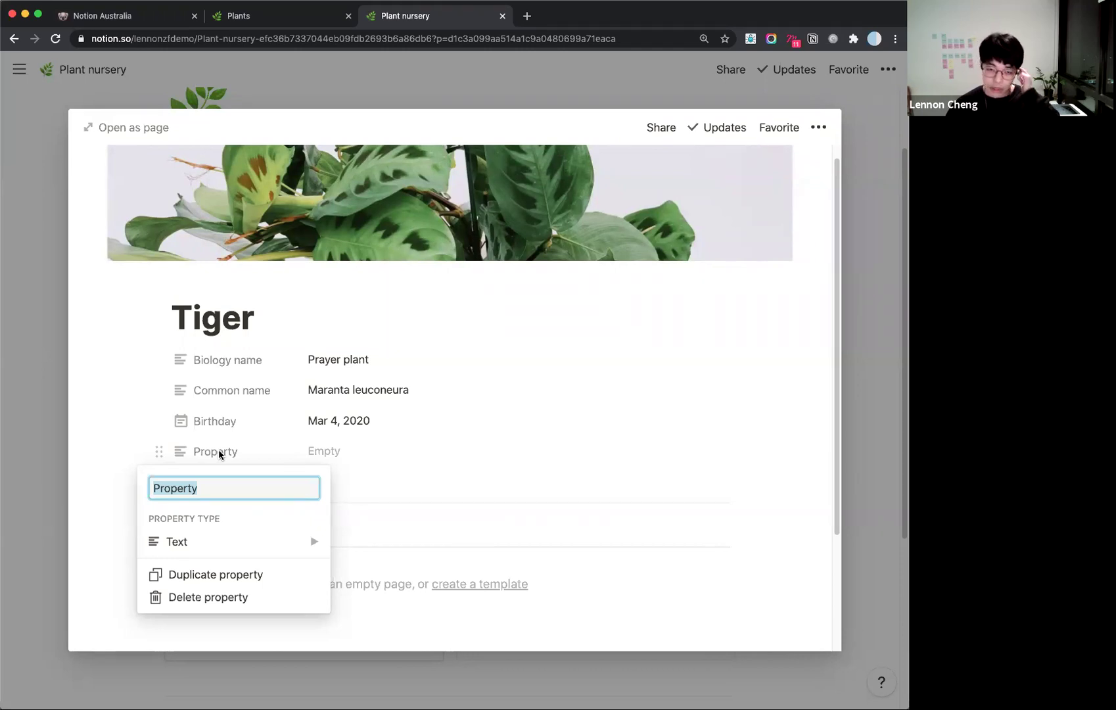
mouse_move(239, 540)
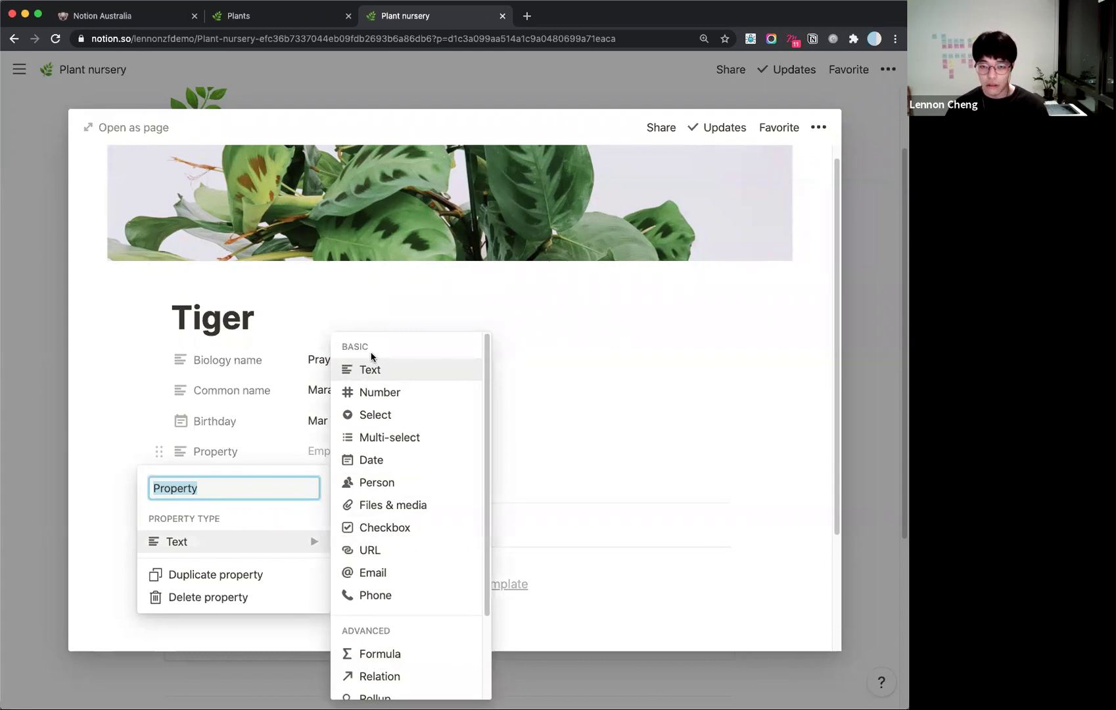
scroll(395, 533, down, 1)
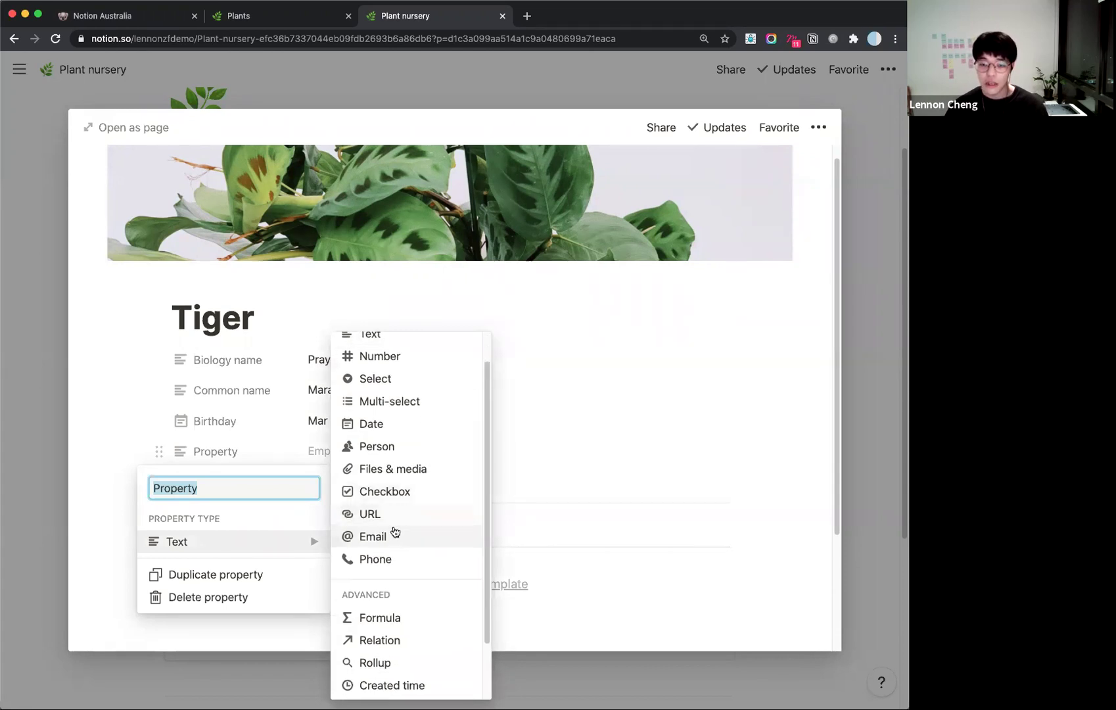
scroll(396, 532, down, 2)
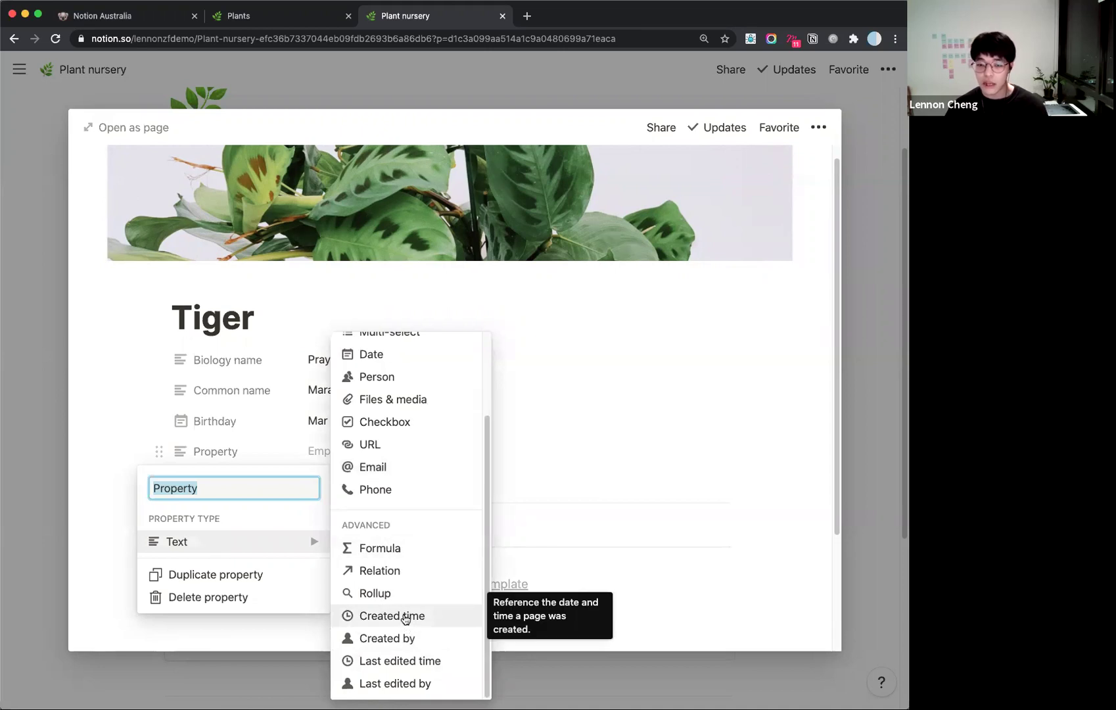
click(388, 554)
Rename the new formula property as (Auto) Stayed for.
click(228, 452)
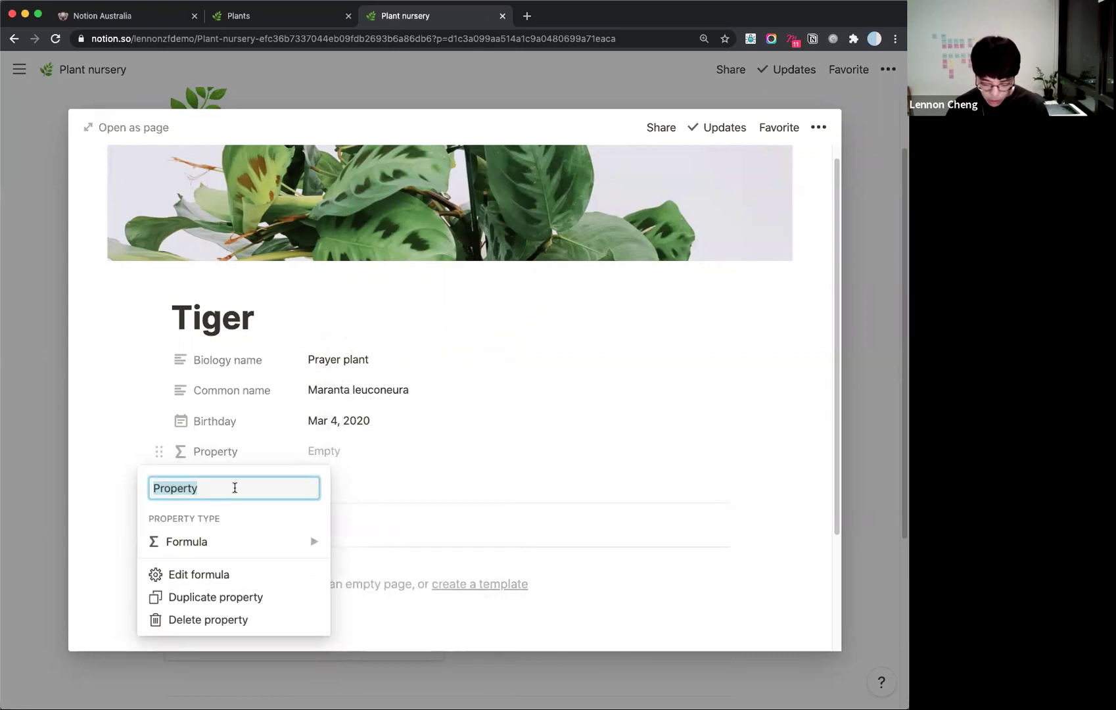
text(Stayed)
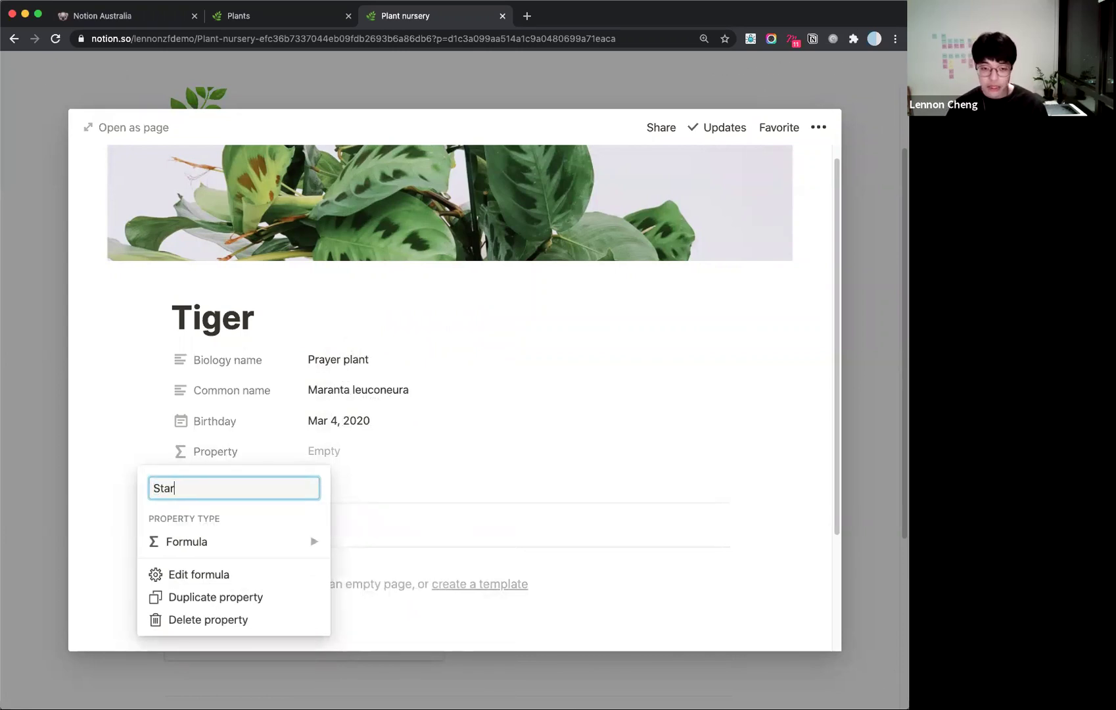
text( for)
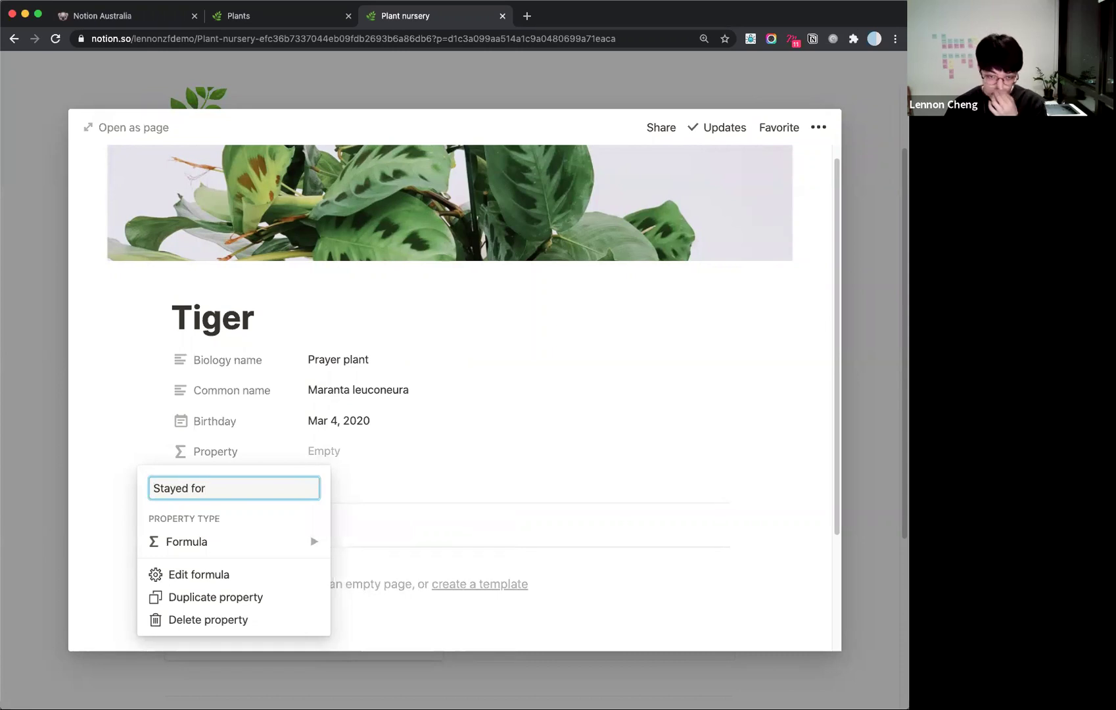
text(())
key(Left)
text(Auto)
key(Right)
key(Return)
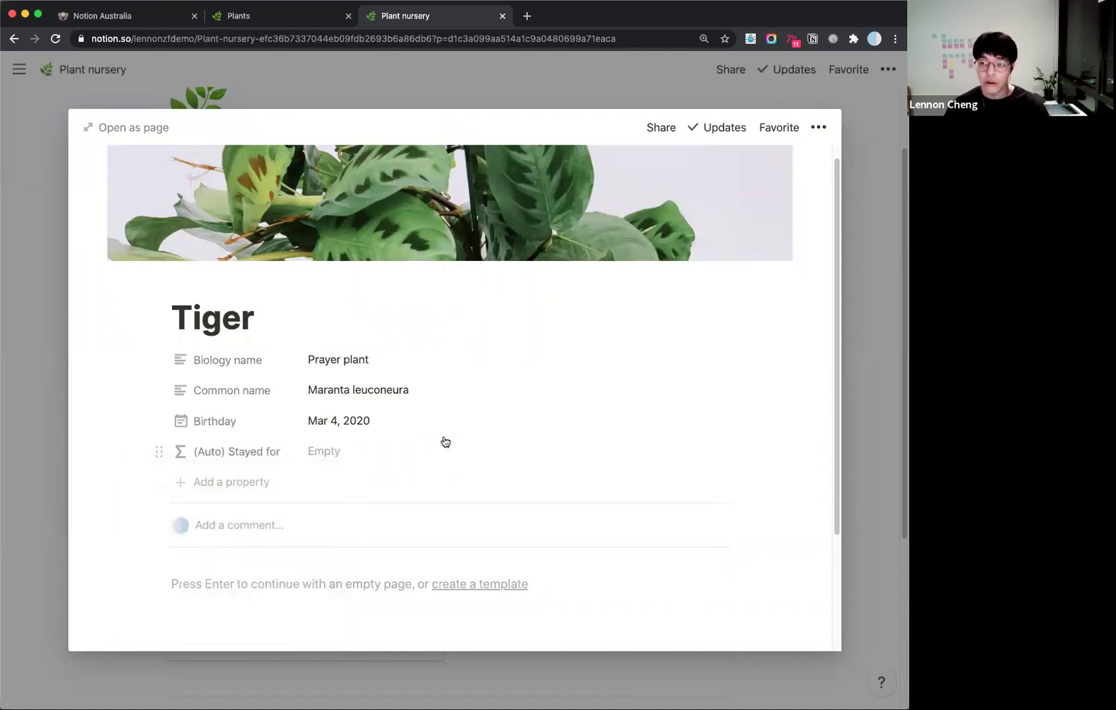
Open the formula editor for (Auto) Stayed for and examine the available properties, constants and operators with their syntax.
click(355, 450)
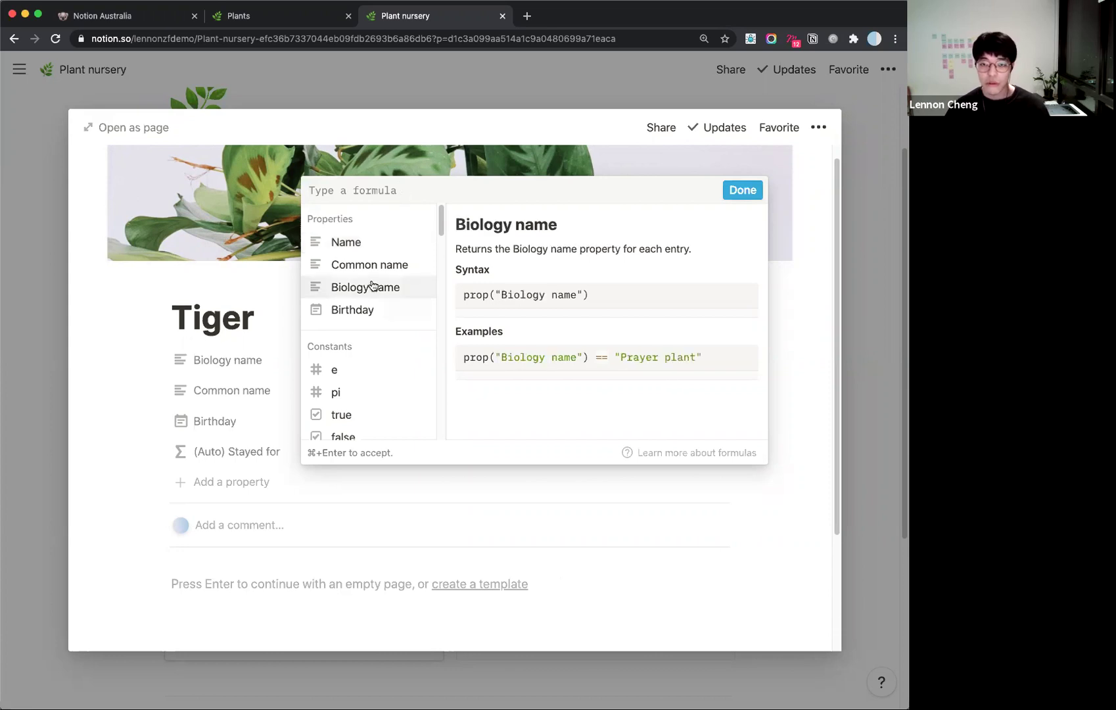
scroll(378, 284, down, 5)
scroll(378, 281, up, 5)
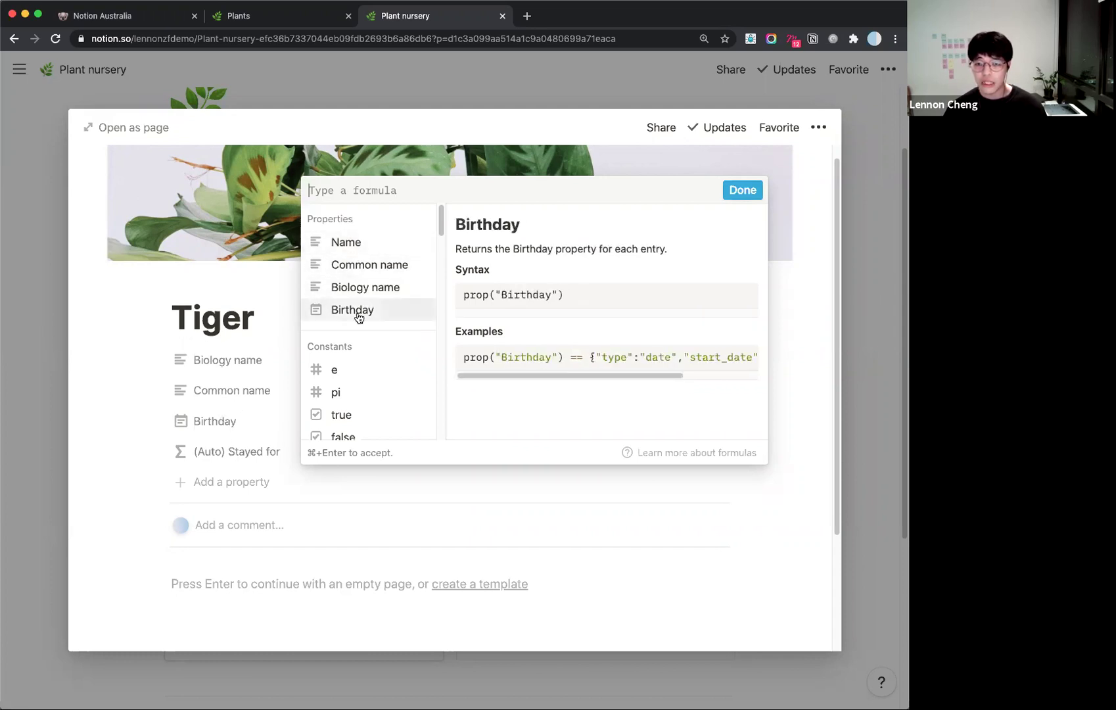
scroll(375, 311, down, 2)
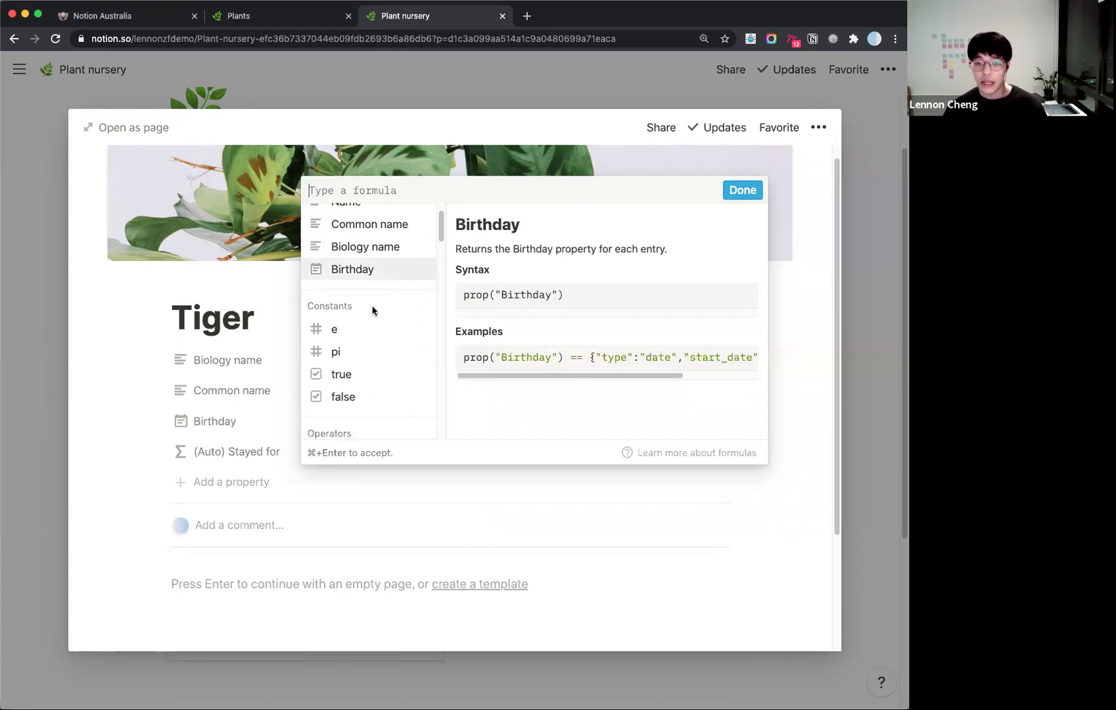
scroll(372, 310, down, 4)
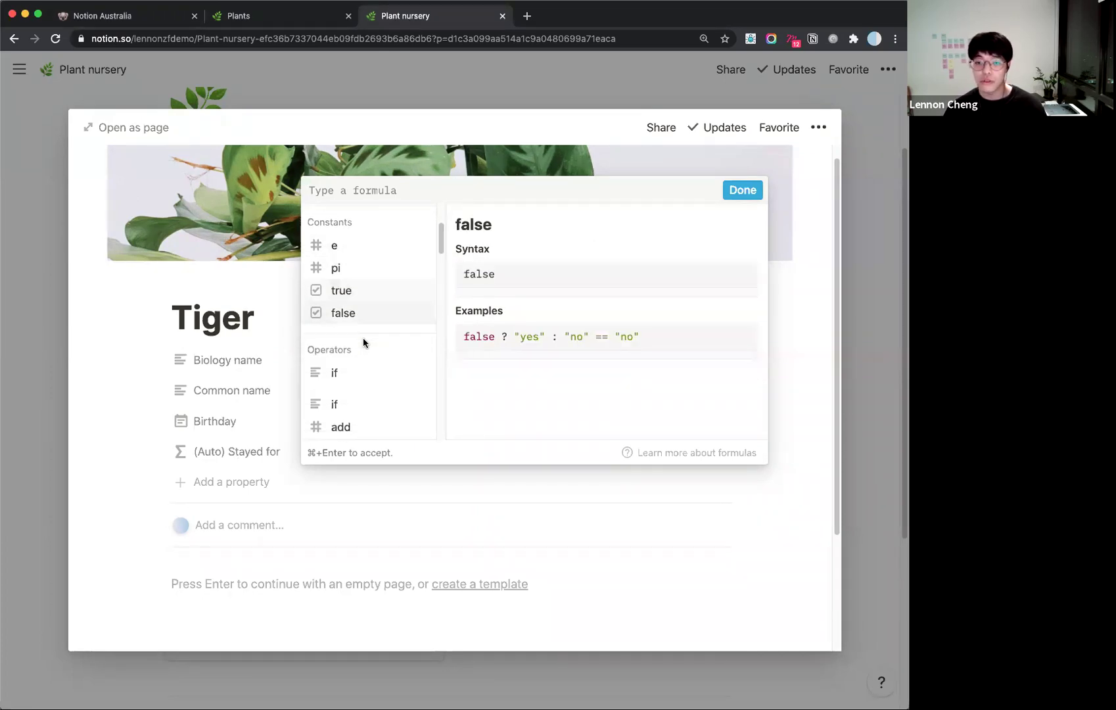
scroll(363, 335, down, 5)
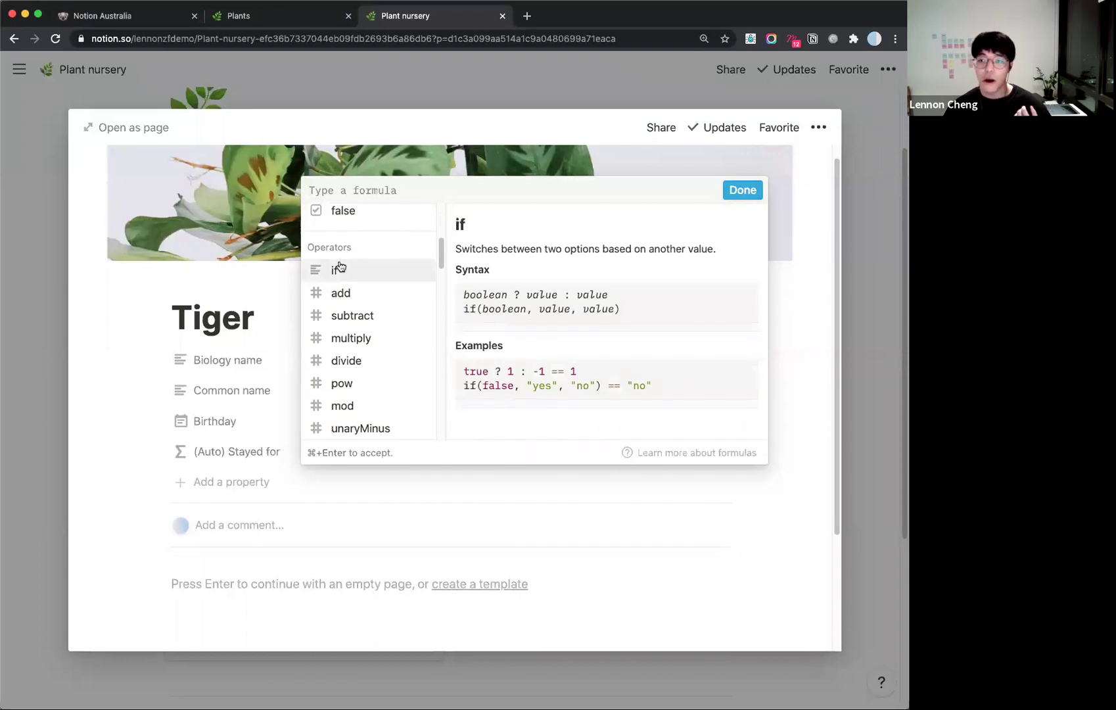
scroll(340, 266, down, 1)
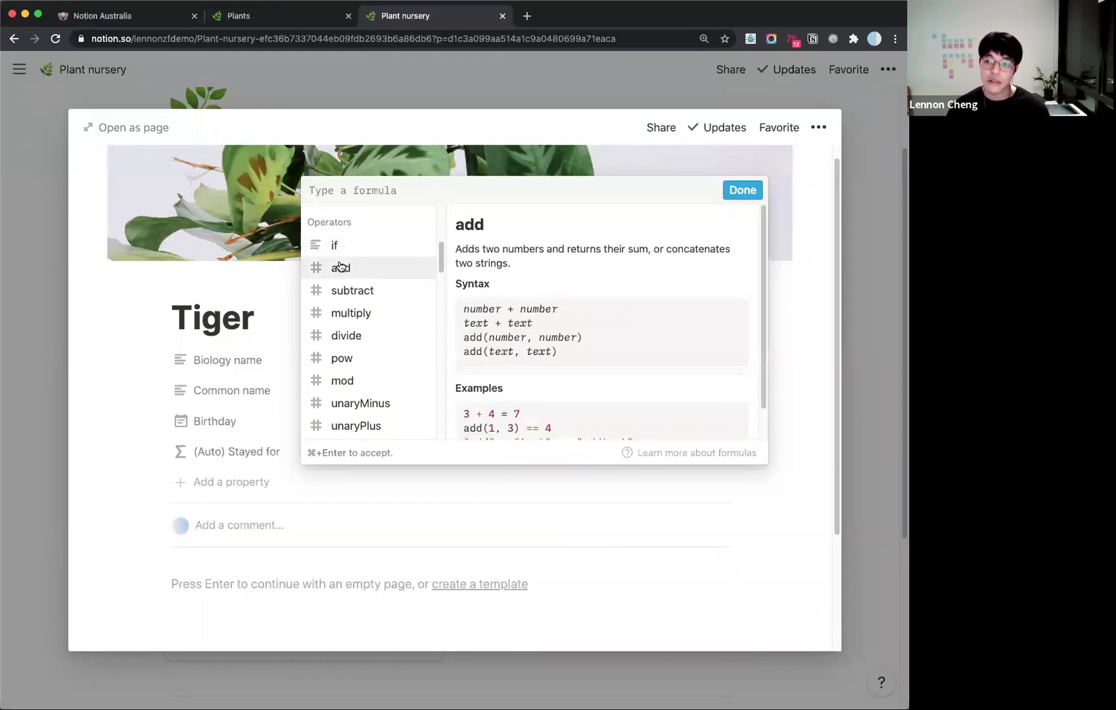
scroll(341, 266, down, 5)
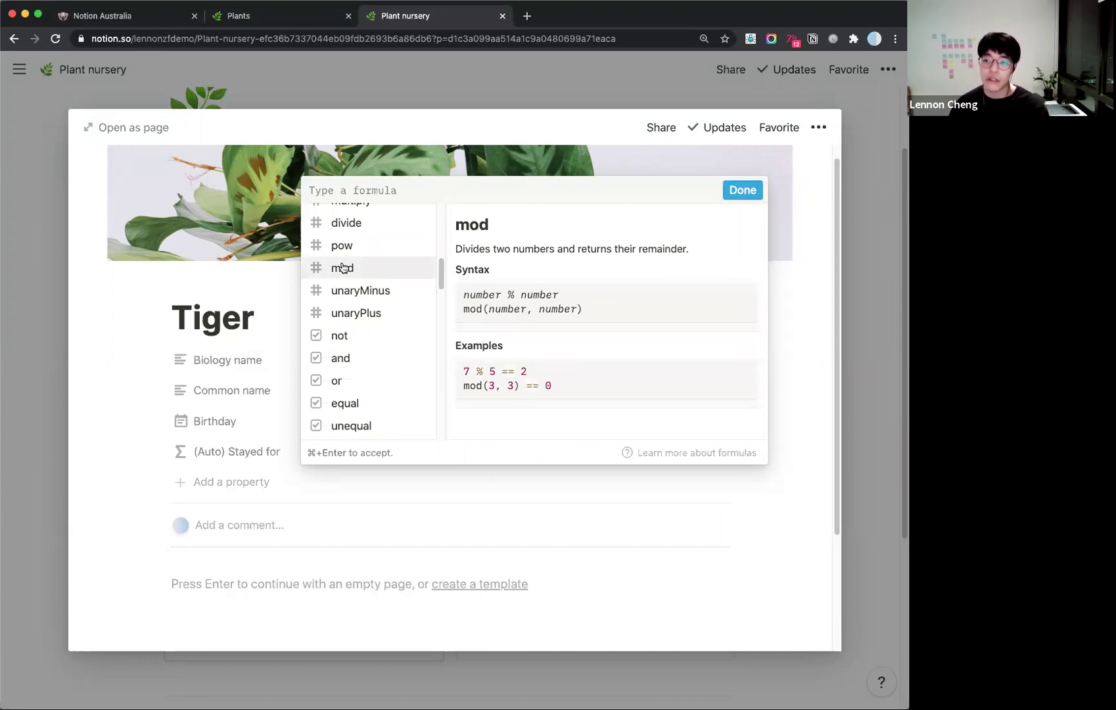
scroll(342, 267, up, 8)
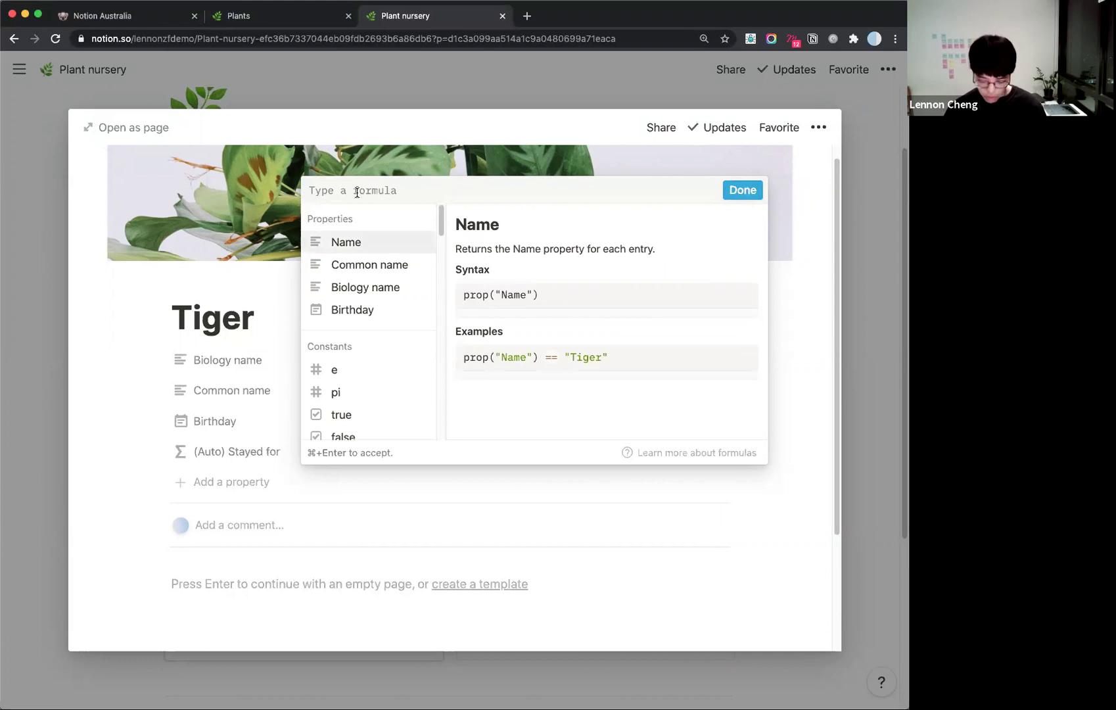
Search the formula functions for "bew", review the dateBetween syntax and insert dateBetween into the formula.
text(bew)
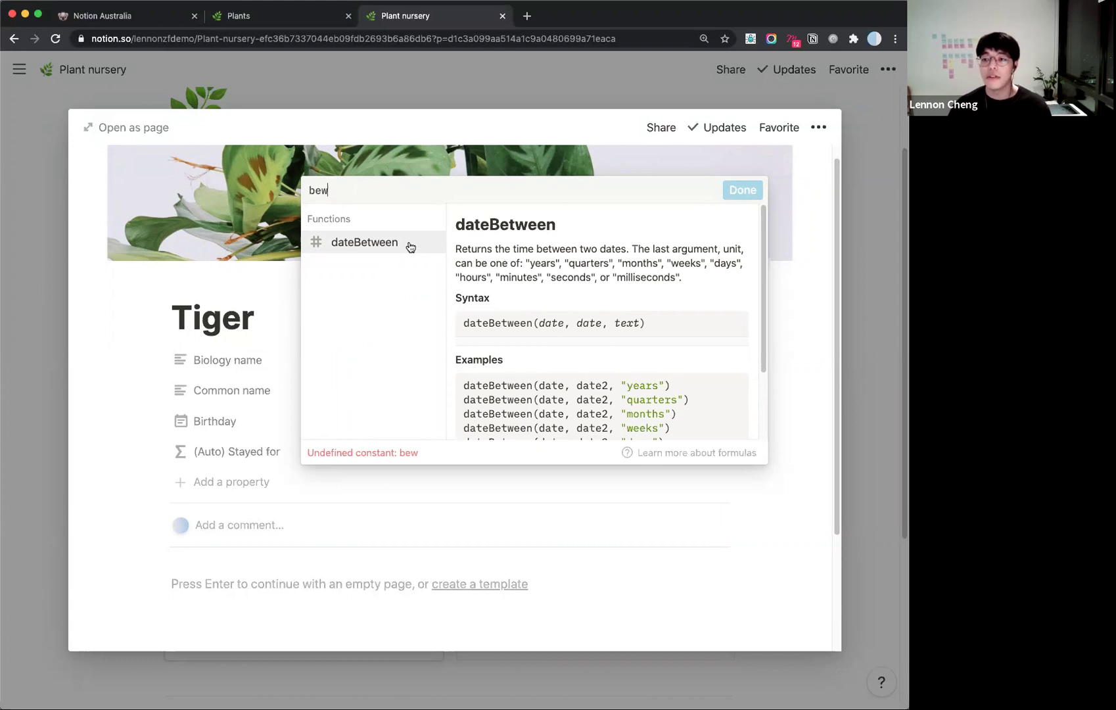
scroll(552, 281, down, 1)
scroll(498, 278, up, 1)
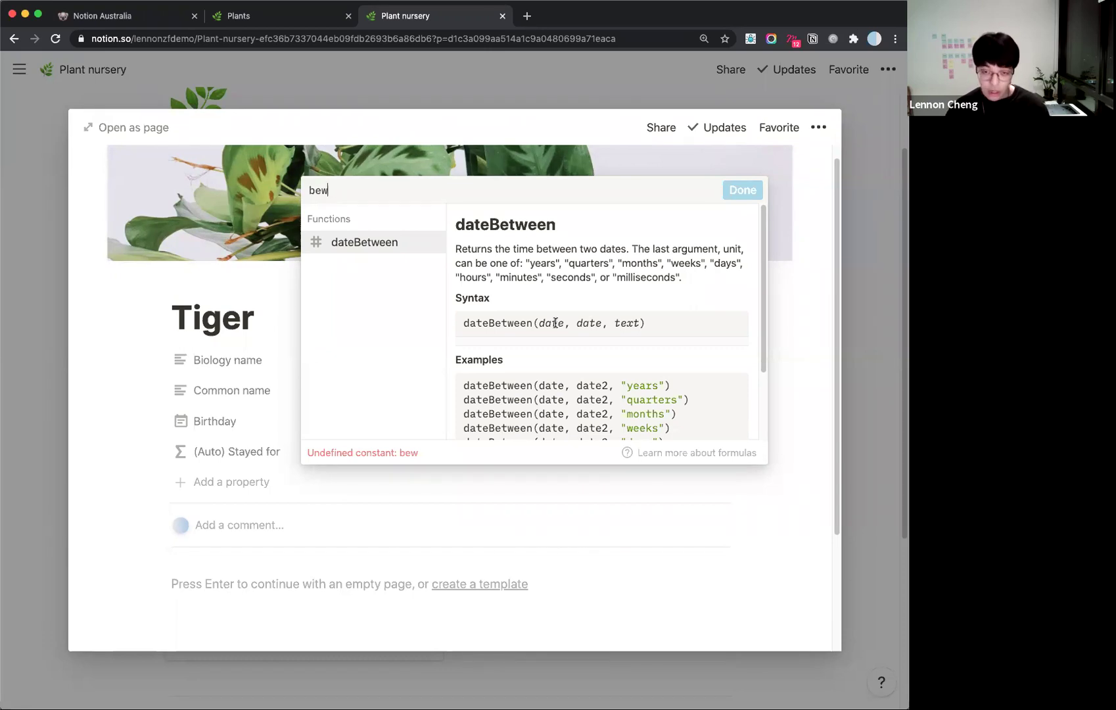
click(403, 242)
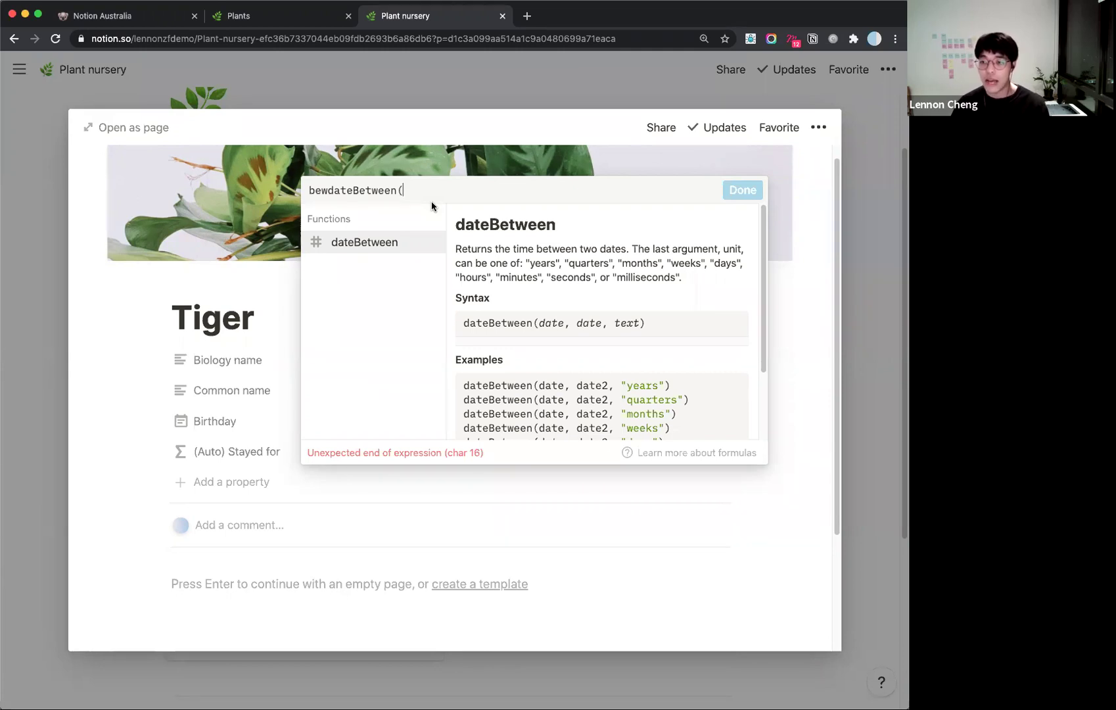
Complete the dateBetween arguments with now(), the Birthday property and "days", and close the parenthesis.
text(now)
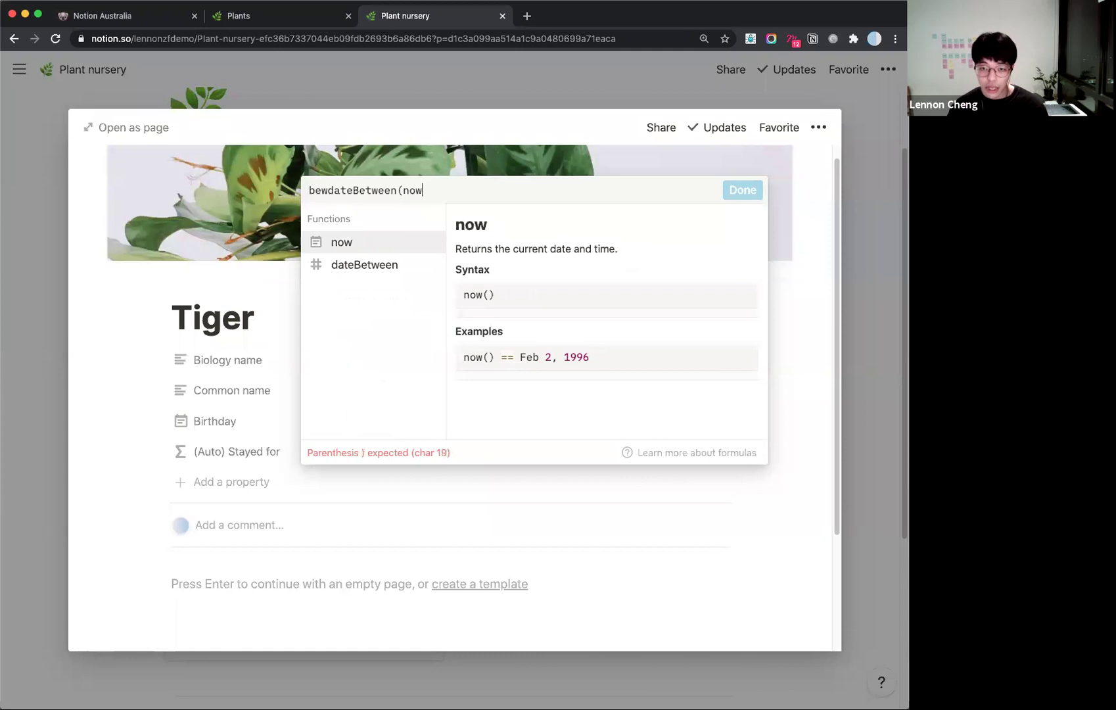
text(())
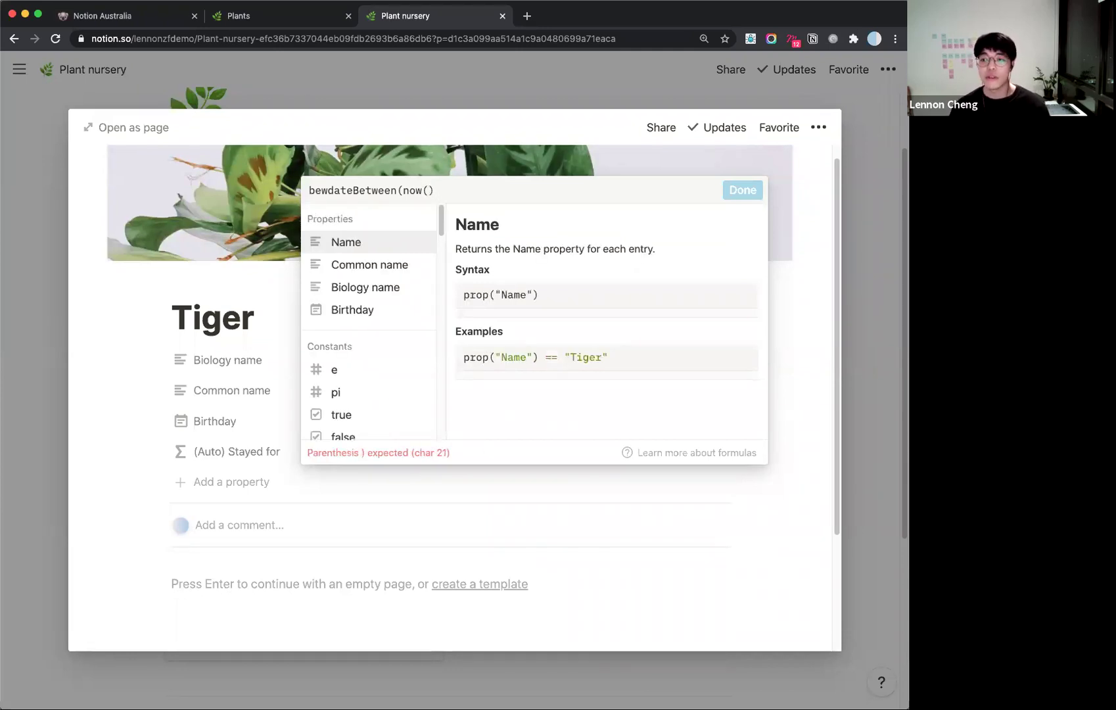
text(,)
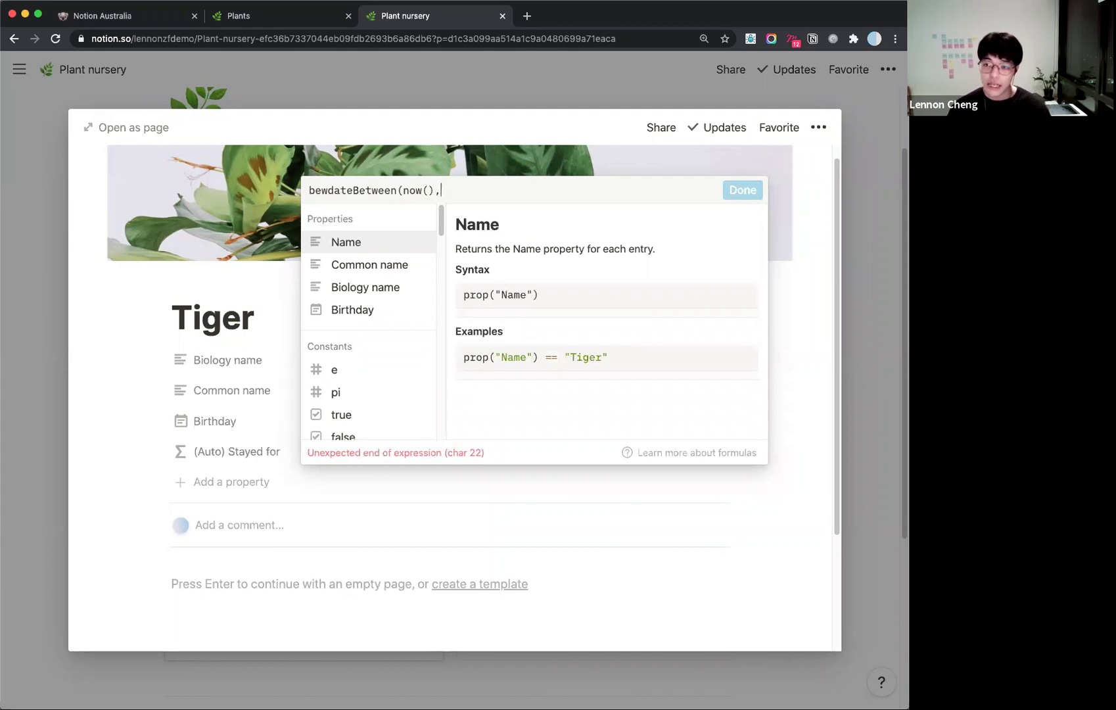
click(345, 308)
text(,""days)
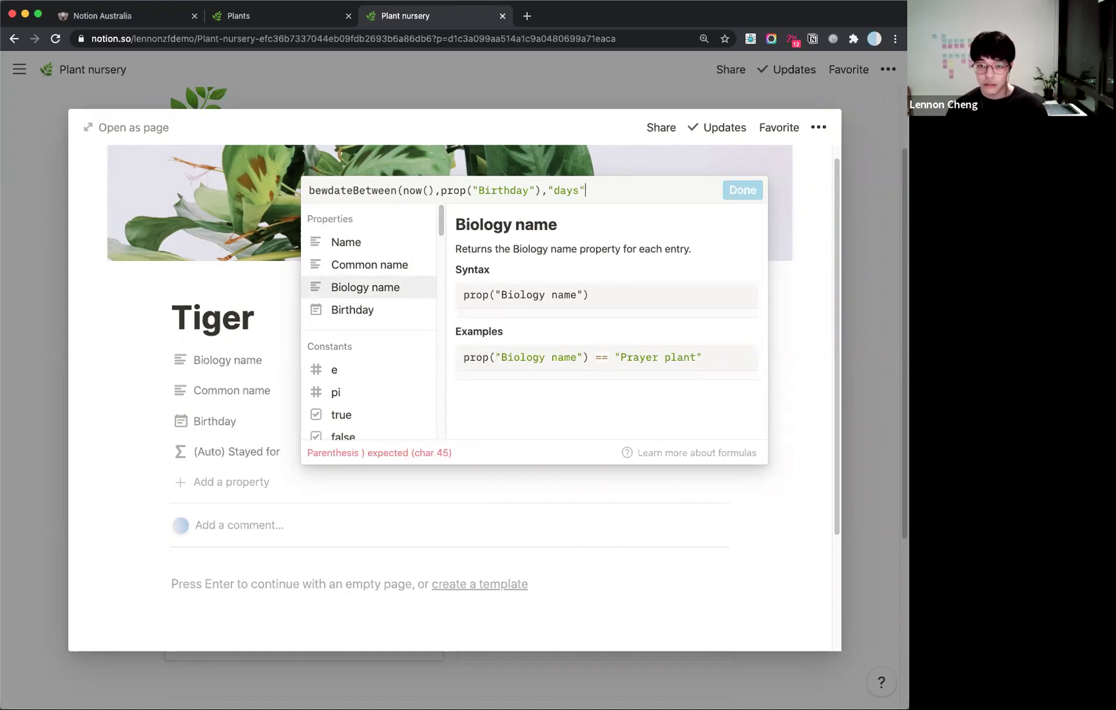
text())
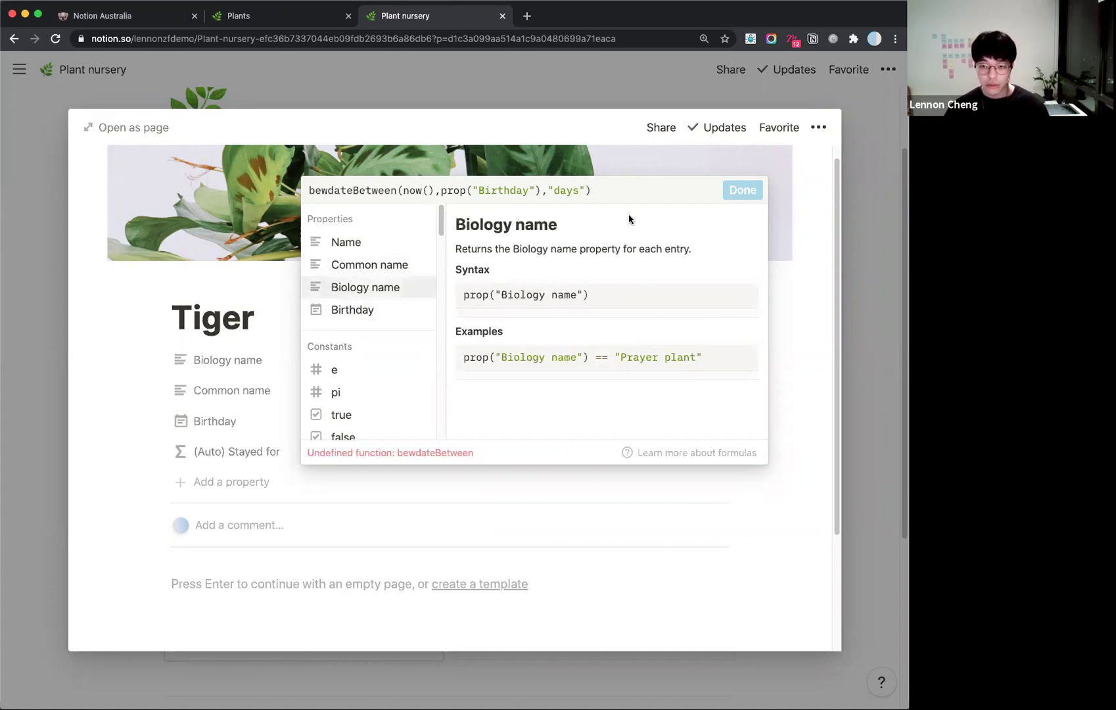
Delete the stray "bew" in front of dateBetween, then save the formula and close the Tiger page.
click(393, 189)
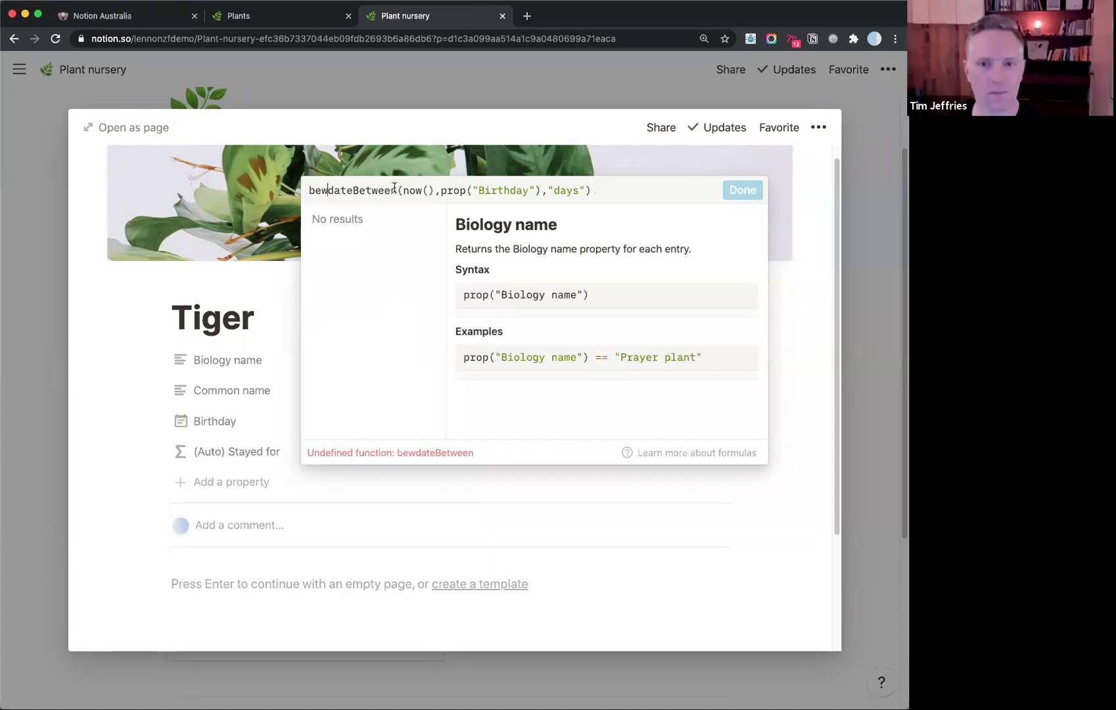
key(BackSpace)
key(BackSpace)
key(BackSpace)
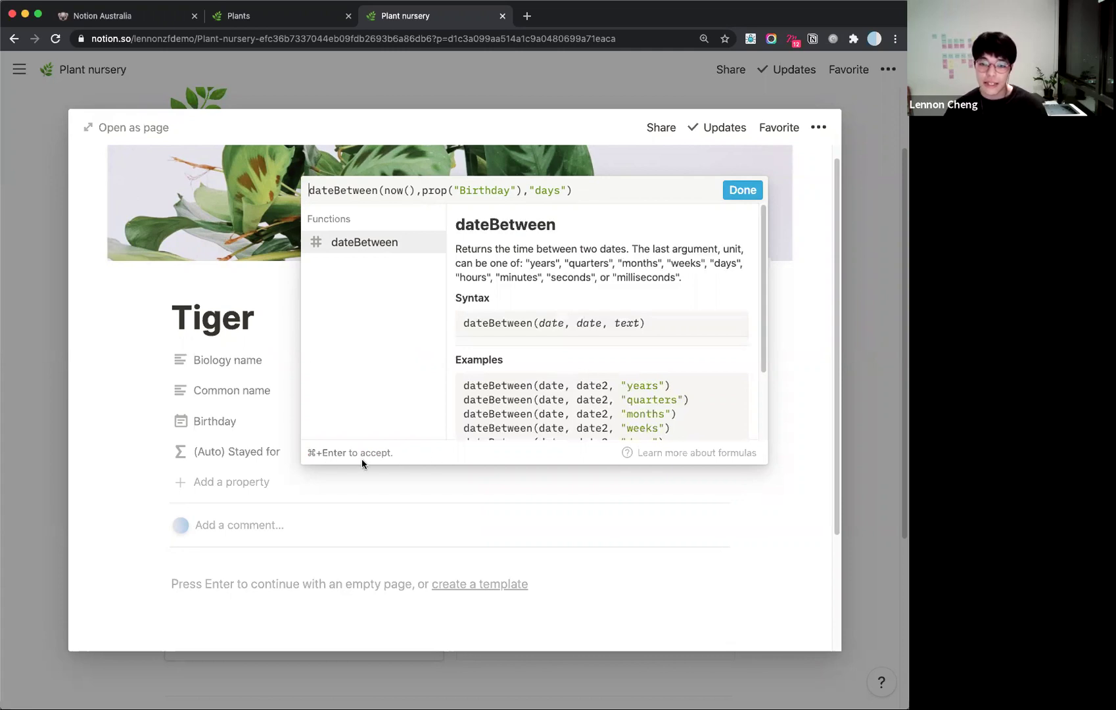
click(742, 190)
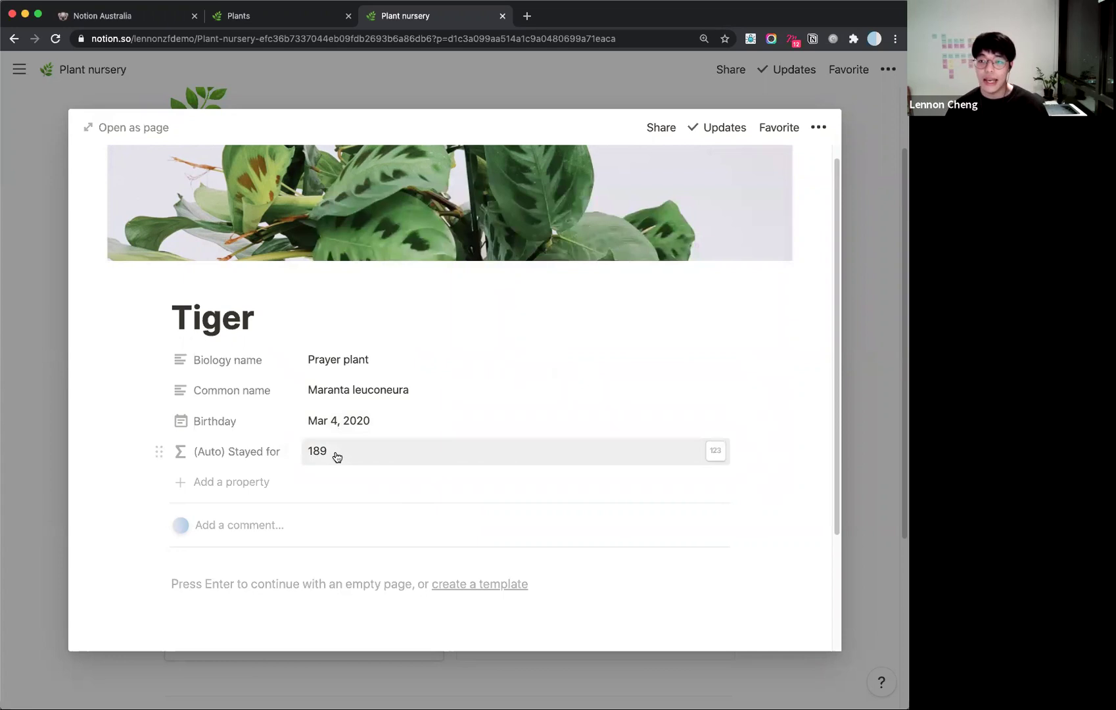
click(529, 73)
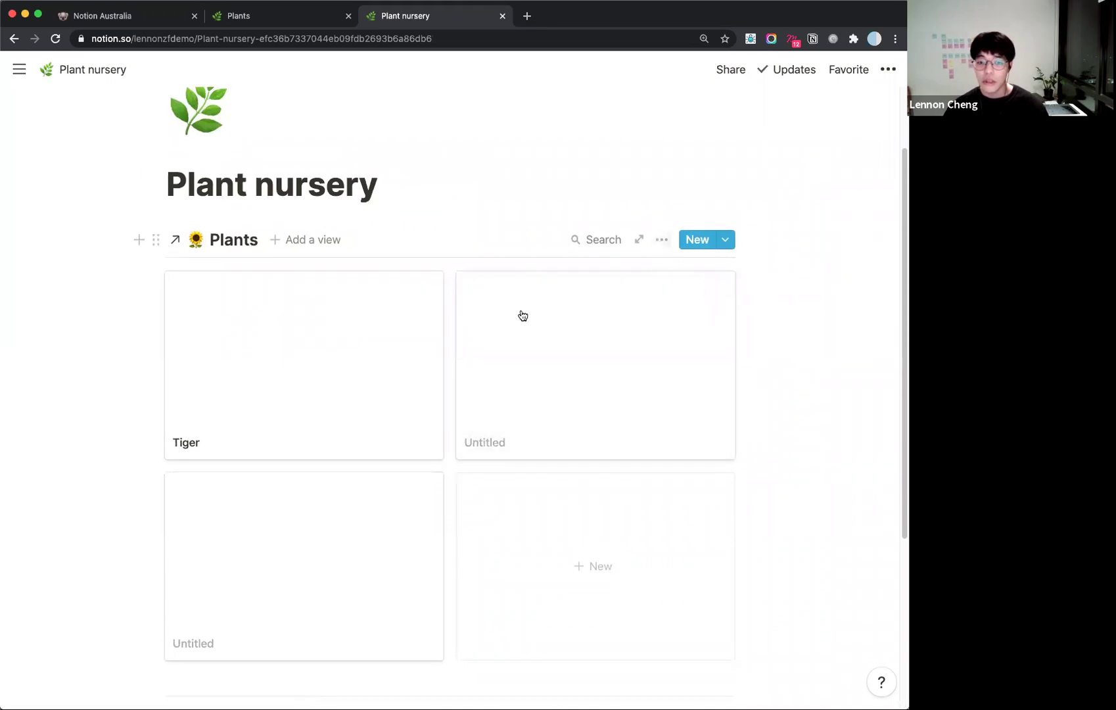
Check the finished Plants example's cards, then show the Common name property on the Plant nursery's Plants gallery cards.
click(242, 13)
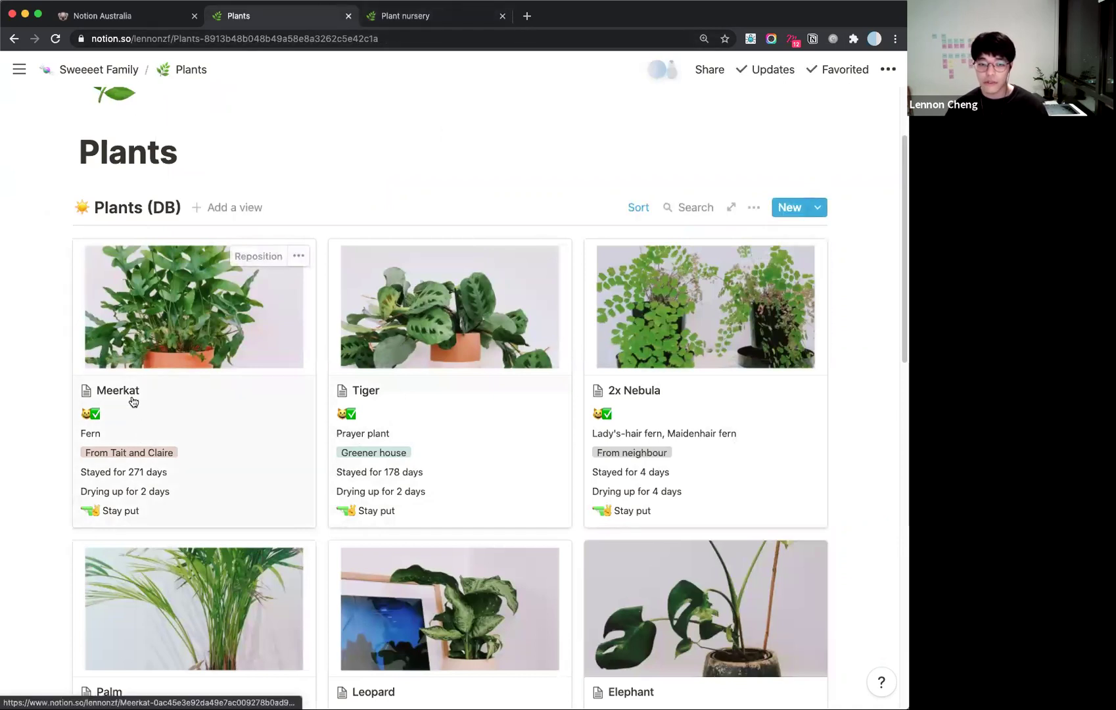
click(454, 16)
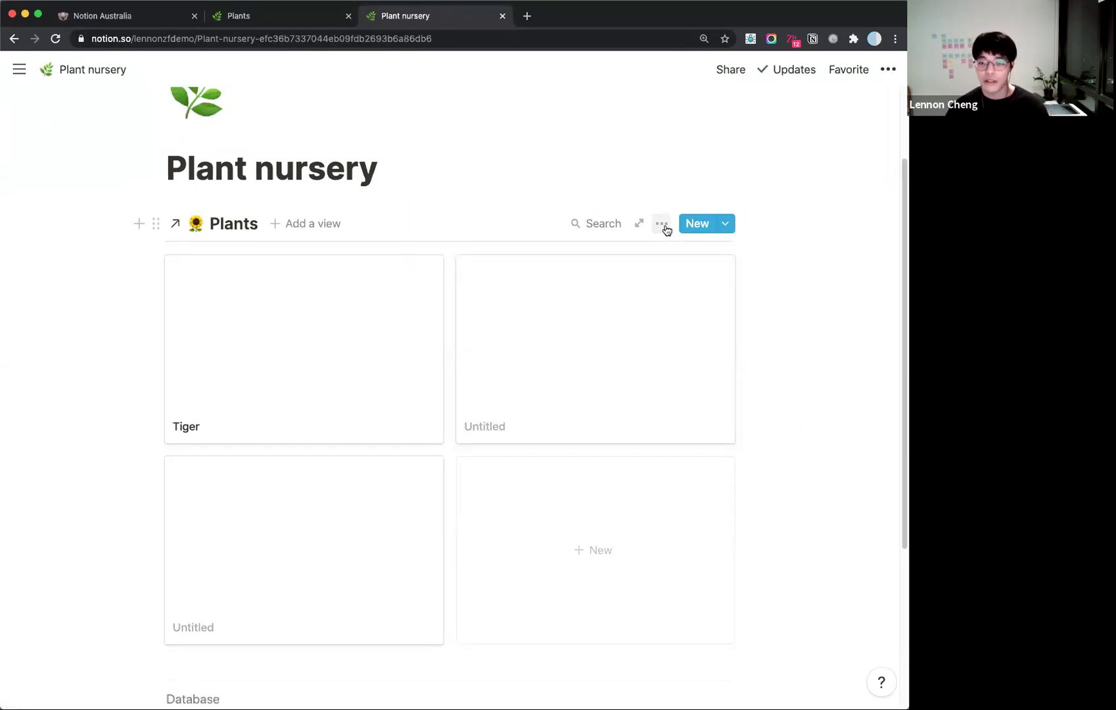
click(663, 225)
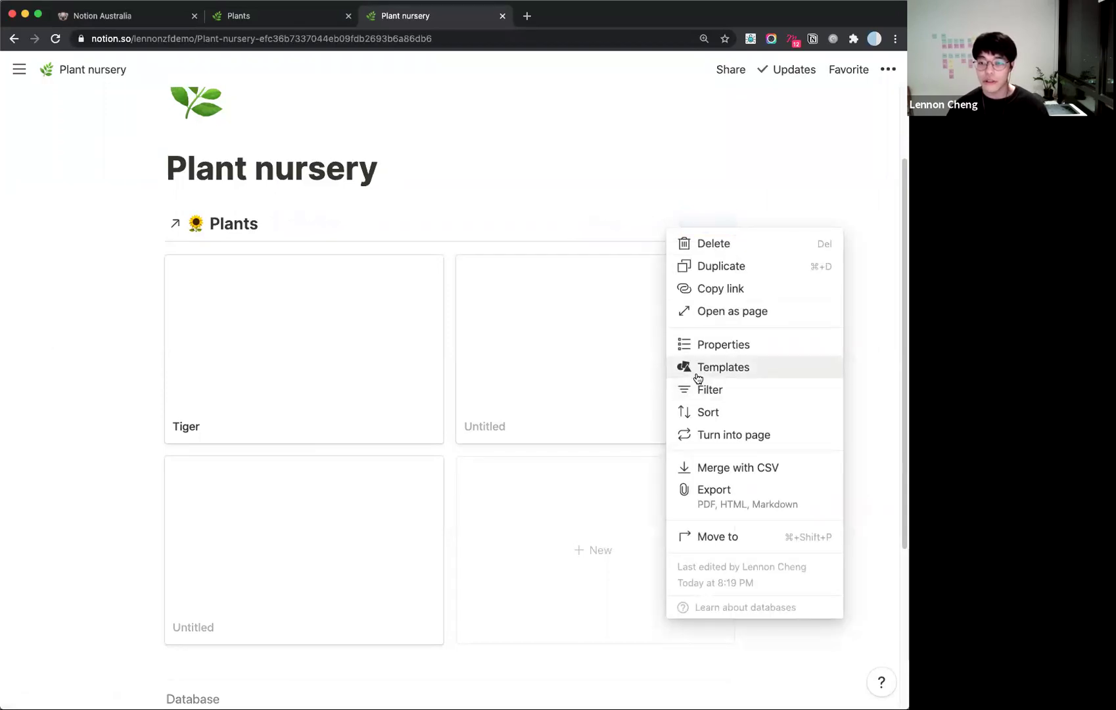
click(715, 345)
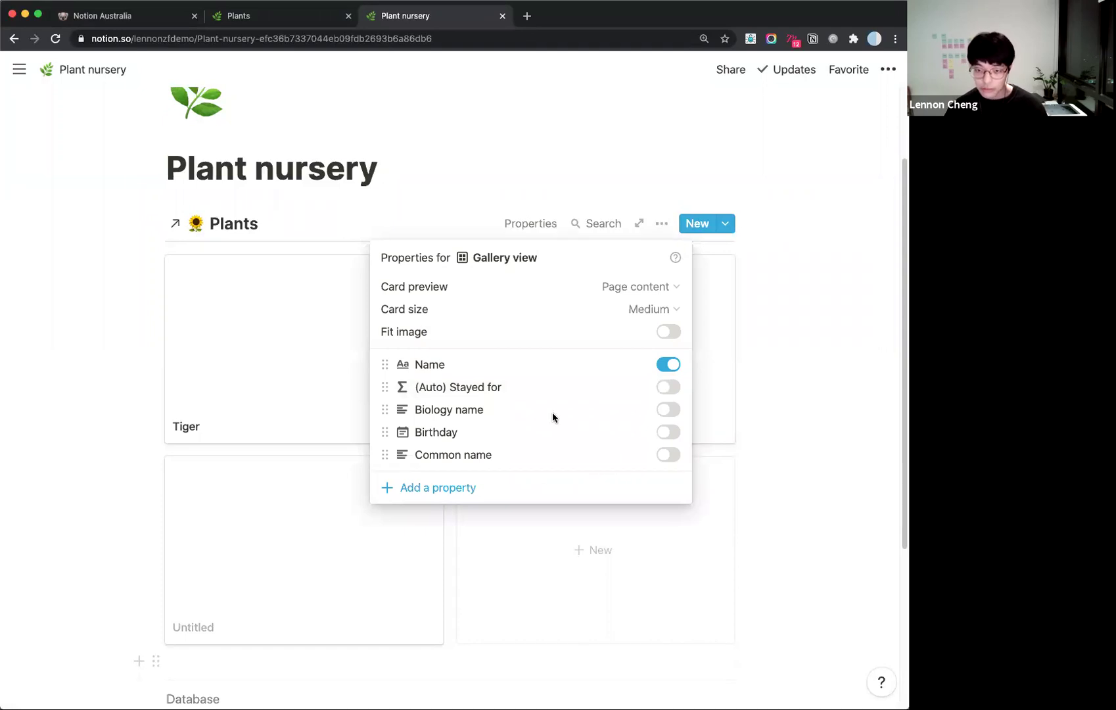
click(595, 435)
click(670, 454)
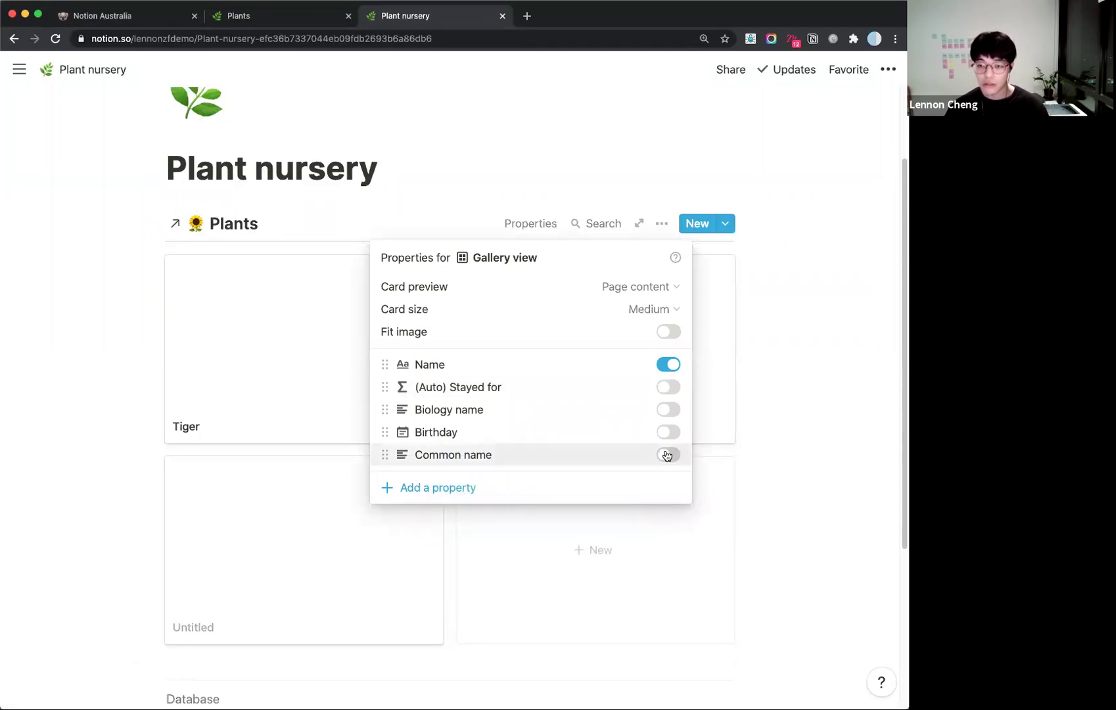
click(669, 455)
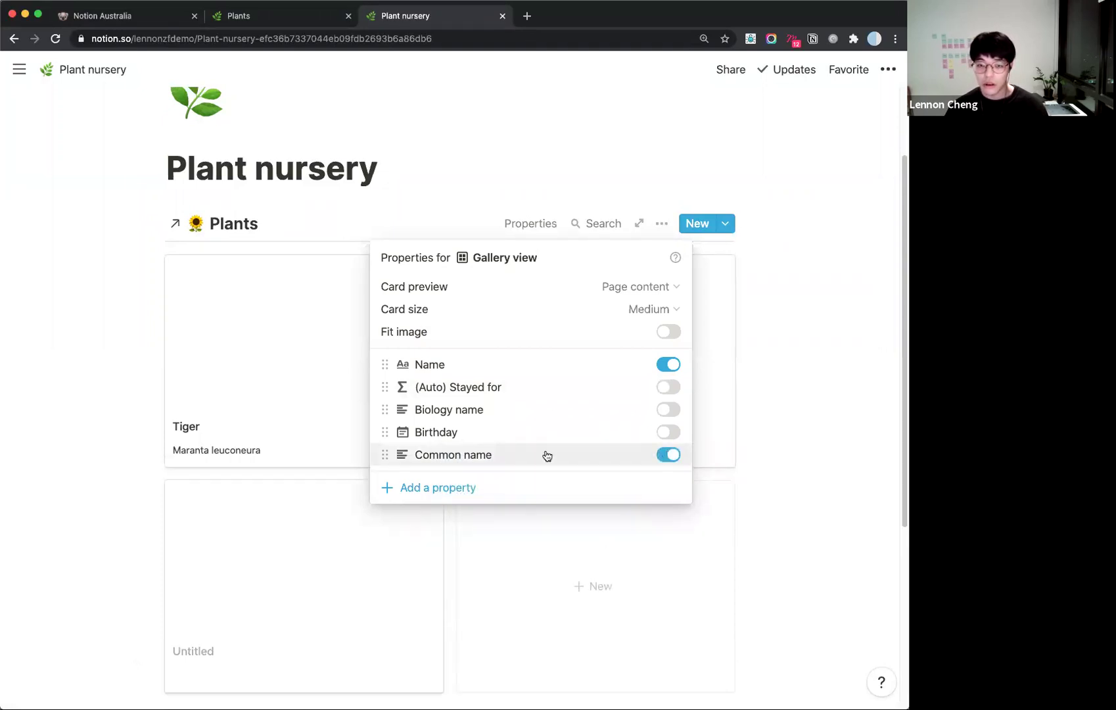
Show Biology name instead of Common name on the Plants gallery cards and set the card preview to Page cover.
click(668, 460)
click(670, 412)
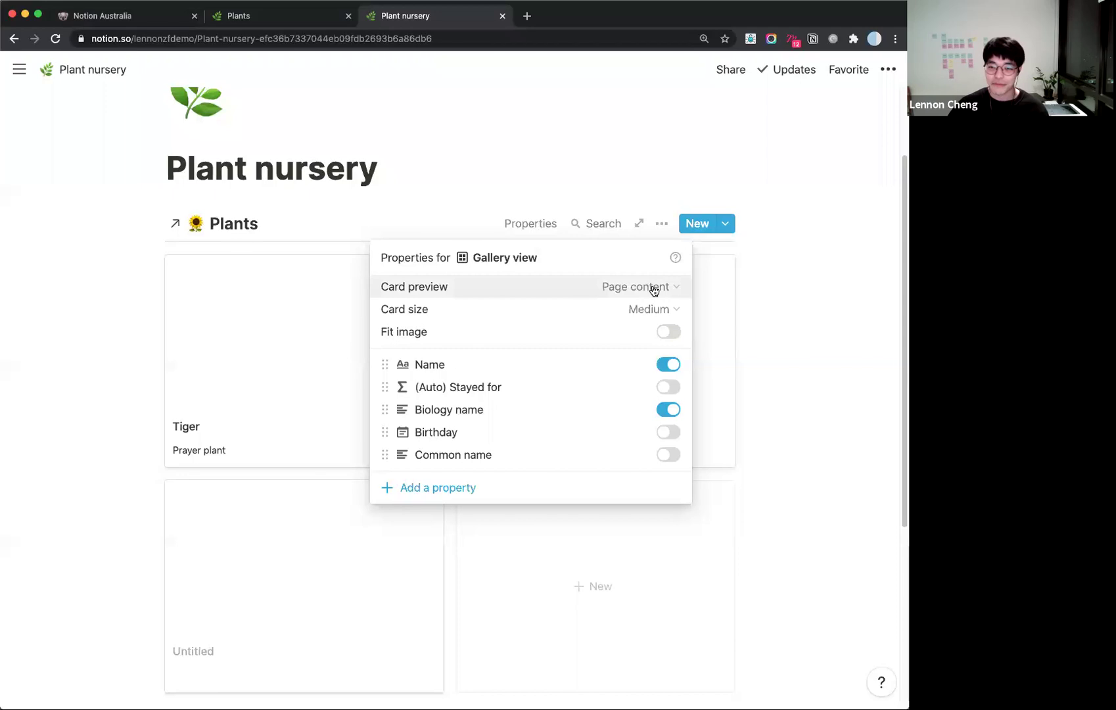
click(442, 290)
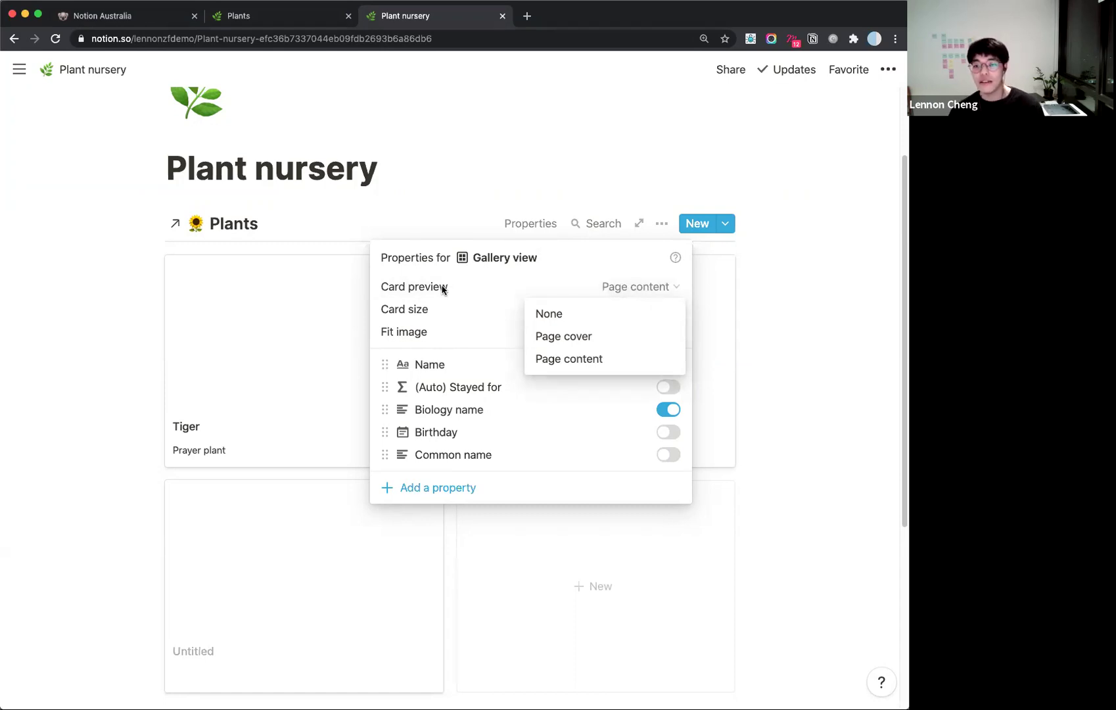
click(578, 338)
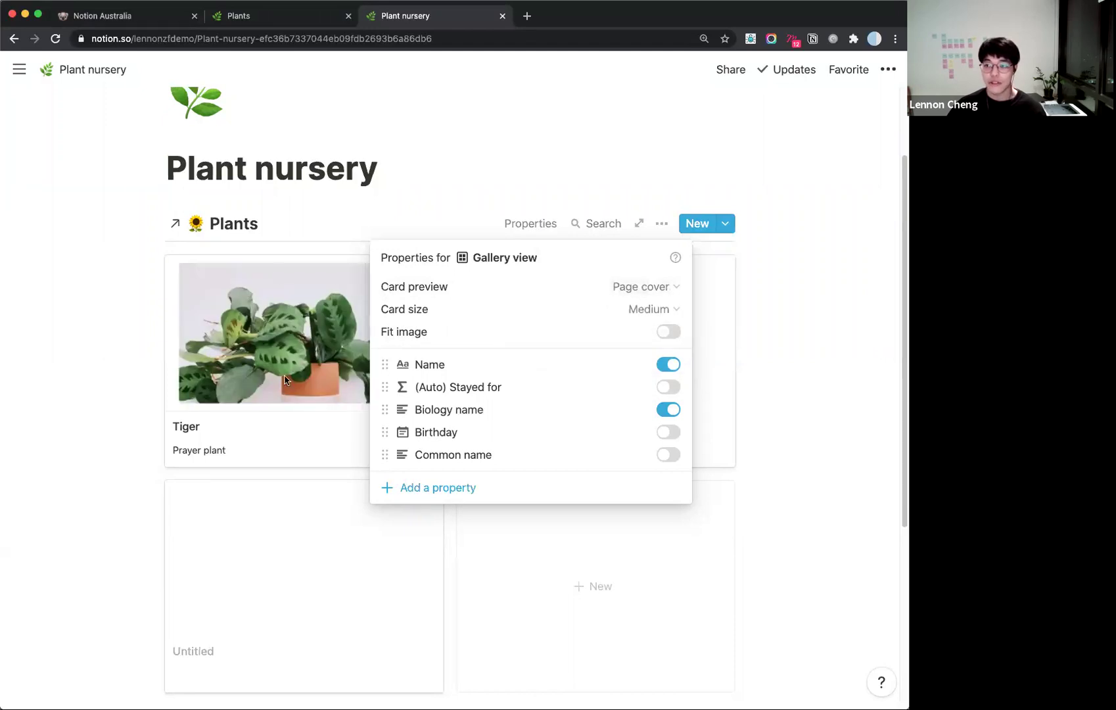
Try the Small, Large and Medium card sizes, settle on Small, and close the gallery properties.
click(605, 312)
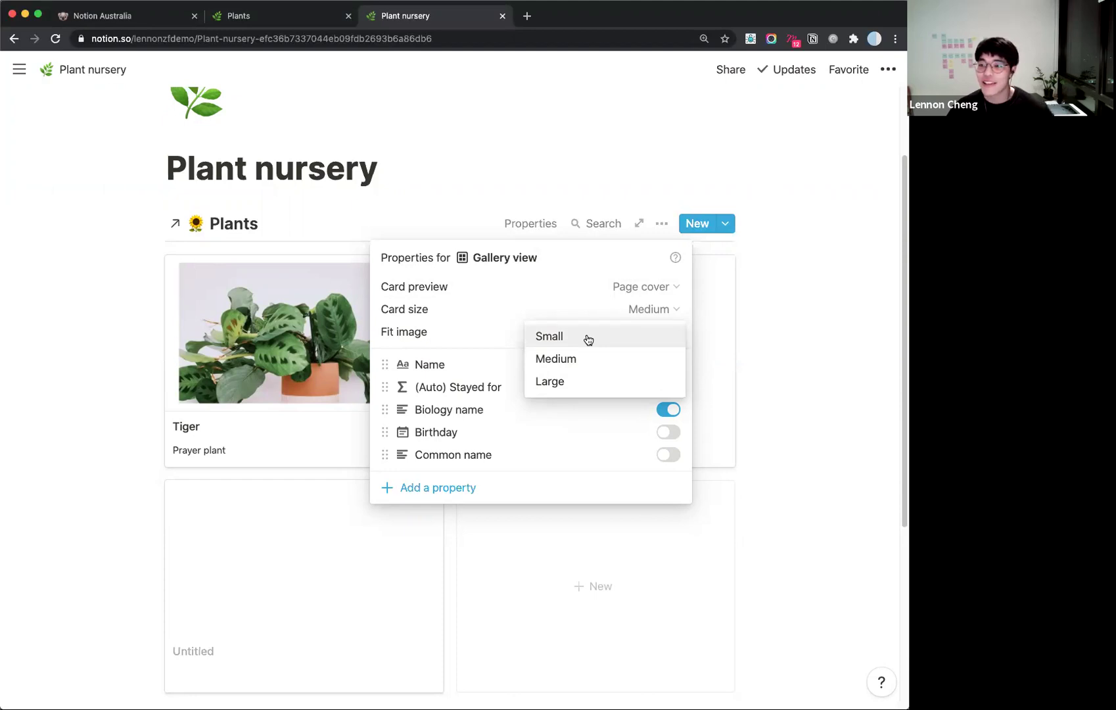
click(588, 337)
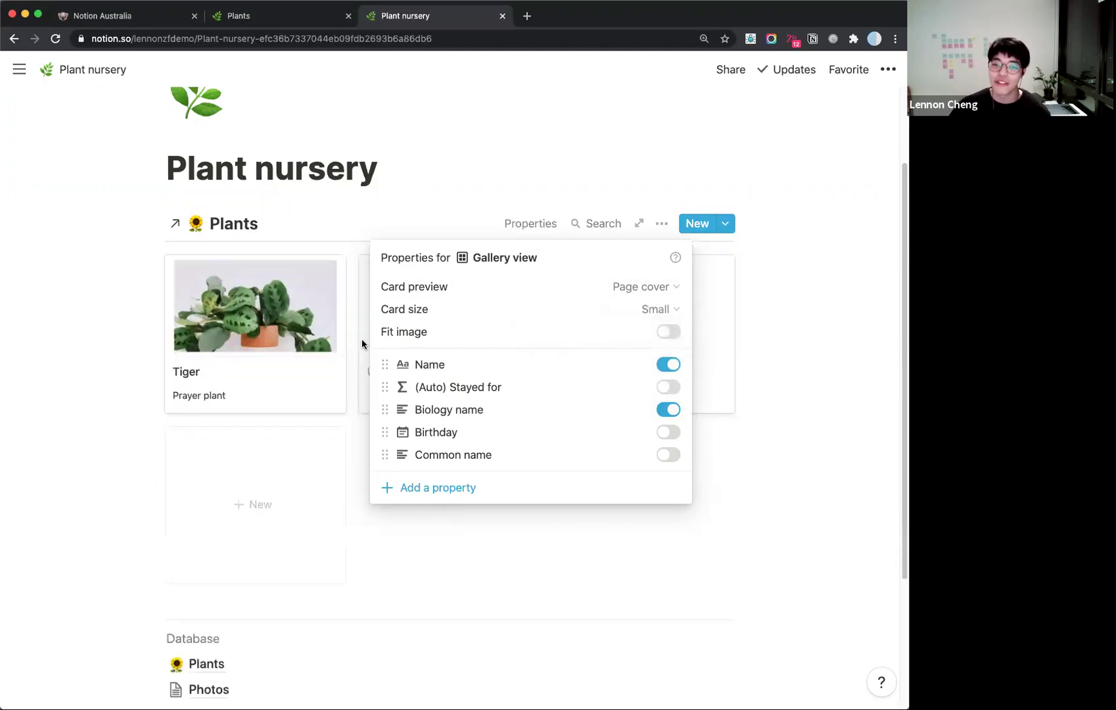
click(618, 312)
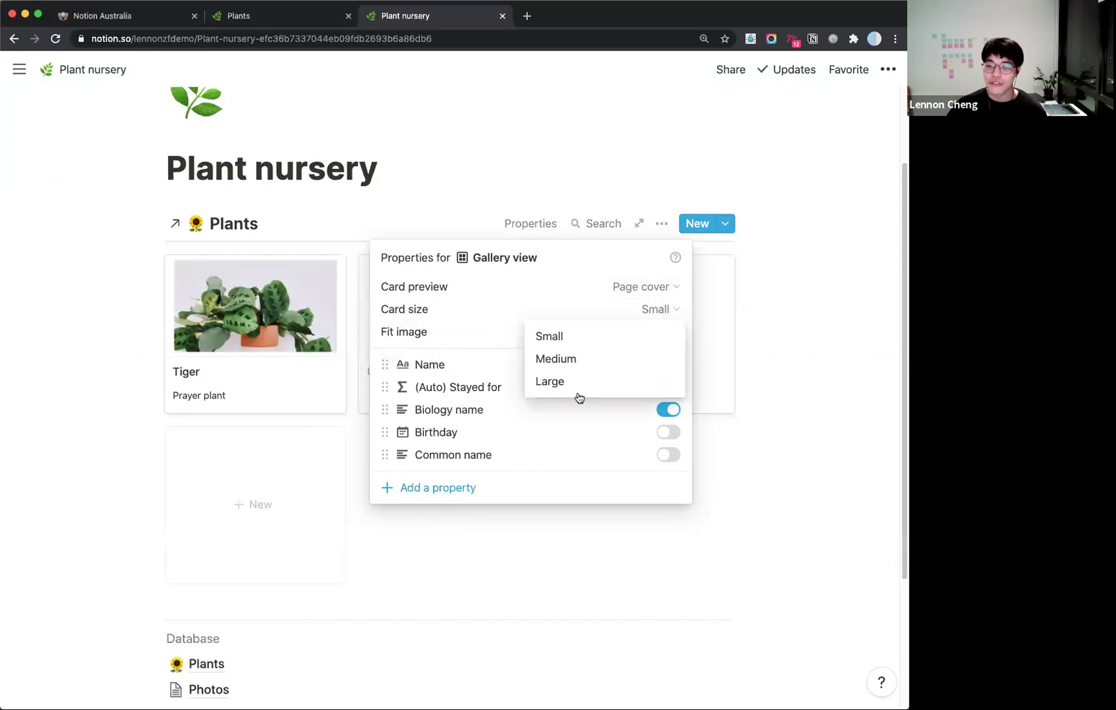
click(578, 388)
click(598, 314)
click(595, 358)
click(604, 309)
click(587, 337)
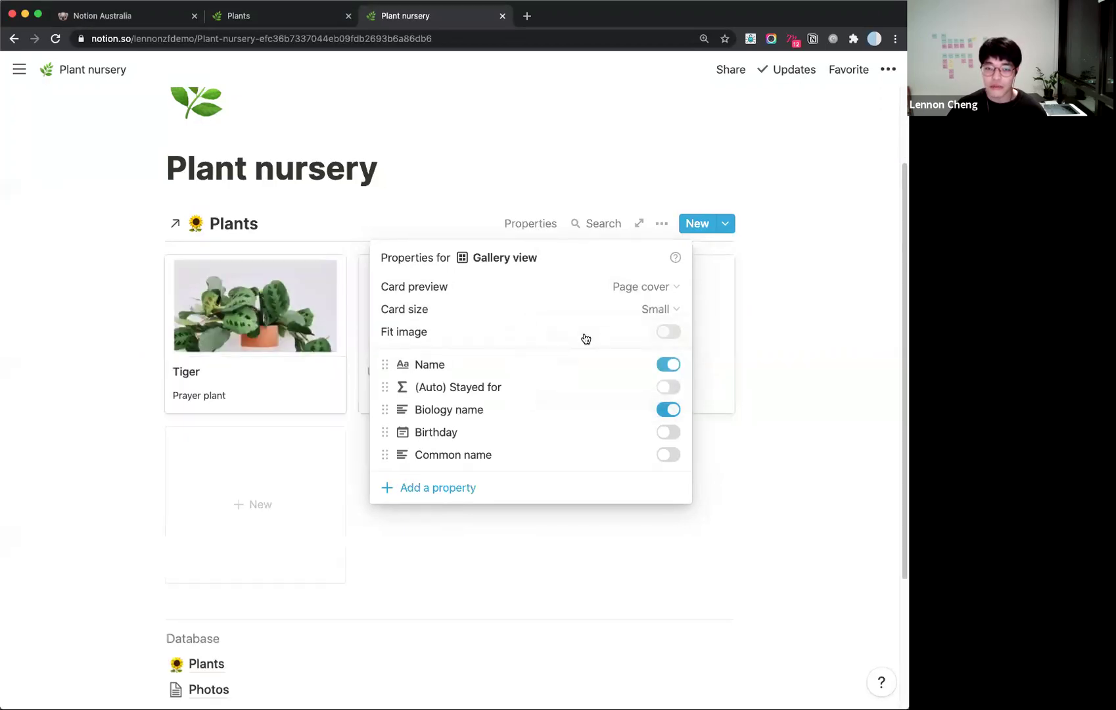
click(482, 184)
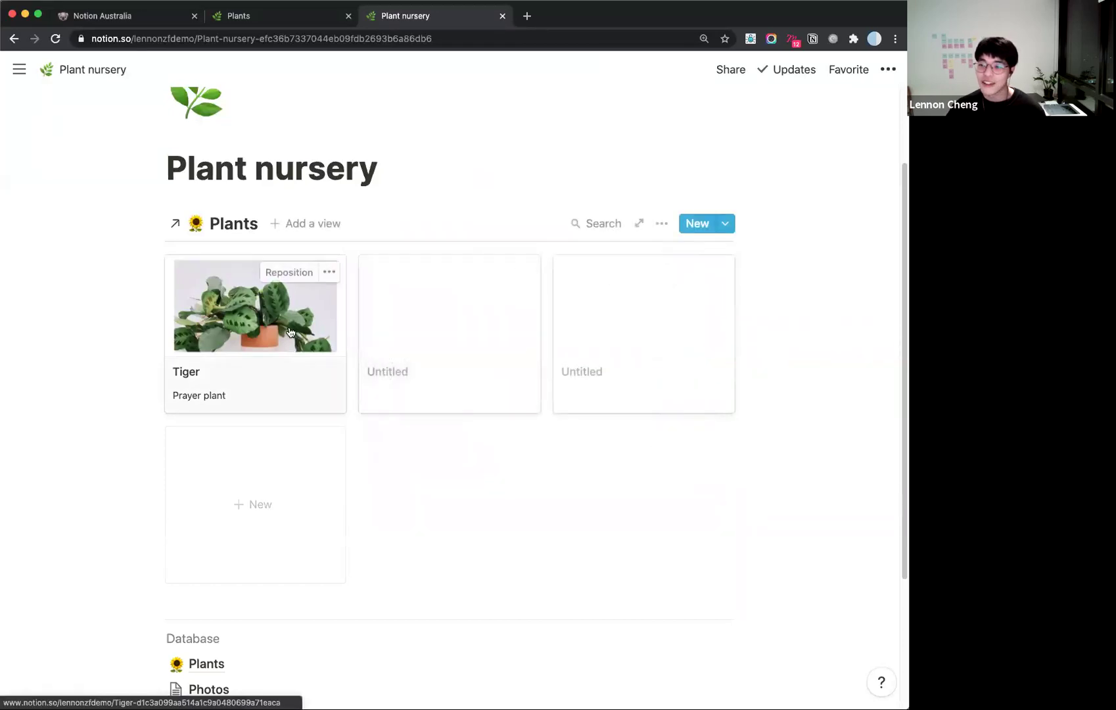
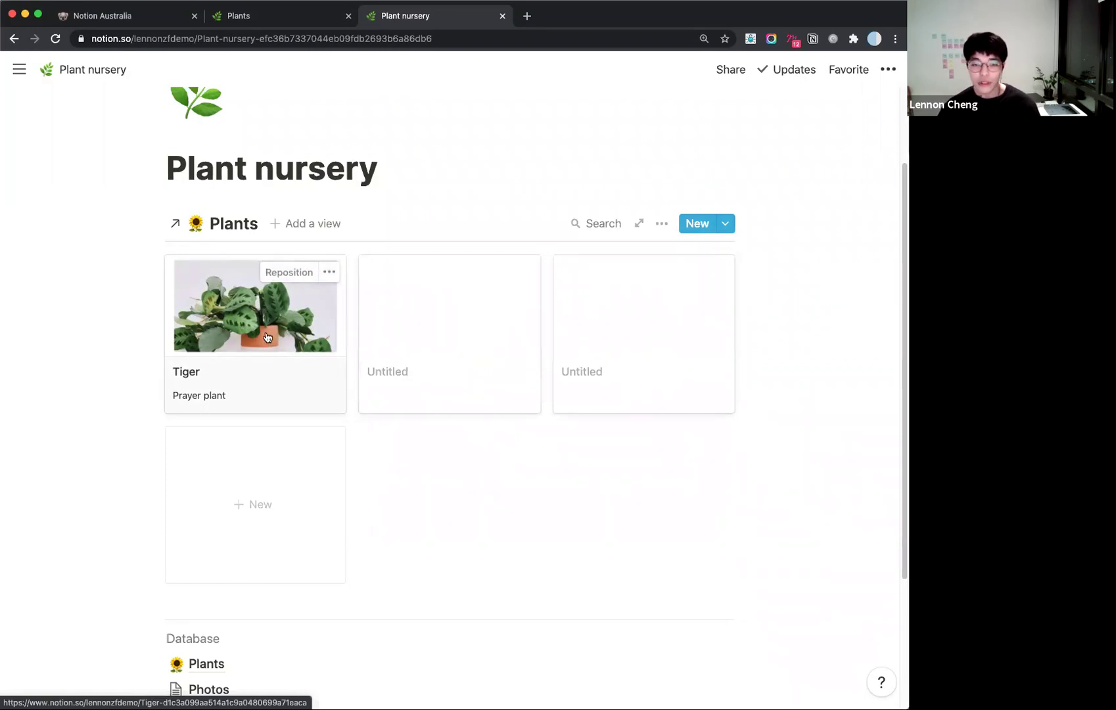
Show the (Auto) Stayed for property on the Plants gallery cards.
click(661, 223)
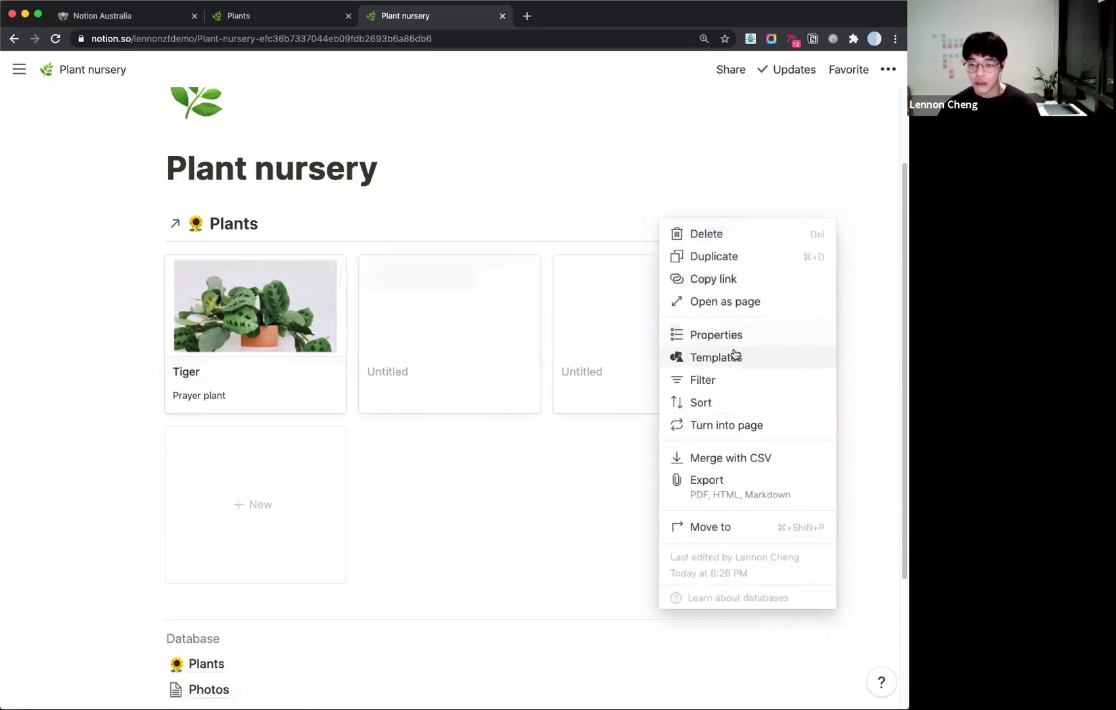
click(730, 335)
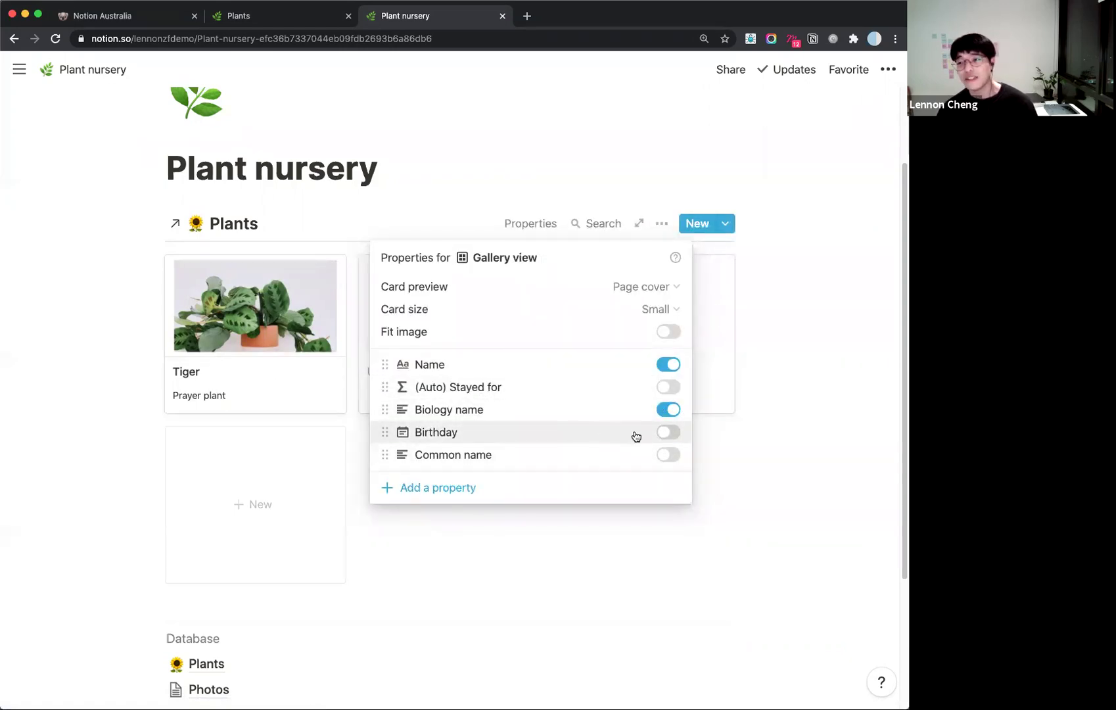
click(664, 388)
click(778, 372)
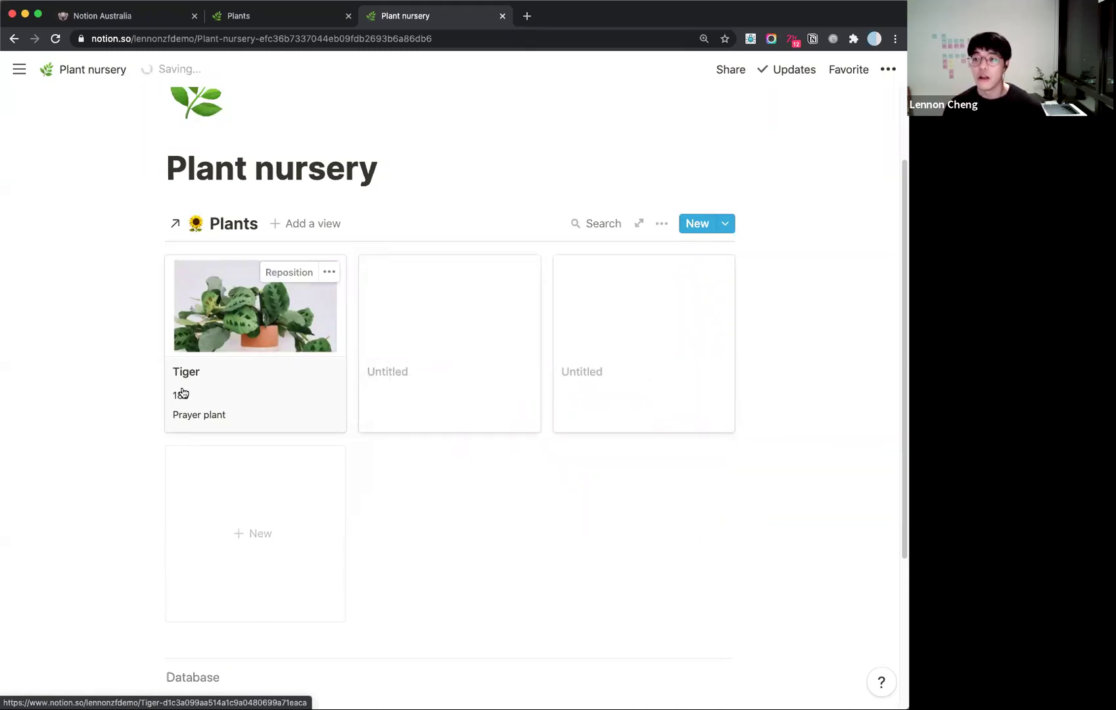
Open the Tiger page's (Auto) Stayed for formula and place the insertion point in front of dateBetween.
click(236, 309)
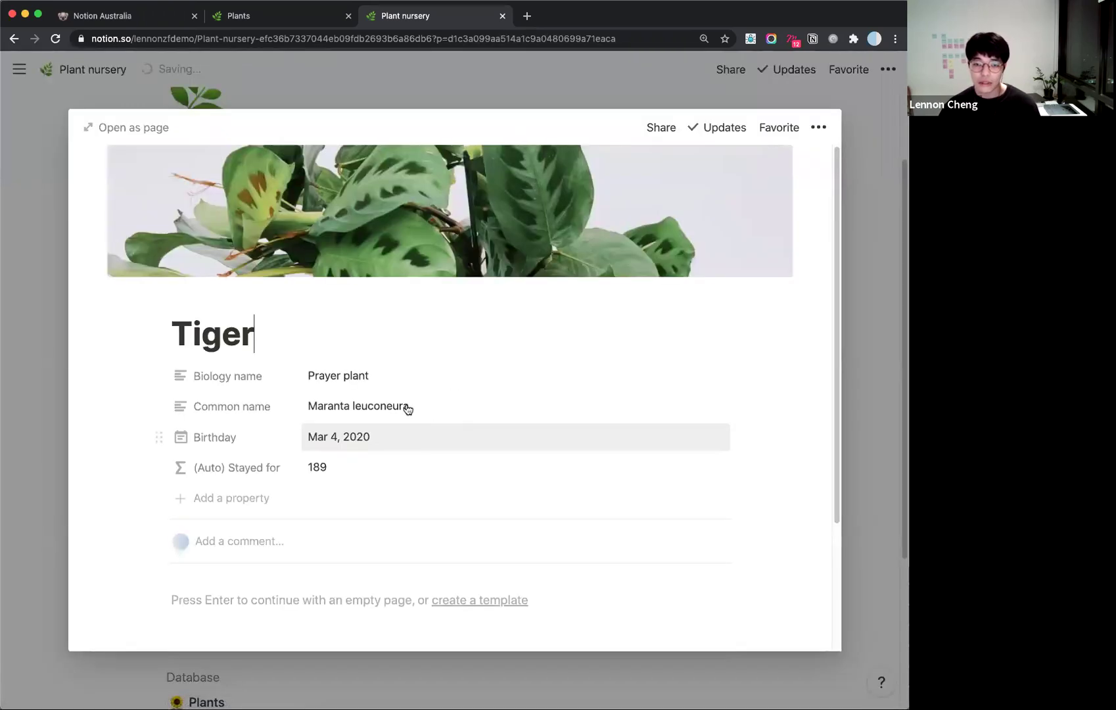
click(327, 466)
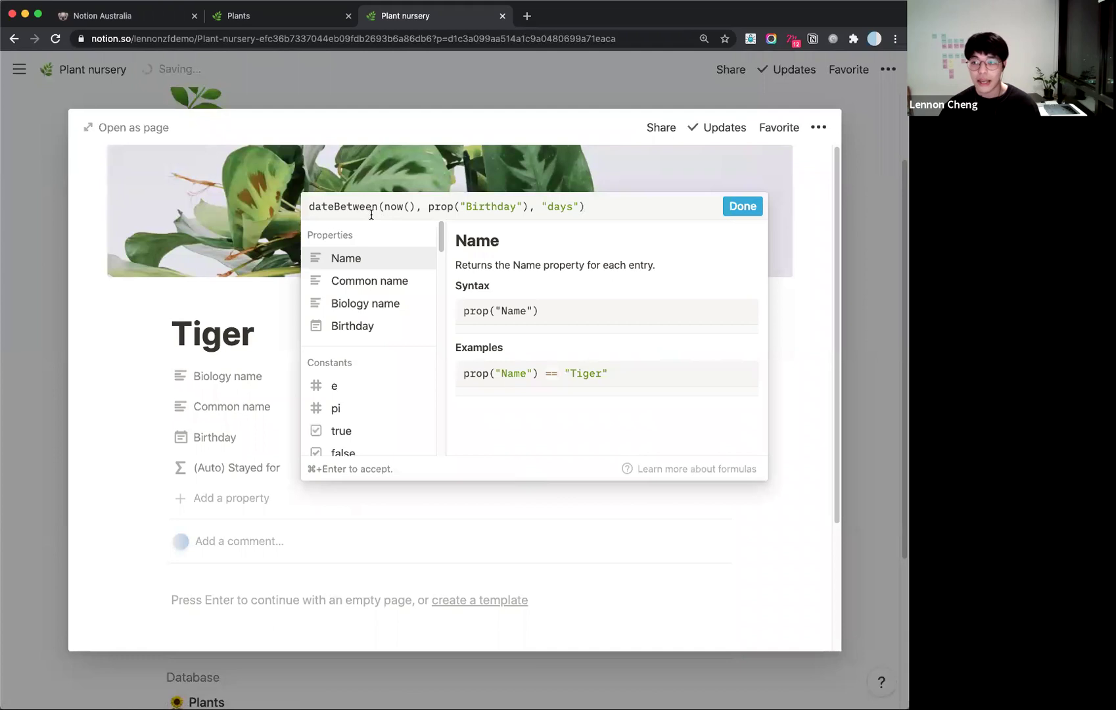
click(312, 206)
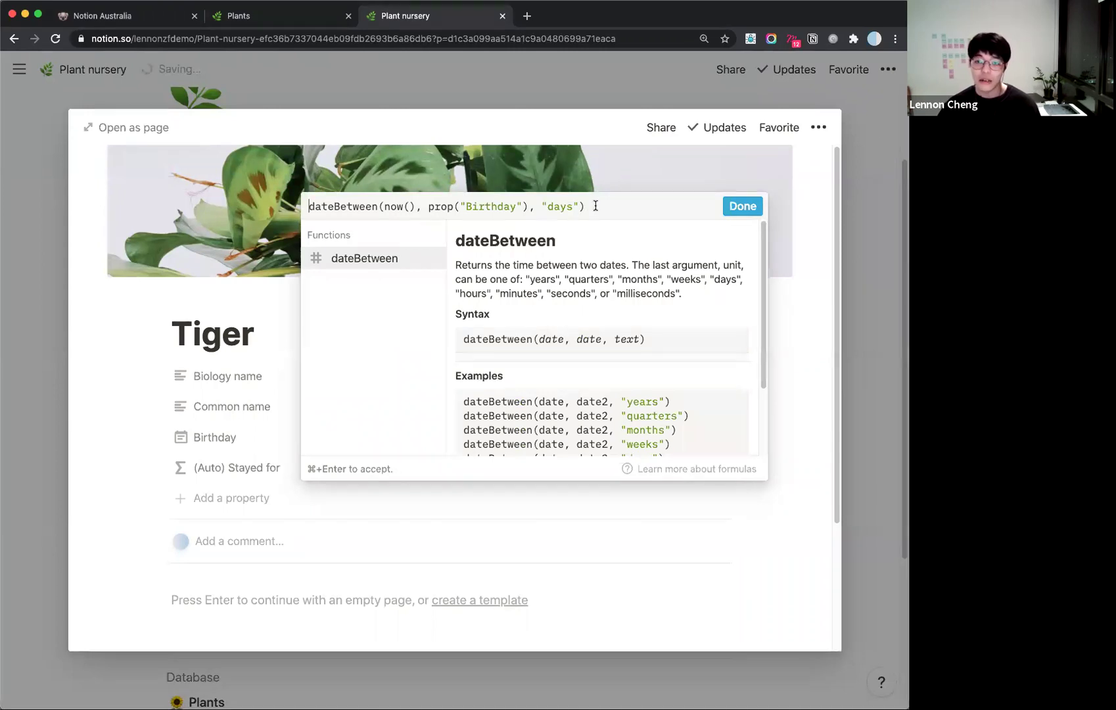
drag(595, 205, 313, 207)
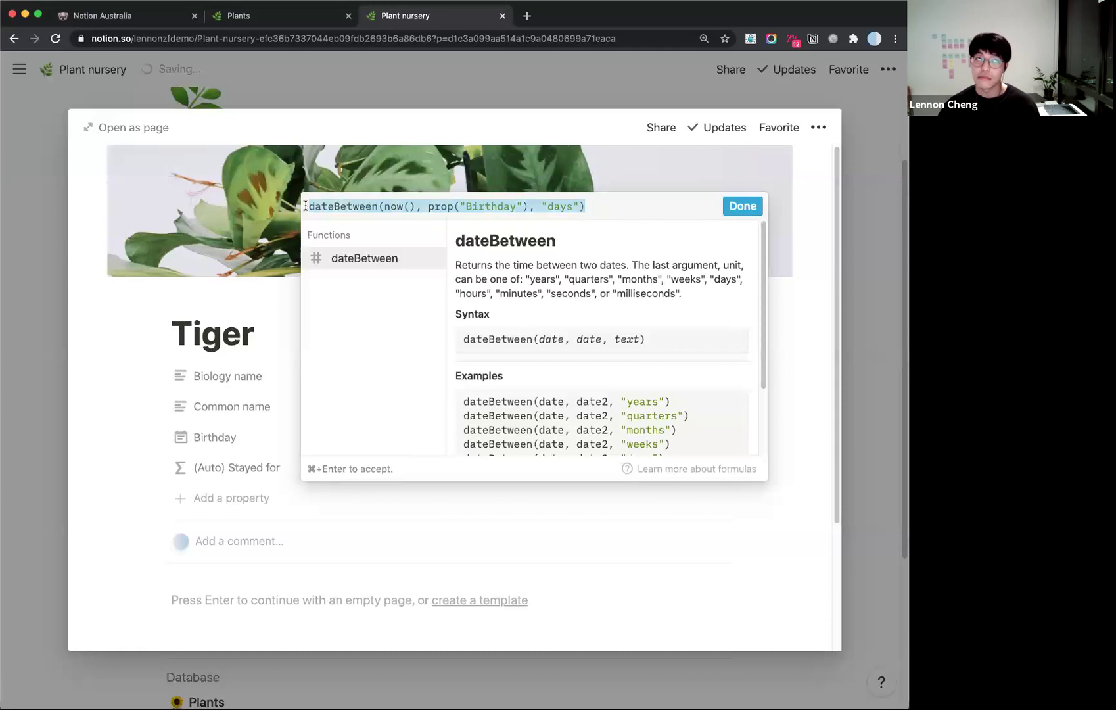
click(313, 205)
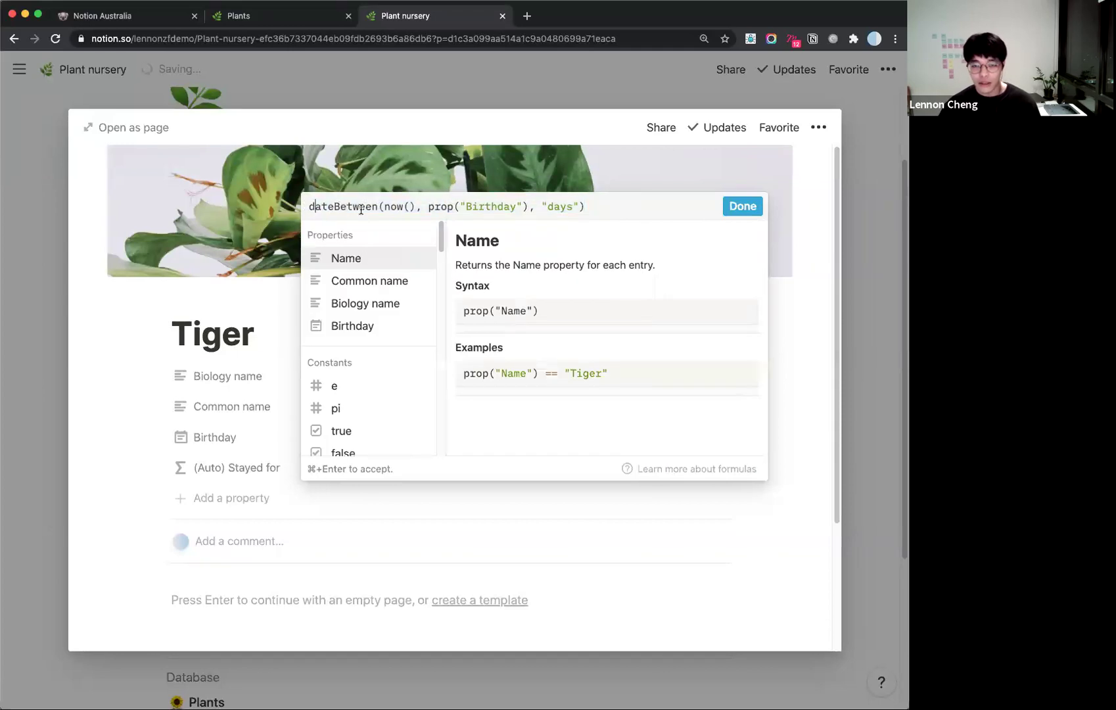
key(Left)
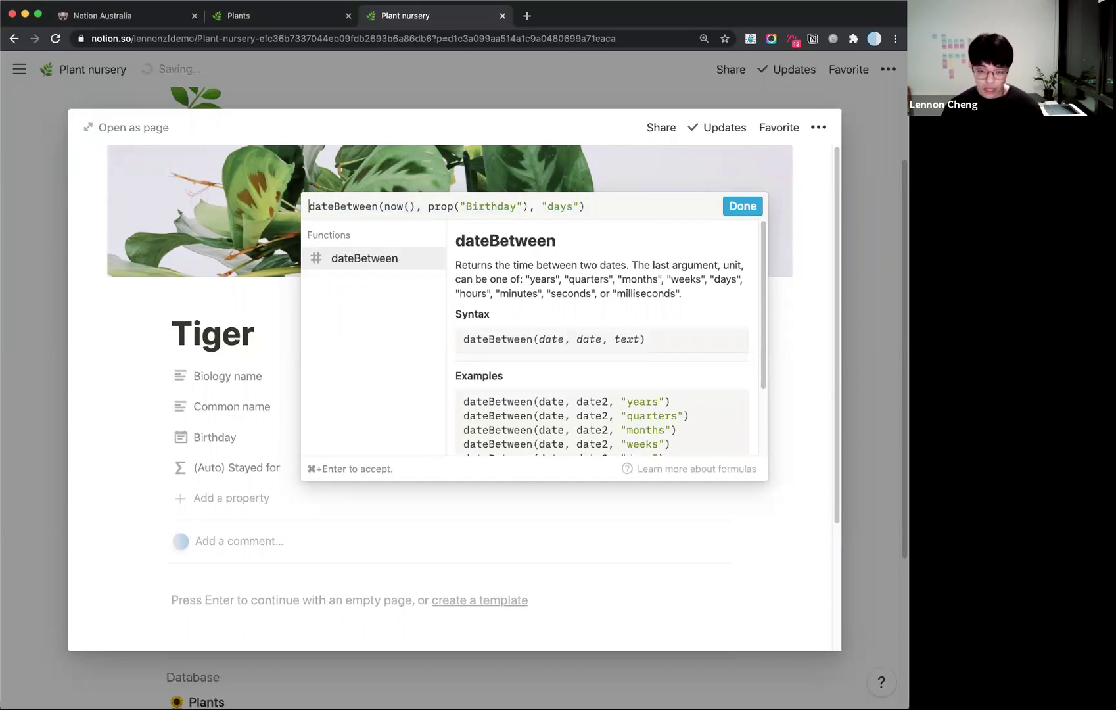
text(It has been)
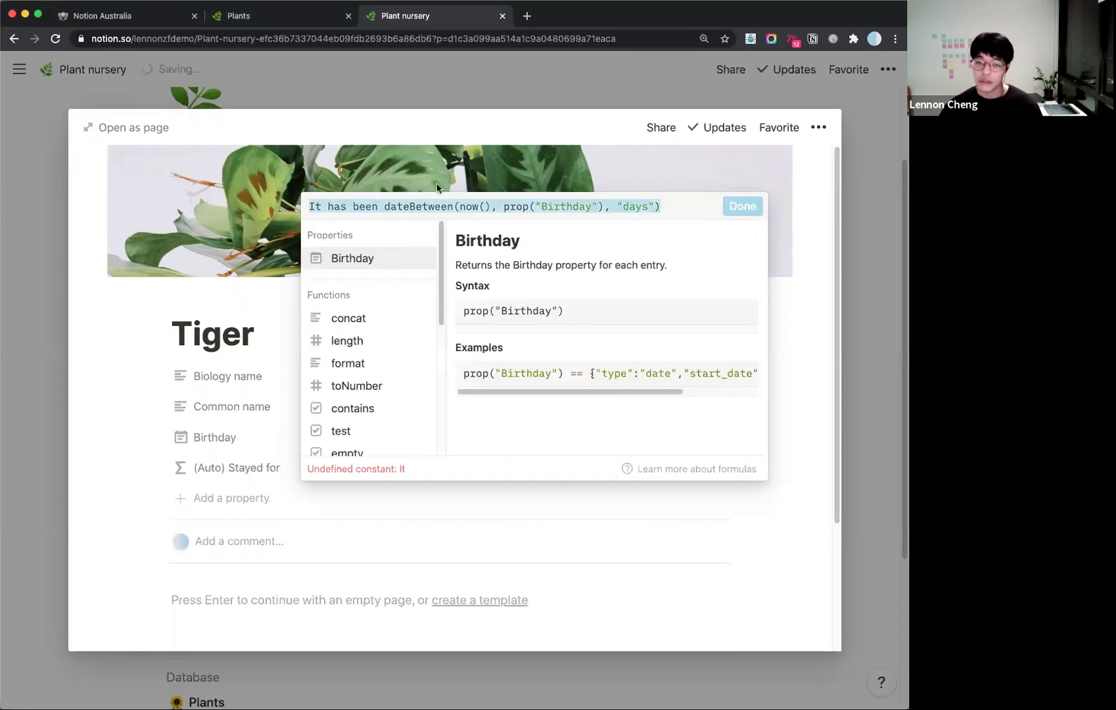
key(Right)
key(Right)
key(shift+super+Left)
key(BackSpace)
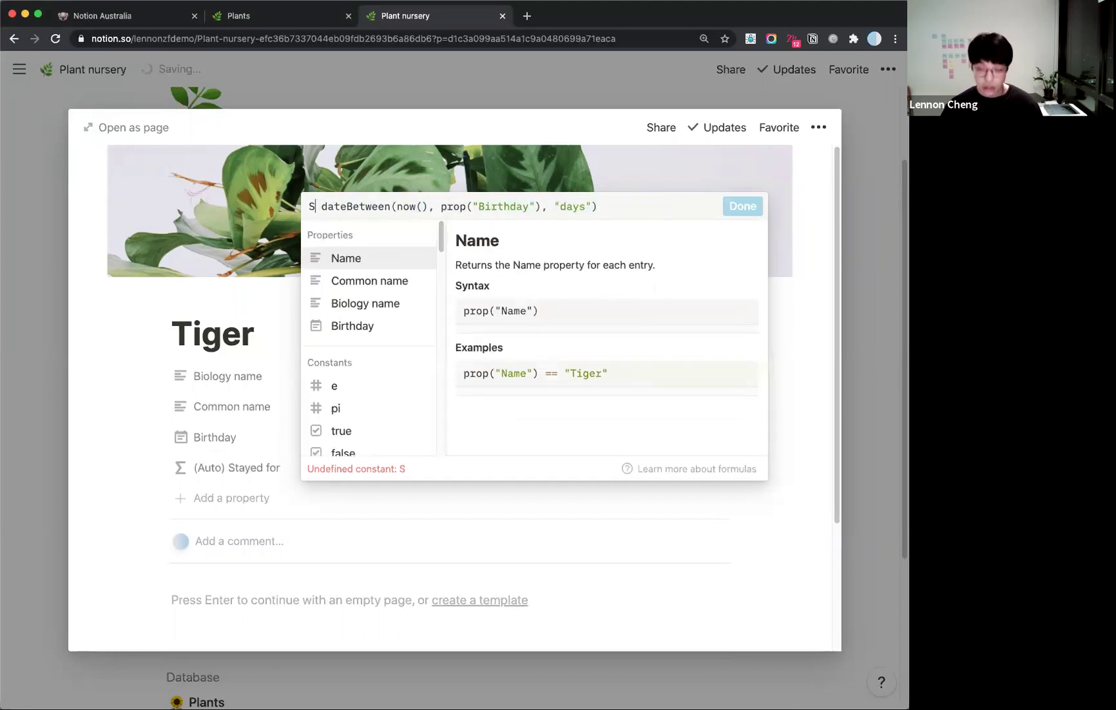
Add the words "Stayed up for" in front of dateBetween and "days" at the end of the formula.
text(Ar)
key(BackSpace)
key(BackSpace)
text(S)
key(BackSpace)
text(Stayed)
text(up for)
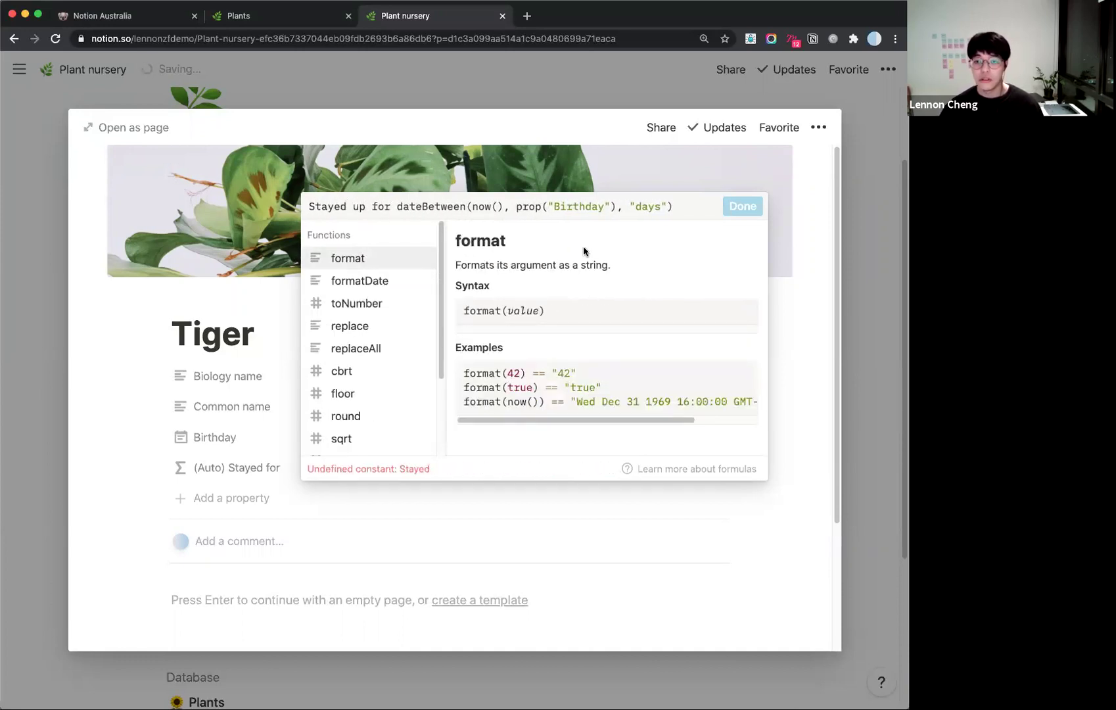
click(690, 198)
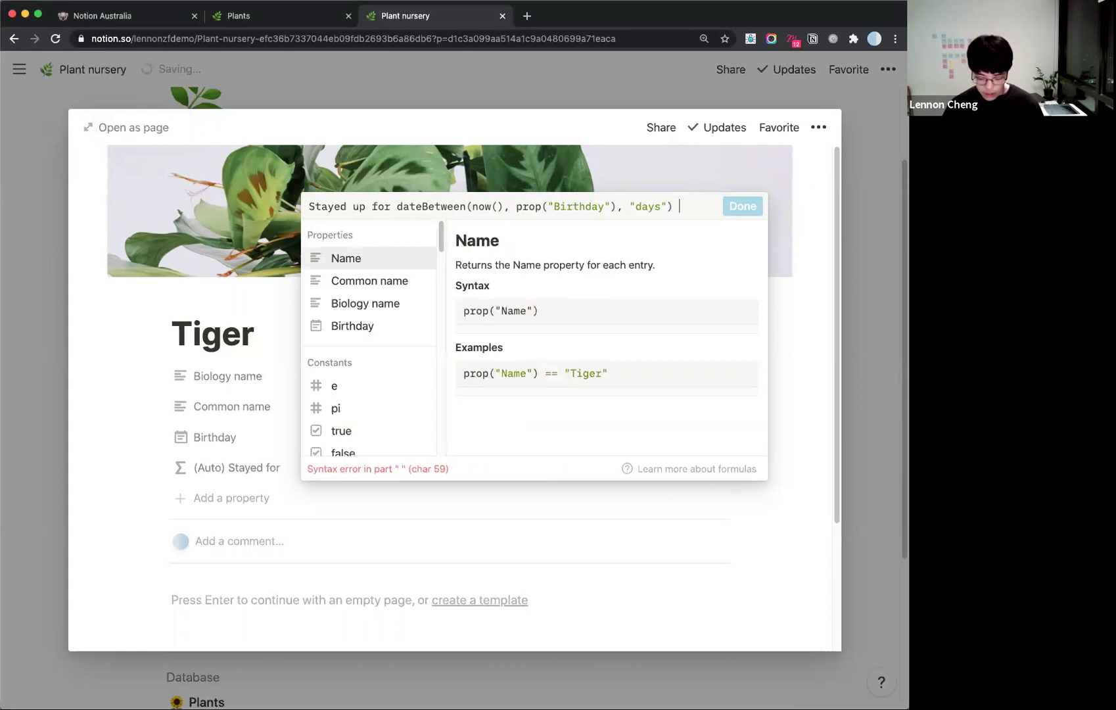
text(days)
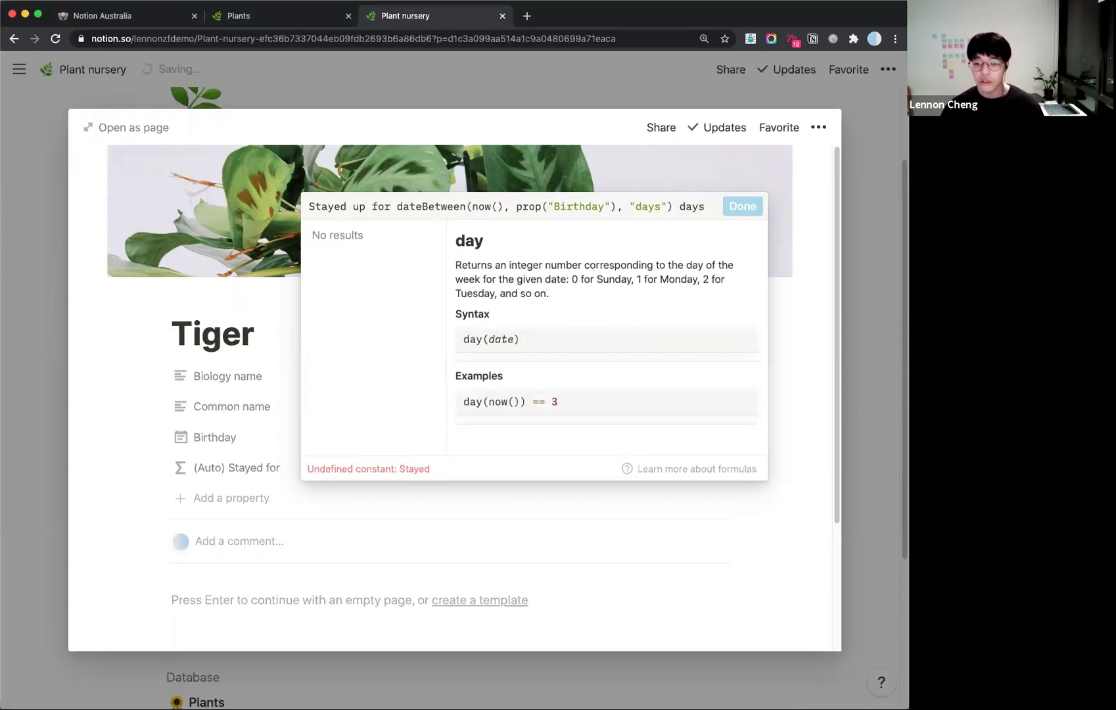
drag(307, 468, 425, 470)
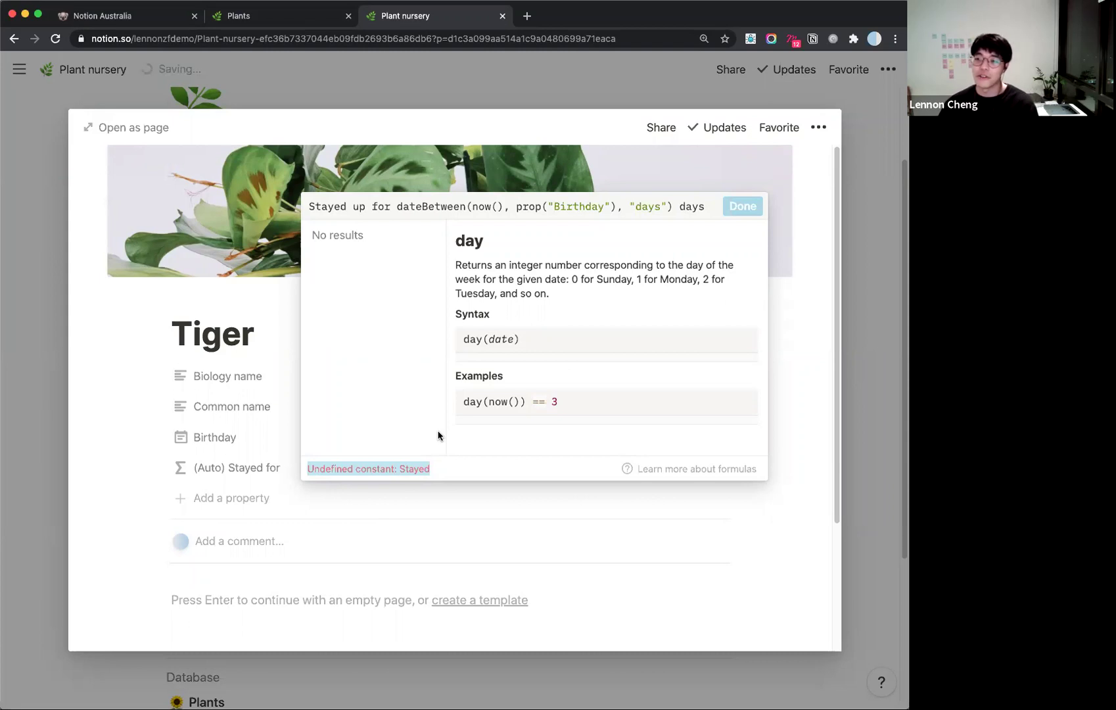
Enclose Stayed up for and the final days in double quotation marks to make them text strings.
click(311, 208)
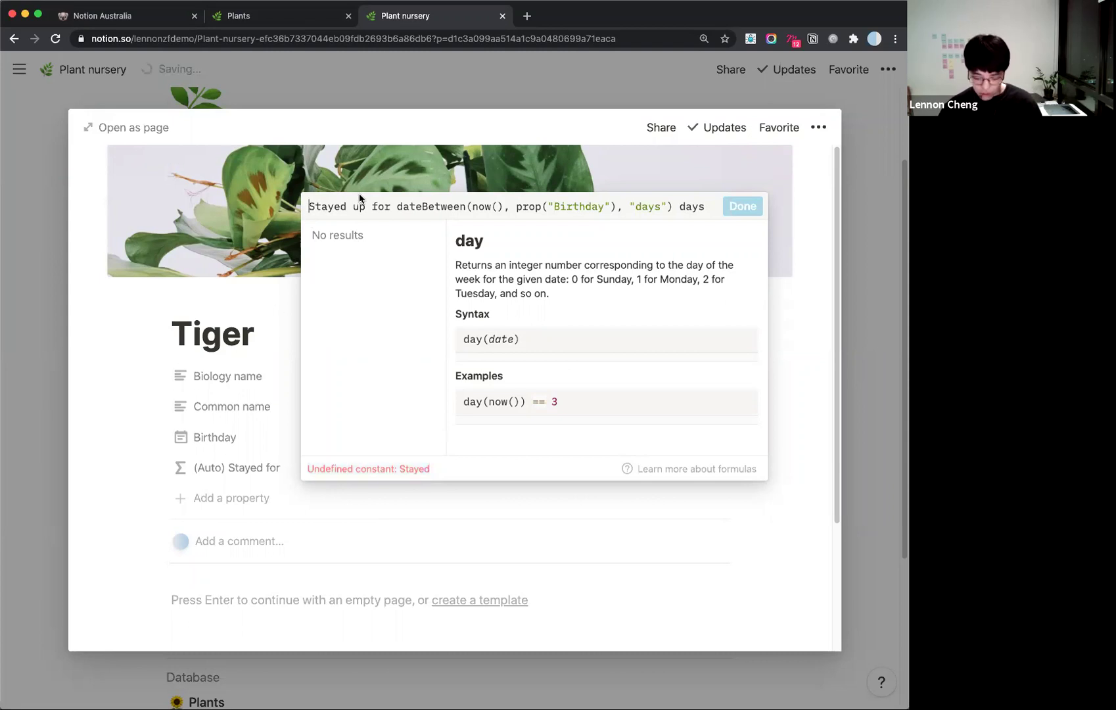
text(")
click(397, 208)
text(")
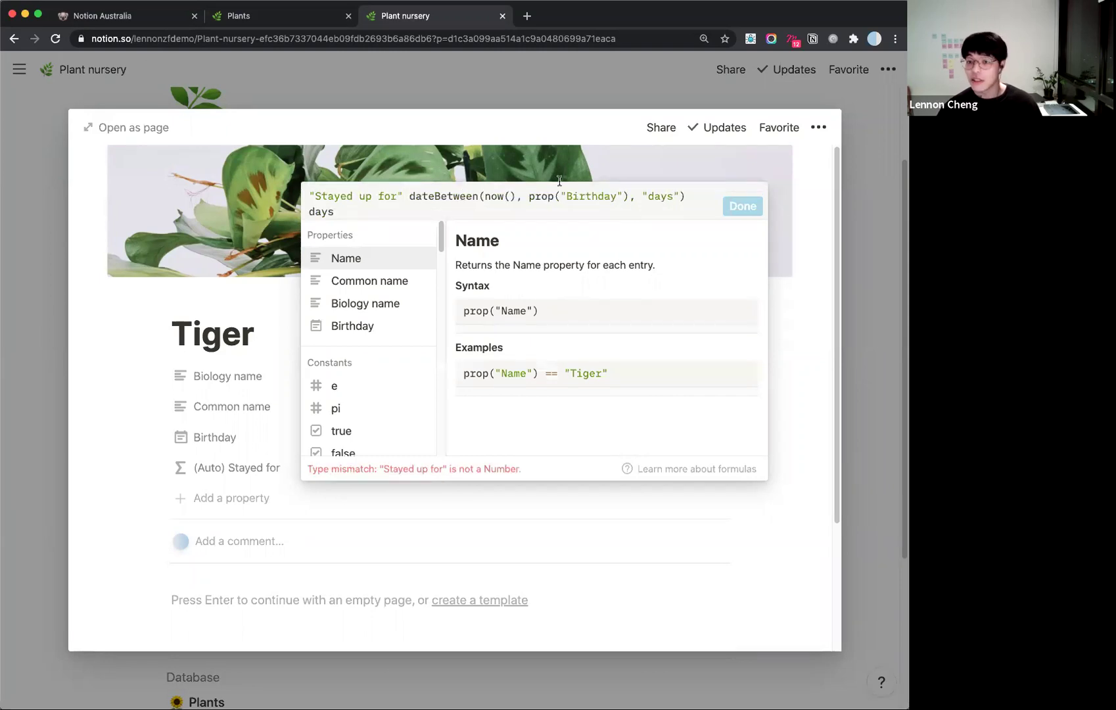
click(309, 210)
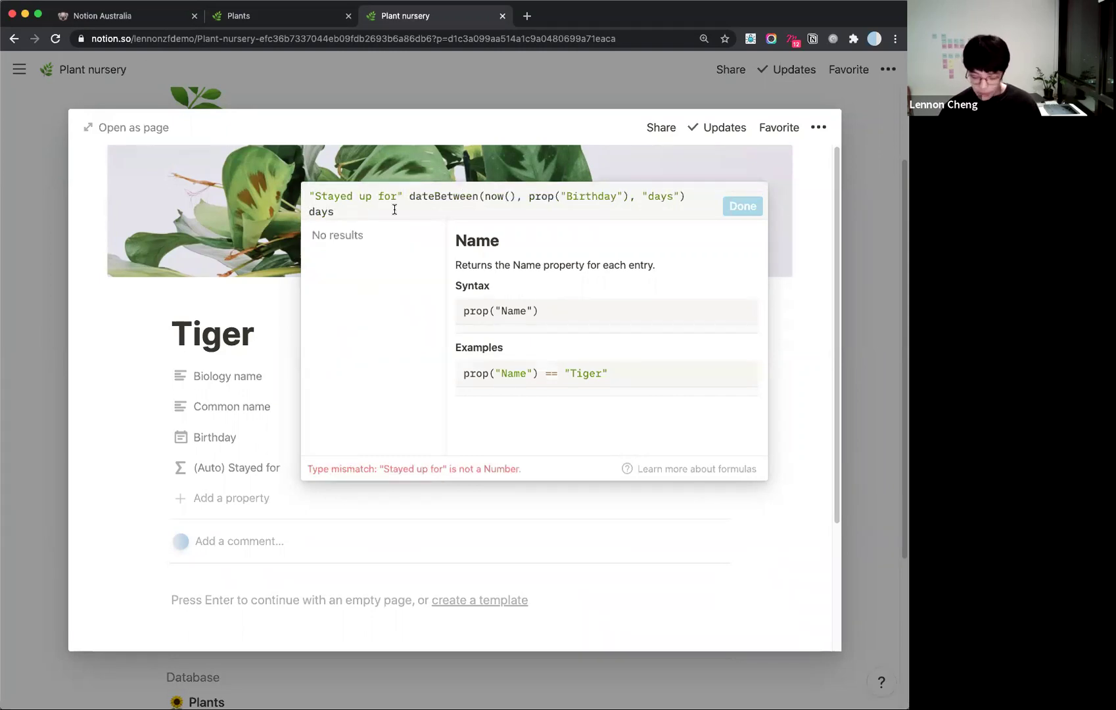
text(")
click(369, 209)
text(")
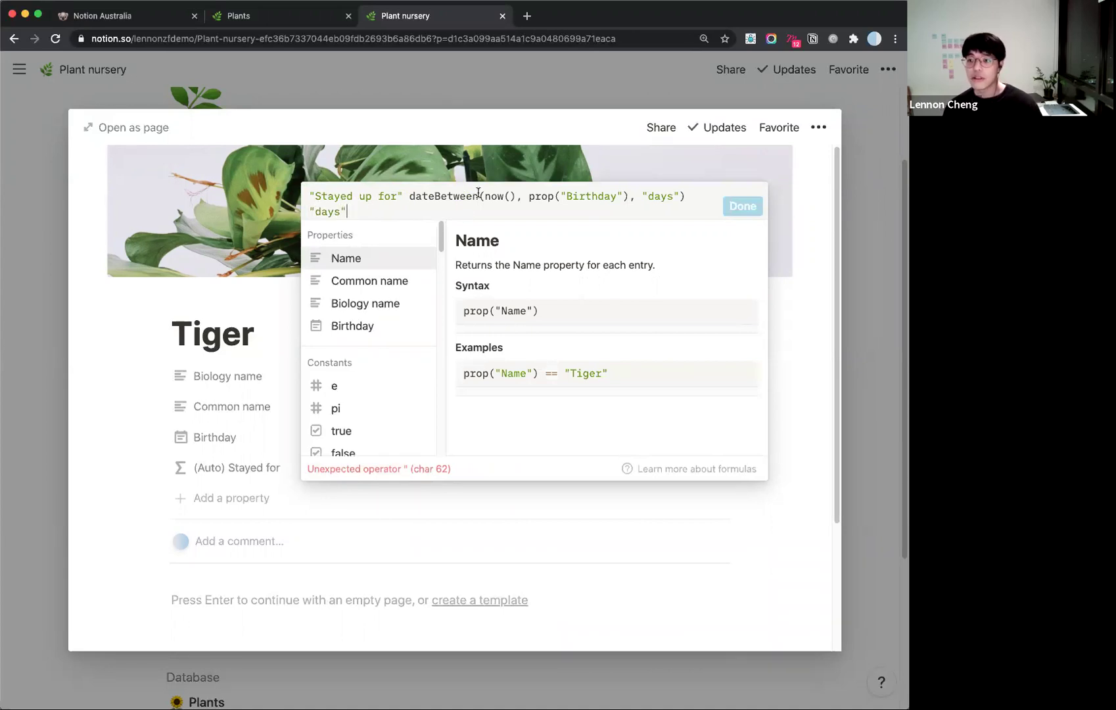
Join "Stayed up for", the dateBetween expression and the final "days" with + operators.
click(403, 196)
text(+)
click(708, 195)
text(+)
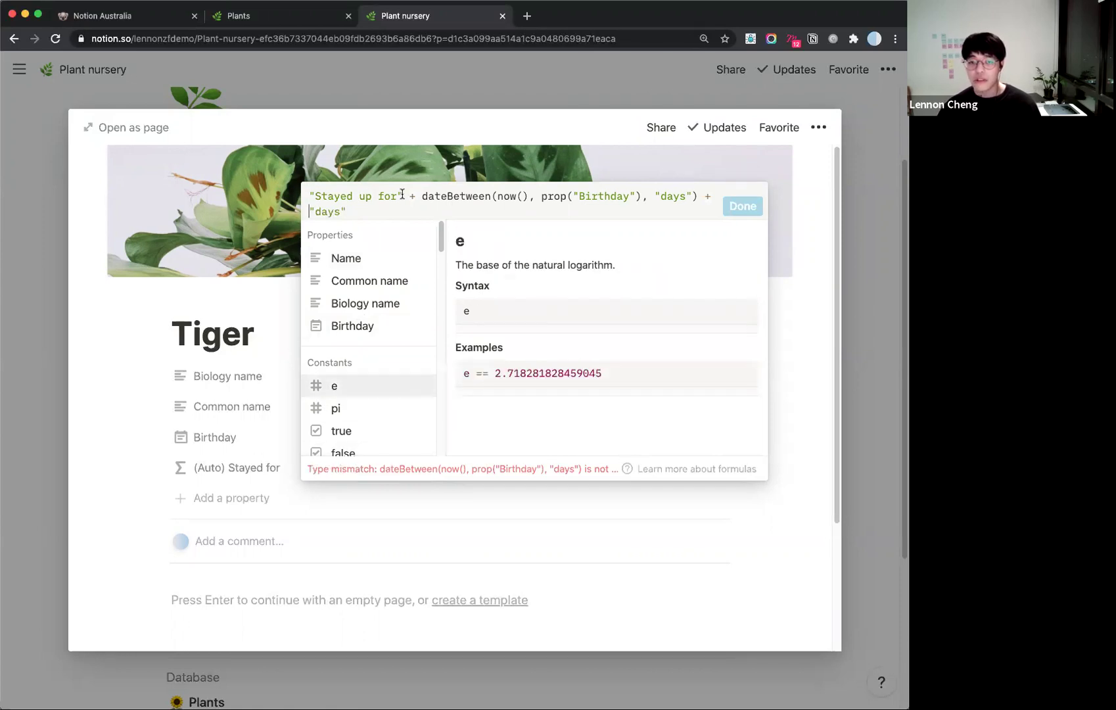
Wrap the whole dateBetween expression in format( ) to turn its number into text.
drag(403, 197, 310, 208)
drag(422, 196, 697, 195)
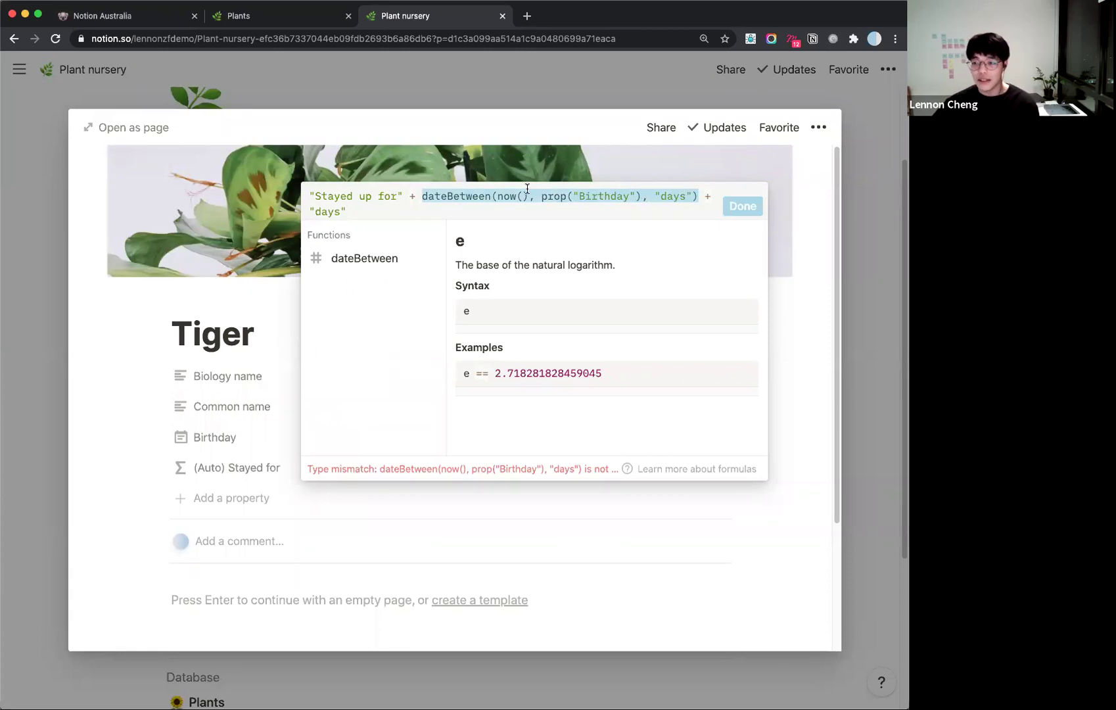
key(Left)
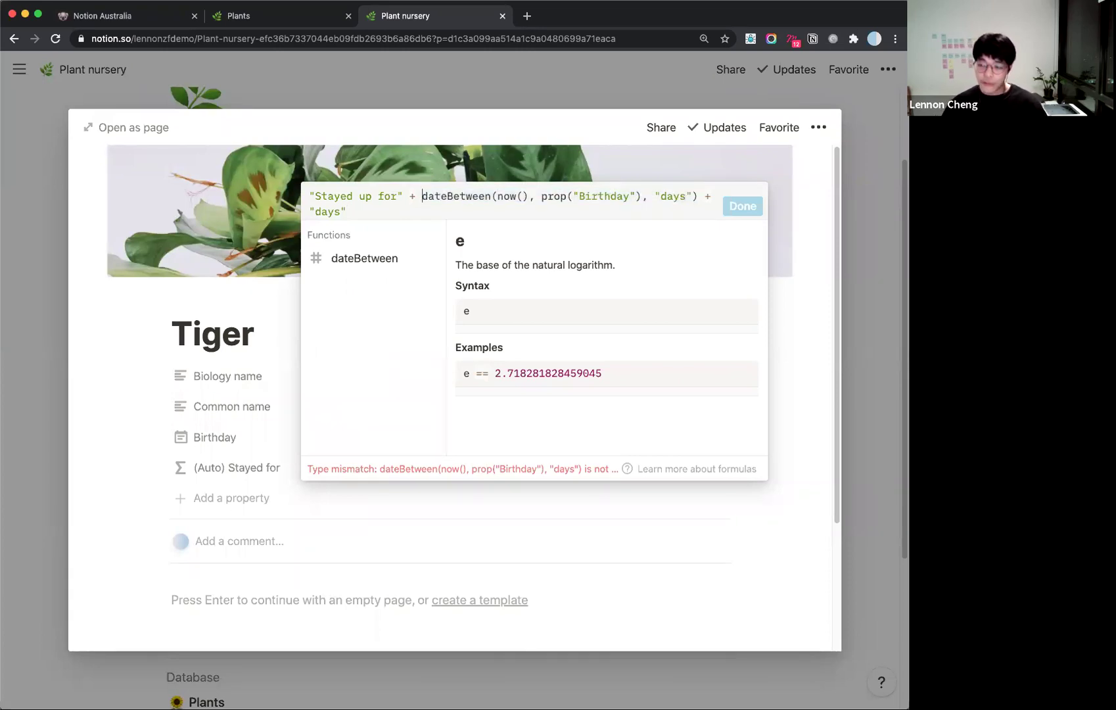
text(format)
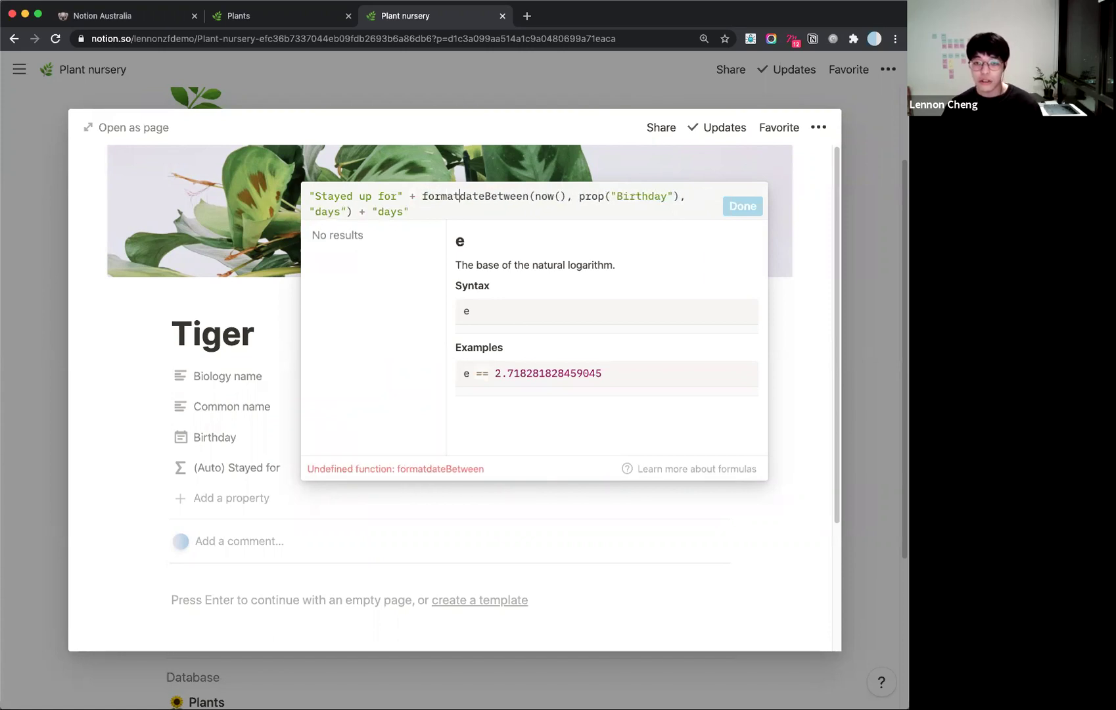
text(()
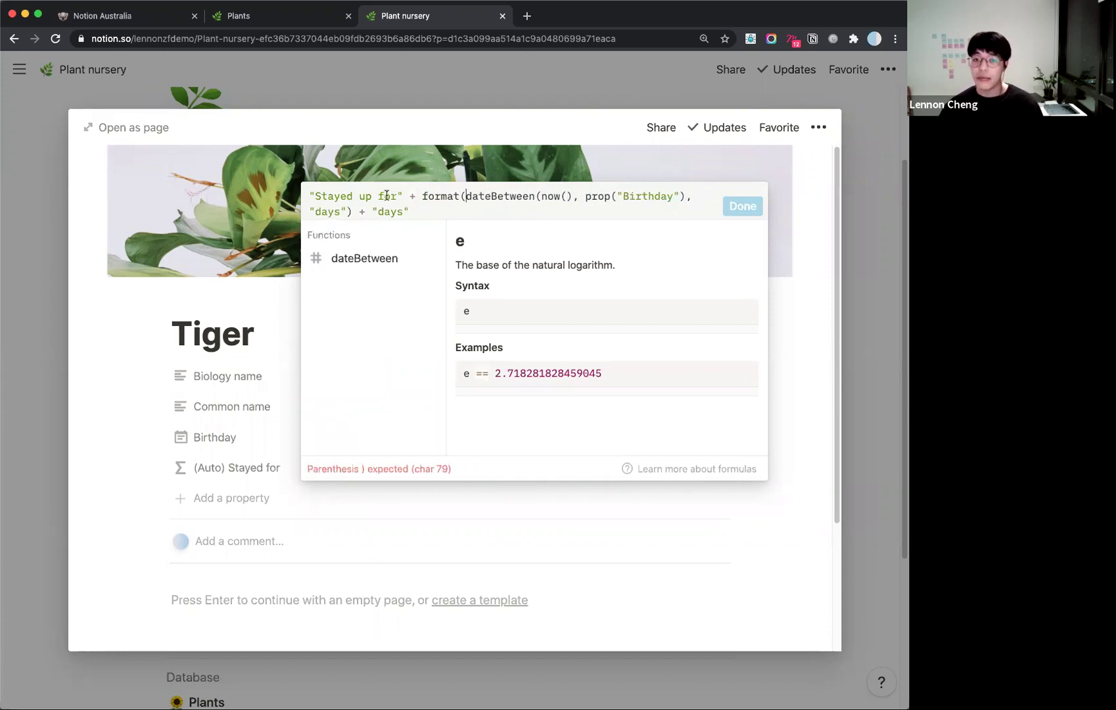
click(353, 211)
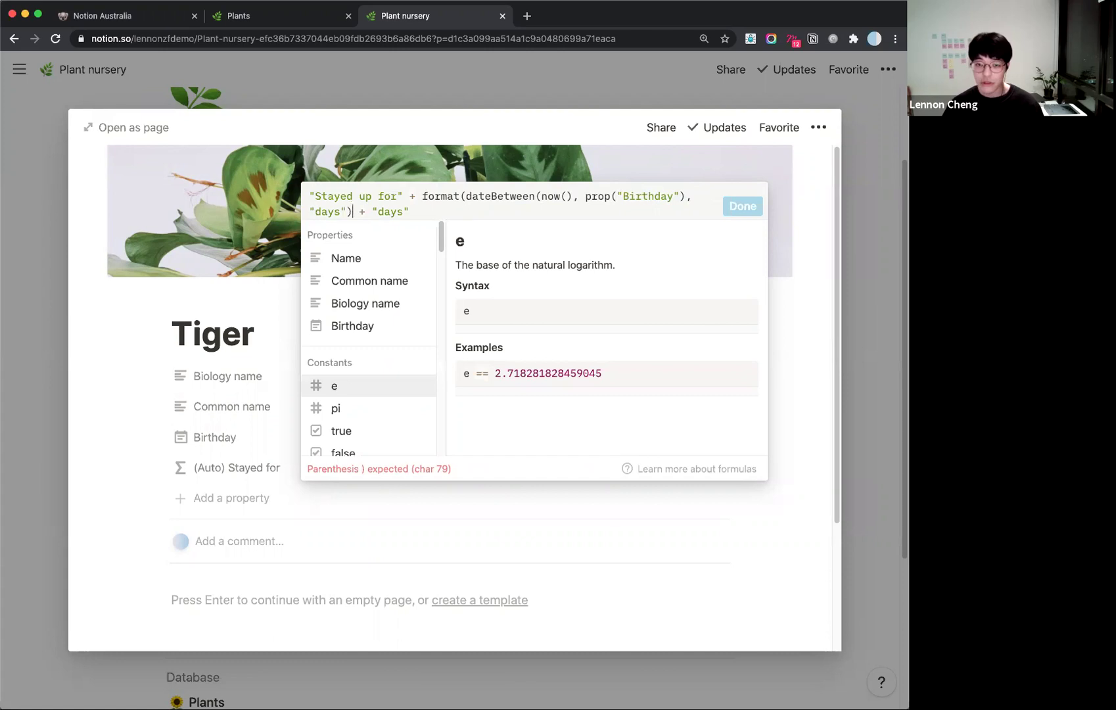
text())
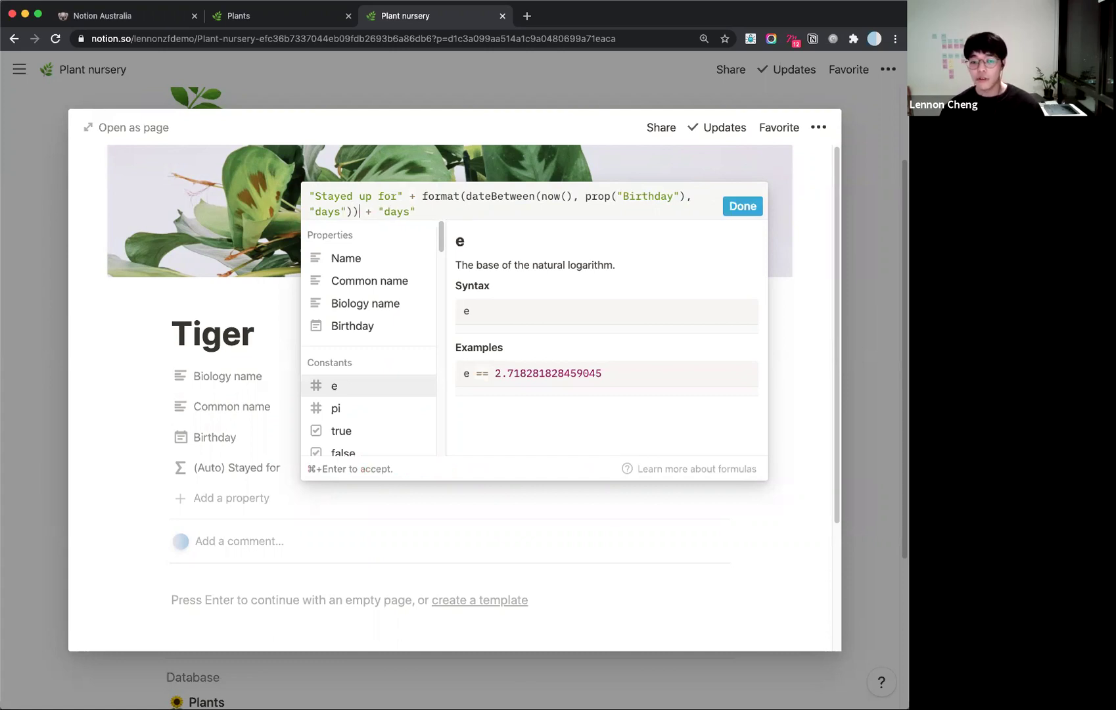
Add a space after "Stayed up for" and one before the final "days" in the (Auto) Stayed for formula, and close the Tiger page.
click(741, 208)
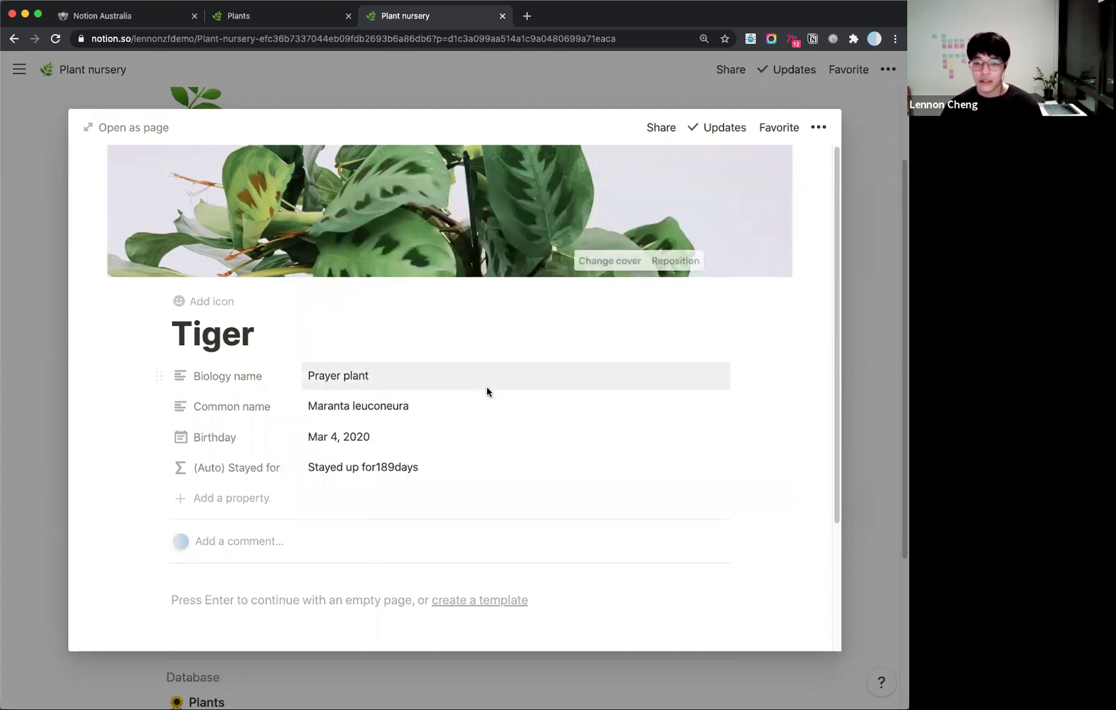
click(389, 471)
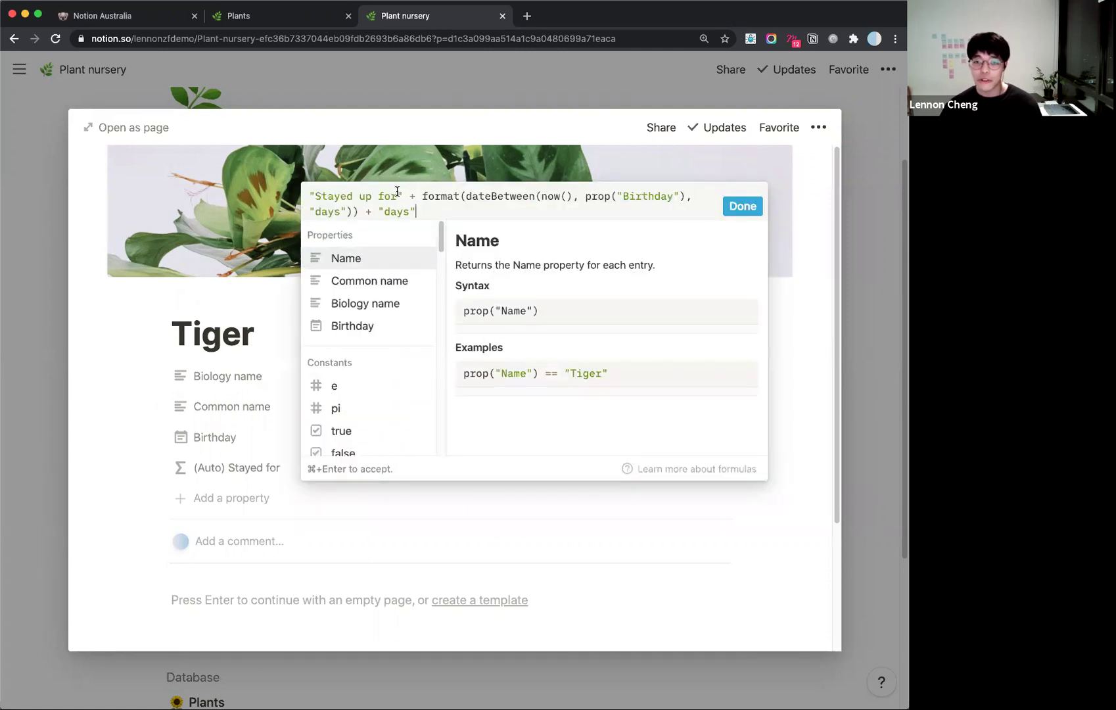
click(398, 195)
click(384, 211)
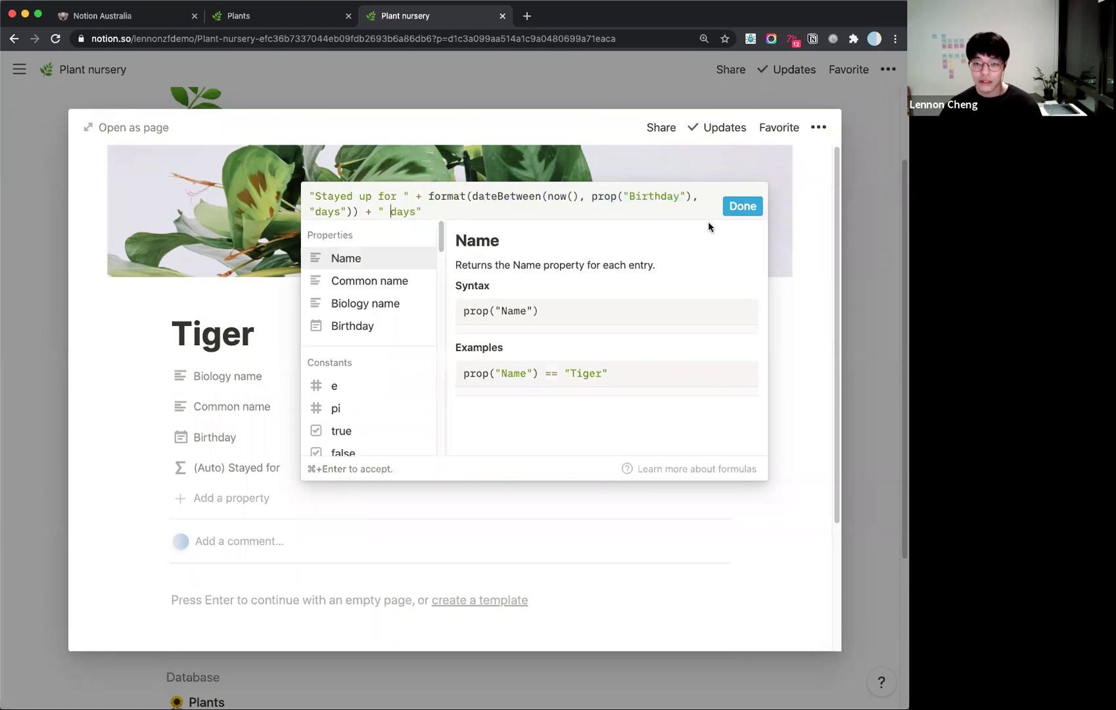
click(858, 268)
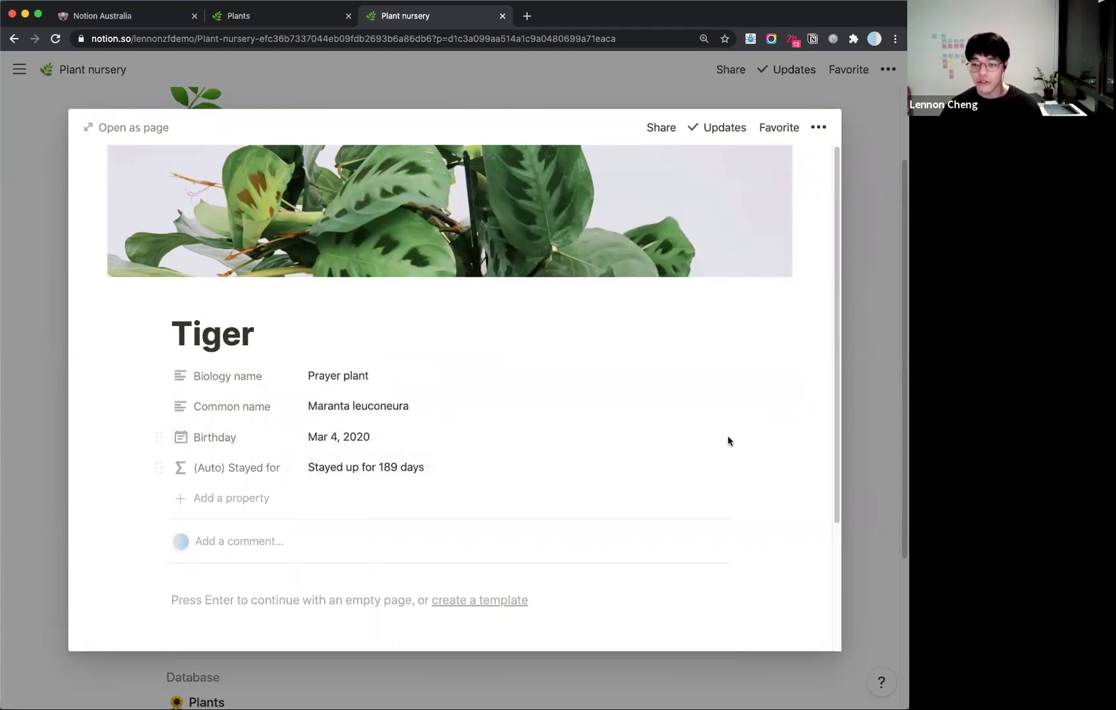
click(872, 389)
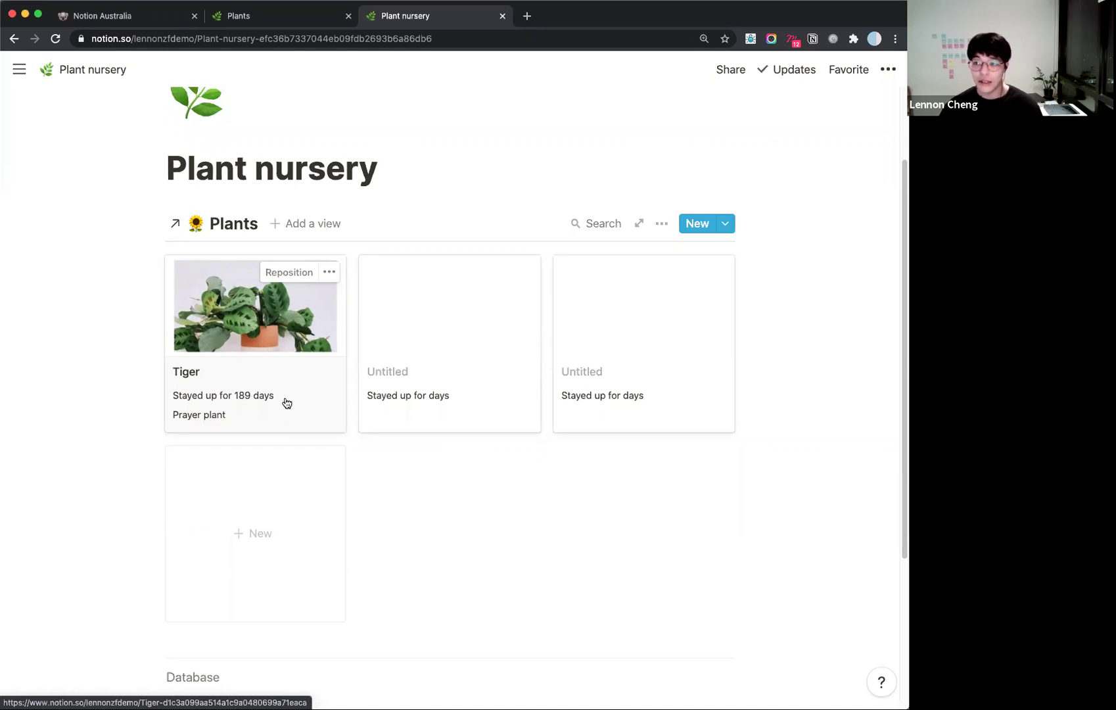
Add a date property named "Last watered on" to the Tiger plant page.
click(250, 372)
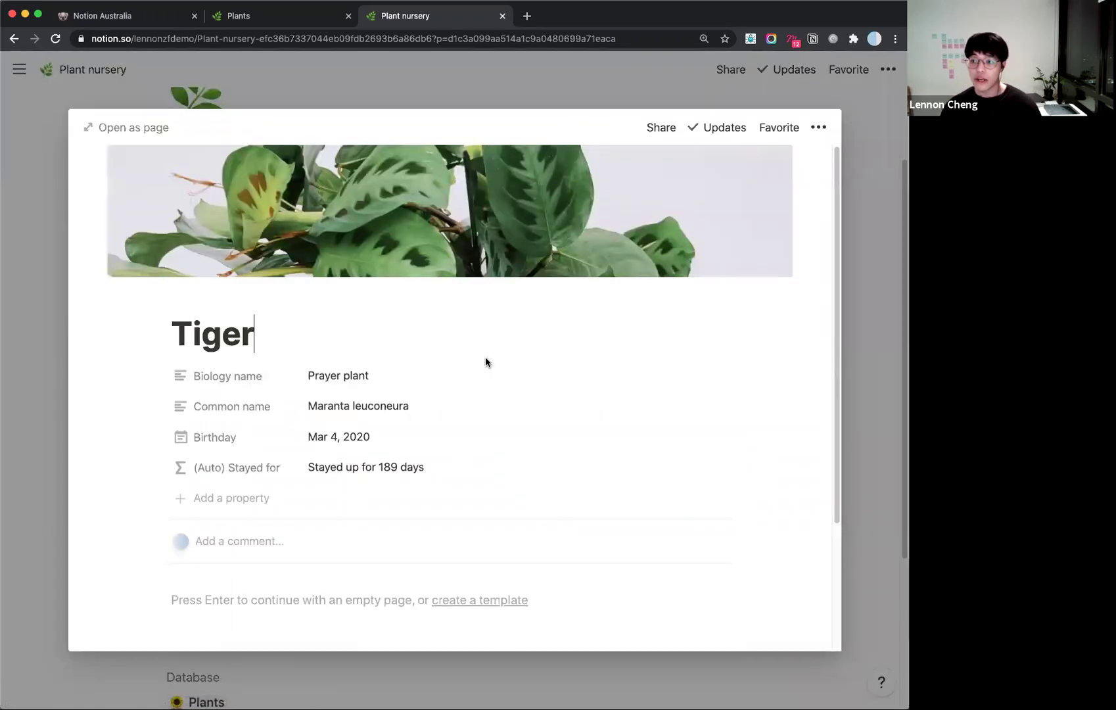
click(261, 497)
mouse_move(230, 591)
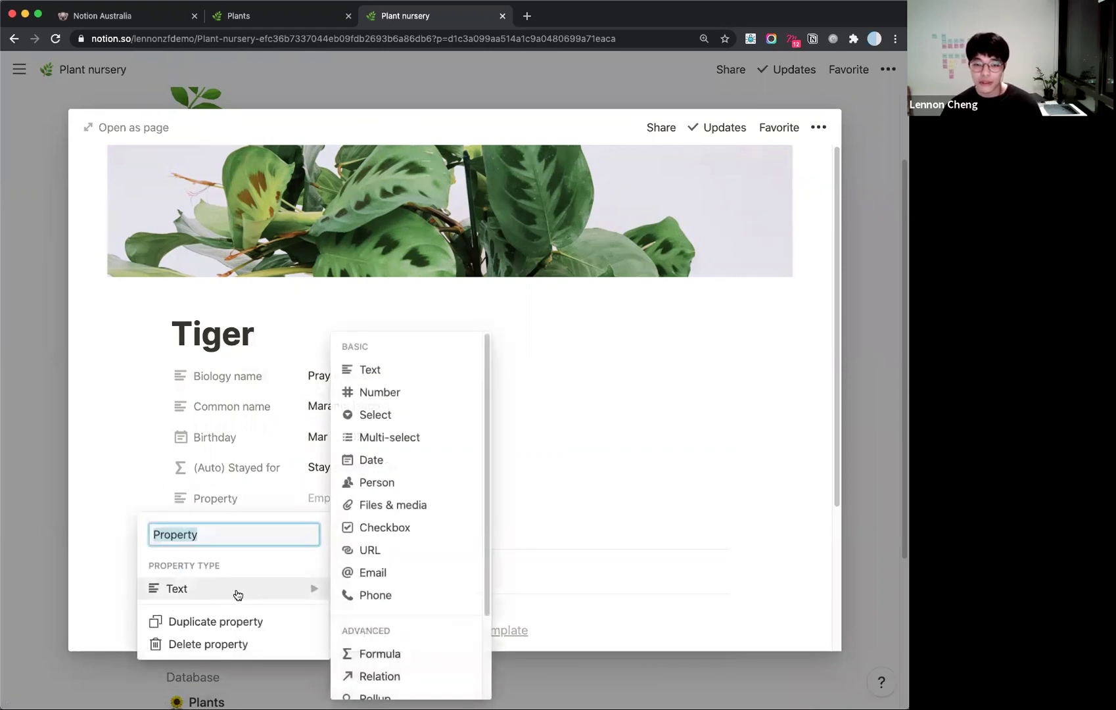
click(368, 459)
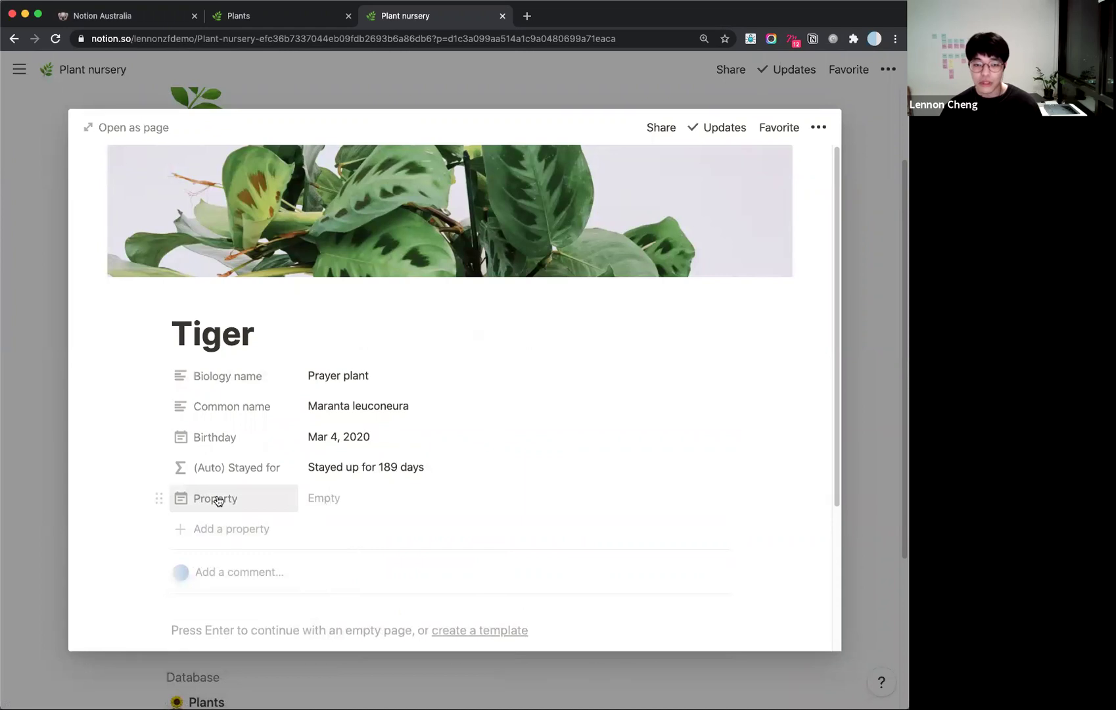
click(215, 499)
text(Last wated)
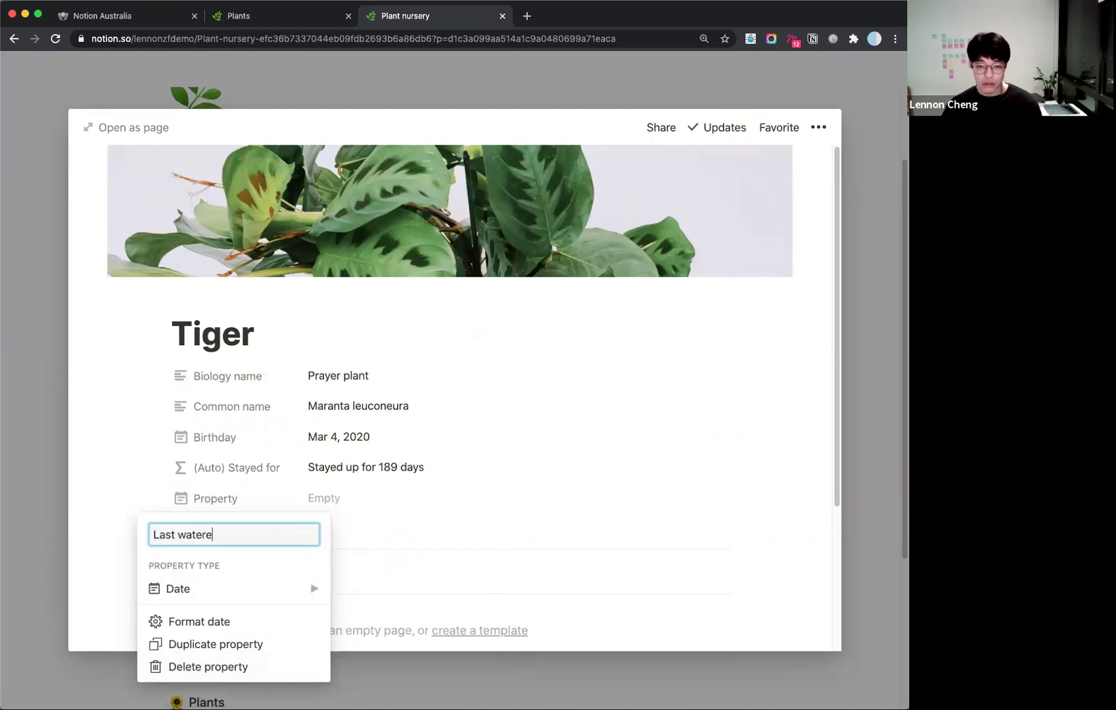
key(Return)
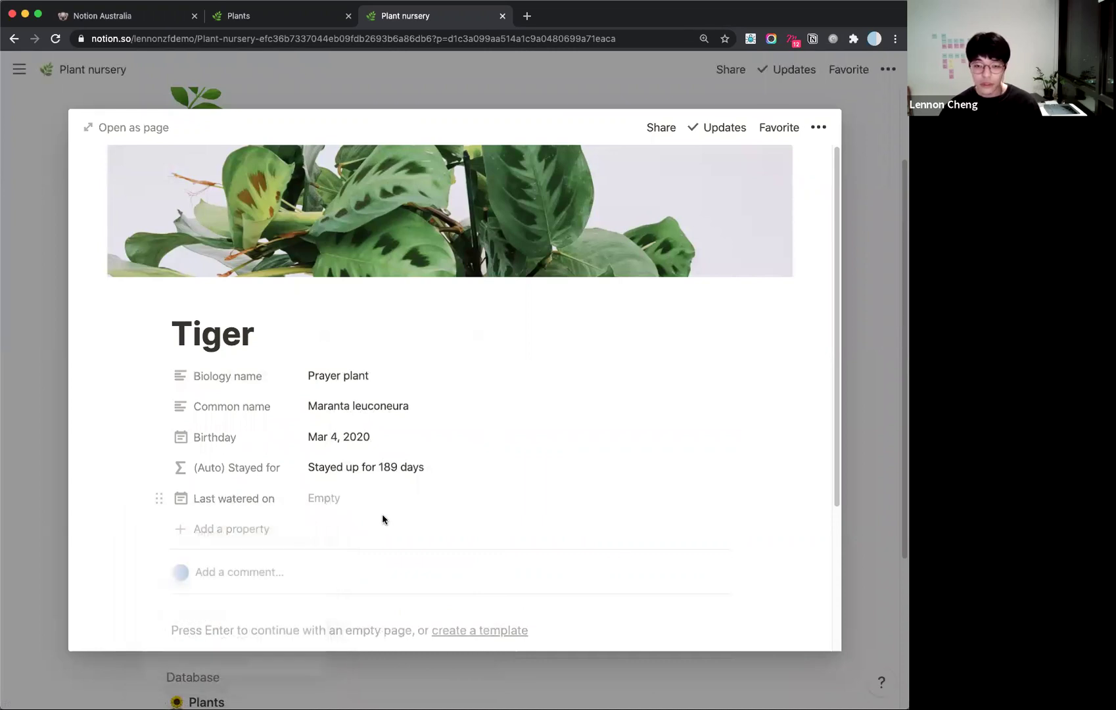
Set Tiger's Last watered on date to Sep 5, 2020.
click(342, 497)
click(461, 183)
click(639, 442)
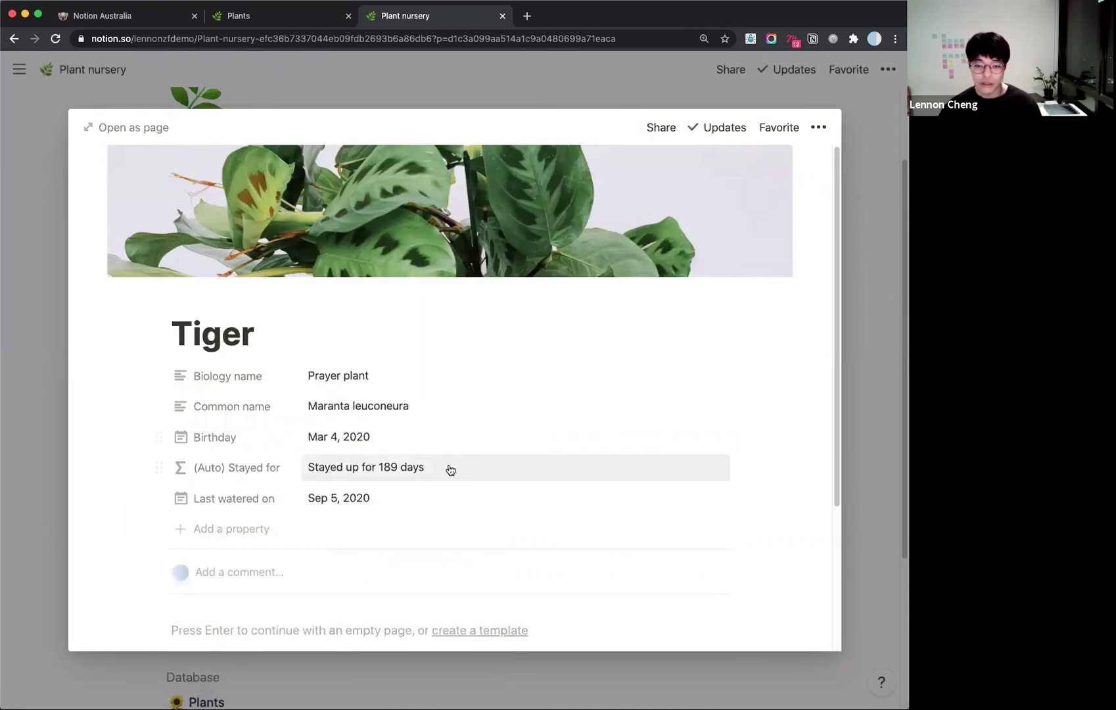
Add another property below Last watered on and make it a Formula property.
click(219, 529)
click(452, 510)
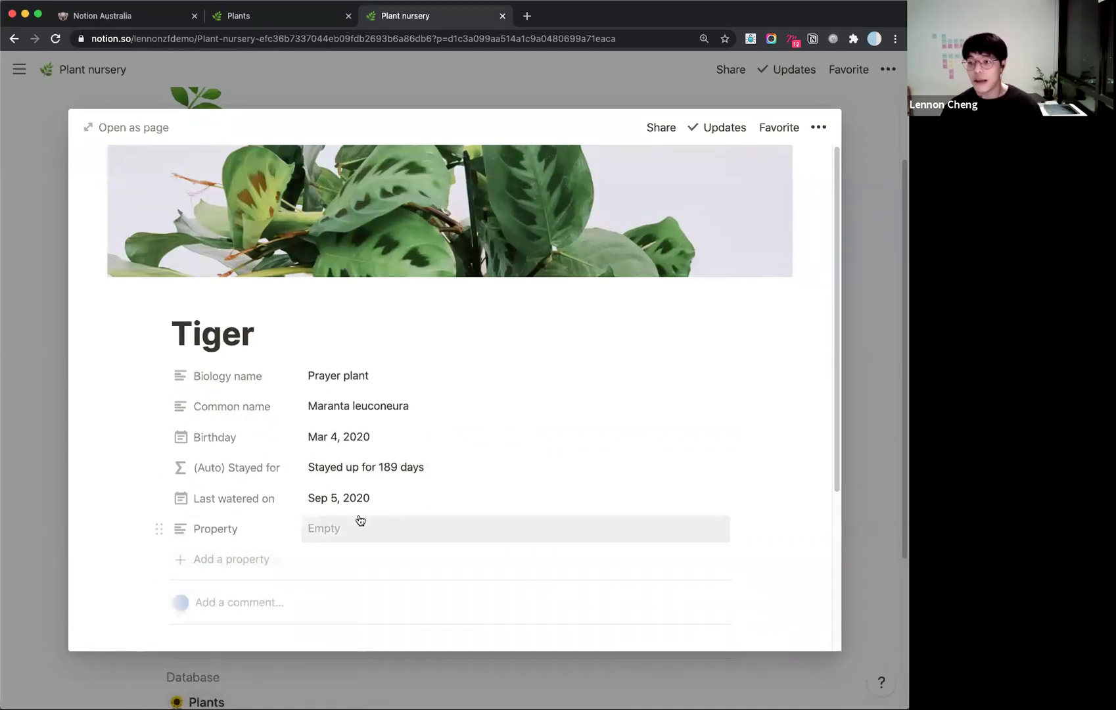
click(237, 529)
mouse_move(306, 617)
scroll(434, 625, down, 1)
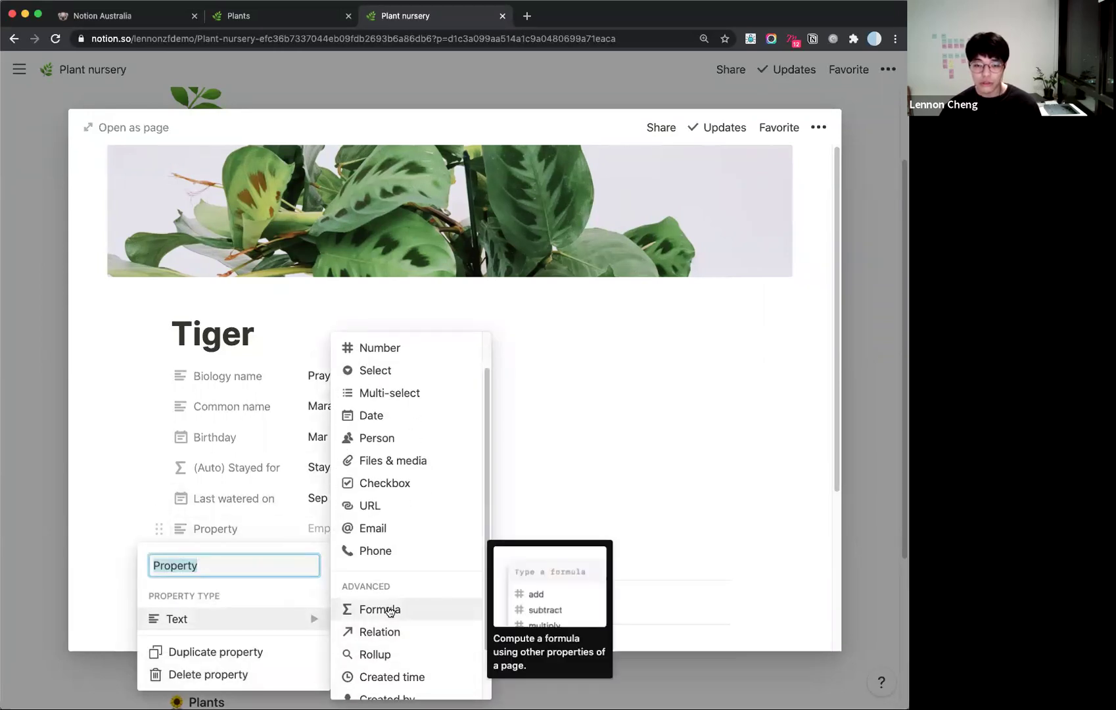
click(408, 608)
click(293, 531)
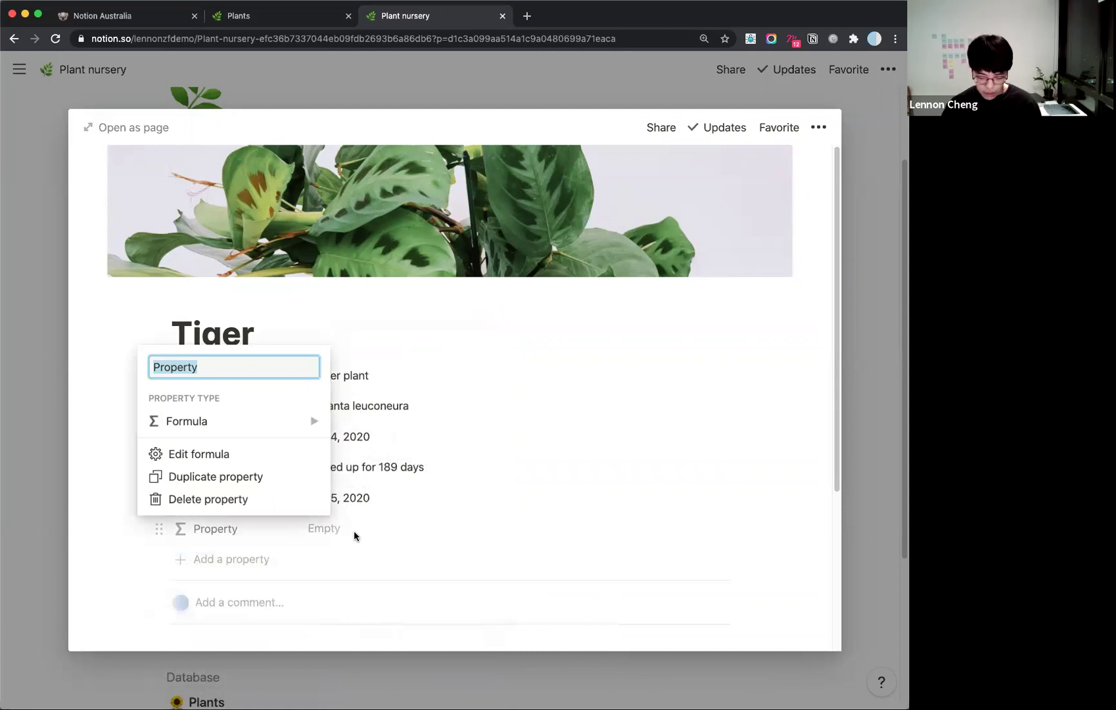
Name the new formula property "(Auto) Dry up for".
text(Drying u)
text(p for)
key(BackSpace)
key(BackSpace)
key(BackSpace)
key(Return)
click(236, 530)
key(Left)
text(())
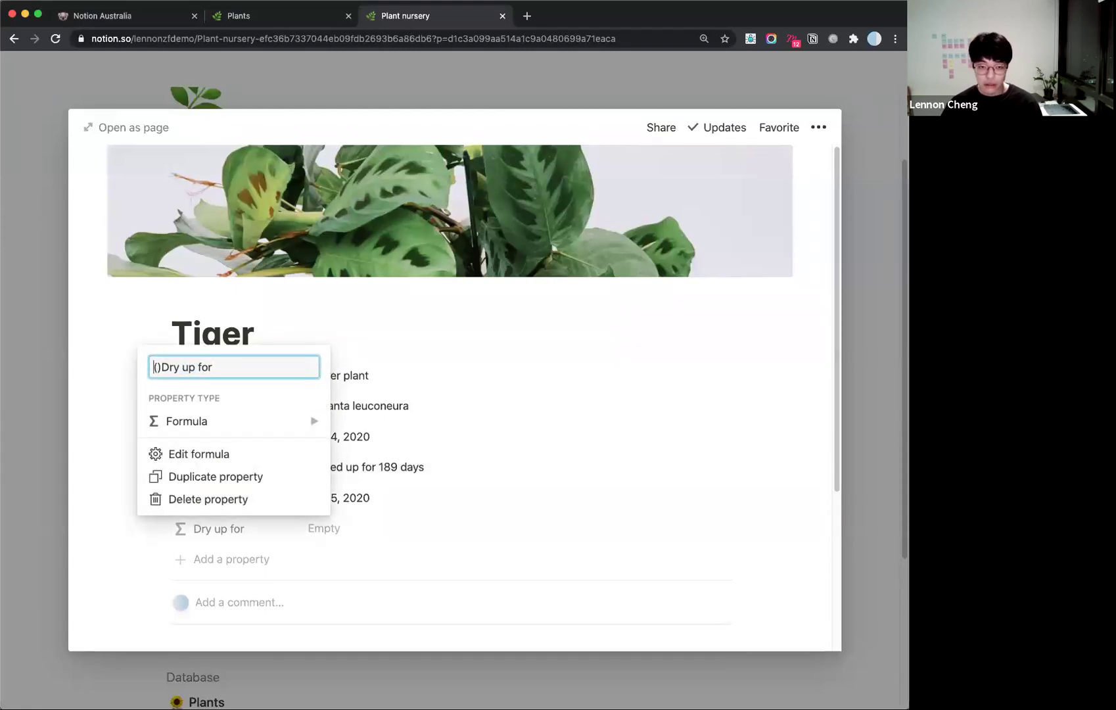
key(Left)
text(Auto))
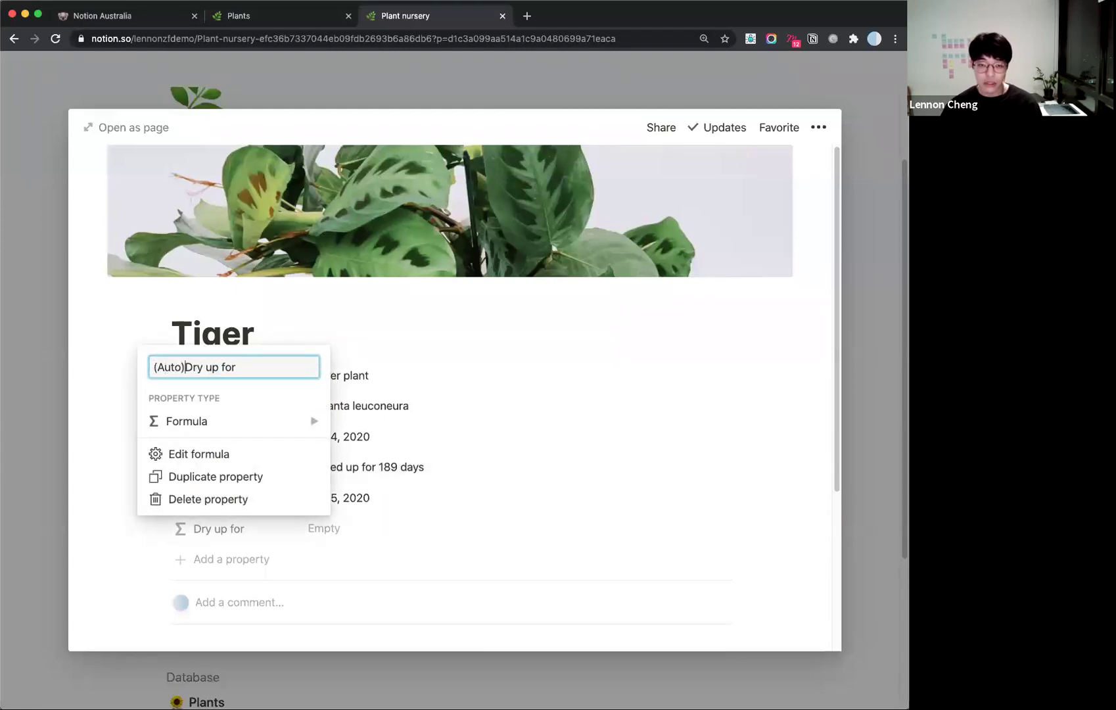
key(Return)
Try Mar 1 and Mar 12, 2020 as Tiger's Birthday to test the (Auto) Stayed for formula.
scroll(438, 495, down, 1)
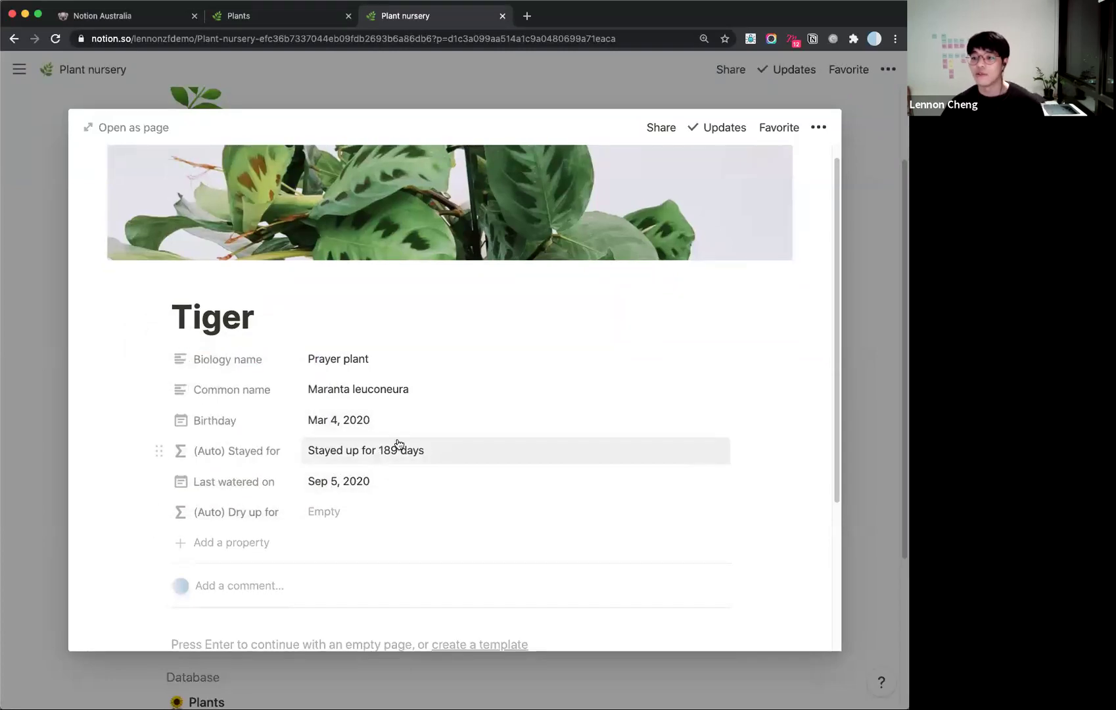
click(372, 422)
click(487, 371)
click(641, 349)
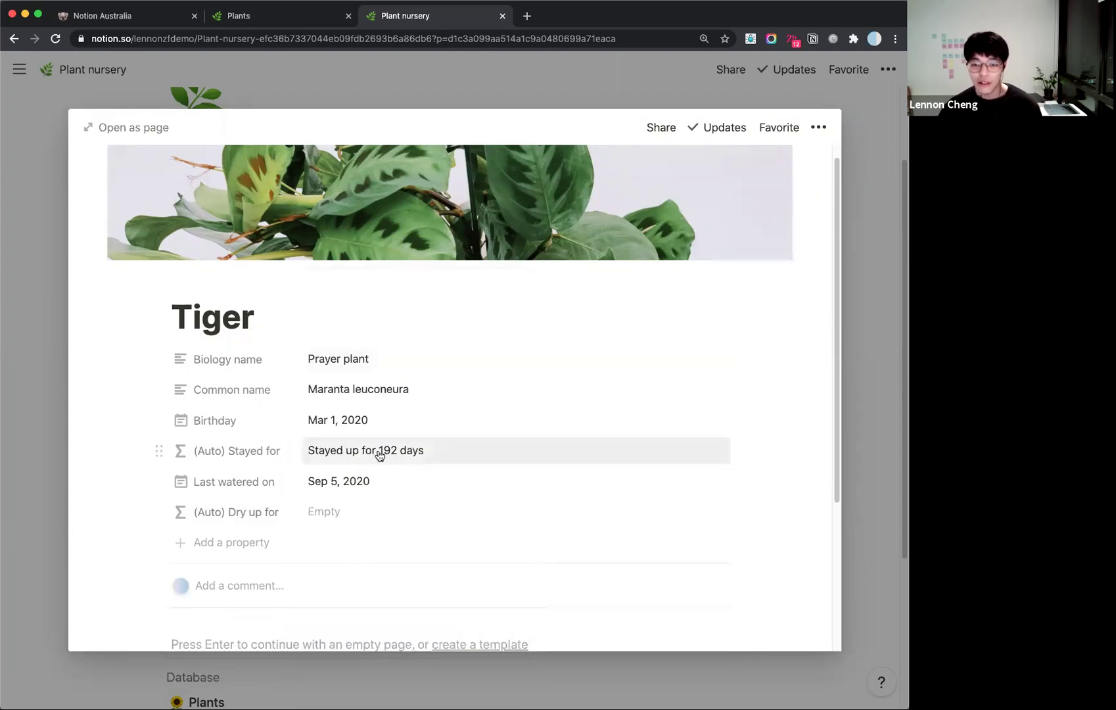
click(334, 423)
click(410, 421)
click(655, 419)
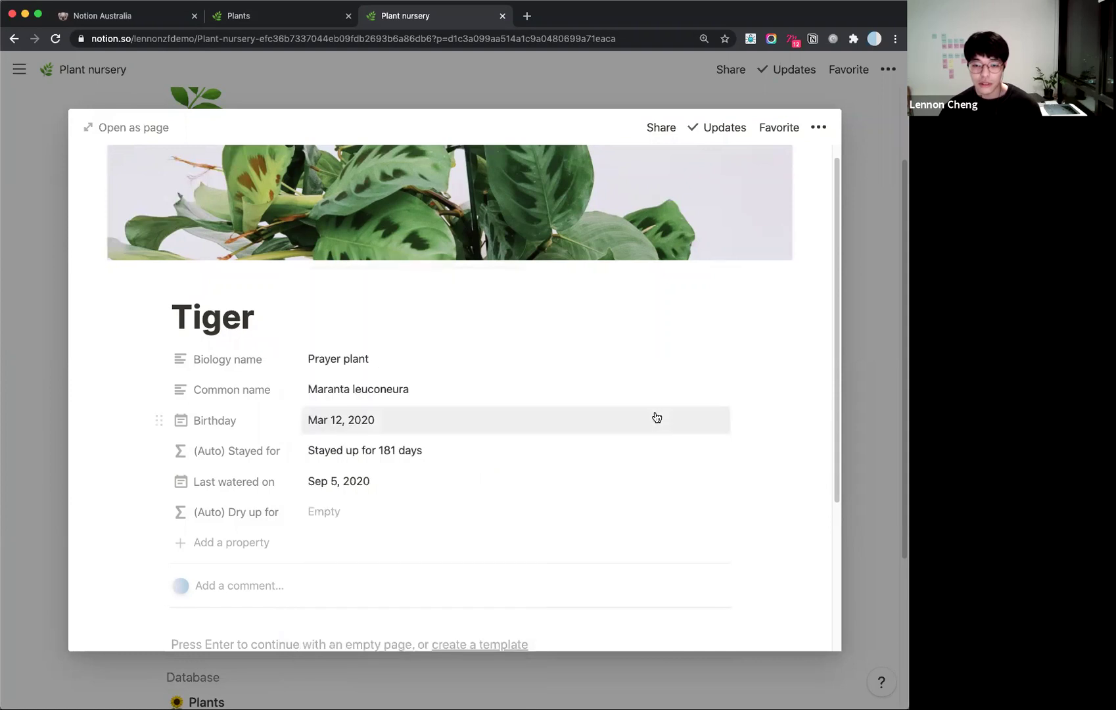
Set Tiger's Birthday to Mar 1, 2020.
click(349, 424)
click(486, 367)
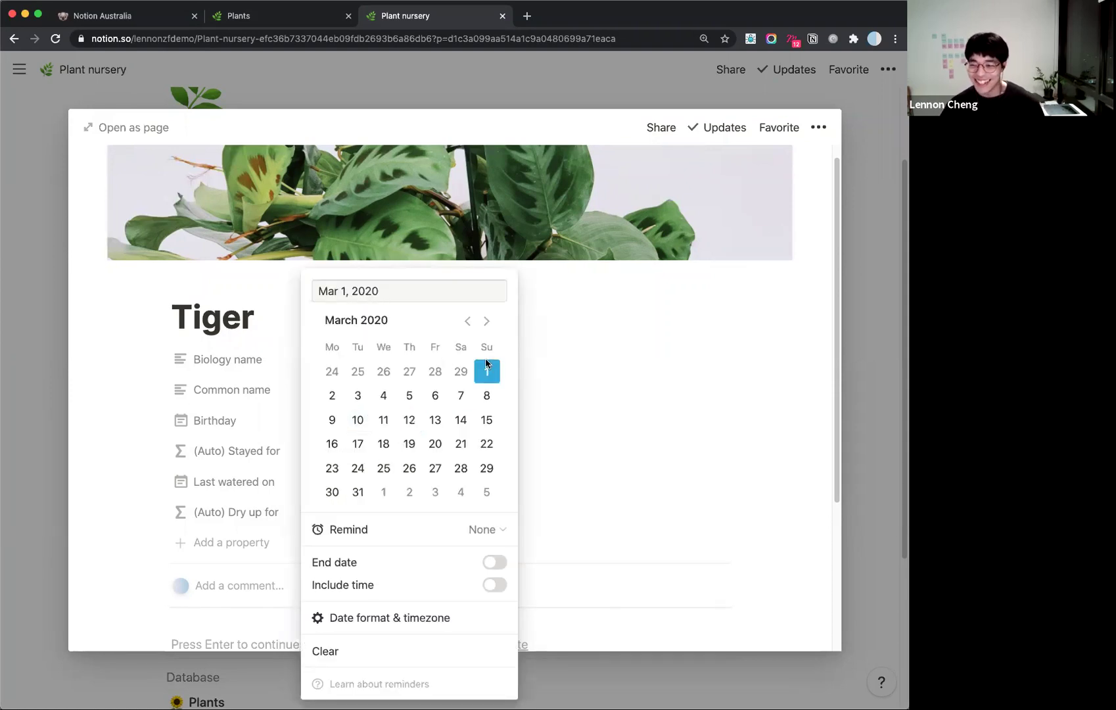
click(579, 420)
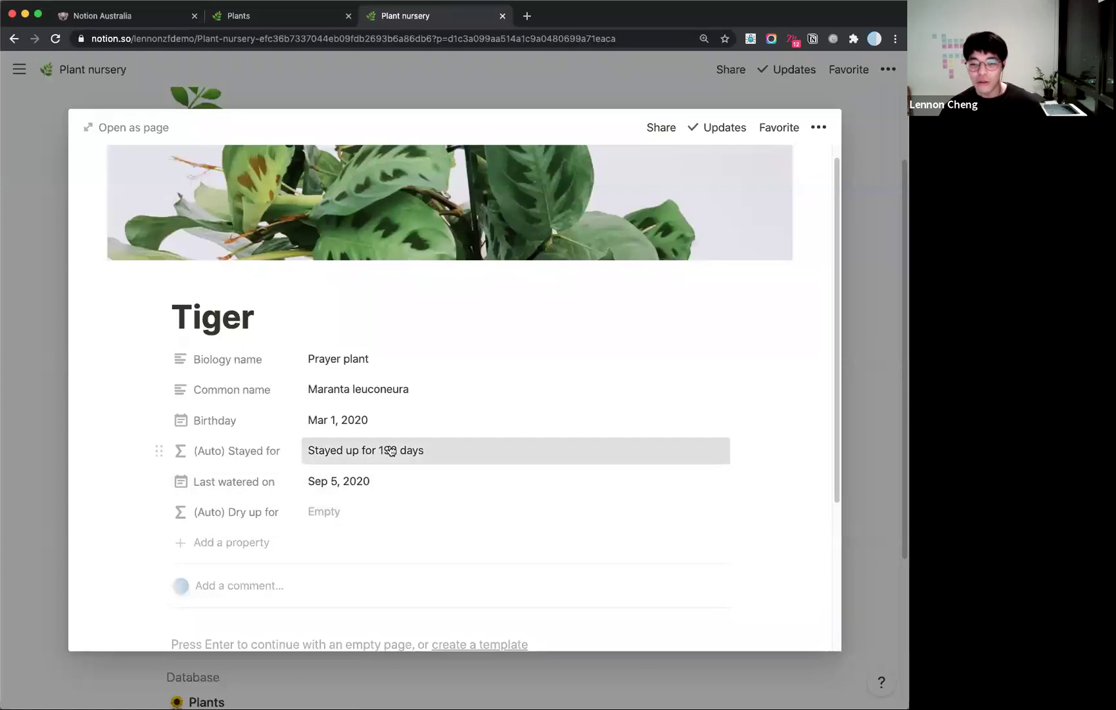
Copy the whole (Auto) Stayed for formula into the (Auto) Dry up for property.
click(390, 450)
key(super+a)
key(super+c)
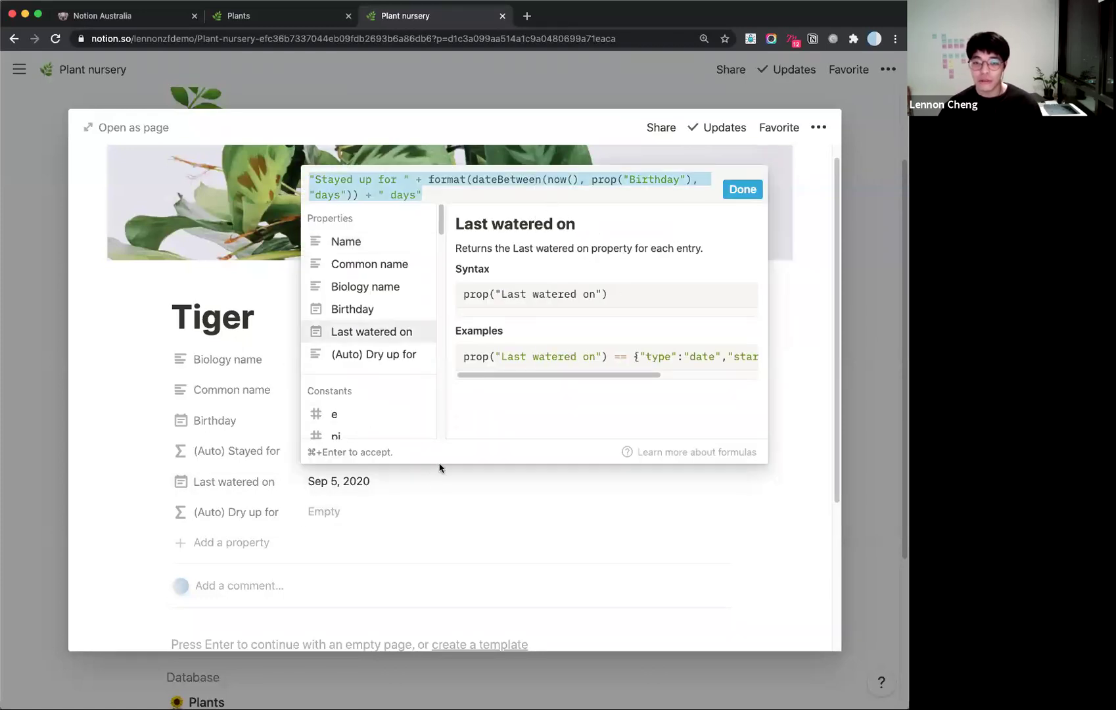
key(Escape)
click(362, 512)
key(super+v)
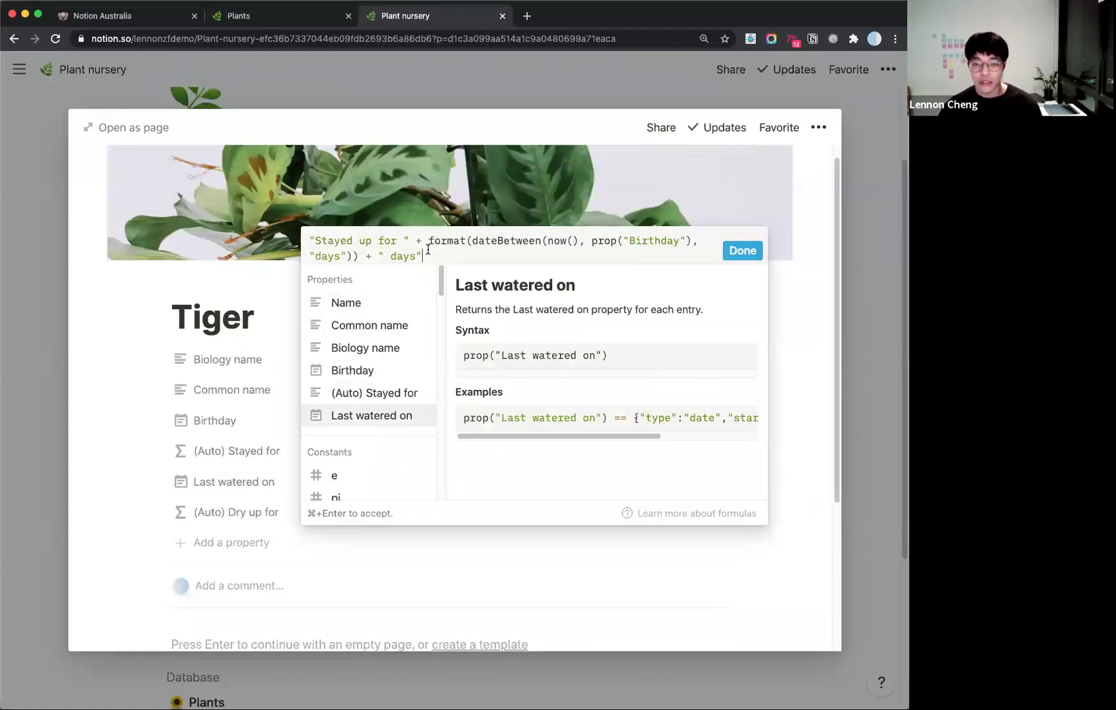
Replace prop("Birthday") with the Last watered on property in the (Auto) Dry up for formula and accept it.
drag(590, 242, 693, 240)
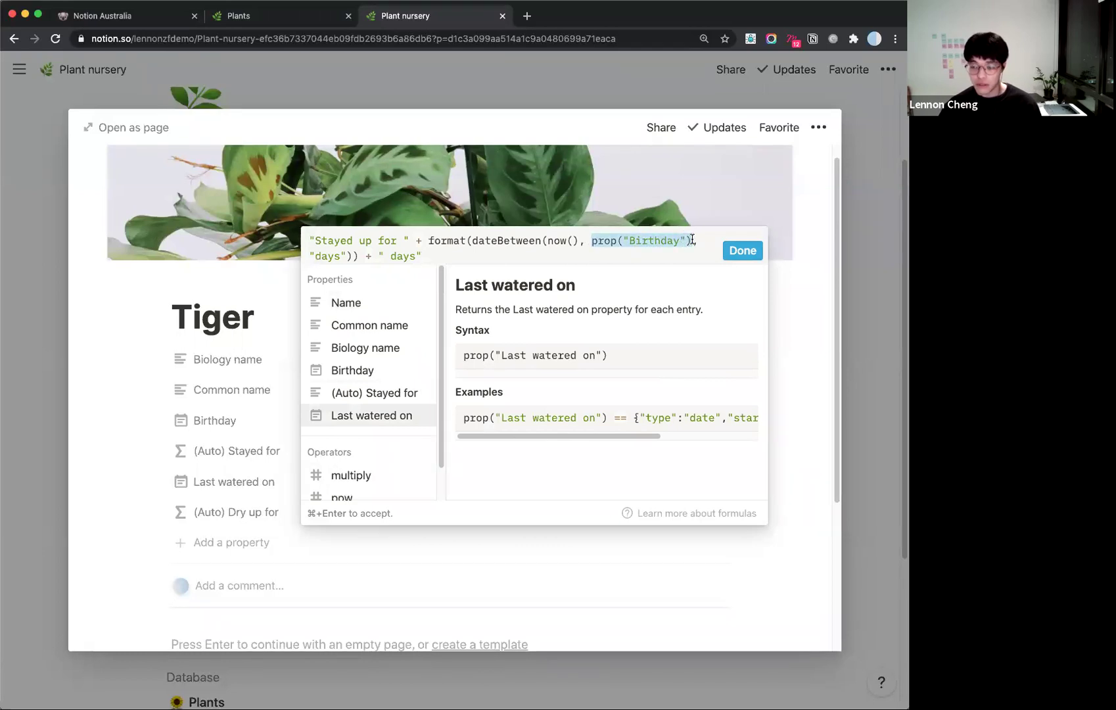
key(BackSpace)
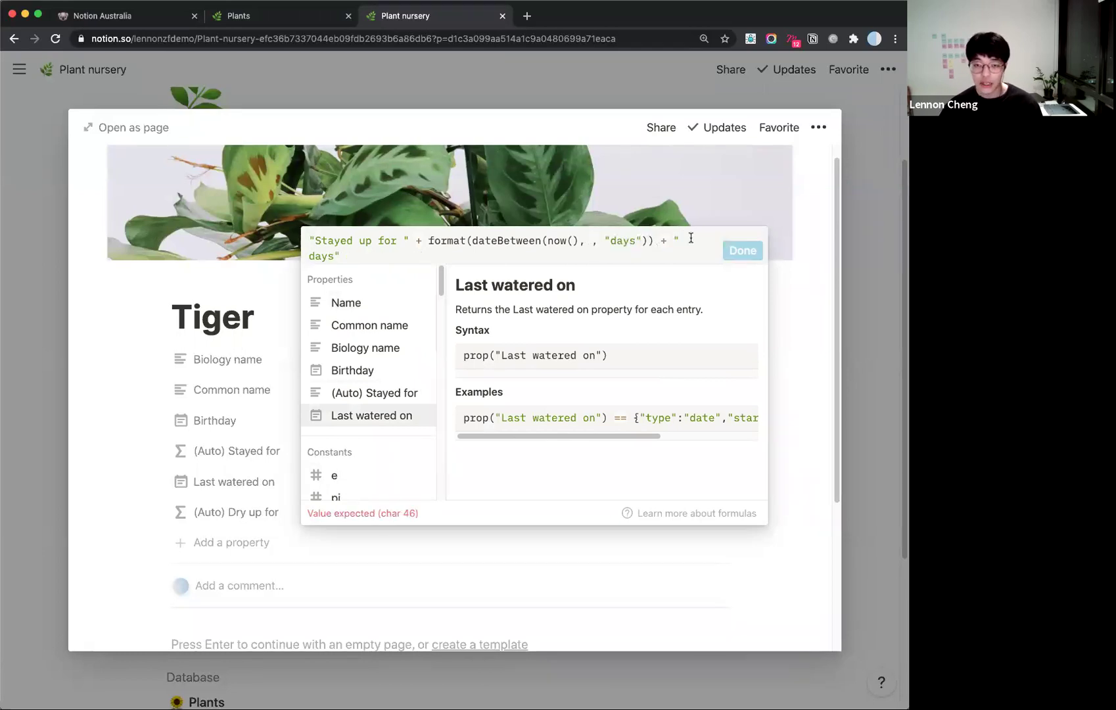
click(370, 420)
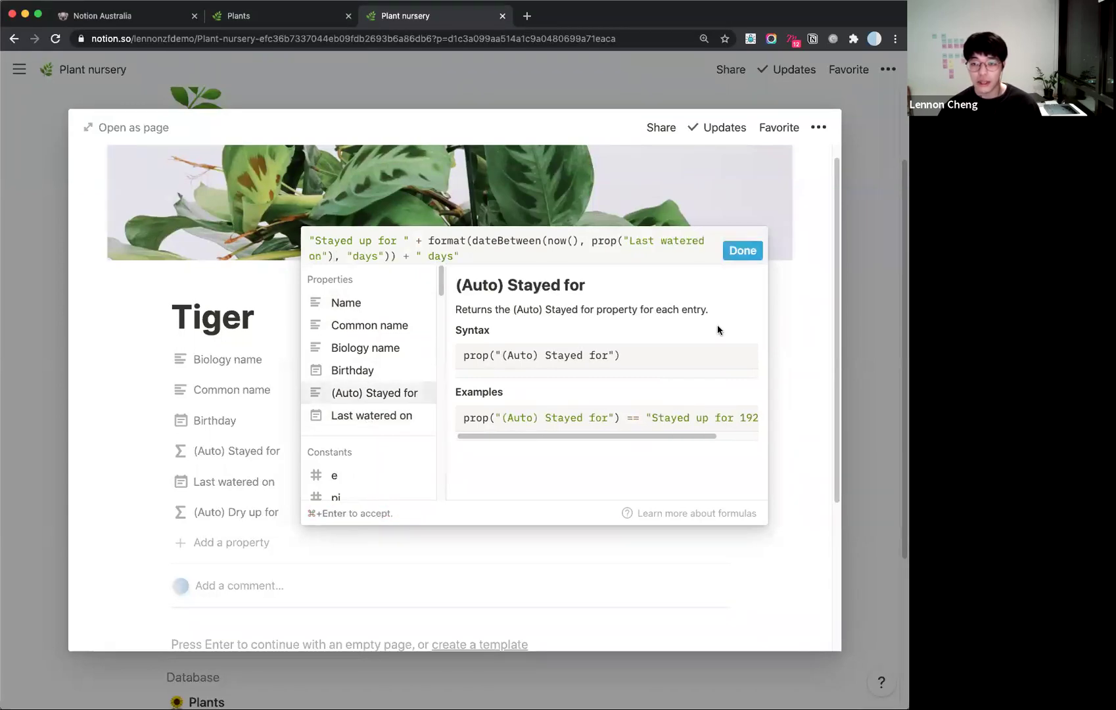
click(743, 251)
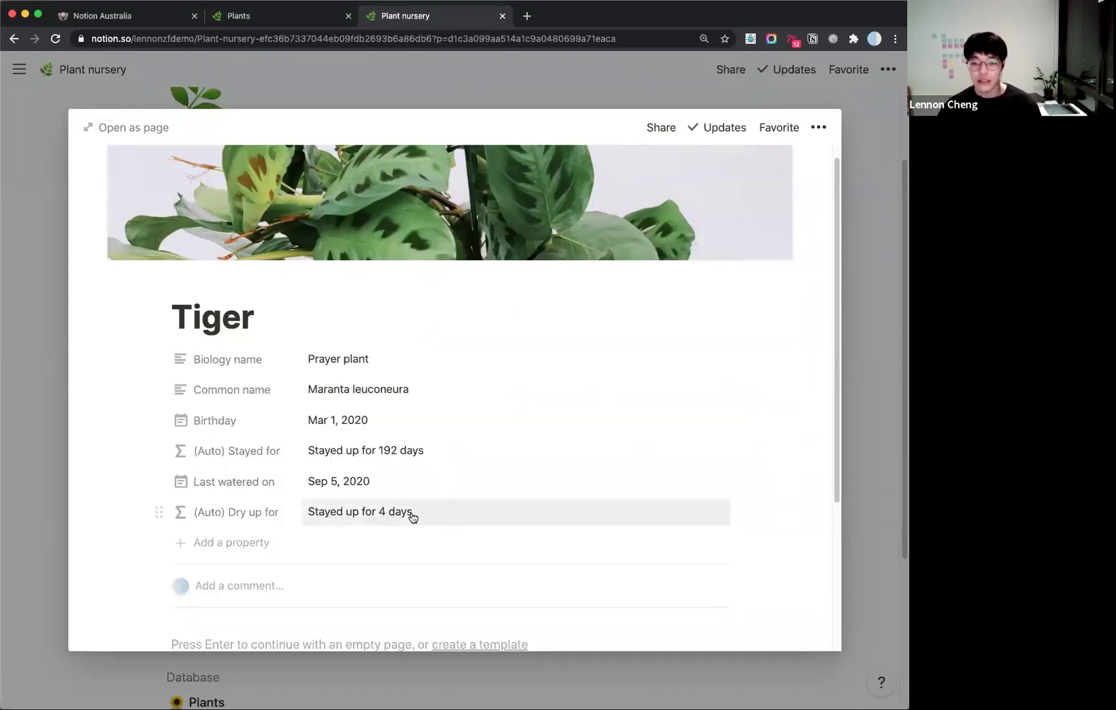
Change the word "Stayed" to "Drying" in the (Auto) Dry up for formula's opening text.
click(366, 513)
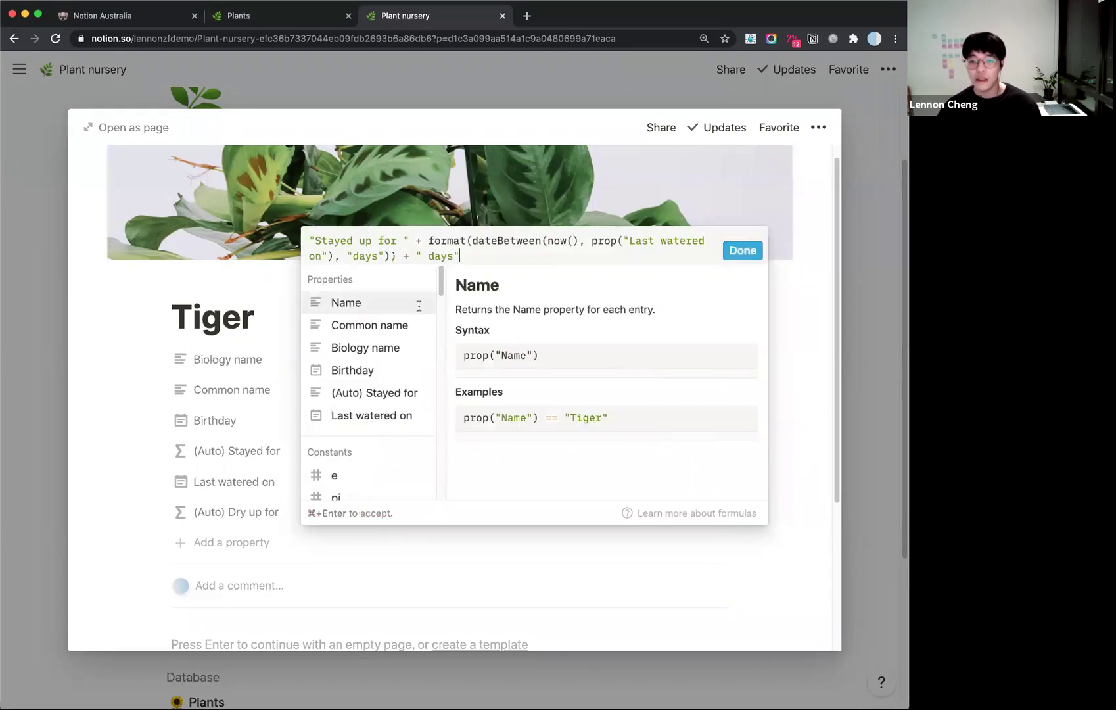
double_click(349, 241)
text(Dry)
text(ing)
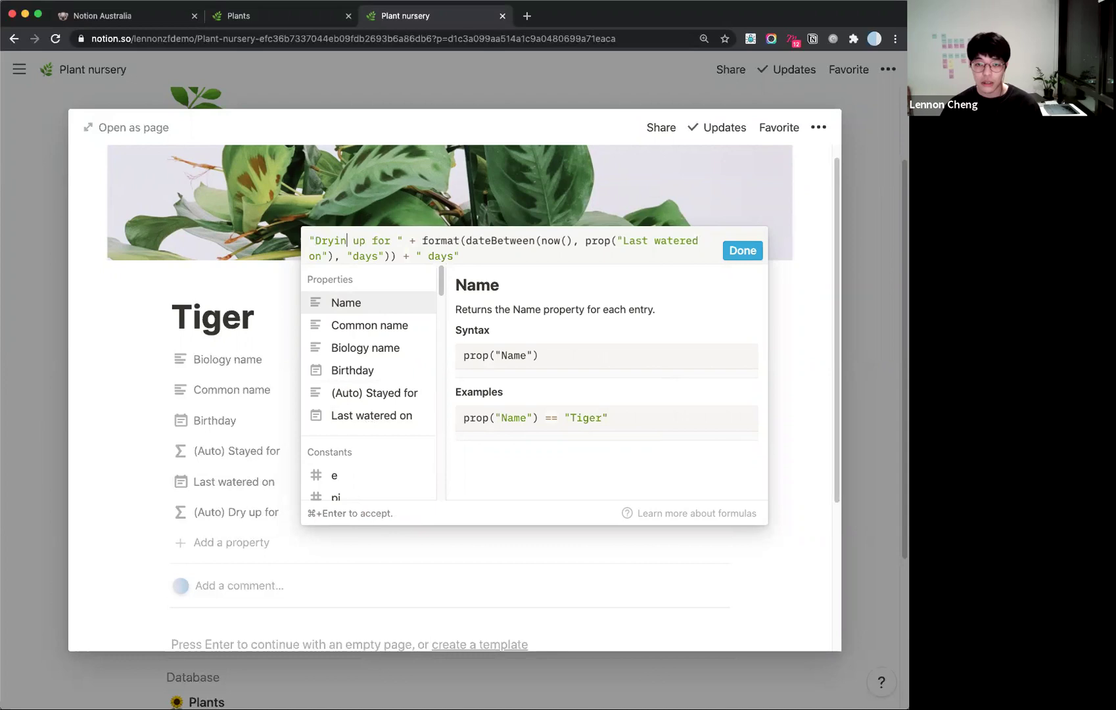
key(super+Return)
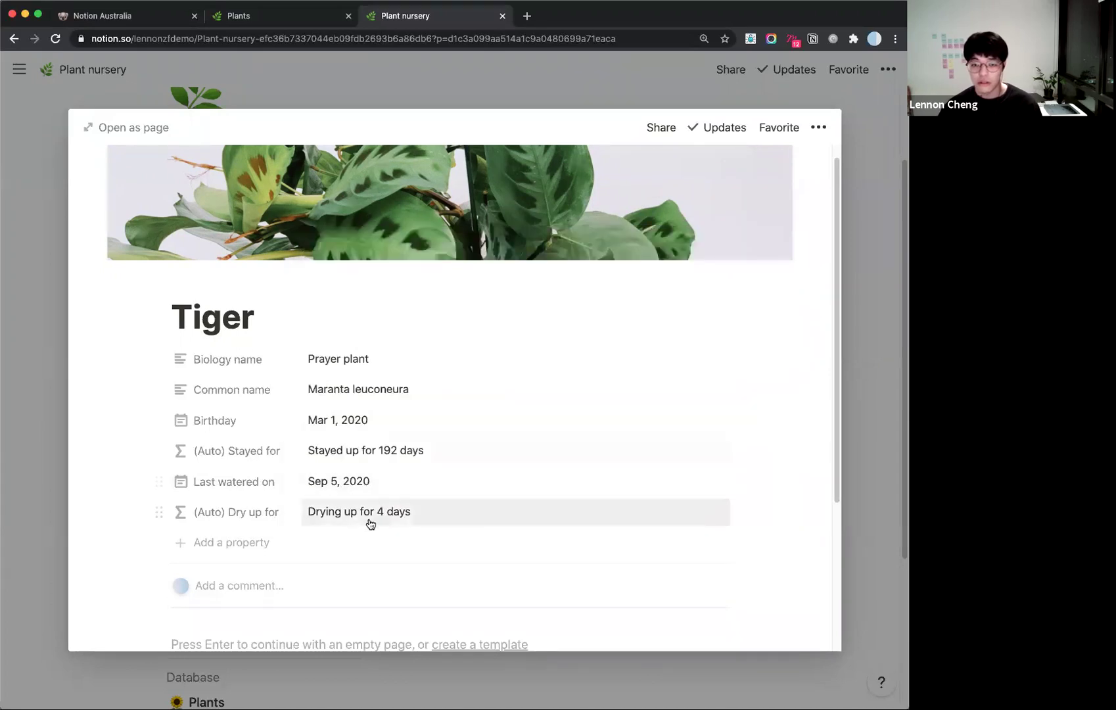
Examine the properties shown on the plant cards in the finished Plants example and return to Tiger's page in Plant nursery.
scroll(440, 394, down, 1)
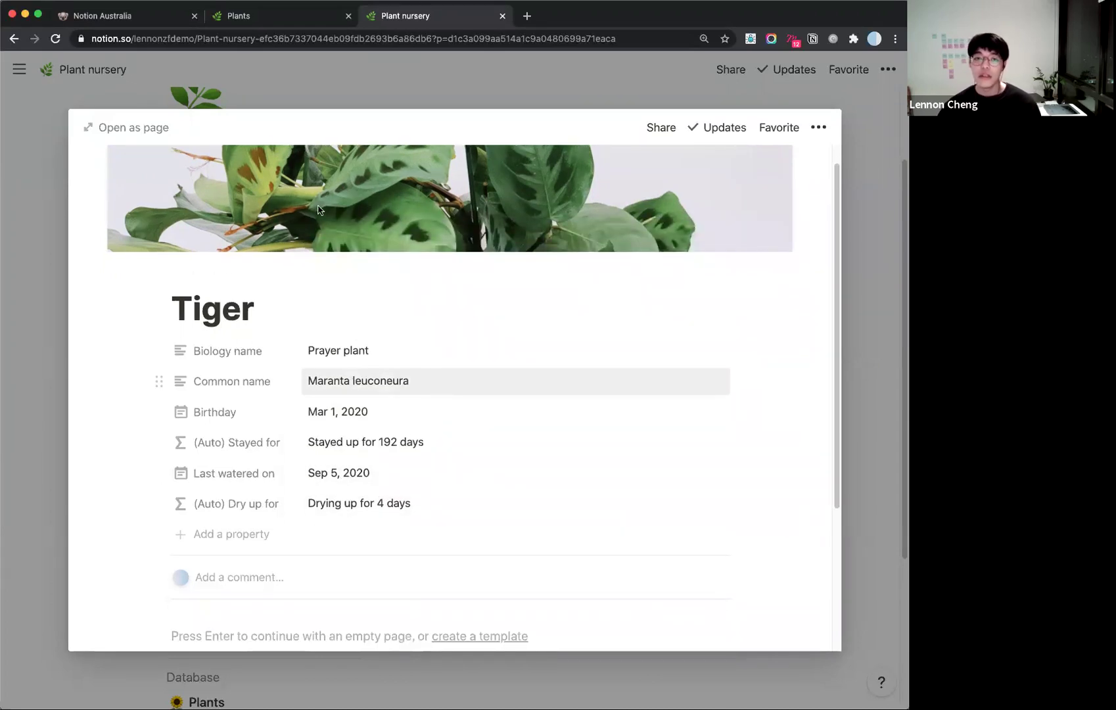
click(270, 16)
scroll(236, 391, down, 1)
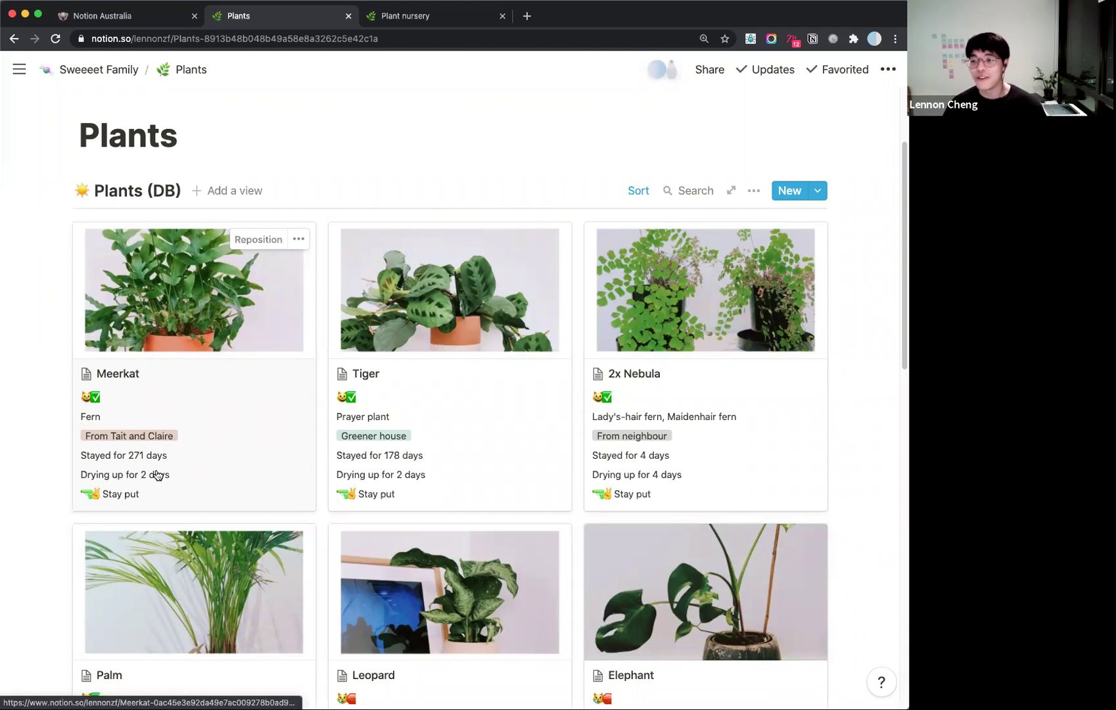
click(434, 16)
click(309, 19)
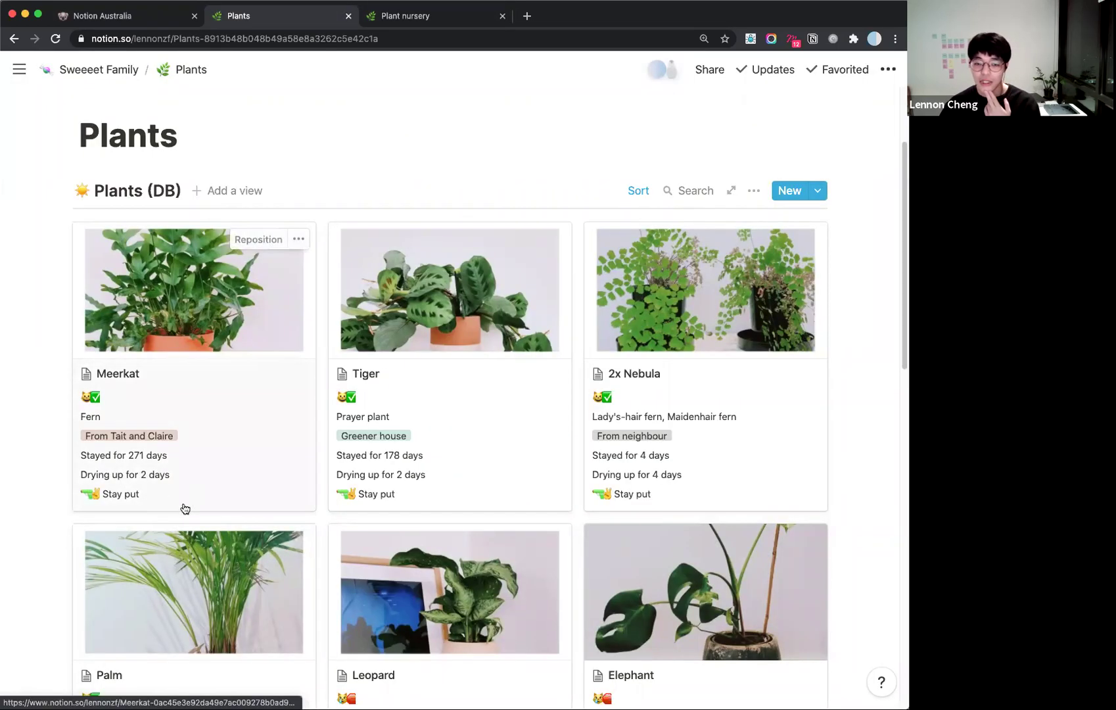
scroll(252, 508, up, 1)
scroll(251, 507, down, 1)
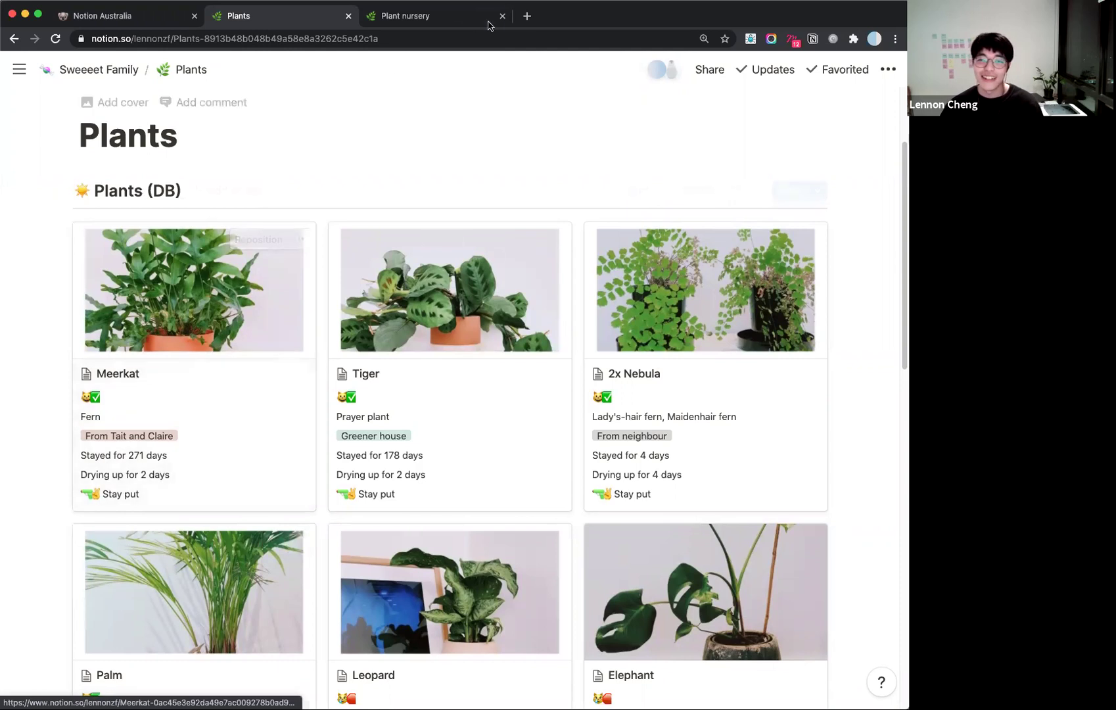
click(462, 22)
scroll(418, 389, down, 1)
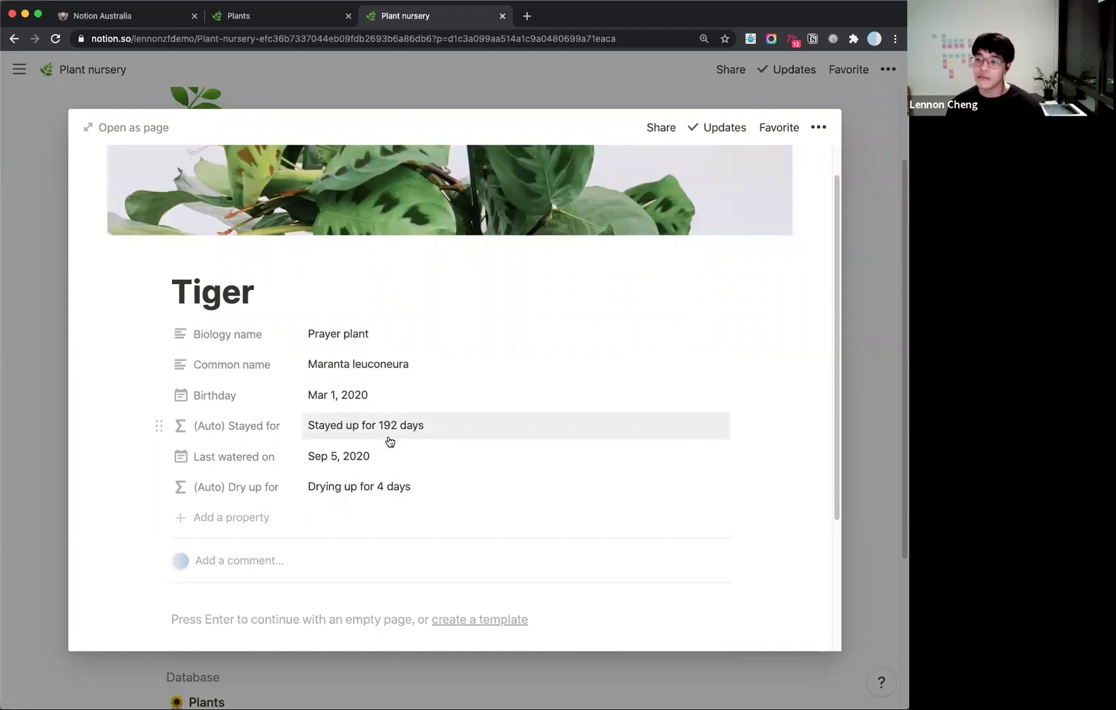
Add a Formula property named "(Auto) Water?" to Tiger's page.
click(263, 517)
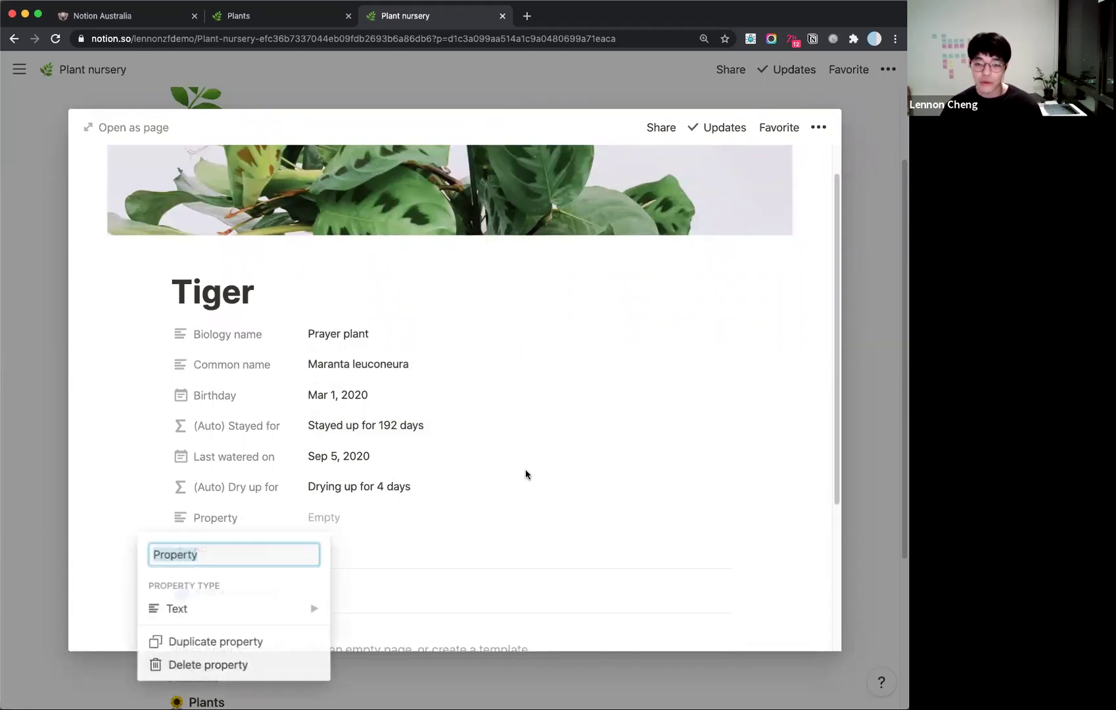
click(373, 489)
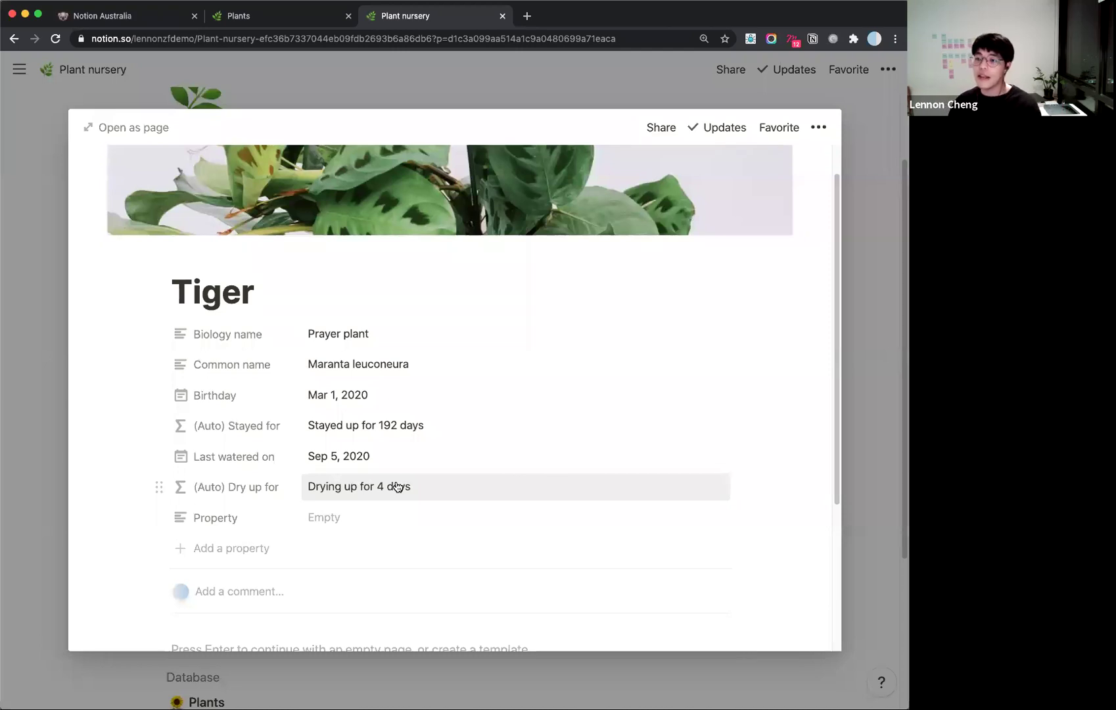
click(237, 523)
mouse_move(281, 609)
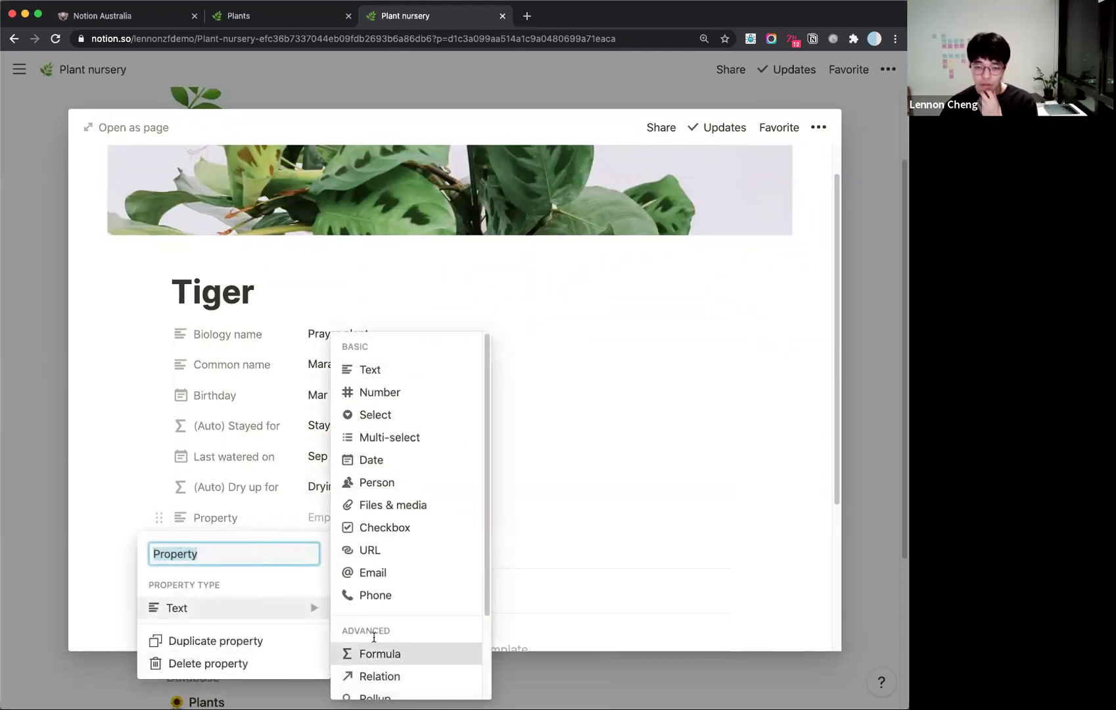
click(395, 652)
click(216, 519)
text(()
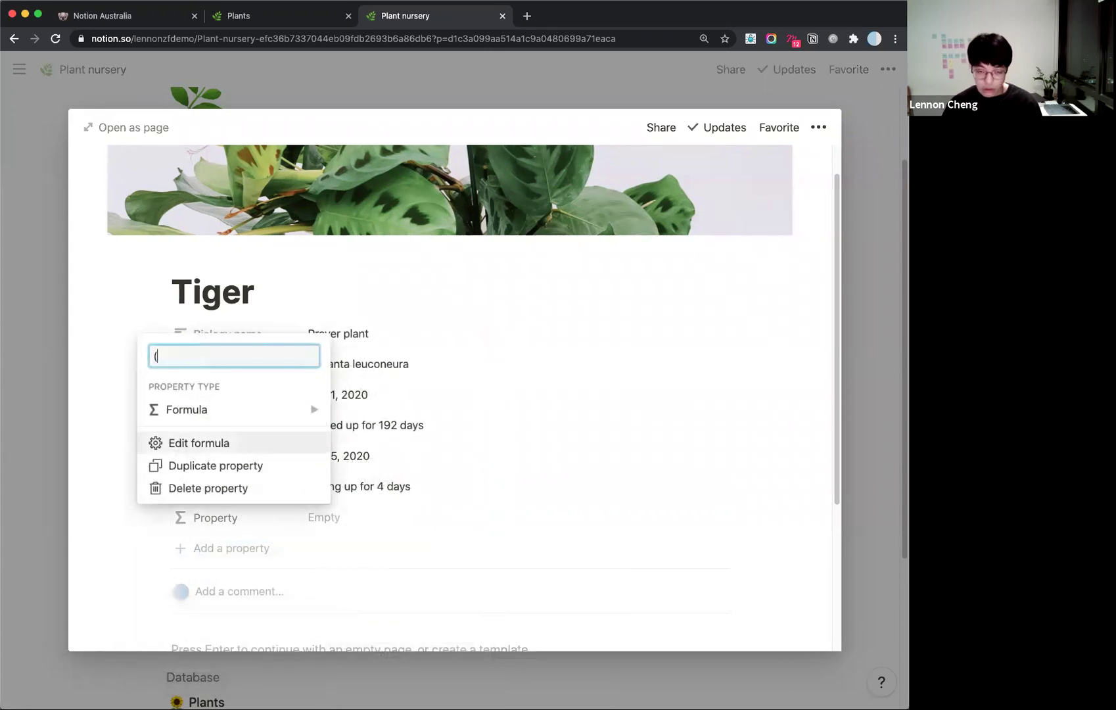
text(A)uto) Wate)
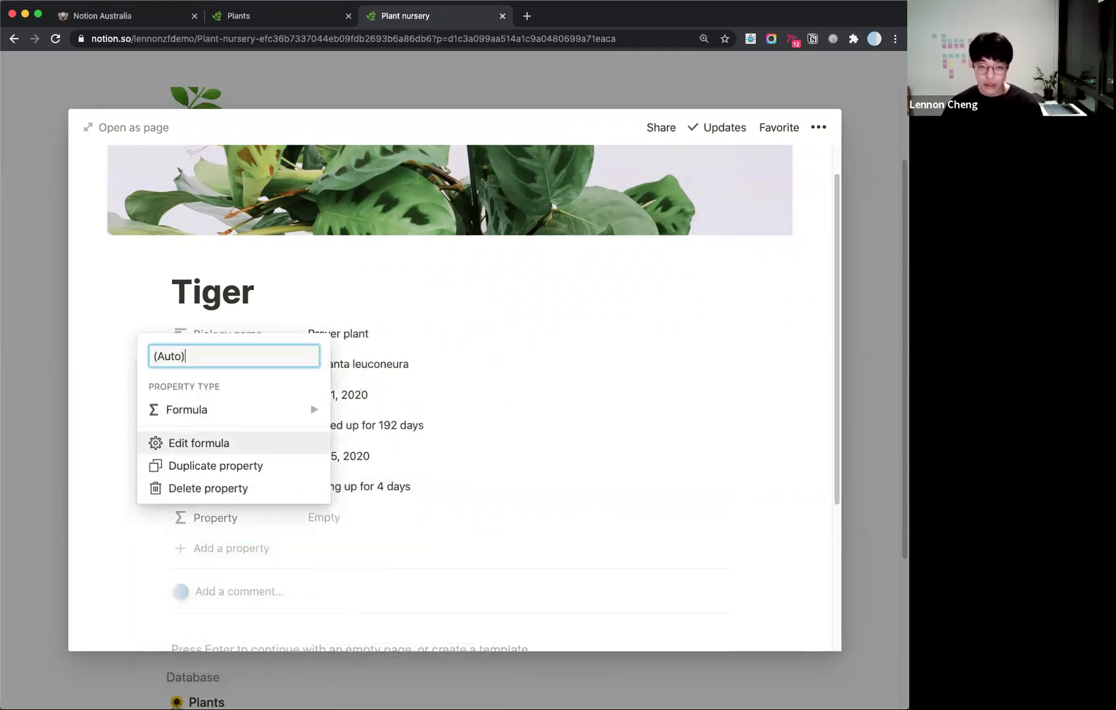
text(r?)
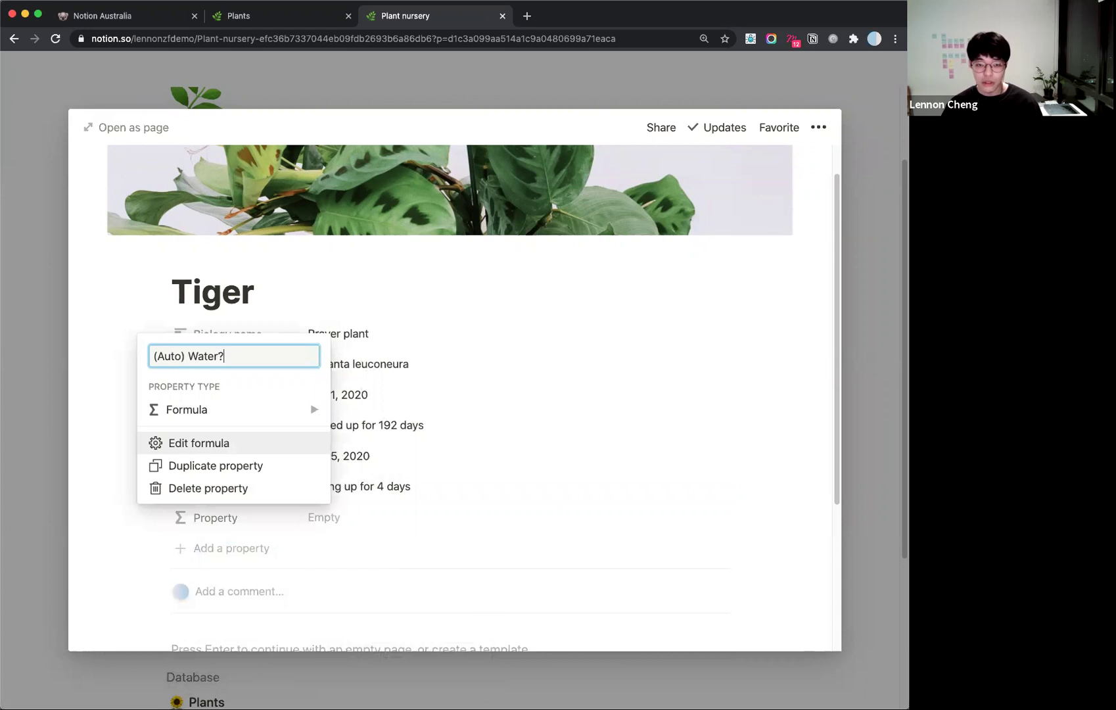
click(813, 328)
Begin the (Auto) Water? formula with the if function and examine the boolean and value arguments in its syntax help.
click(350, 532)
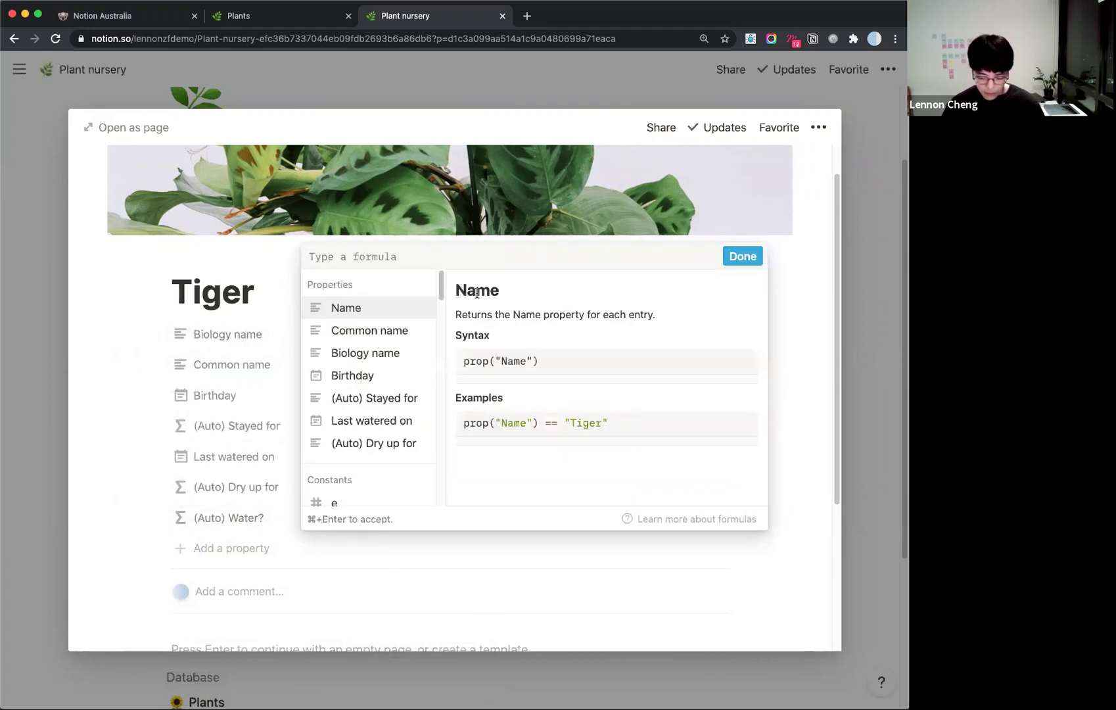
text(if)
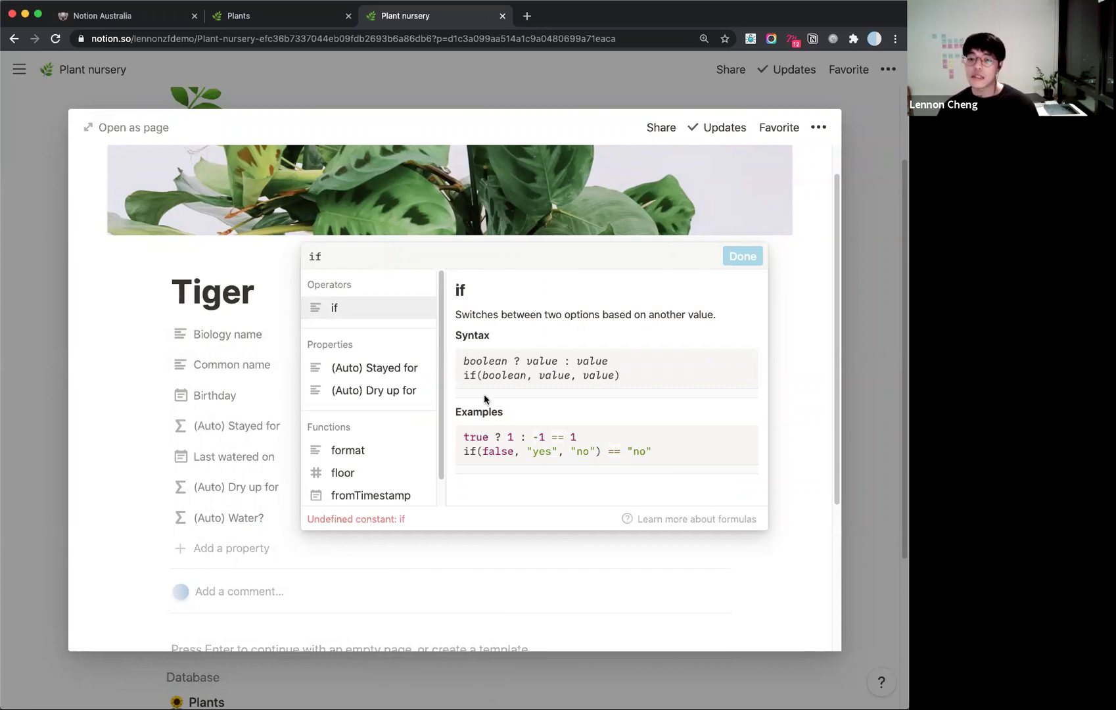
drag(463, 374, 629, 373)
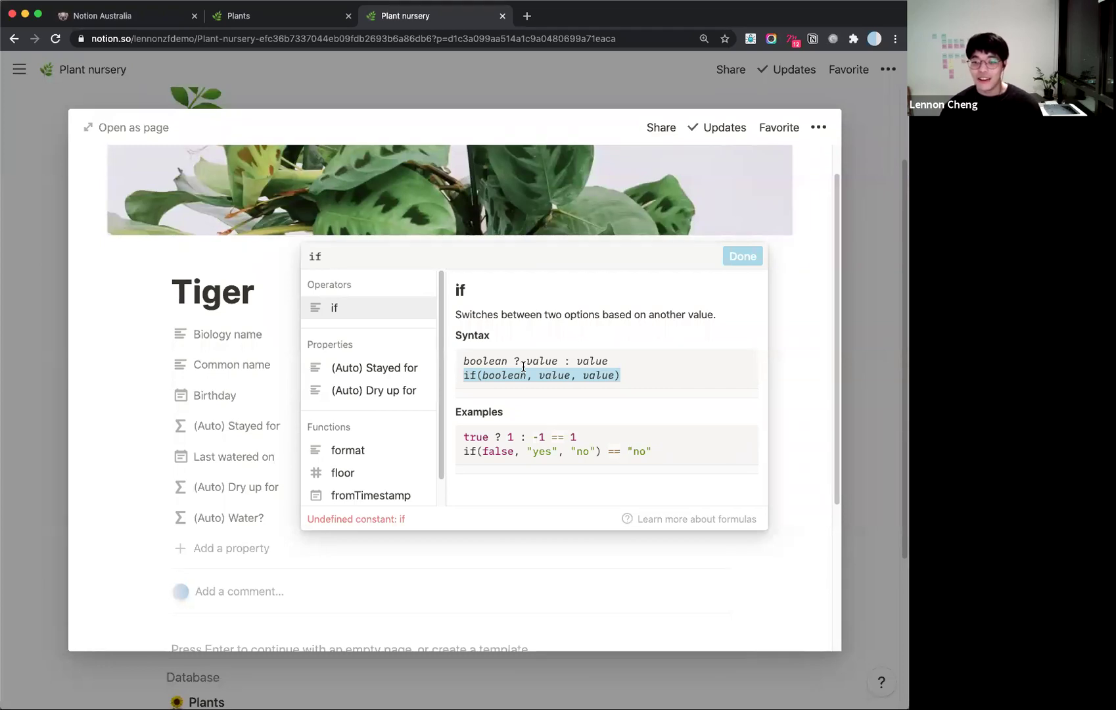
double_click(554, 375)
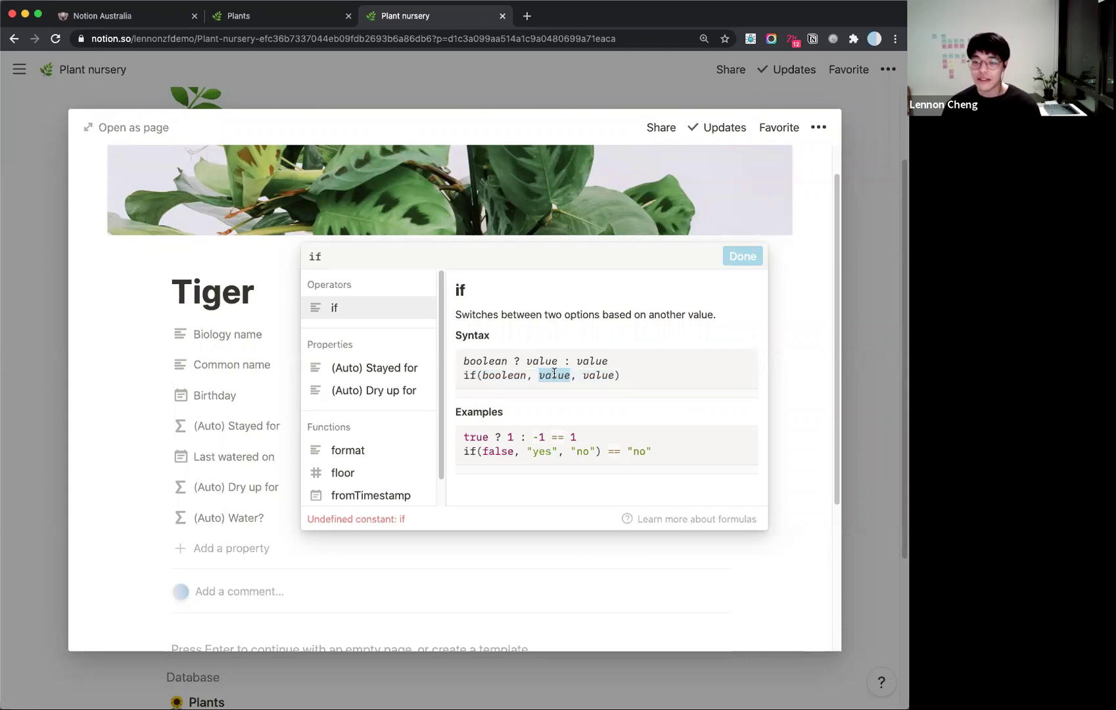
double_click(597, 376)
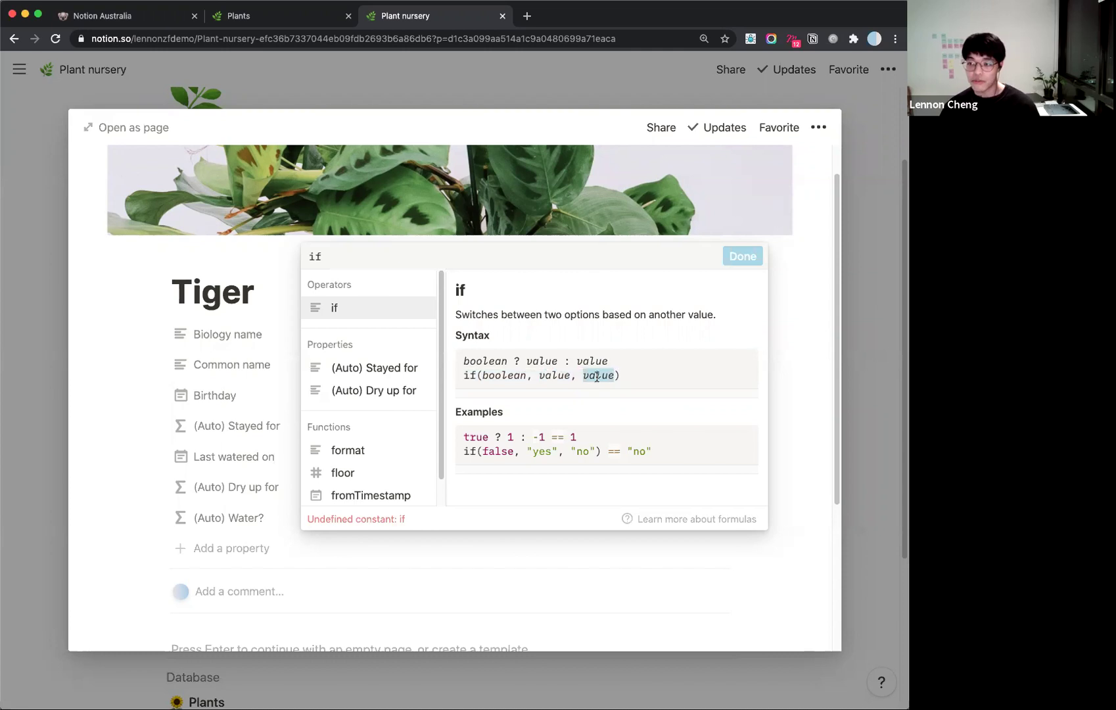
drag(483, 374, 526, 373)
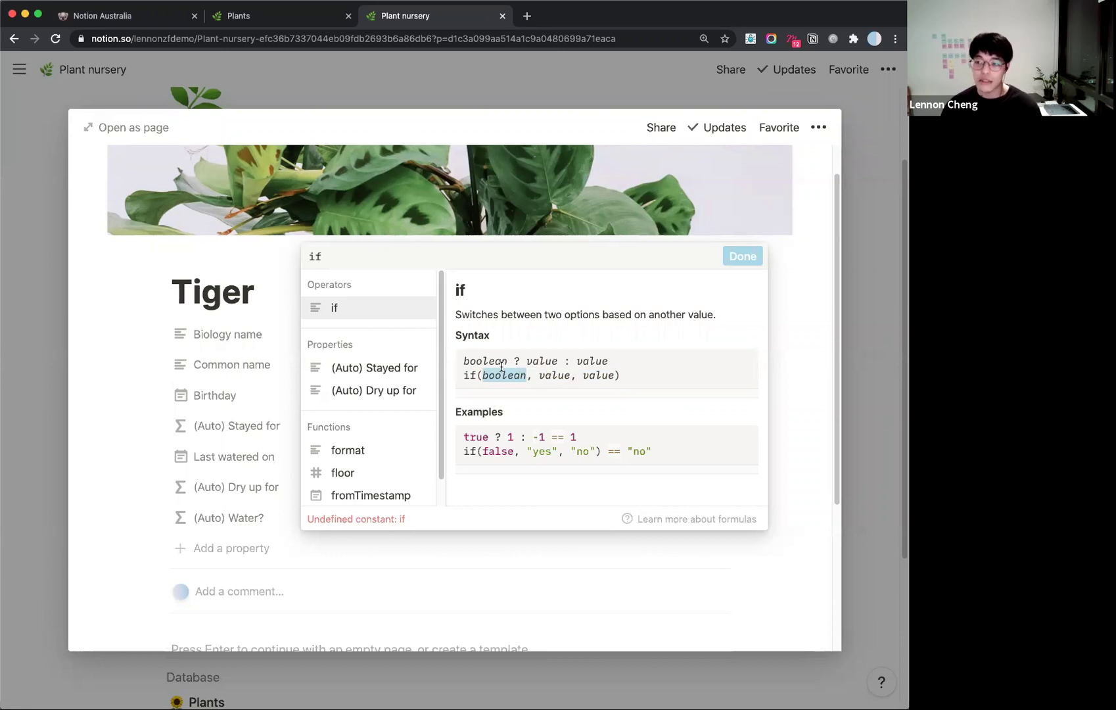
double_click(554, 372)
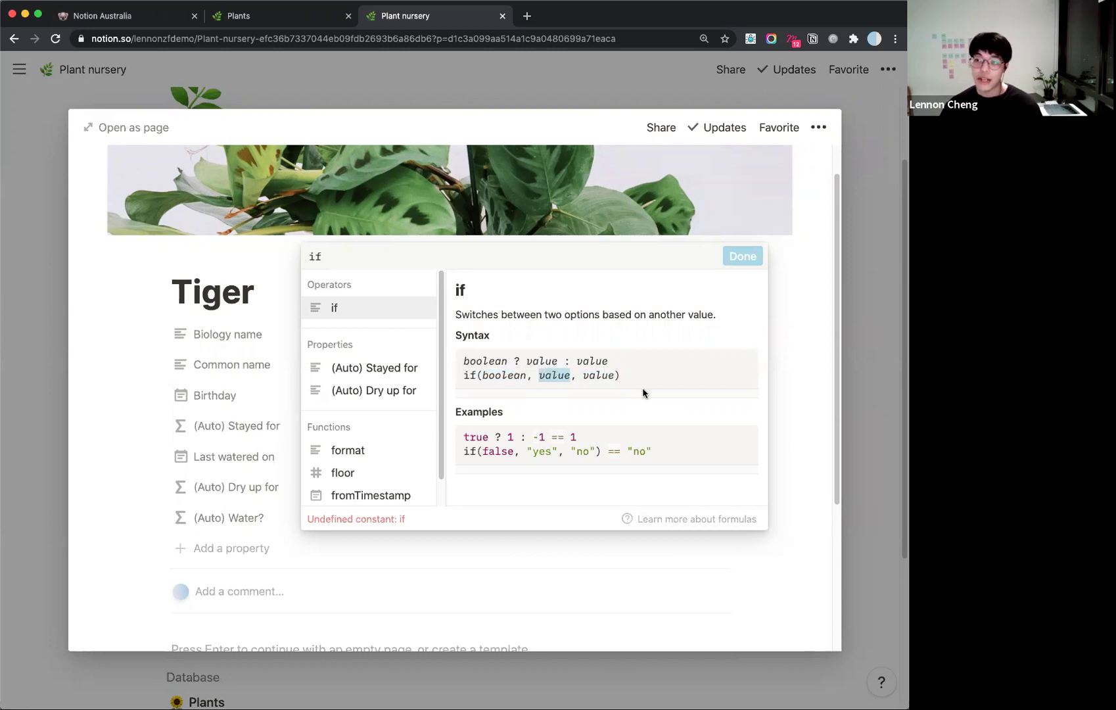
double_click(598, 375)
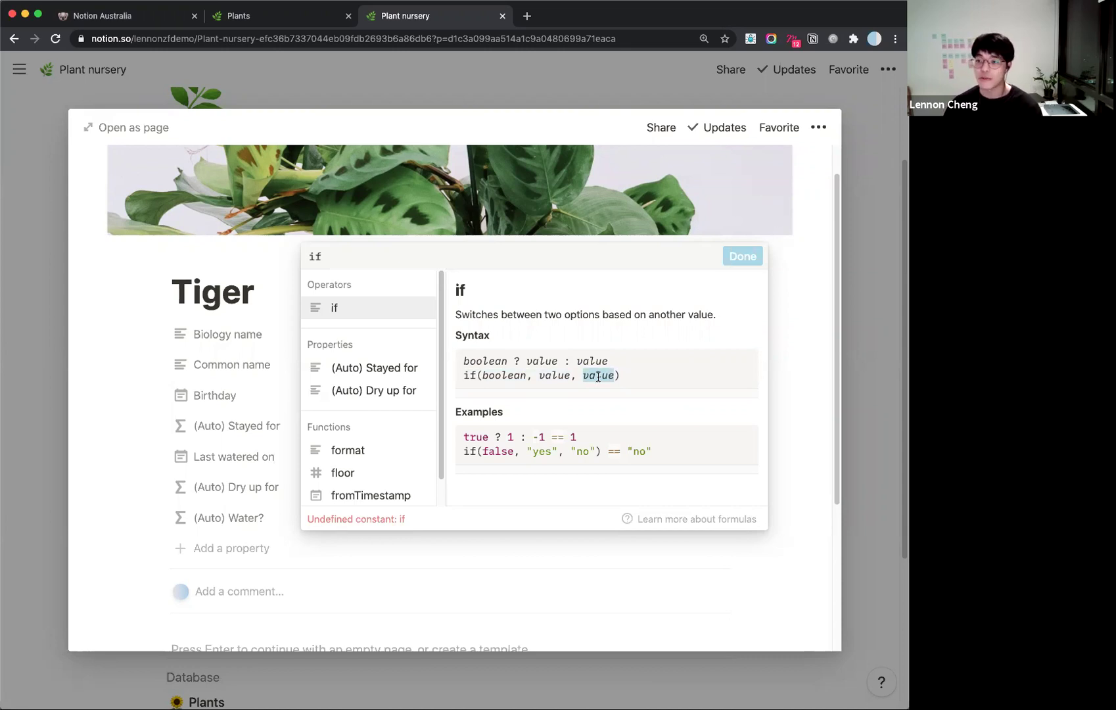
Nest an empty dateBetween function inside the if function's parentheses in the (Auto) Water? formula, balancing the closing brackets.
click(373, 250)
text(()
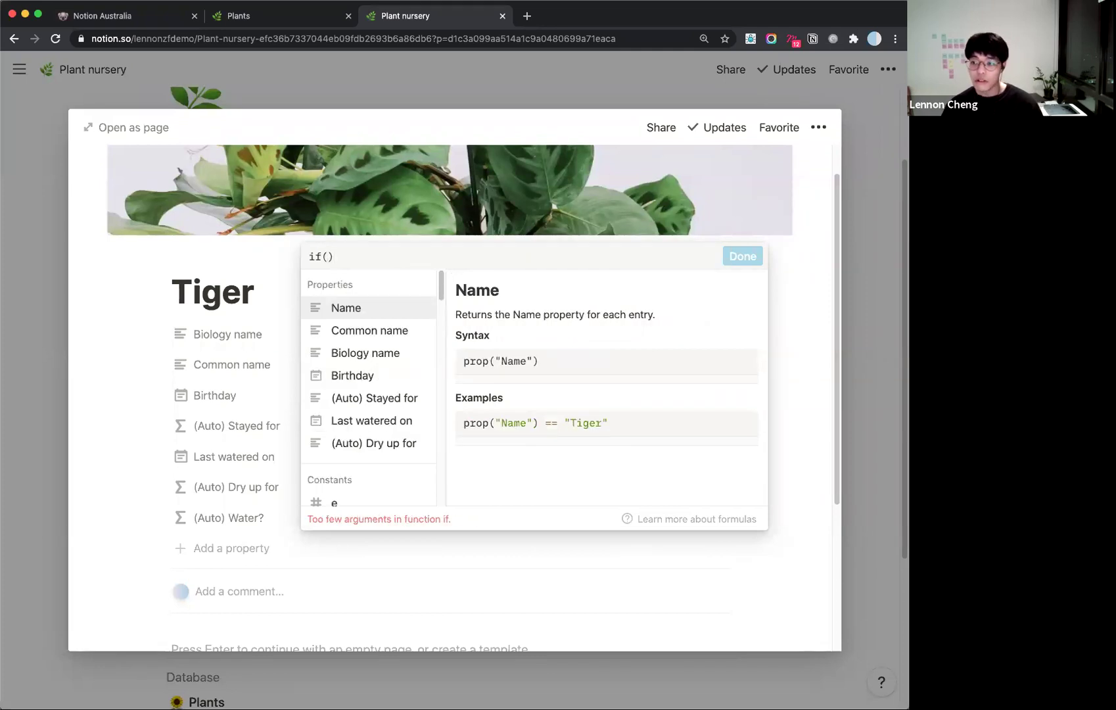
text(date)
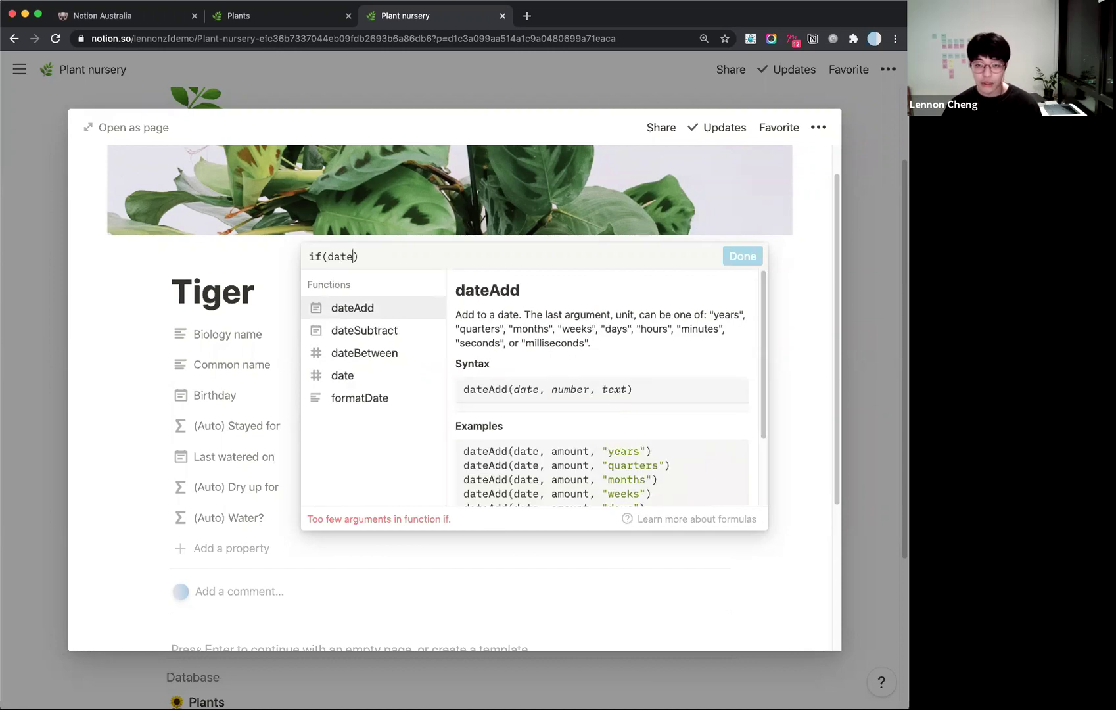
key(Down)
key(Down)
key(Return)
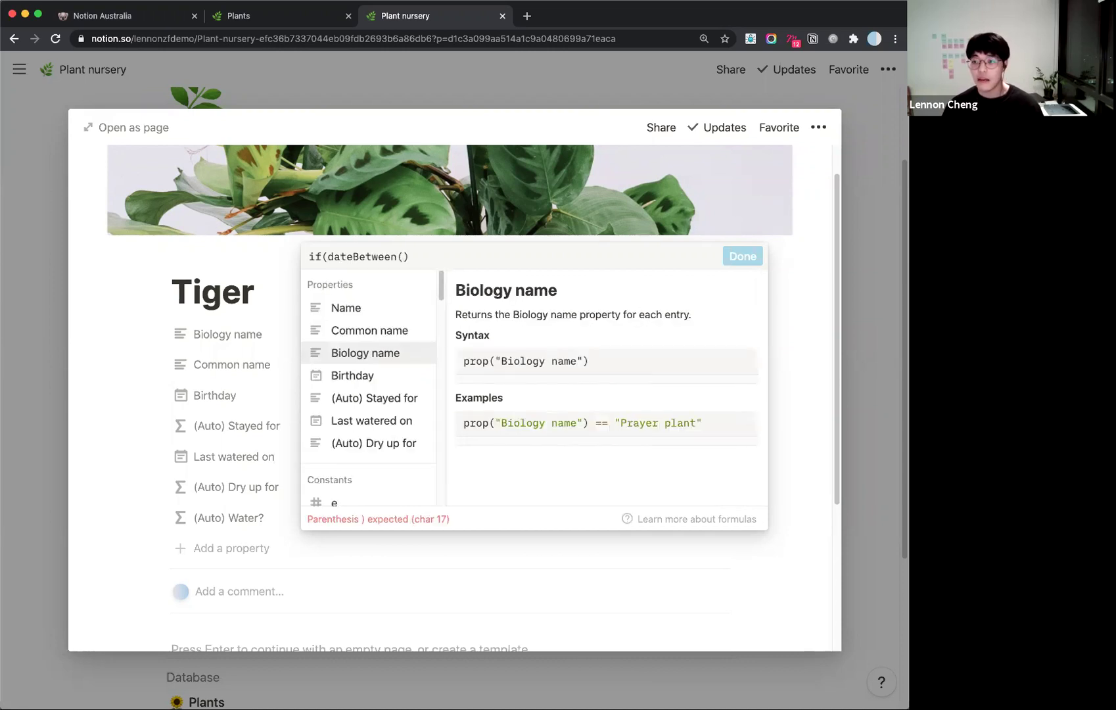
key(Right)
text())
key(Left)
key(Left)
Fill the dateBetween arguments with now(), the Last watered on property and "days".
text(now()
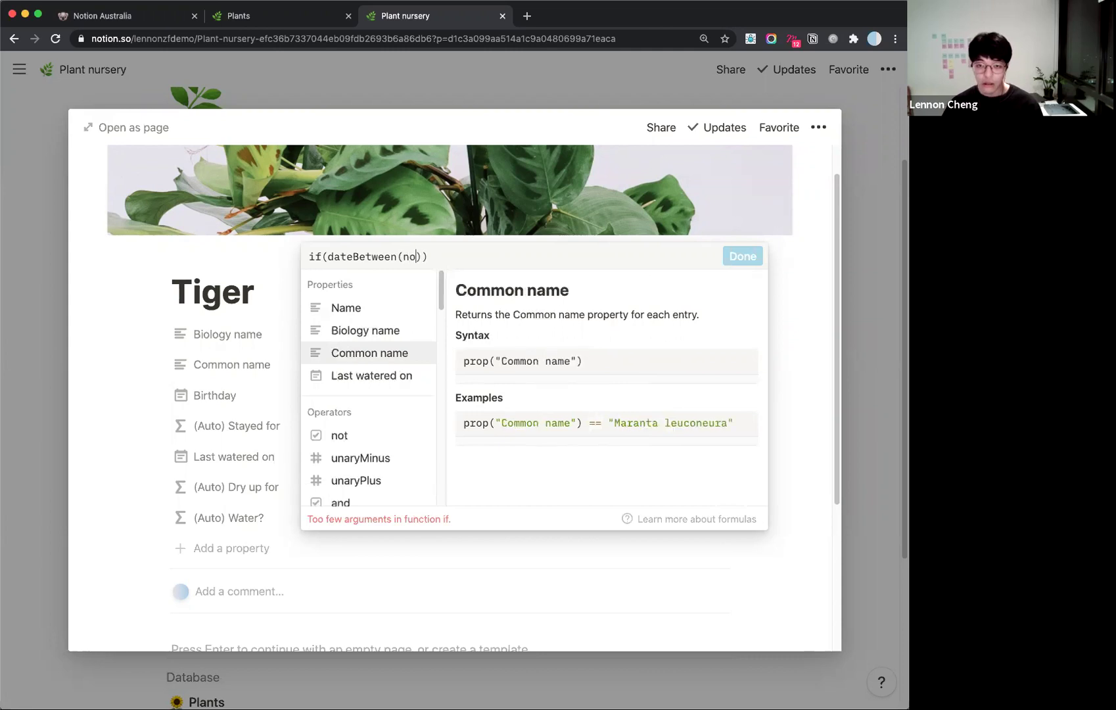
text(),)
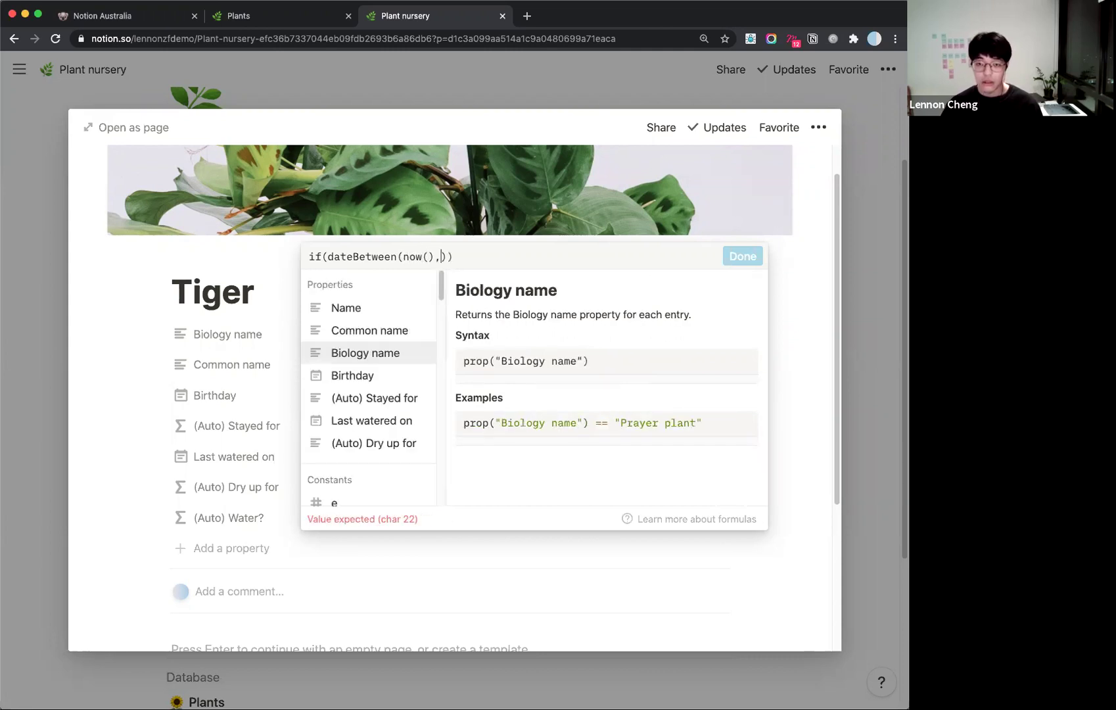
click(375, 427)
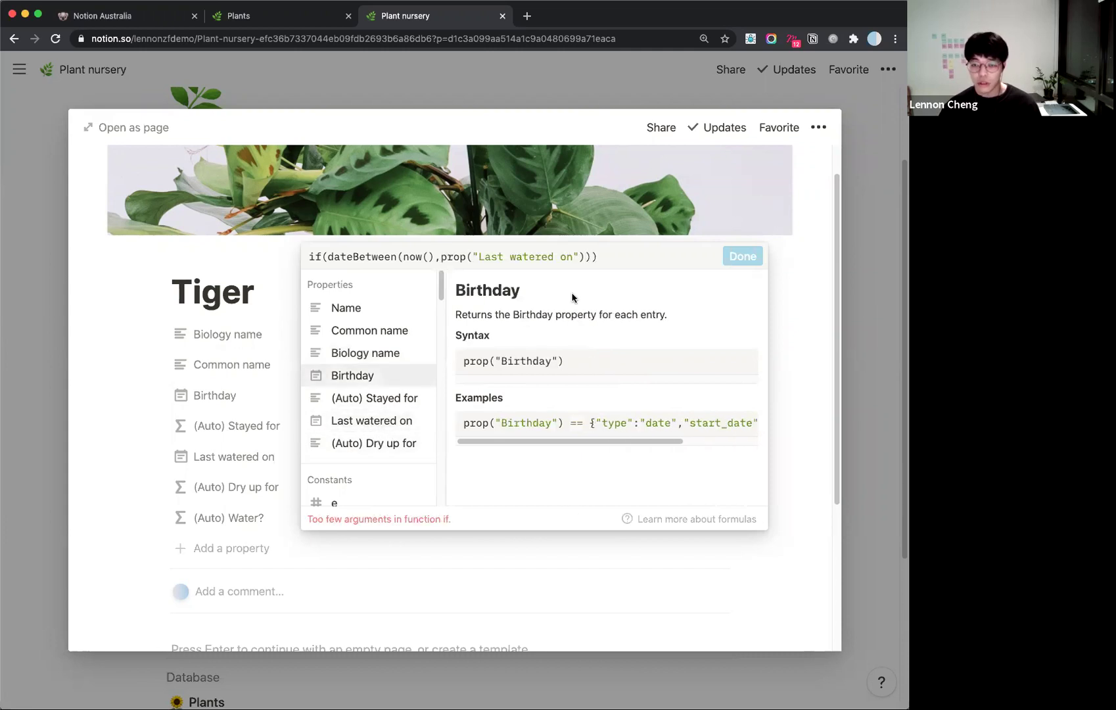
text(,"days)
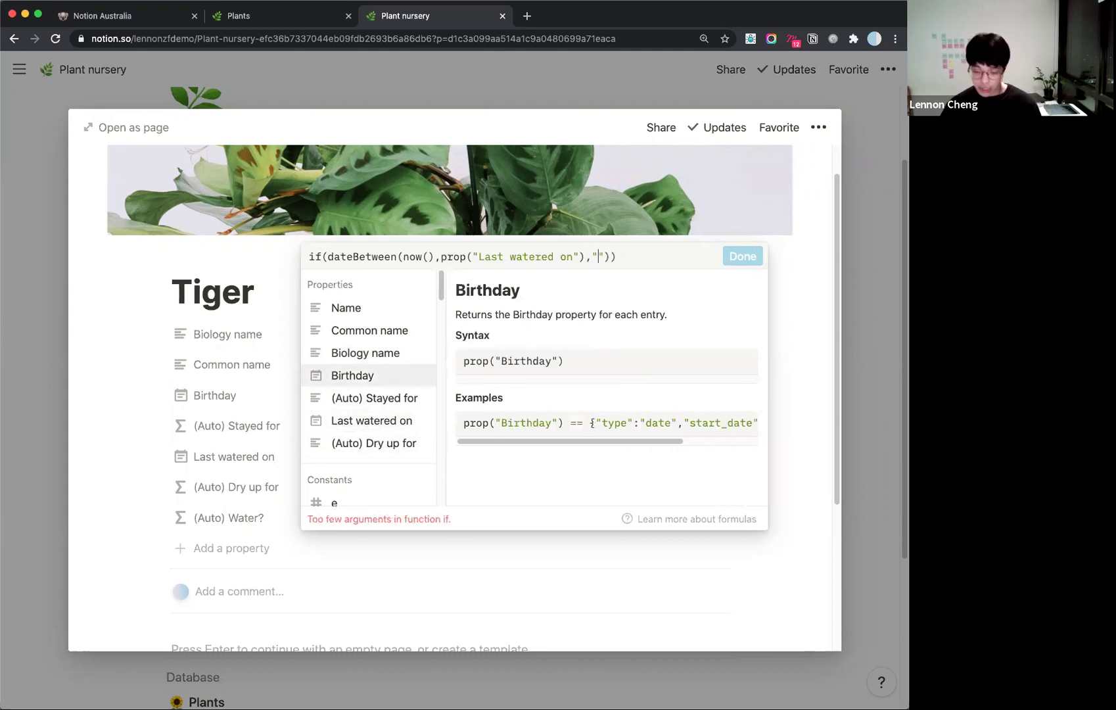
key(Right)
key(Right)
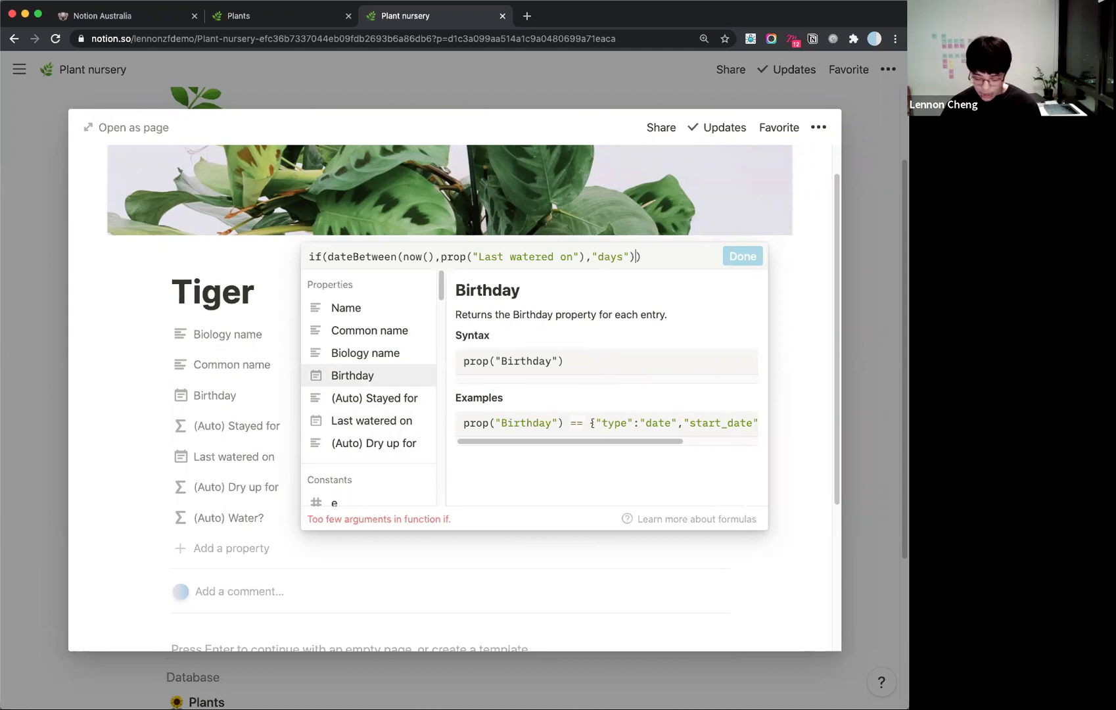
Complete the if condition with >=21 and enter "Water it" as the value returned when it is true.
text(,)
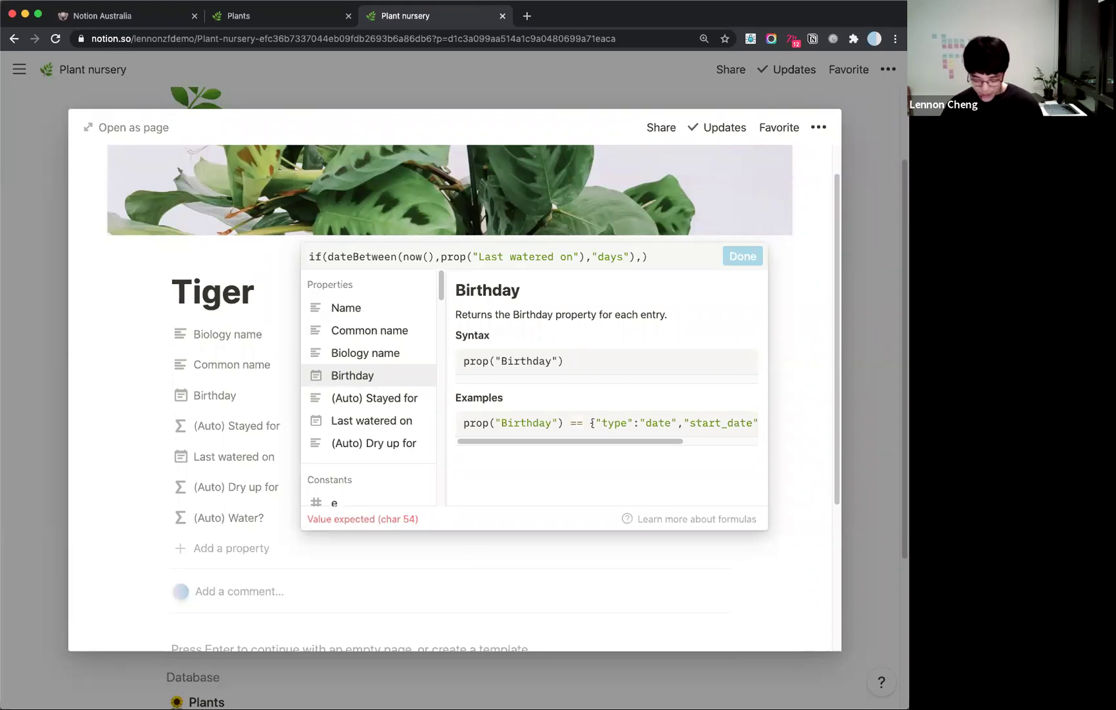
text(>=)
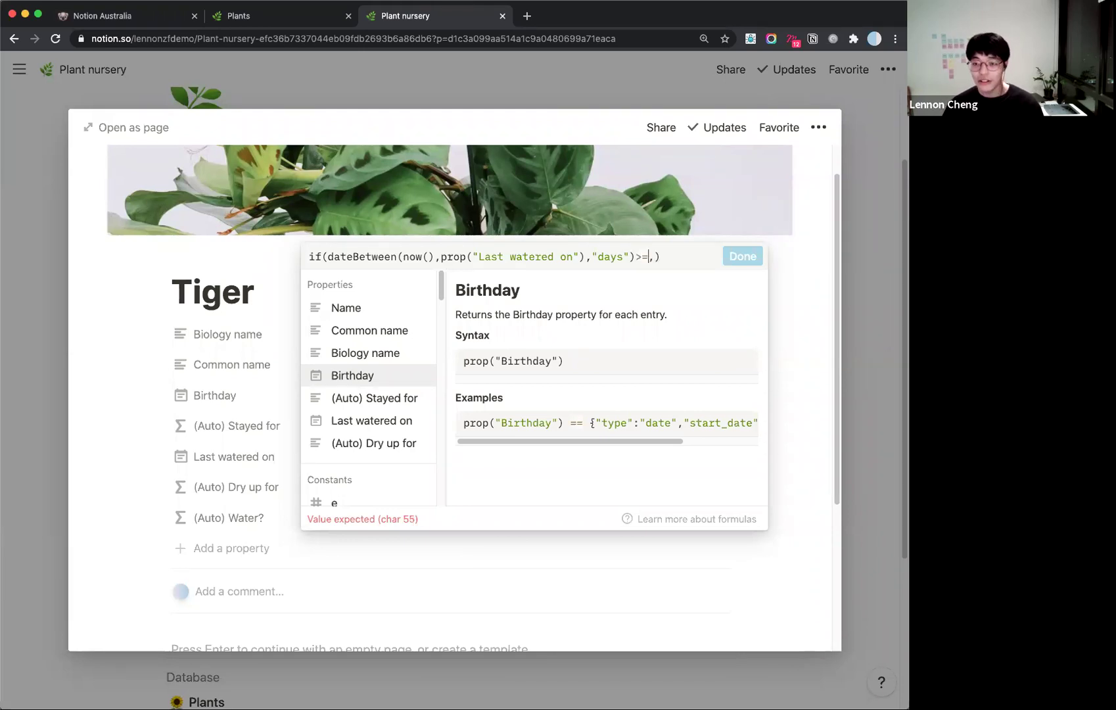
text(21)
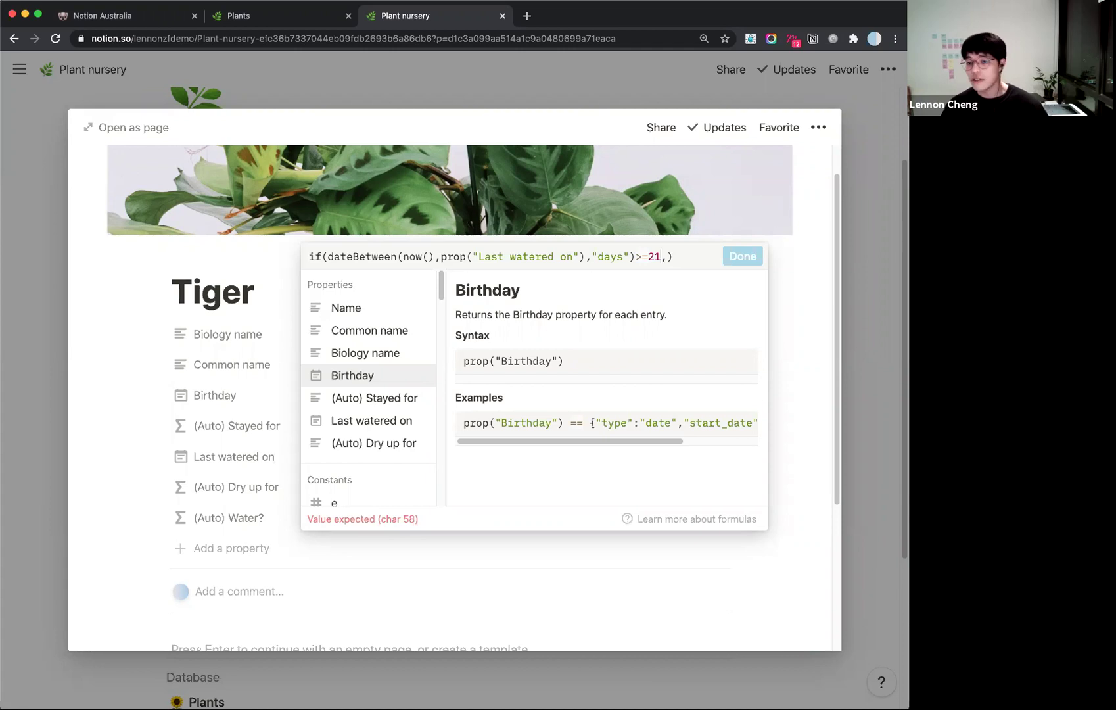
text(,)
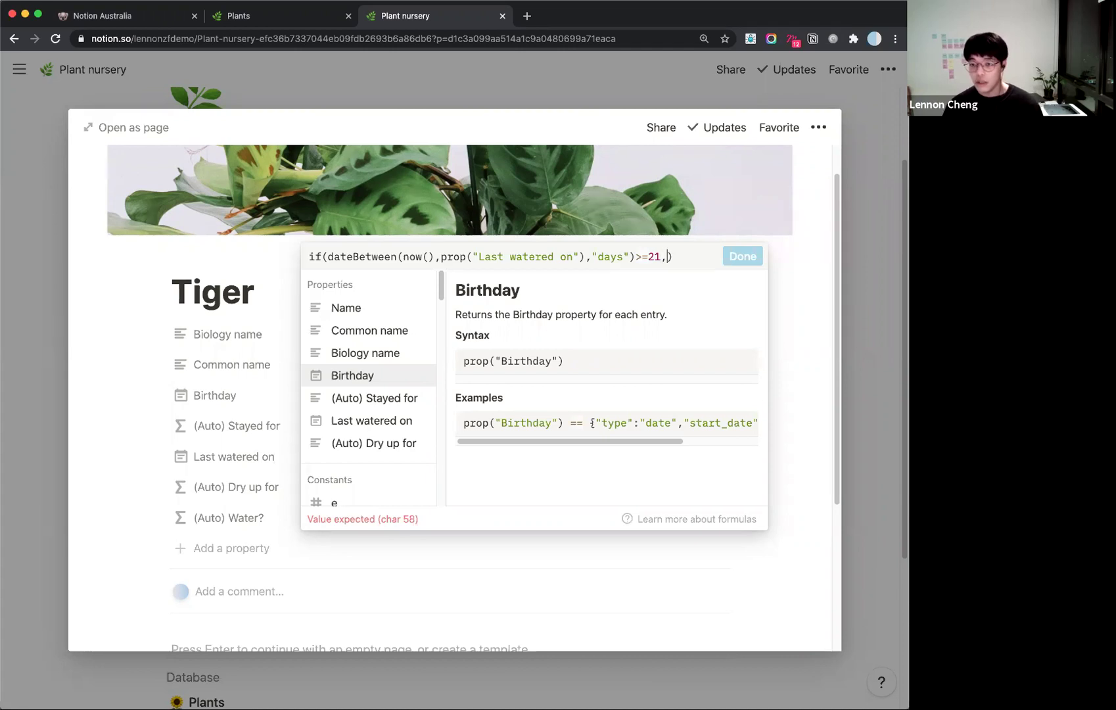
text("")
key(Left)
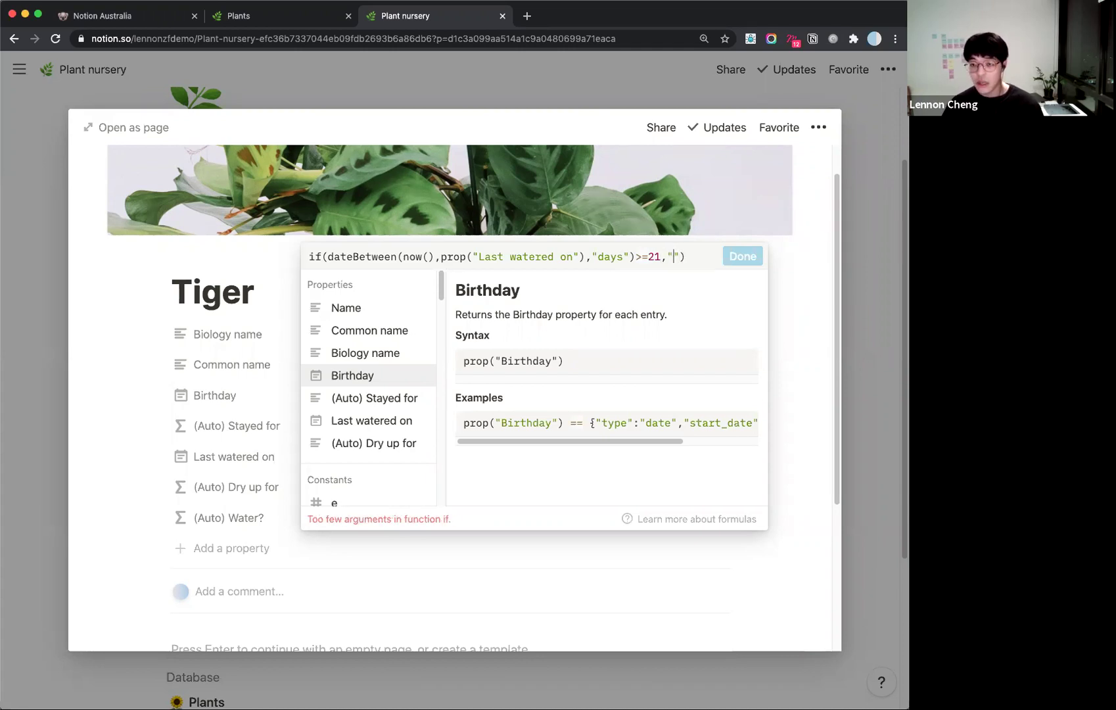
text(Water it)
Insert a green water pistol emoji and a ✅ emoji, separated by a space, before "Water it" in the formula.
key(Left)
key(Left)
key(Left)
key(Left)
key(Left)
key(Left)
key(Left)
key(Left)
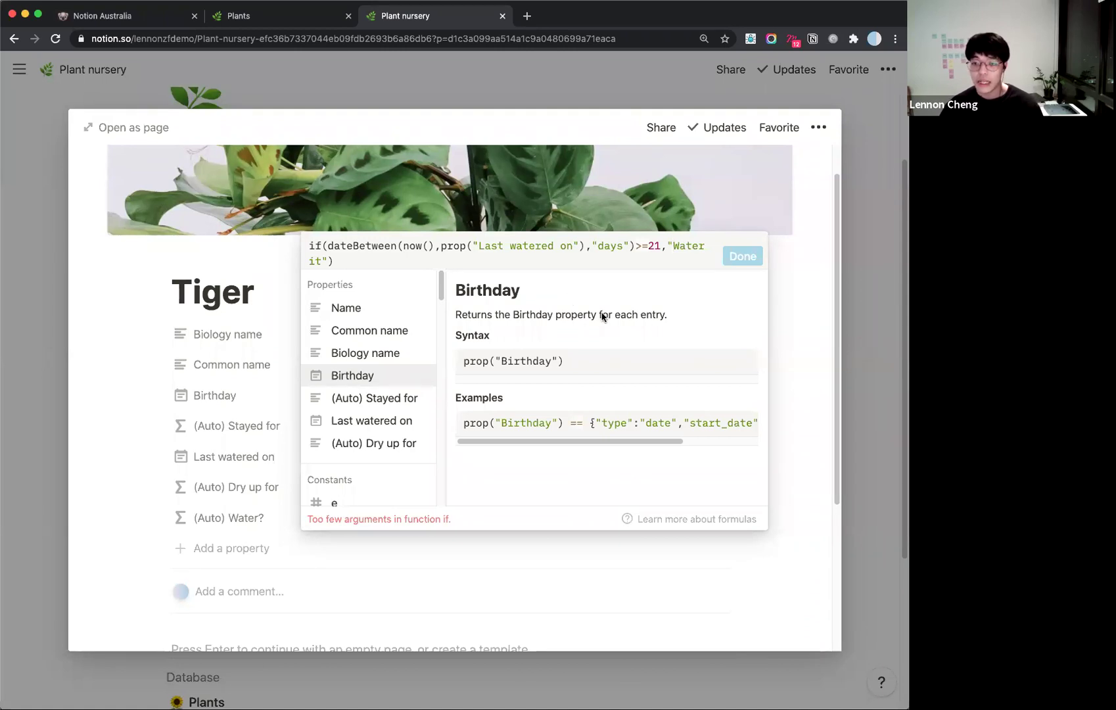
text(🚿)
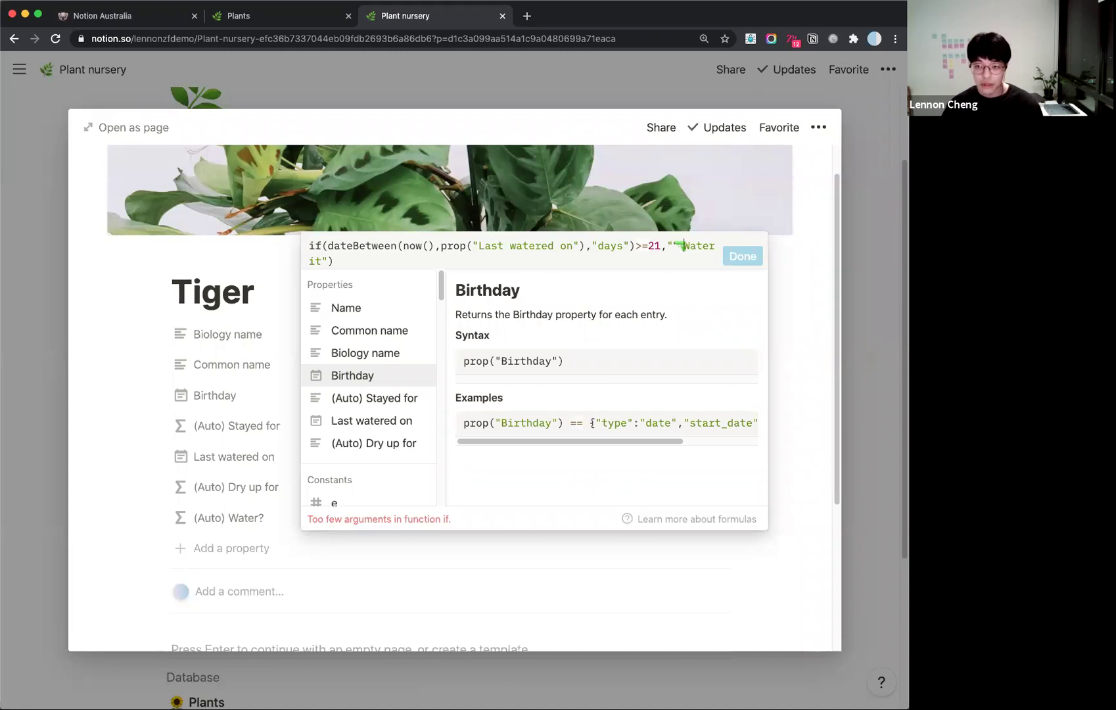
text(✅)
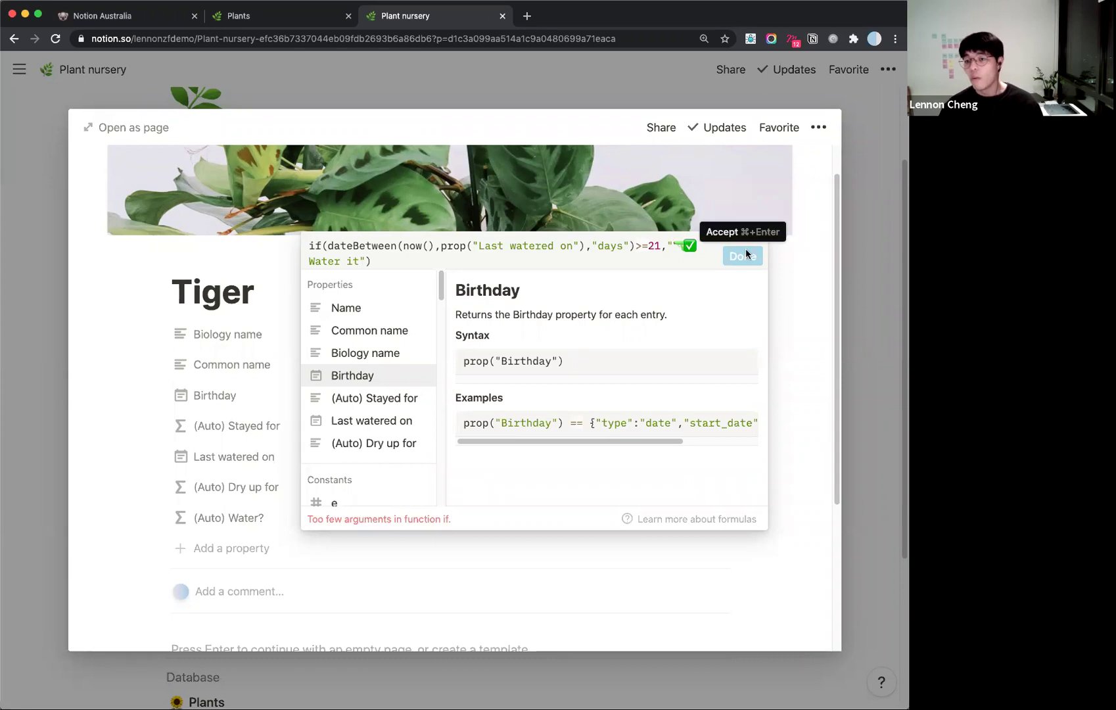
key(Left)
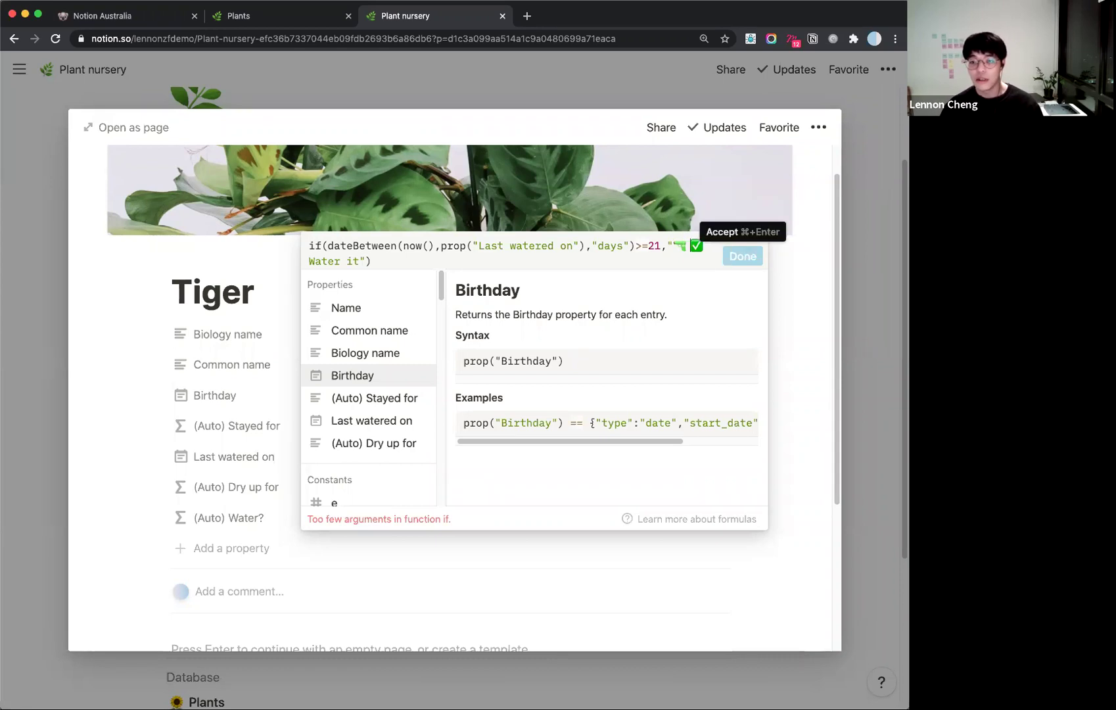
key(Right)
key(Right)
key(Right)
key(Right)
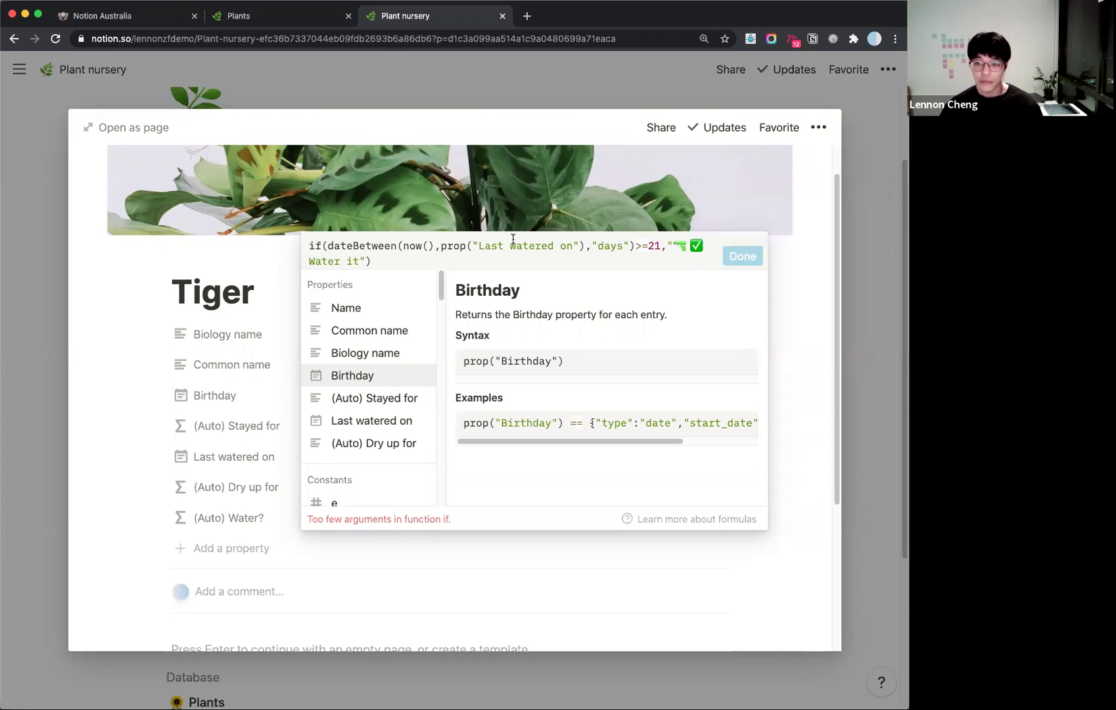
Complete the (Auto) Water? formula with "🔫🛑Stay put" as the if function's else result and apply it.
click(365, 261)
text(, )
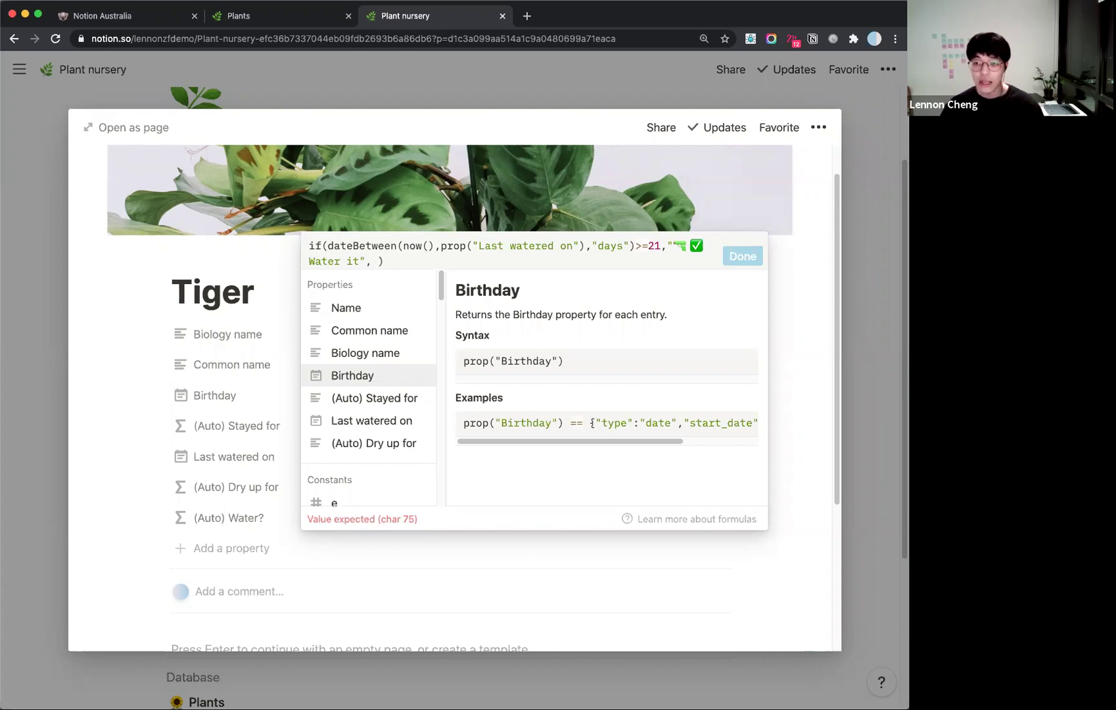
text("")
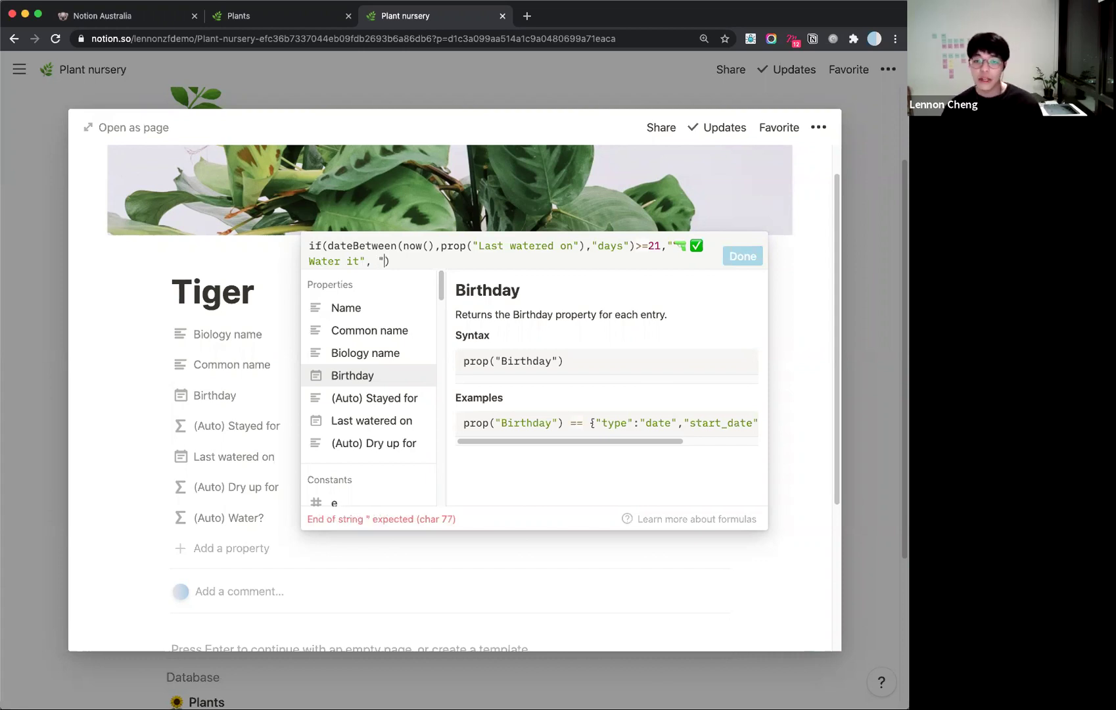
key(Left)
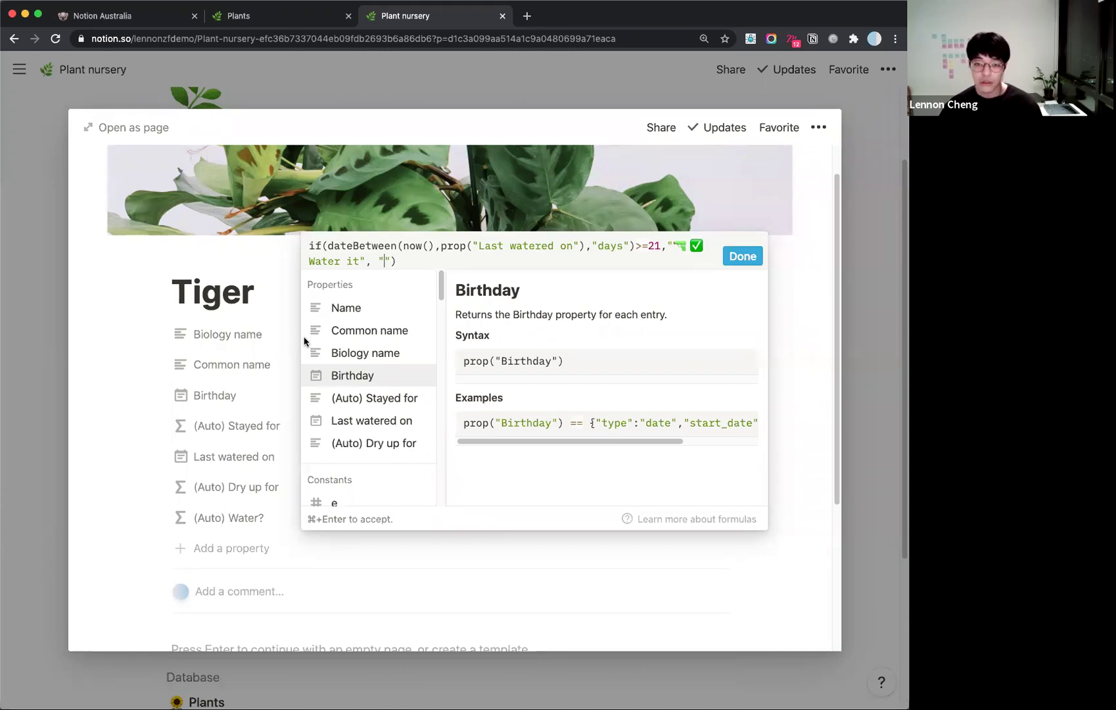
text(🔫)
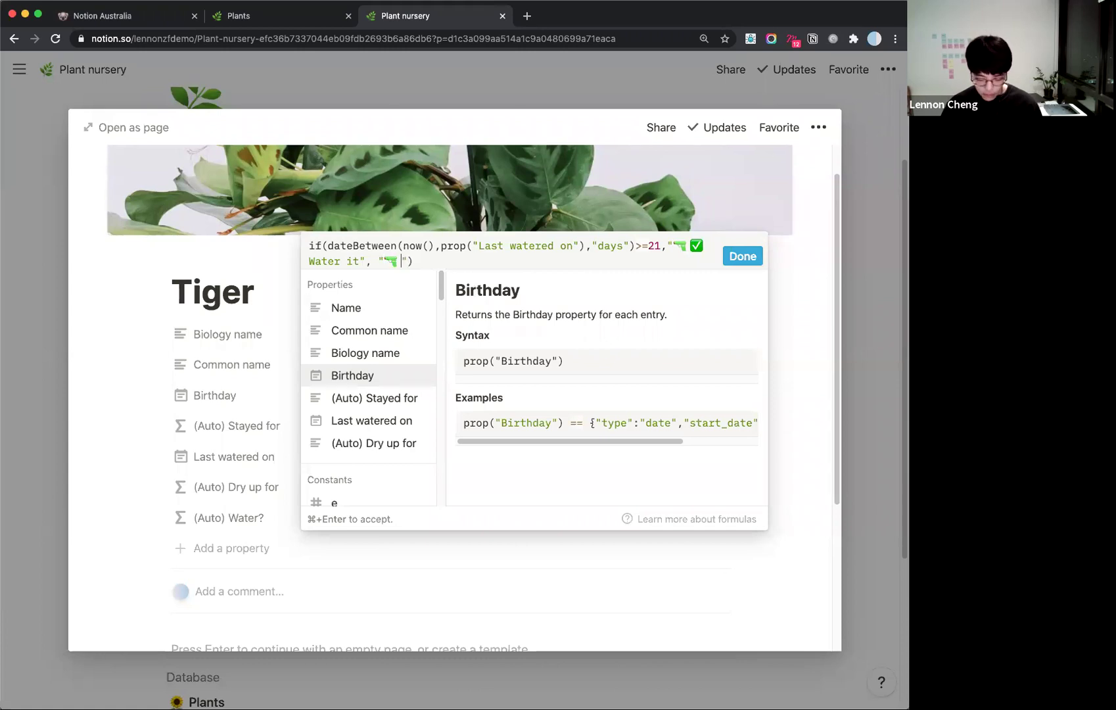
text(🔴)
text(Stay put)
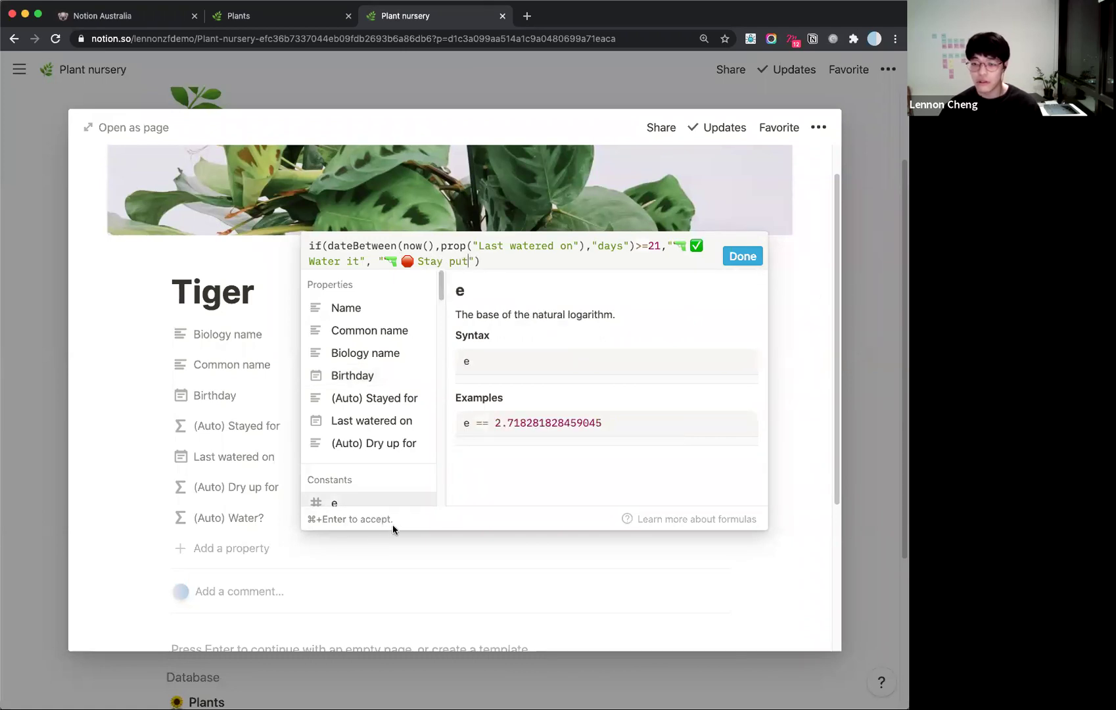
click(743, 257)
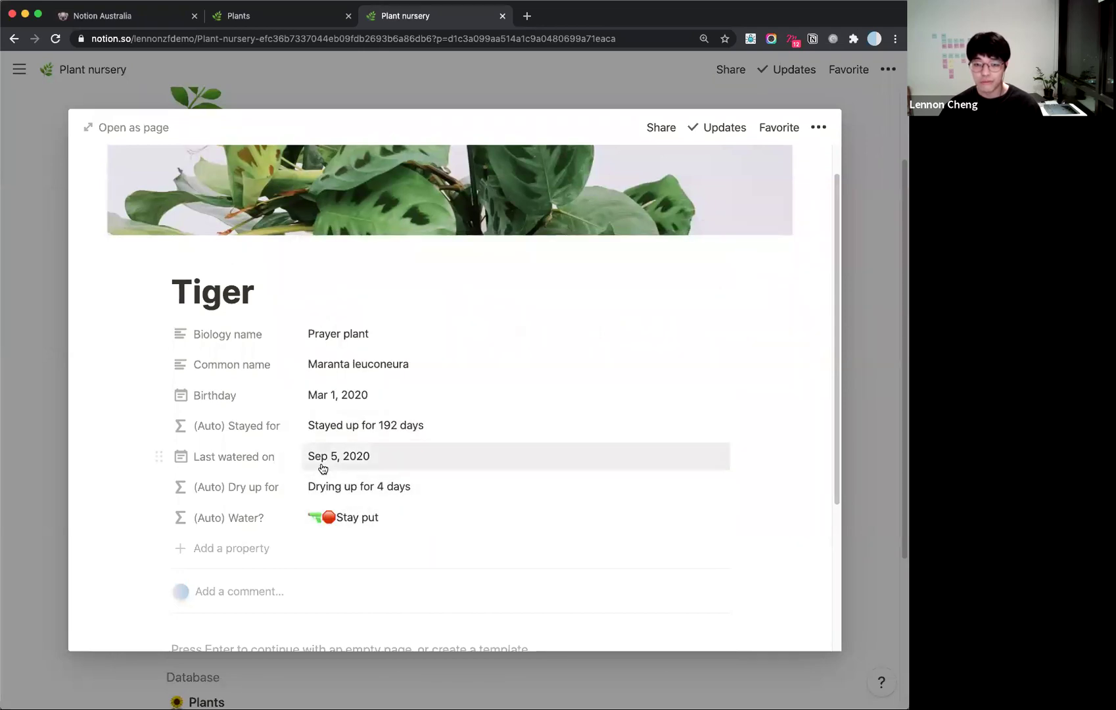
Set Tiger's Last watered on date to Jul 9, 2020.
click(378, 458)
click(467, 321)
click(467, 321)
click(409, 395)
click(577, 385)
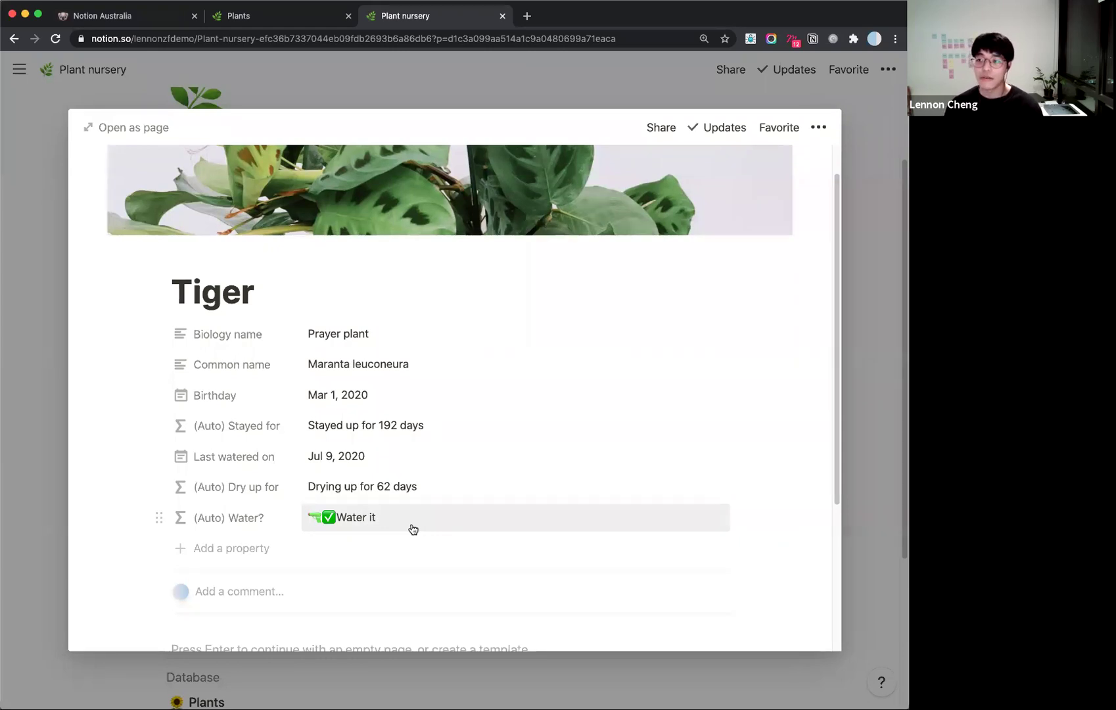
Add a checkbox property below (Auto) Water? and tick it for Tiger.
scroll(502, 361, down, 2)
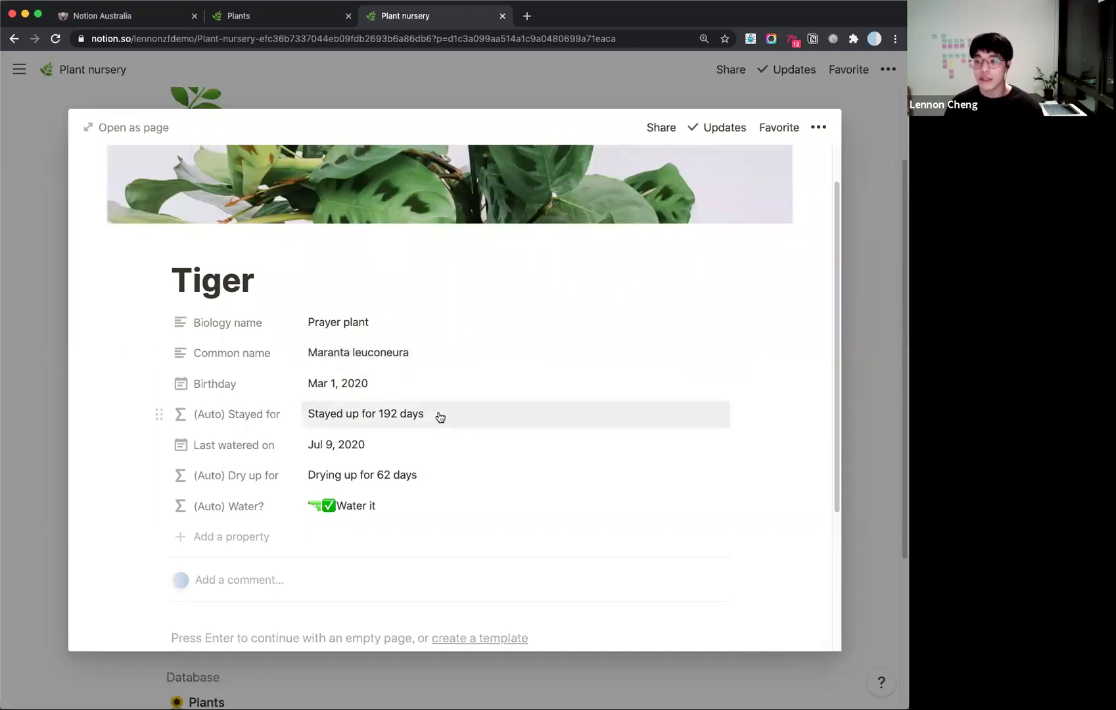
click(239, 536)
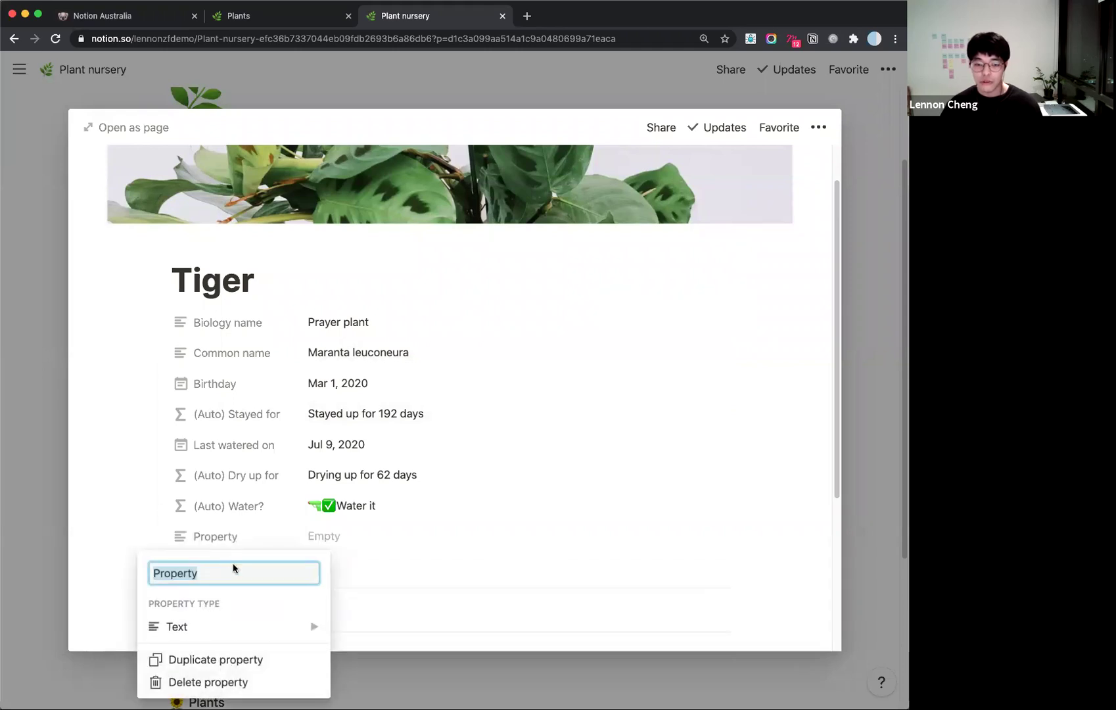
mouse_move(282, 628)
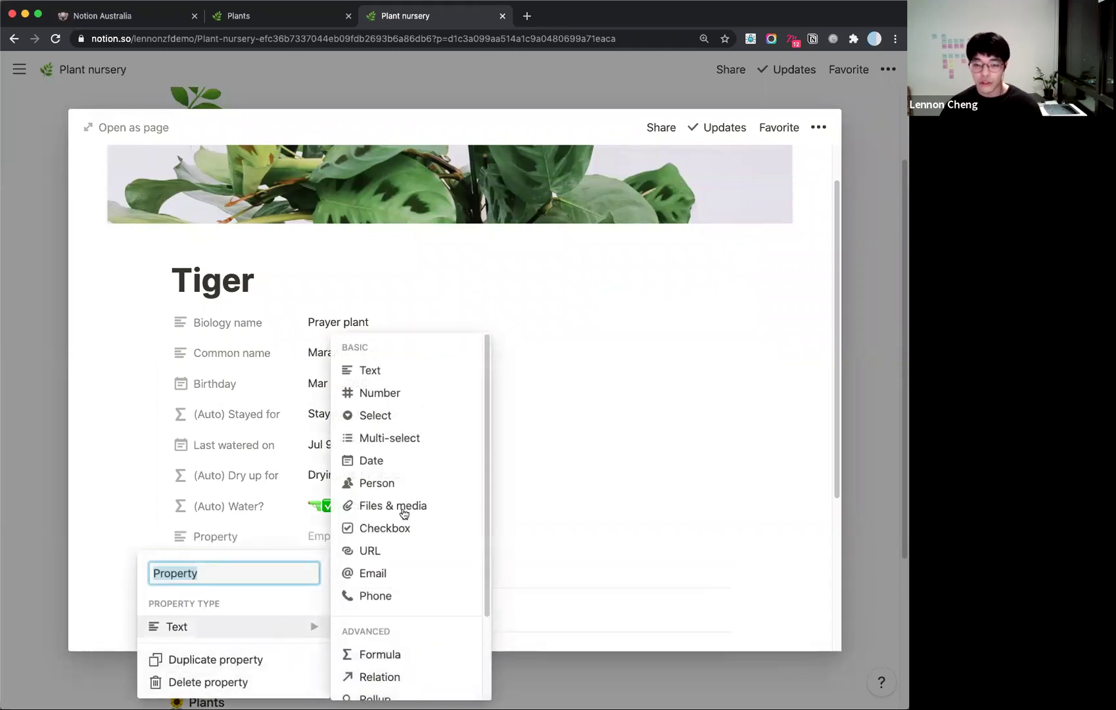
click(384, 529)
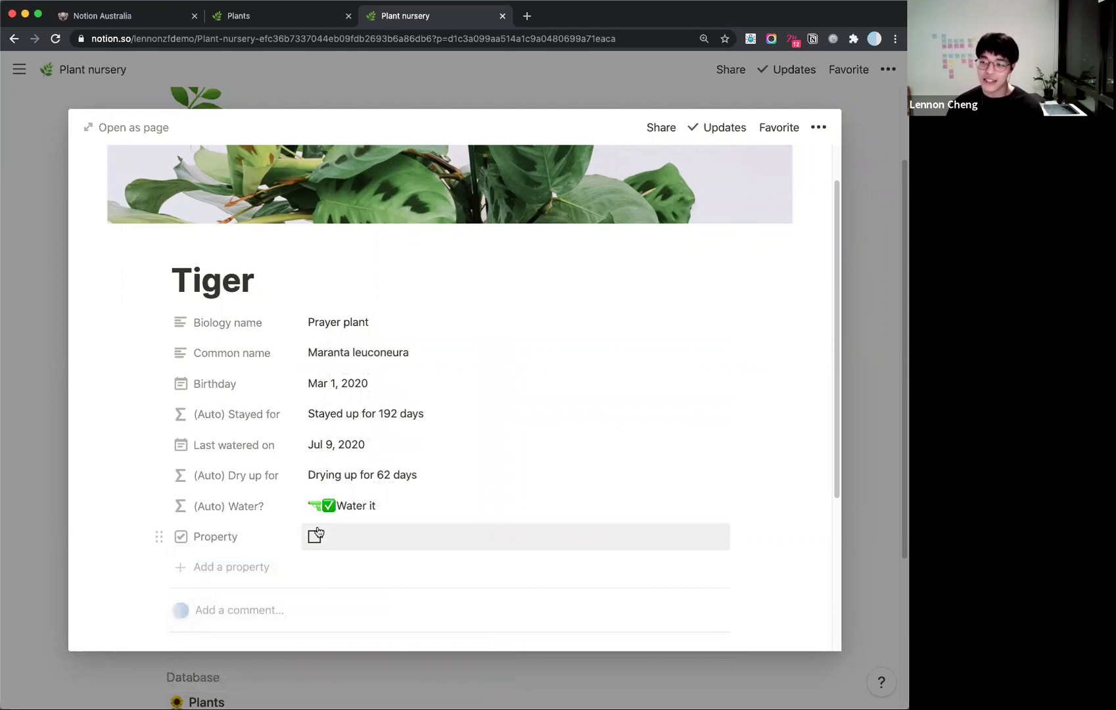
click(315, 537)
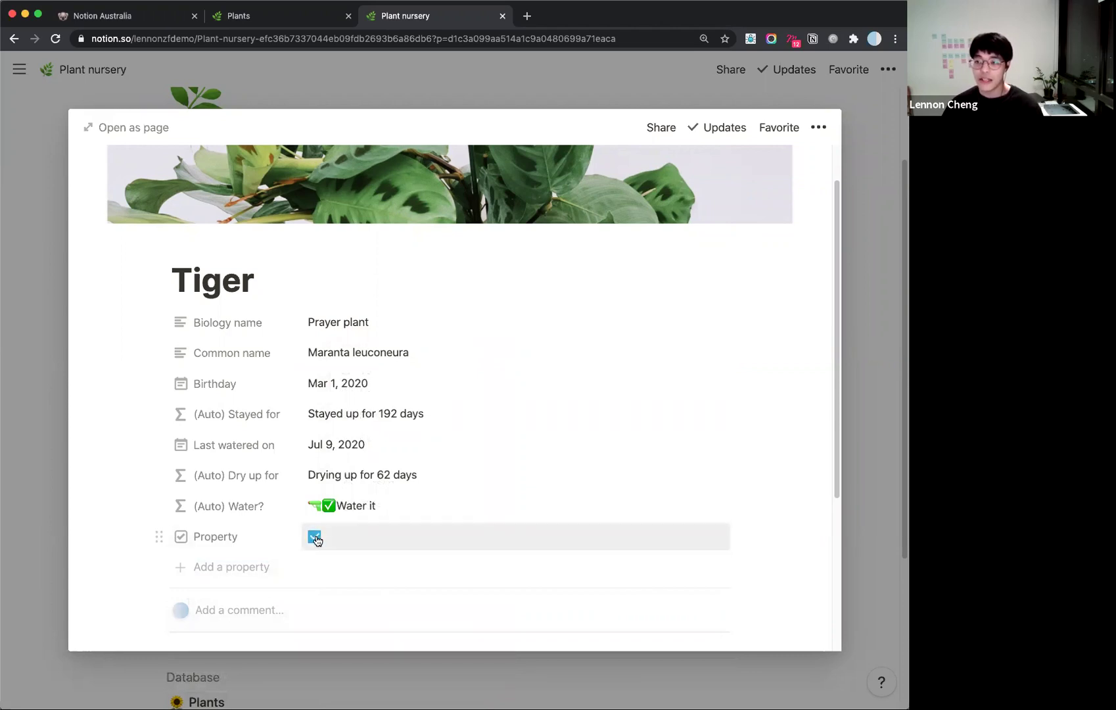
Rename the new checkbox property as "Pet friendly?" and close the Tiger page.
click(224, 537)
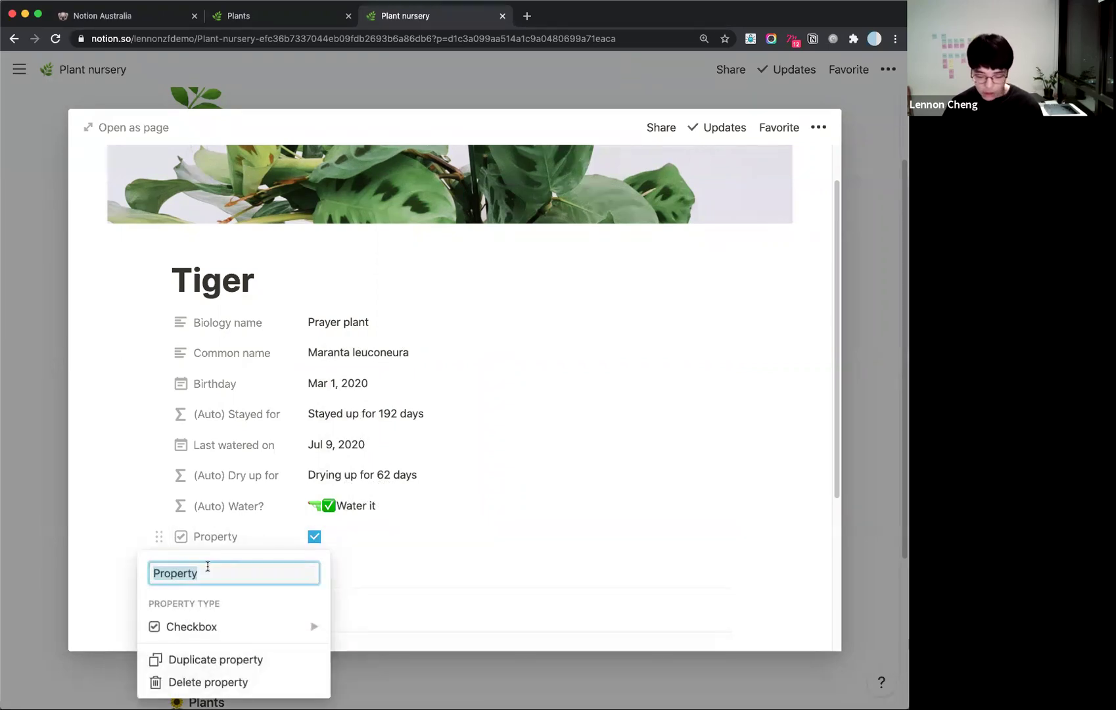
text(Pet friends)
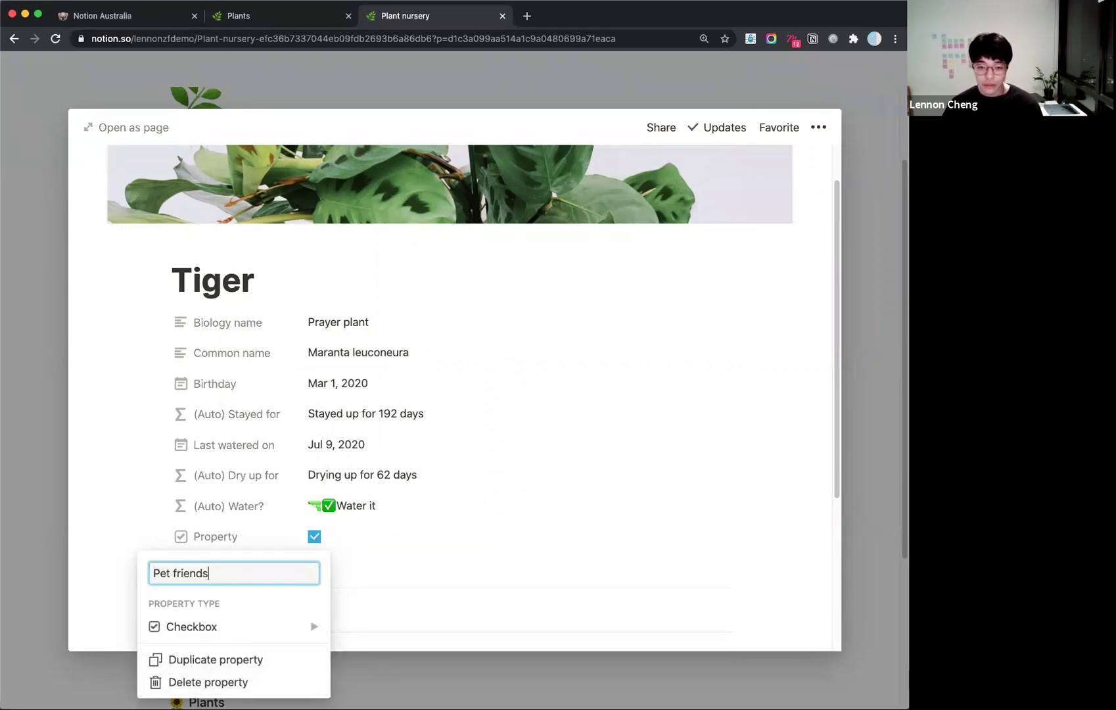
key(BackSpace)
text(ly?)
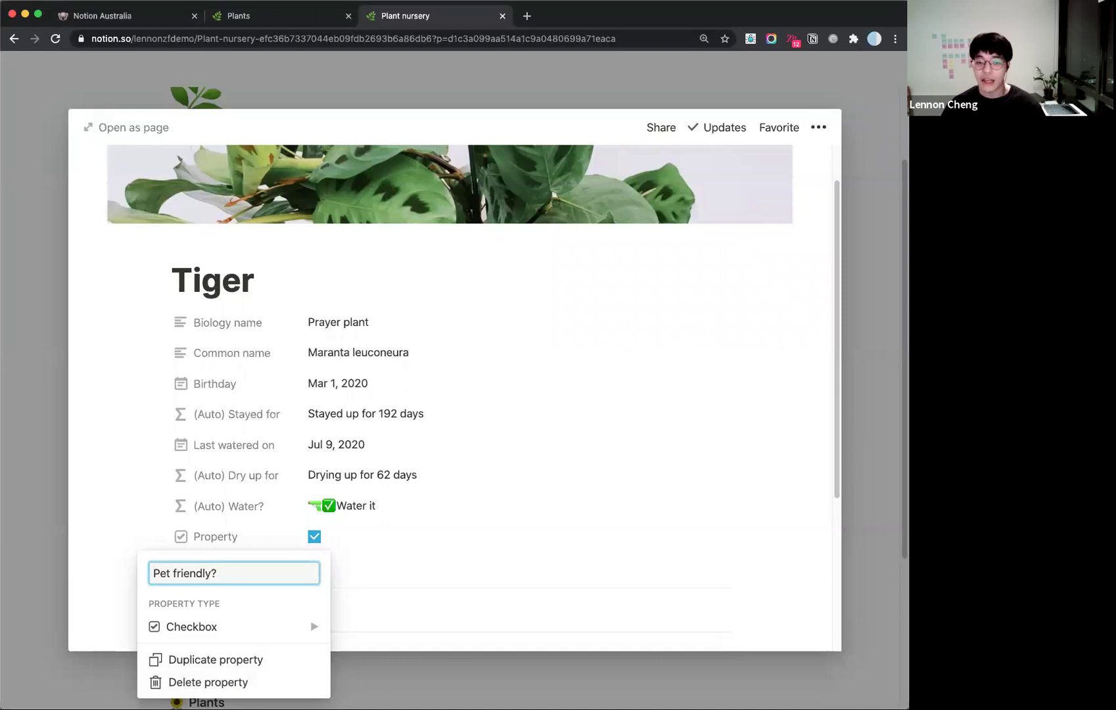
click(451, 552)
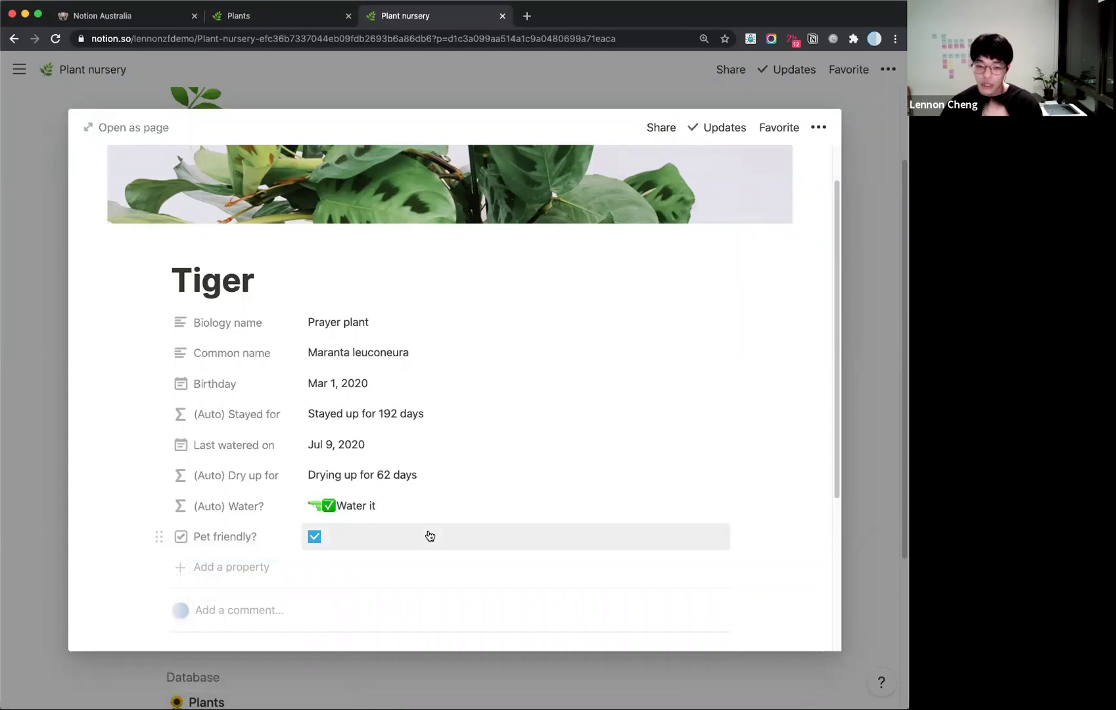
key(Escape)
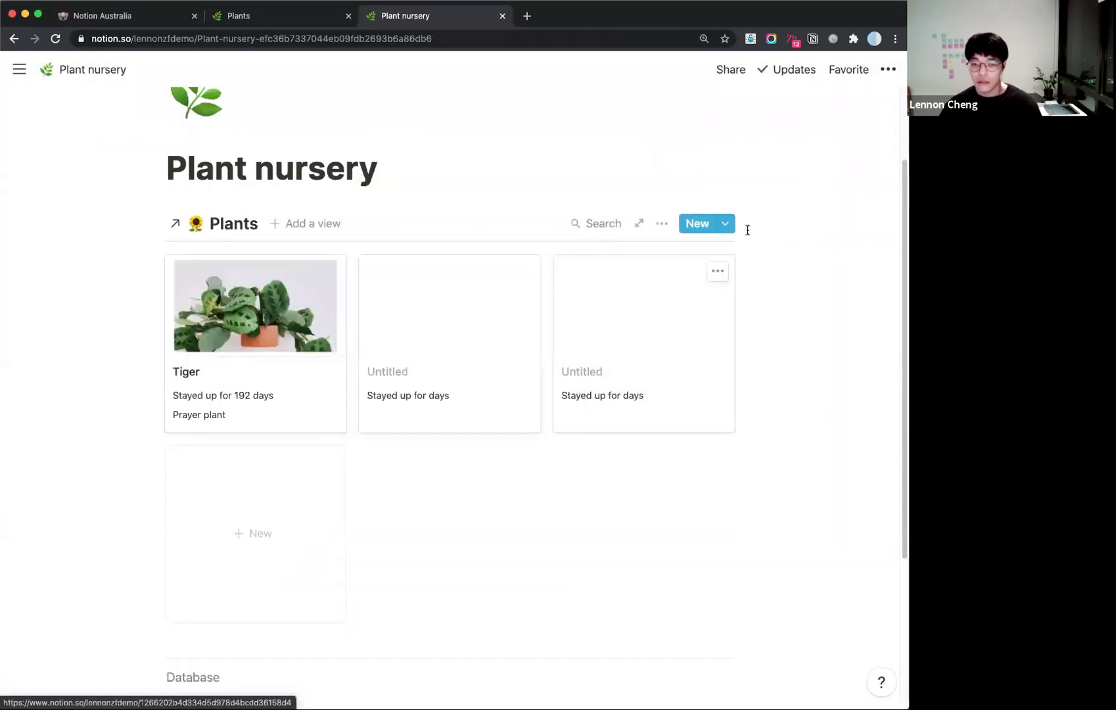
Show the (Auto) Dry up for, (Auto) Water? and Pet friendly? properties on the Plants gallery cards.
click(663, 224)
click(721, 341)
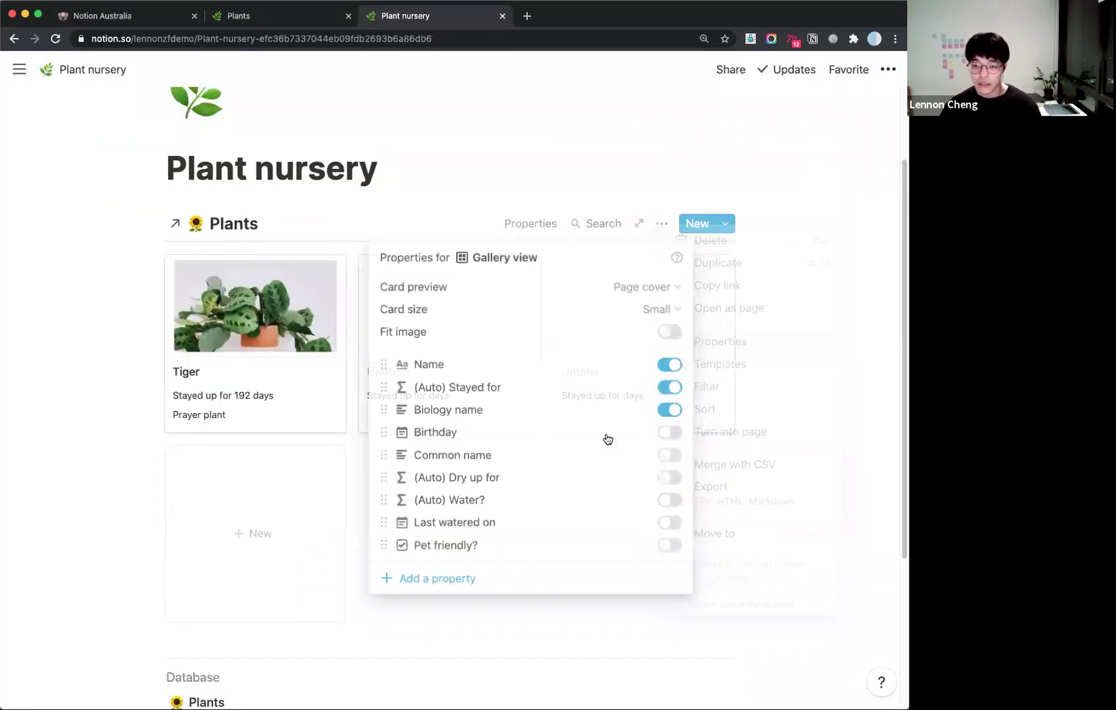
click(662, 479)
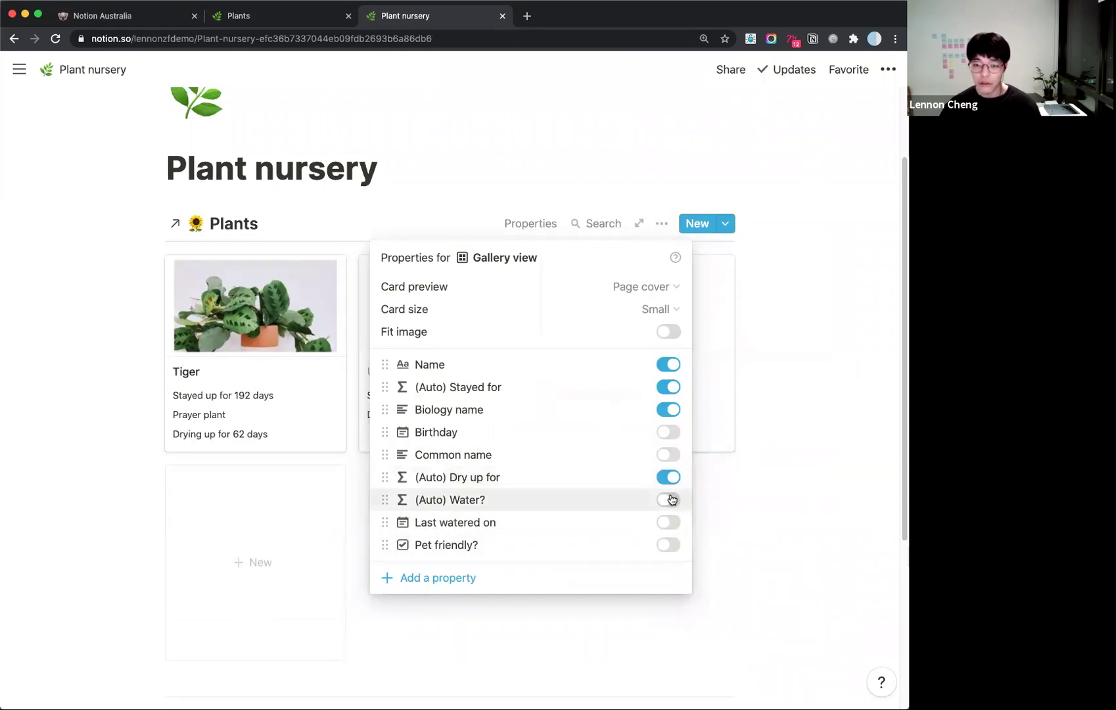
click(668, 501)
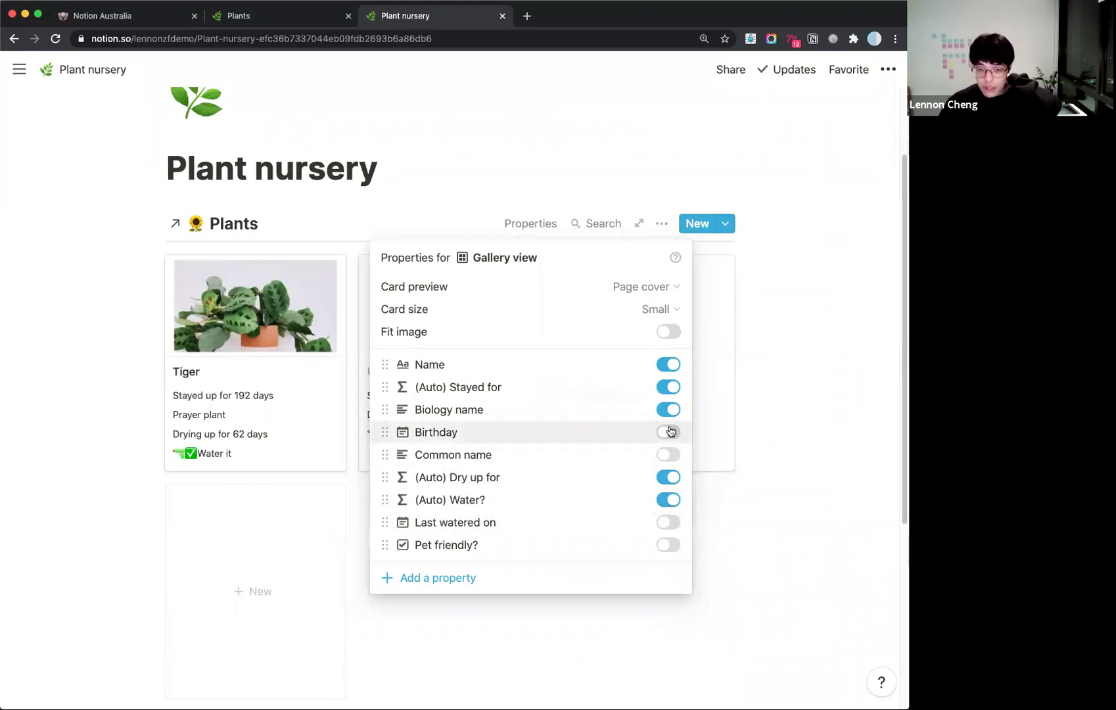
click(671, 480)
click(668, 479)
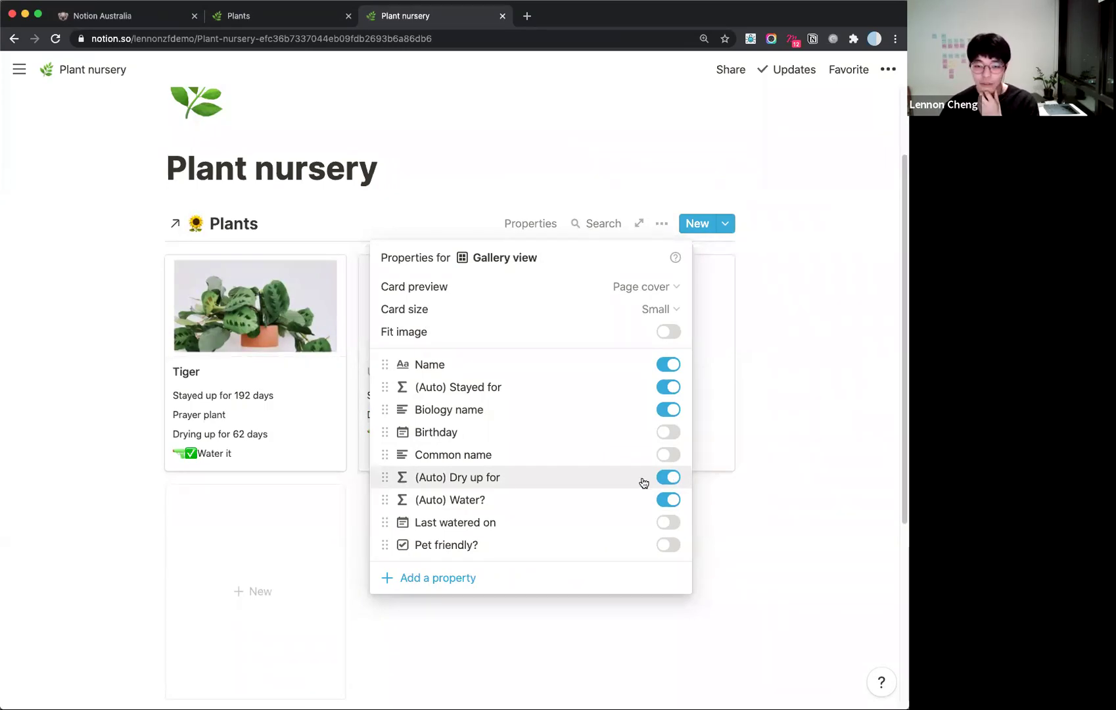
click(664, 544)
click(766, 380)
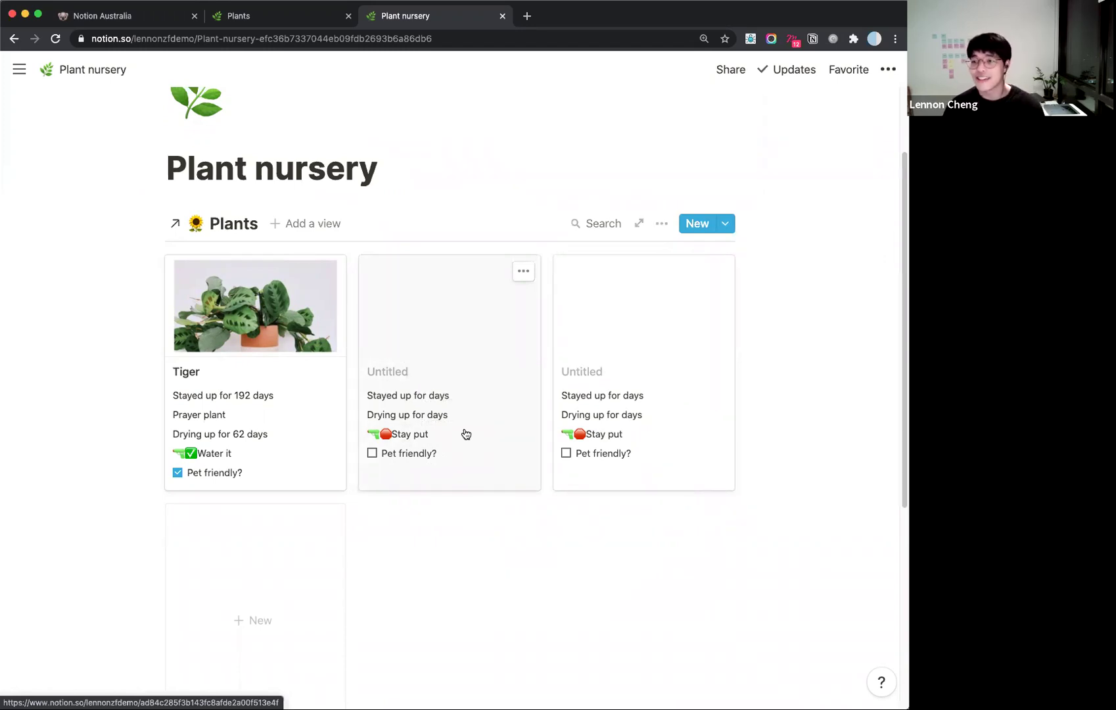
Open the Tiger card and add a new property of type Formula.
click(276, 339)
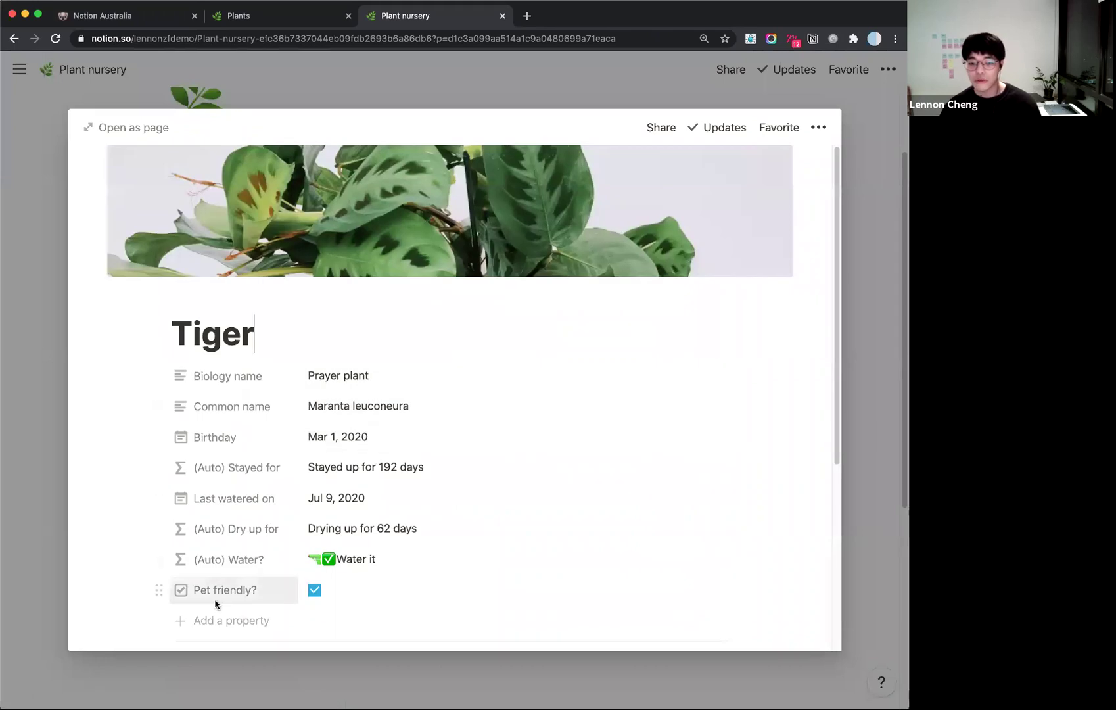
click(220, 620)
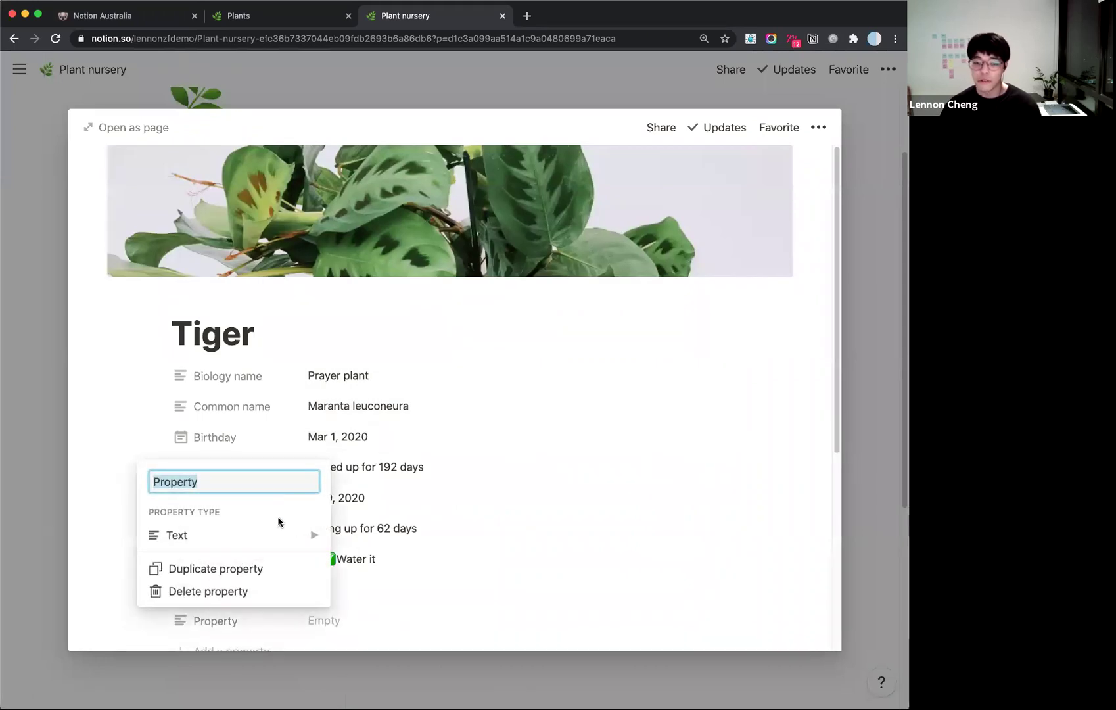
mouse_move(274, 533)
scroll(404, 575, down, 3)
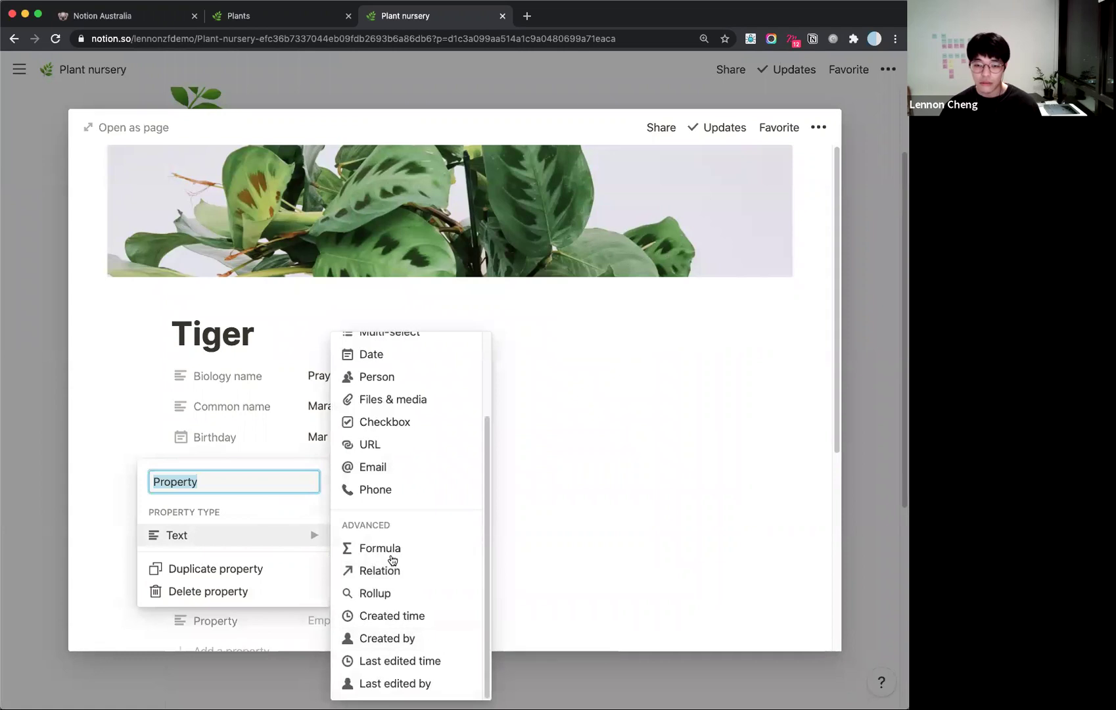
click(390, 557)
Rename the new formula property as "(Auto) Pet friendly?".
scroll(214, 568, down, 1)
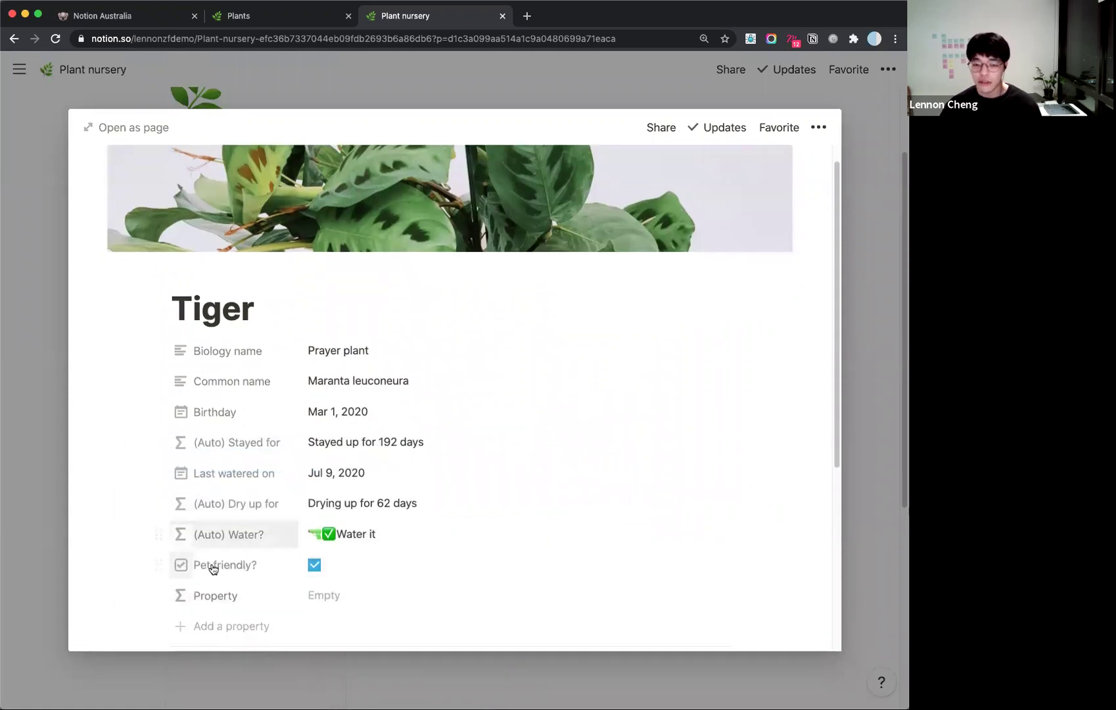
scroll(354, 581, down, 4)
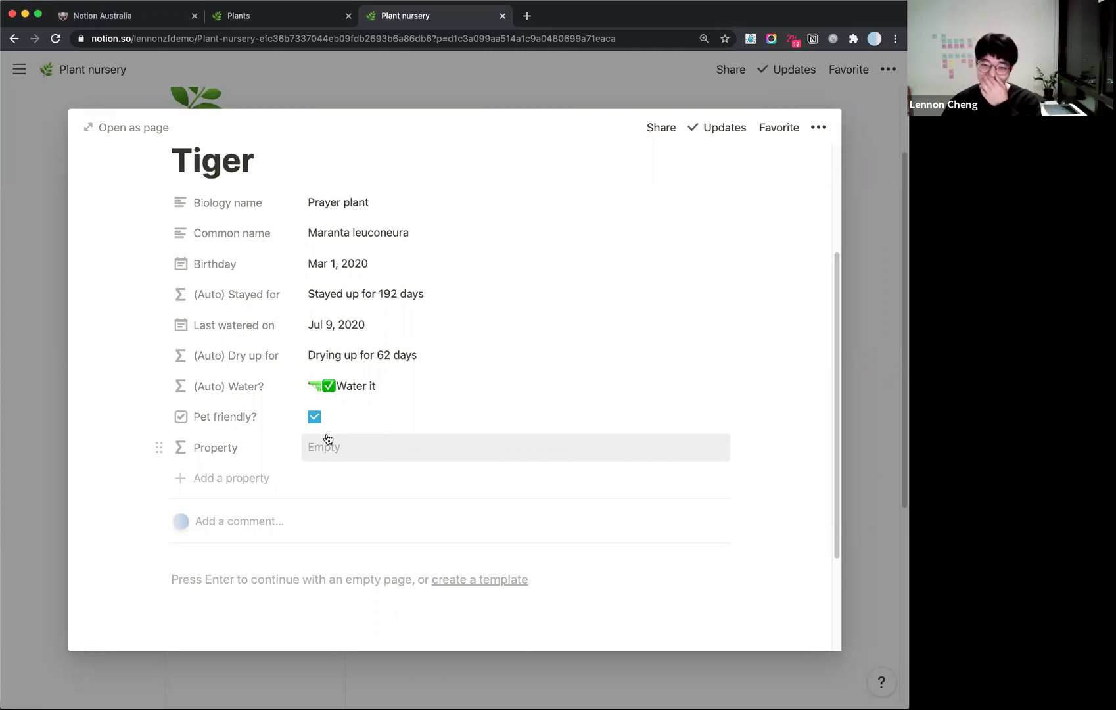
click(238, 453)
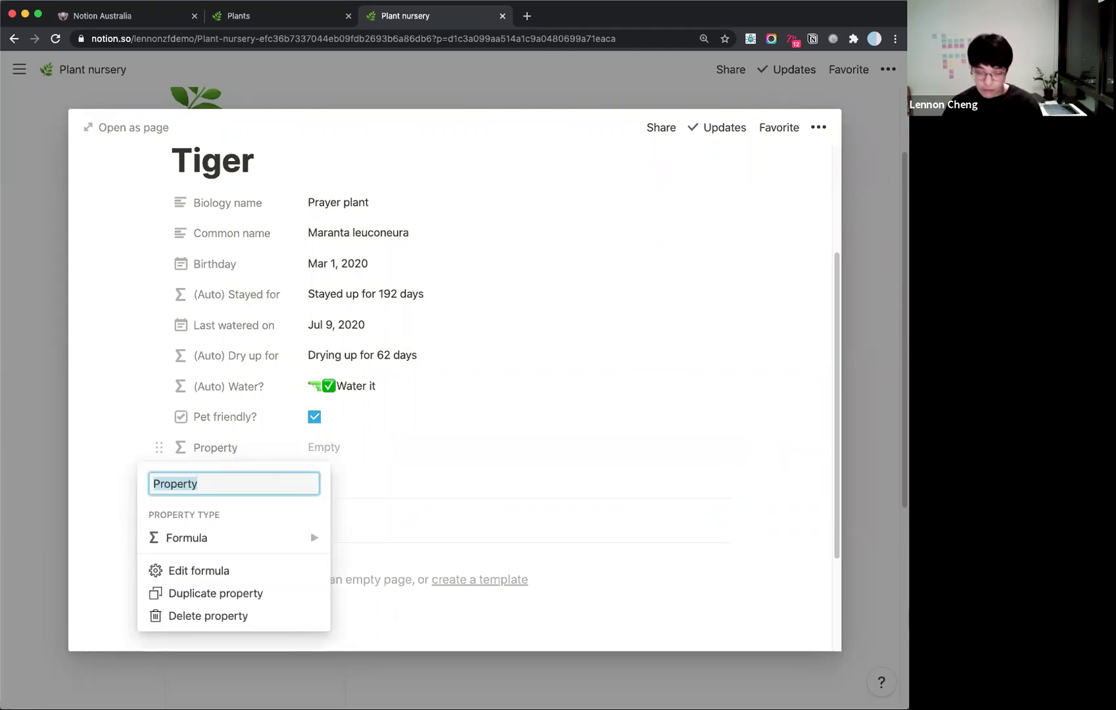
text(Pet)
key(BackSpace)
key(BackSpace)
text(et friends)
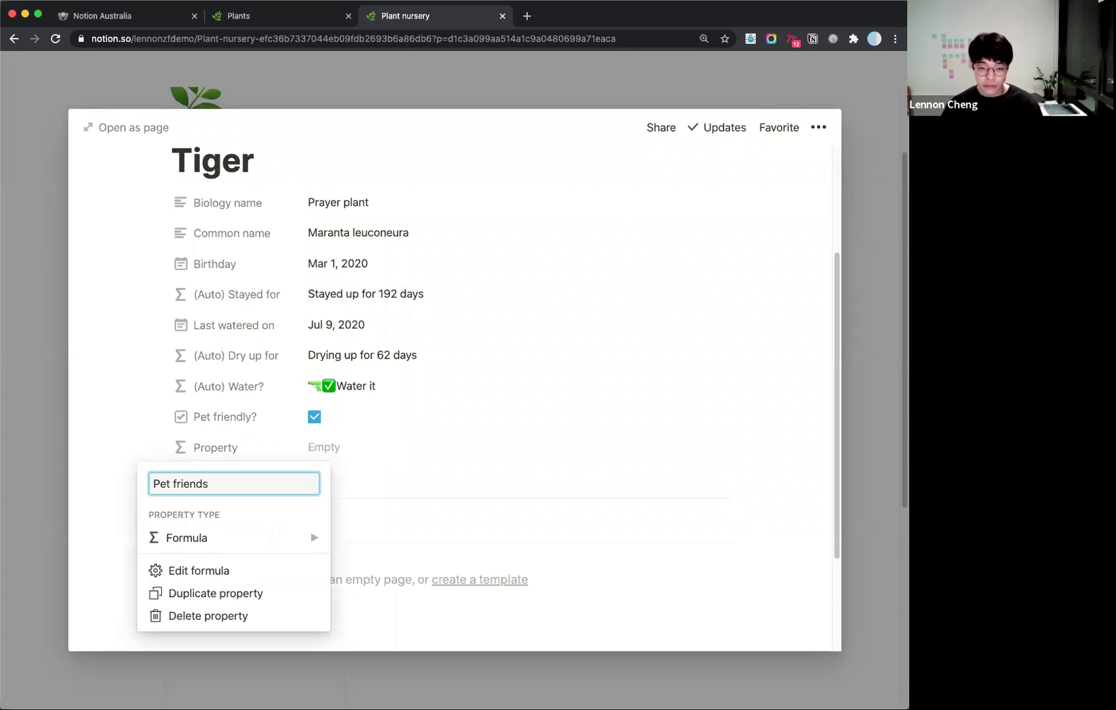
key(BackSpace)
text(ly?)
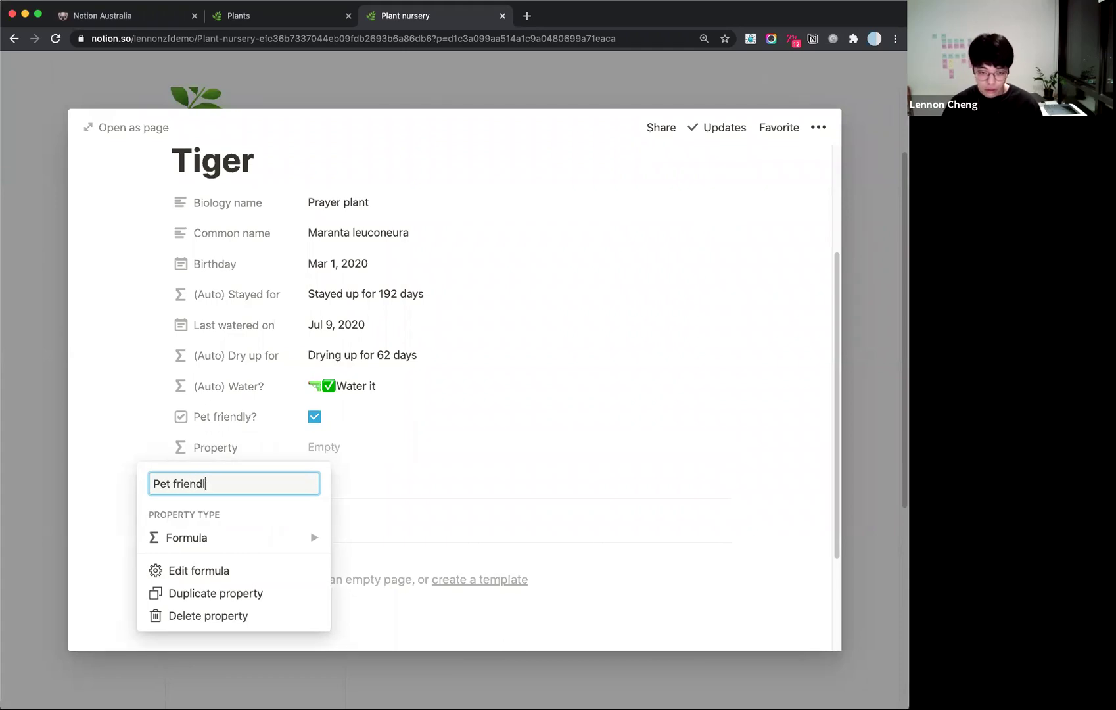
click(158, 482)
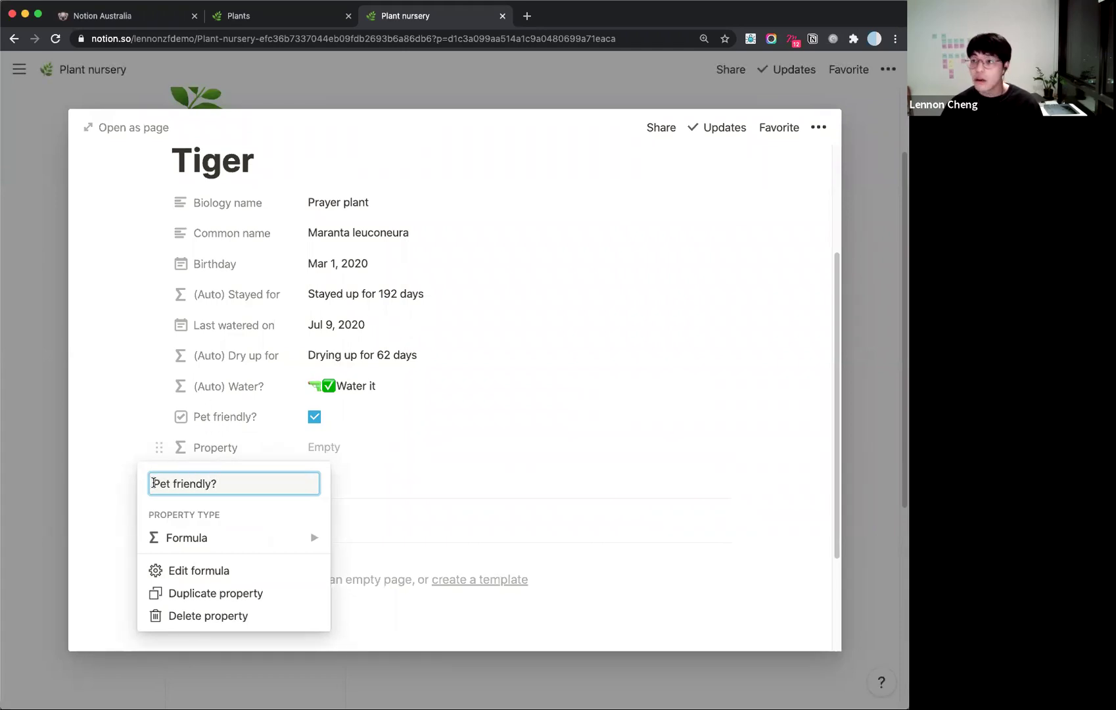
text((Auto))
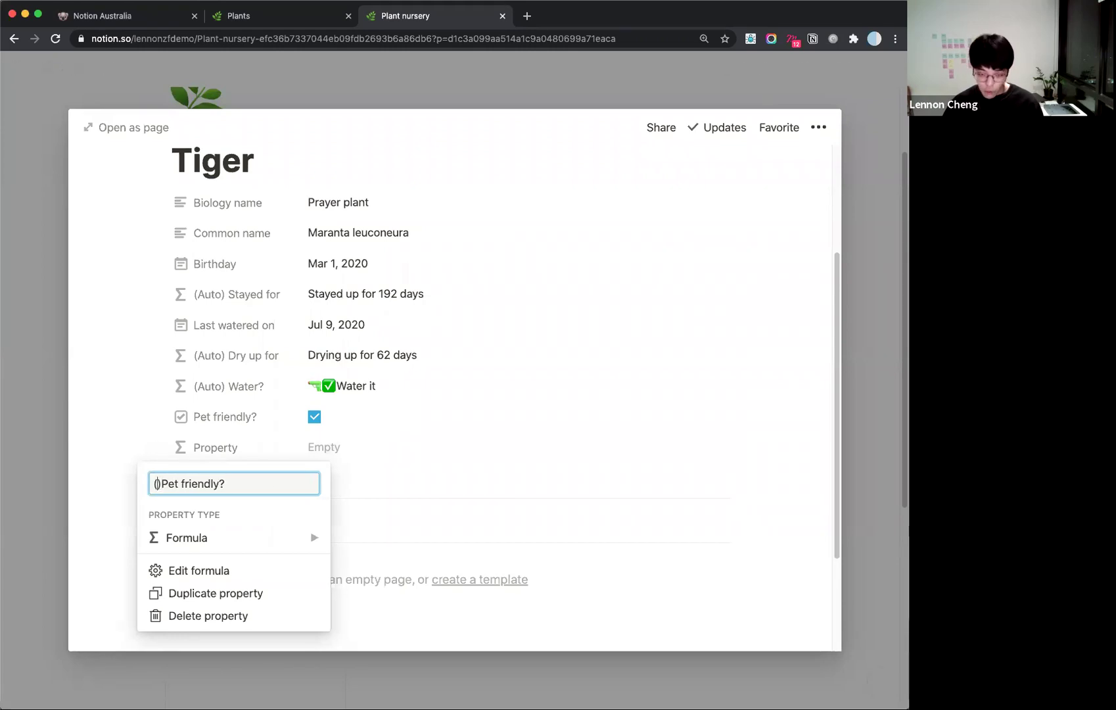
click(431, 451)
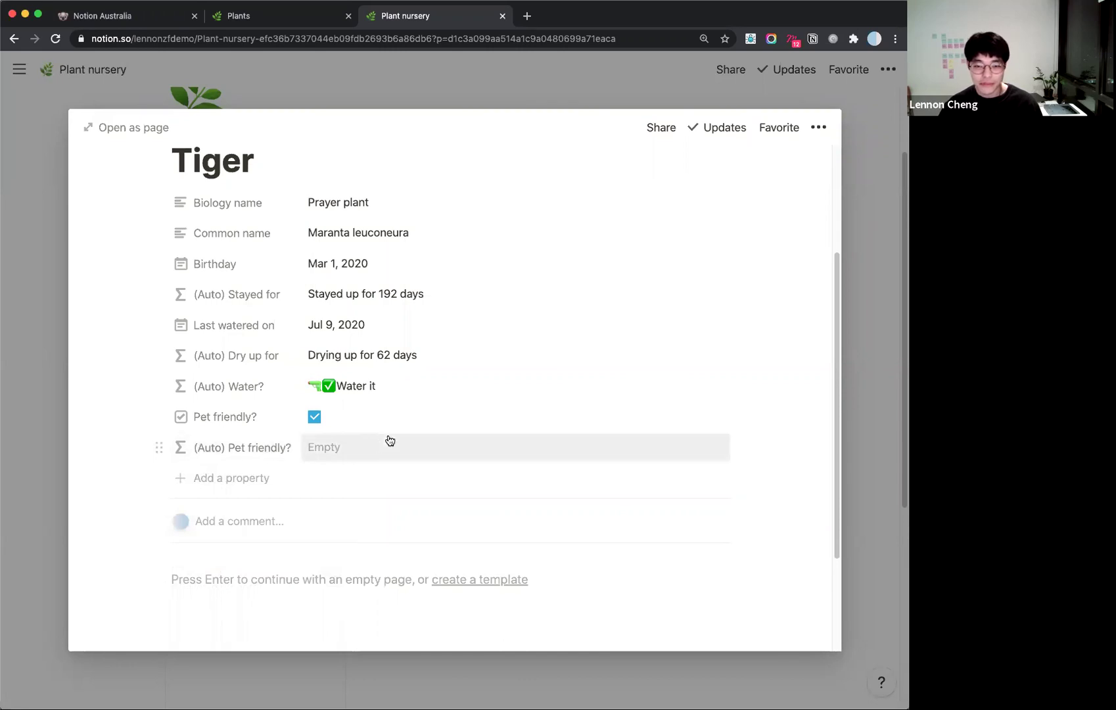
Start the (Auto) Pet friendly? formula with the if function and examine its boolean and value arguments in the syntax reference.
click(351, 450)
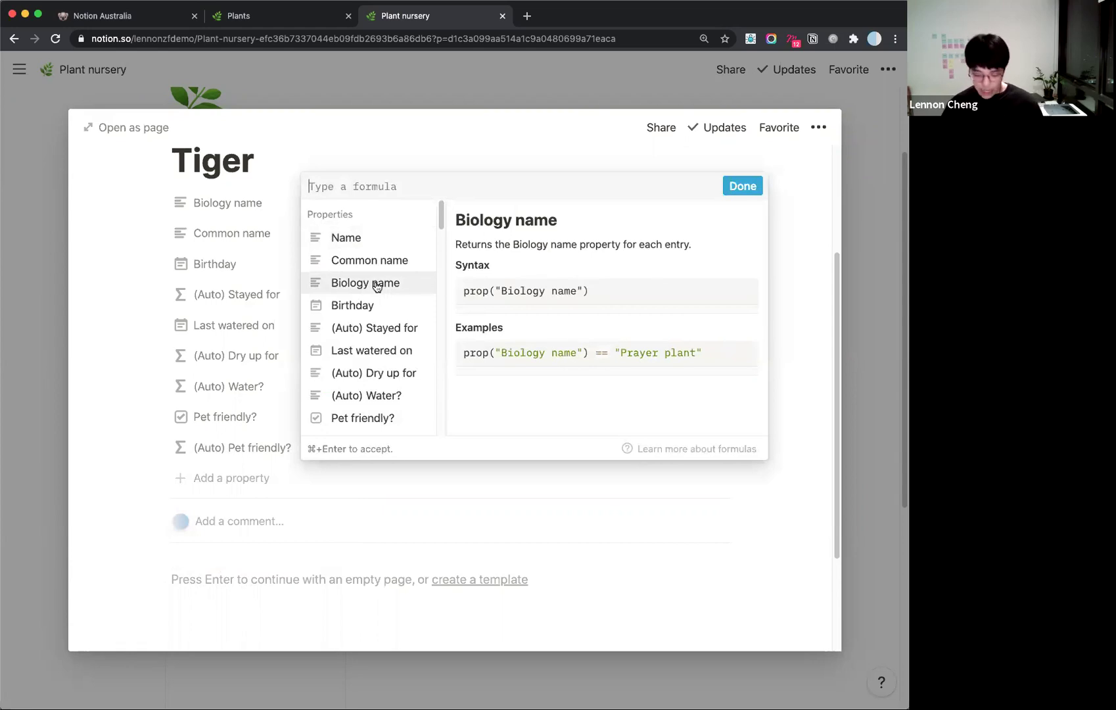
text(if())
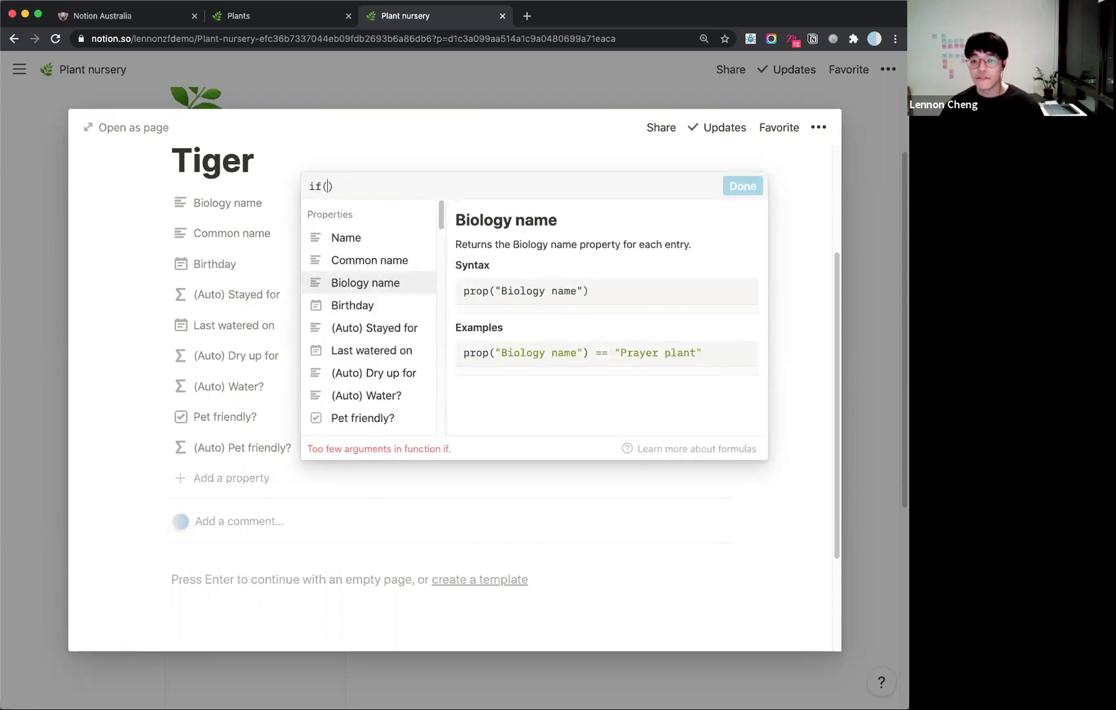
key(BackSpace)
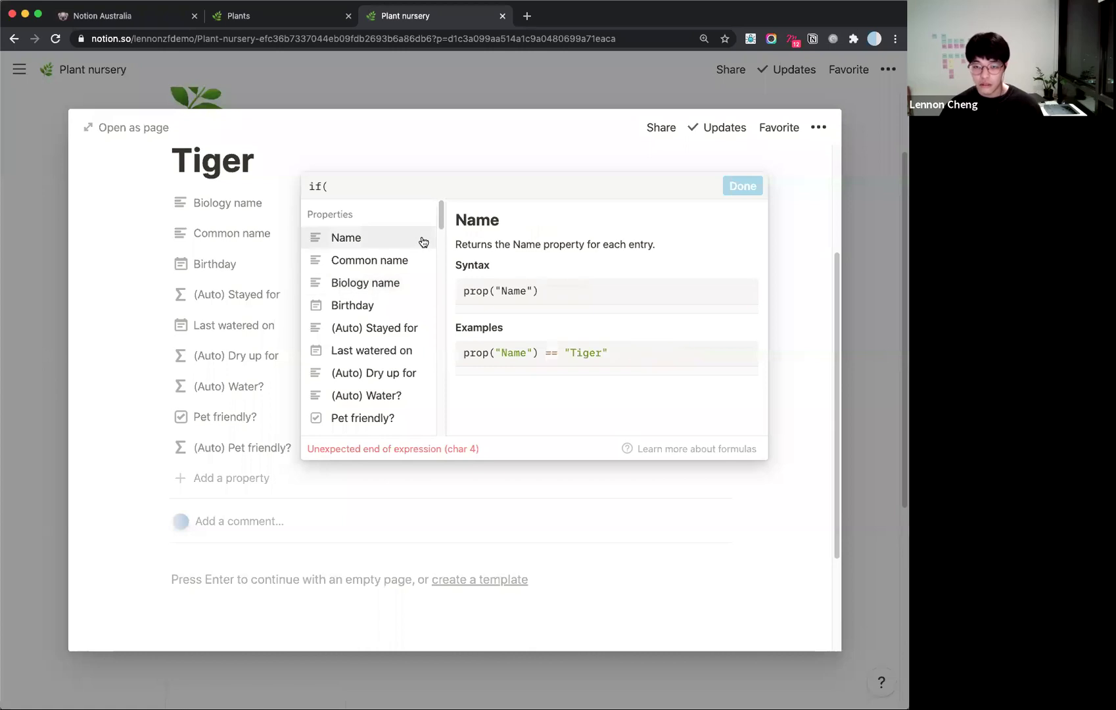
key(BackSpace)
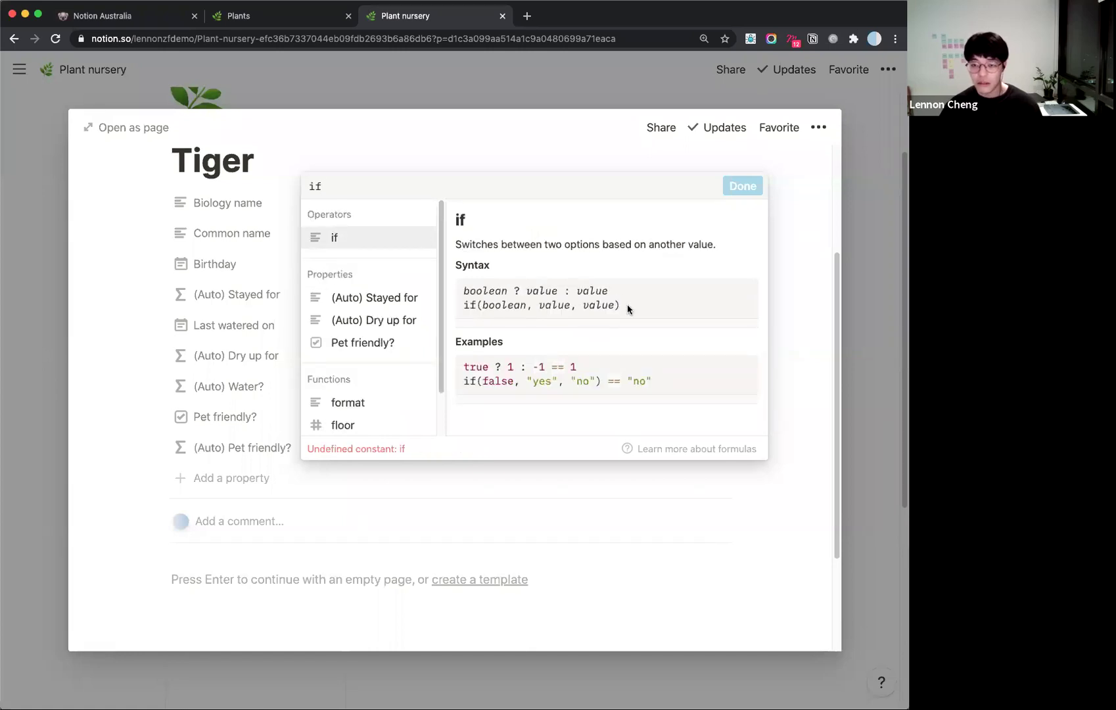
drag(628, 306, 466, 304)
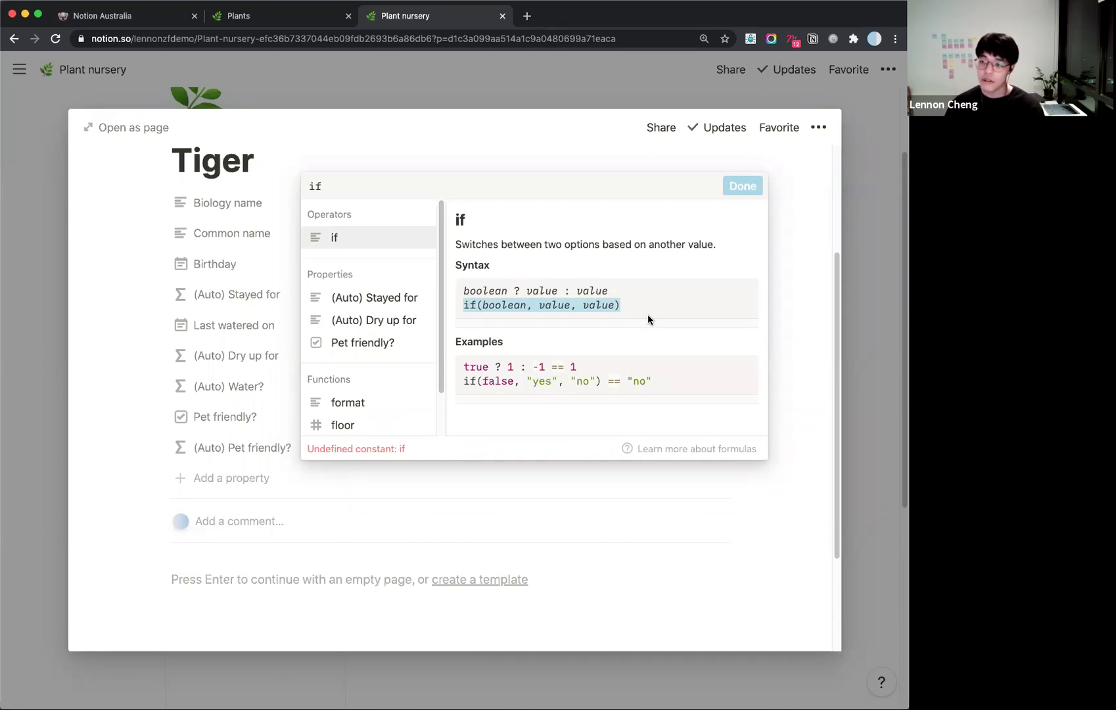
double_click(546, 306)
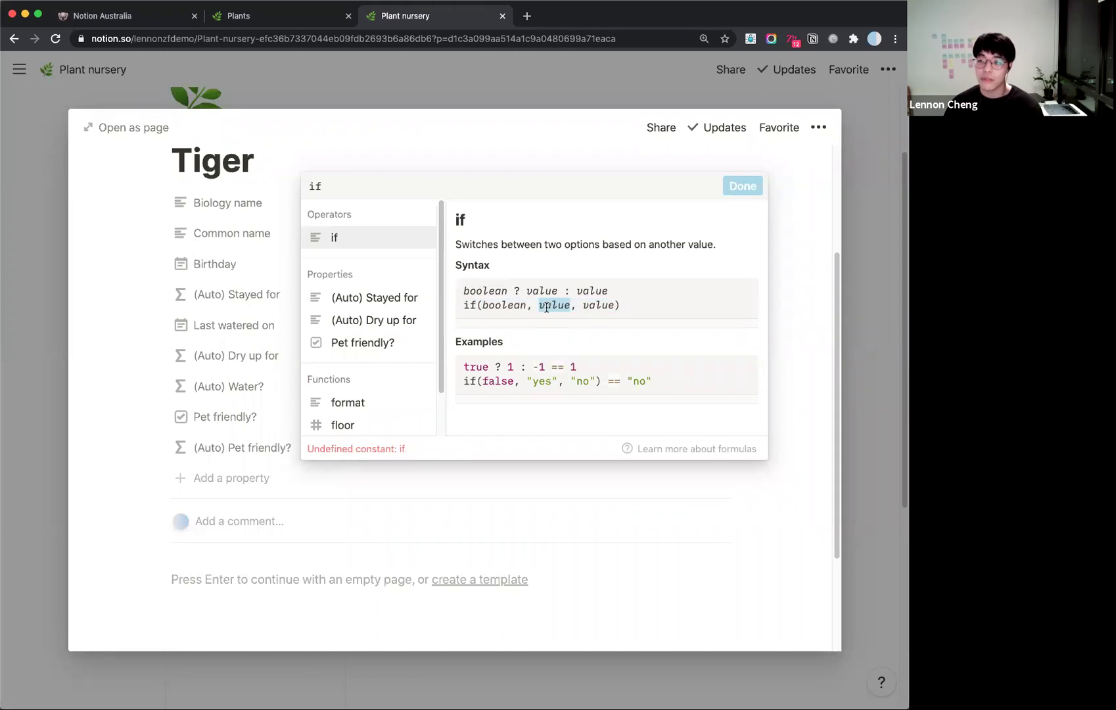
double_click(598, 306)
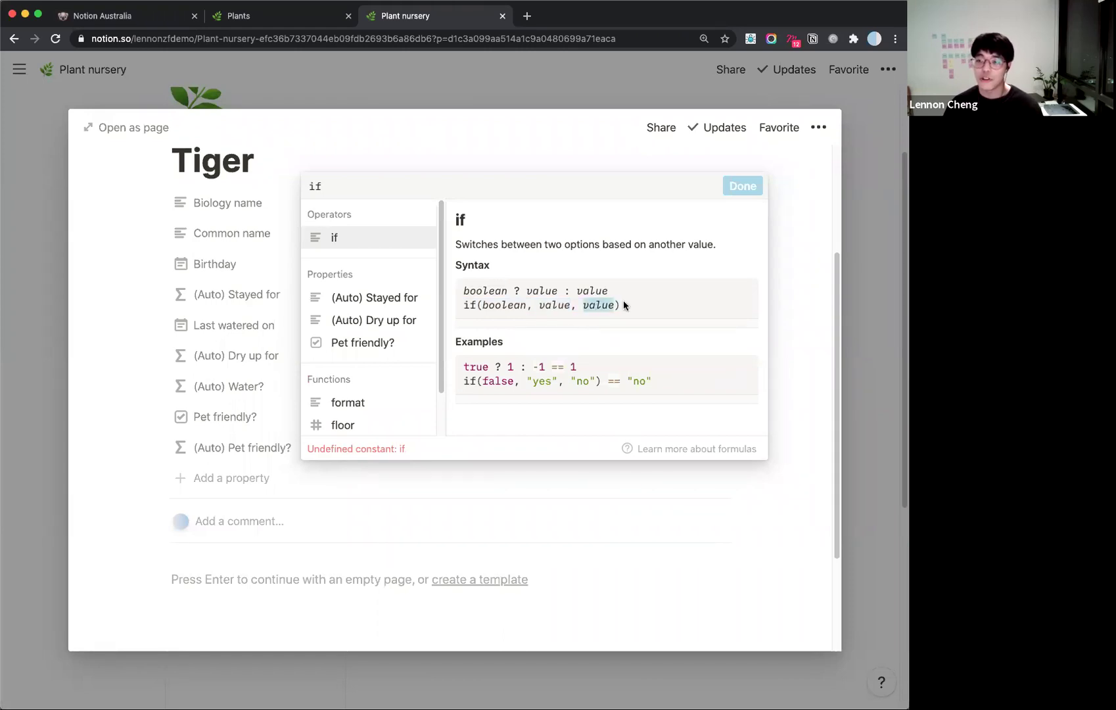
Set the if condition to prop("Pet friendly?") and its true result to a happy cat emoji followed by ✅.
click(534, 181)
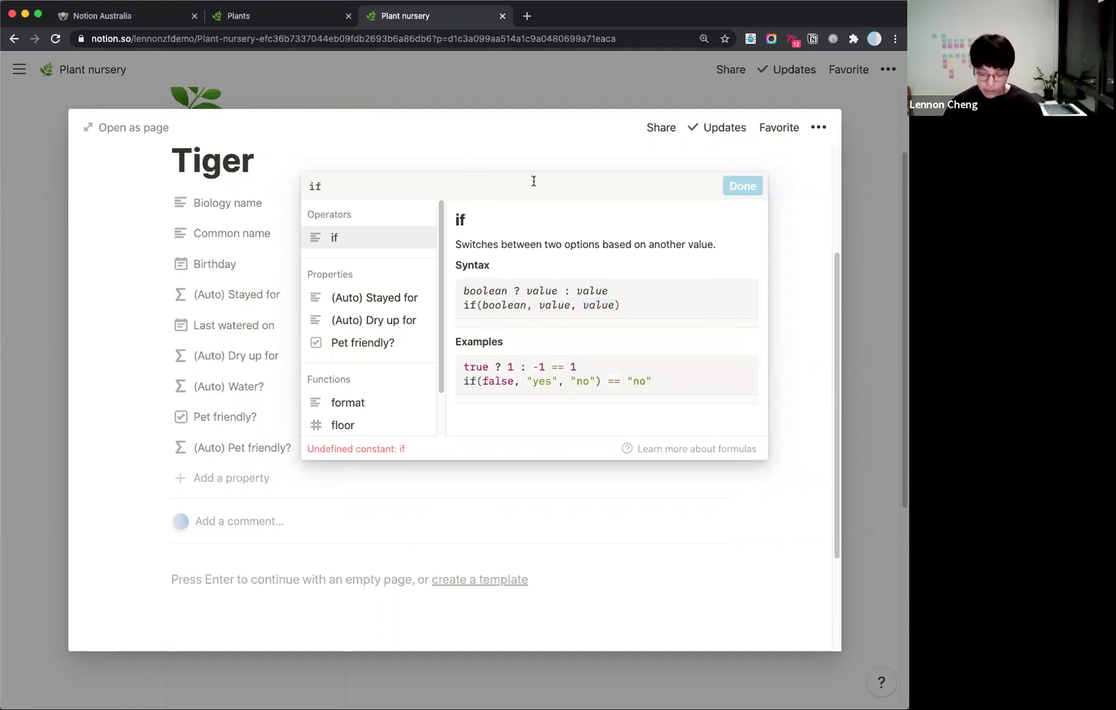
text(()
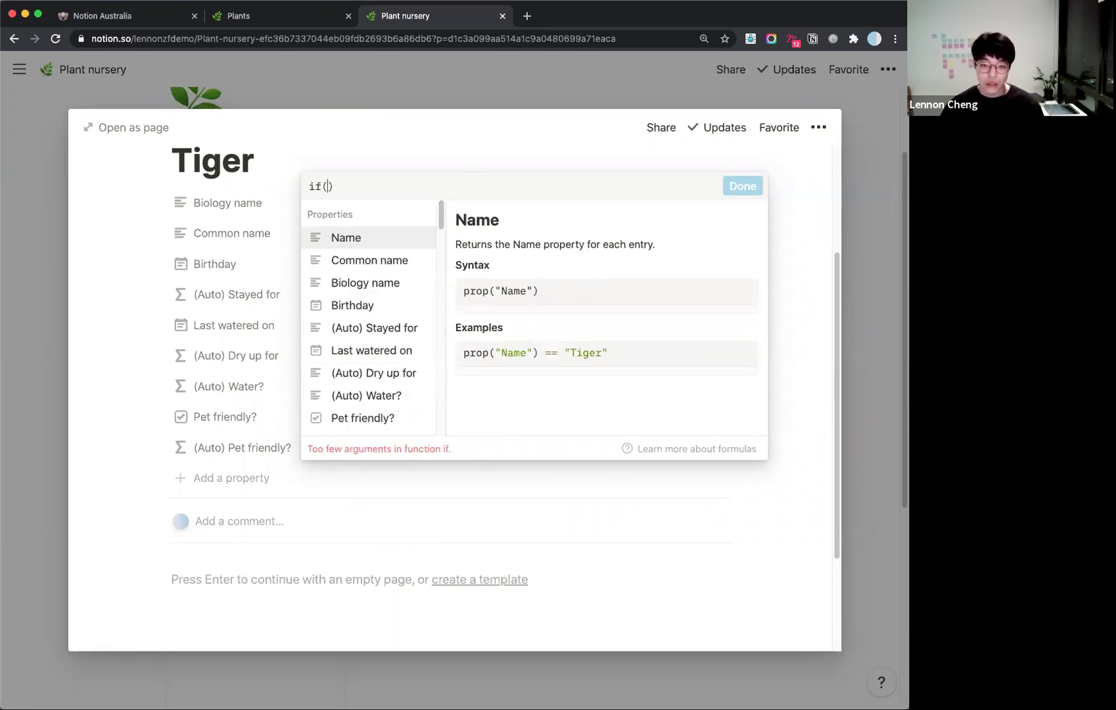
click(372, 419)
text(,)
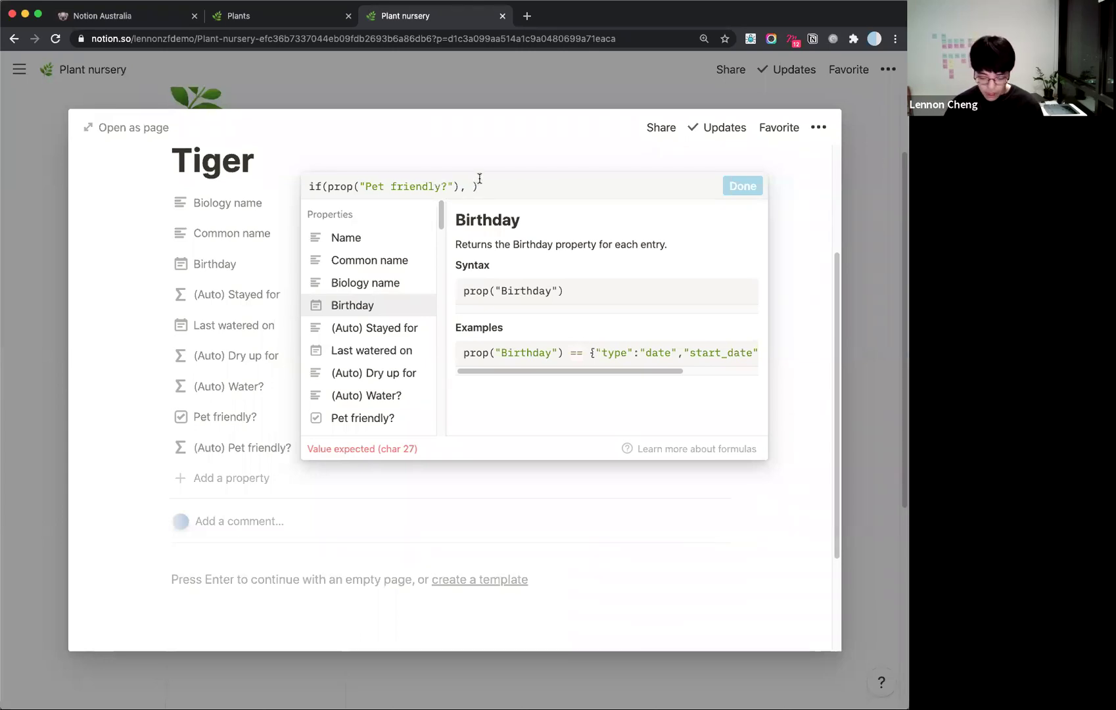
text(")
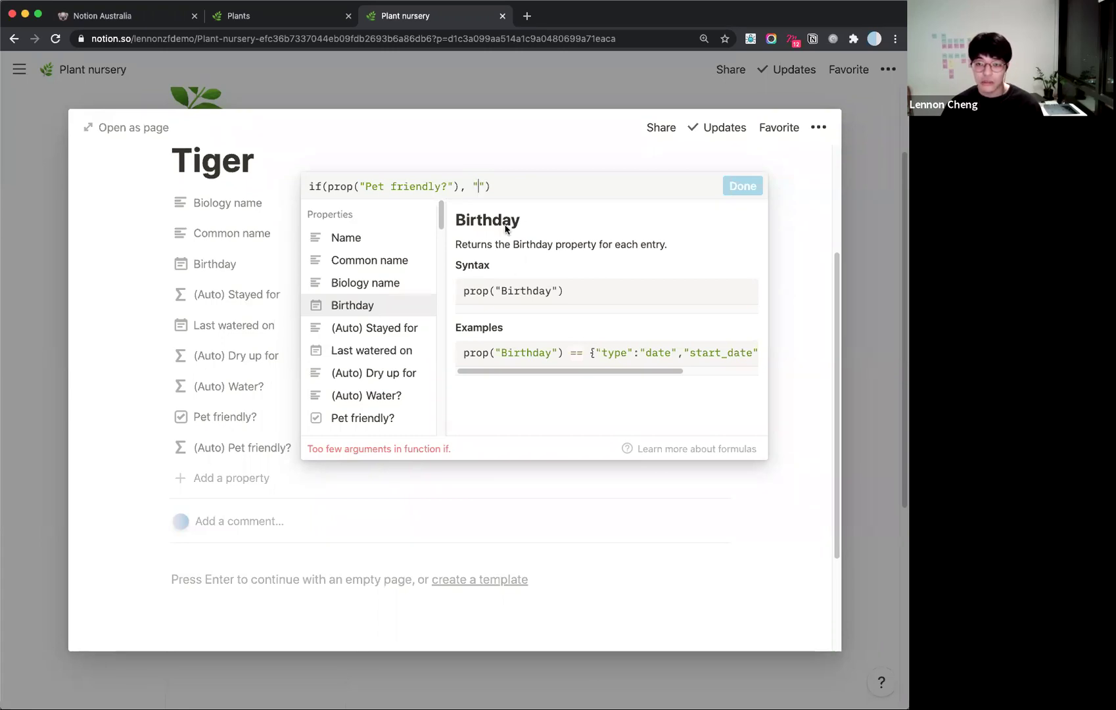
text(🐱)
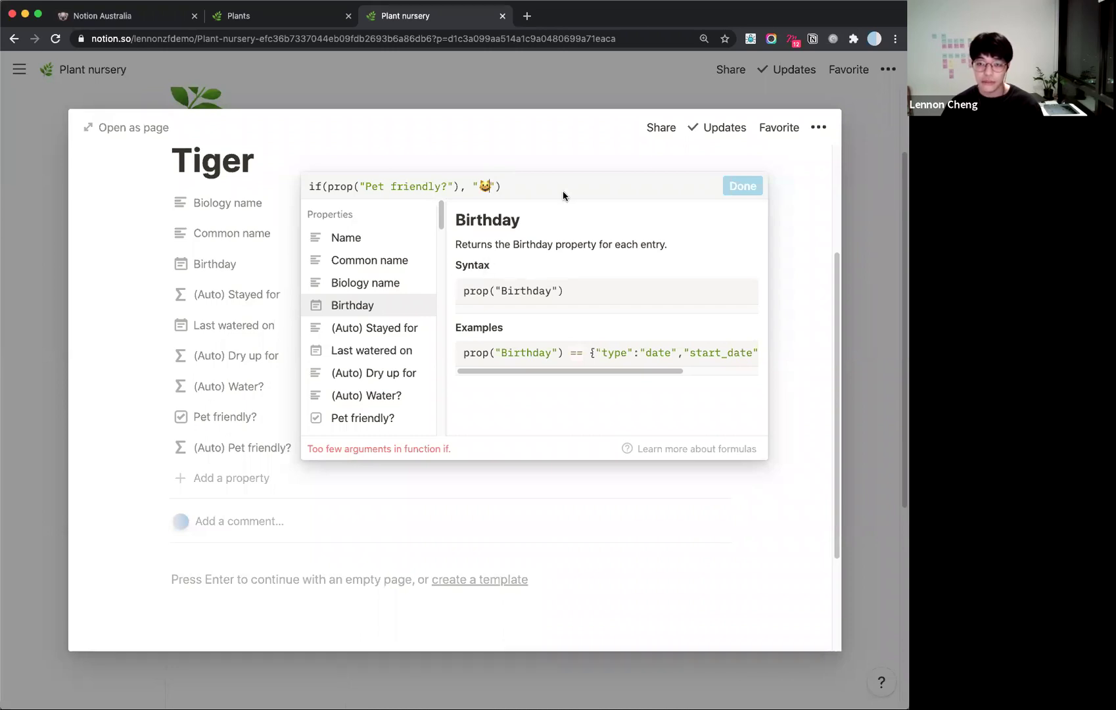
text(✅)
Set the if function's false result to a crying cat emoji followed by 🛑, and save the formula.
key(Right)
text(, ")
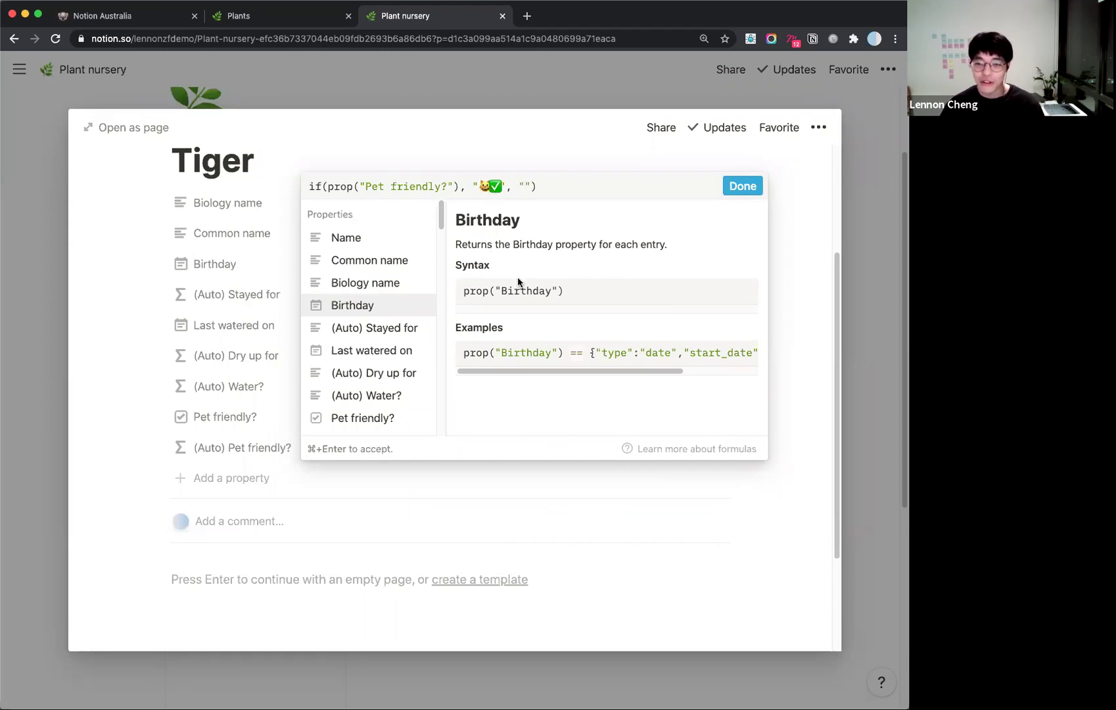
text(😿)
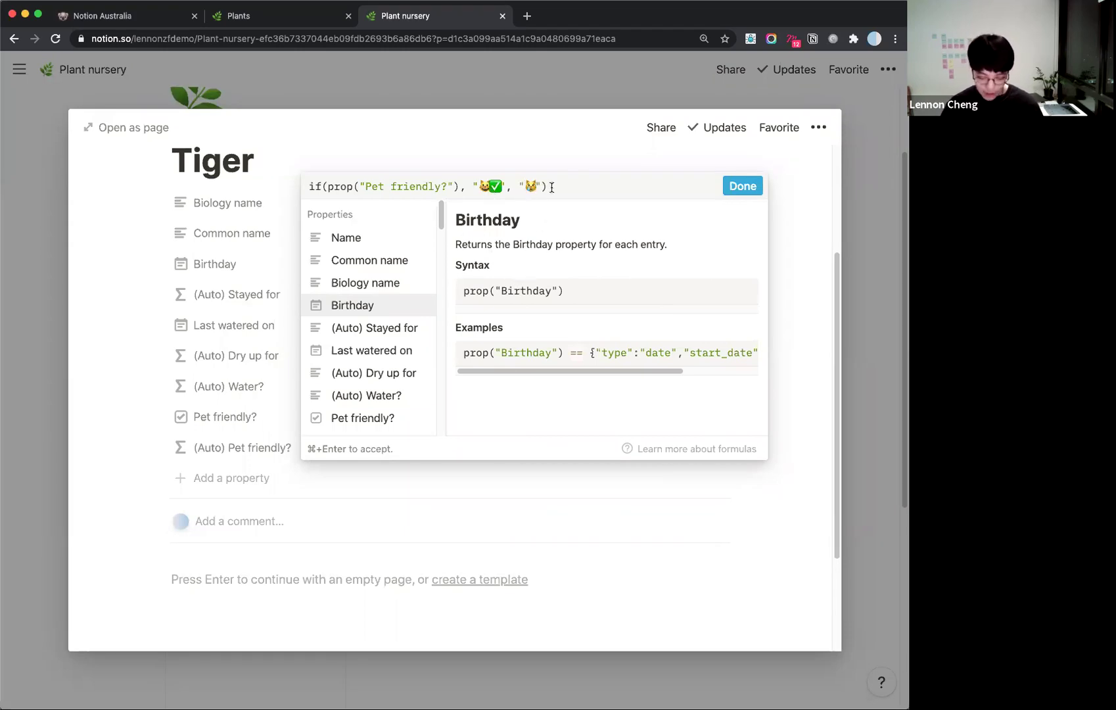
text(❌)
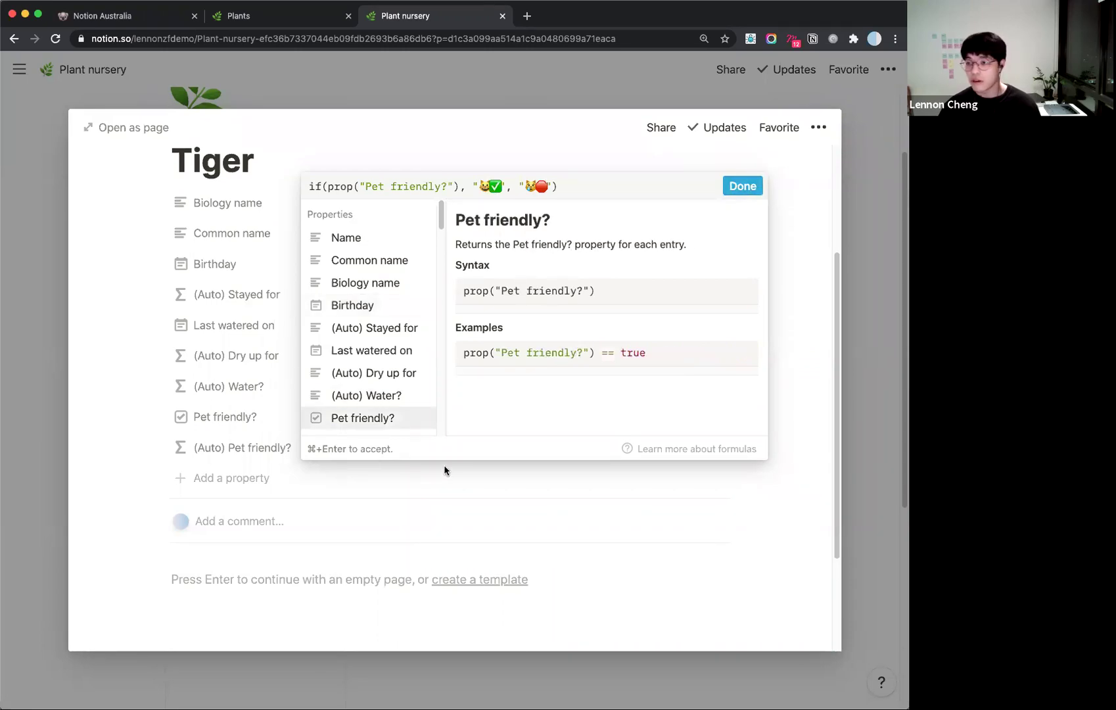
click(740, 186)
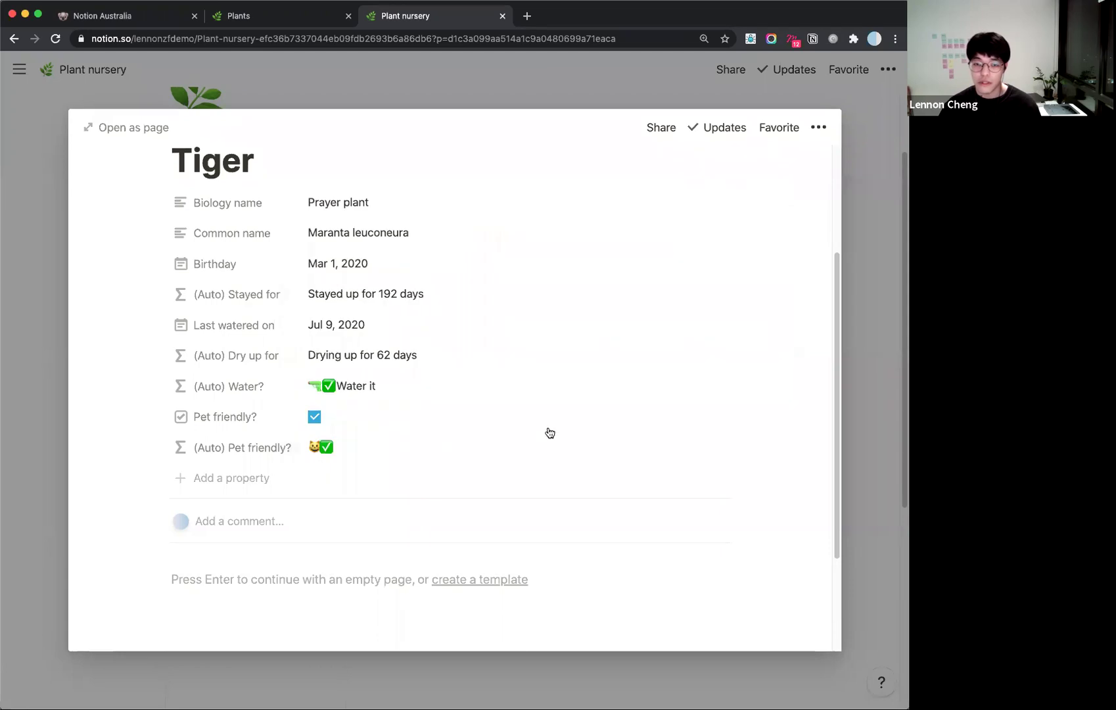
Close the Tiger page, show (Auto) Pet friendly? on the Plants gallery cards and hide the Pet friendly? checkbox.
scroll(354, 301, down, 2)
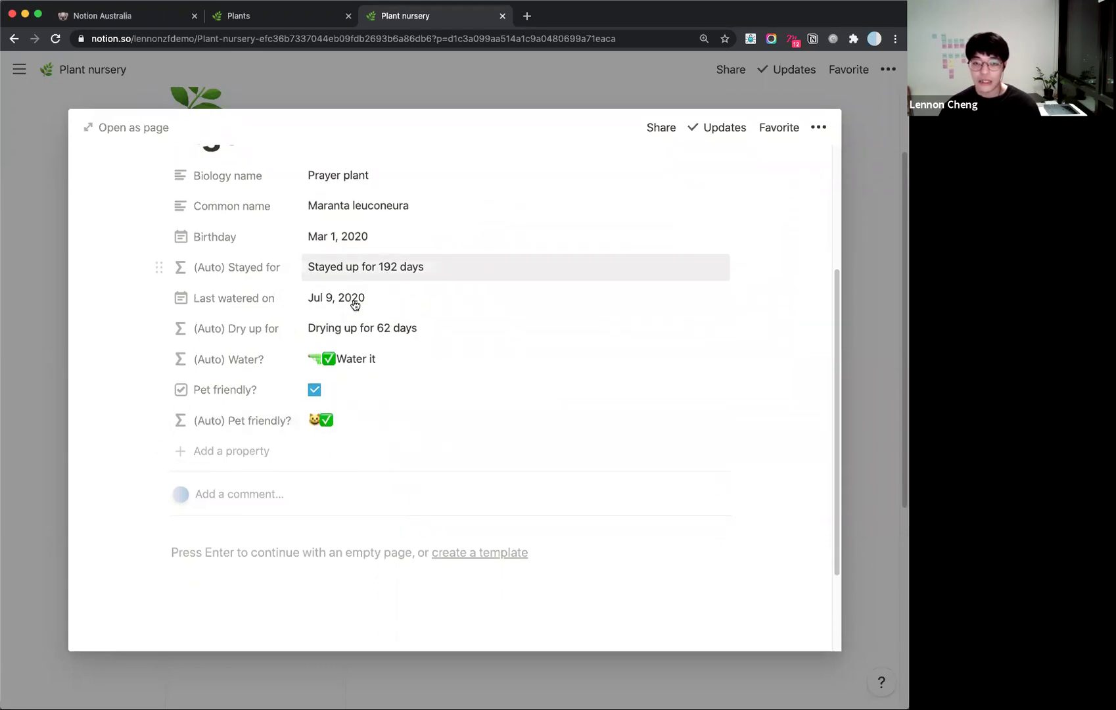
scroll(294, 431, up, 1)
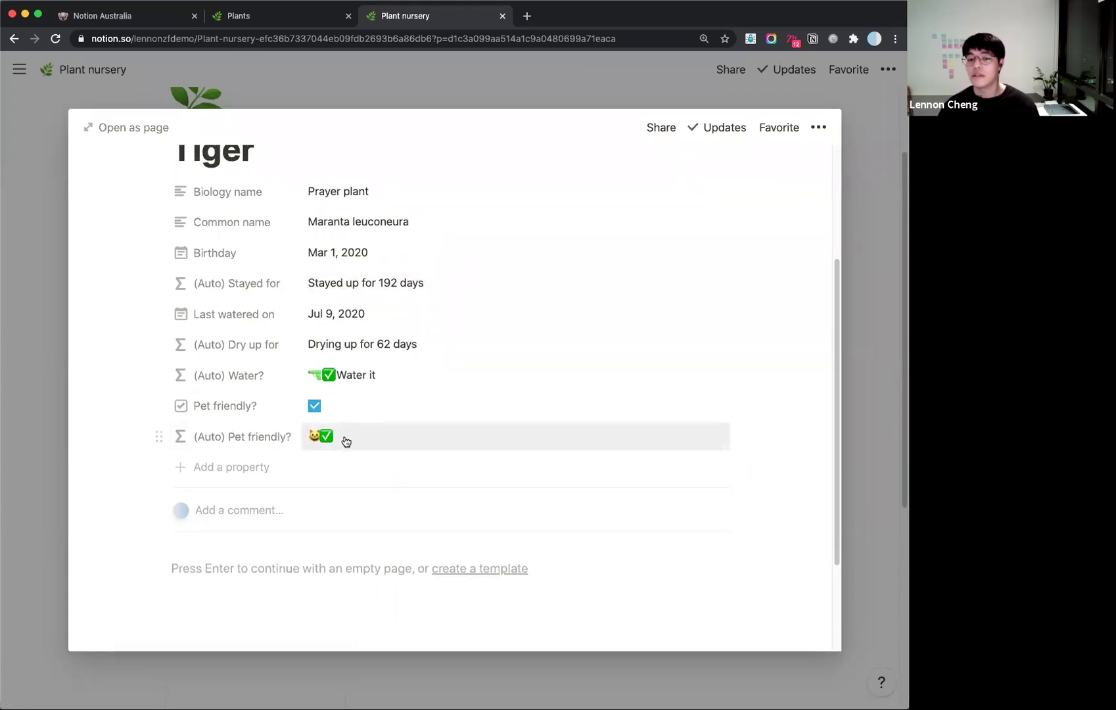
click(870, 172)
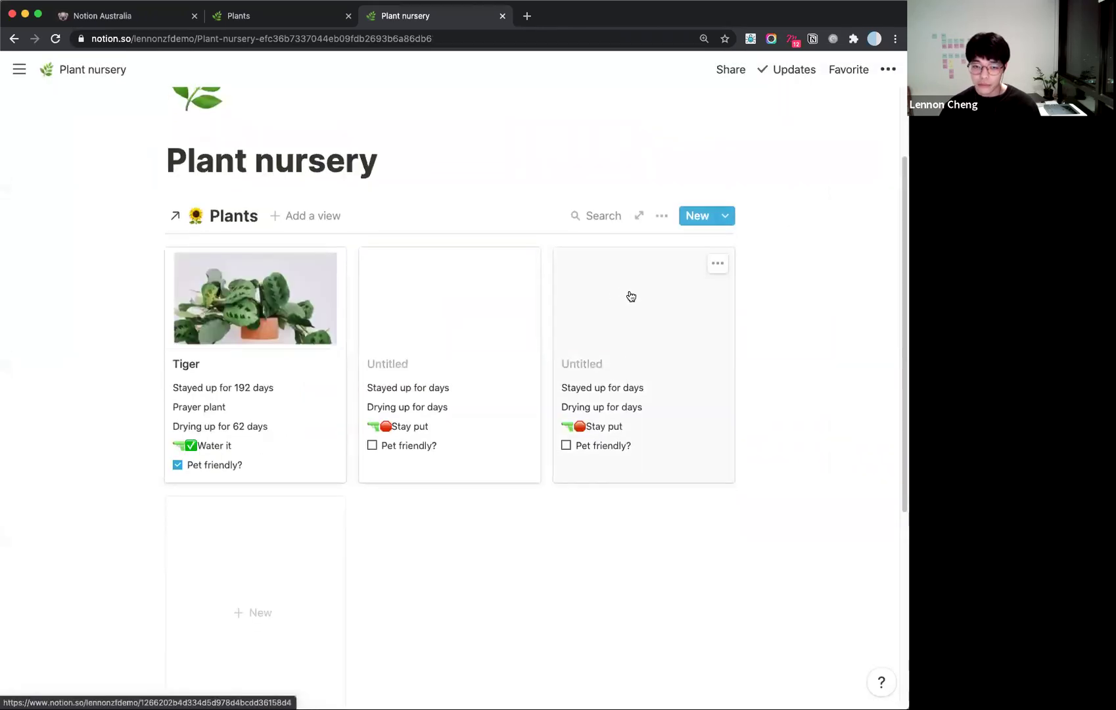
scroll(631, 294, down, 1)
click(657, 186)
click(719, 302)
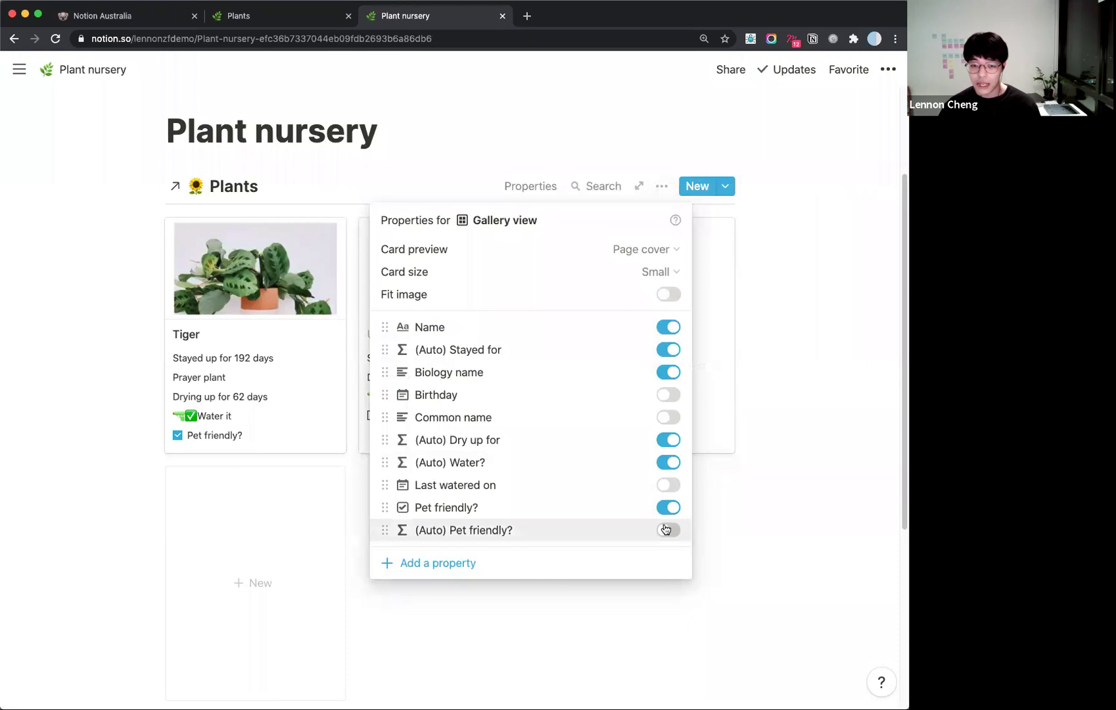
click(664, 529)
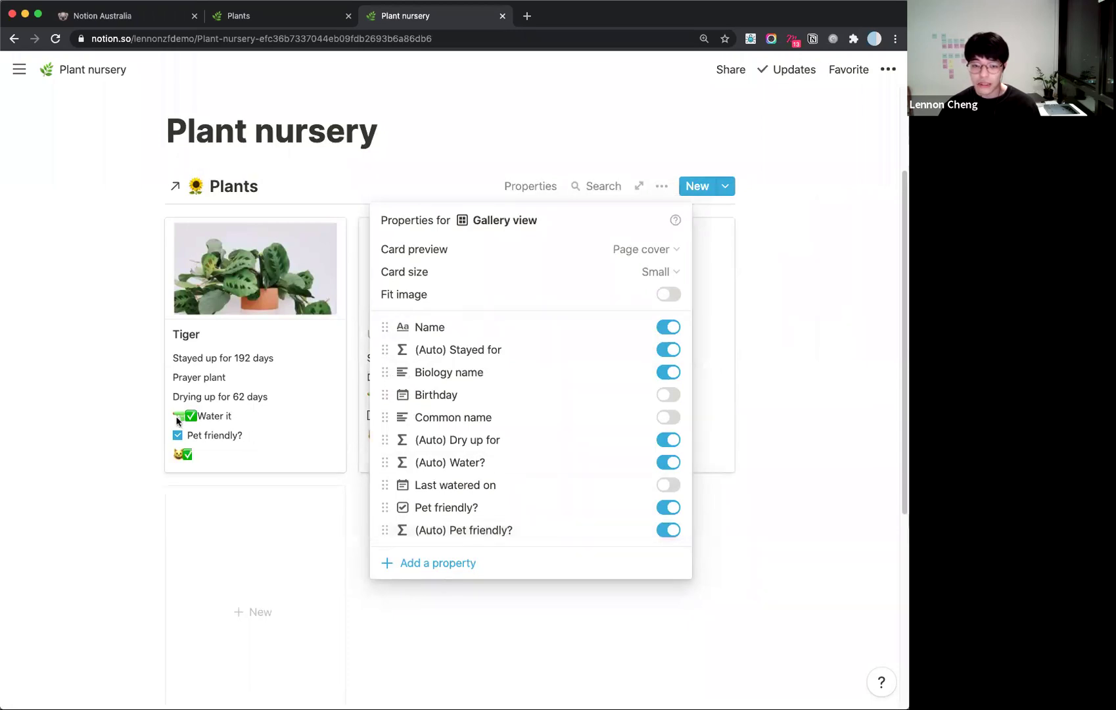
click(669, 509)
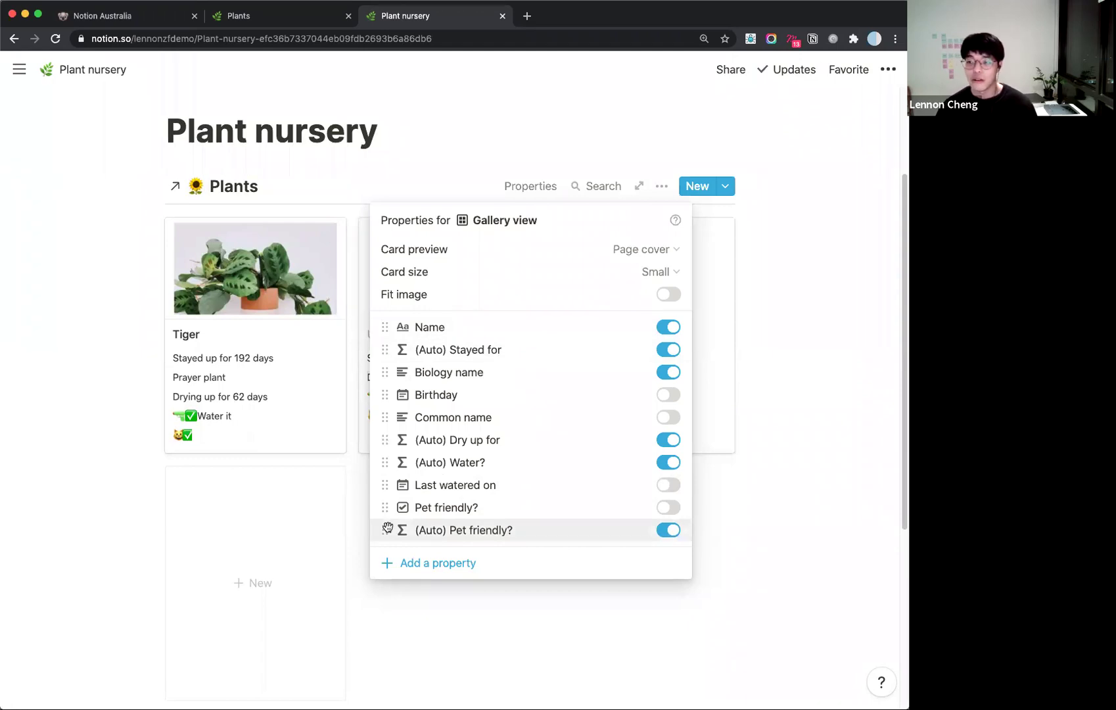
Reorder the card properties to start with (Auto) Pet friendly?, Biology name and Common name, and hide (Auto) Dry up for.
drag(387, 530, 391, 327)
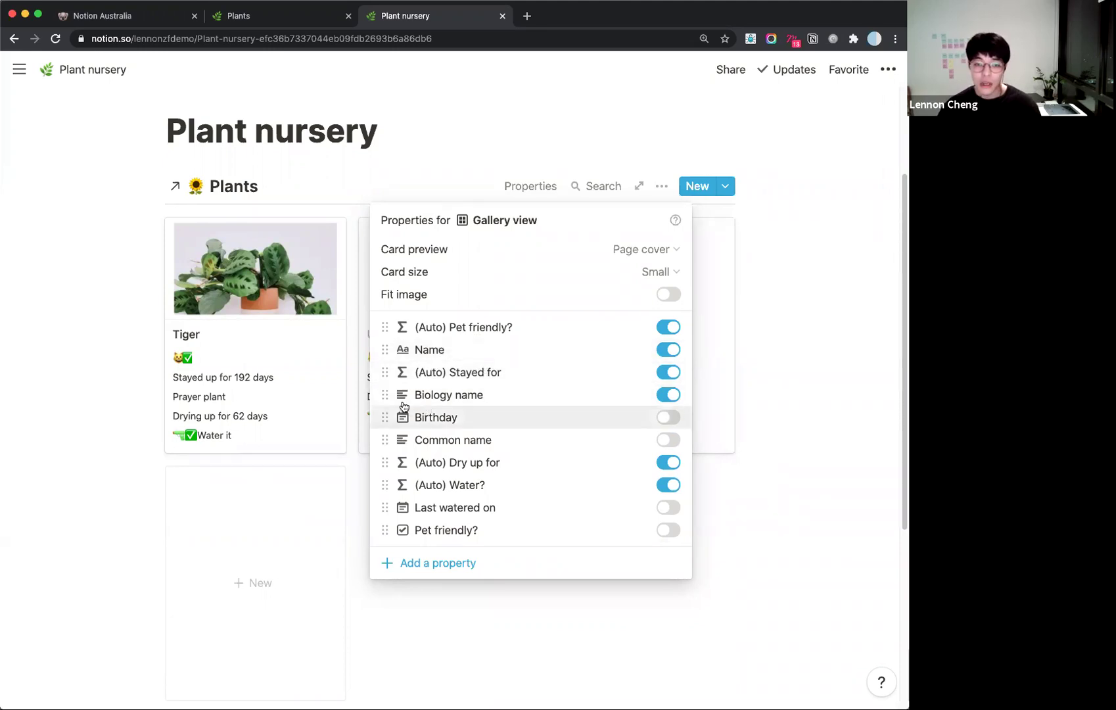
drag(385, 440, 391, 347)
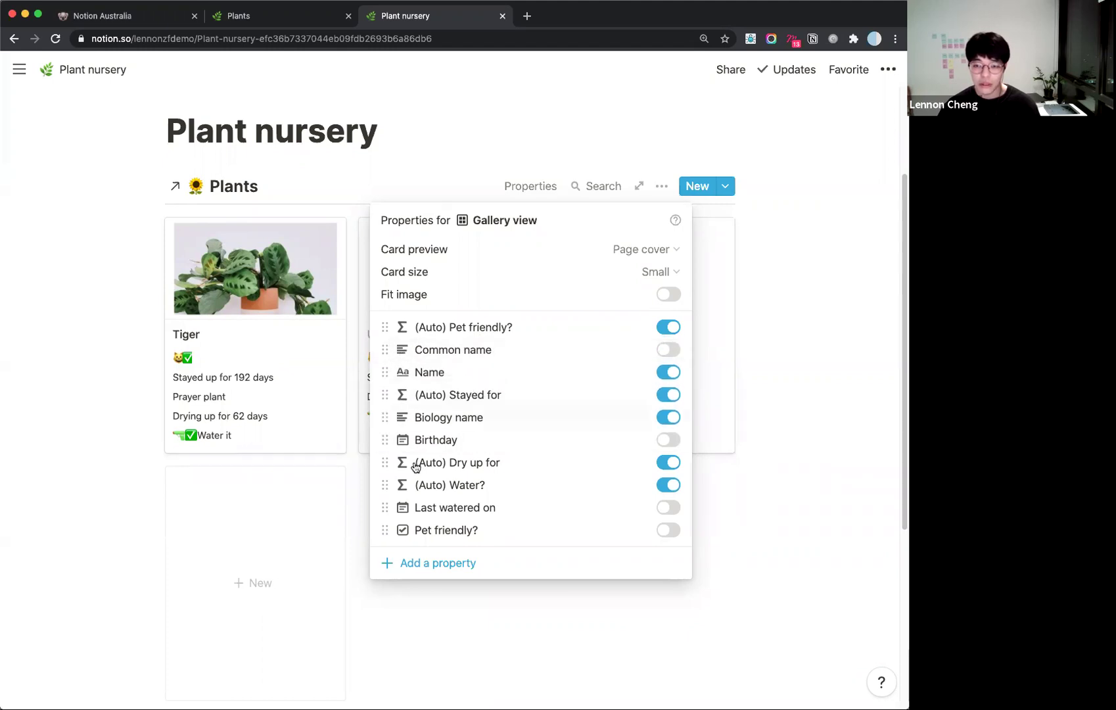
drag(385, 418, 386, 349)
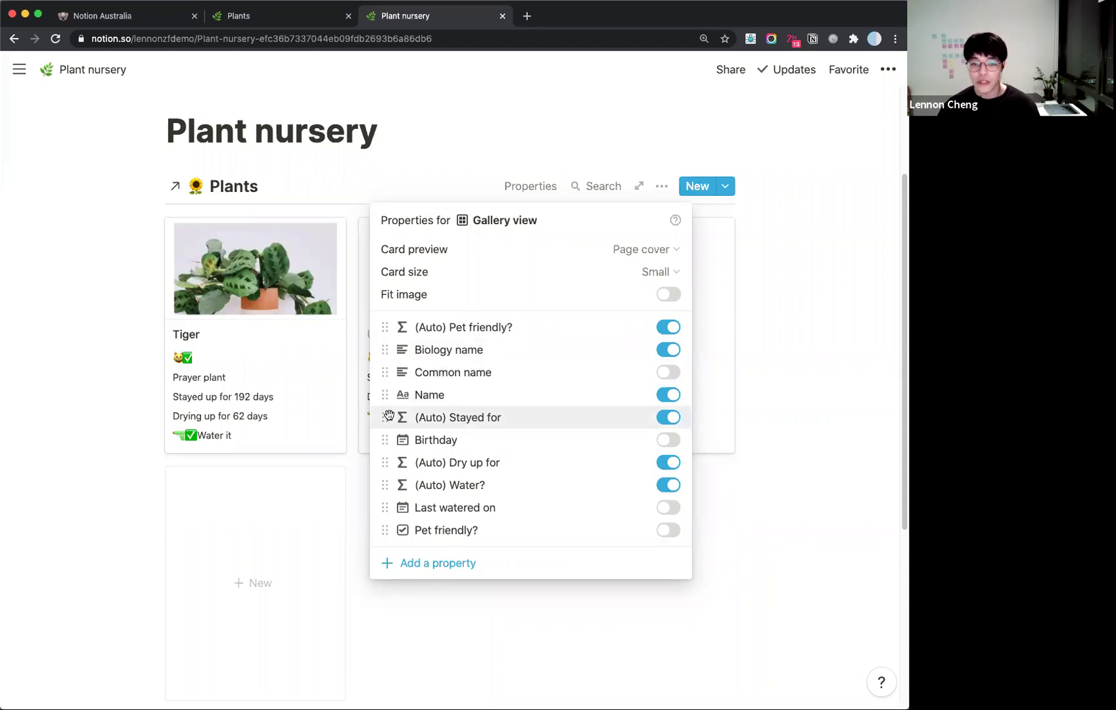
click(669, 463)
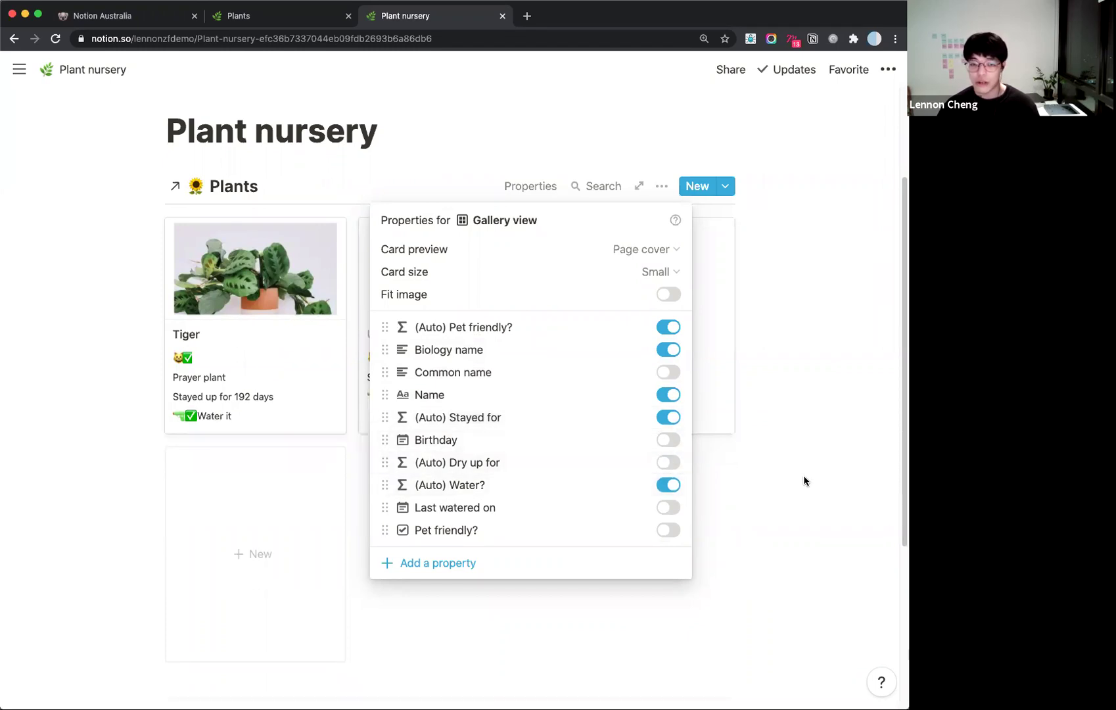
click(784, 470)
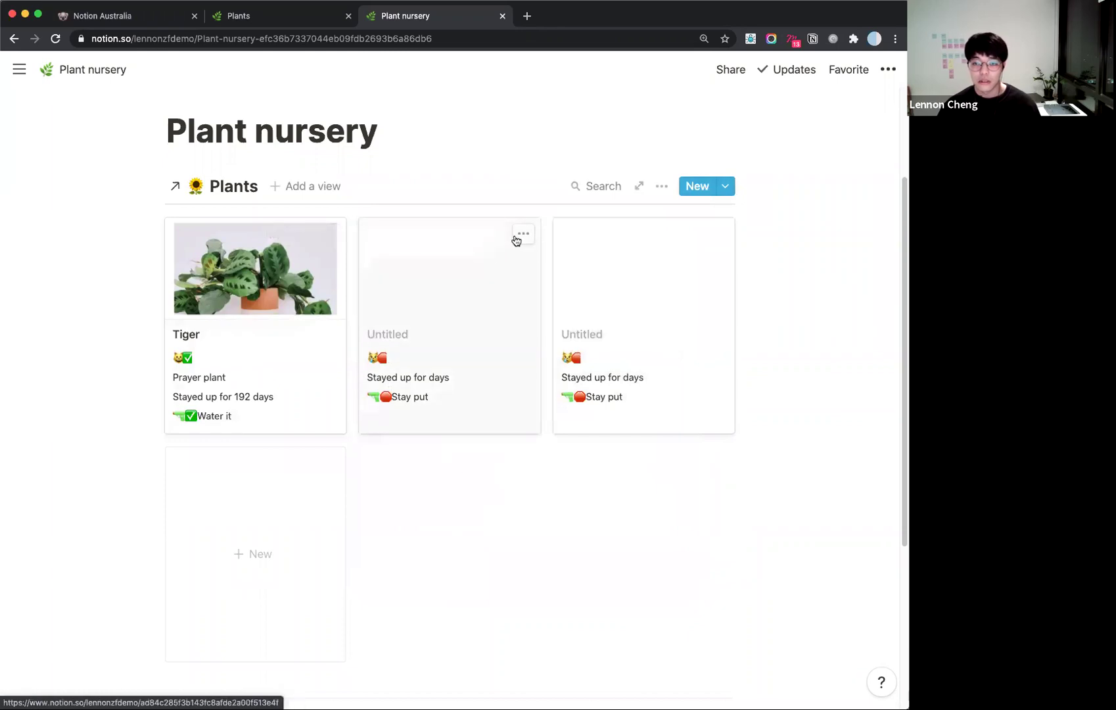
Open the first untitled plant card beside Tiger and add a cover image to its page.
click(424, 304)
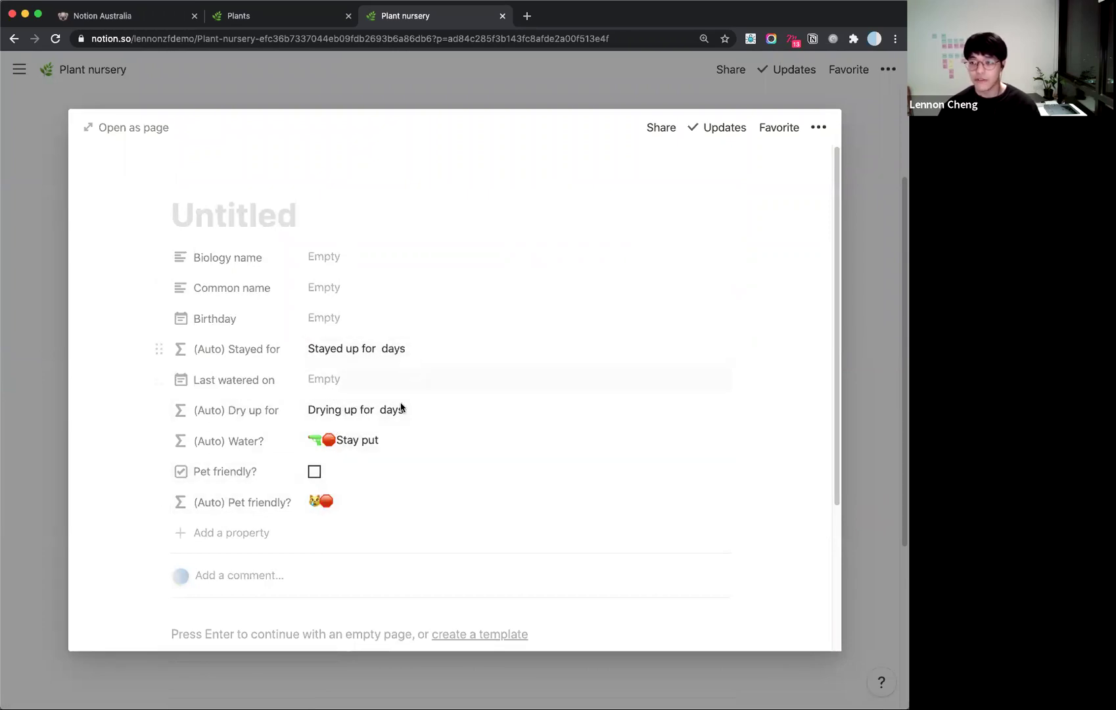
click(857, 272)
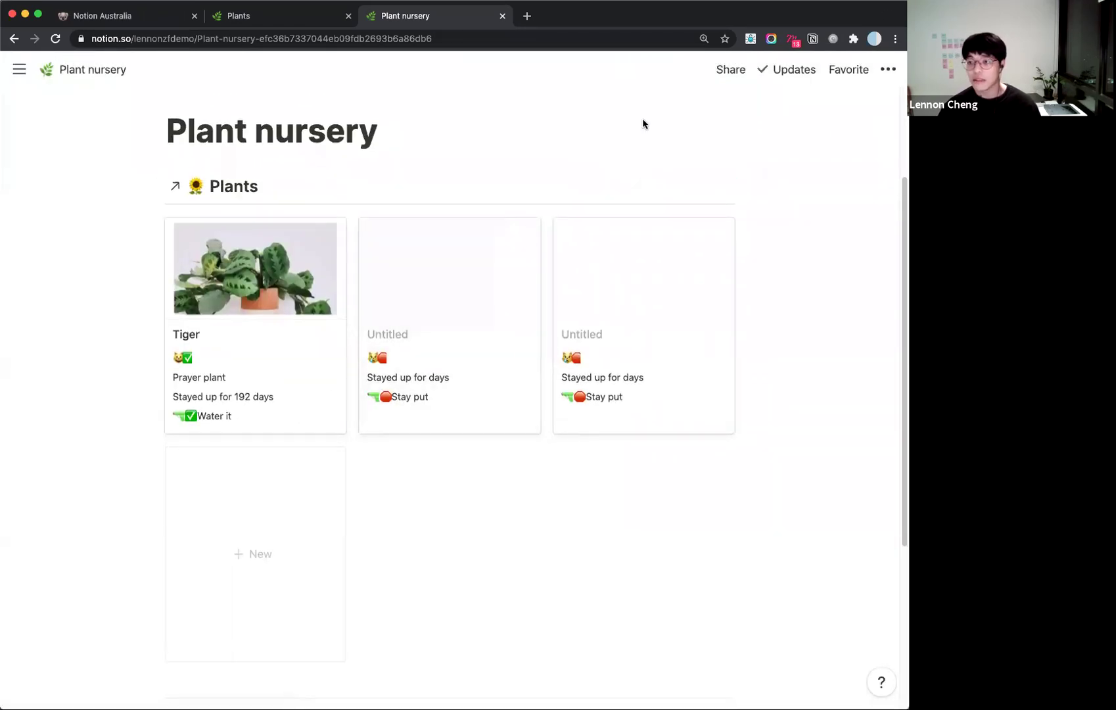
click(506, 263)
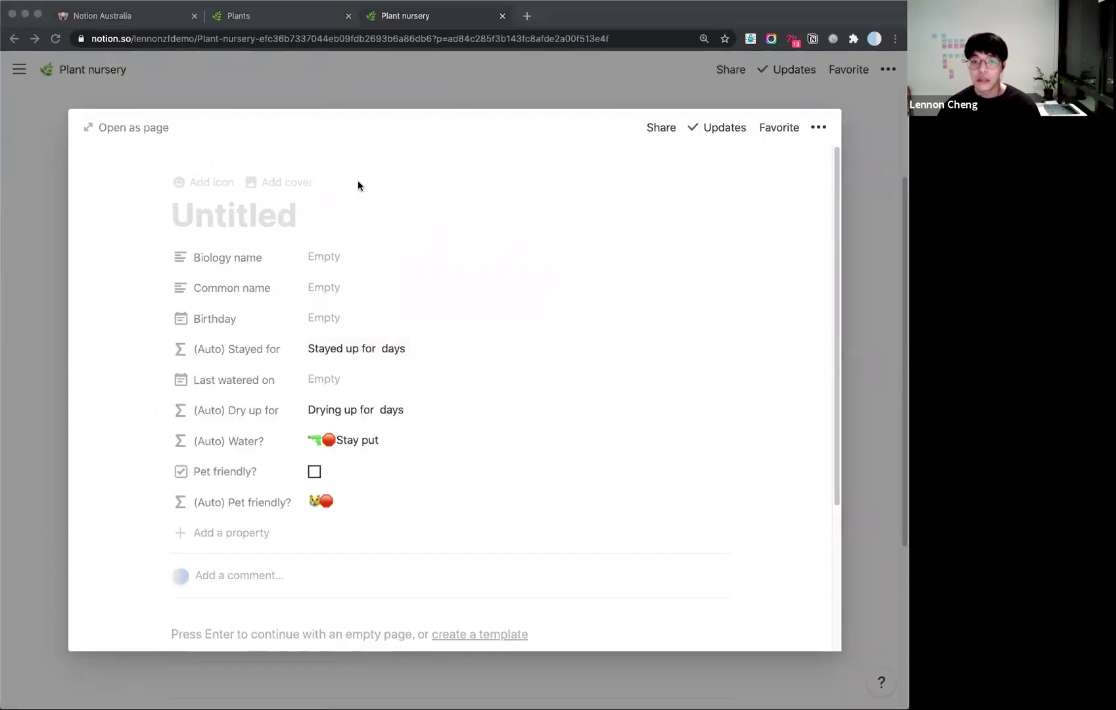
click(281, 181)
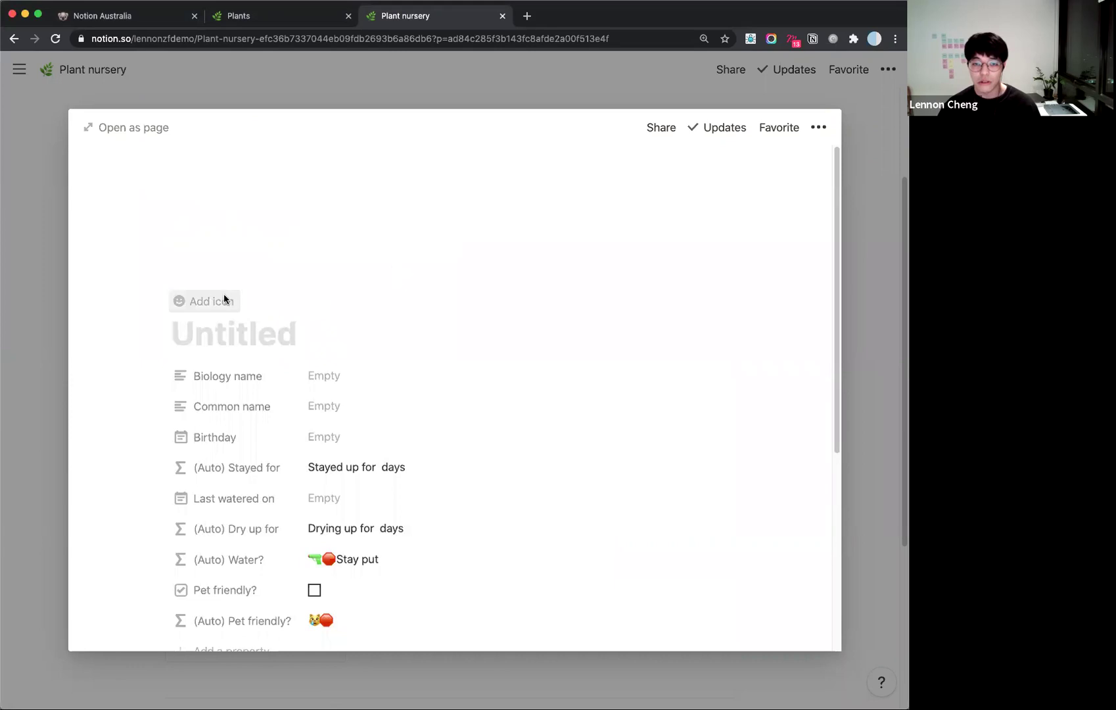
Title the untitled plant page "Meerkat".
text(MEEKA)
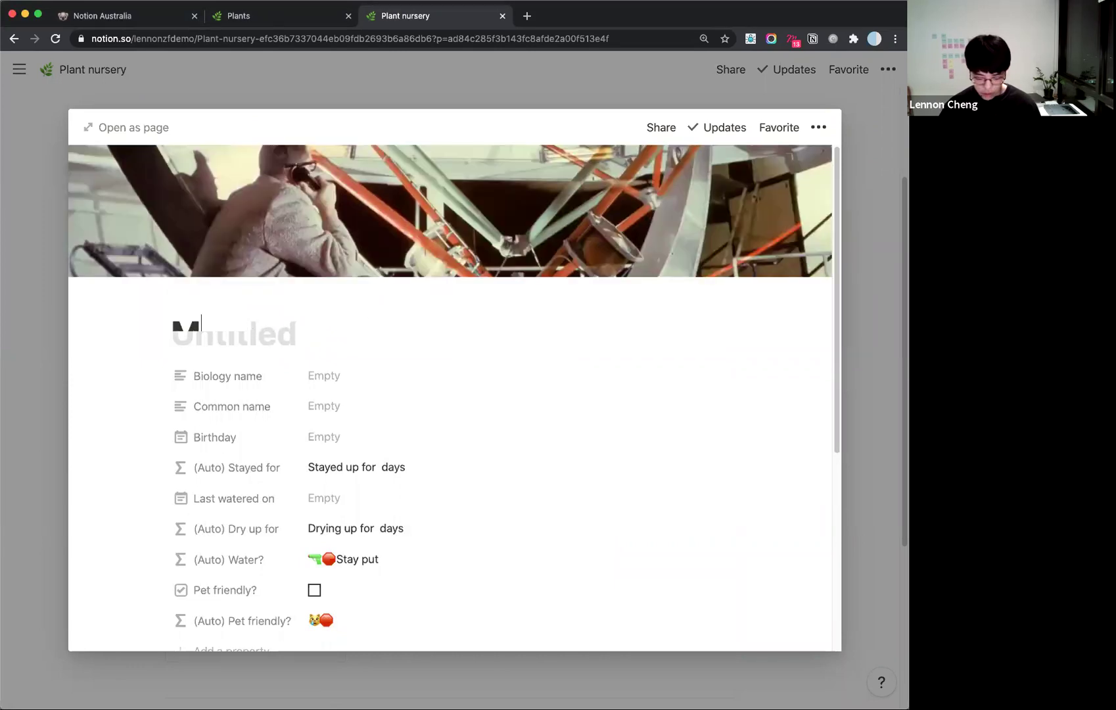
key(BackSpace)
key(BackSpace)
key(BackSpace)
key(BackSpace)
text(eerkat)
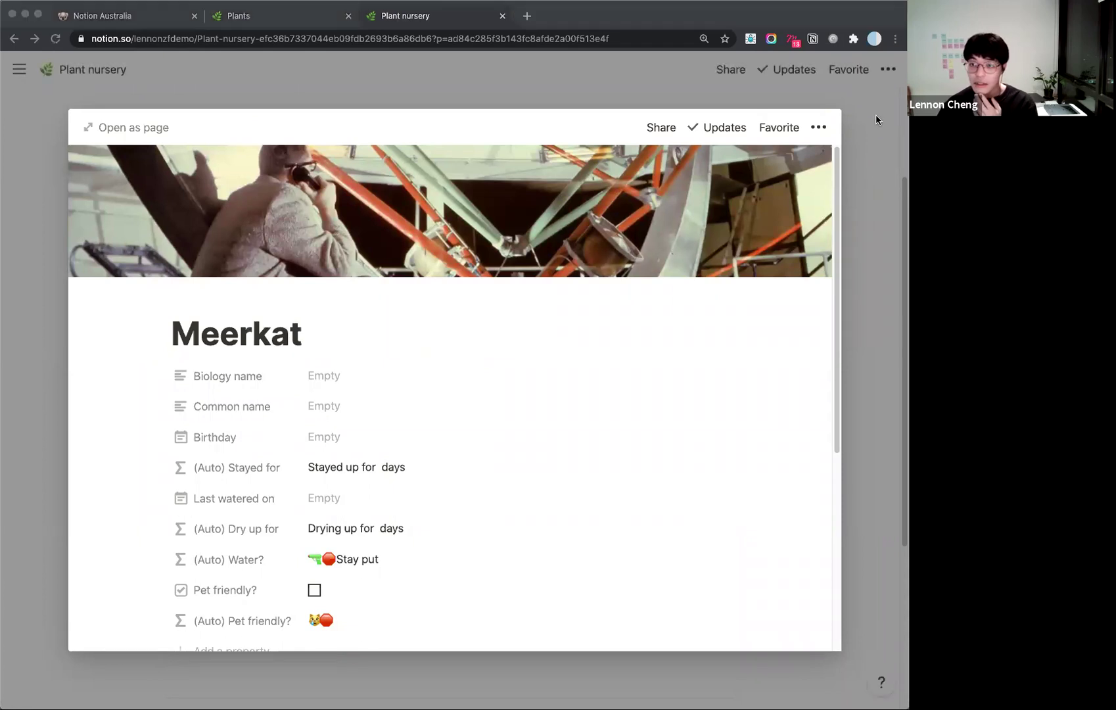
Replace the Meerkat page's cover with an uploaded photo of the leafy green plant in an orange pot.
click(353, 307)
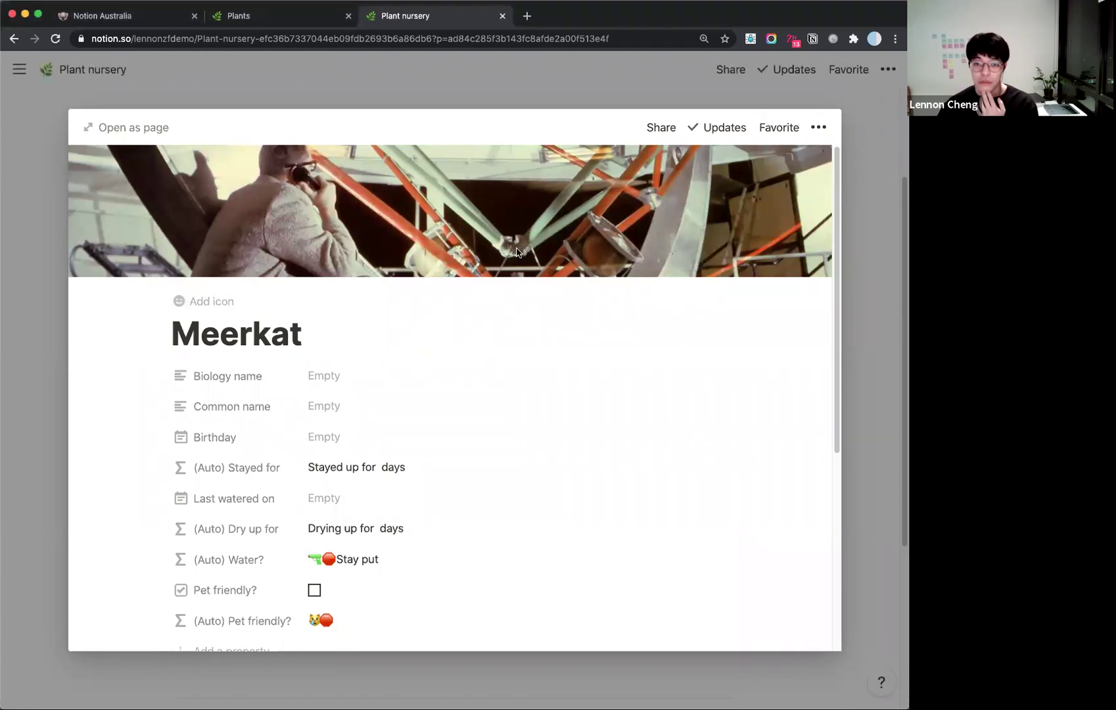
click(602, 262)
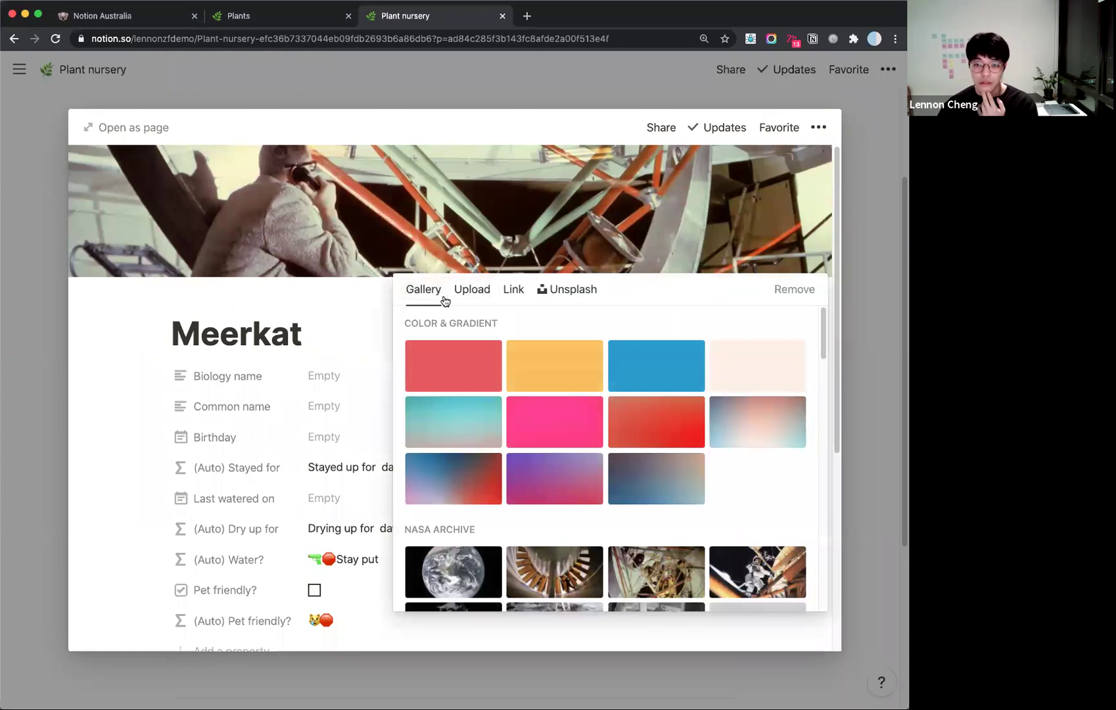
click(477, 298)
click(543, 340)
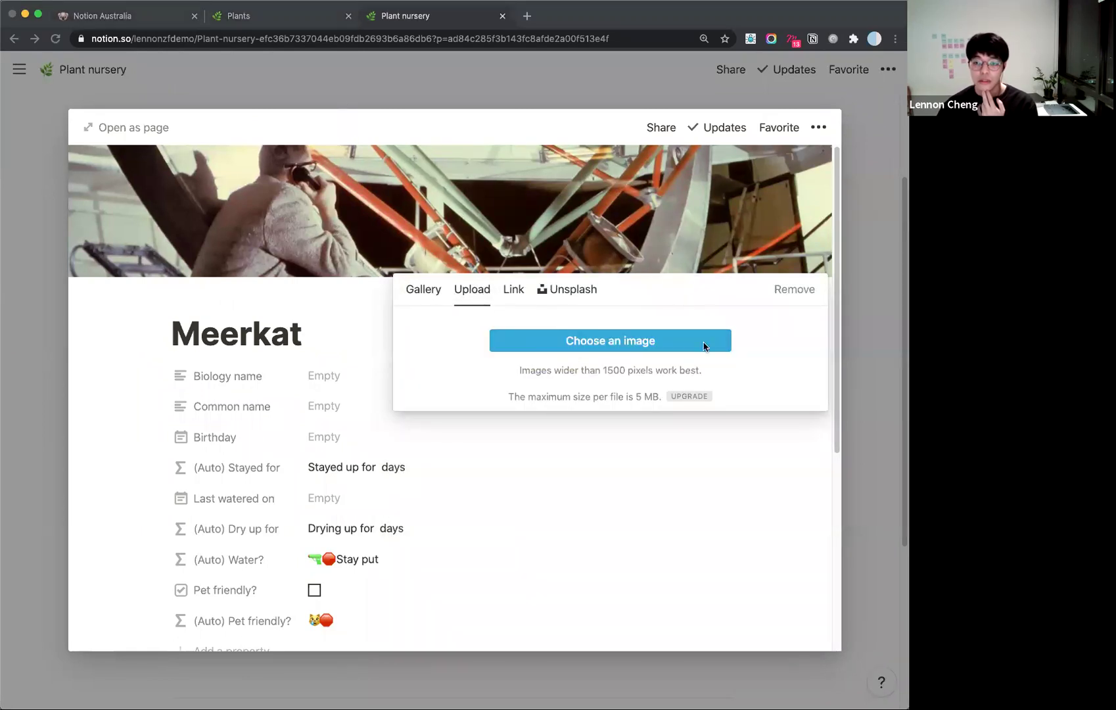
key(Return)
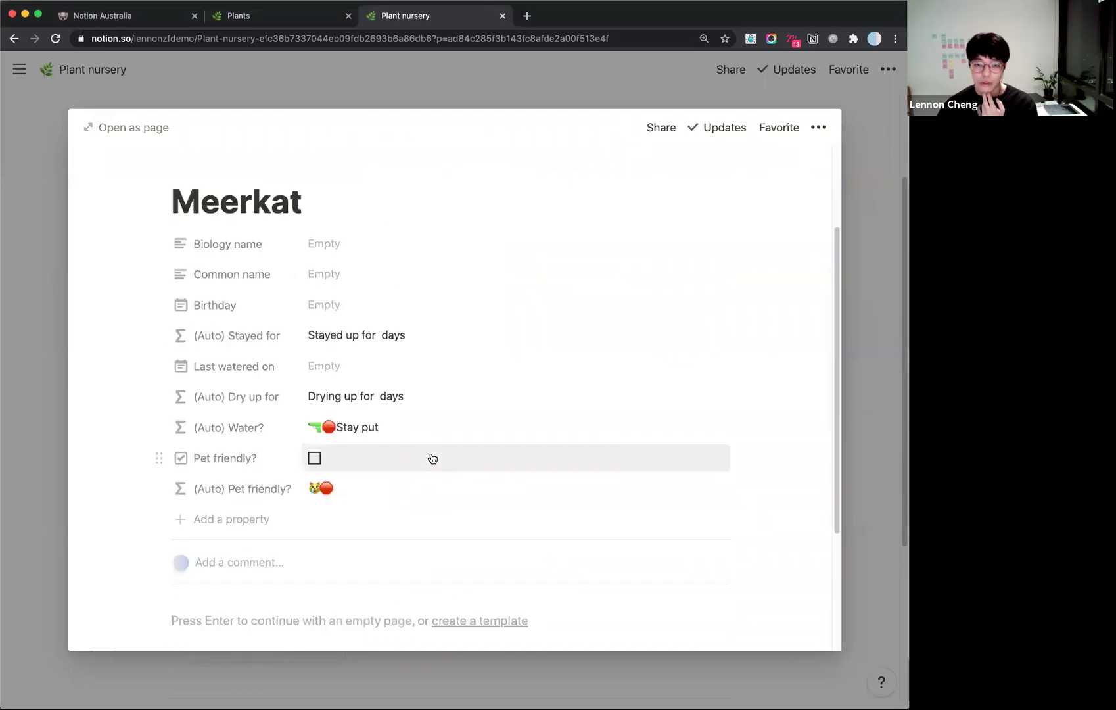
Set Meerkat's Birthday to Sep 4, 2020 and Last watered on to Sep 7, 2020, and close its page.
click(337, 313)
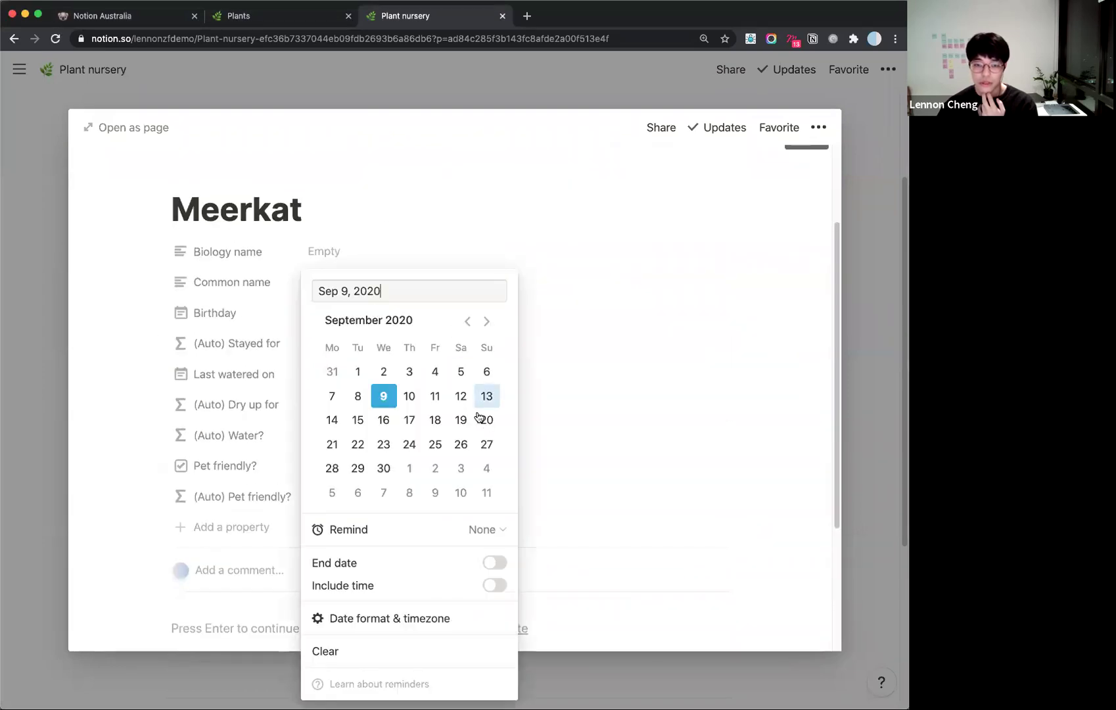
click(435, 372)
click(635, 206)
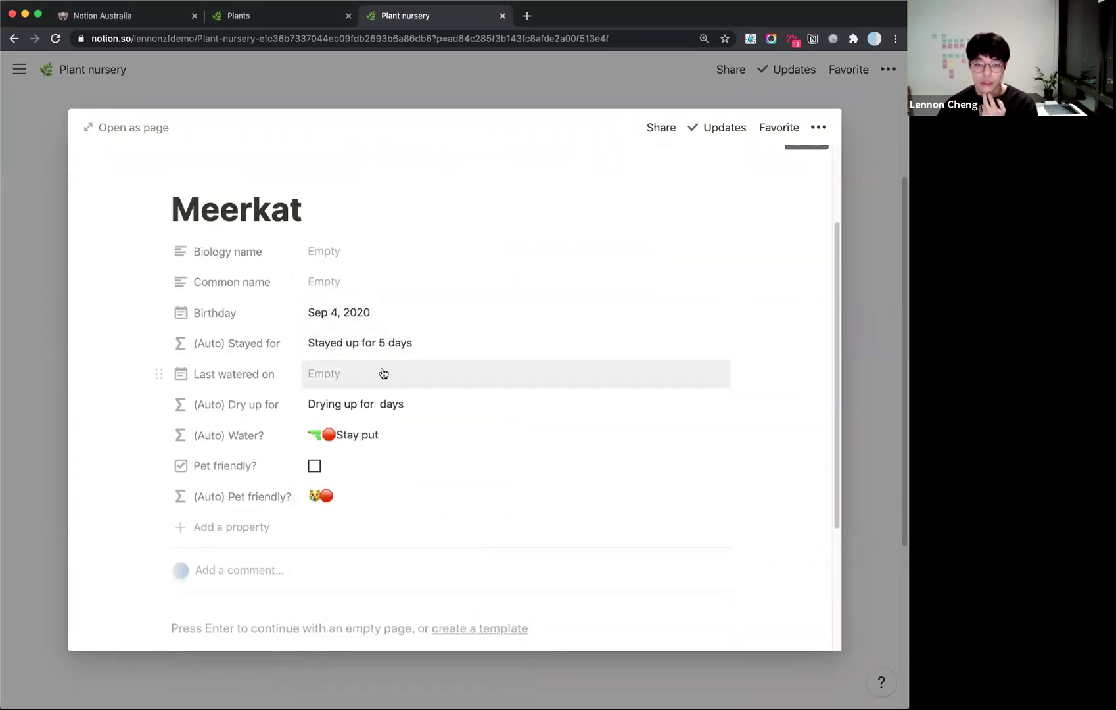
click(381, 374)
click(337, 396)
click(606, 320)
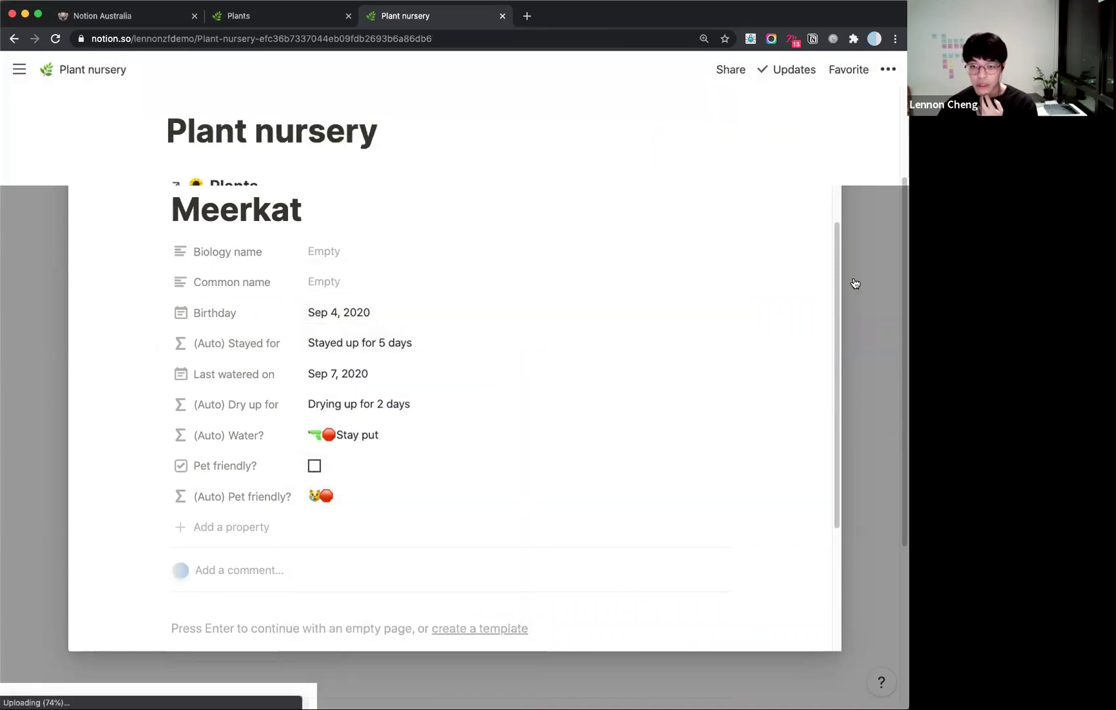
click(865, 283)
click(484, 277)
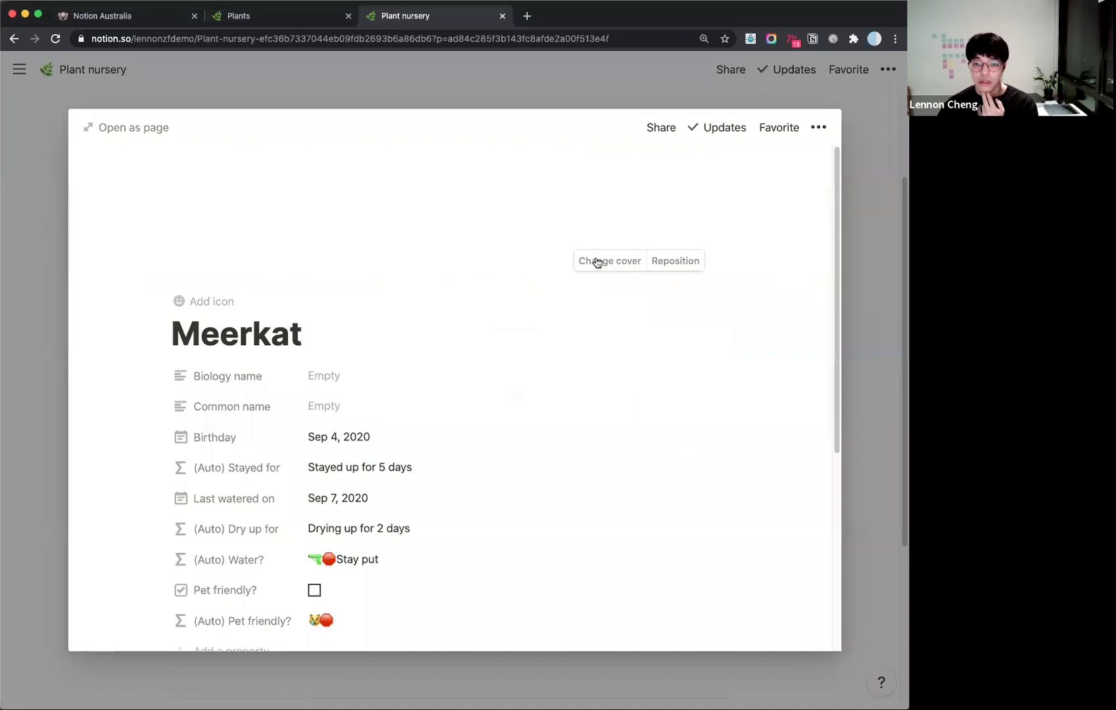
key(Escape)
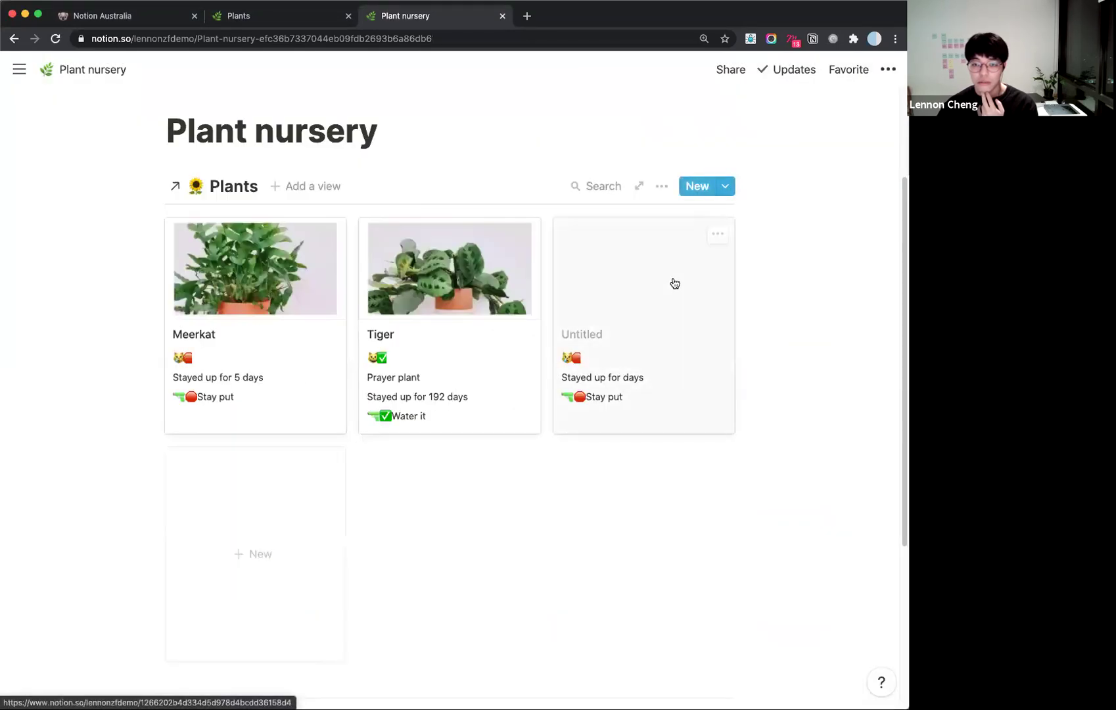
Open the remaining untitled plant card and title its page "Swan".
click(638, 274)
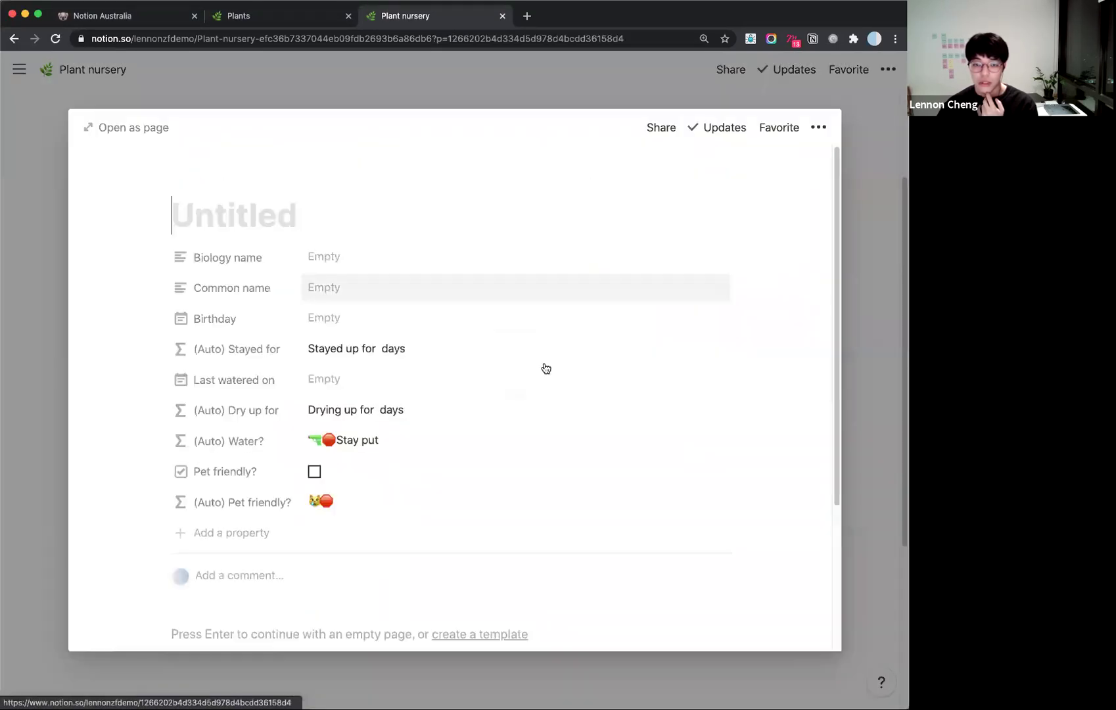
click(364, 213)
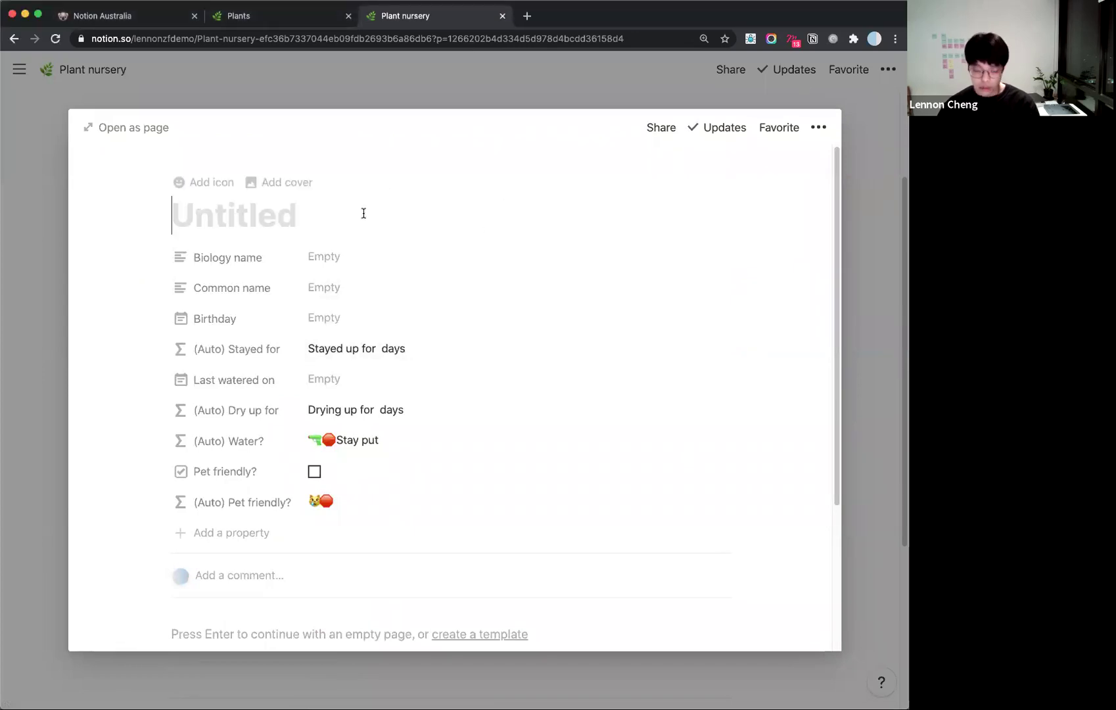
text(Swan)
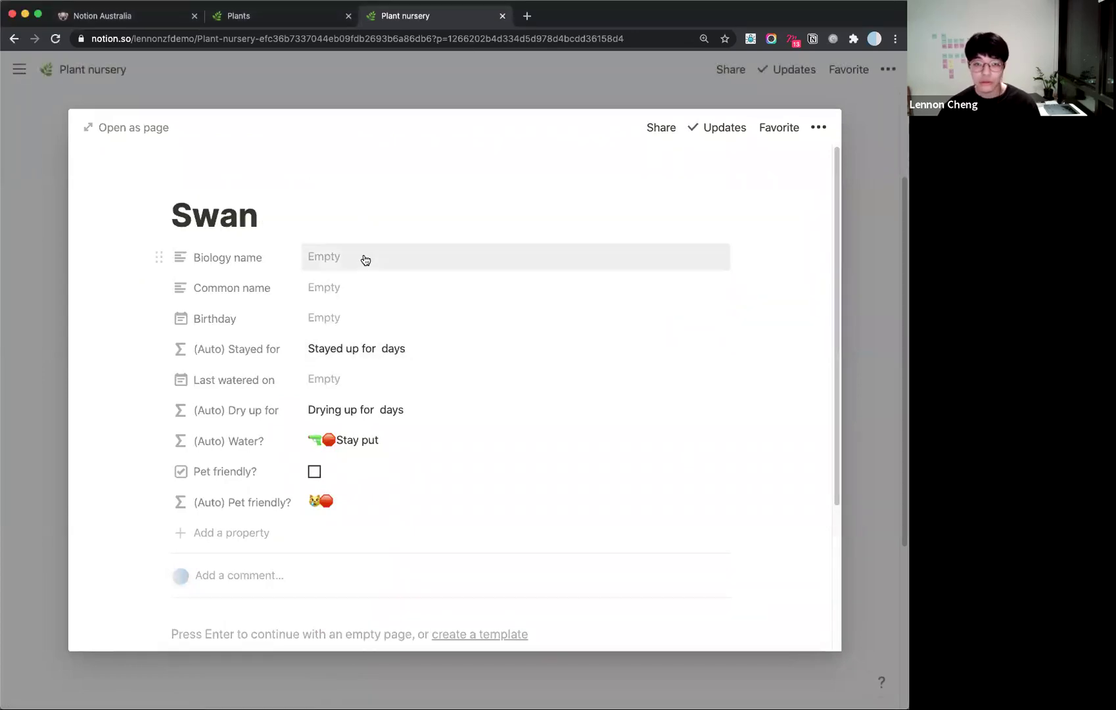
Enter "Devil's ivy" as Swan's Biology name.
click(361, 258)
click(355, 279)
click(359, 289)
click(349, 258)
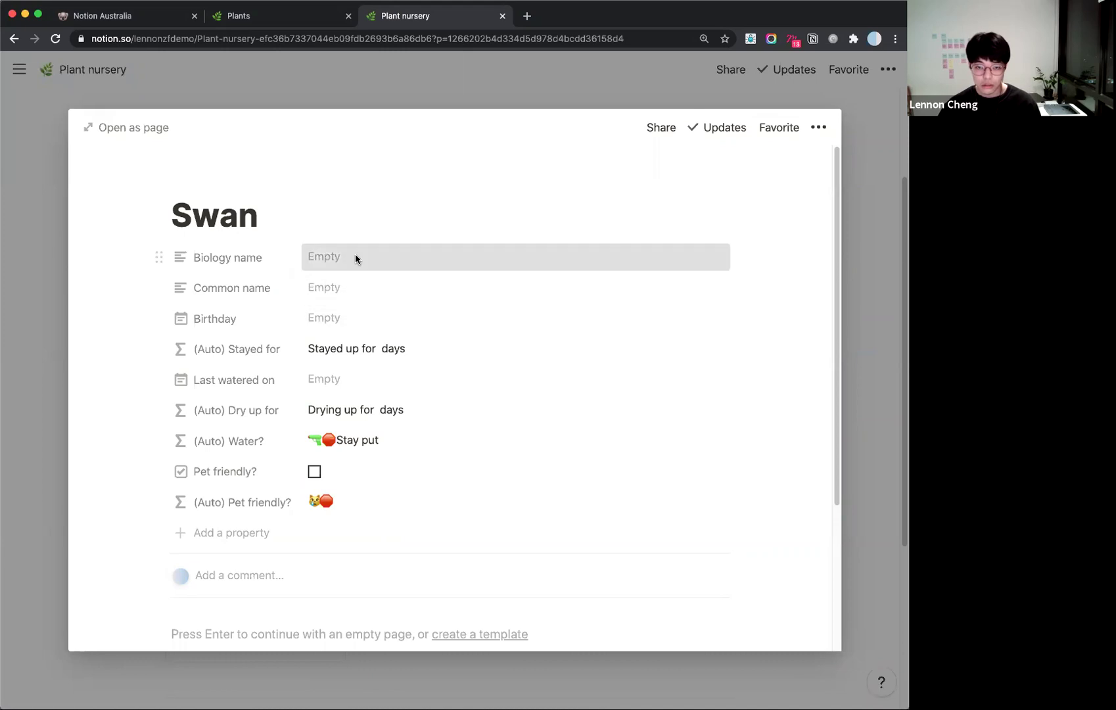
click(354, 254)
text(Devil's ivy)
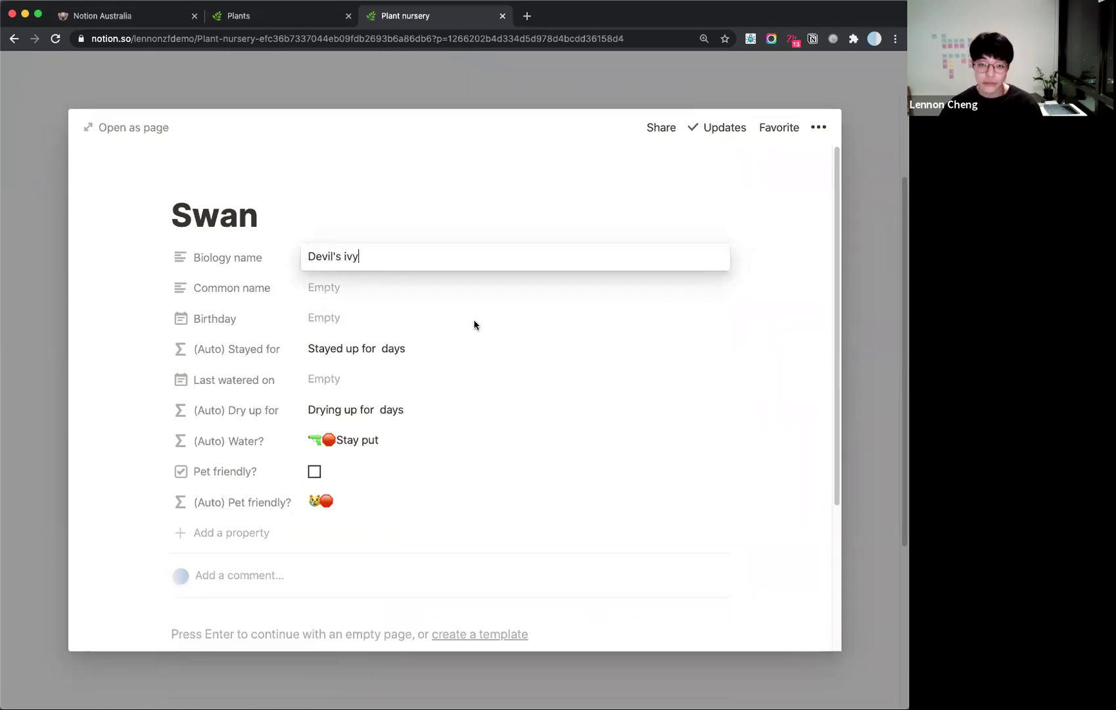
key(Return)
Set Swan's Birthday to Jul 17, 2020.
click(363, 317)
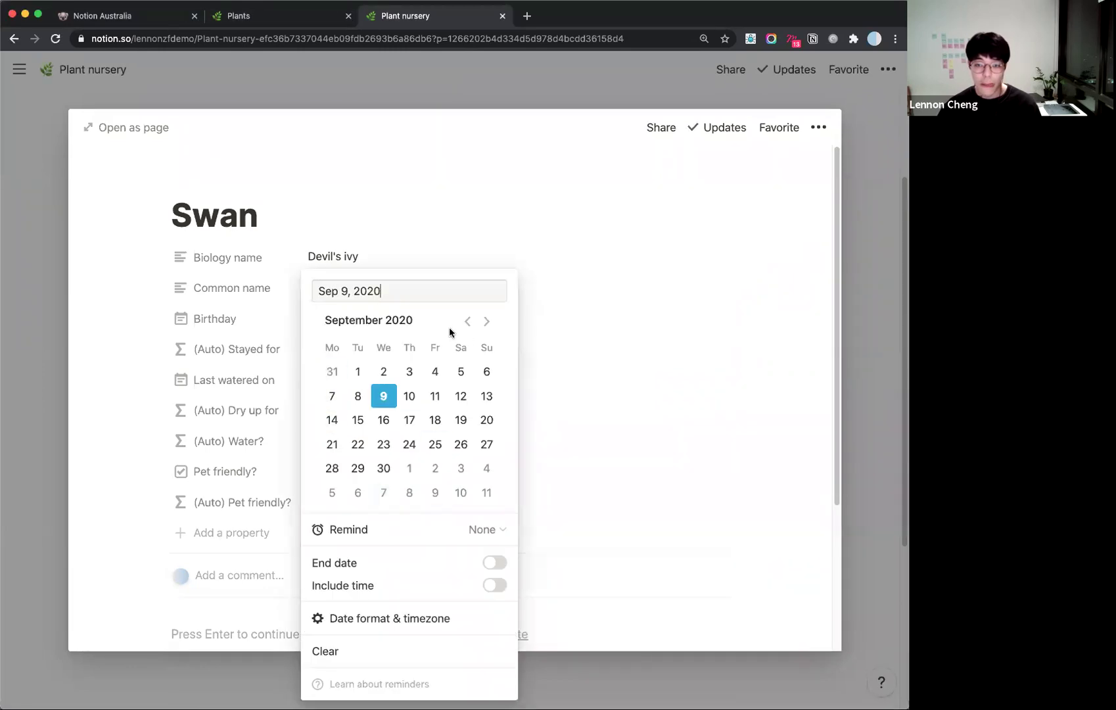
click(471, 321)
click(470, 321)
click(435, 420)
click(635, 342)
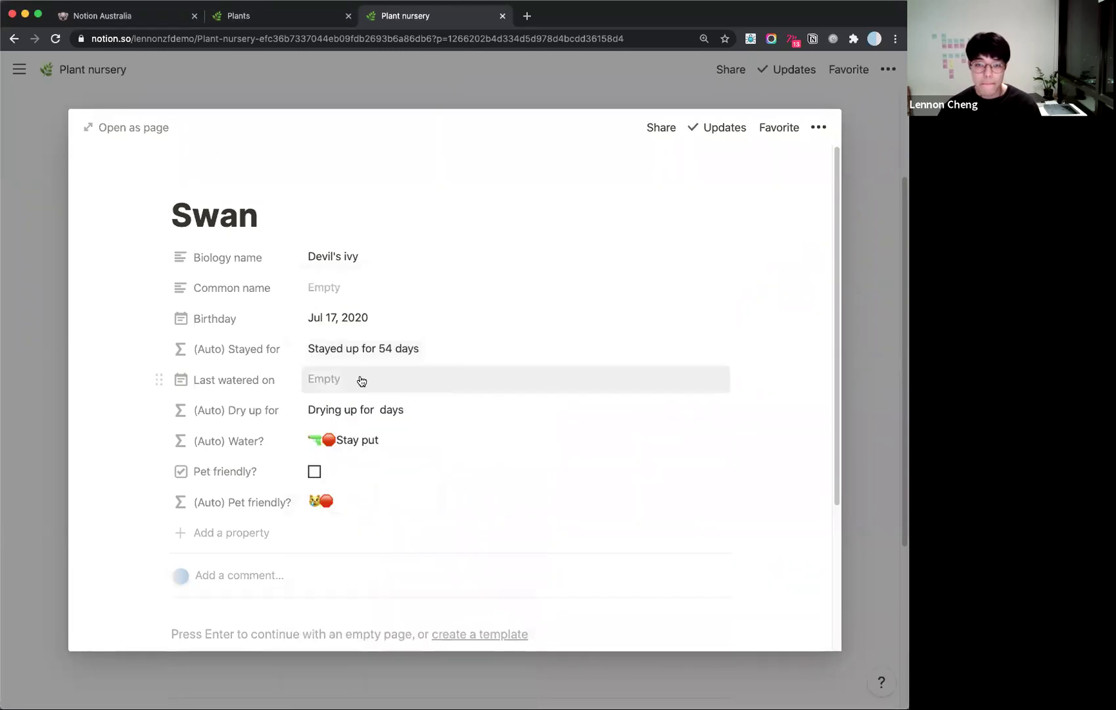
Set Swan's Last watered on date to Aug 15, 2020 and close its page.
click(361, 384)
click(467, 321)
click(469, 420)
key(Escape)
click(316, 470)
click(315, 471)
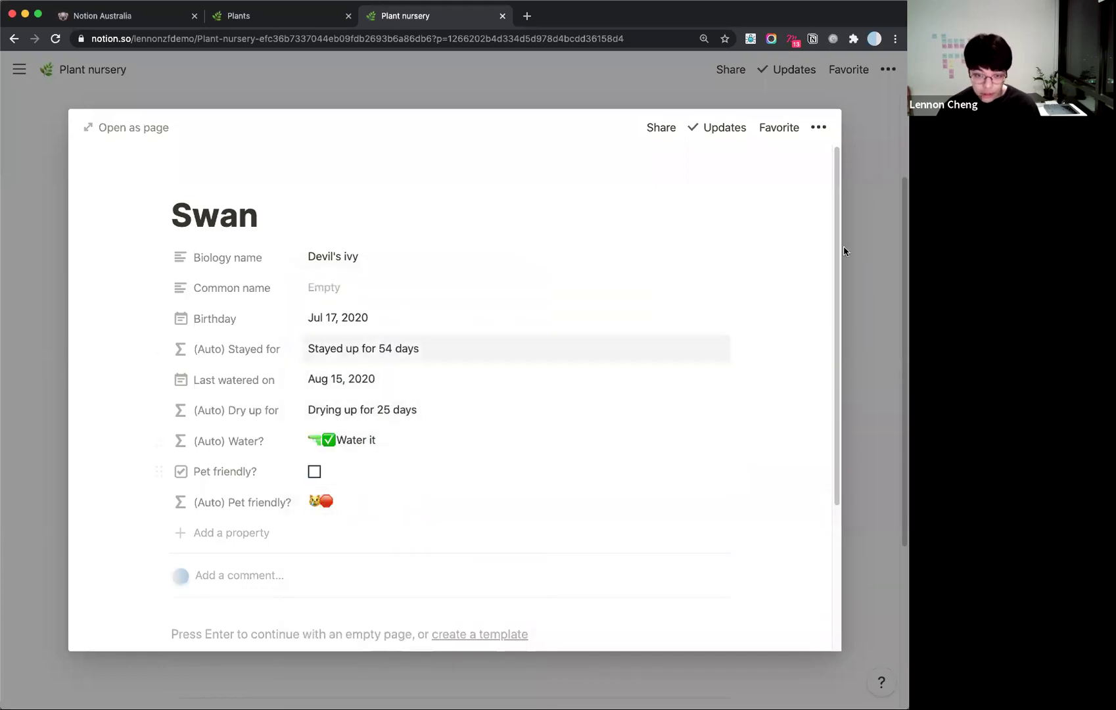
key(Escape)
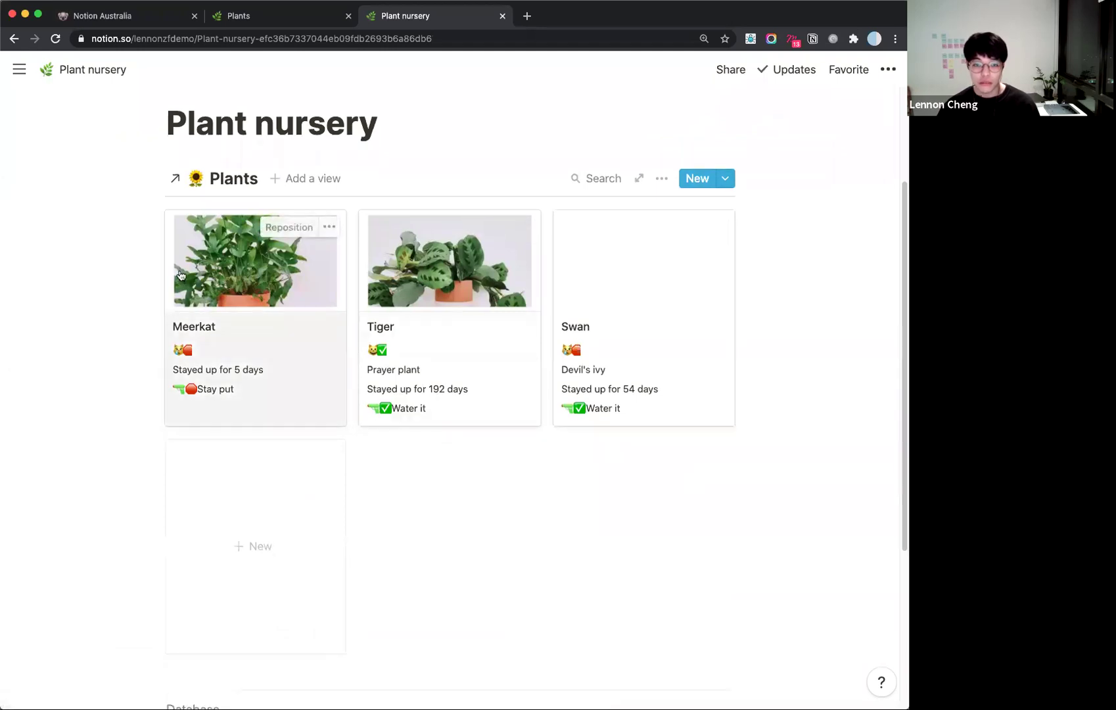
In the Meerkat page, set the Biology name to "Fern", tick Pet friendly?, and close the page.
click(309, 394)
scroll(349, 469, down, 2)
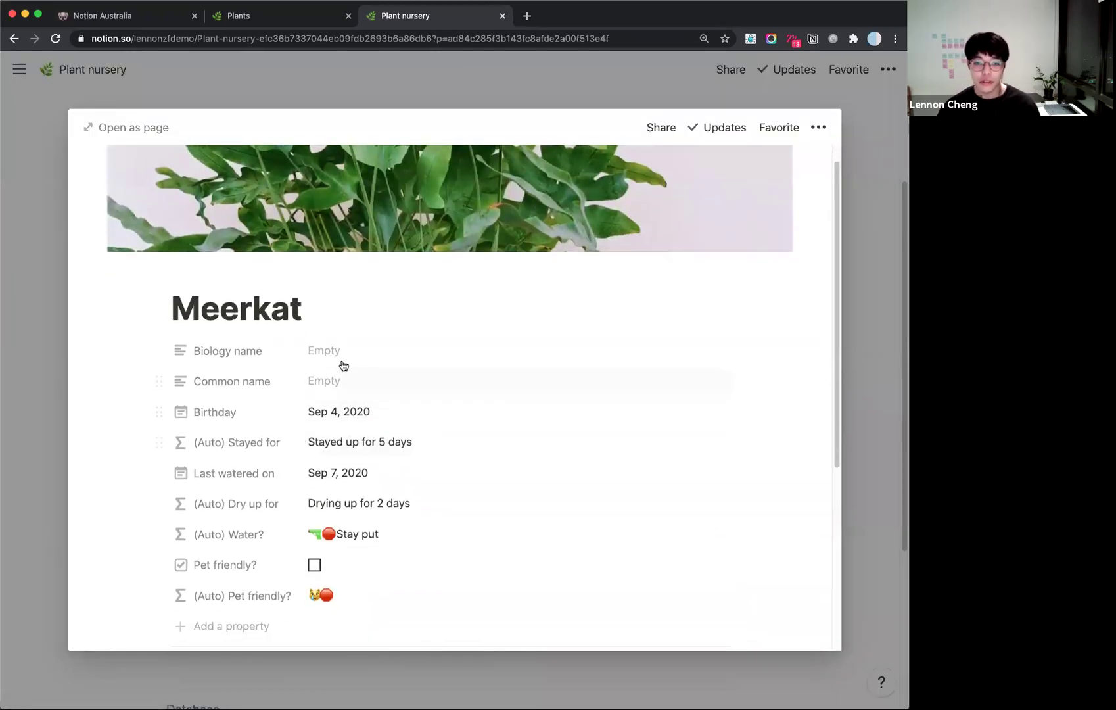
click(440, 355)
text(Fern)
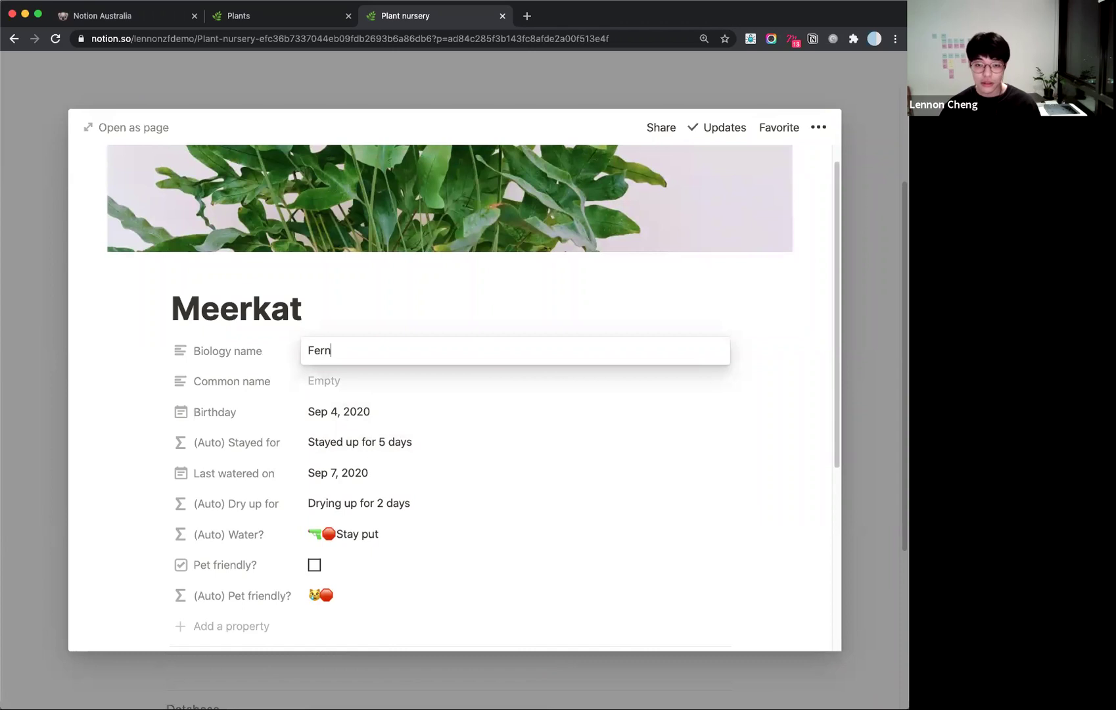
click(316, 569)
click(314, 566)
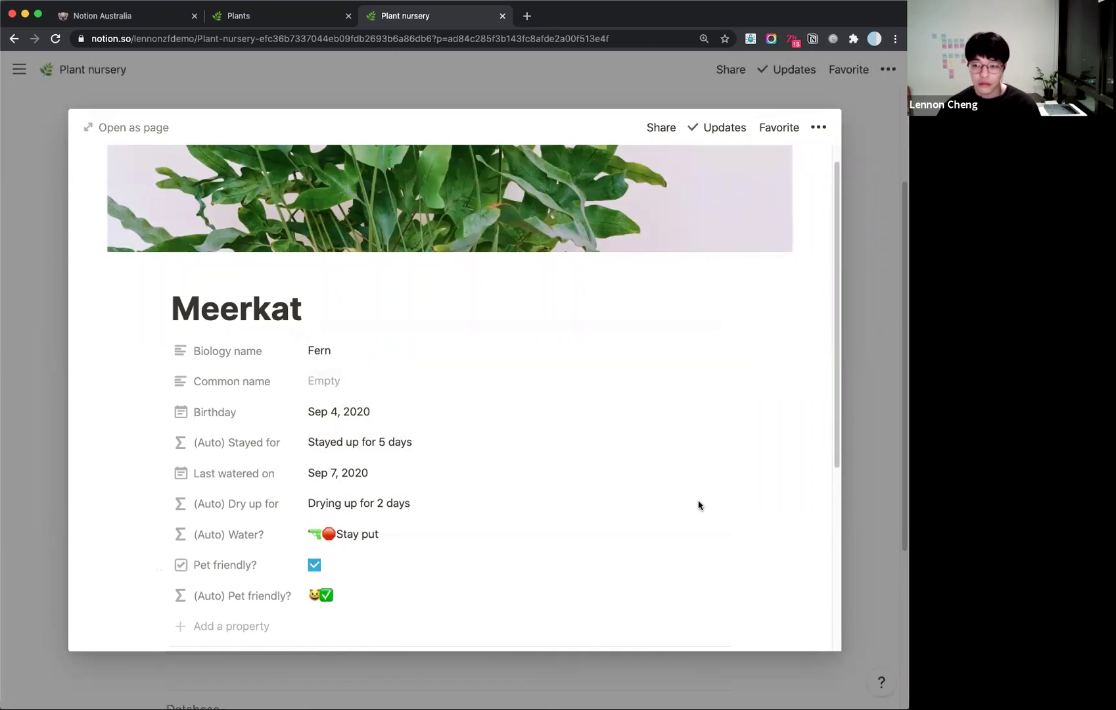
click(870, 412)
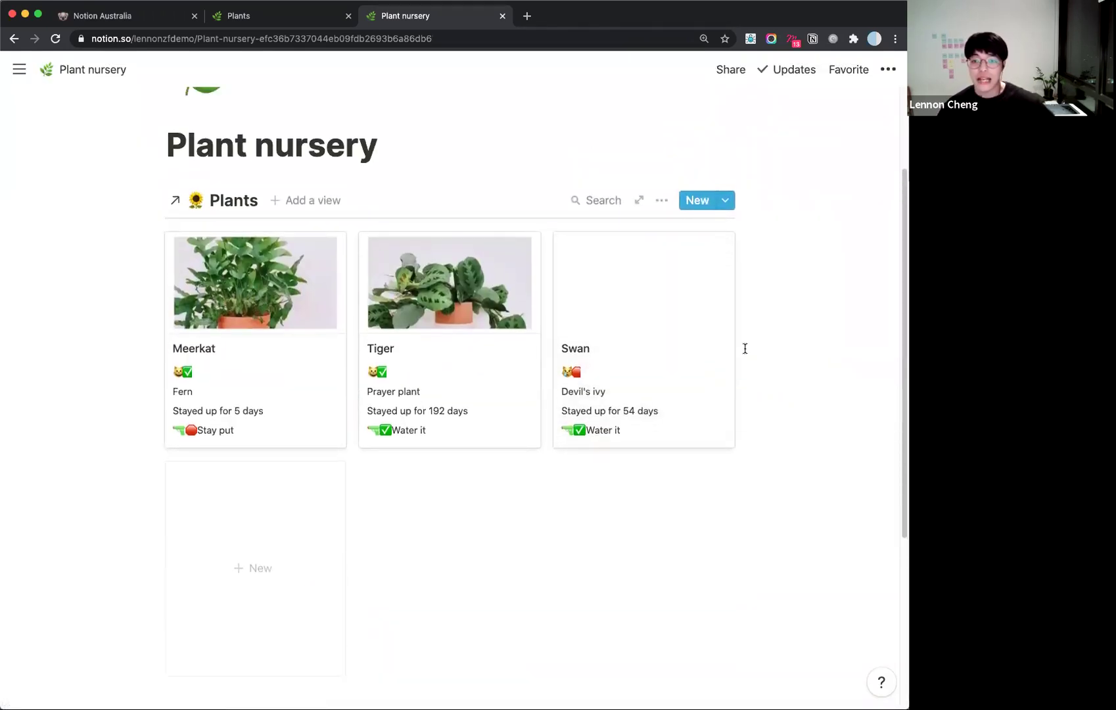
Add a cover to the Swan page using an uploaded photo of the large-leaved plant in a black pot, and close the page.
click(643, 294)
click(299, 180)
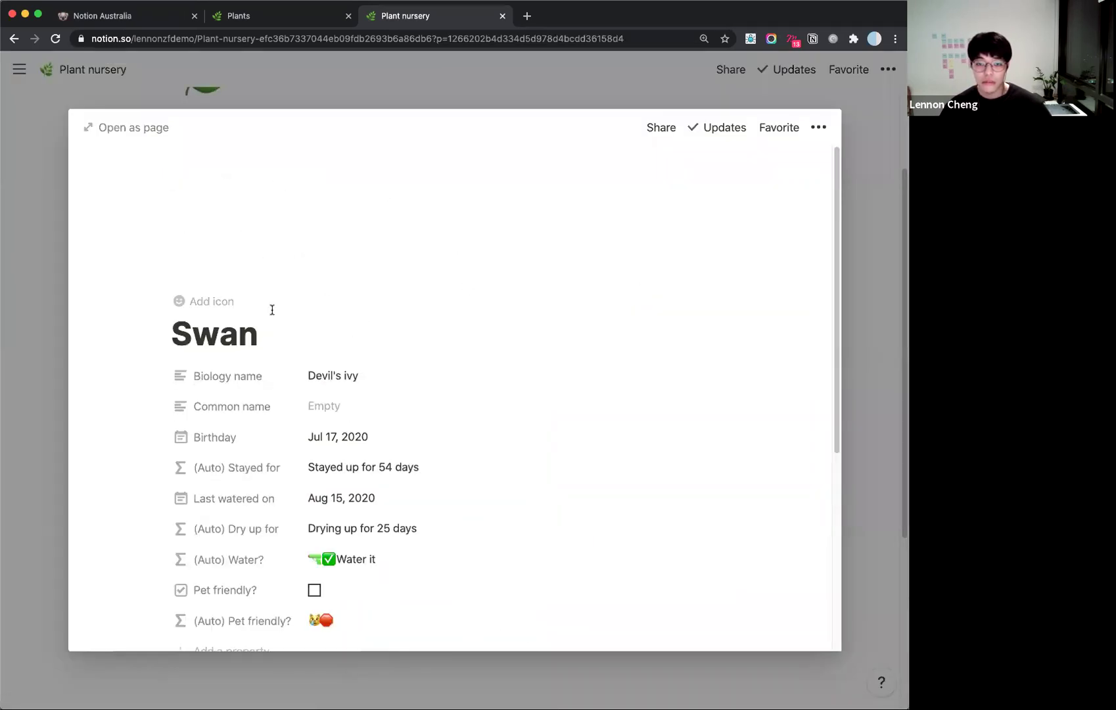
mouse_move(459, 235)
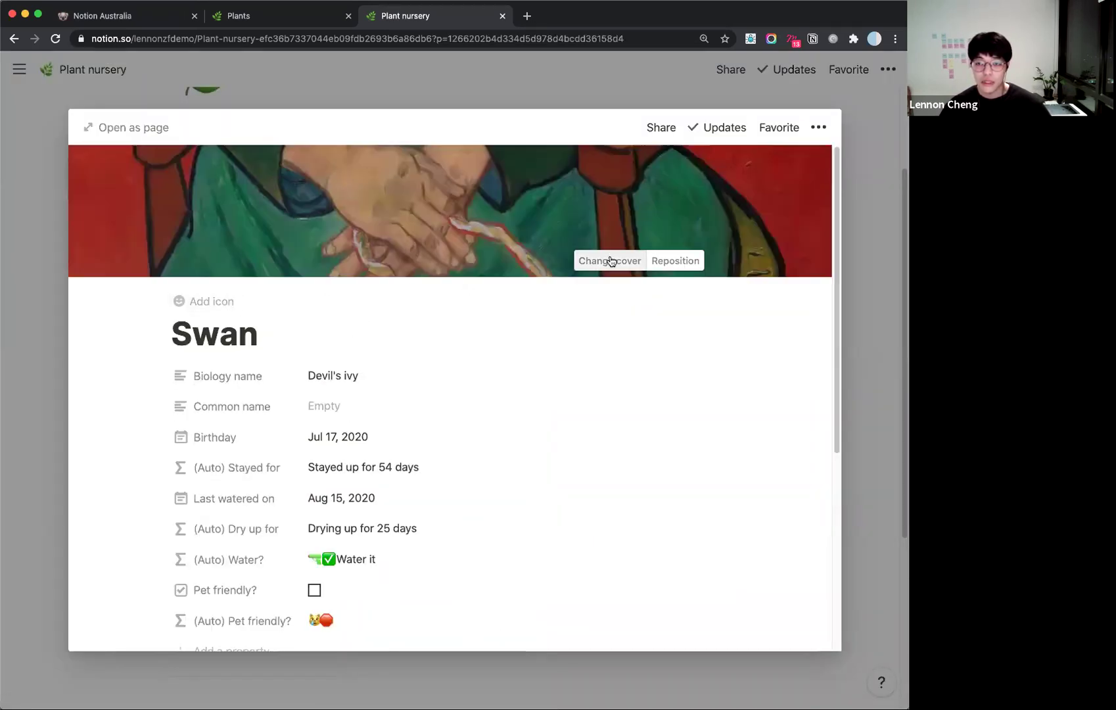
click(610, 260)
click(483, 290)
click(596, 342)
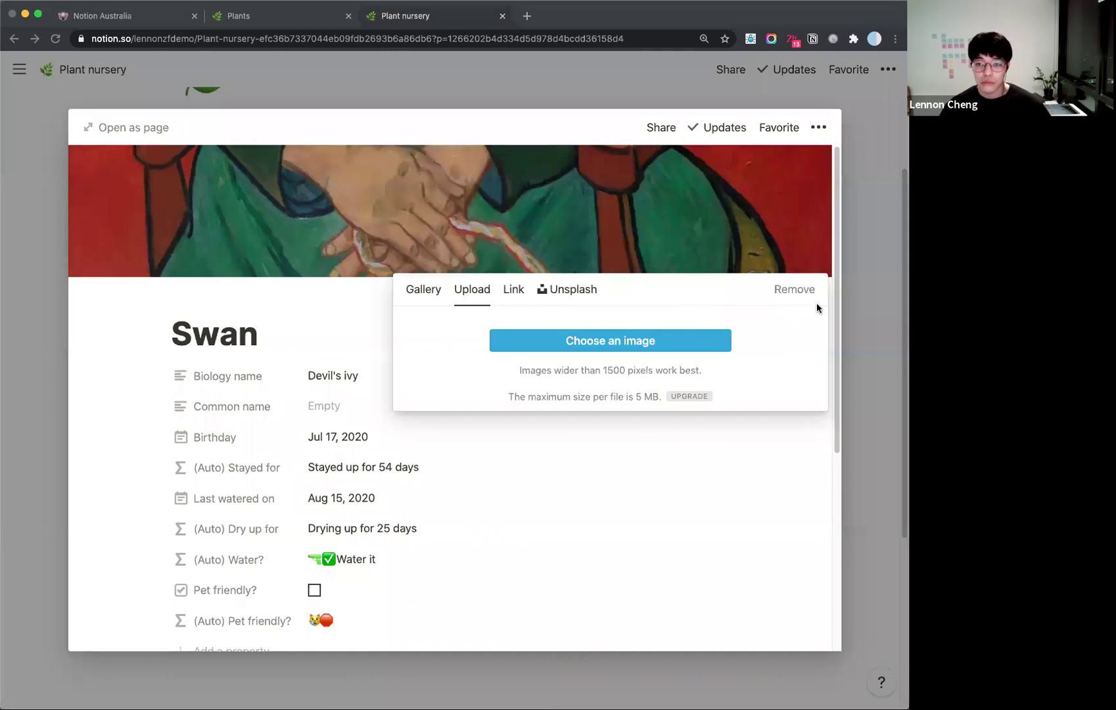
key(Return)
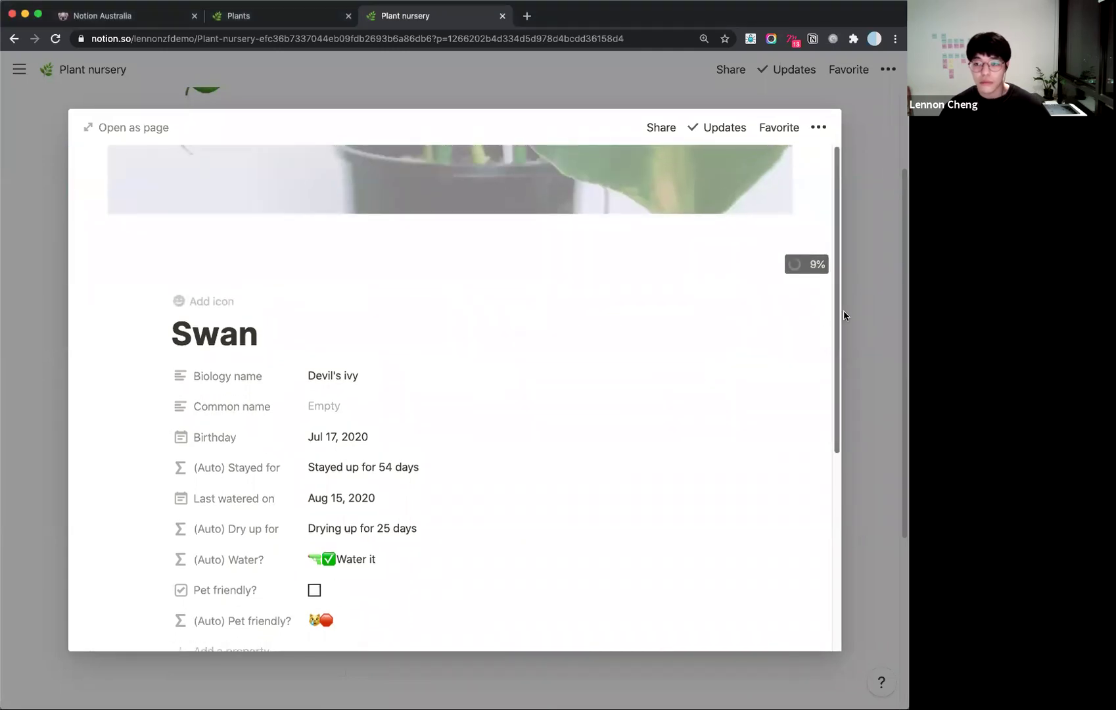
click(844, 315)
Review the plant gallery cards and Database section, and examine the Tiger page's properties and page body.
scroll(756, 294, down, 3)
scroll(461, 379, up, 3)
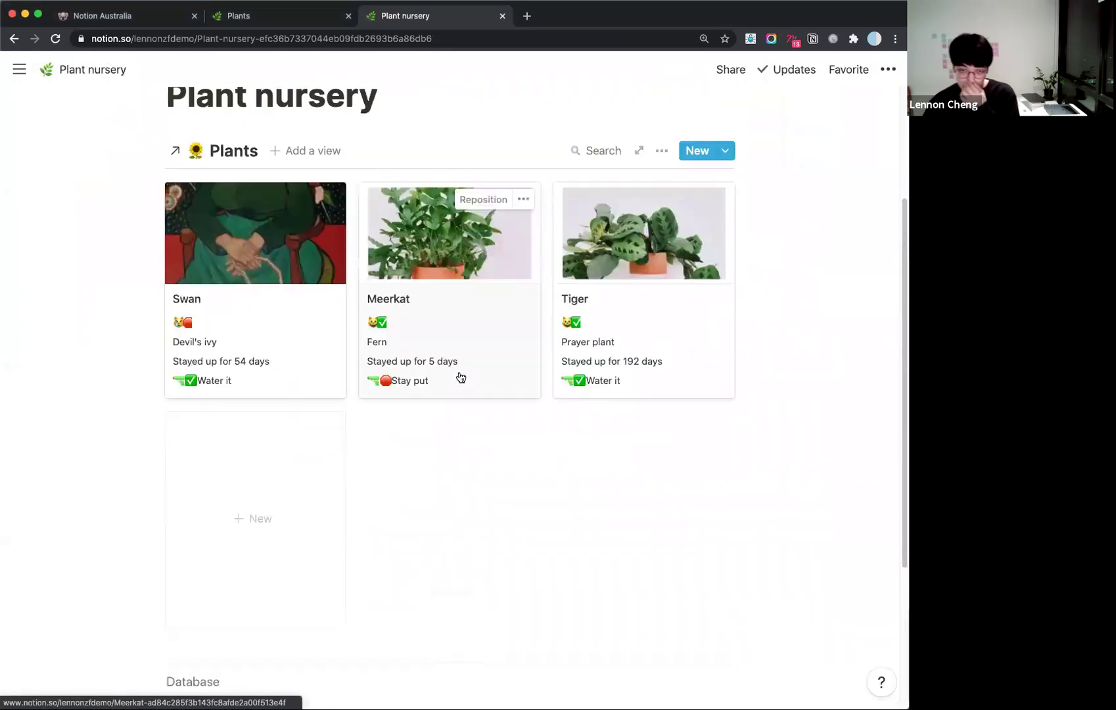
scroll(461, 377, down, 5)
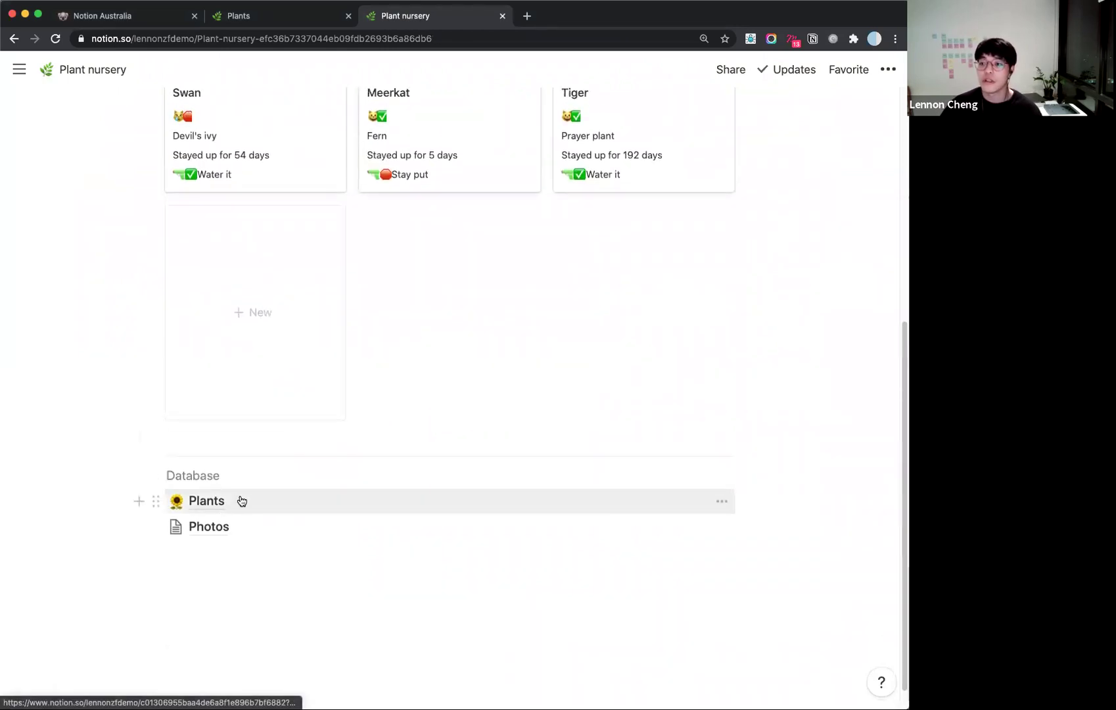
scroll(266, 471, up, 1)
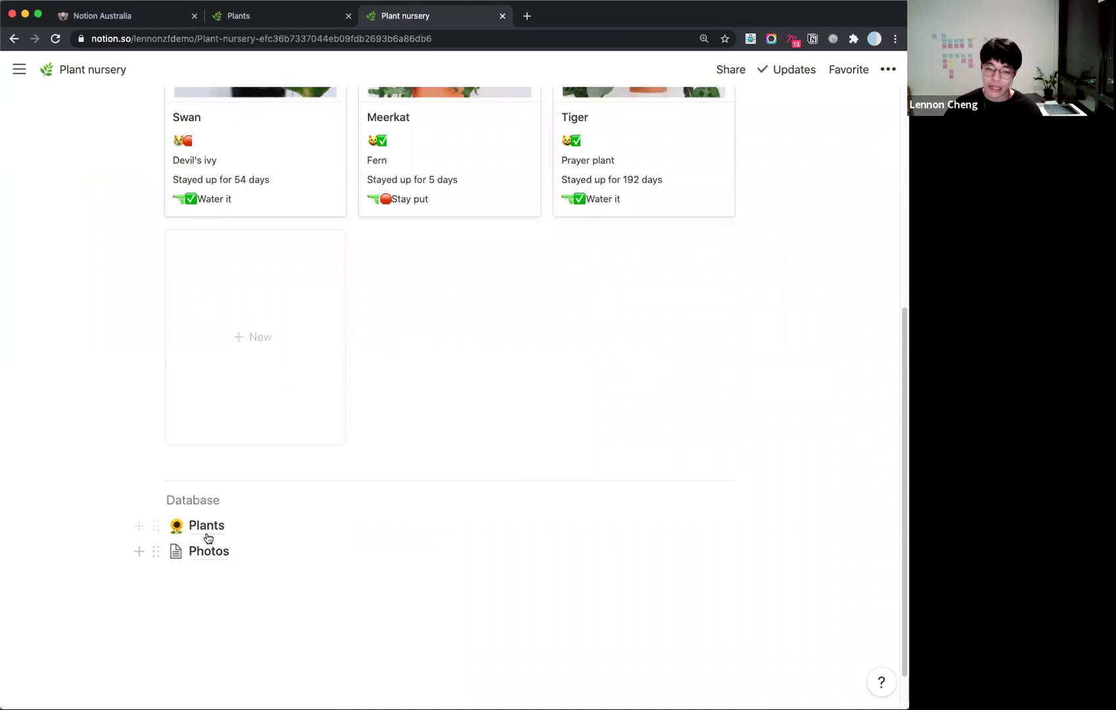
scroll(428, 494, up, 3)
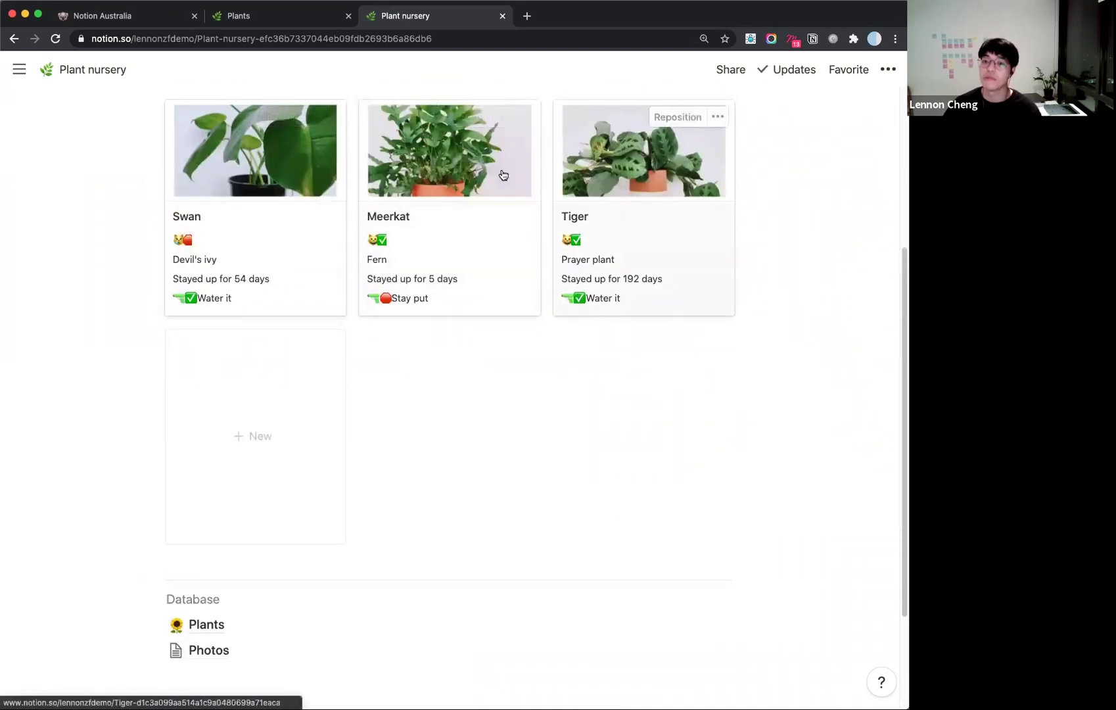
click(617, 197)
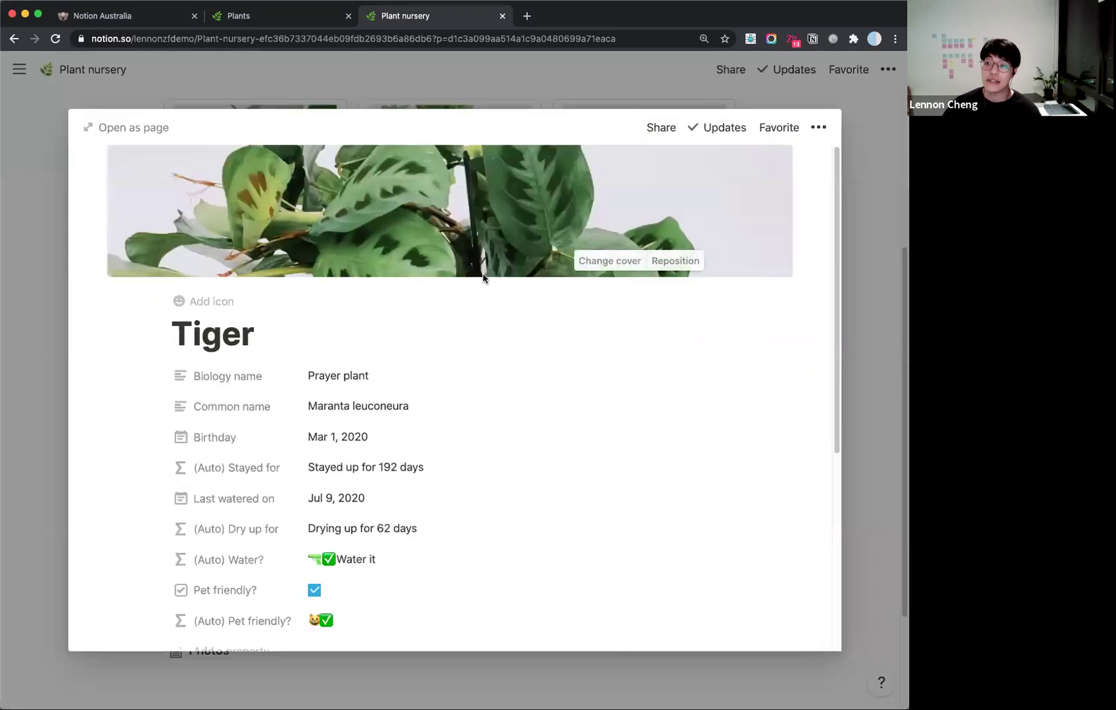
scroll(483, 277, down, 5)
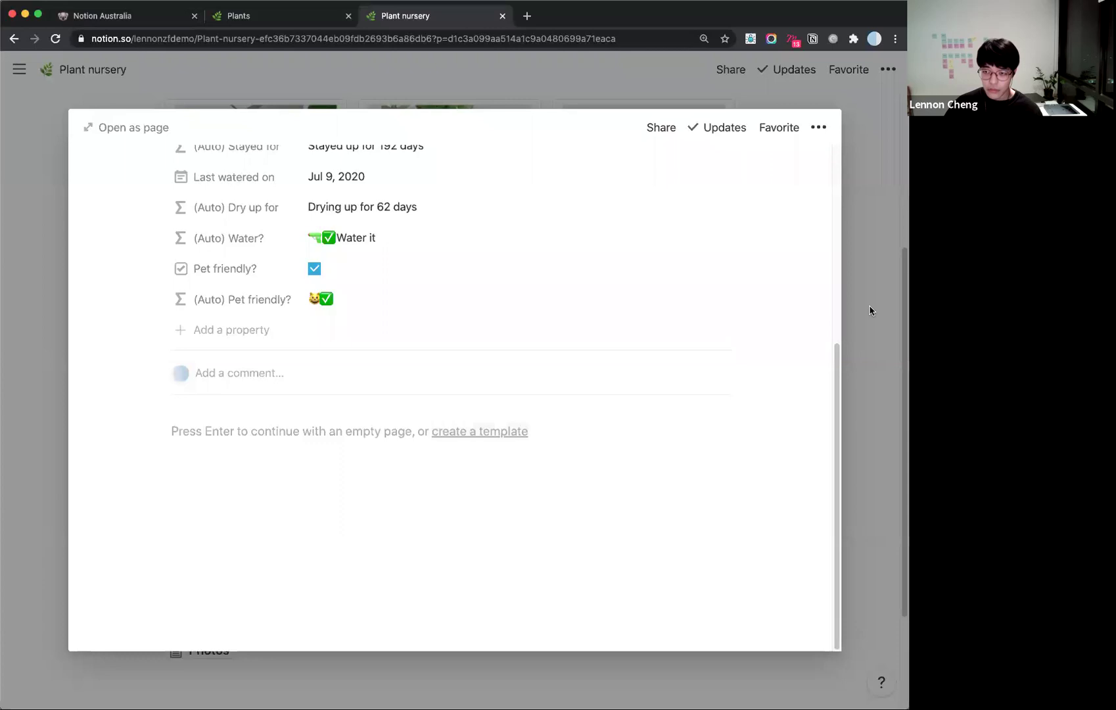
key(Escape)
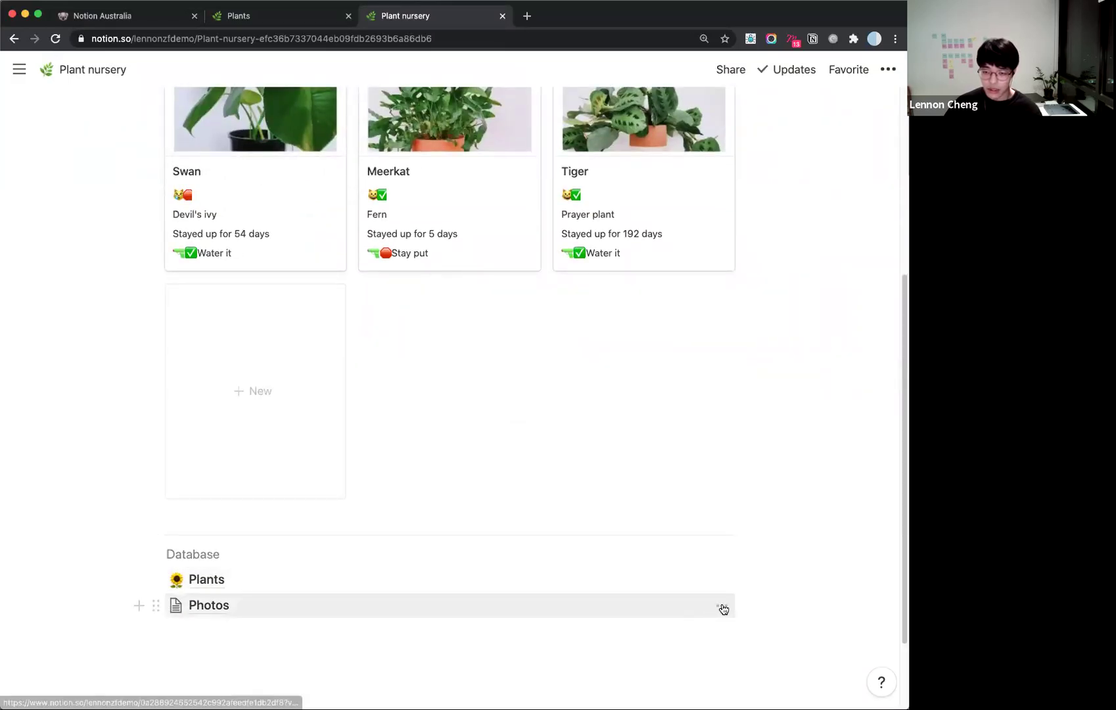
Copy the link to the Photos database in the Database section and open that database.
click(721, 603)
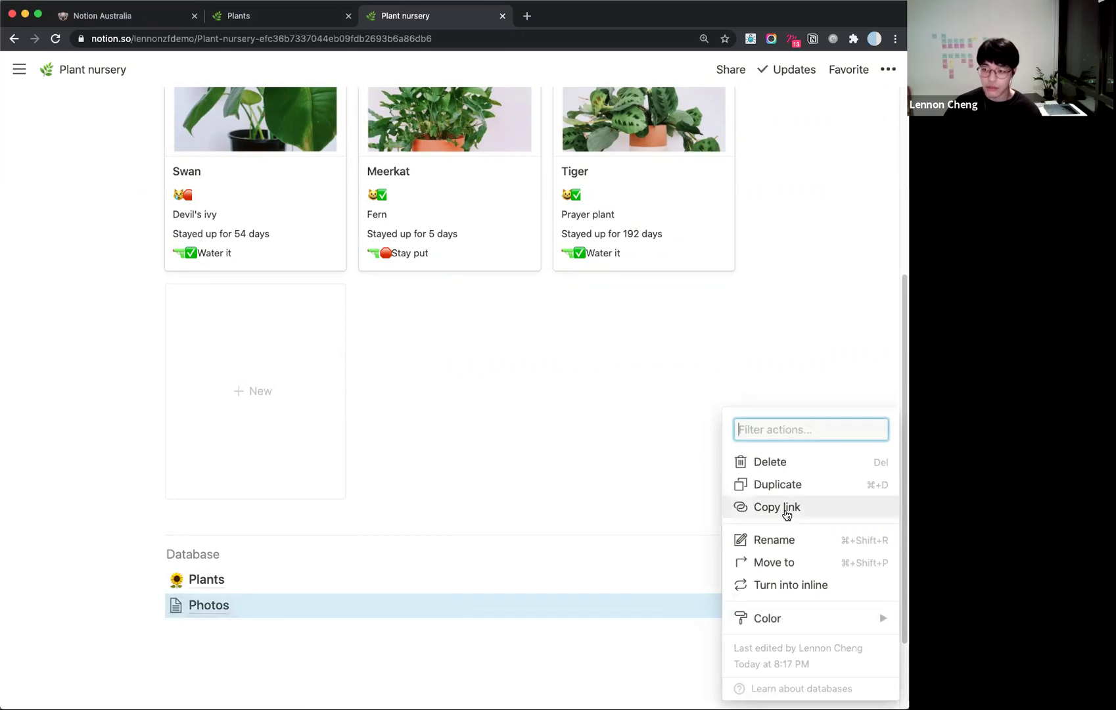
click(787, 509)
click(209, 606)
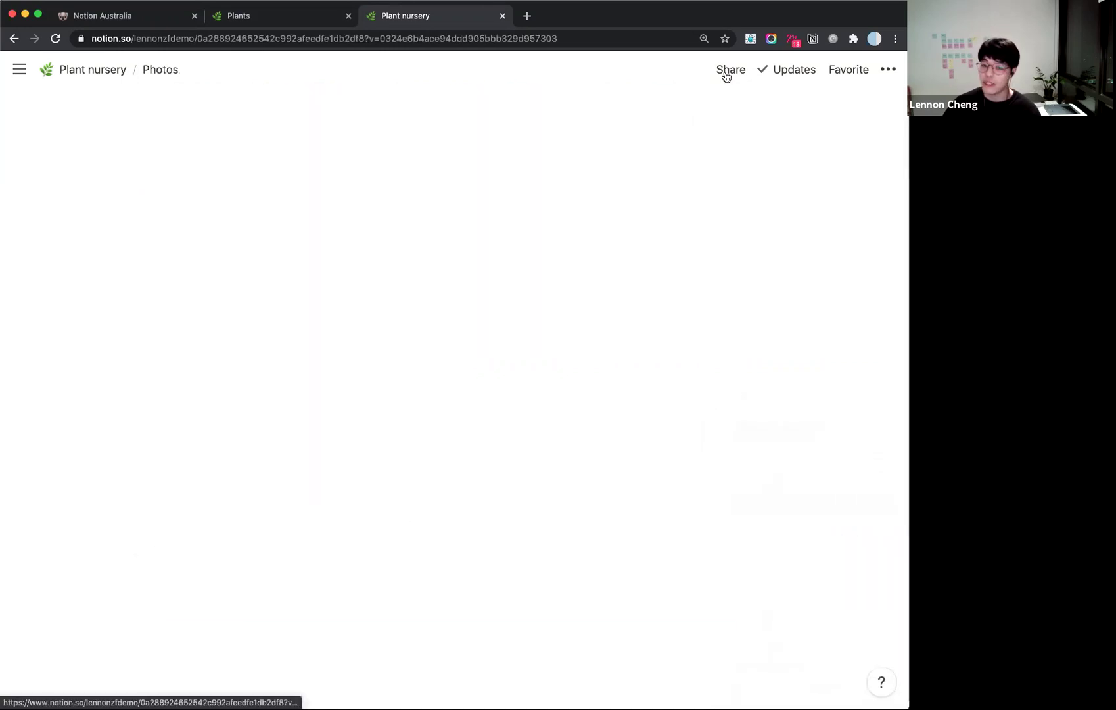
Copy the link to the Photos database view and return to the Plant nursery page.
click(759, 179)
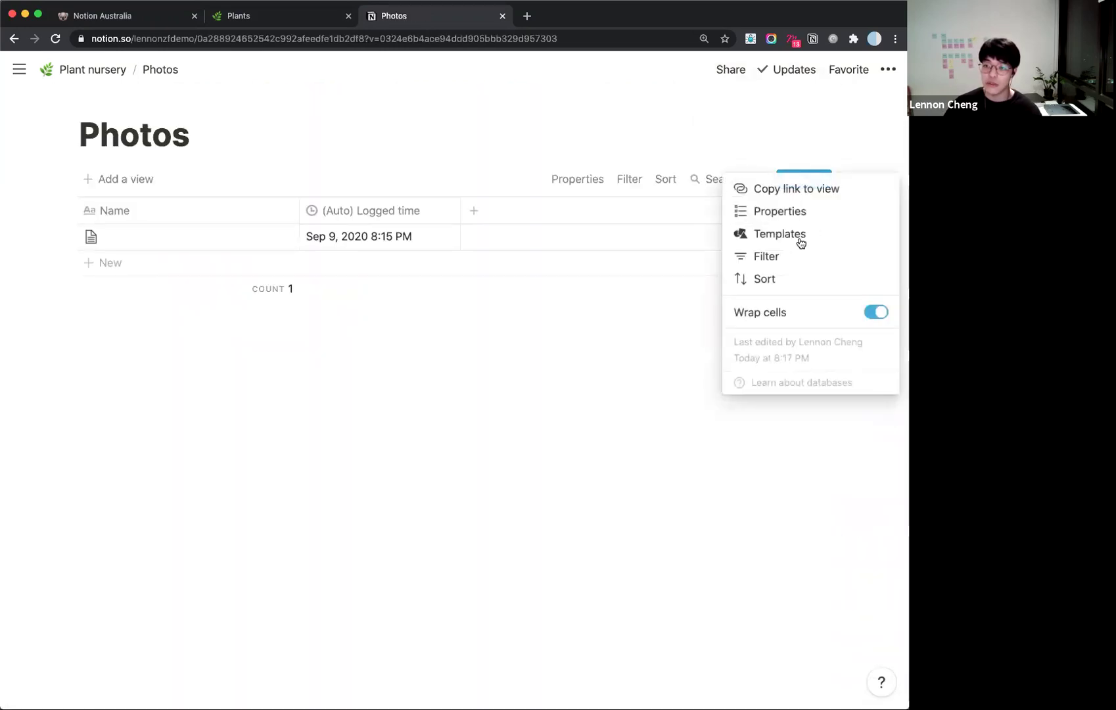
click(773, 189)
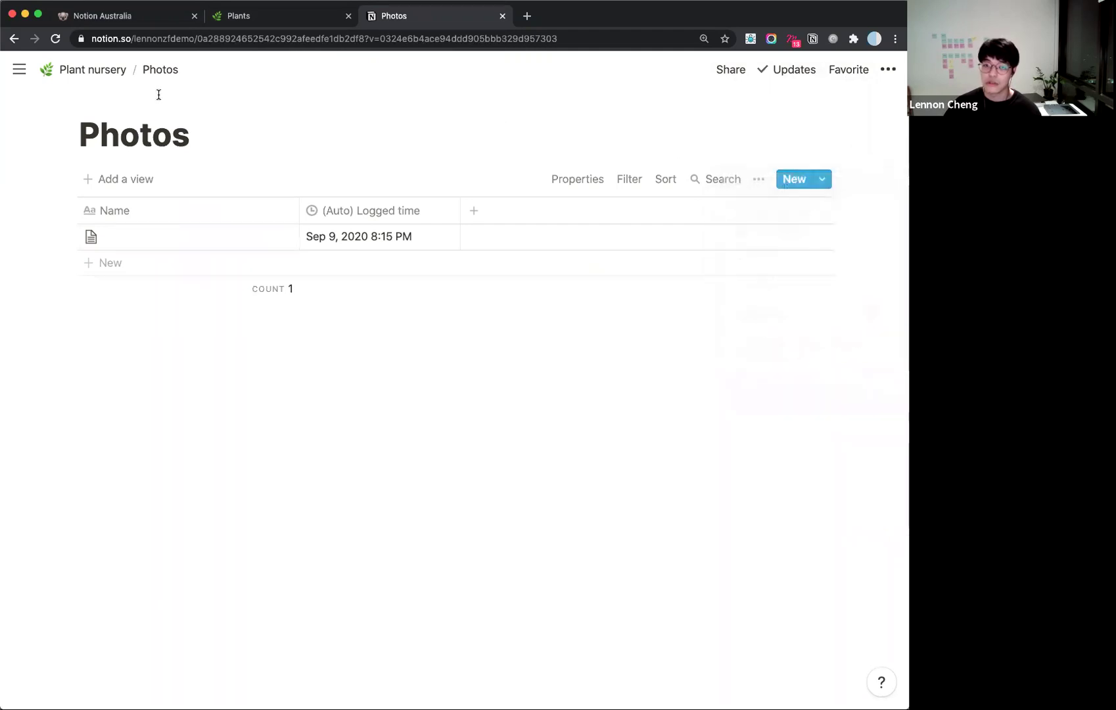
click(108, 80)
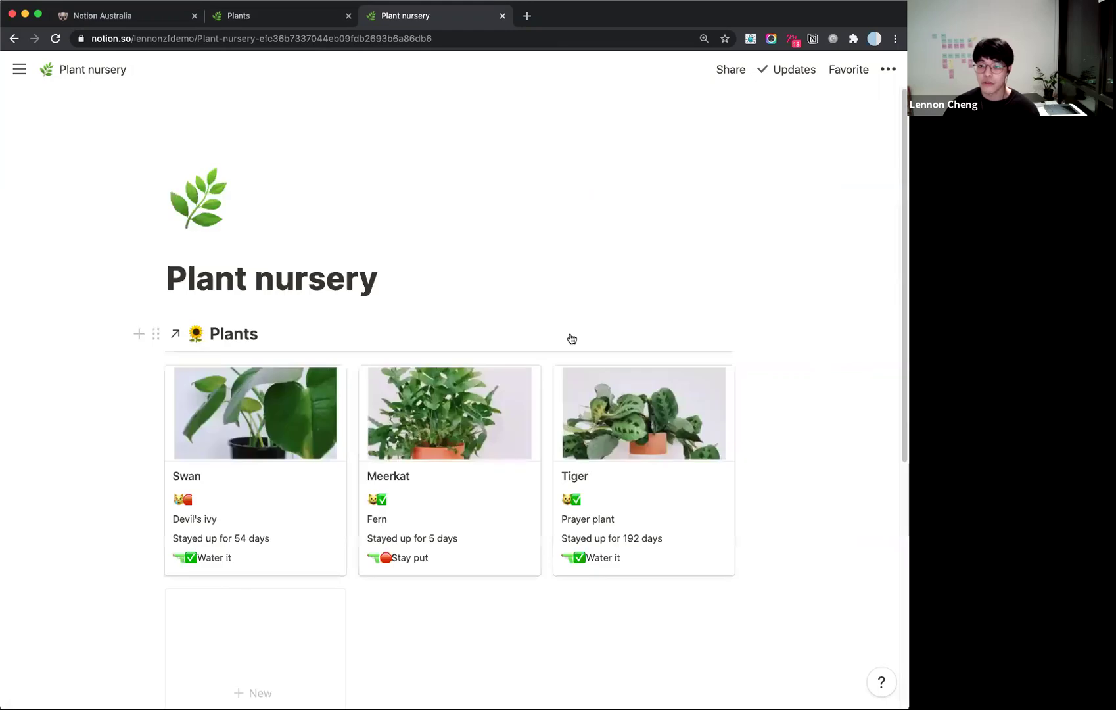
From the Swan page's empty body, create a new template for the Plants database and title it "Growth tracking".
scroll(304, 424, down, 4)
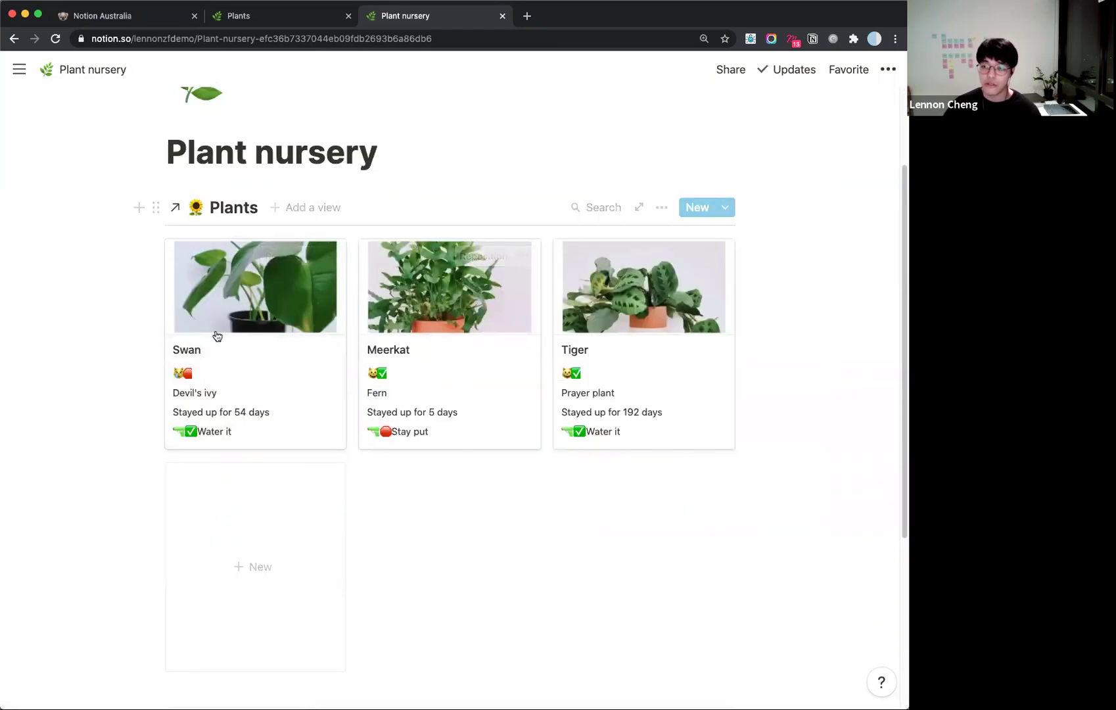
click(659, 206)
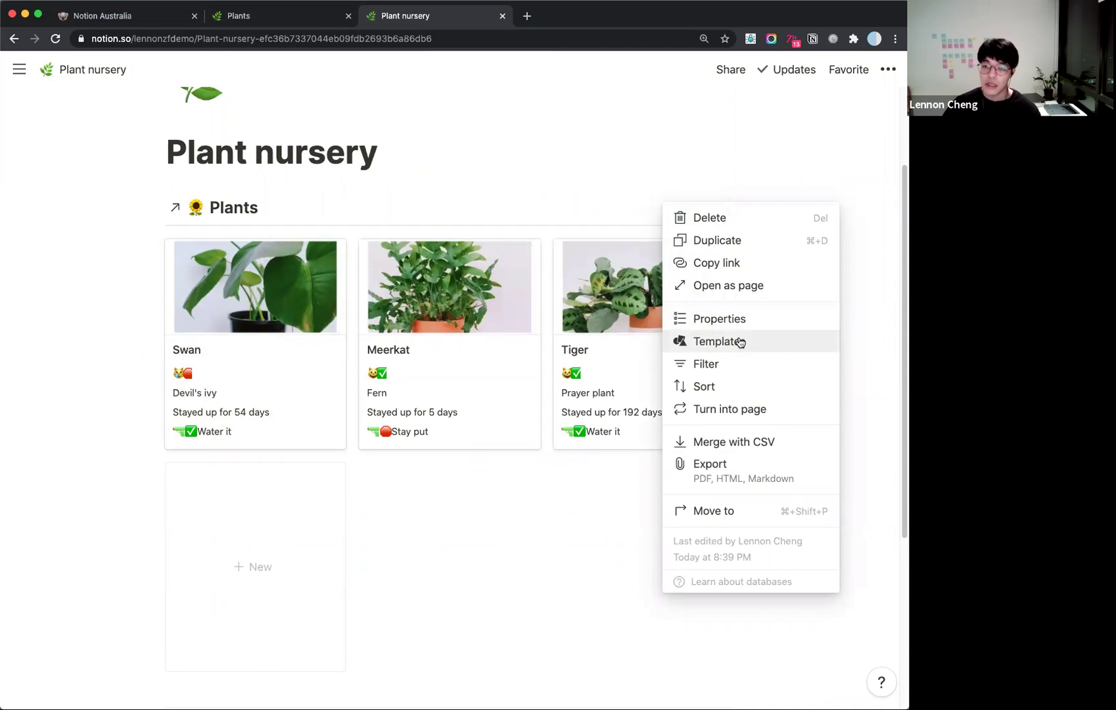
key(Escape)
click(249, 295)
scroll(441, 299, down, 6)
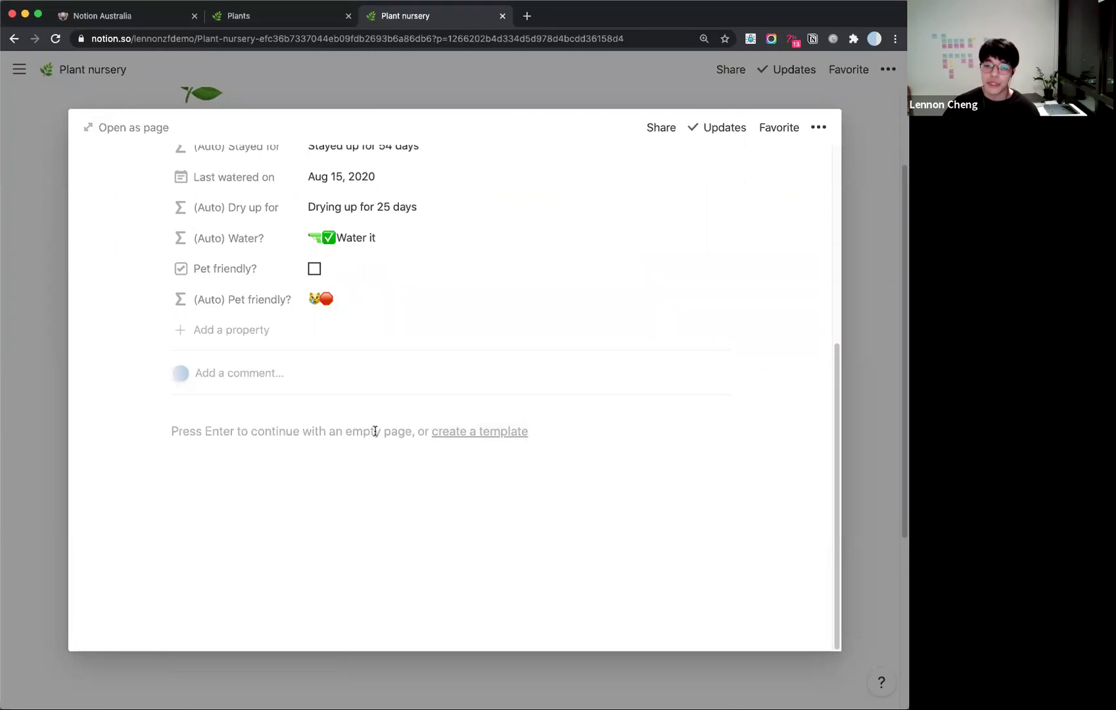
click(496, 434)
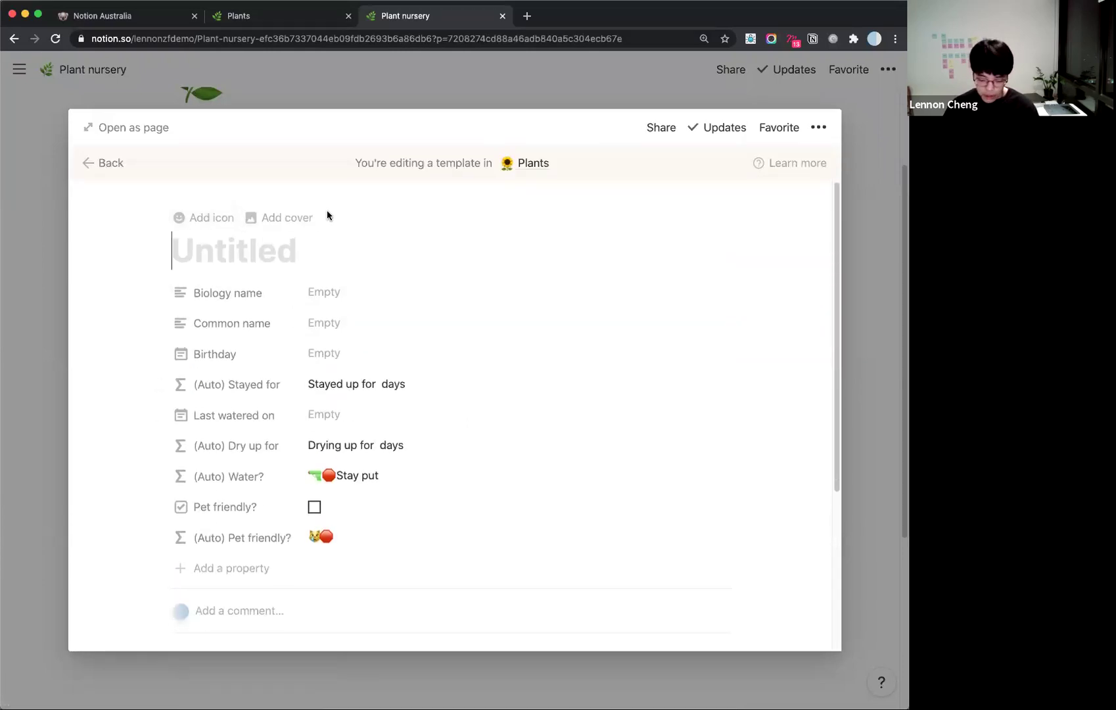
text(Growth trac)
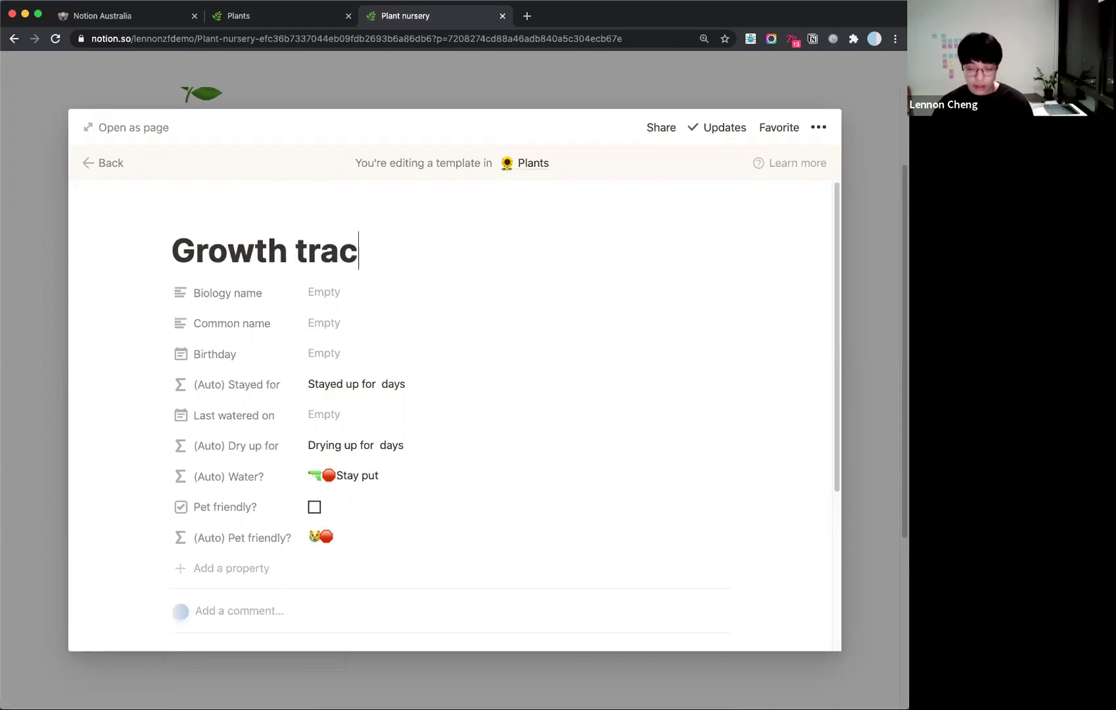
scroll(468, 291, down, 1)
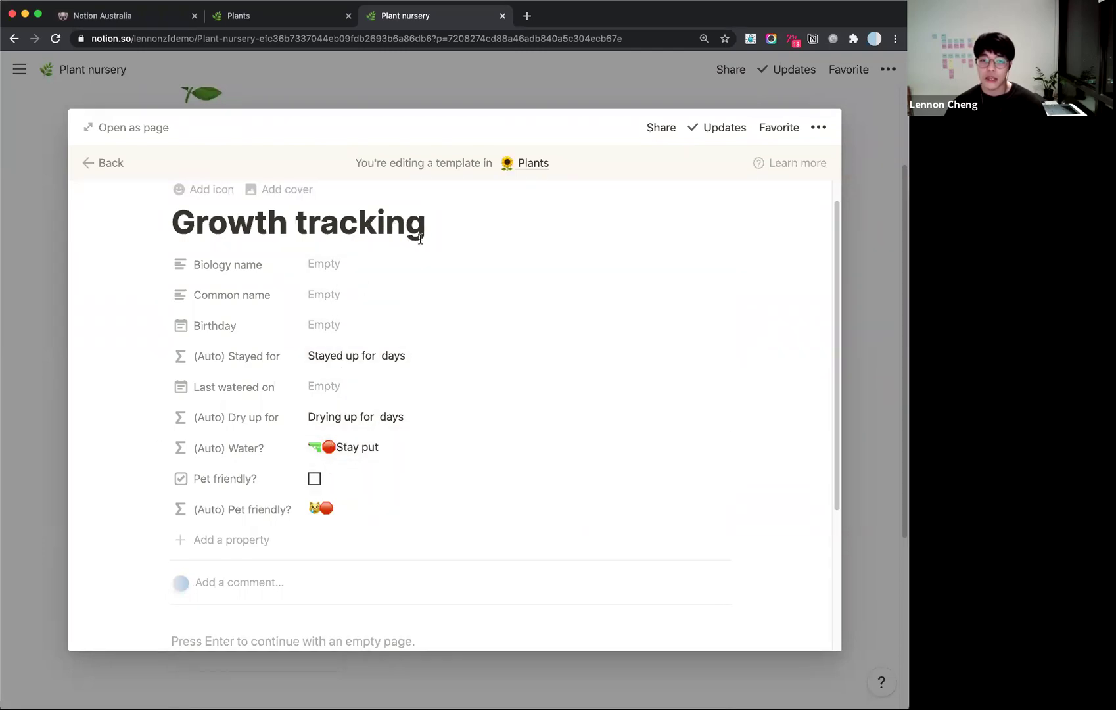
Try retitling the template "Pet friendly plant" and ticking its Pet friendly? property, then untick it again.
drag(420, 239, 194, 224)
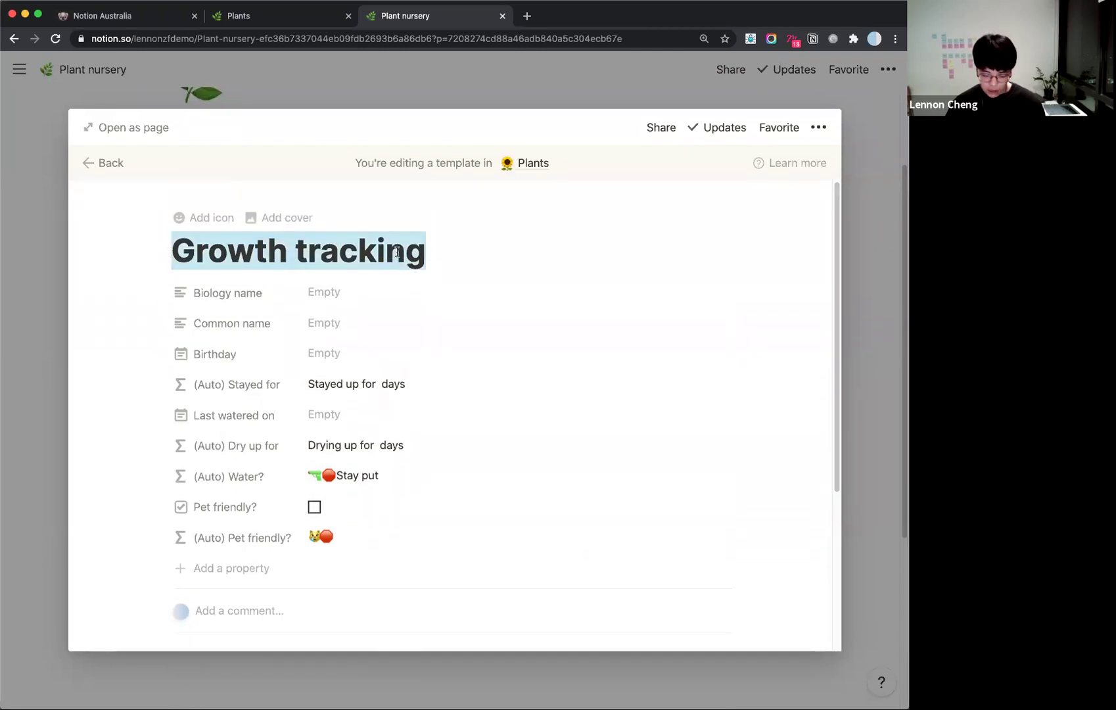
text(Non-poisno)
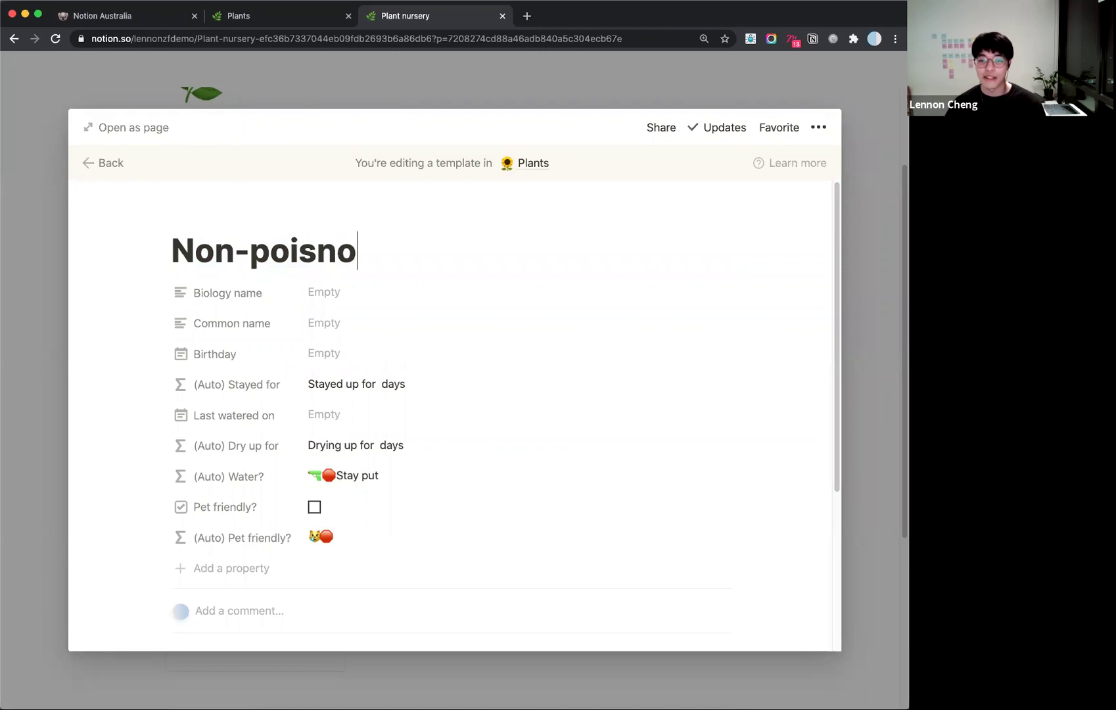
key(BackSpace)
key(BackSpace)
key(BackSpace)
text(Pet friendly plant)
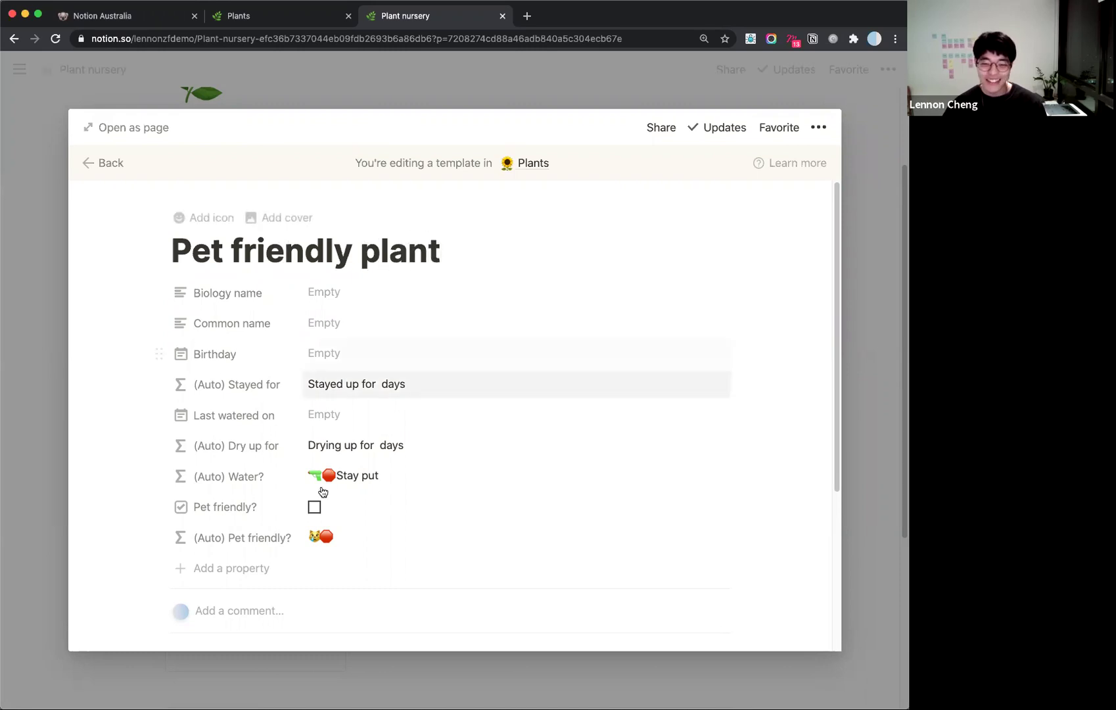
click(315, 508)
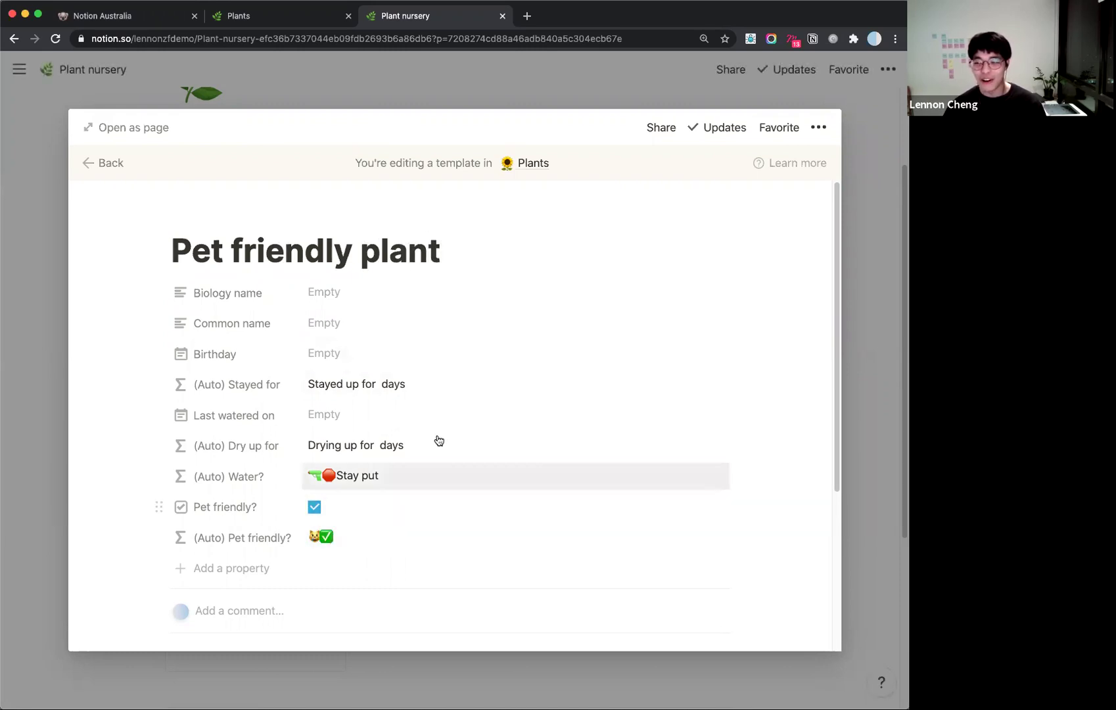
scroll(436, 441, down, 1)
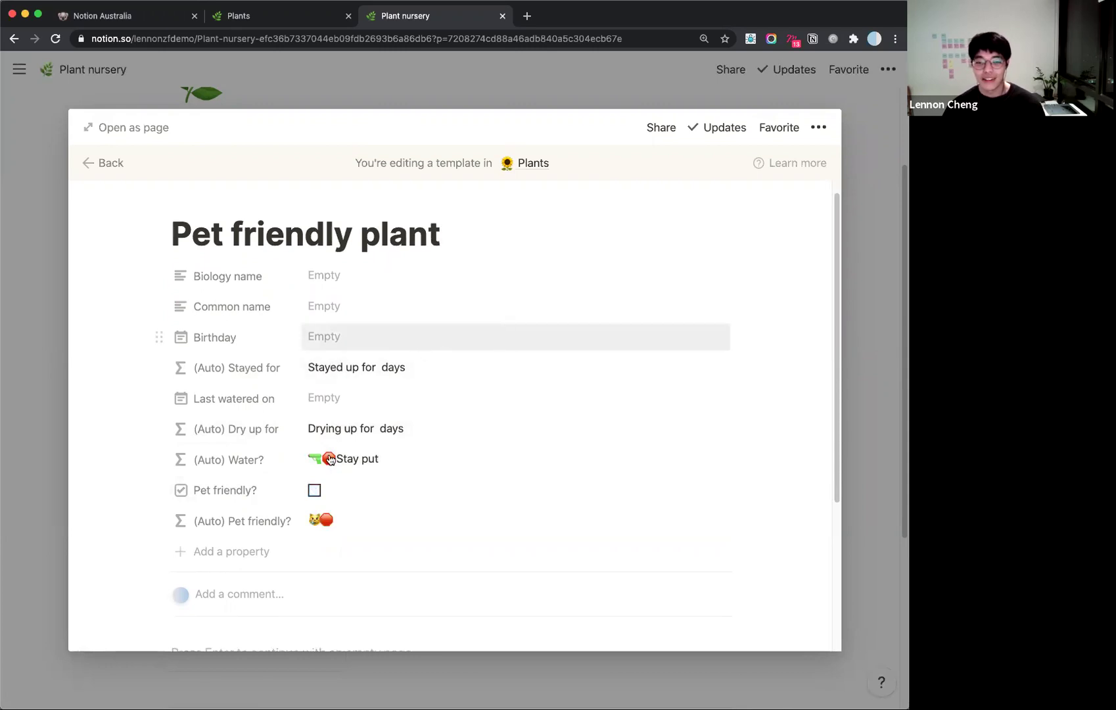
Replace the template's title with "Growth tracking".
key(BackSpace)
key(BackSpace)
key(BackSpace)
key(BackSpace)
key(BackSpace)
key(BackSpace)
key(BackSpace)
key(BackSpace)
key(BackSpace)
key(BackSpace)
key(BackSpace)
key(BackSpace)
key(BackSpace)
key(BackSpace)
key(BackSpace)
key(BackSpace)
key(BackSpace)
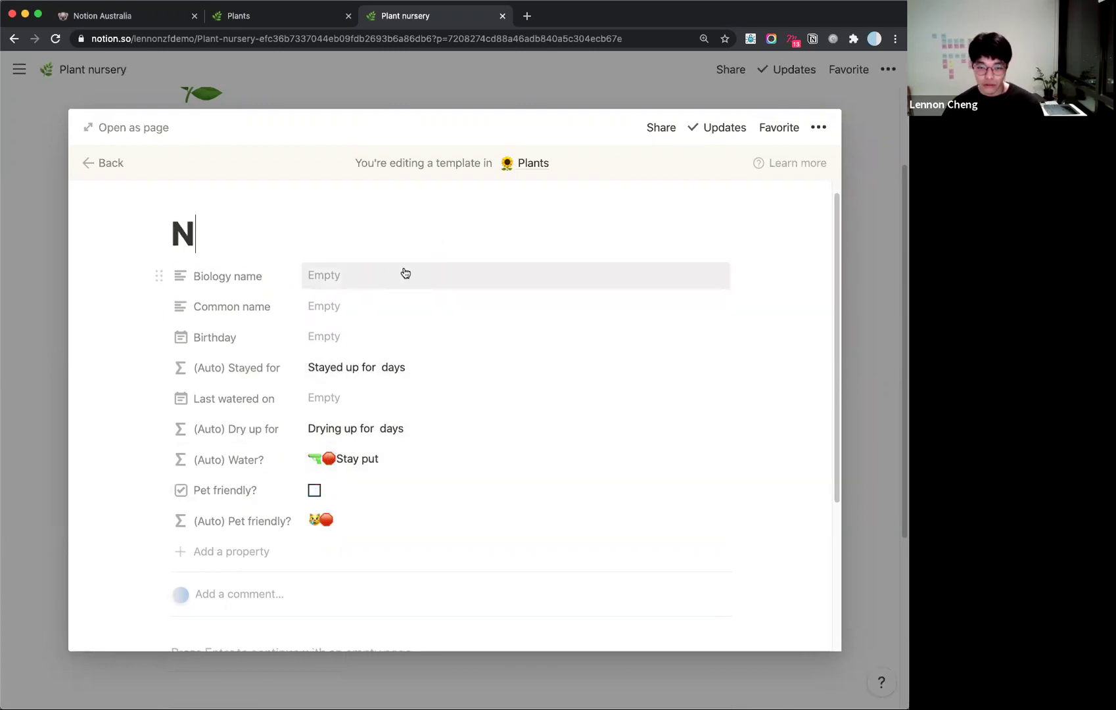
key(BackSpace)
text(Growth)
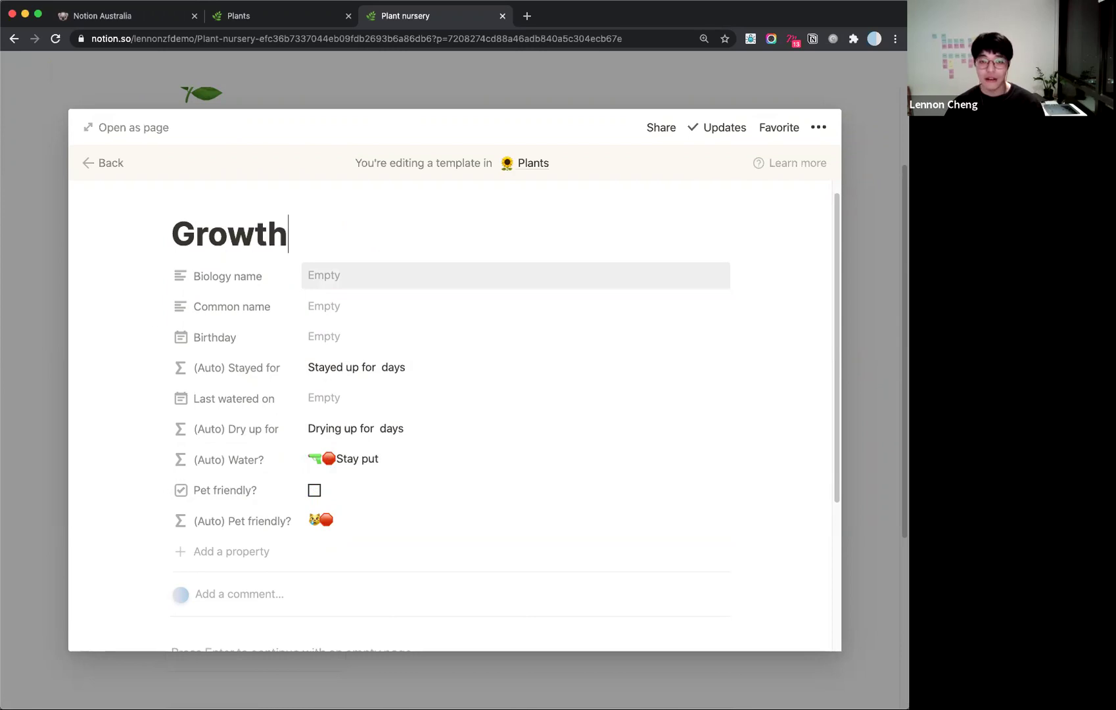
text( tracking)
Paste the copied Photos link into the Growth tracking template's body and create a linked database from it.
scroll(433, 358, down, 3)
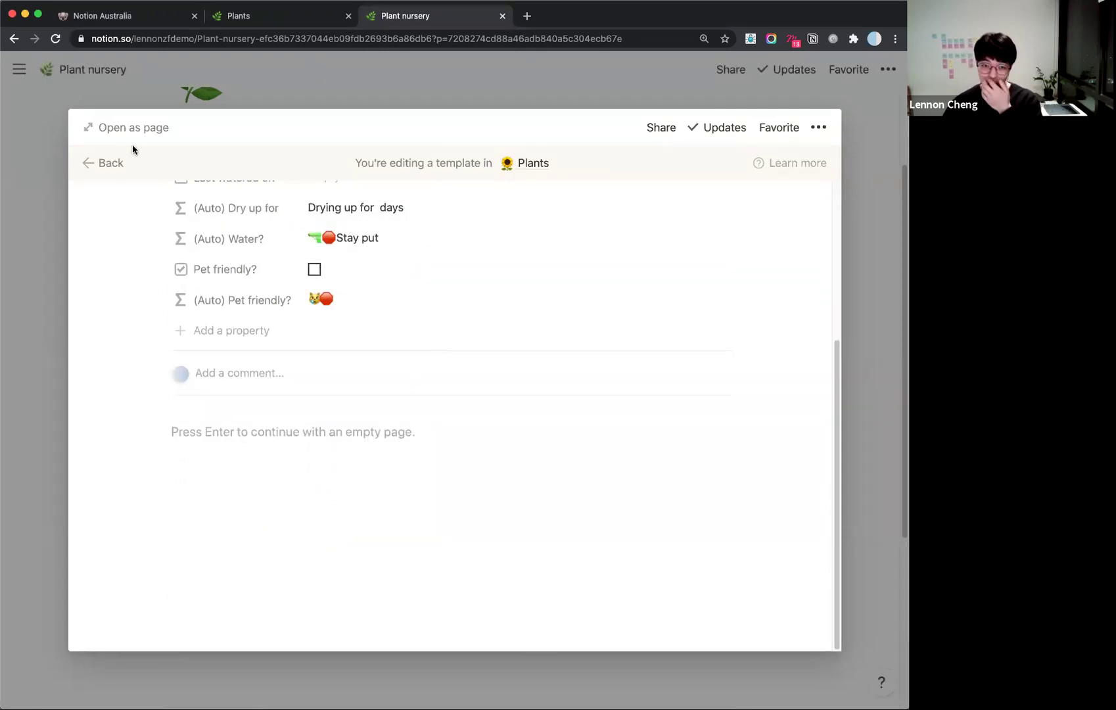
click(280, 432)
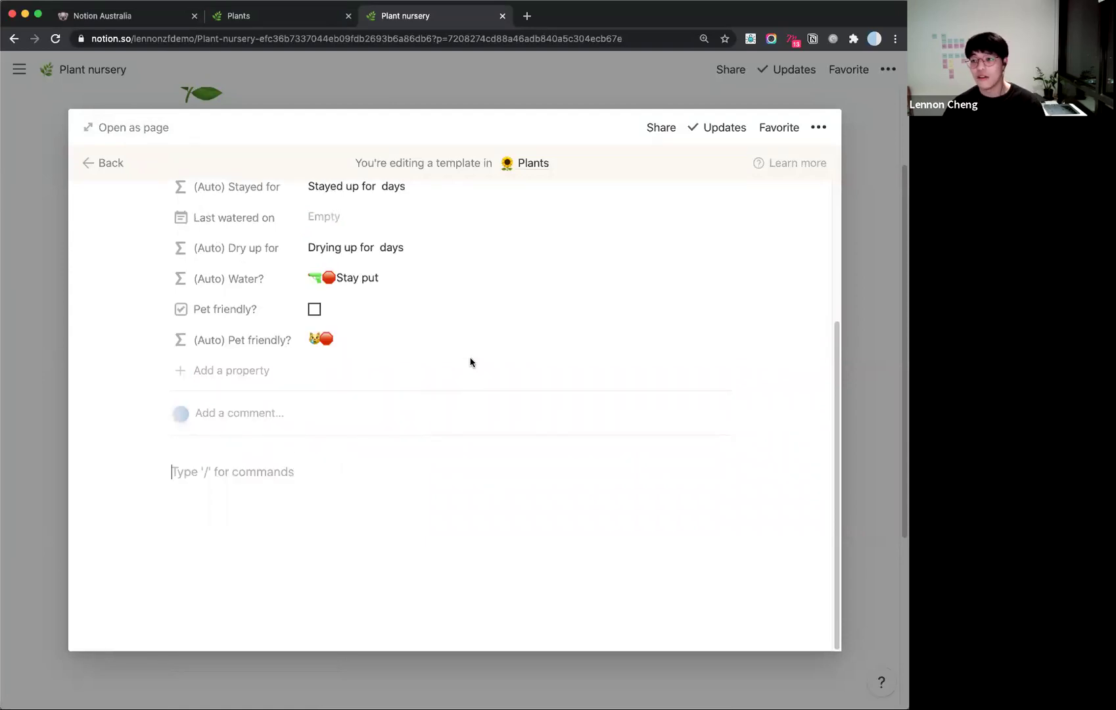
key(super+v)
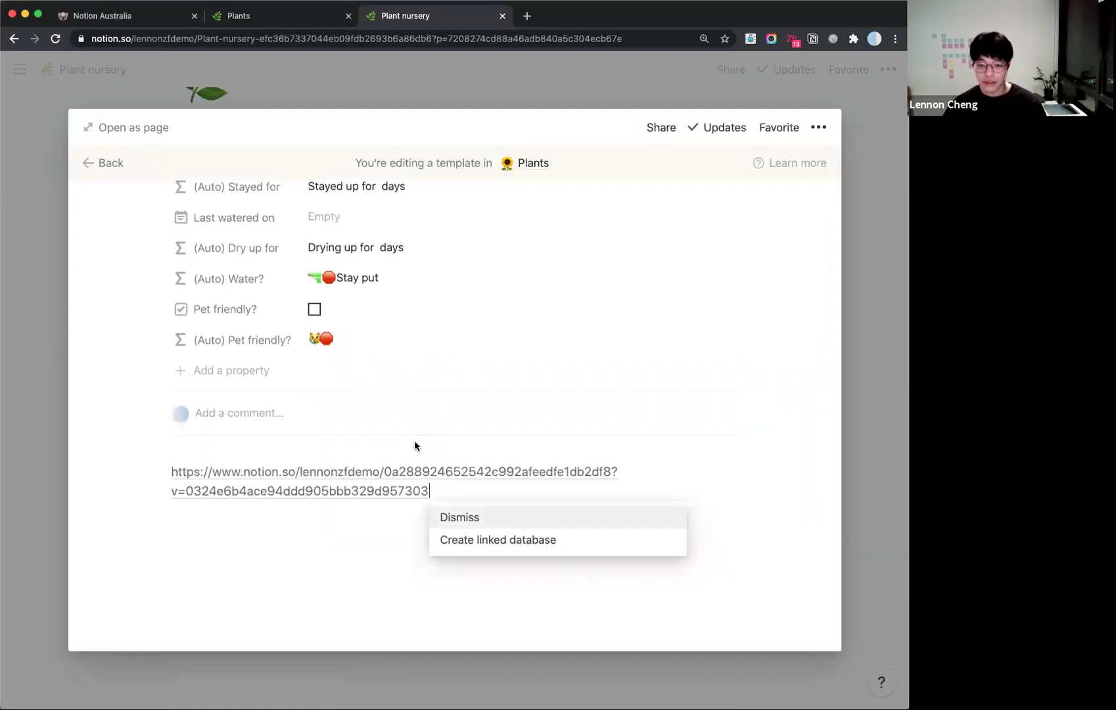
click(528, 540)
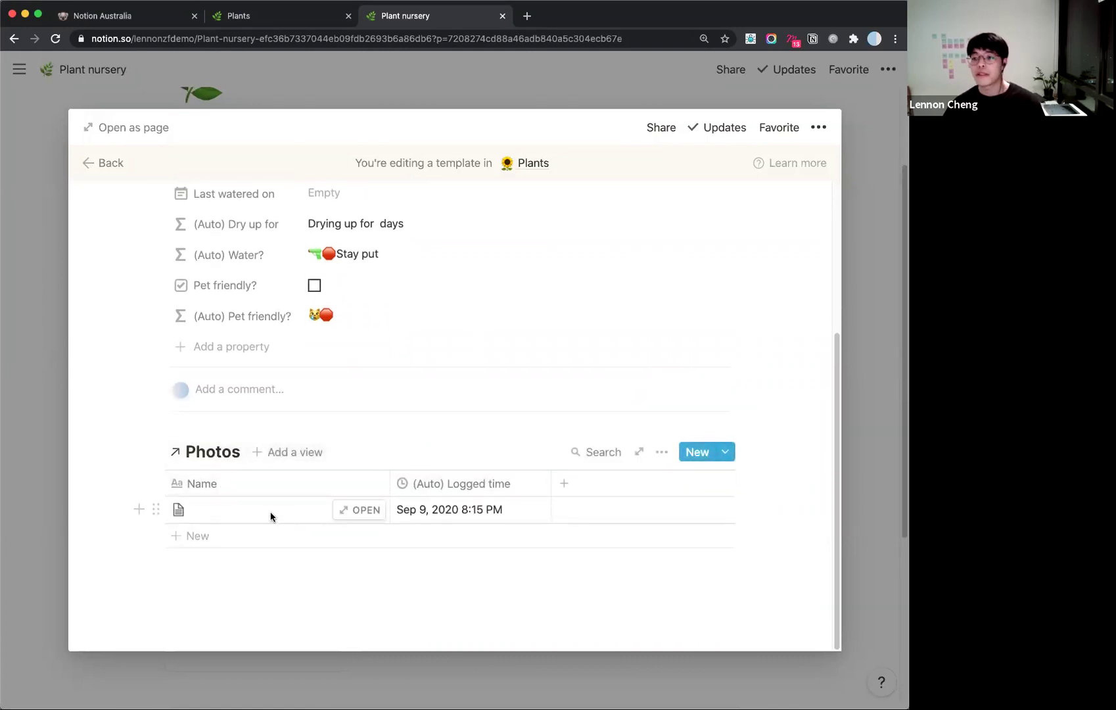
Open the untitled entry in the linked Photos table, look through its plant photo, and close the page.
click(373, 517)
scroll(650, 444, down, 10)
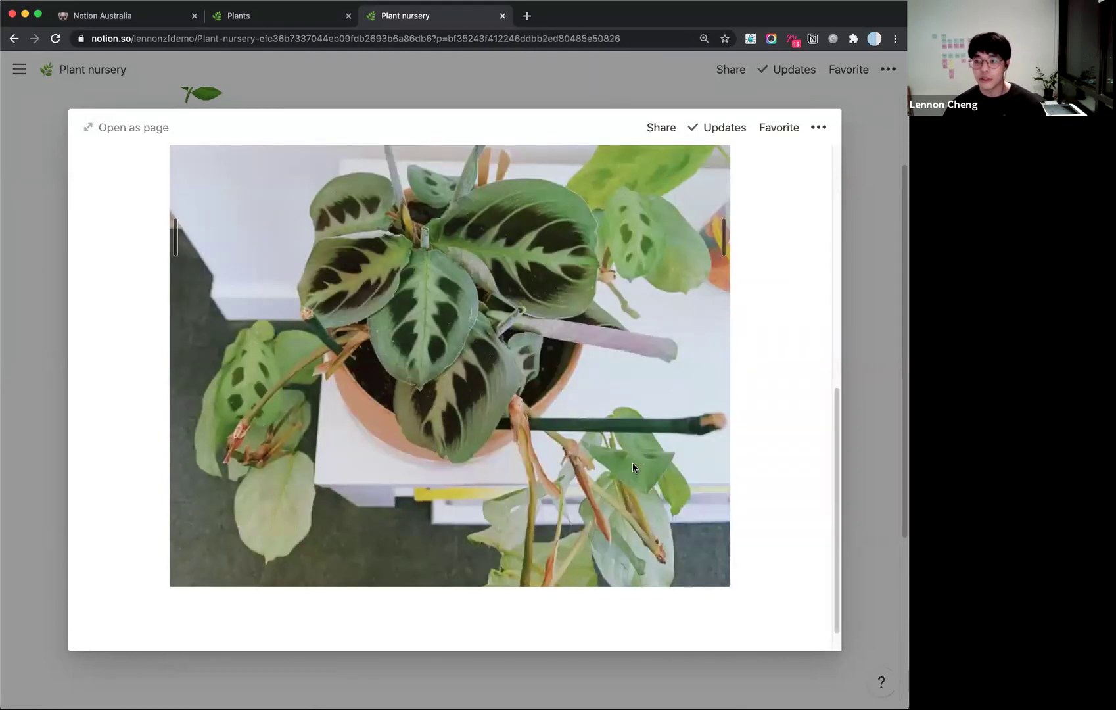
scroll(800, 256, up, 10)
click(845, 261)
click(304, 322)
key(Escape)
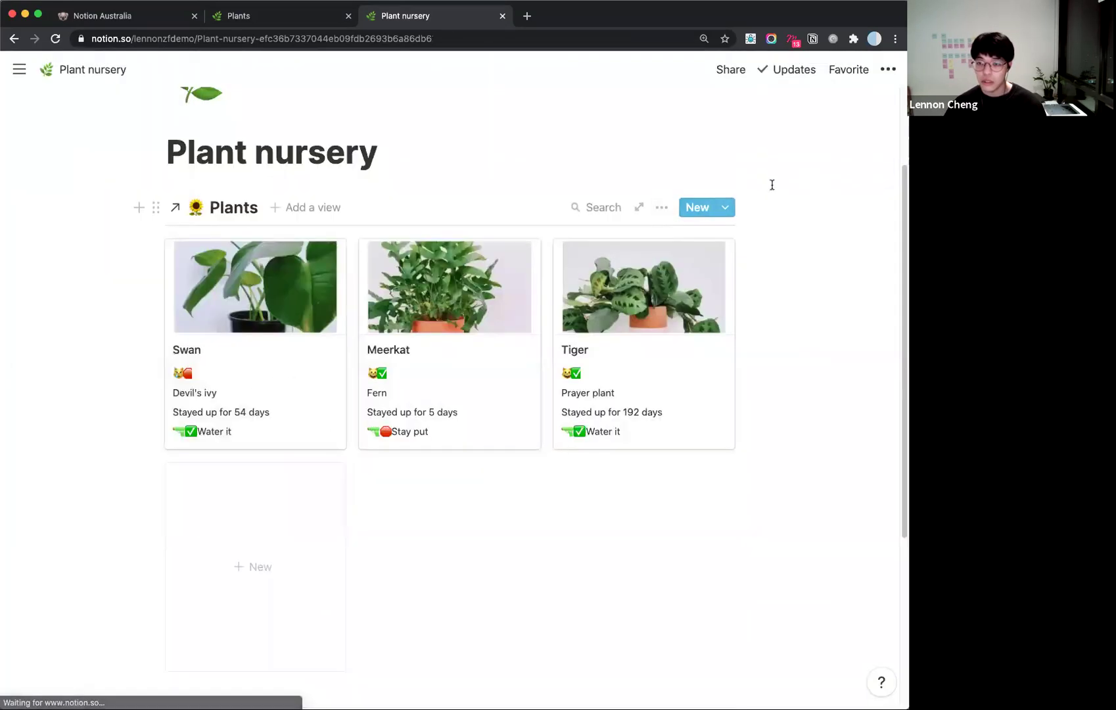
Open the Plants database's Growth tracking template for editing as a full page and go to its Photos section.
click(664, 207)
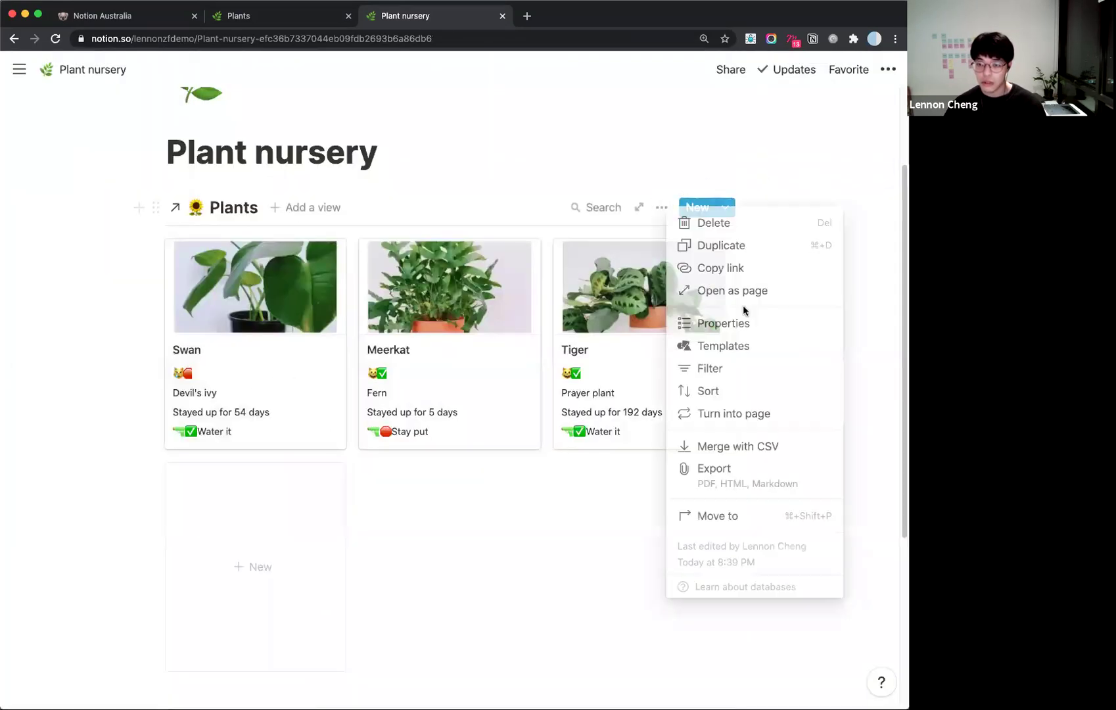
click(727, 345)
click(836, 267)
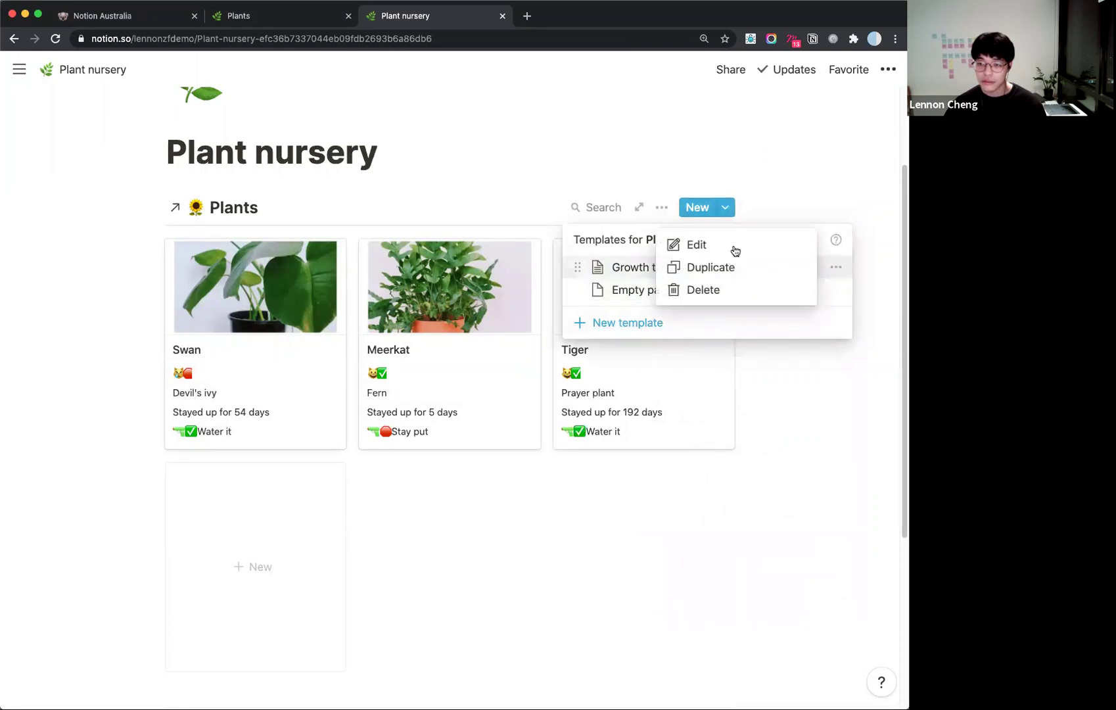
click(735, 252)
click(138, 128)
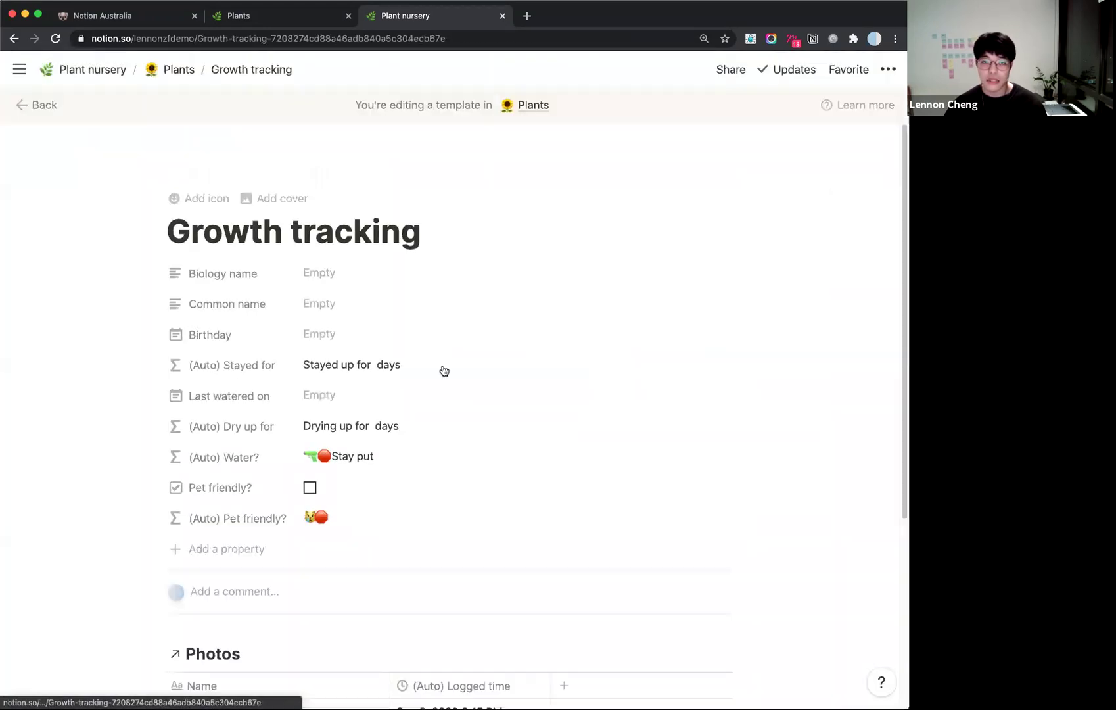
scroll(460, 358, down, 5)
scroll(588, 441, up, 2)
scroll(427, 414, down, 2)
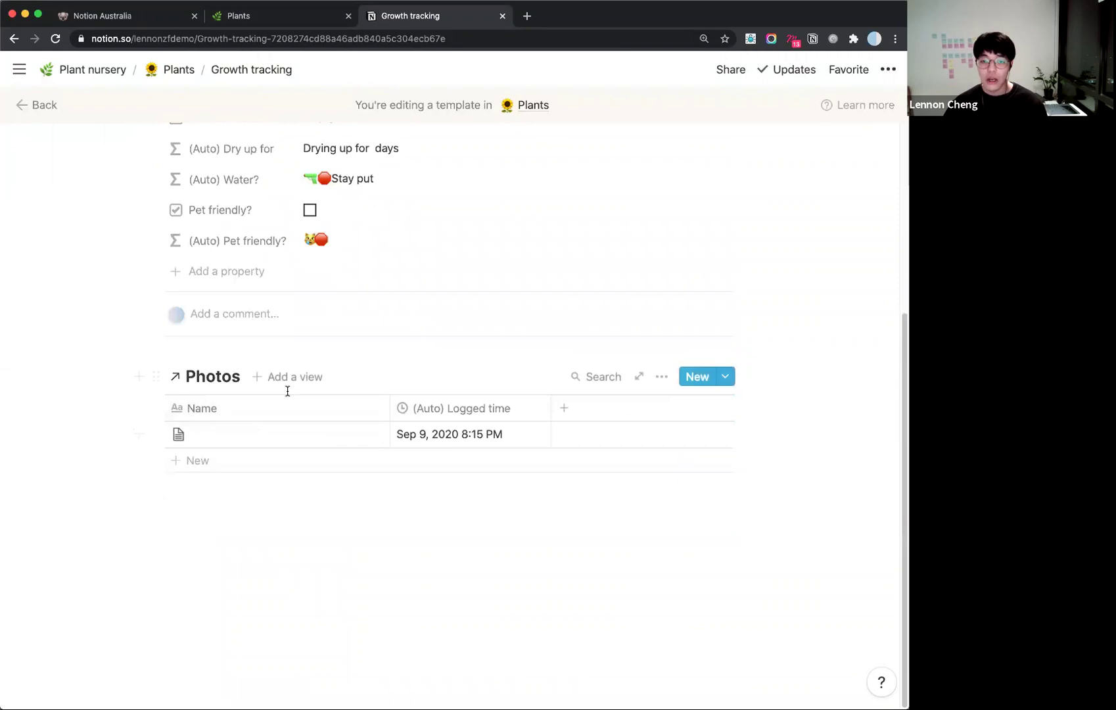
Switch to the finished Plants page and examine the Photo gallery inside its Tiger page as a reference.
click(276, 17)
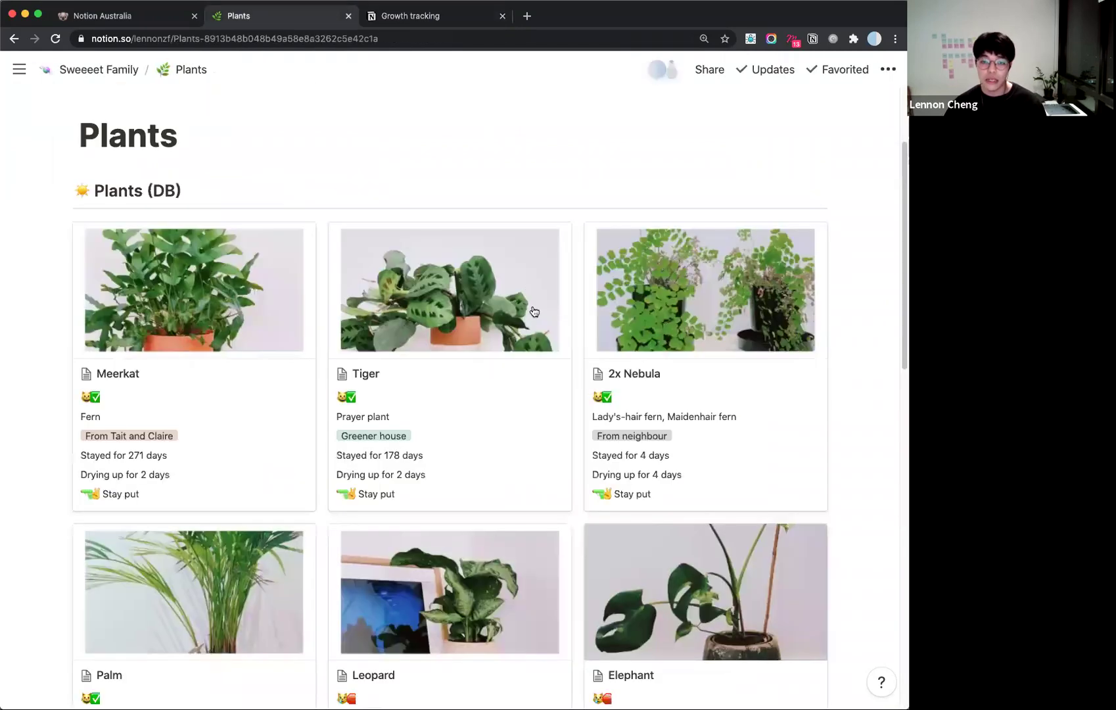
click(415, 383)
scroll(591, 331, down, 10)
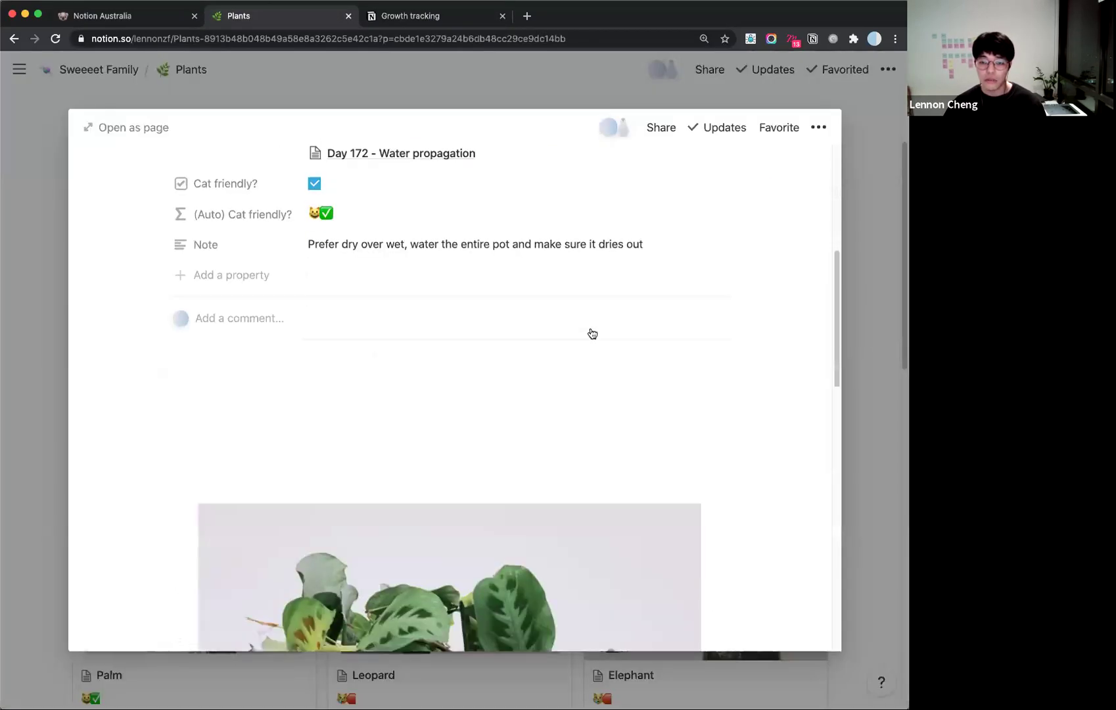
scroll(398, 418, down, 3)
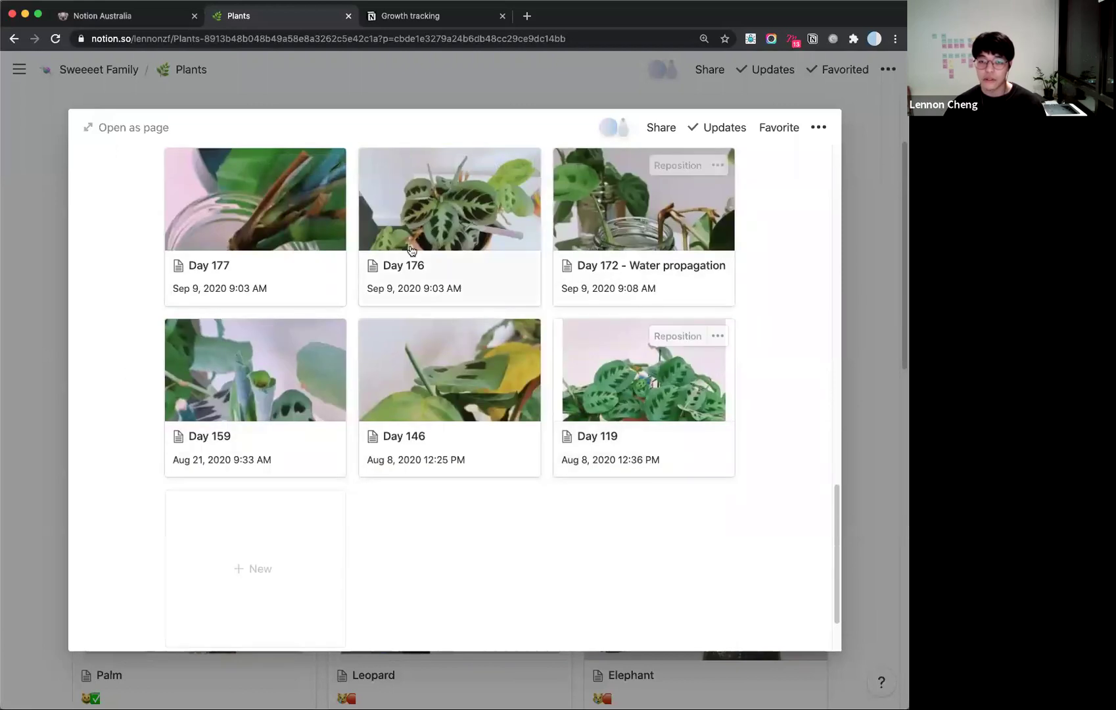
scroll(298, 282, up, 1)
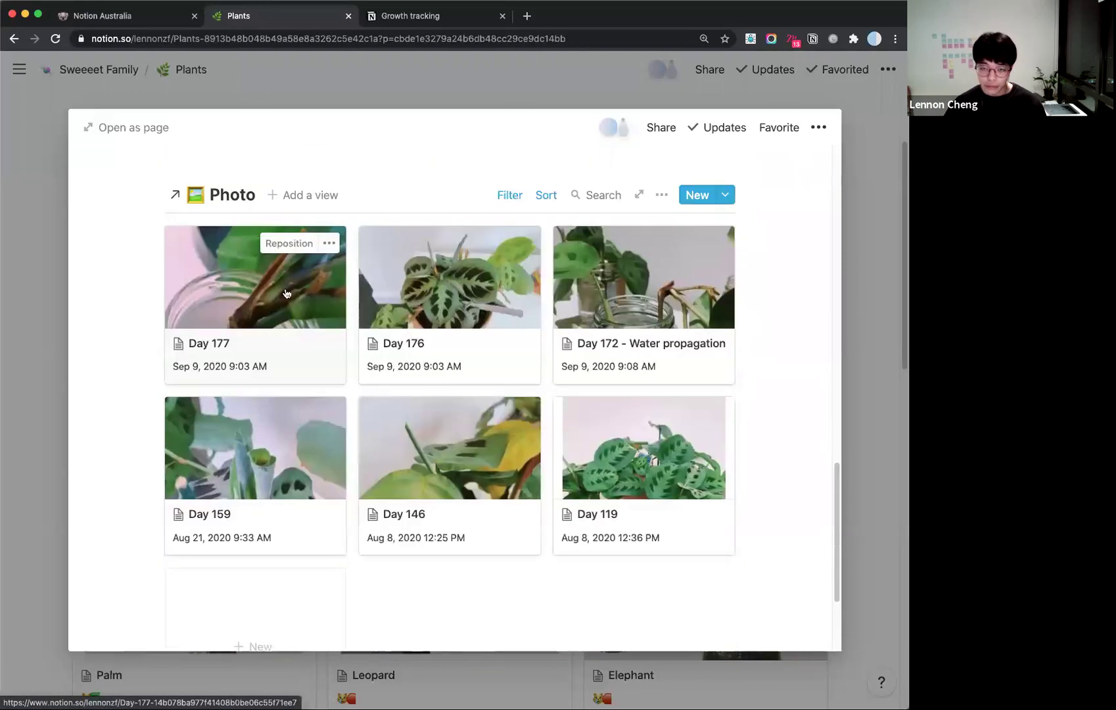
Back in the Growth tracking template, add a gallery view to the linked Photos database and delete its table view.
click(406, 14)
click(322, 377)
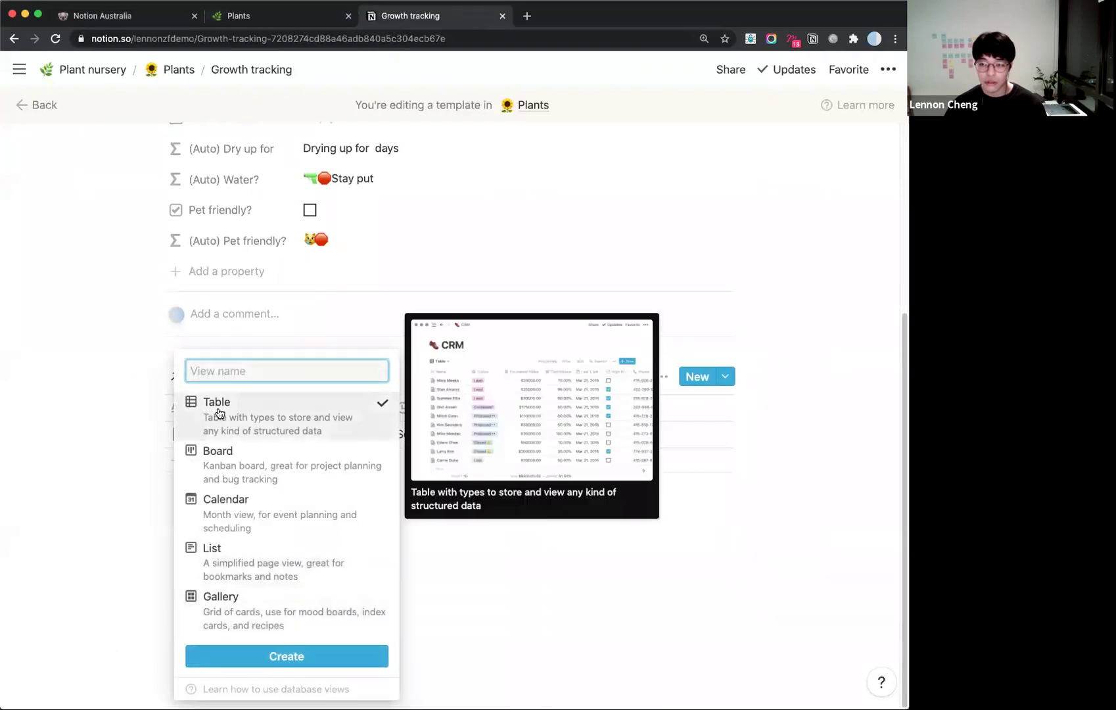
click(371, 613)
click(342, 649)
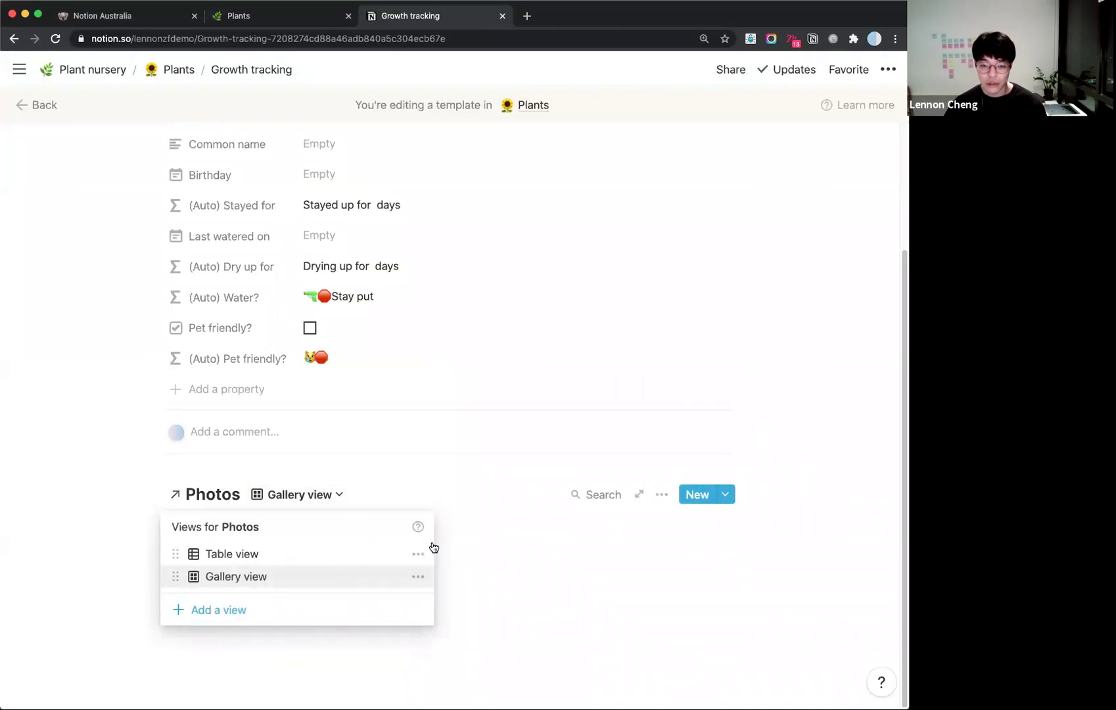
click(417, 554)
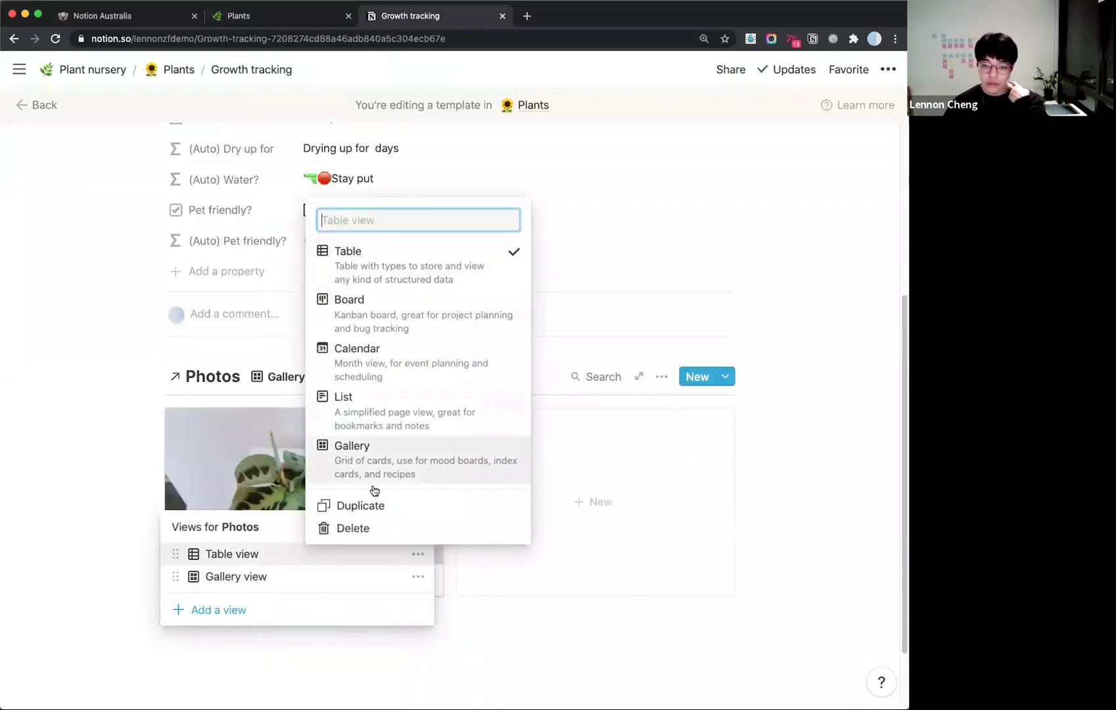
click(353, 527)
click(506, 403)
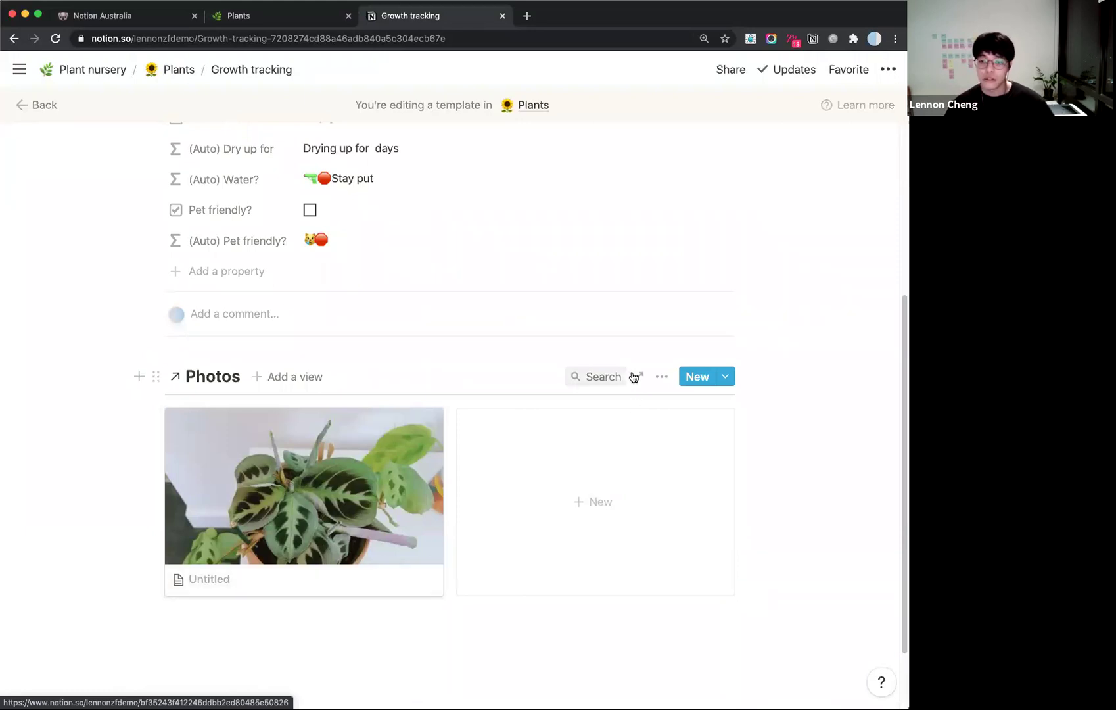
Open the Untitled photo entry from the linked Photos gallery, view its logged time and image, and close it.
click(661, 376)
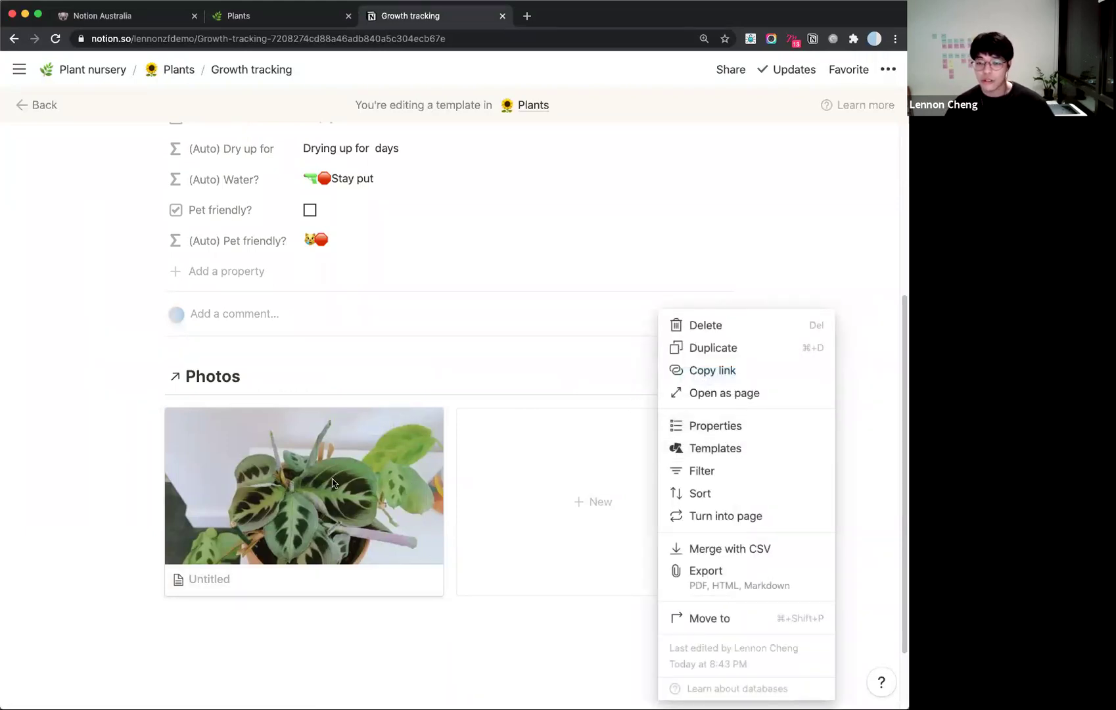
key(Escape)
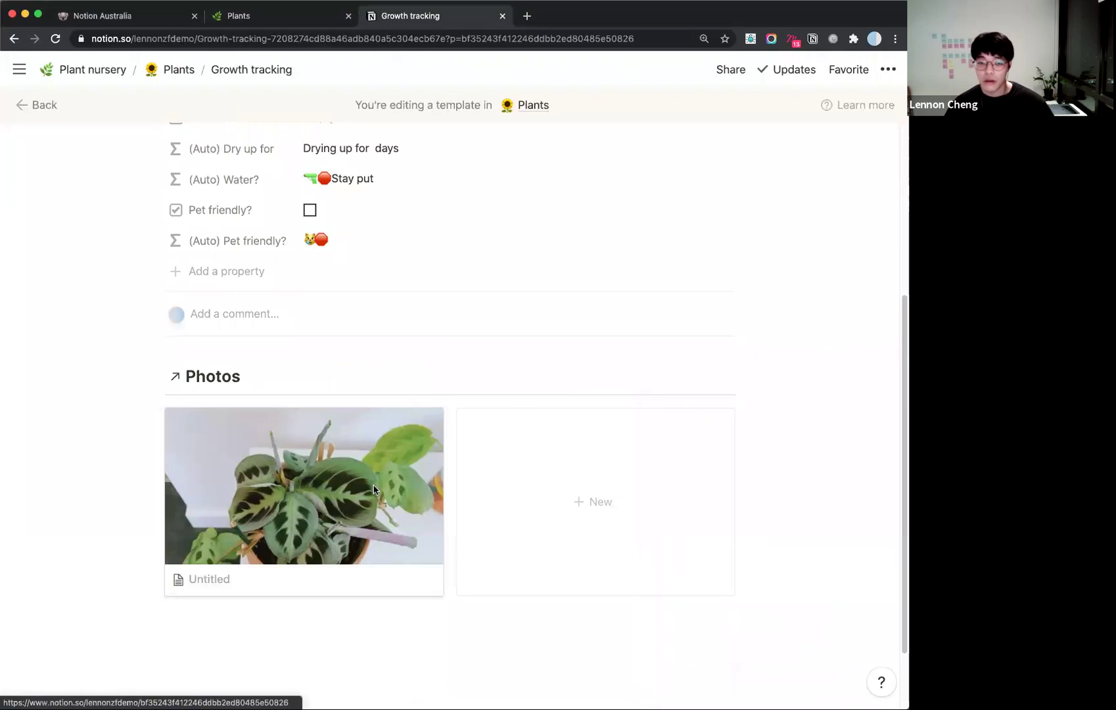
click(375, 489)
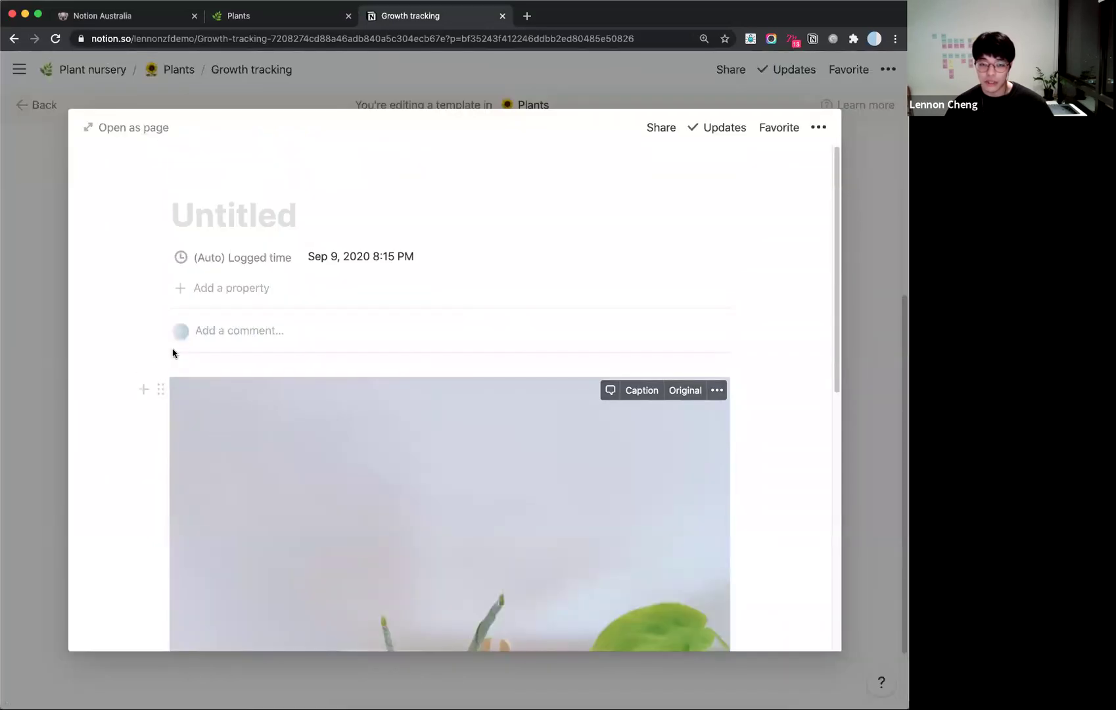
click(858, 260)
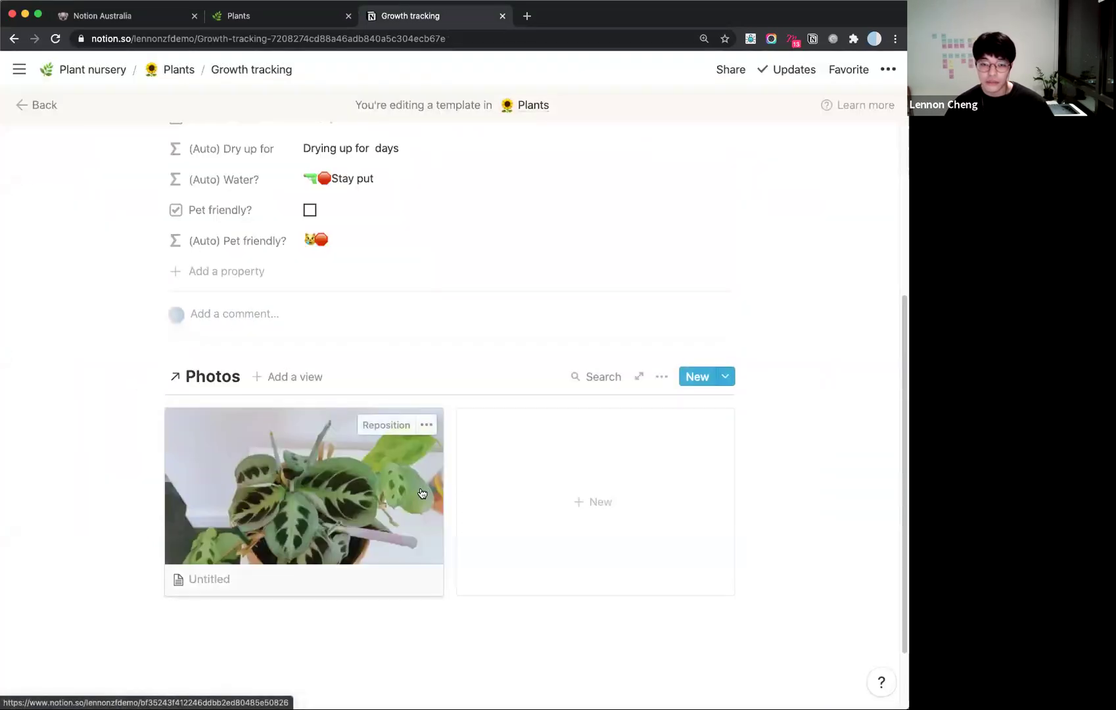
Try Page cover as the card preview of the Photos gallery view, and return it to Page content.
scroll(422, 493, down, 3)
click(661, 289)
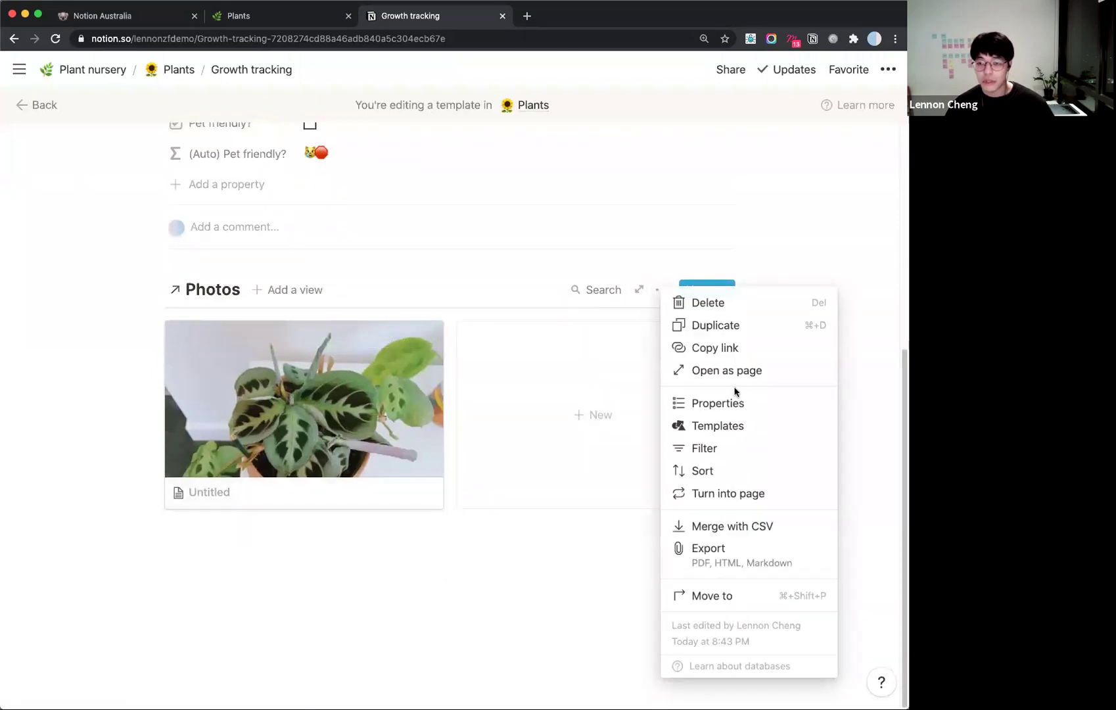
click(731, 404)
click(664, 350)
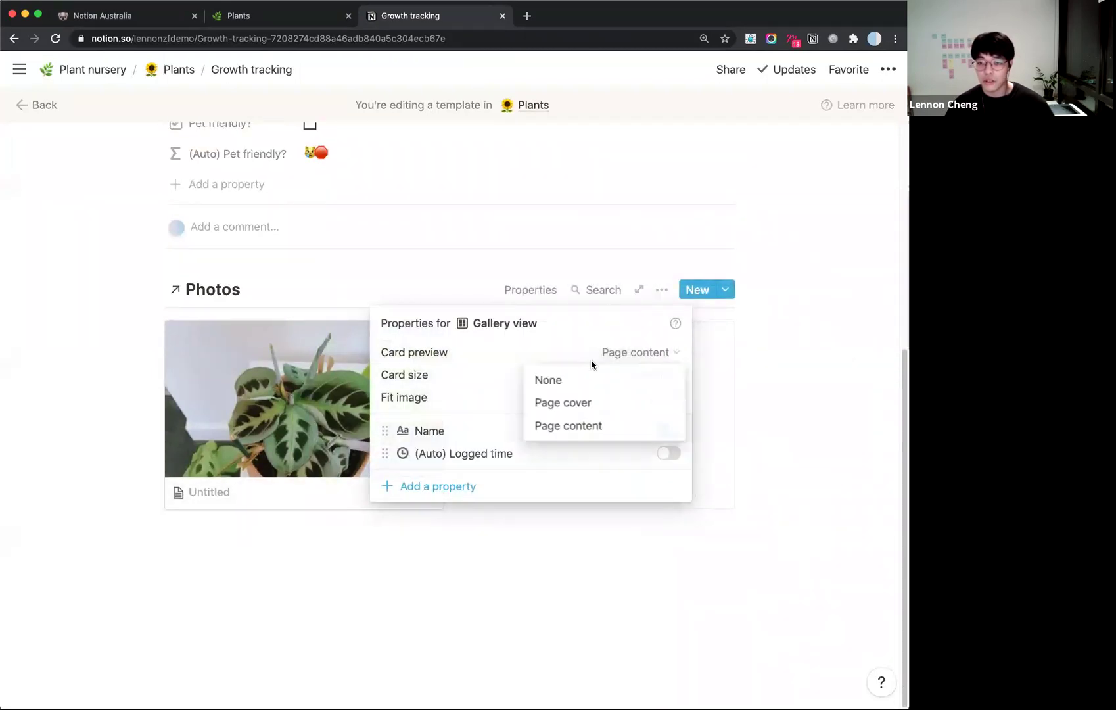
click(567, 403)
click(657, 350)
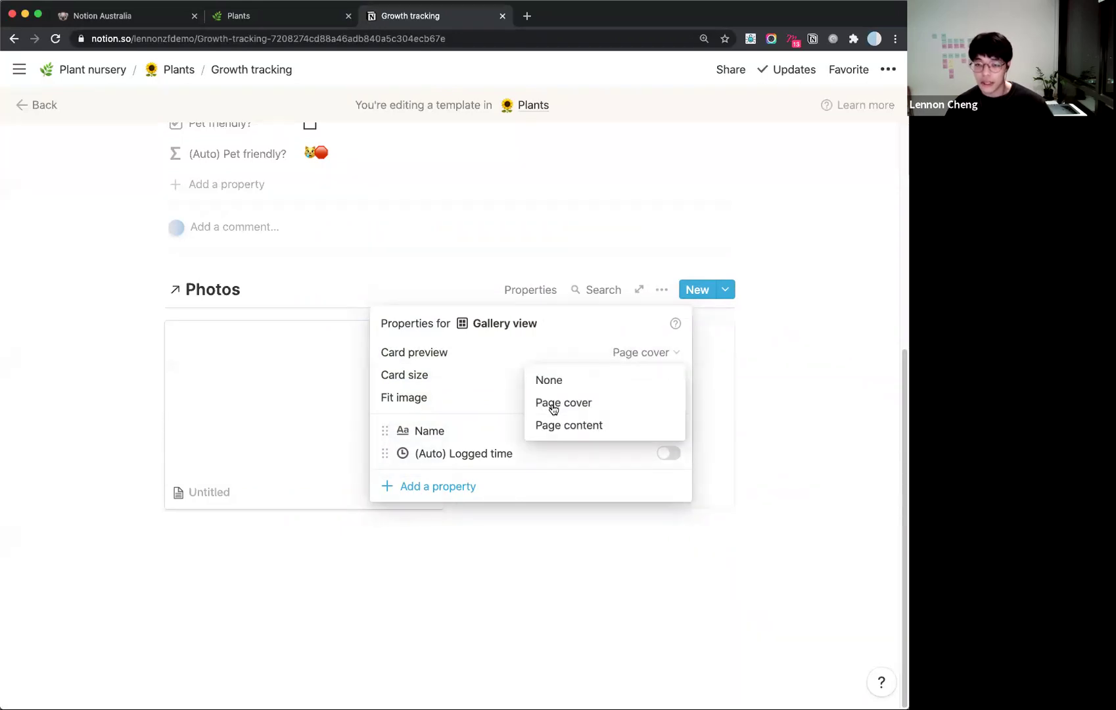
click(554, 424)
Switch to the finished Plants page and look over its Tiger and Meerkat pages as references.
click(281, 22)
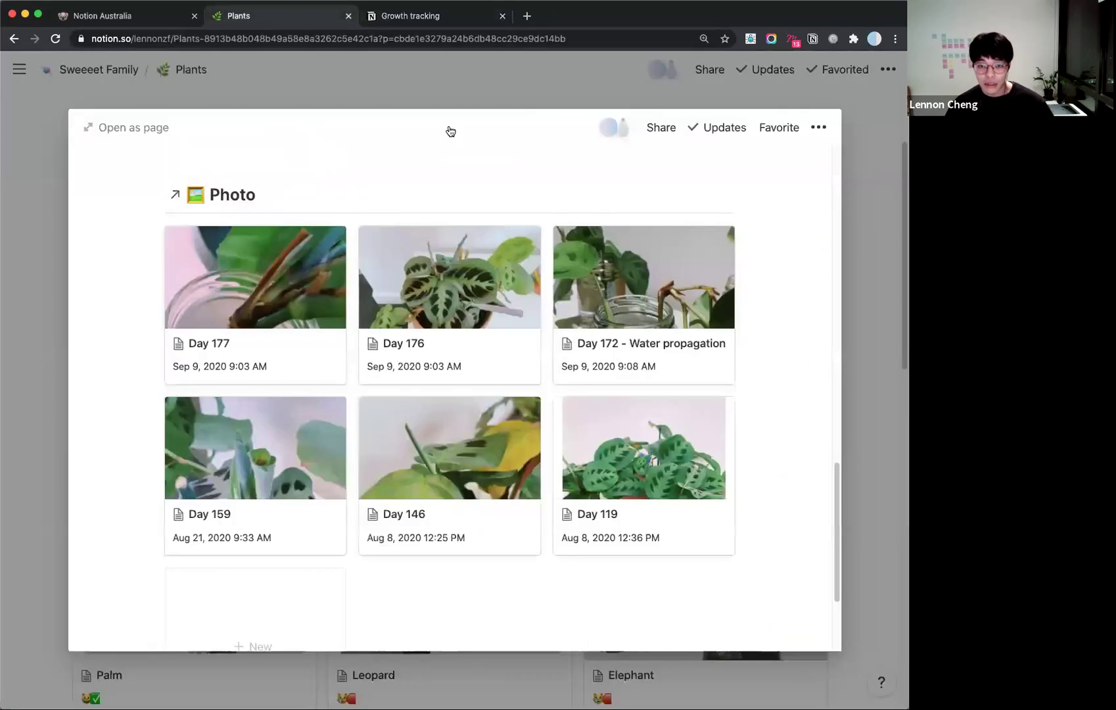
scroll(355, 397, down, 3)
scroll(365, 382, up, 10)
scroll(386, 389, up, 2)
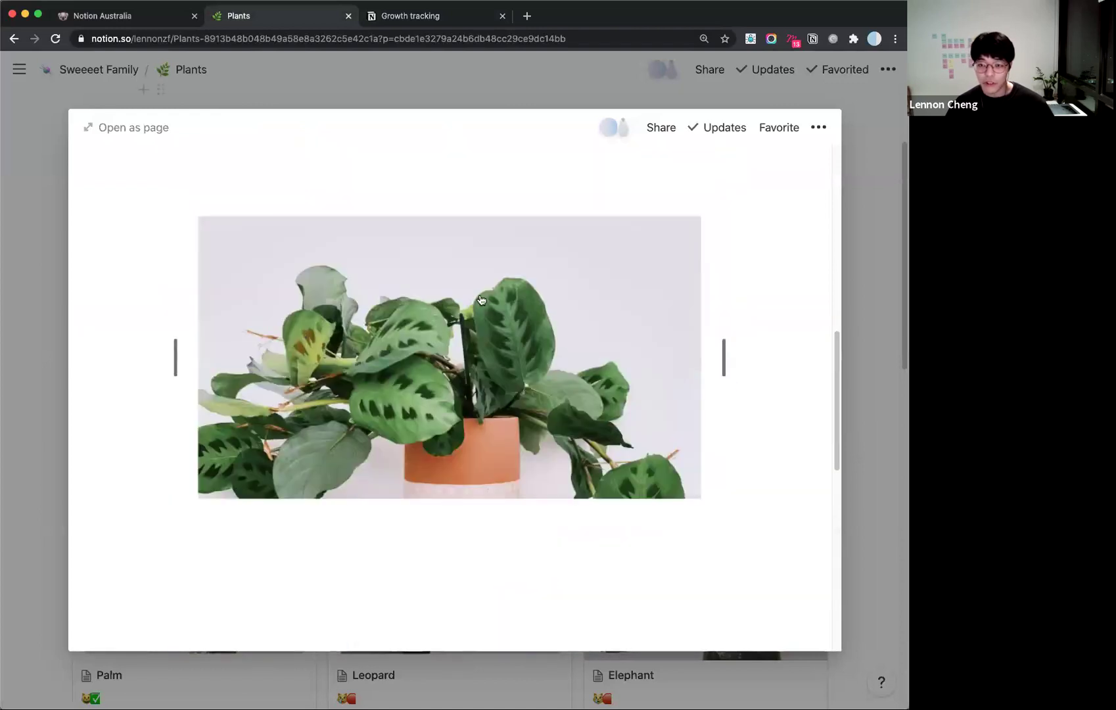
click(877, 210)
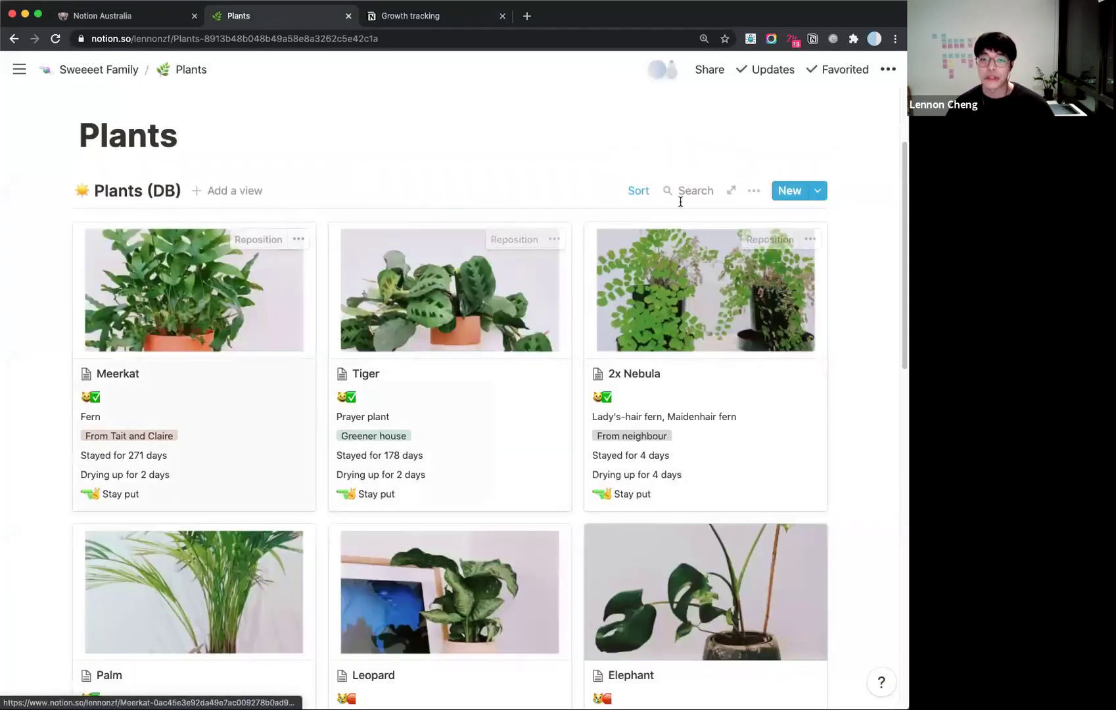
click(187, 323)
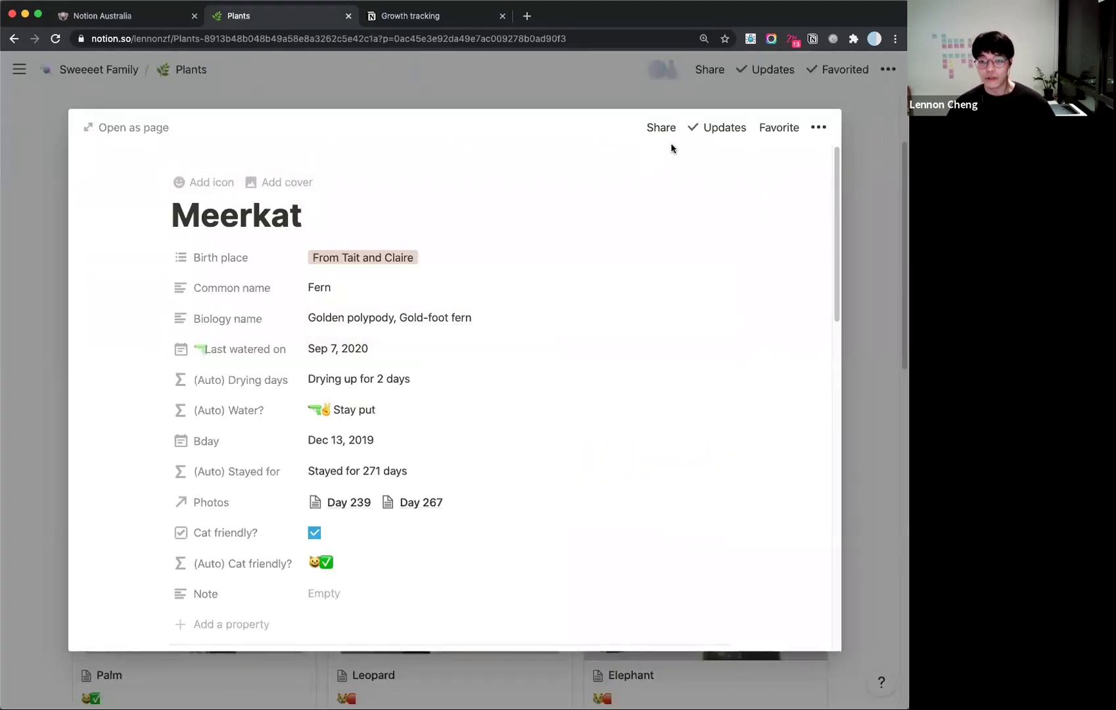
click(854, 163)
Return to the Growth tracking template, close the gallery's property settings, and view the Untitled photo entry.
click(411, 16)
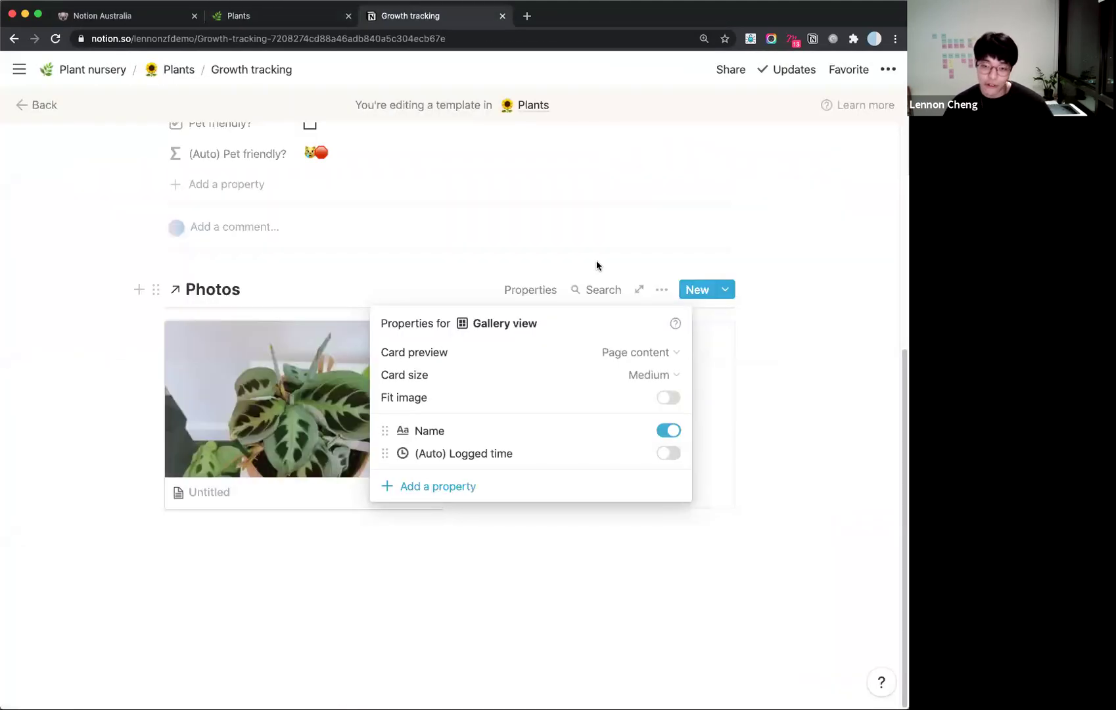
click(763, 386)
scroll(481, 449, up, 1)
click(481, 448)
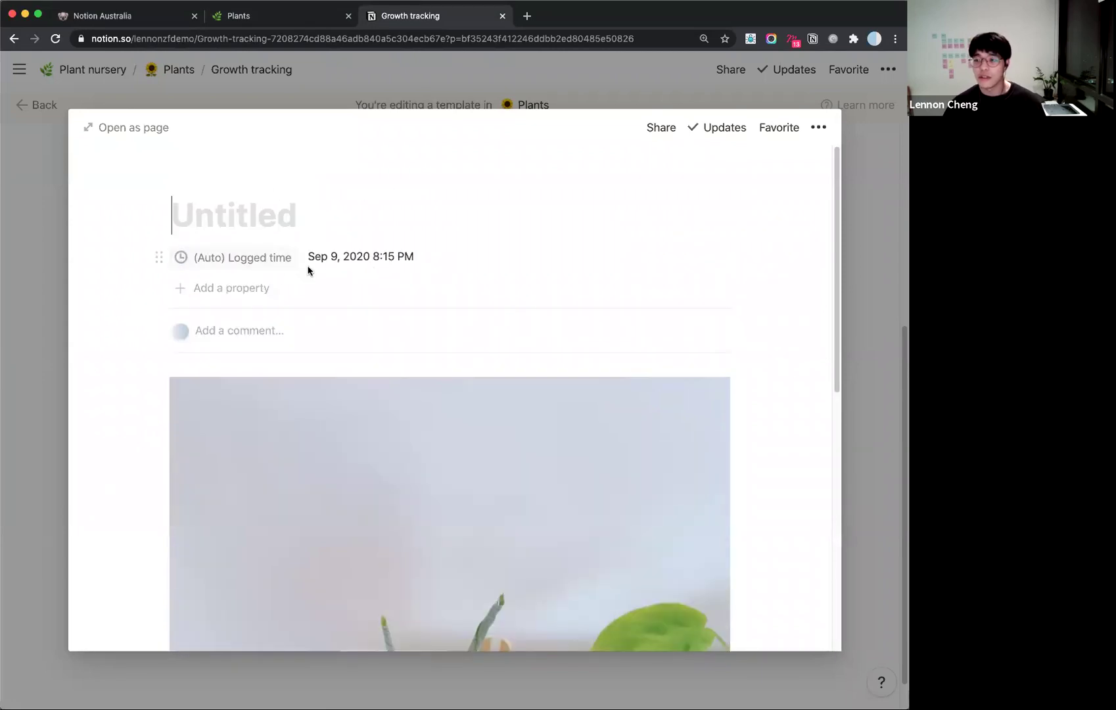
click(858, 297)
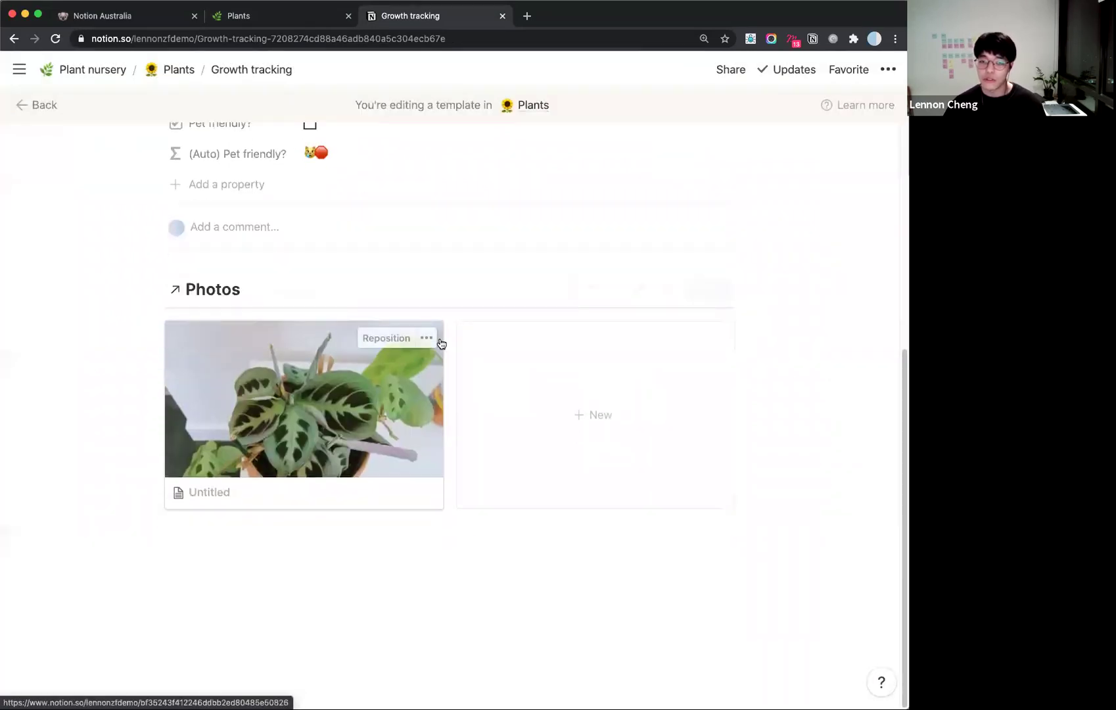
Examine the Growth tracking template from its plant properties down to the linked Photos gallery.
scroll(437, 342, up, 5)
scroll(439, 344, down, 4)
scroll(438, 344, up, 5)
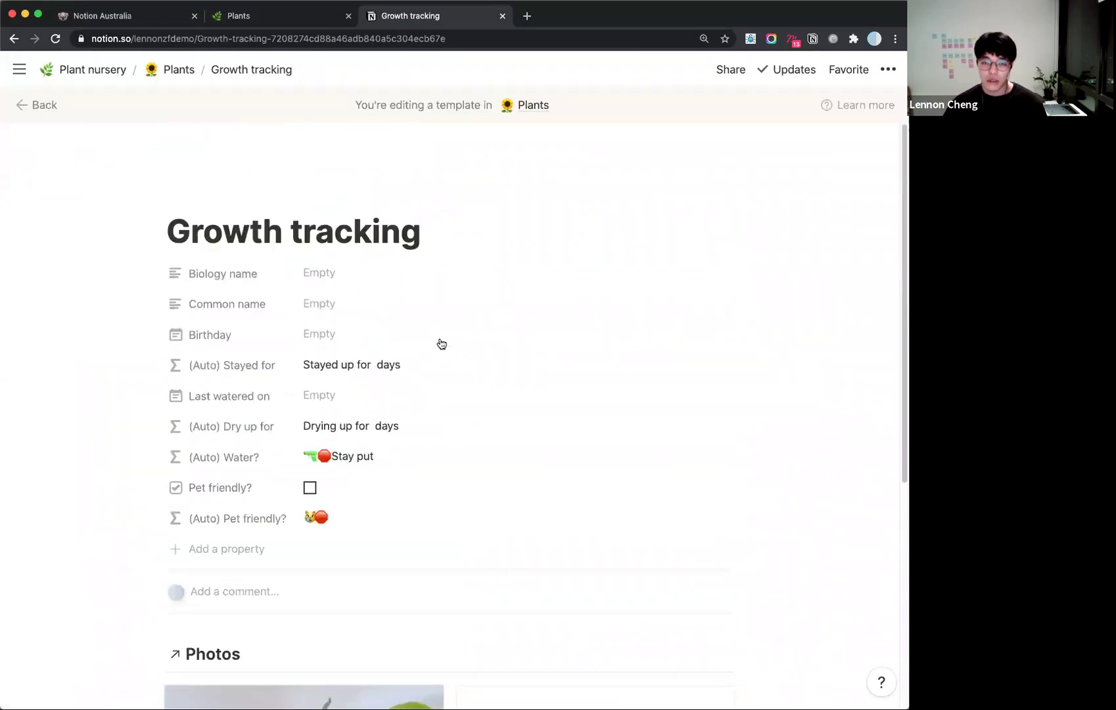
scroll(321, 269, down, 3)
scroll(342, 368, up, 3)
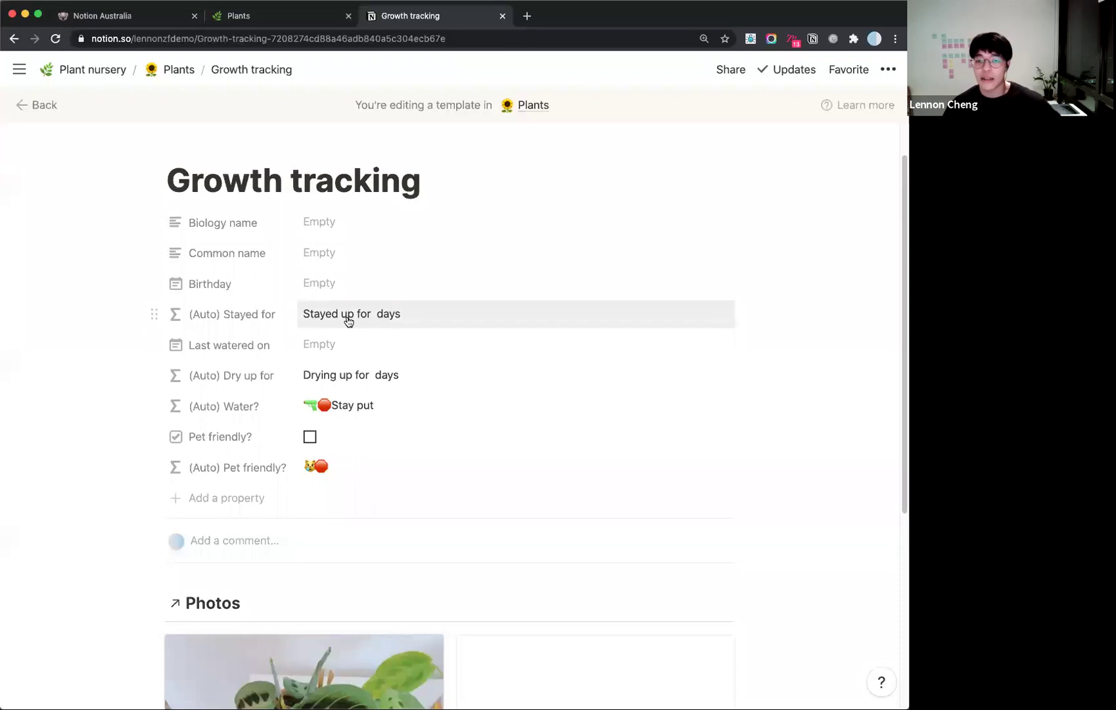
scroll(438, 428, down, 5)
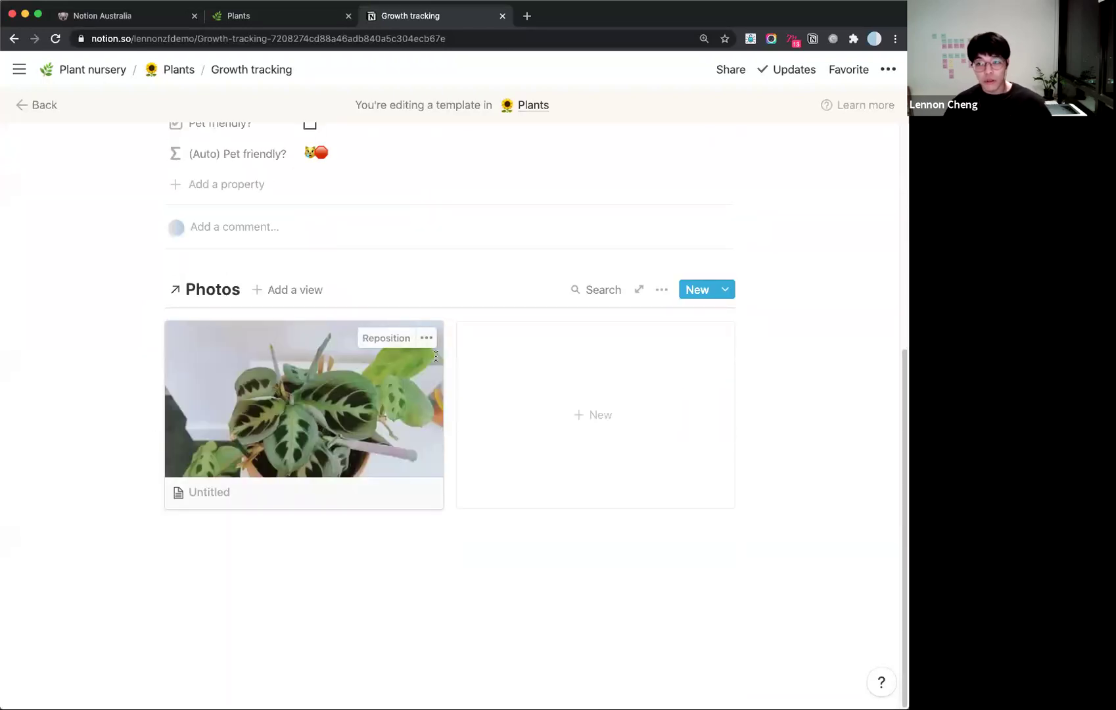
scroll(471, 297, up, 5)
scroll(469, 302, down, 1)
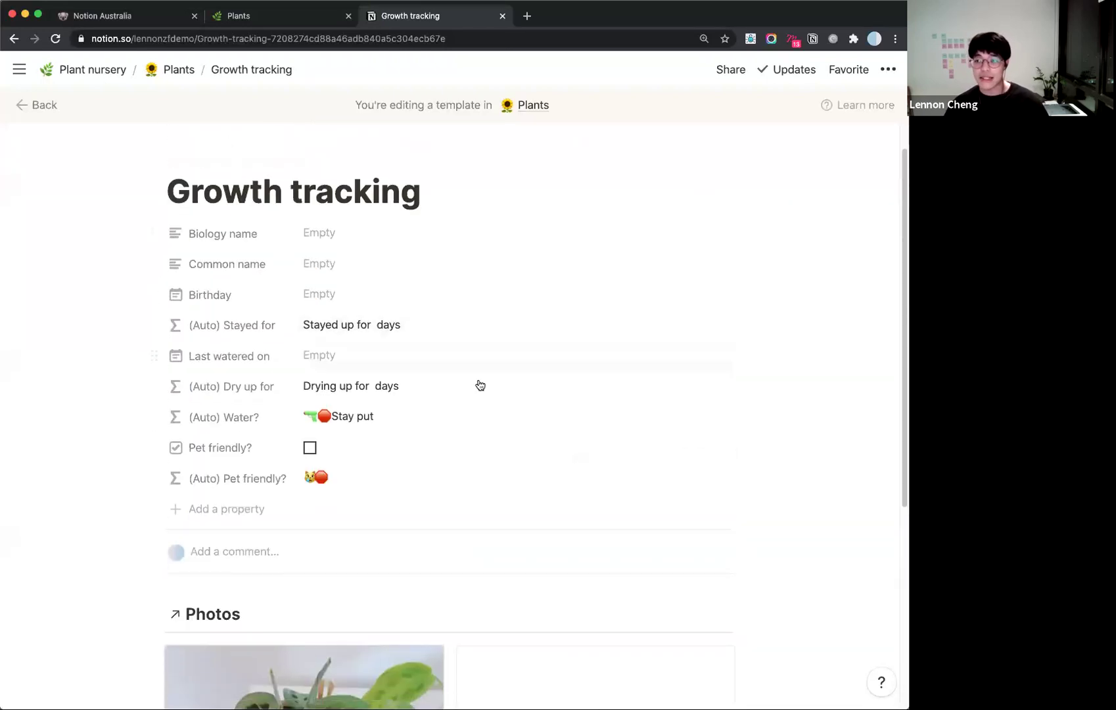
scroll(488, 356, down, 3)
scroll(488, 355, up, 1)
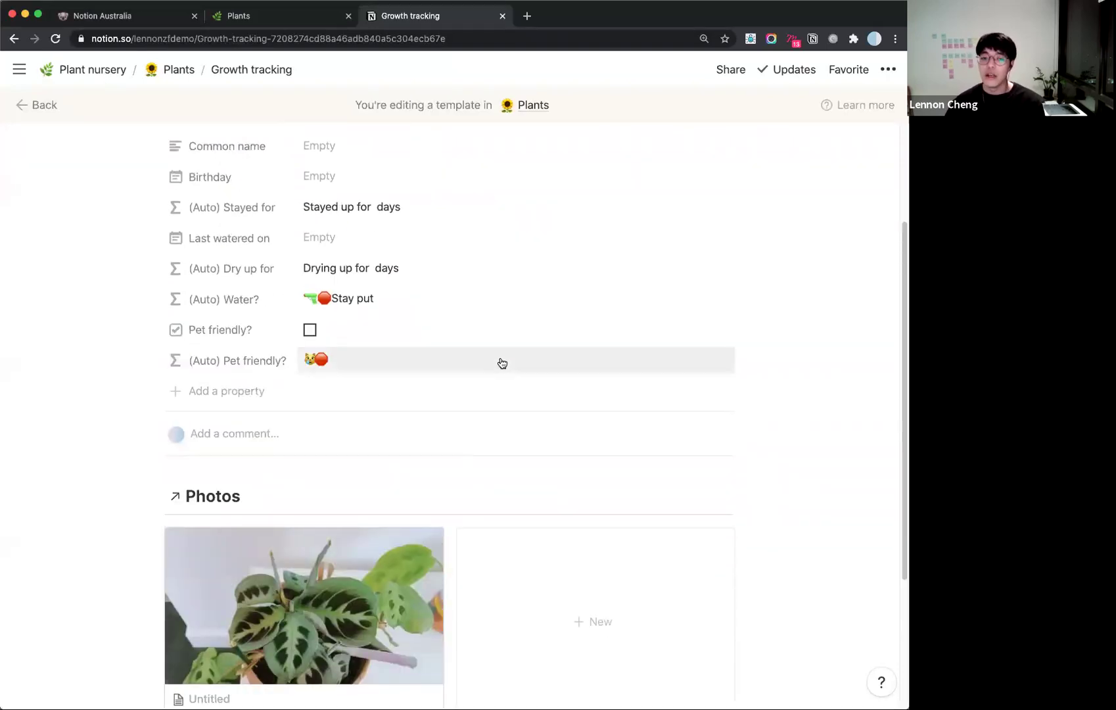
scroll(488, 356, down, 3)
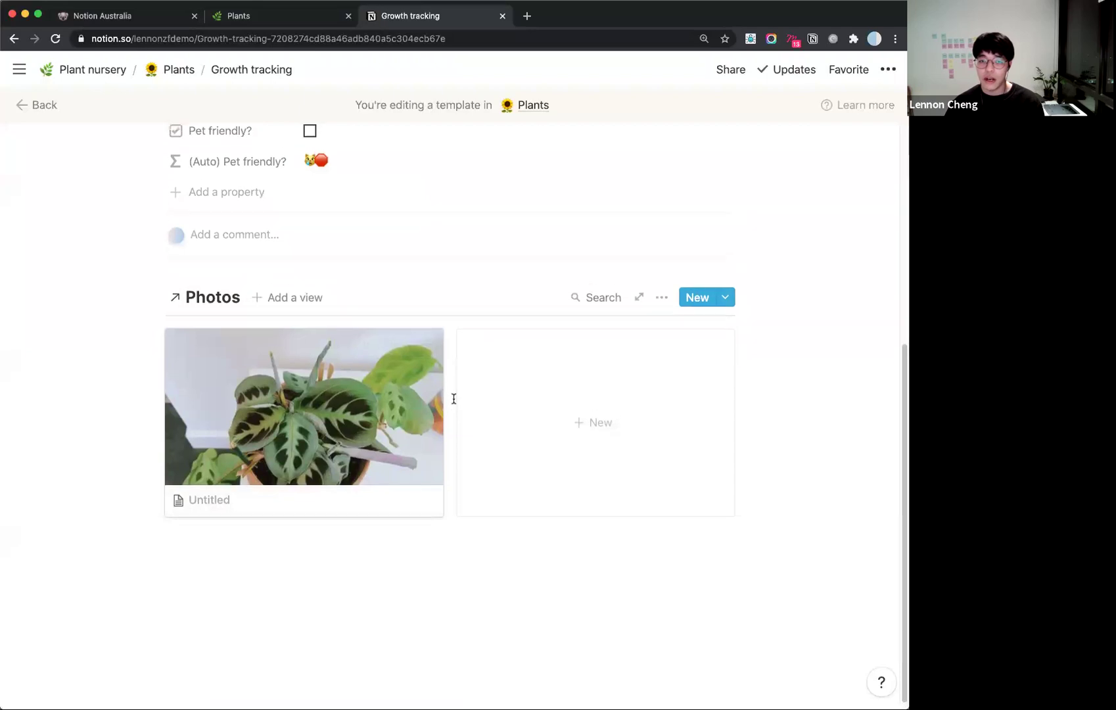
scroll(454, 398, up, 5)
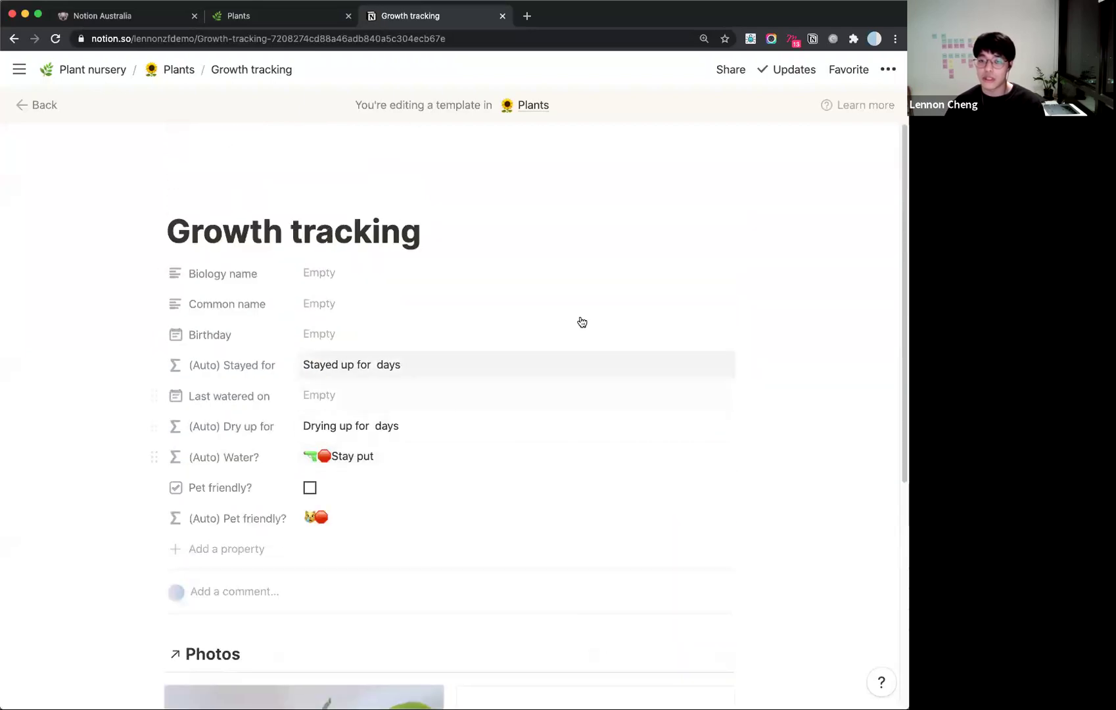
scroll(610, 340, down, 5)
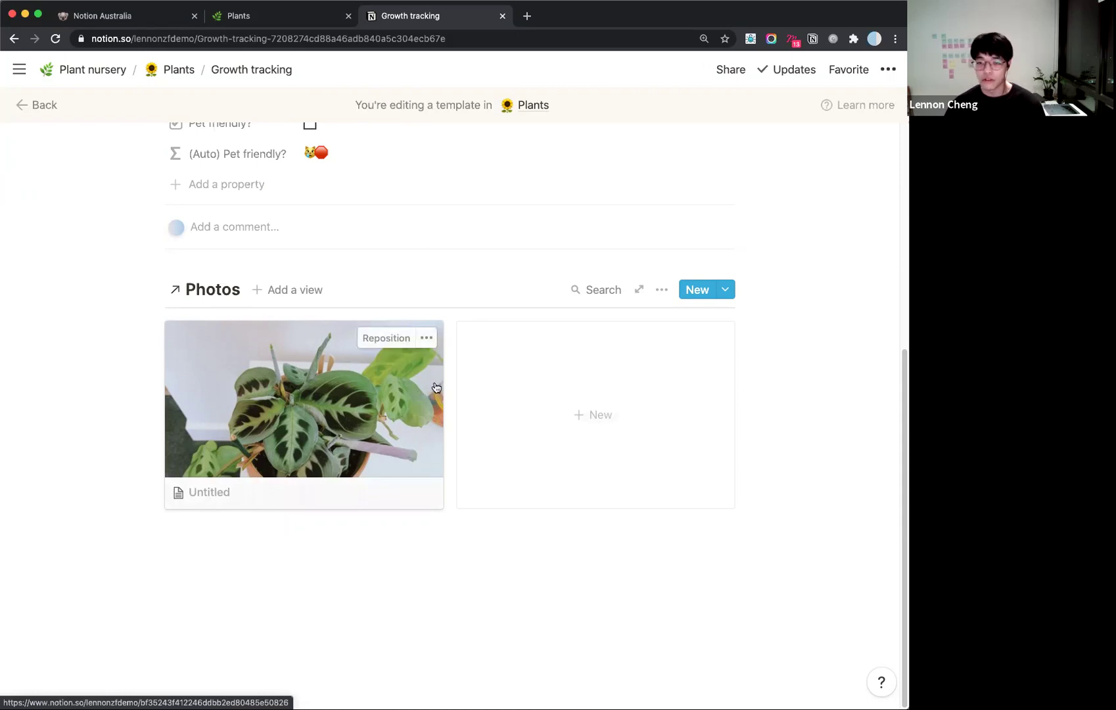
Add a filter to the Photos gallery view and check which properties it can filter by.
click(661, 289)
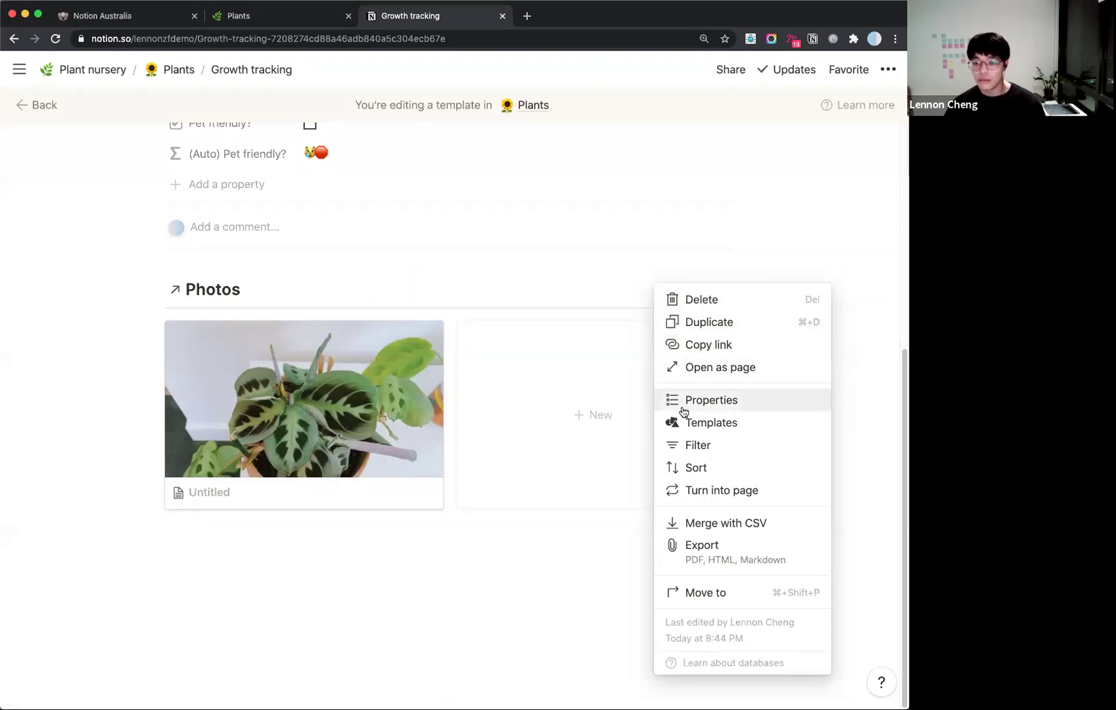
click(706, 446)
click(394, 440)
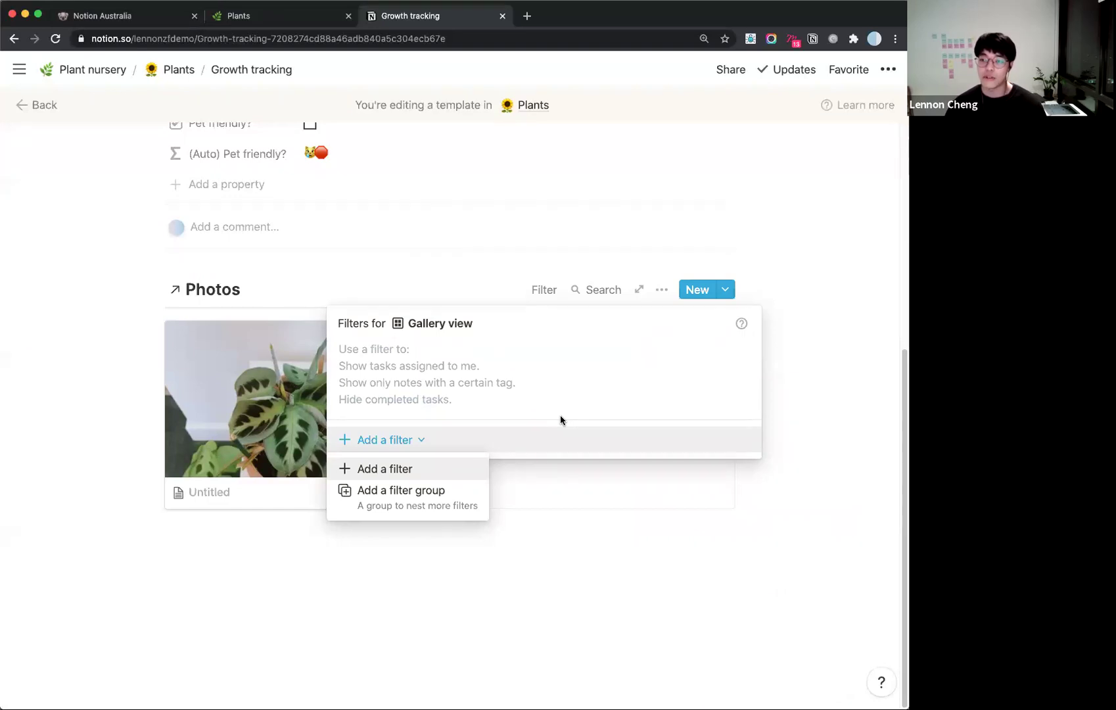
click(416, 469)
click(420, 362)
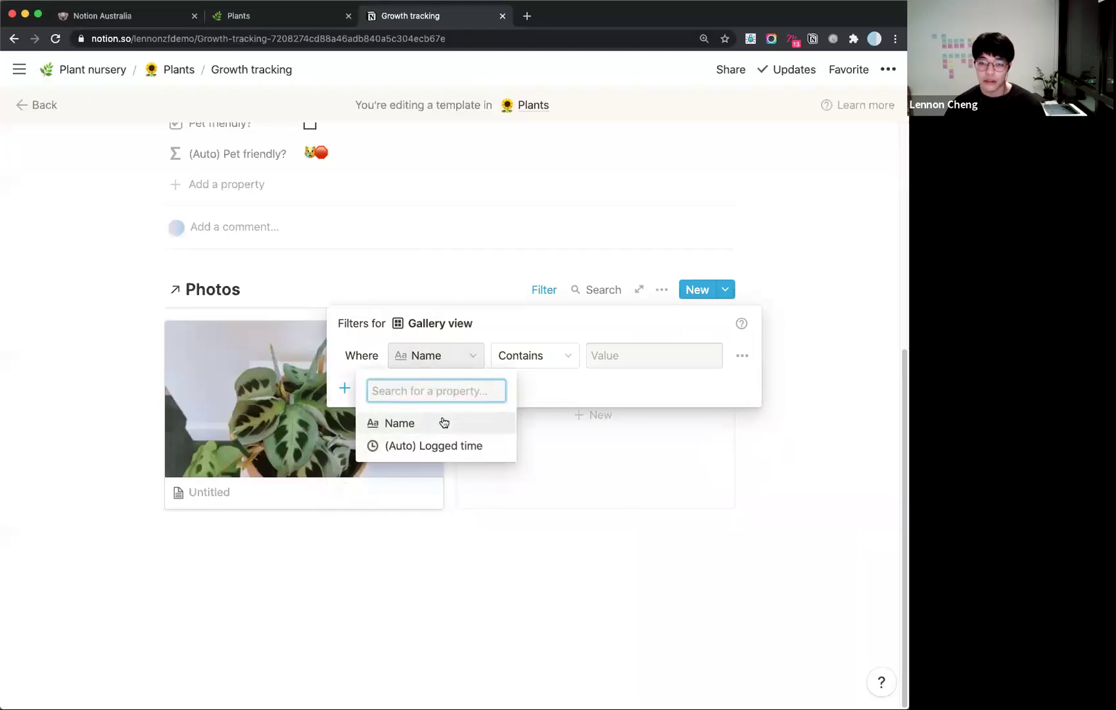
click(748, 242)
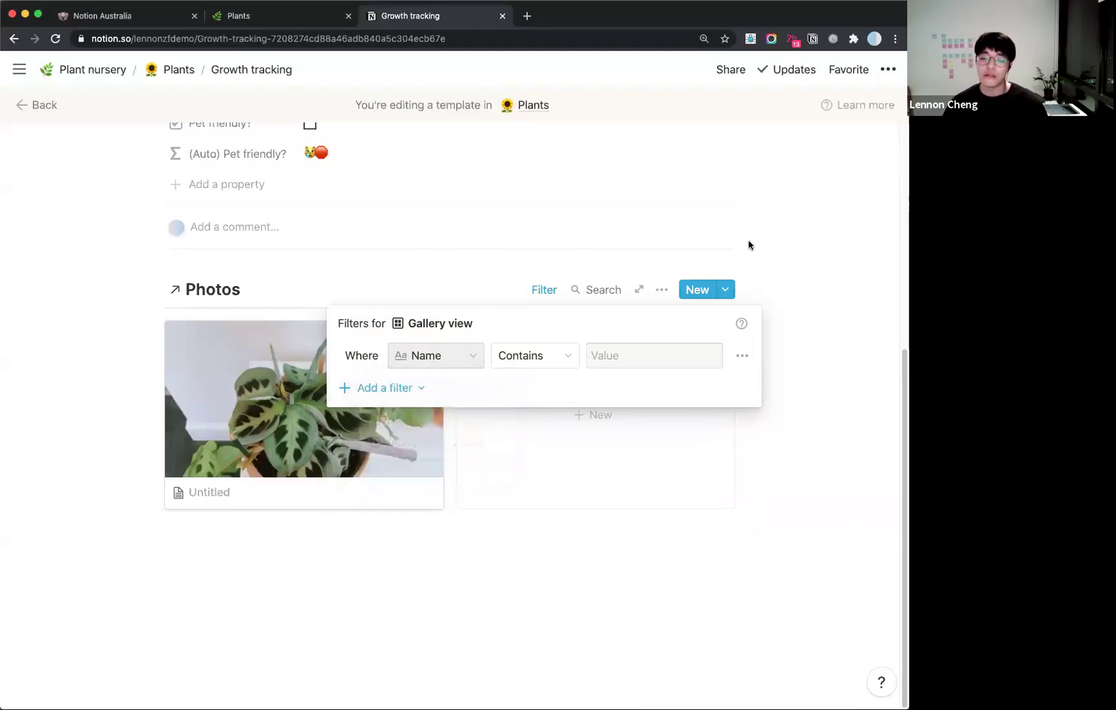
click(618, 468)
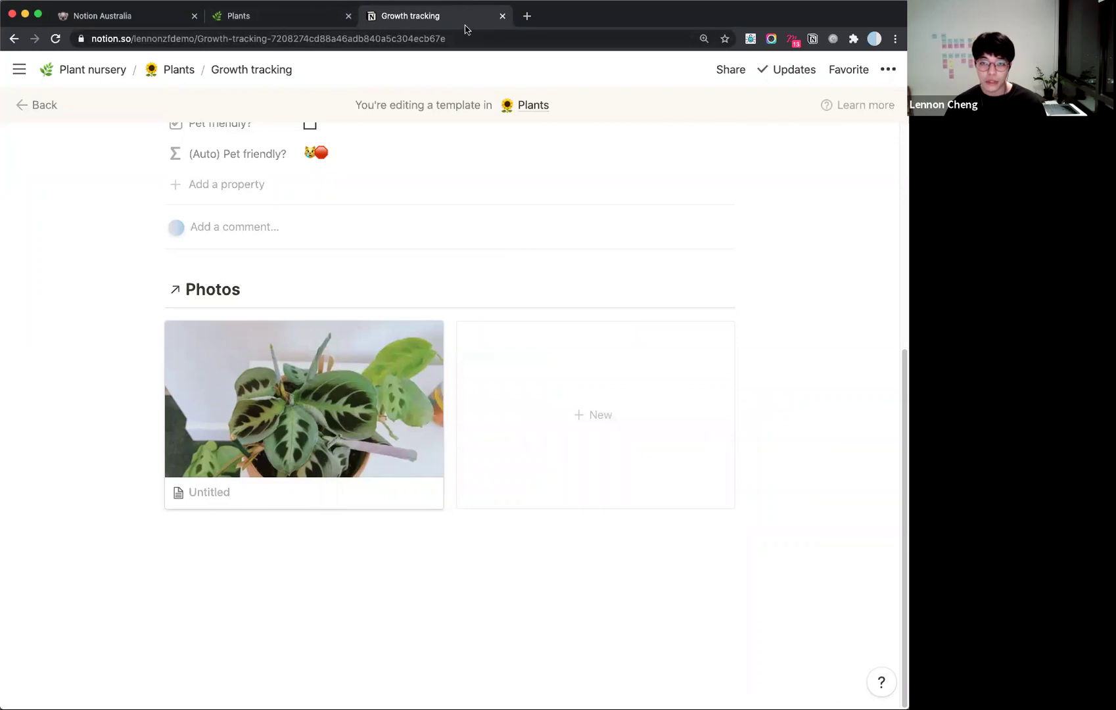
Open the Growth tracking template a second time in a new browser tab using its copied address.
click(249, 39)
click(527, 16)
key(super+v)
key(Return)
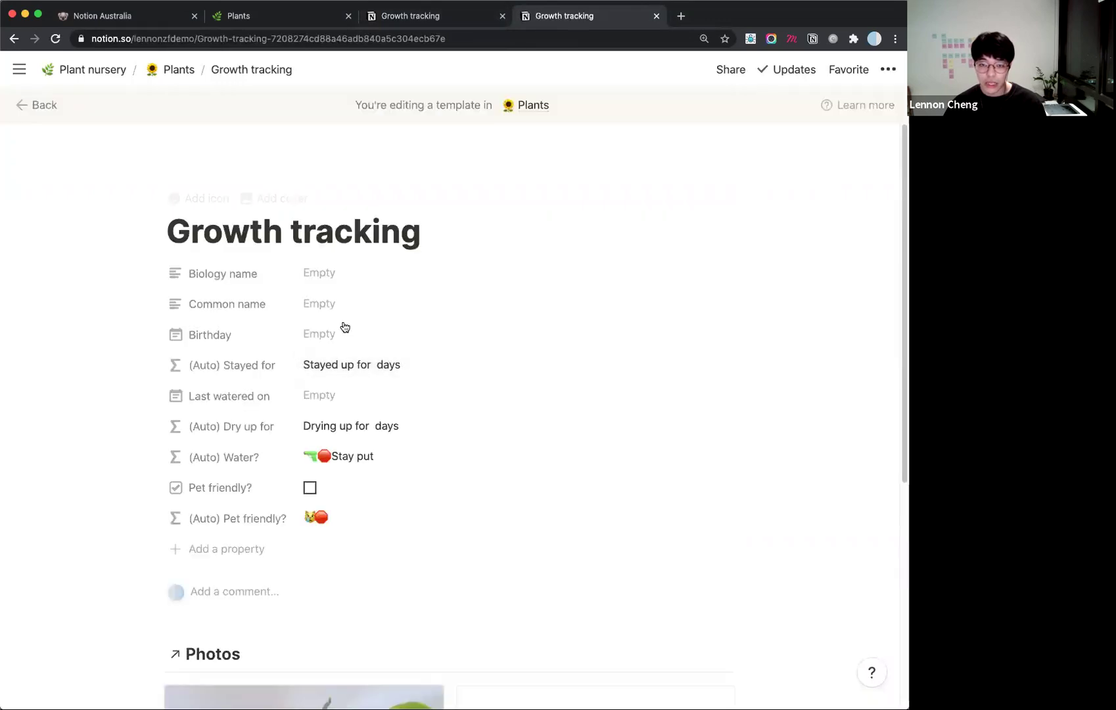
Add a relation property to the Growth tracking template that links to the Plants database and uses the same property without syncing.
scroll(344, 327, down, 1)
click(209, 529)
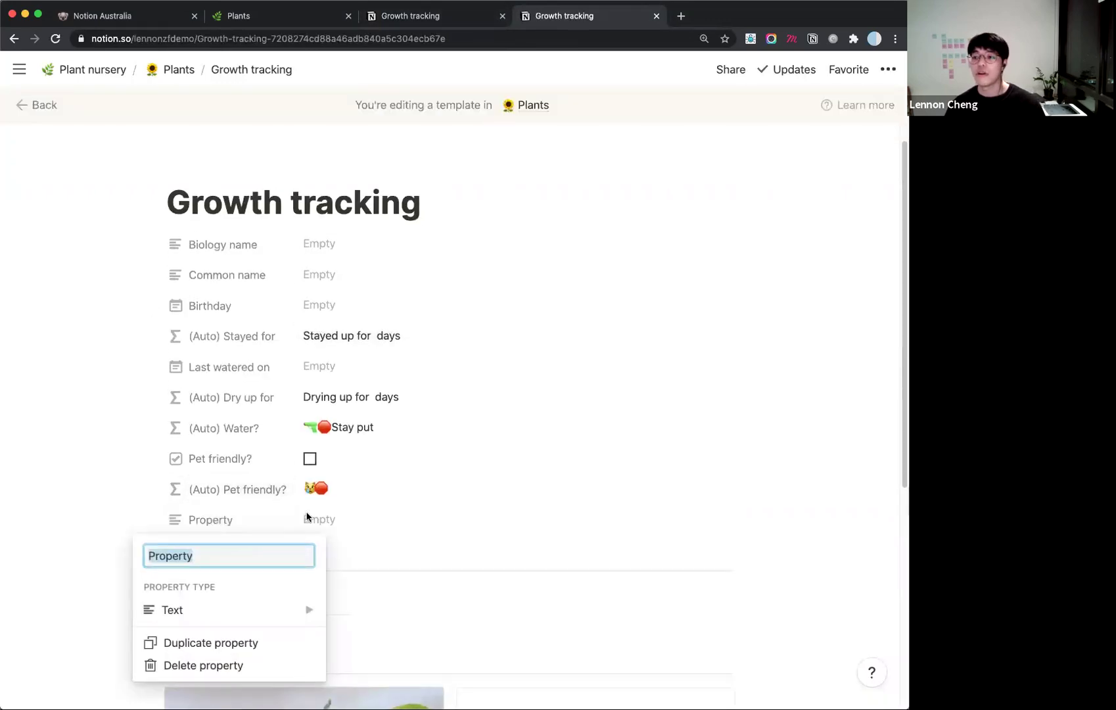
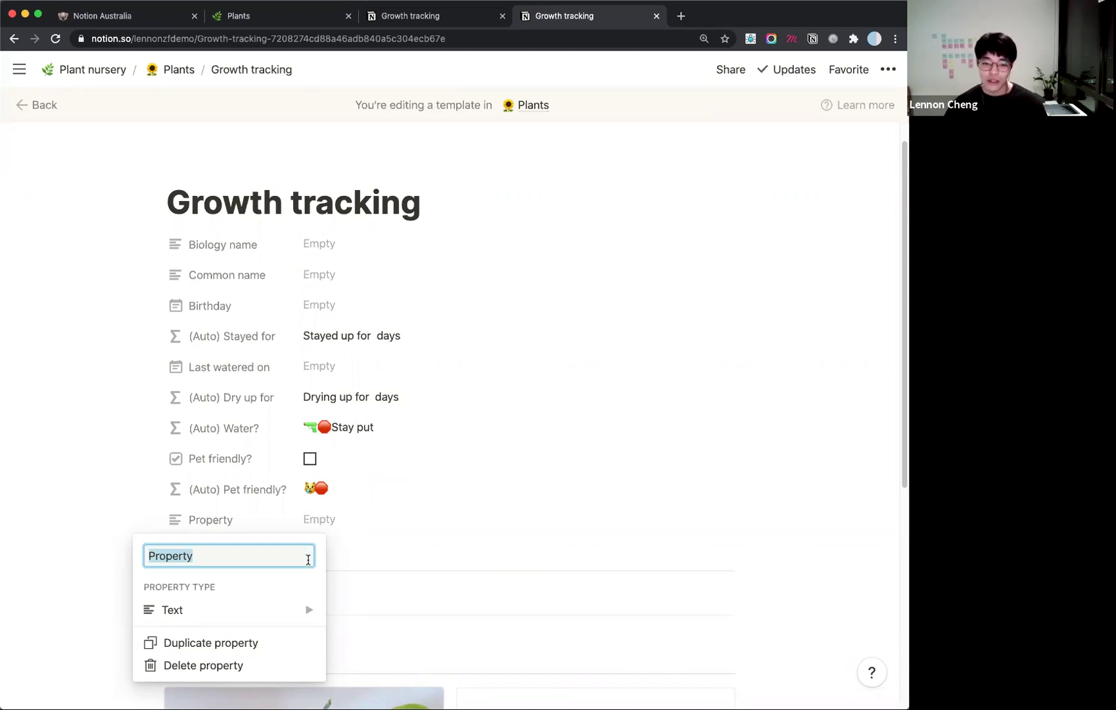
mouse_move(276, 618)
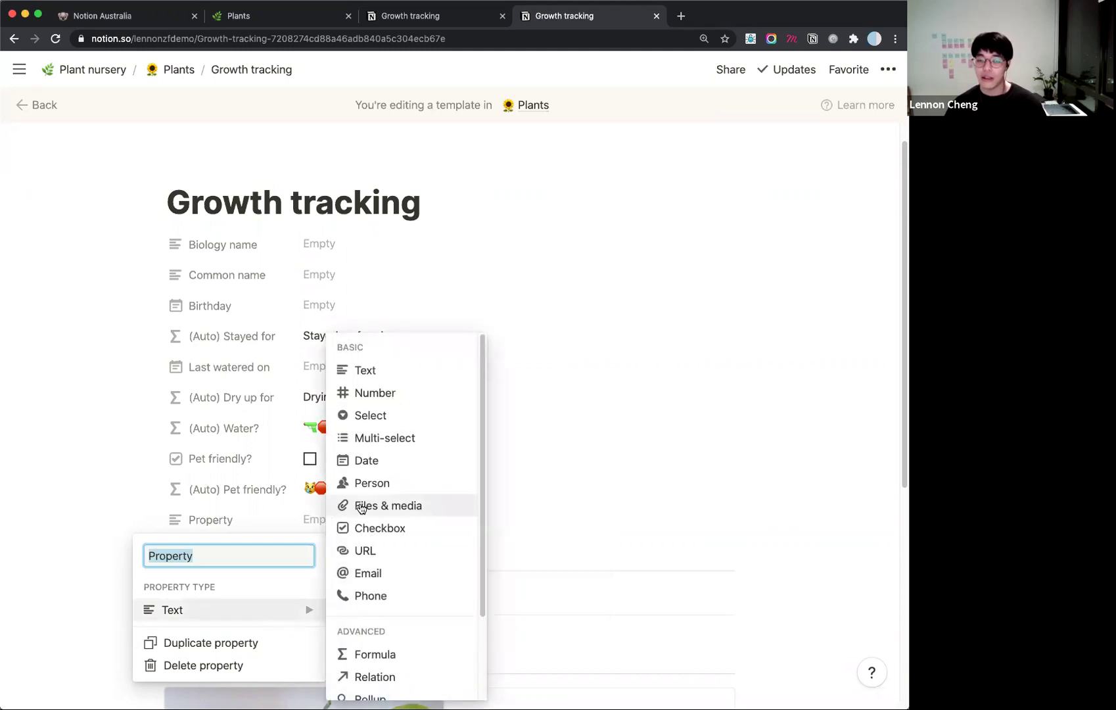
scroll(407, 591, down, 3)
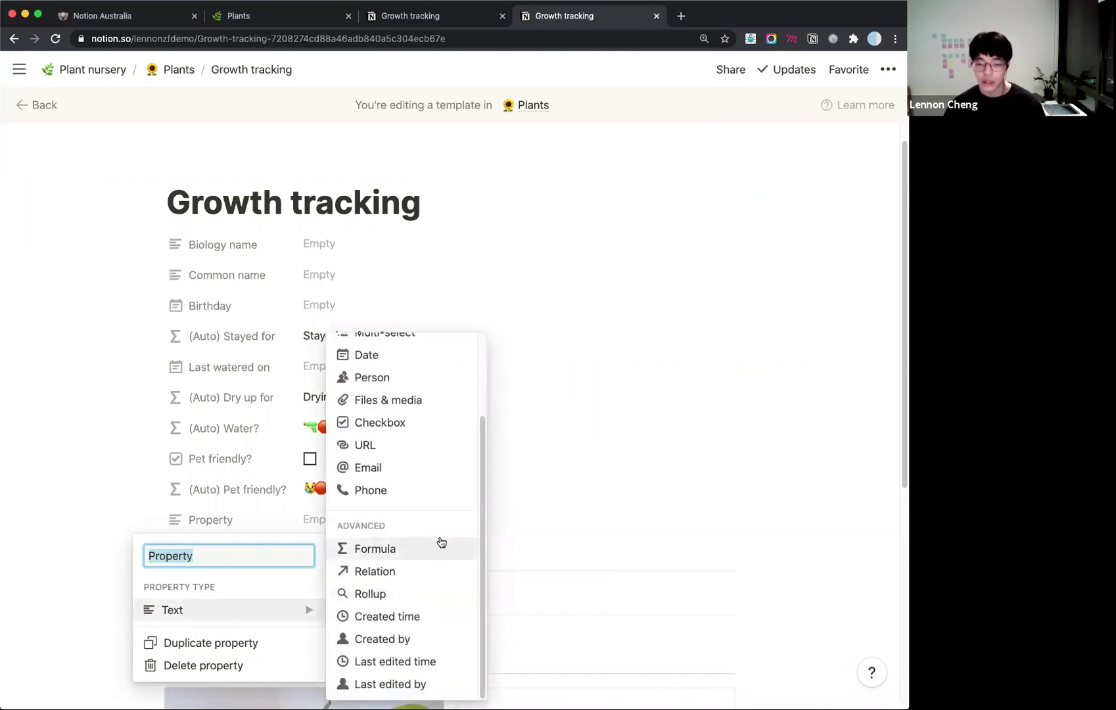
click(411, 570)
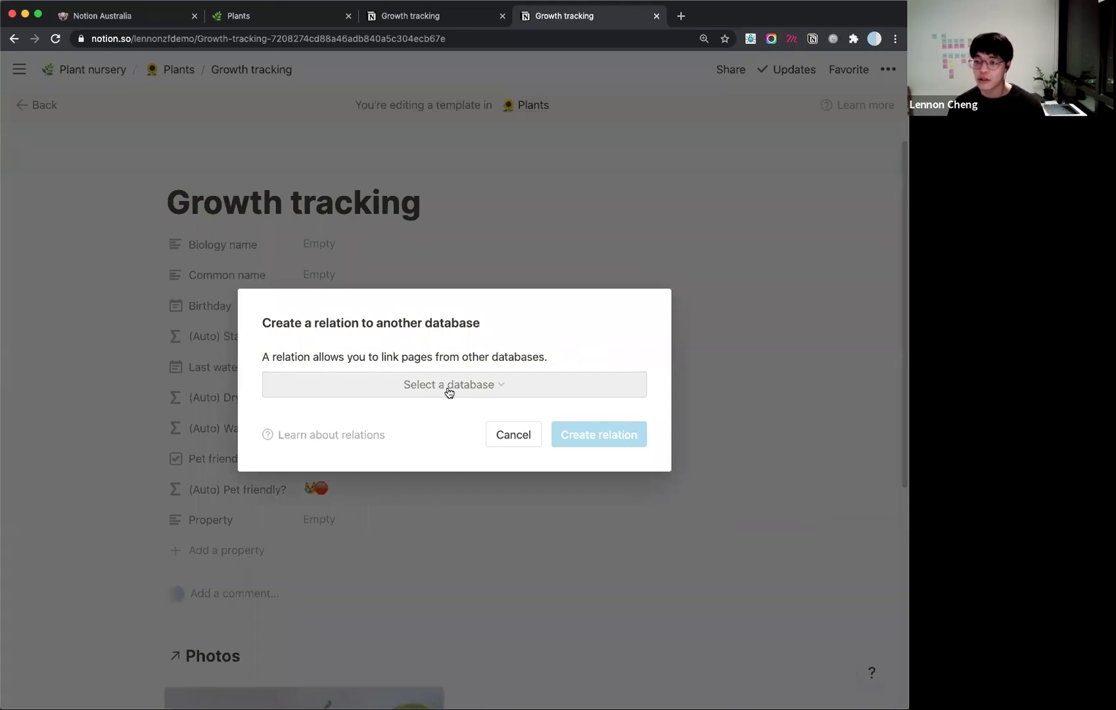
click(449, 392)
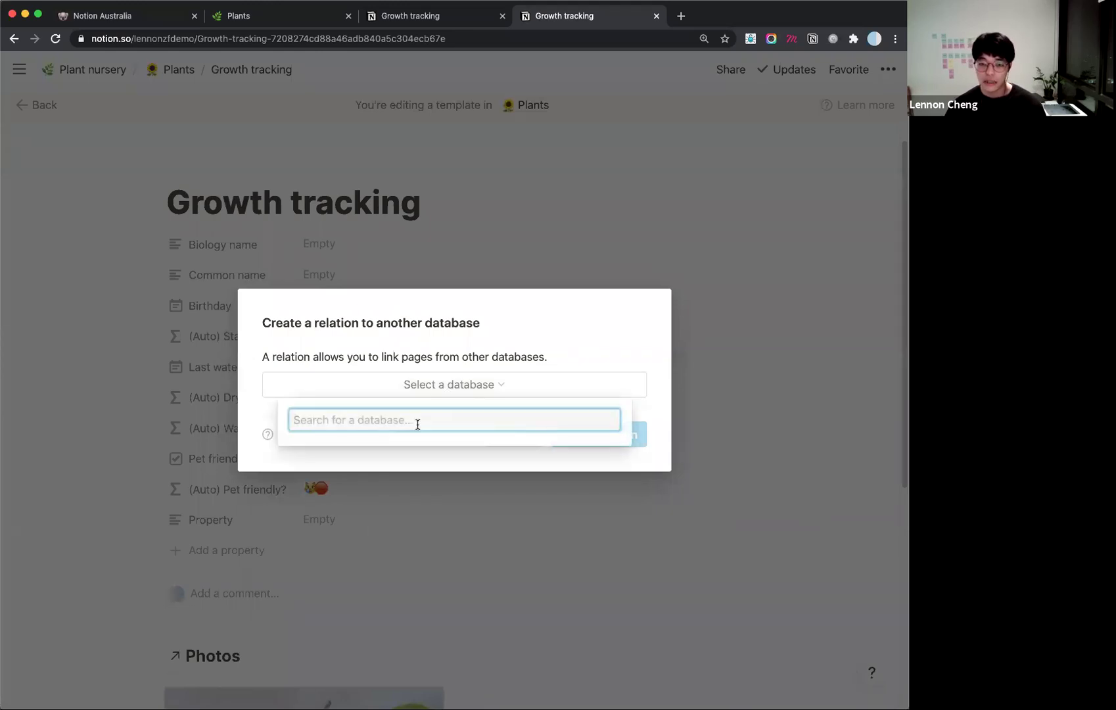
text(plan)
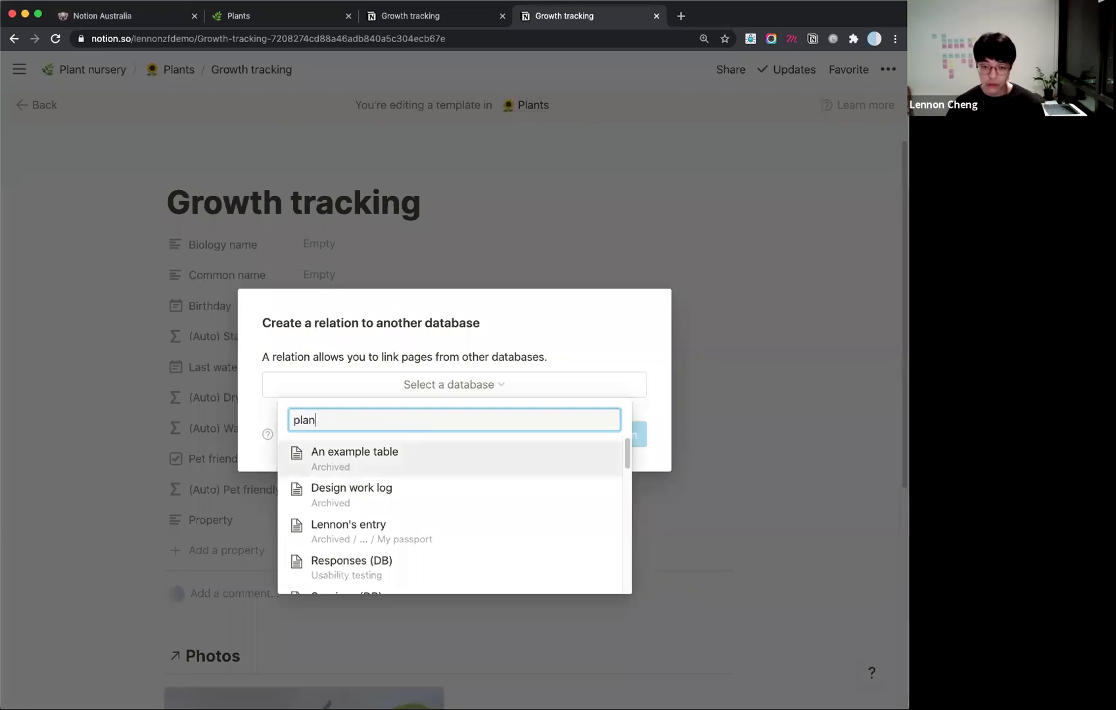
text(t)
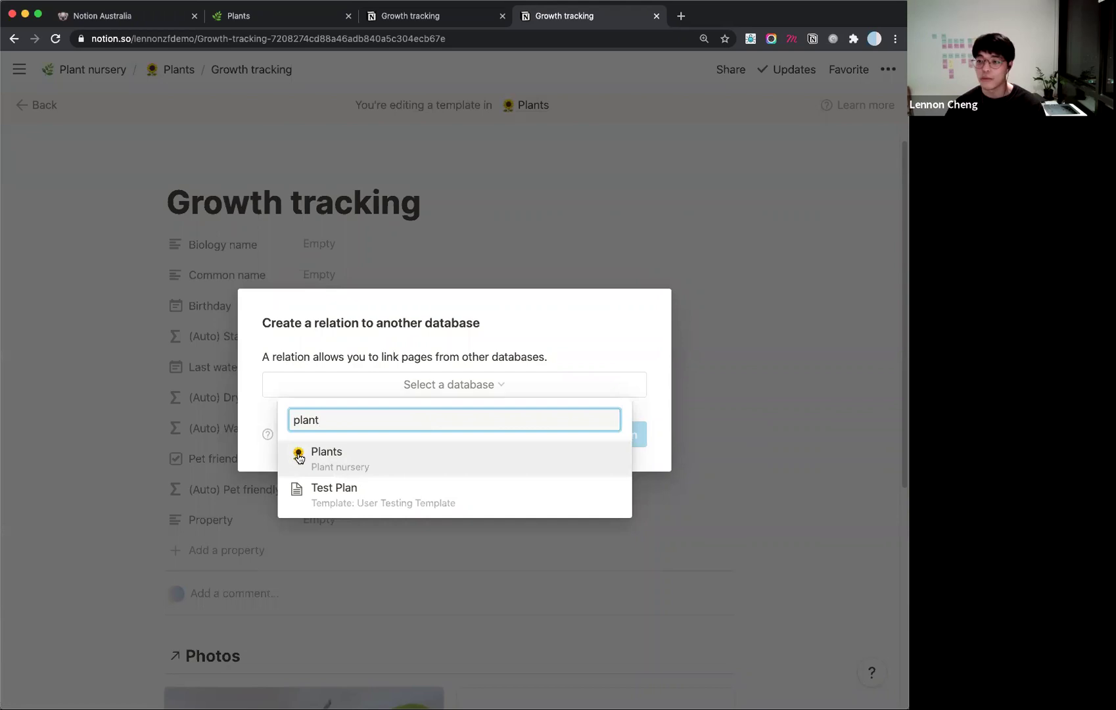
click(333, 467)
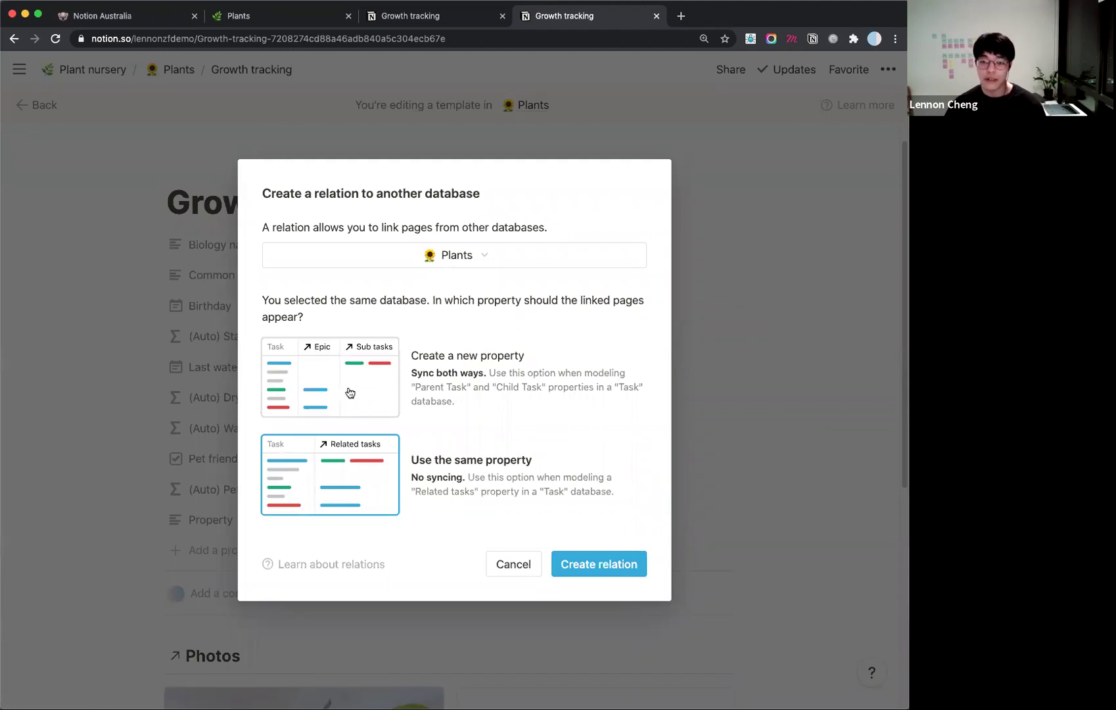
click(572, 564)
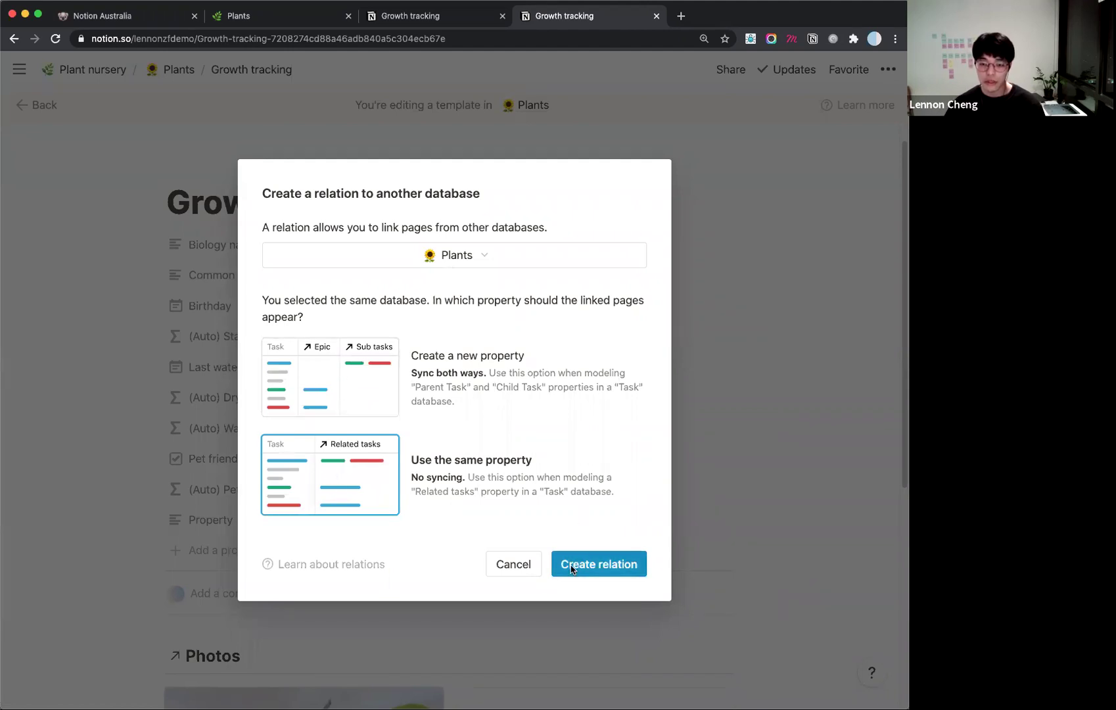
scroll(527, 320, down, 3)
scroll(526, 325, up, 10)
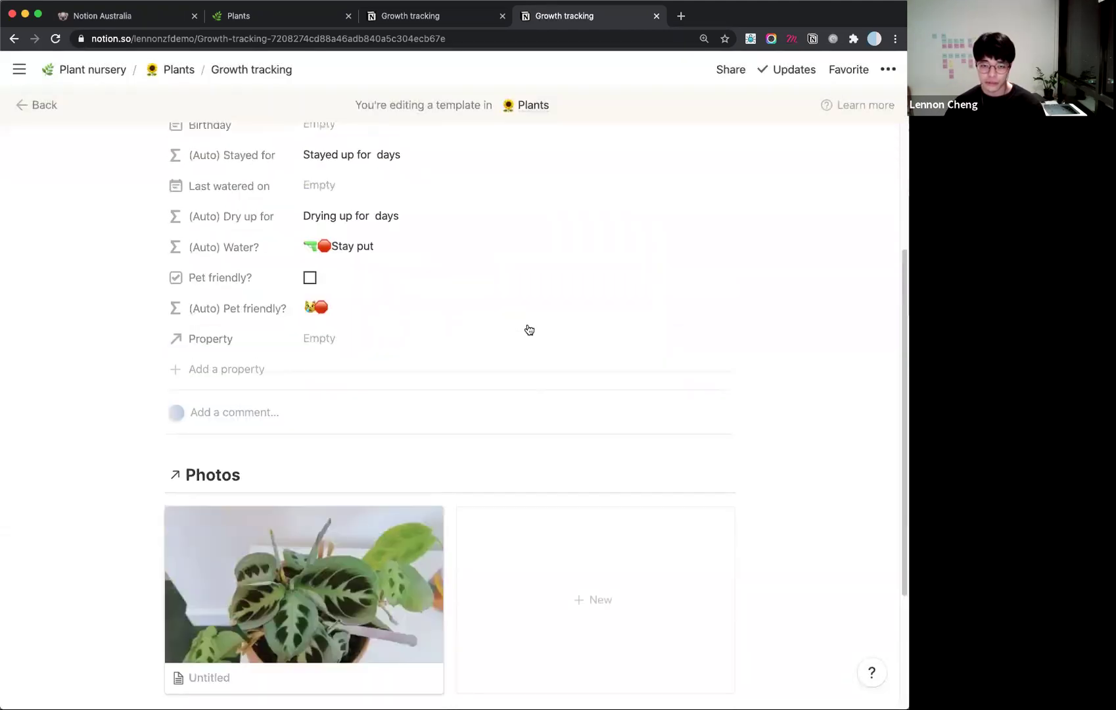
Rename the new relation property to Photos and check which pages it can link.
click(240, 484)
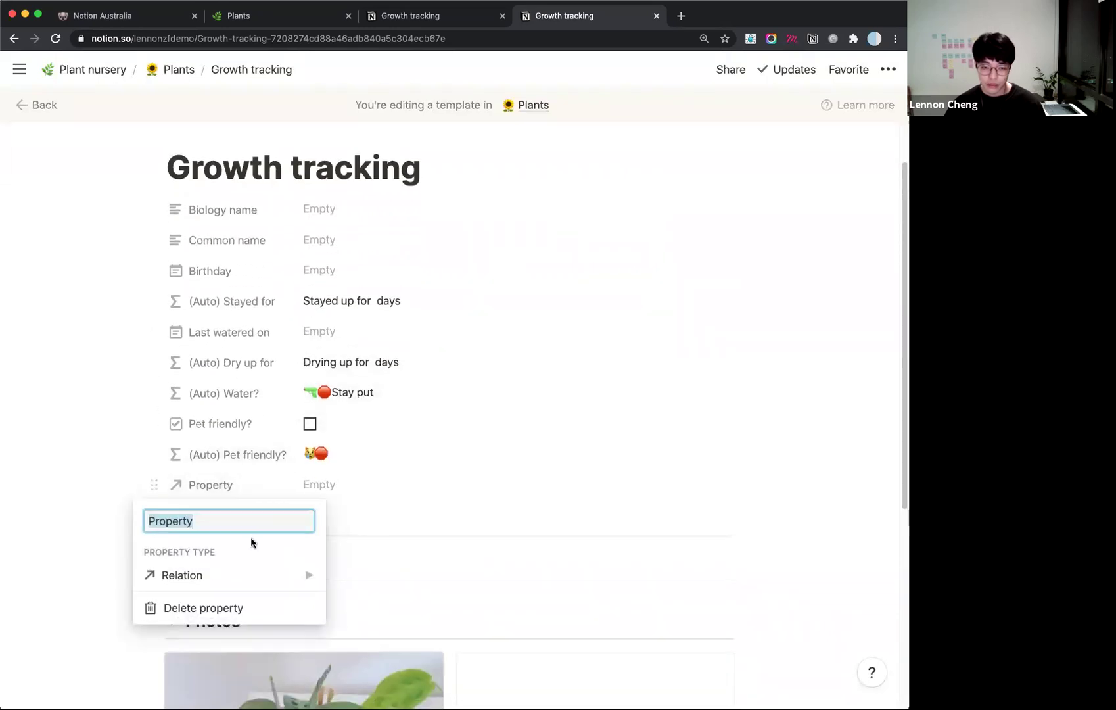
text(Photo)
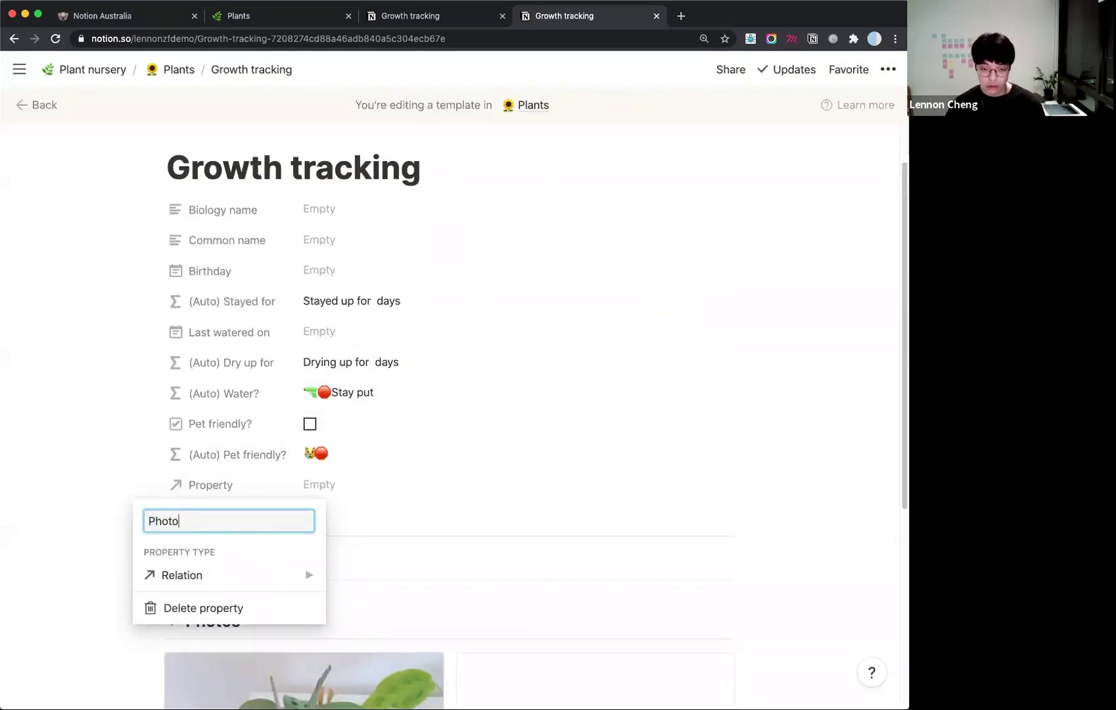
text(s)
key(Return)
scroll(578, 461, down, 1)
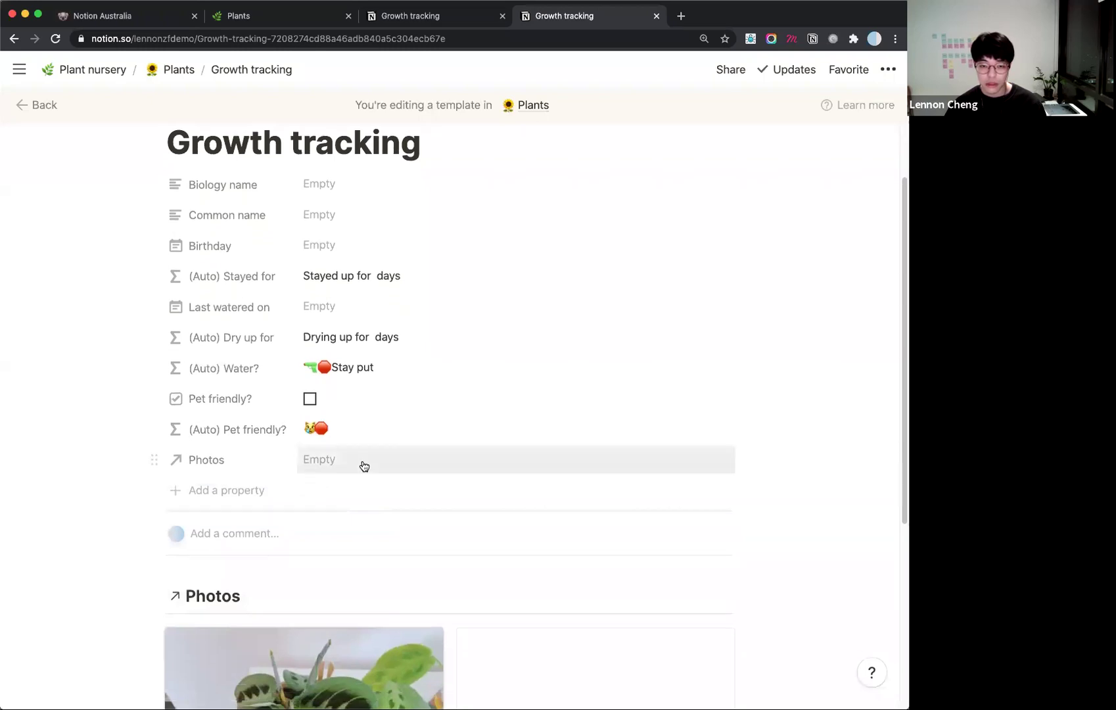
click(363, 466)
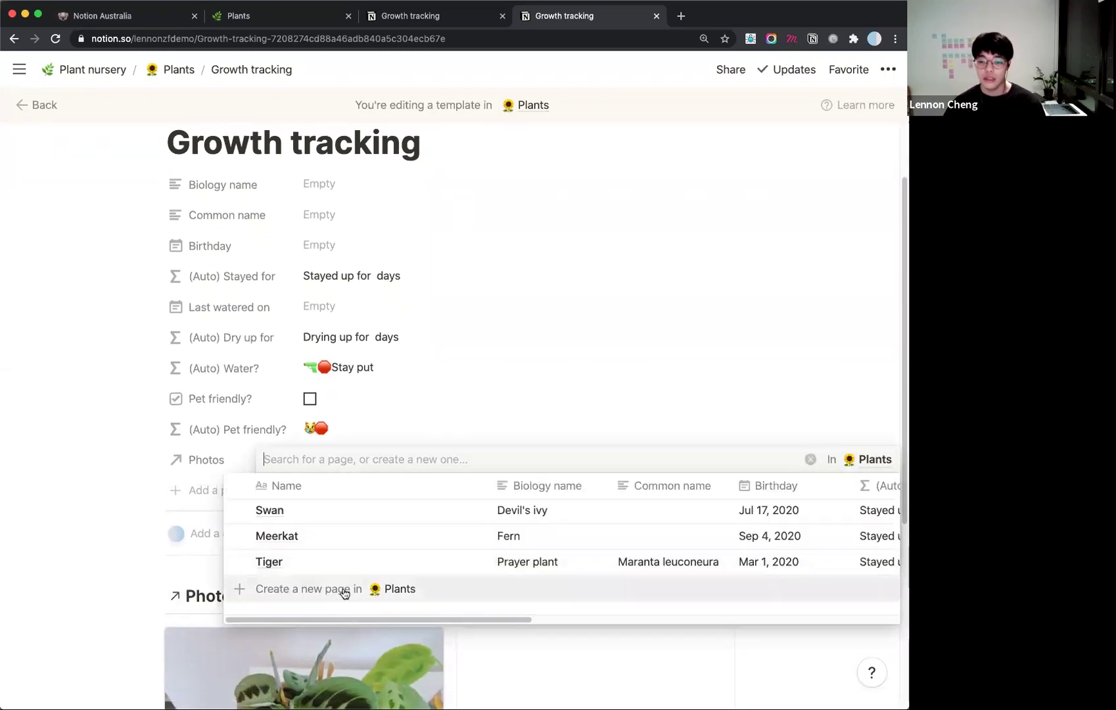
key(Escape)
click(229, 464)
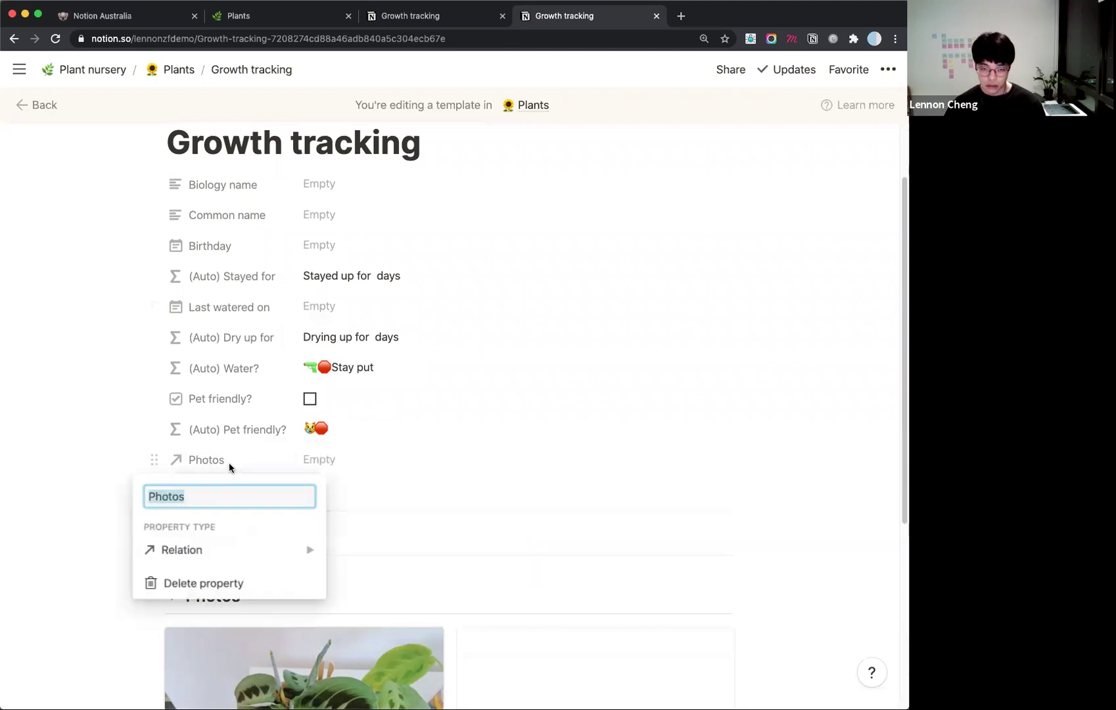
mouse_move(260, 555)
scroll(394, 612, down, 3)
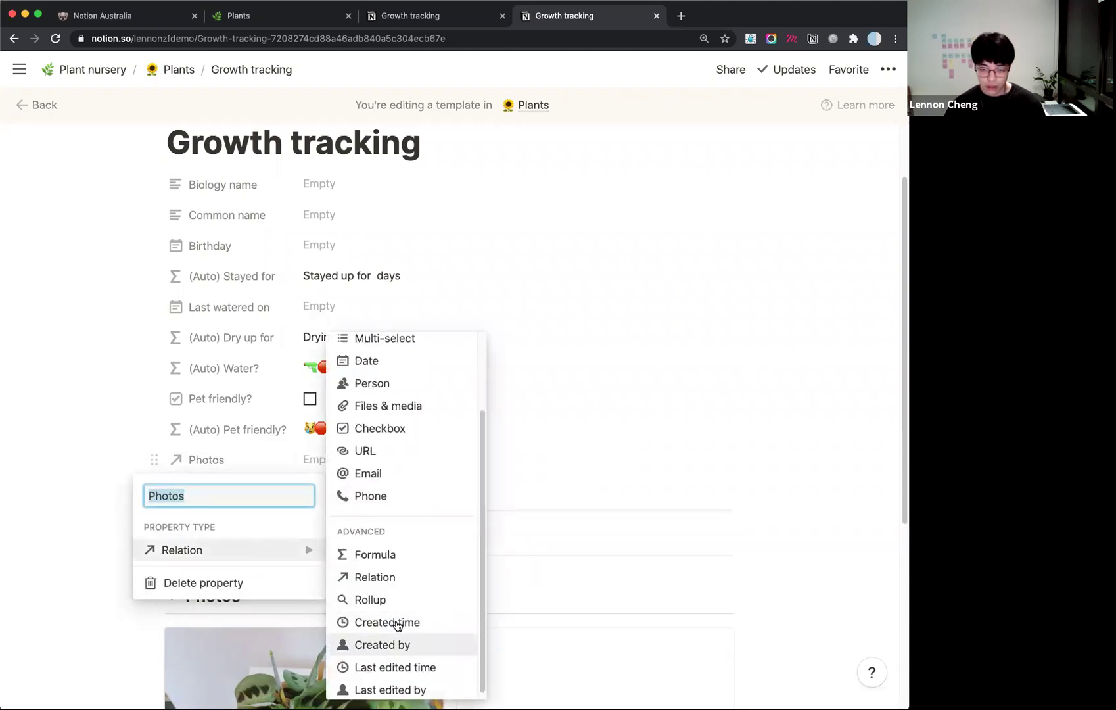
click(379, 578)
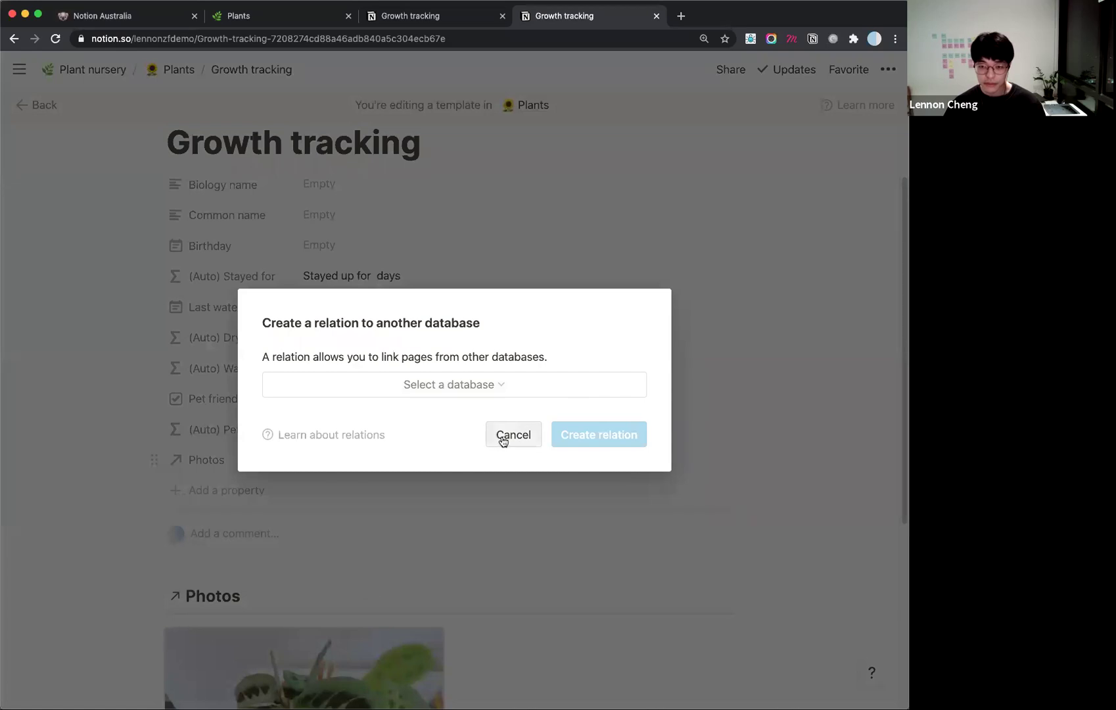
click(511, 435)
Delete the Photos relation property that points to the Plants database.
click(157, 465)
click(214, 608)
click(499, 404)
Add a new relation property to the Growth tracking template that links to the Photos database in Plant nursery.
click(236, 459)
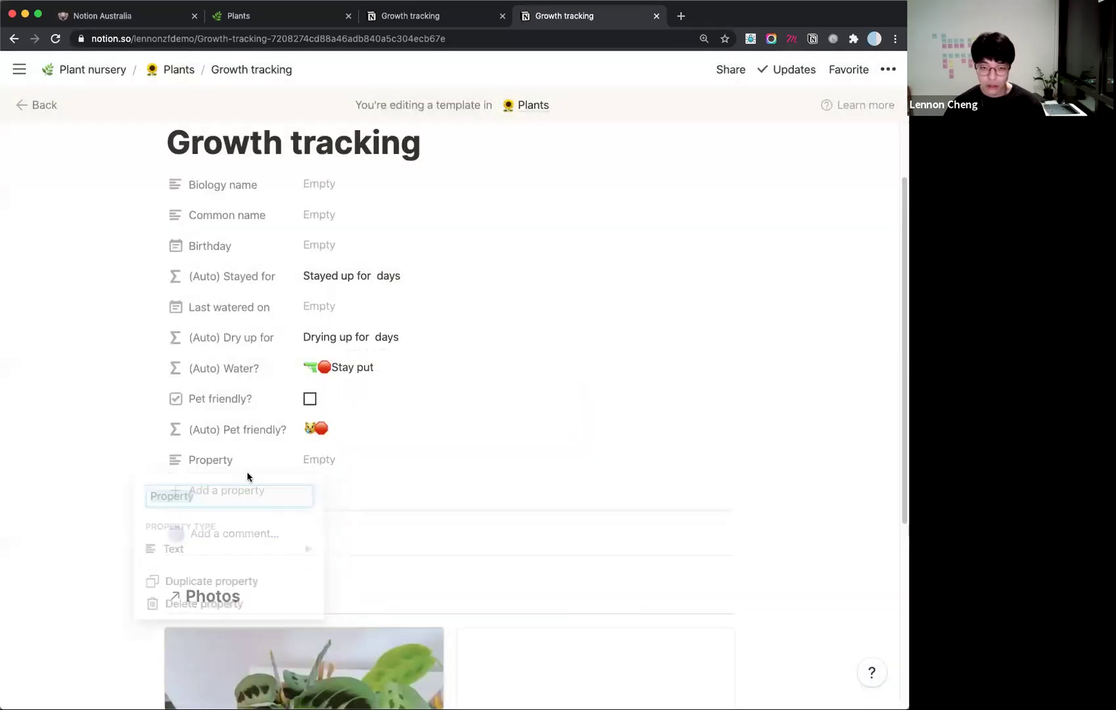
click(261, 553)
scroll(395, 631, down, 2)
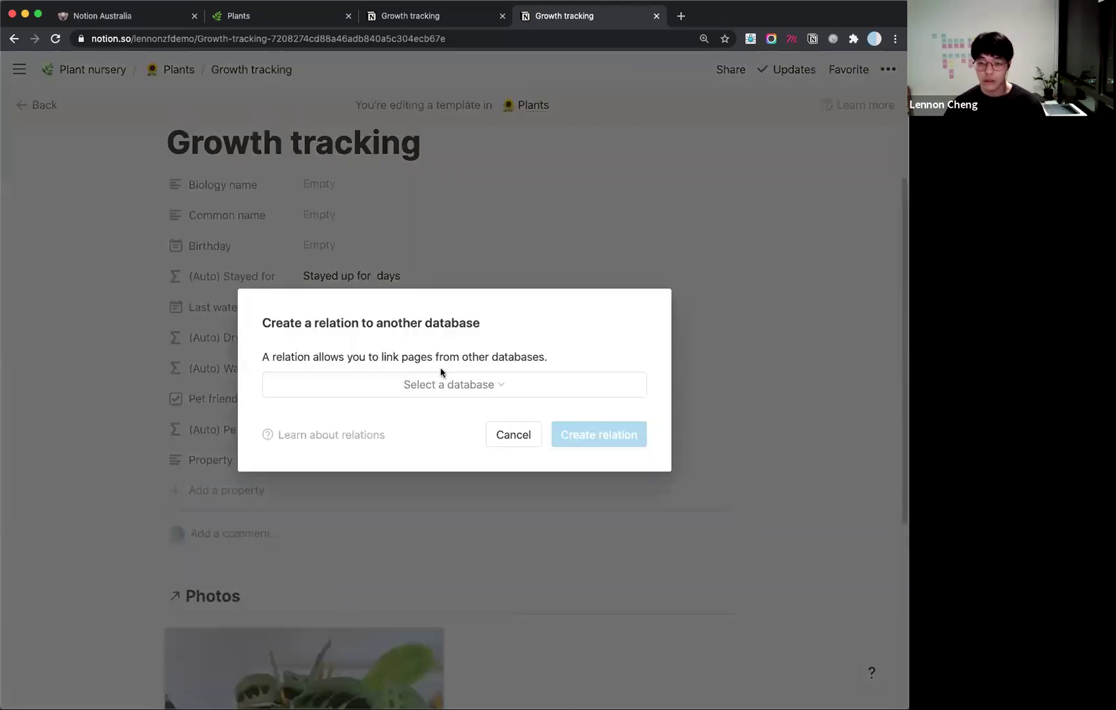
click(440, 385)
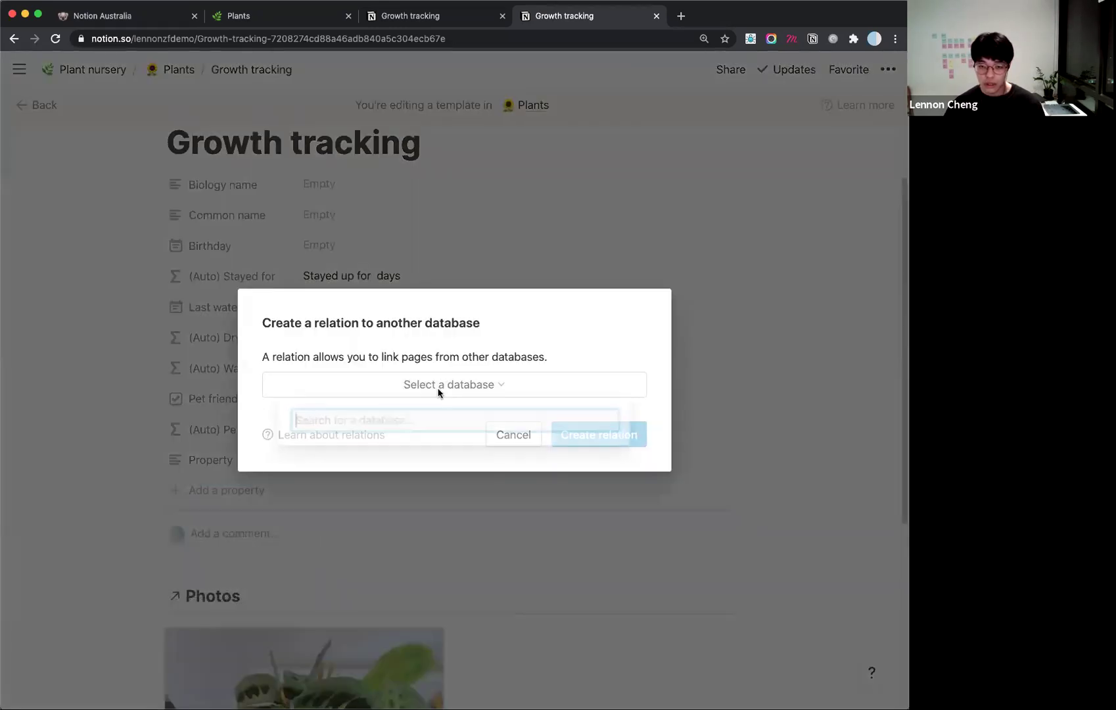
text(Photo)
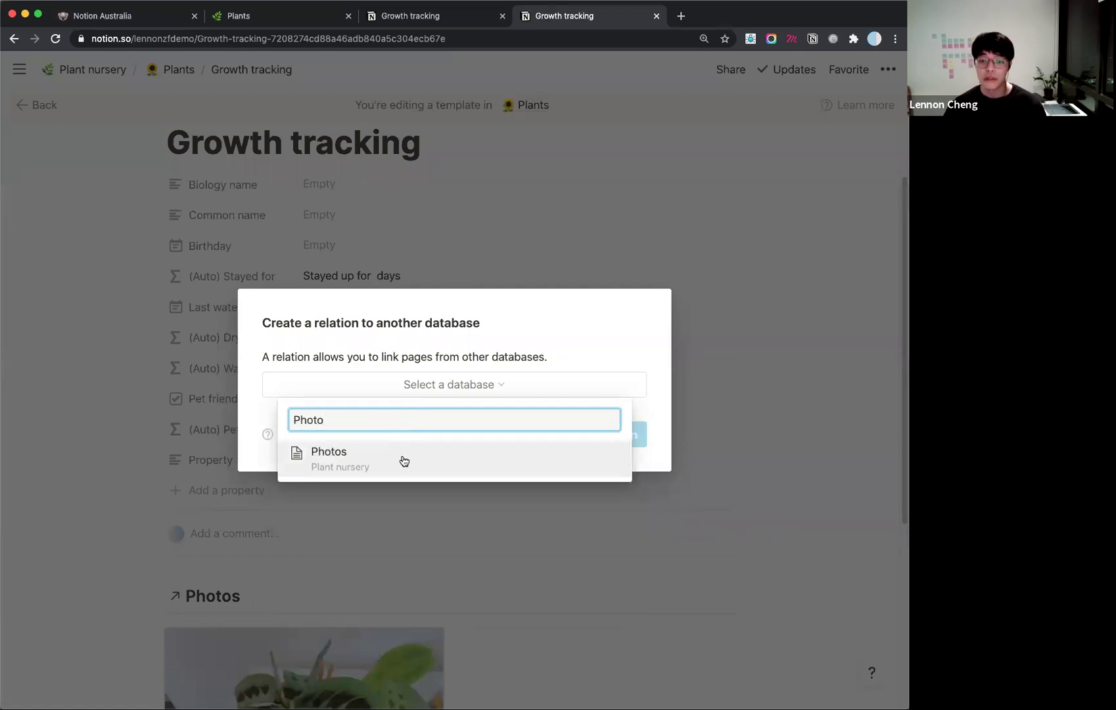
click(404, 461)
click(606, 436)
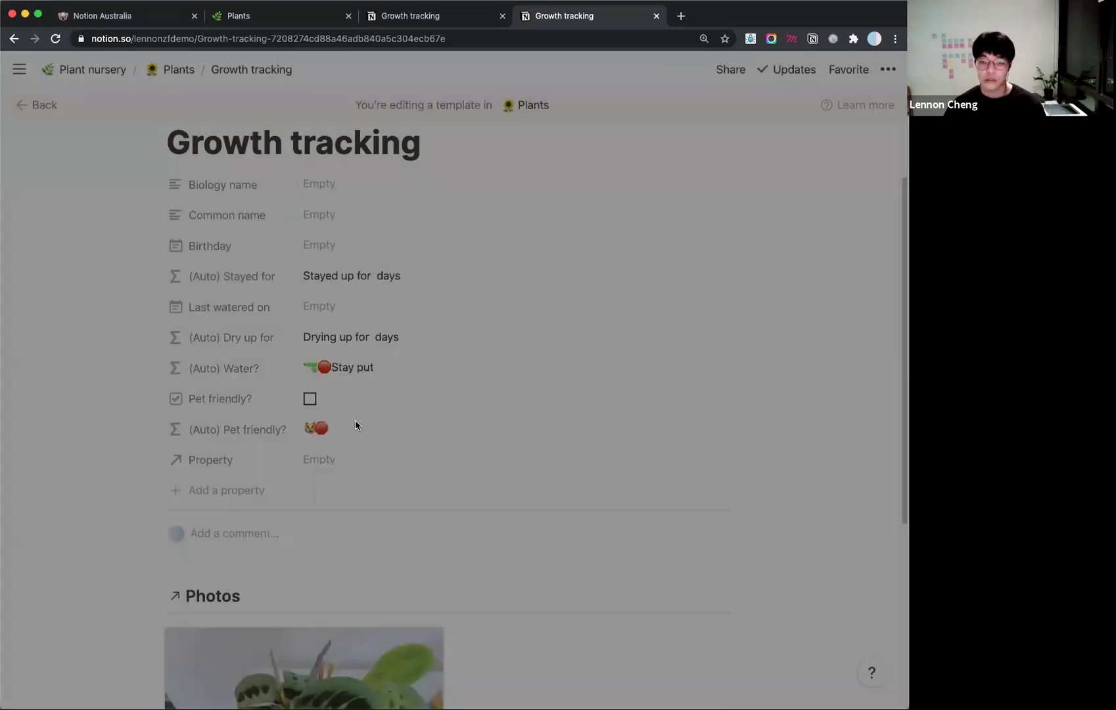
Rename the new relation property to Photos.
click(247, 467)
text(Pht)
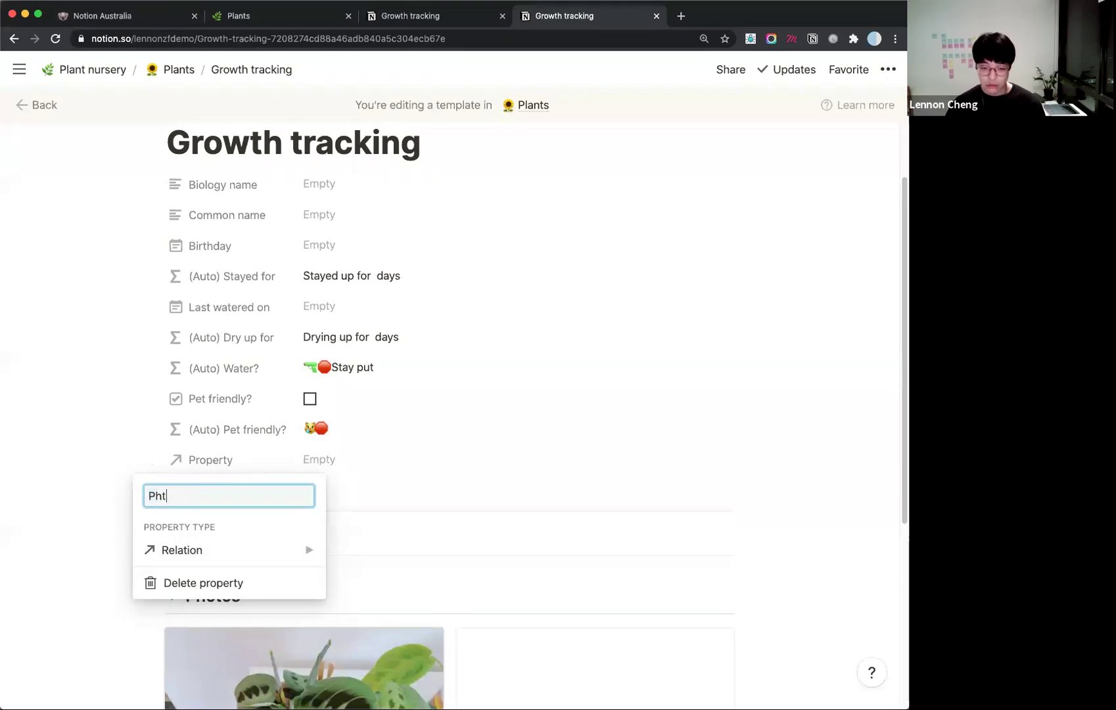
key(BackSpace)
key(BackSpace)
key(BackSpace)
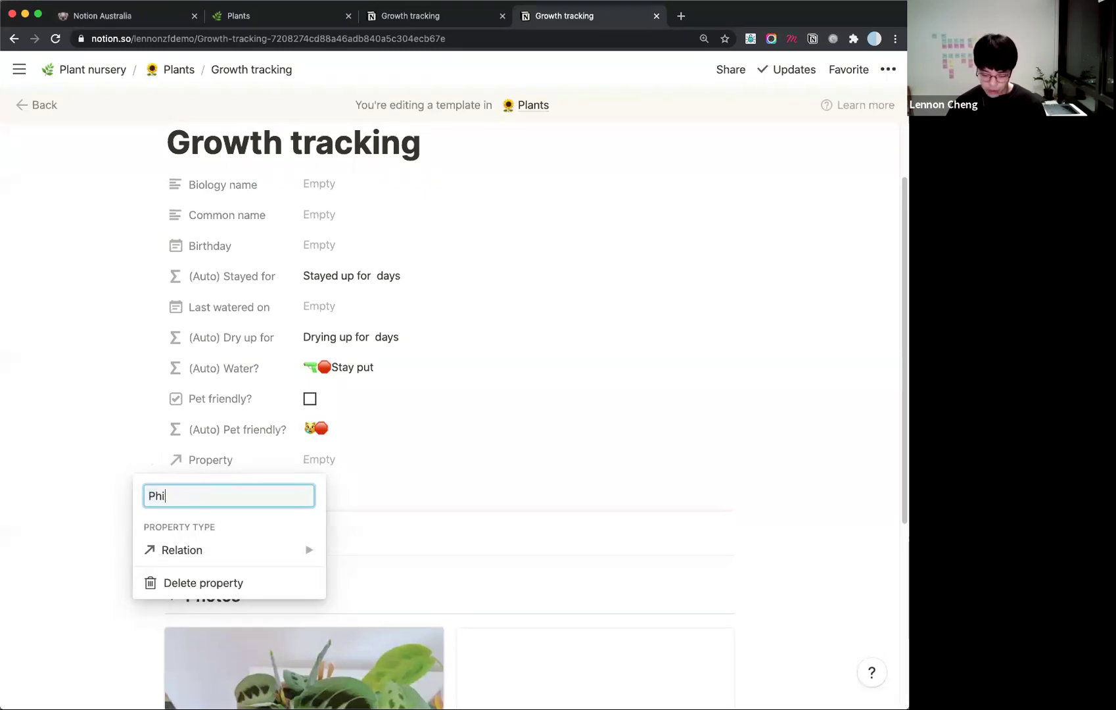
key(Return)
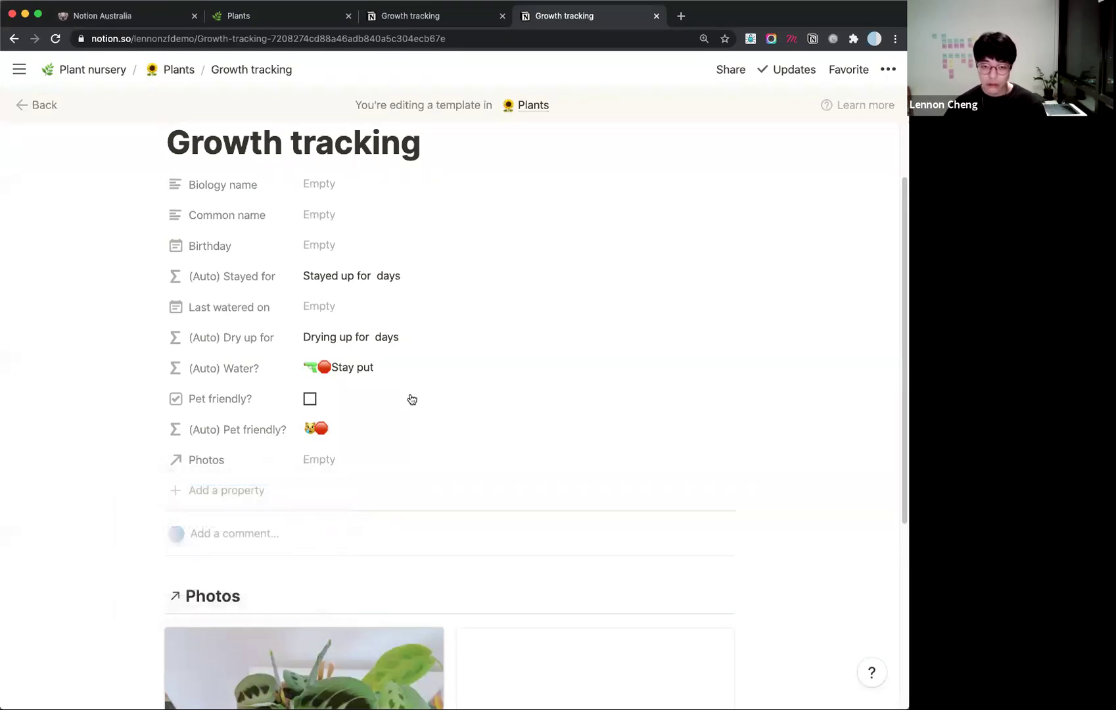
Check which pages the Photos relation can link and compare them with the entries in the linked Photos gallery.
click(318, 463)
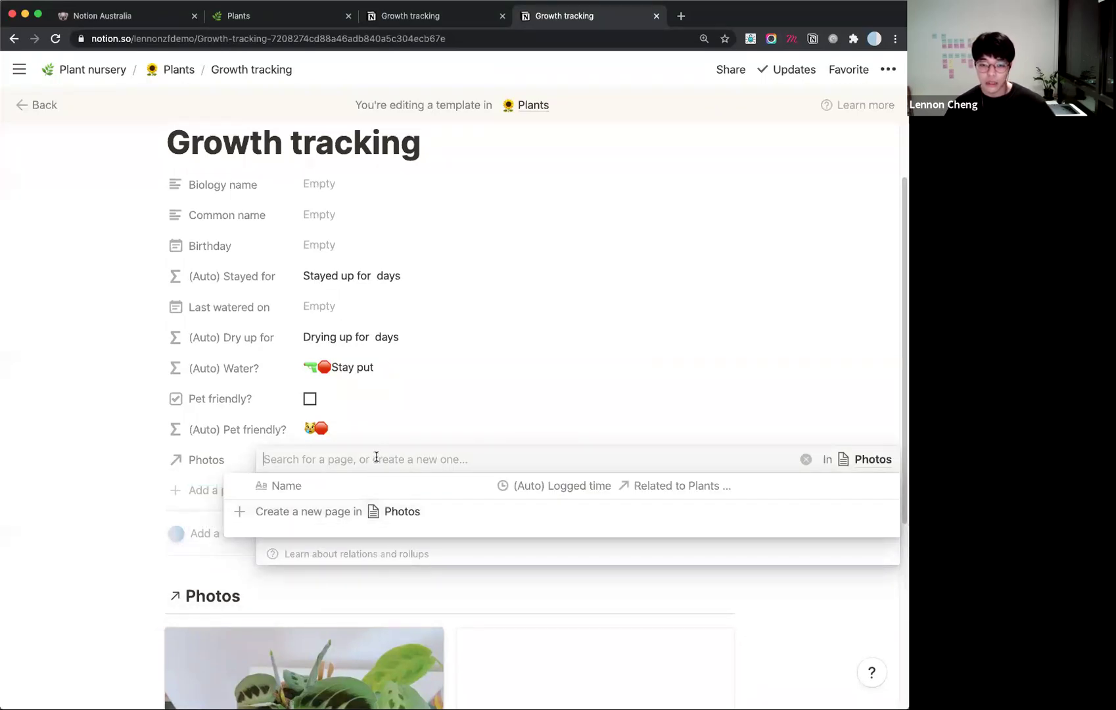
click(488, 384)
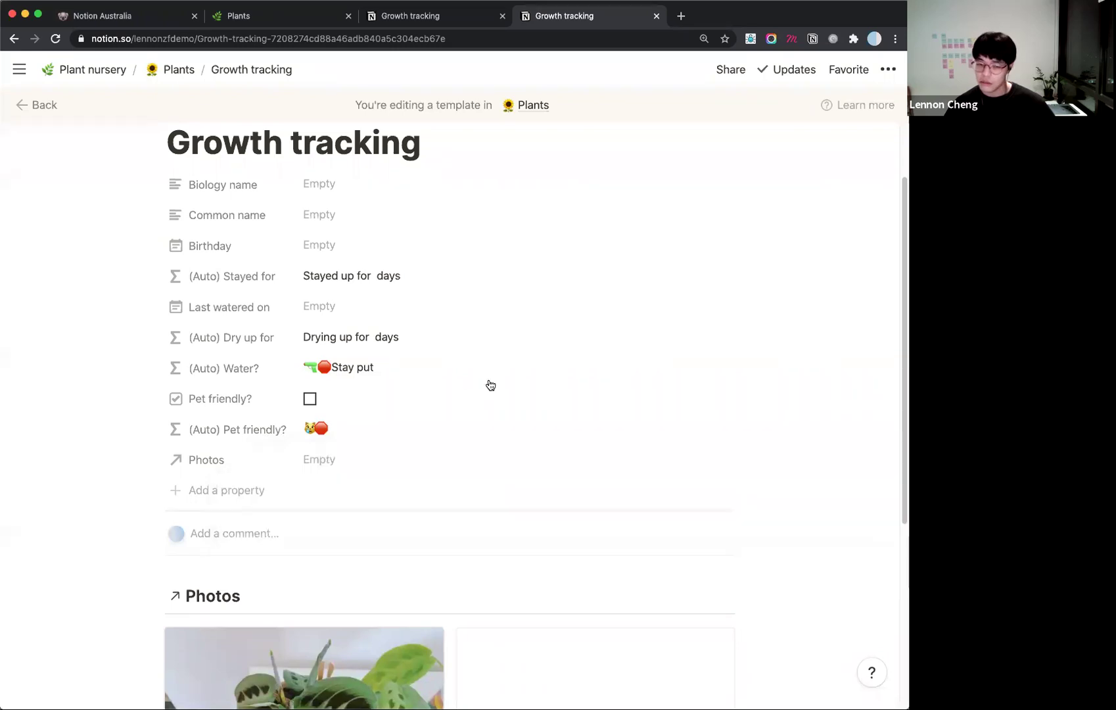
scroll(319, 511, down, 2)
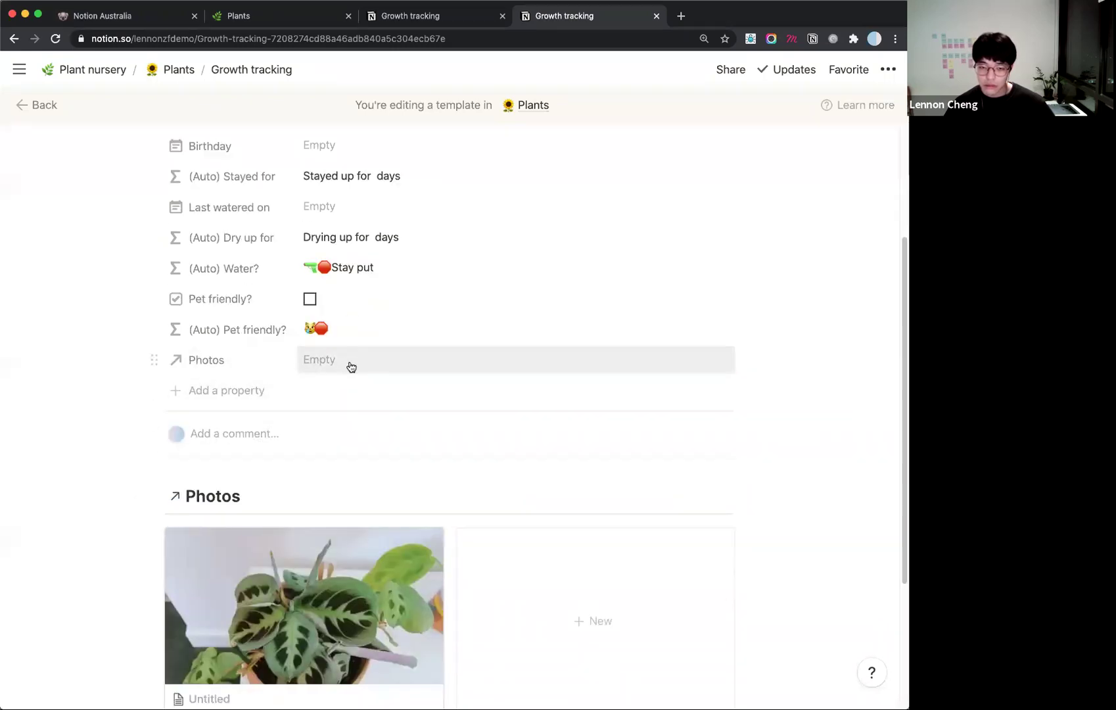
scroll(349, 366, down, 3)
scroll(344, 294, up, 1)
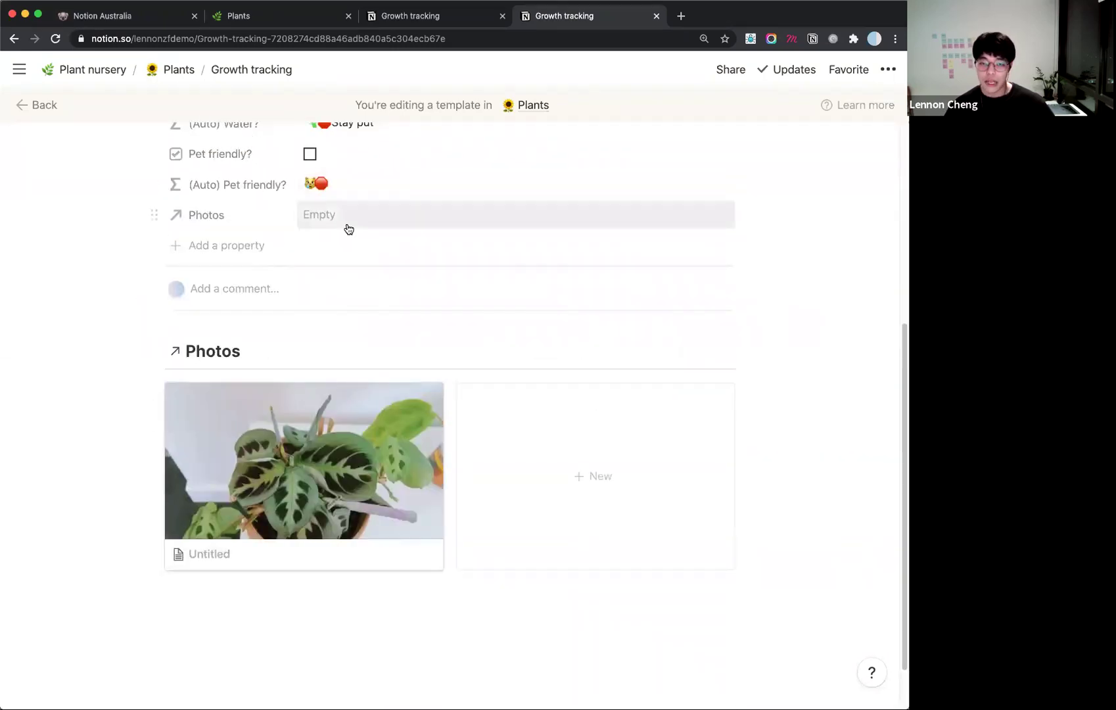
click(351, 222)
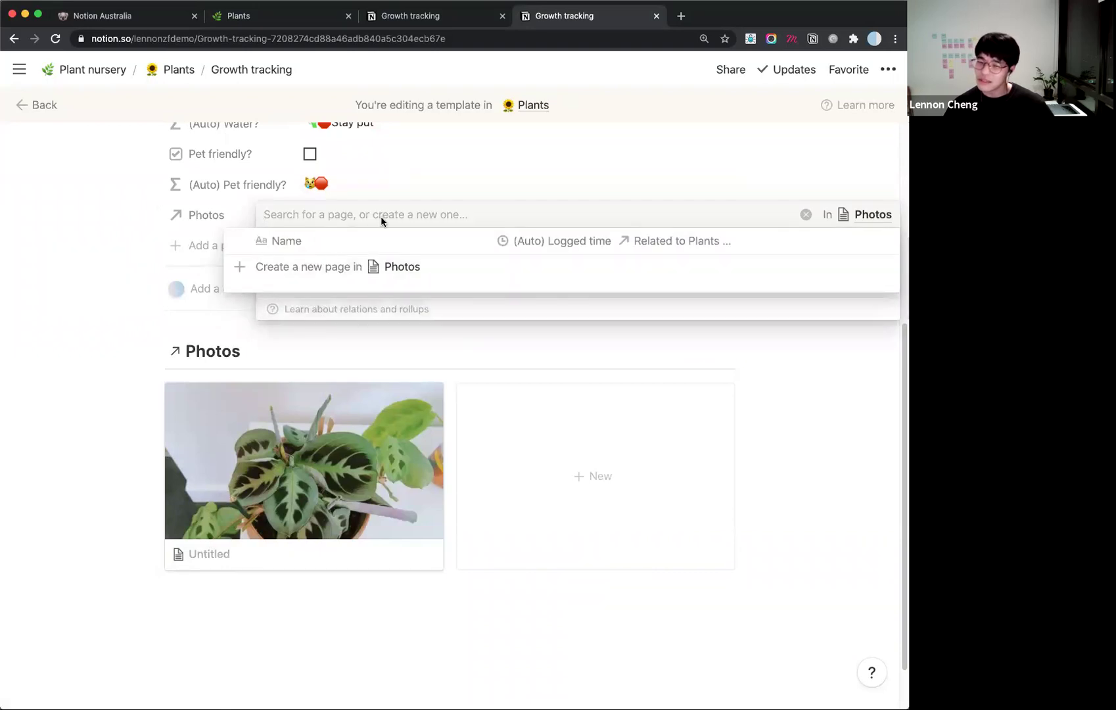
click(344, 369)
scroll(590, 467, up, 2)
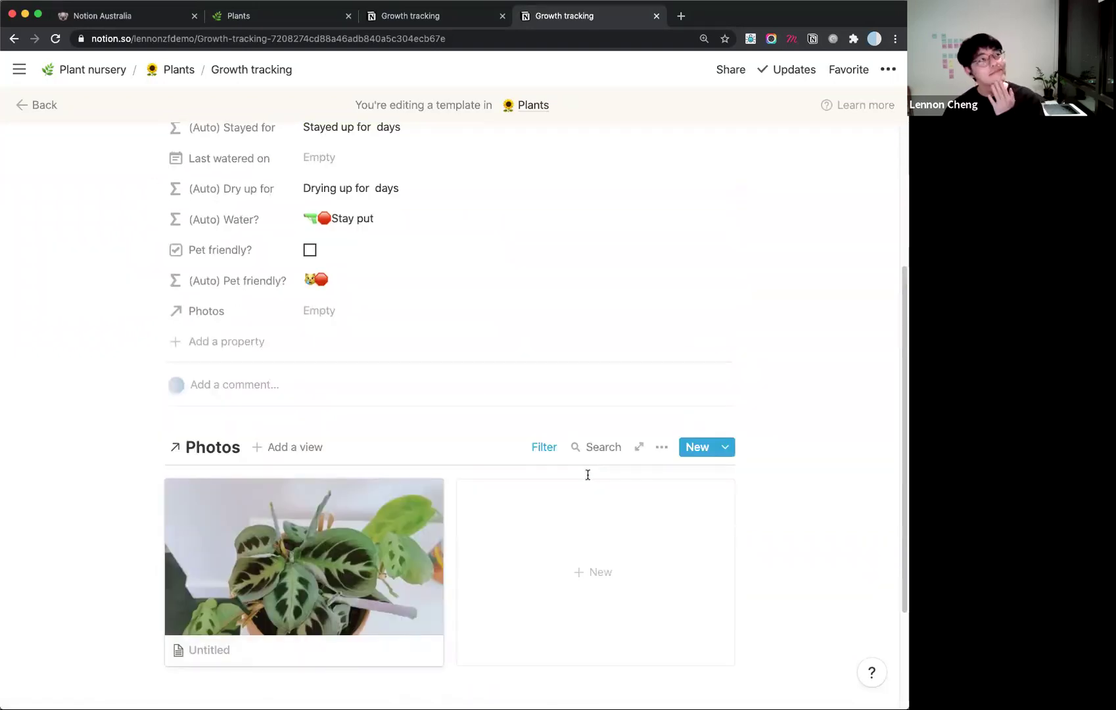
scroll(281, 312, down, 1)
scroll(334, 341, up, 2)
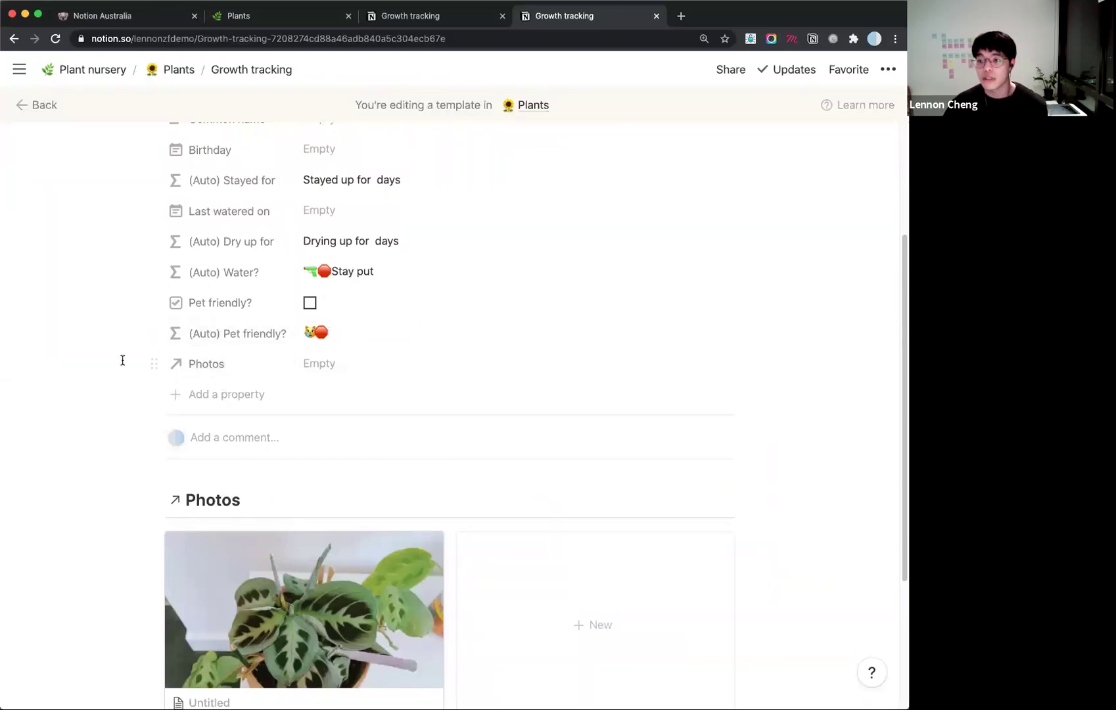
Close the Photos relation's page picker and open the Untitled photo entry from the gallery.
click(365, 366)
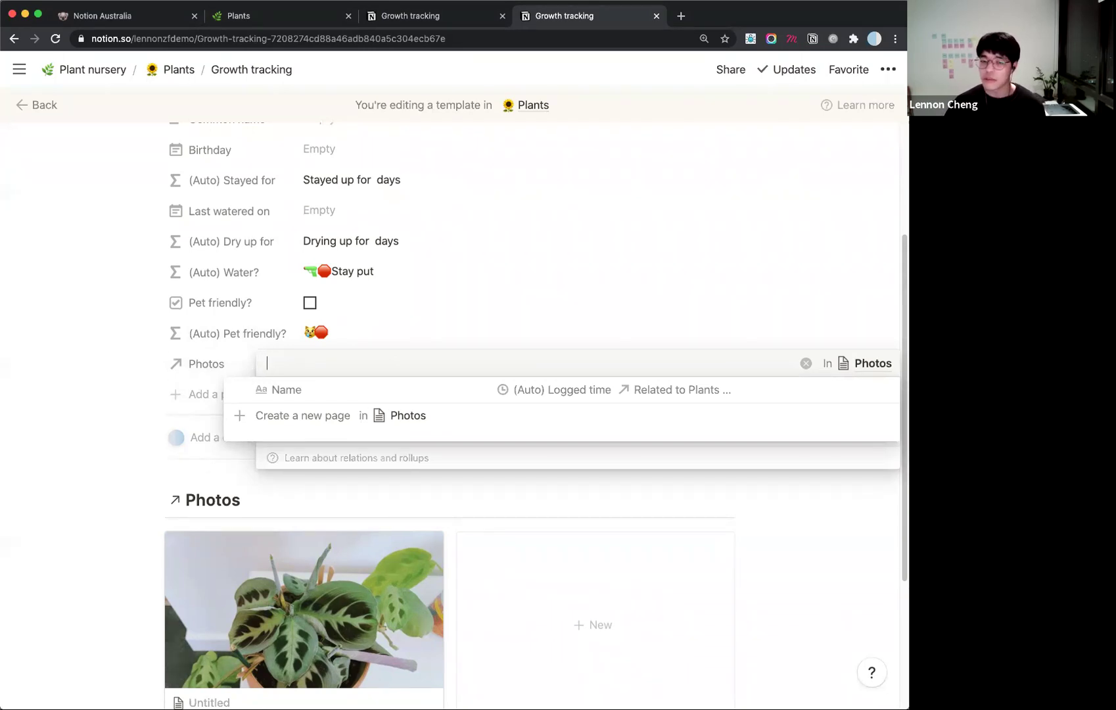
key(BackSpace)
click(308, 347)
click(359, 552)
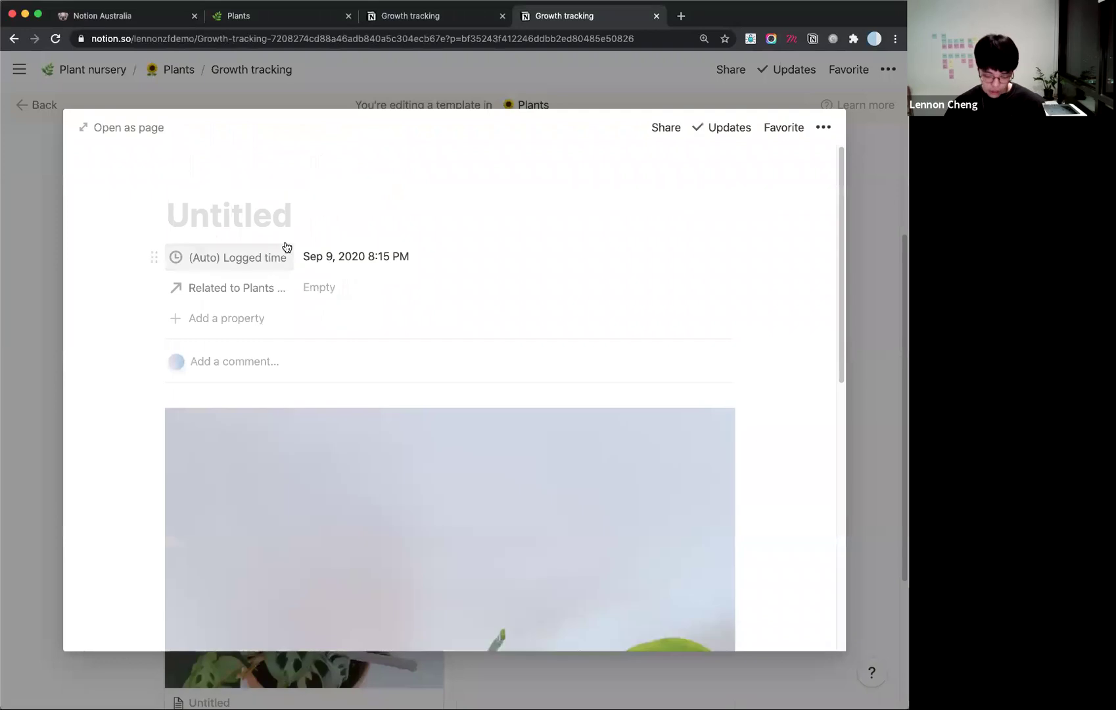
Name the open photo entry Day 129 and close it to return to the template.
text(Day 129)
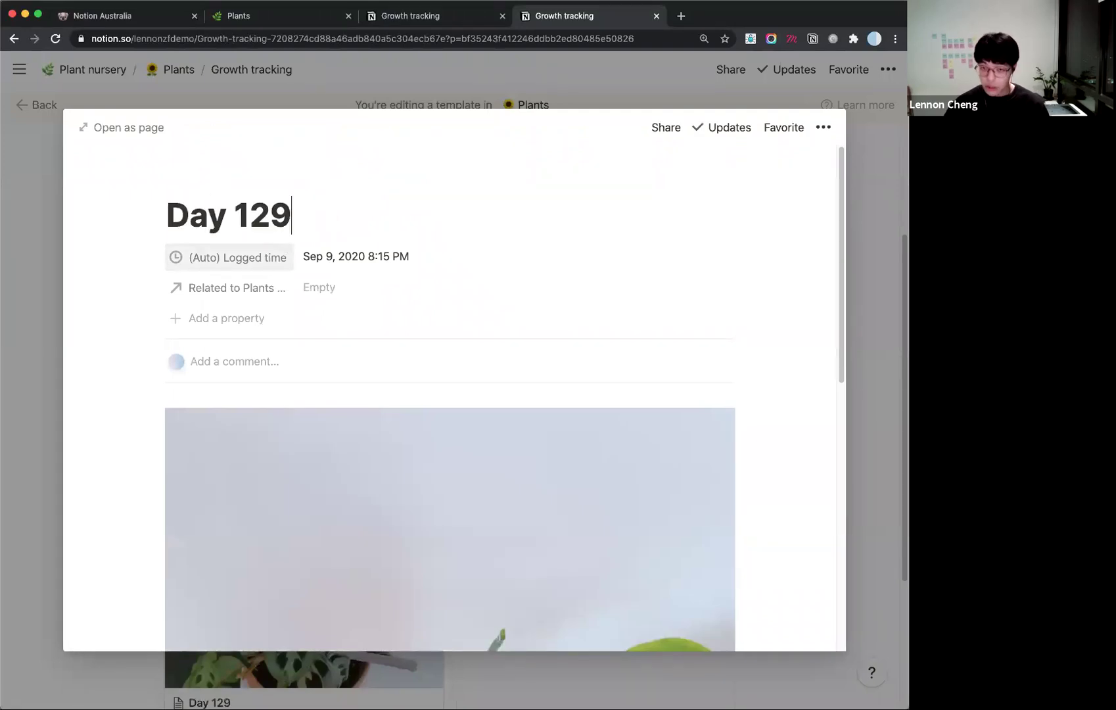
click(565, 97)
Search the Photos relation for "day", clear the search, and inspect the Photos property's type options.
click(425, 370)
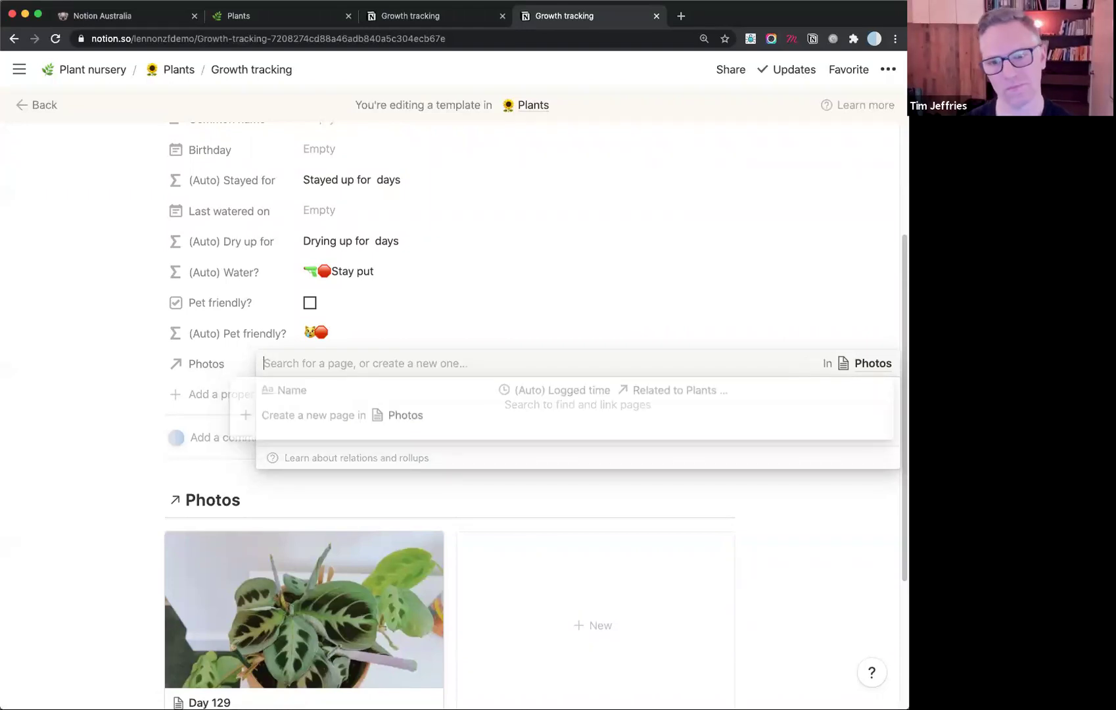
text(day)
key(BackSpace)
key(BackSpace)
key(BackSpace)
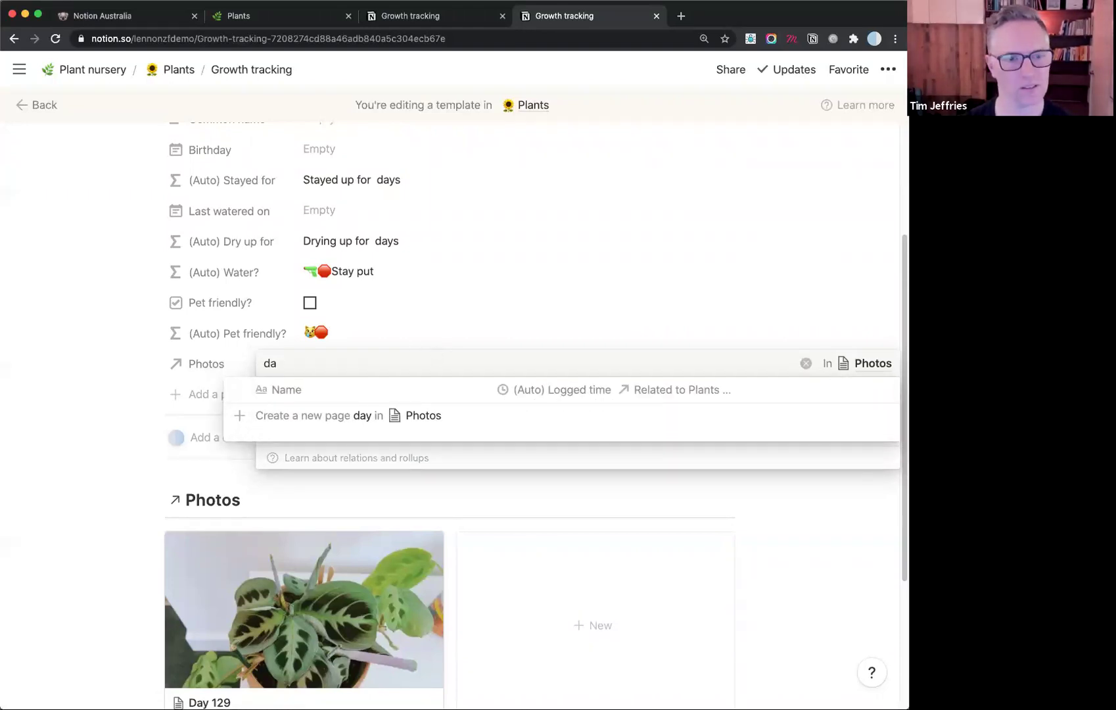
click(493, 273)
click(229, 370)
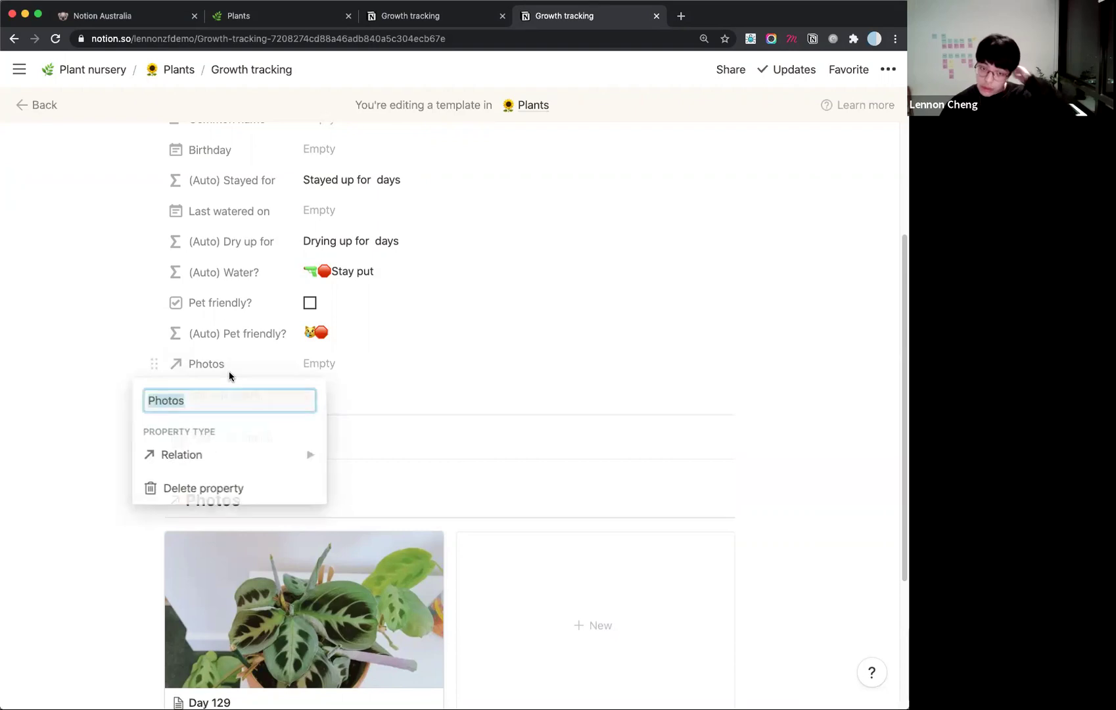
mouse_move(243, 453)
click(511, 413)
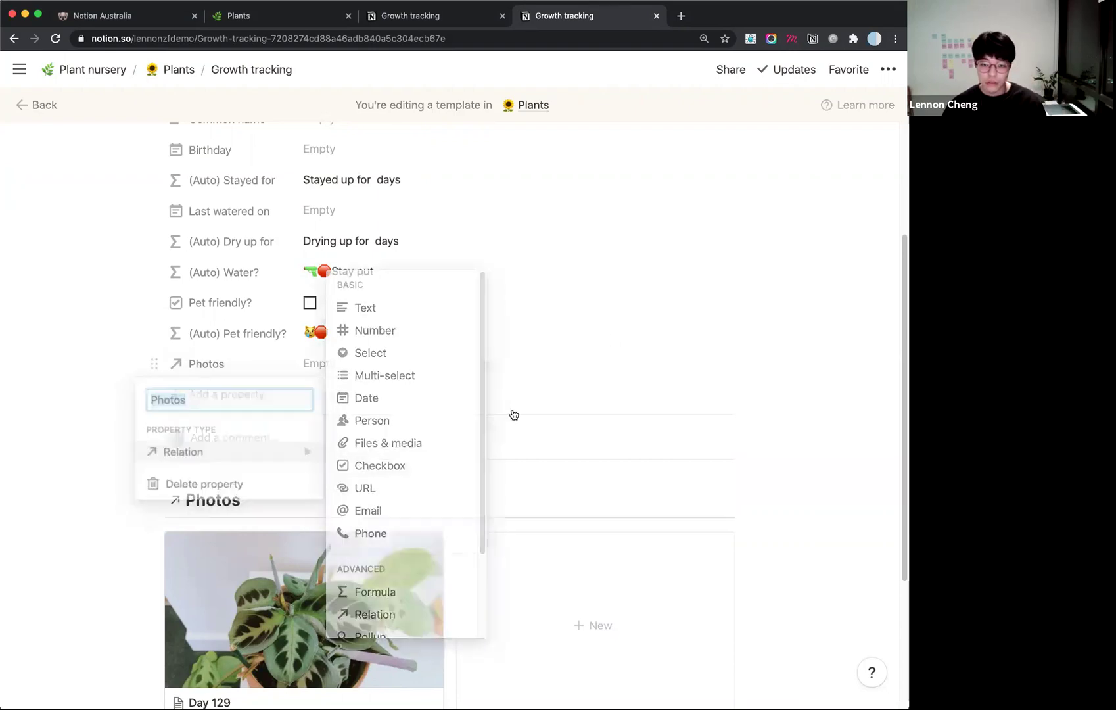
Open the Photos database from the template's linked gallery and give it the framed picture emoji as its icon.
click(182, 498)
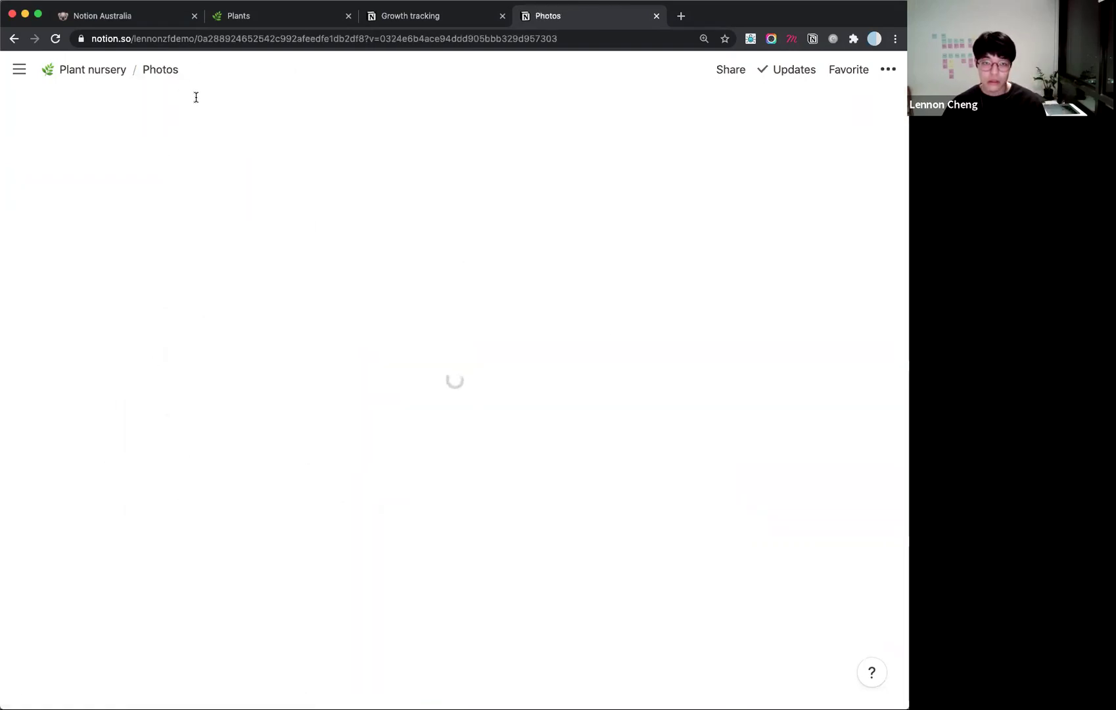
click(120, 105)
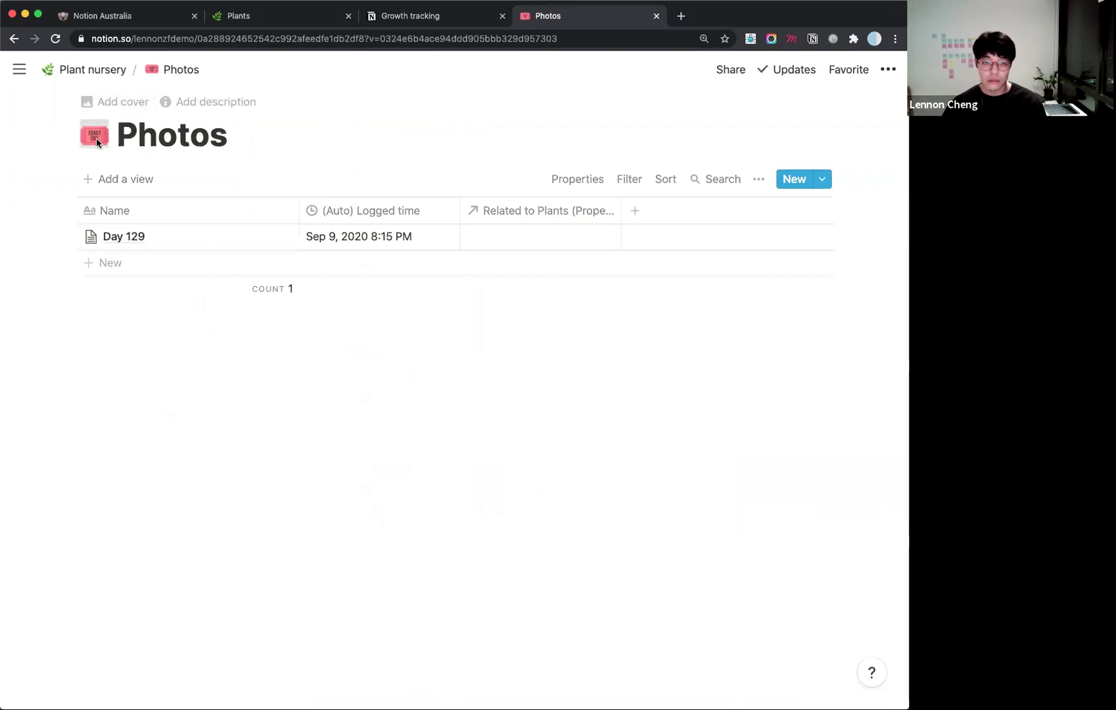
click(94, 135)
text(pic)
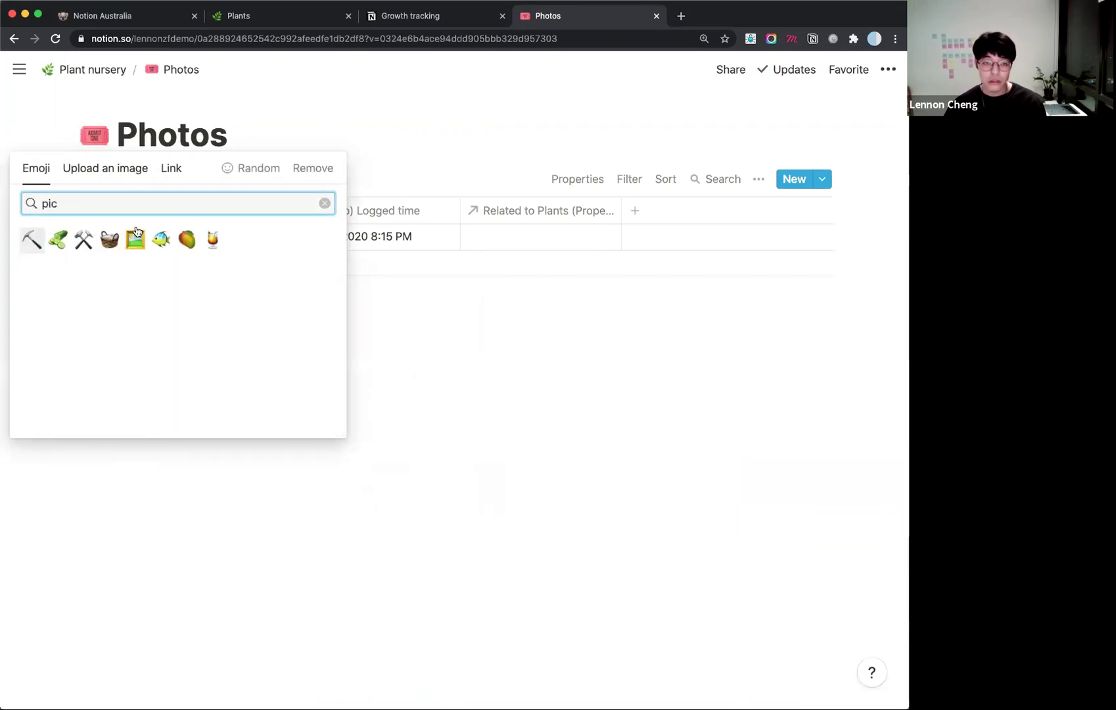
click(134, 240)
Return to the Plant nursery page and create a new Plants entry from the Growth tracking template.
click(92, 70)
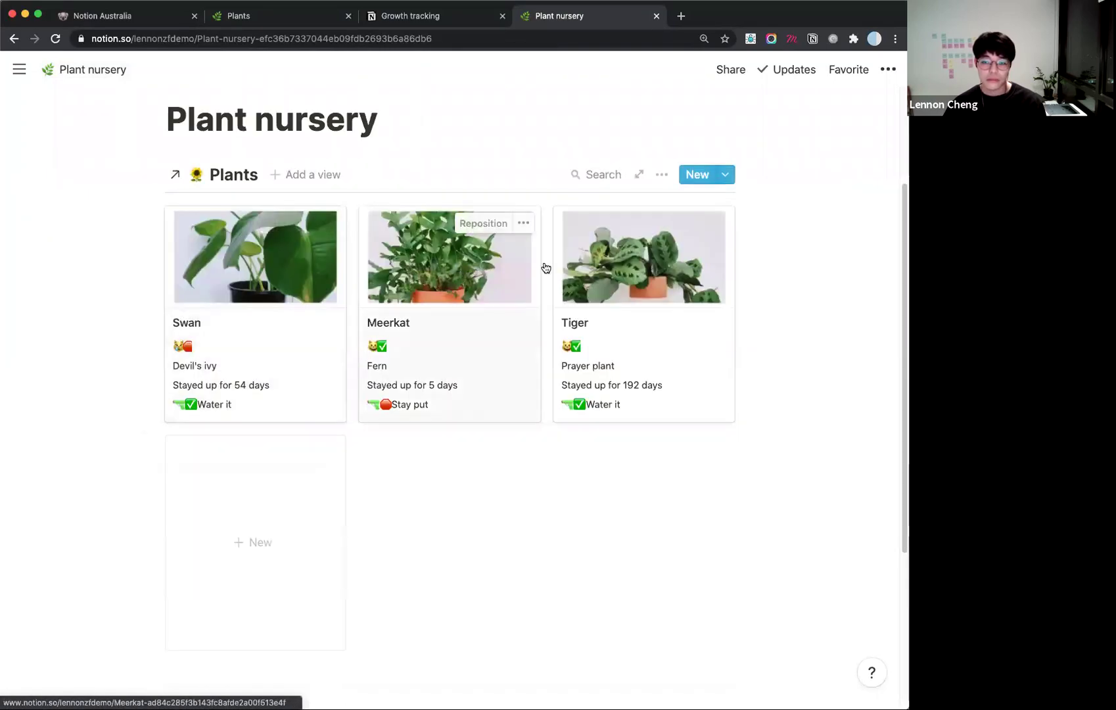
click(661, 175)
click(727, 314)
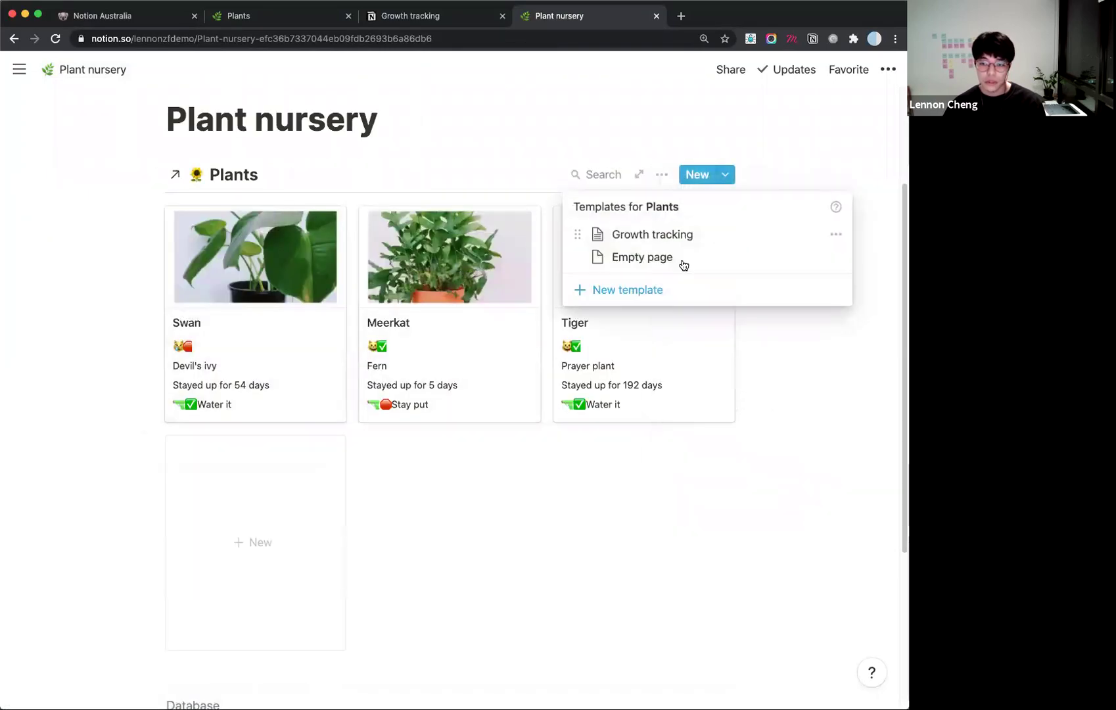
click(660, 235)
scroll(335, 434, down, 1)
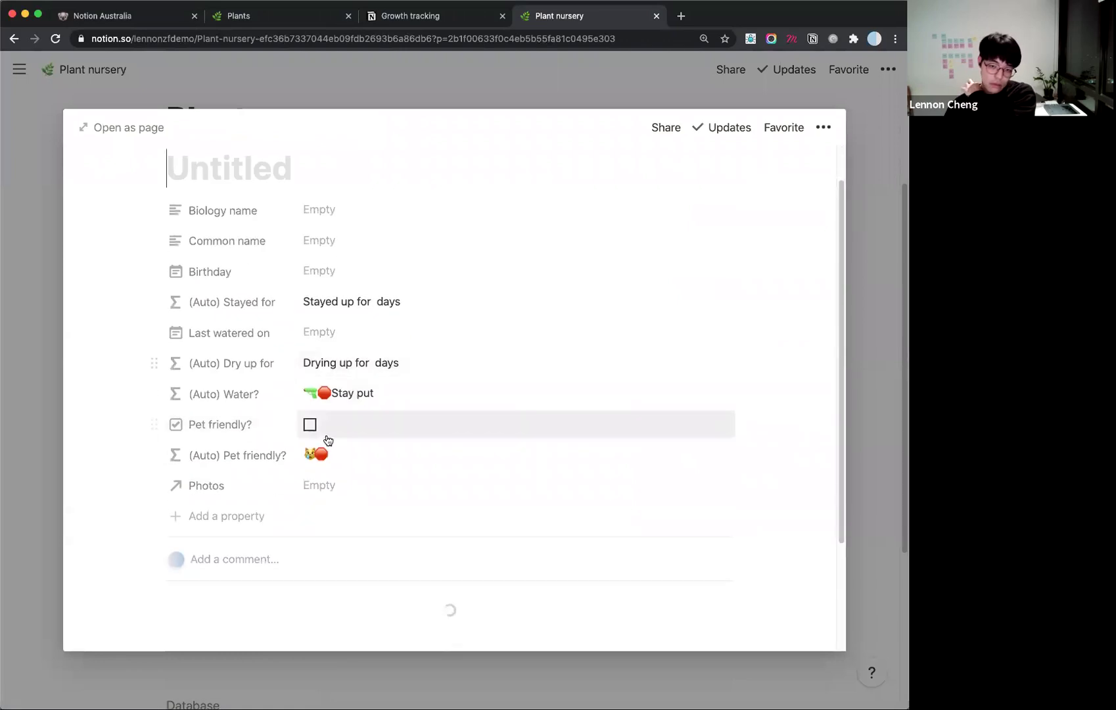
Reconfigure the Photos property in the new plant entry as a relation to the Photos database.
click(224, 486)
mouse_move(244, 570)
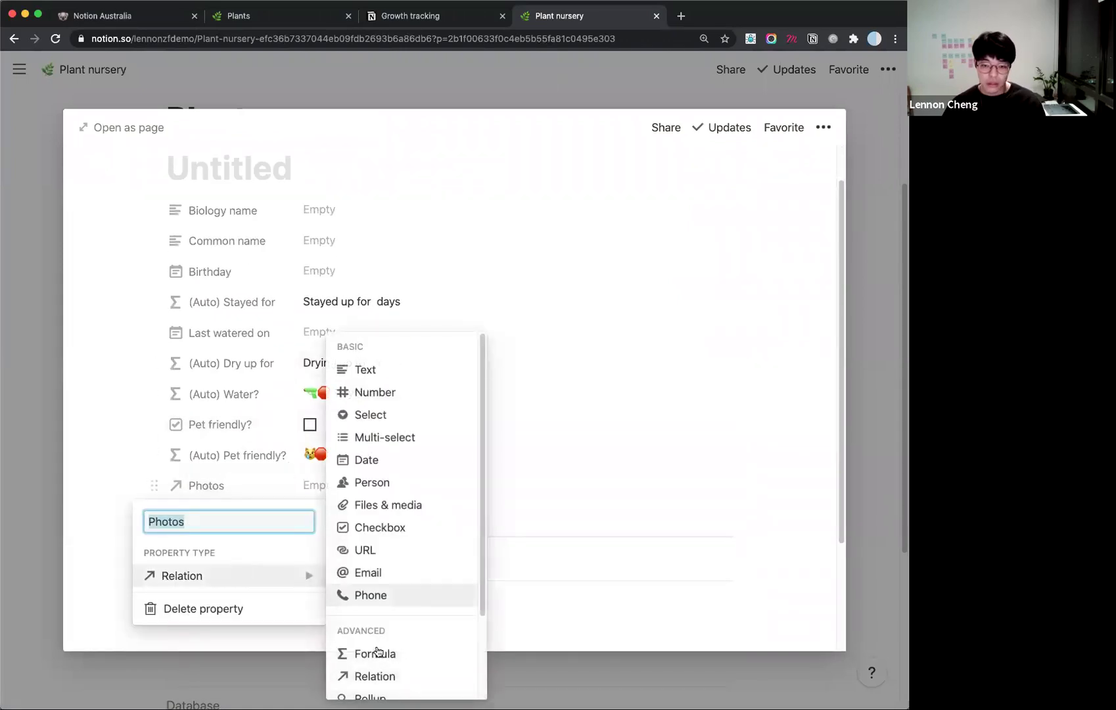
click(373, 676)
click(455, 393)
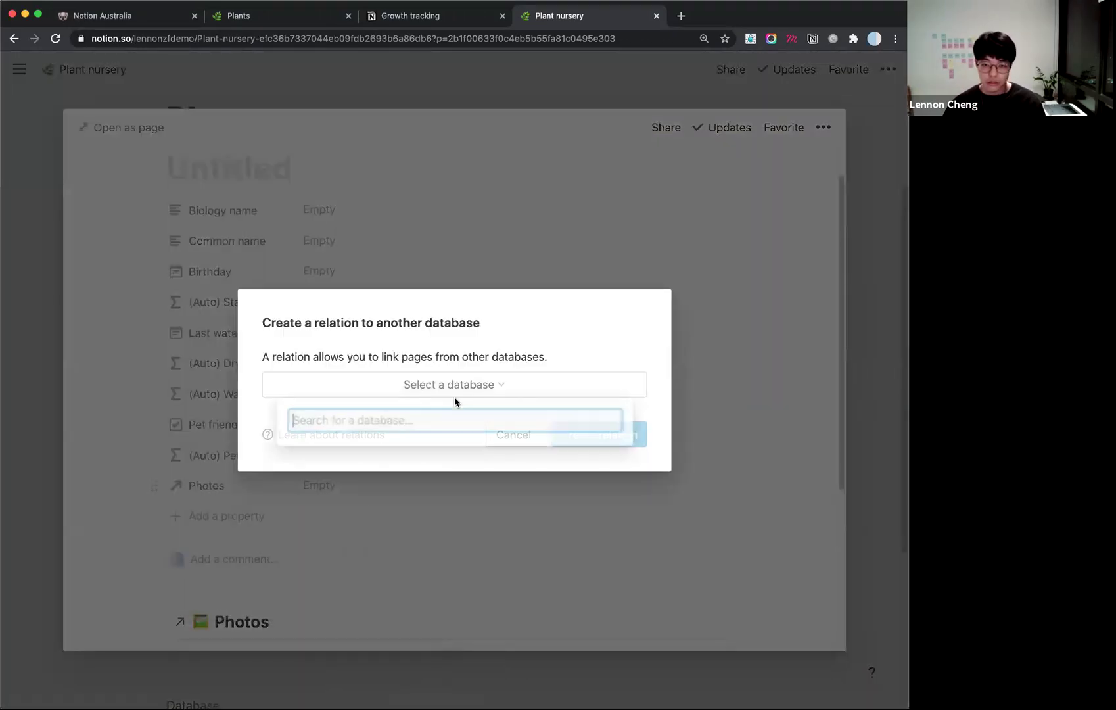
text(photo)
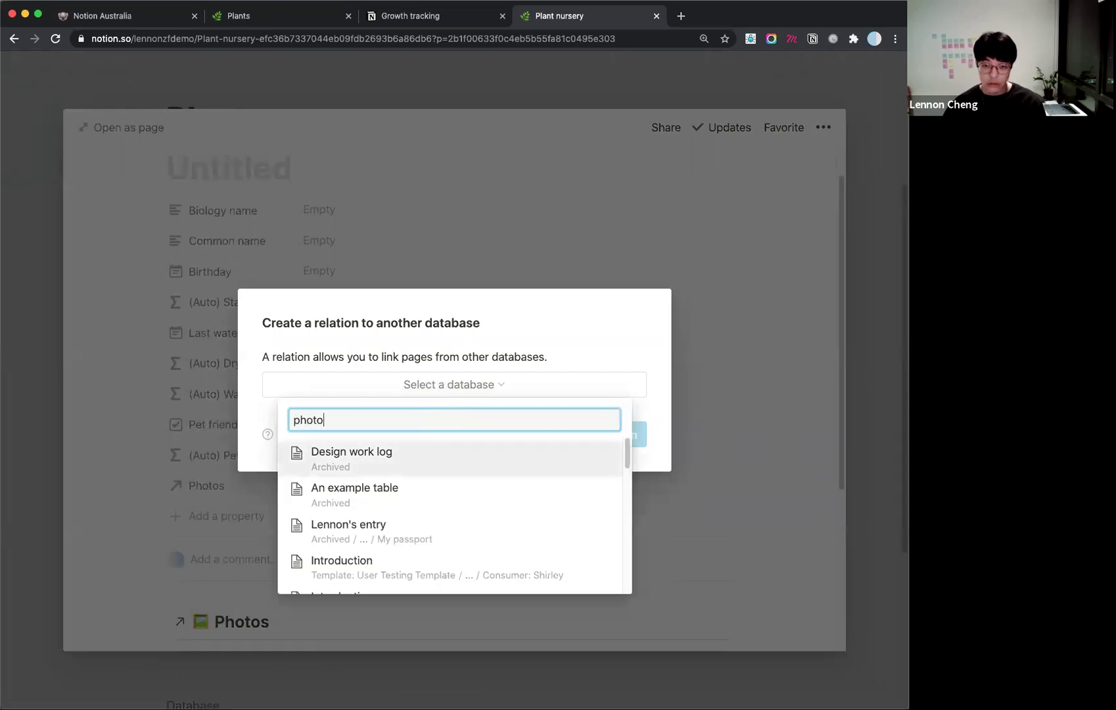
click(407, 453)
key(Return)
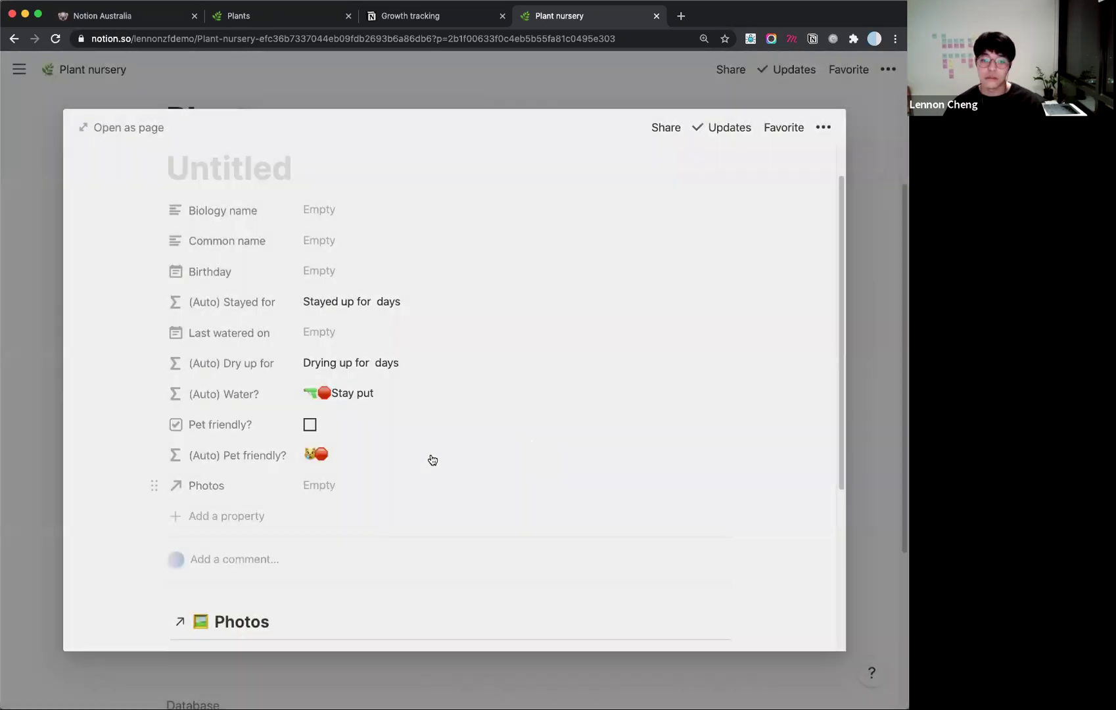
Check which pages the Photos relation offers and review the linked Photos gallery in the new plant entry.
click(389, 486)
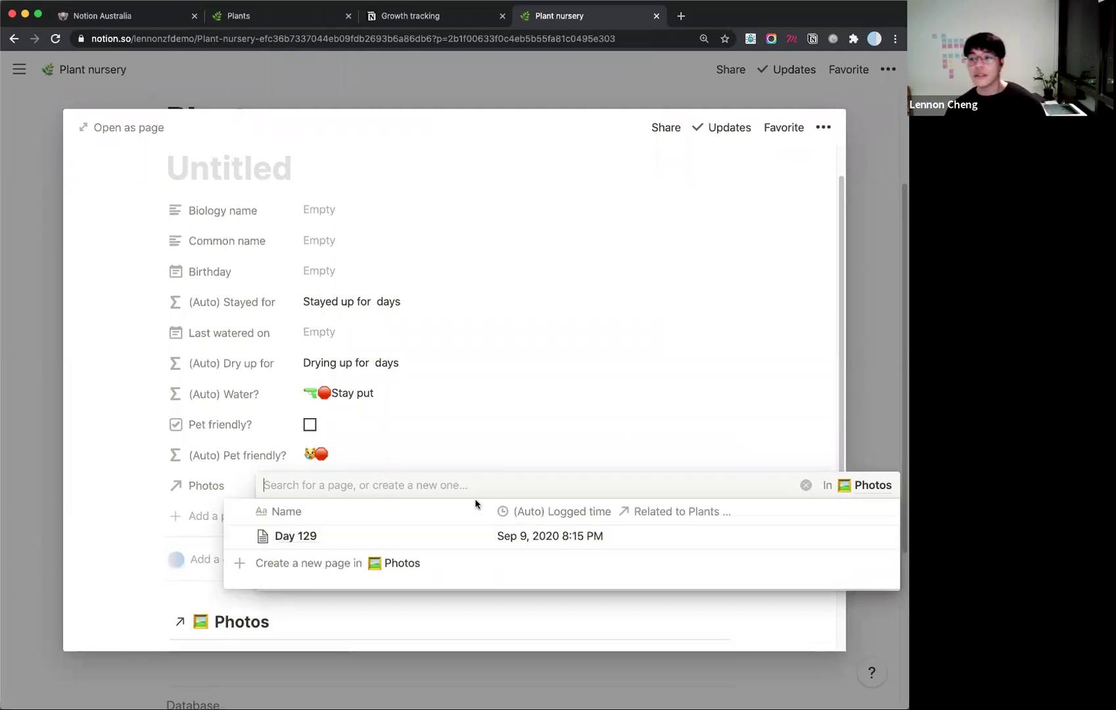
click(484, 376)
scroll(483, 372, down, 3)
scroll(508, 339, down, 5)
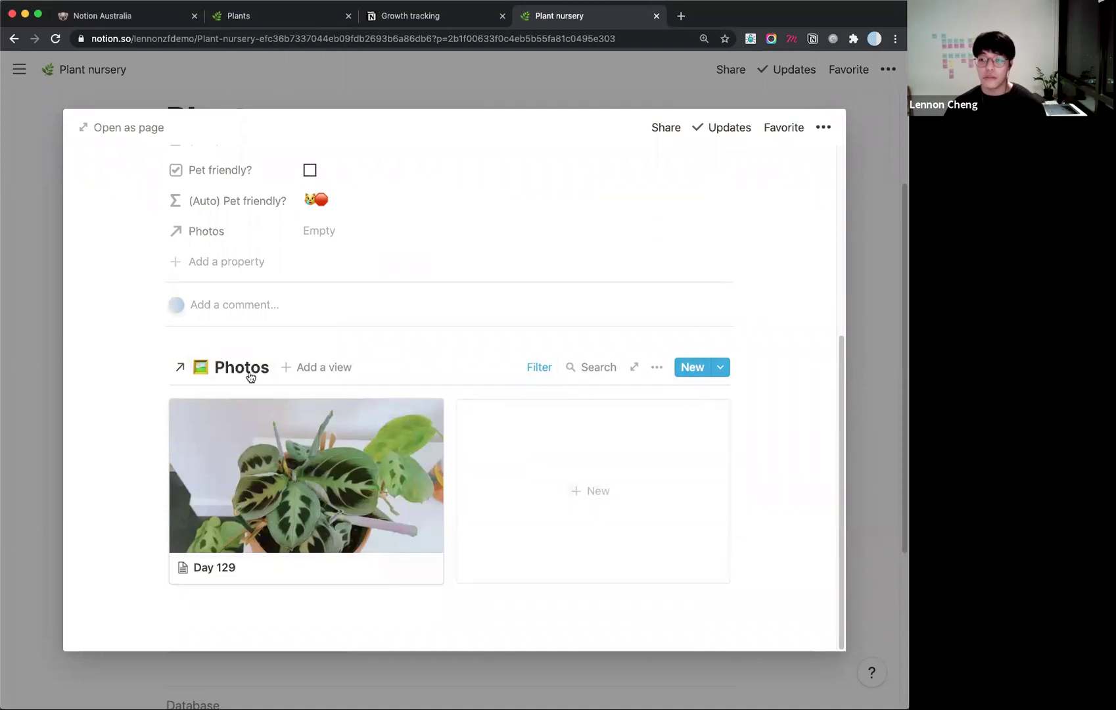
scroll(663, 221, up, 2)
scroll(395, 249, down, 1)
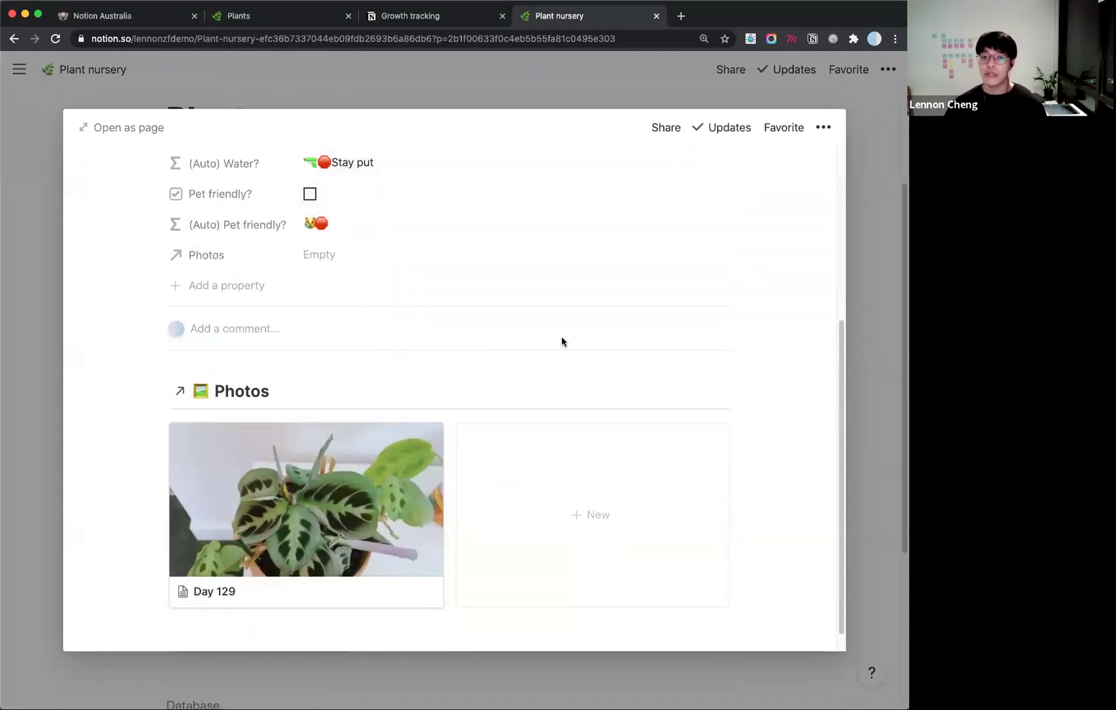
scroll(531, 371, down, 1)
Set the Photos gallery's filter property to Related to Plants with Contains and check which plant pages it offers.
click(529, 376)
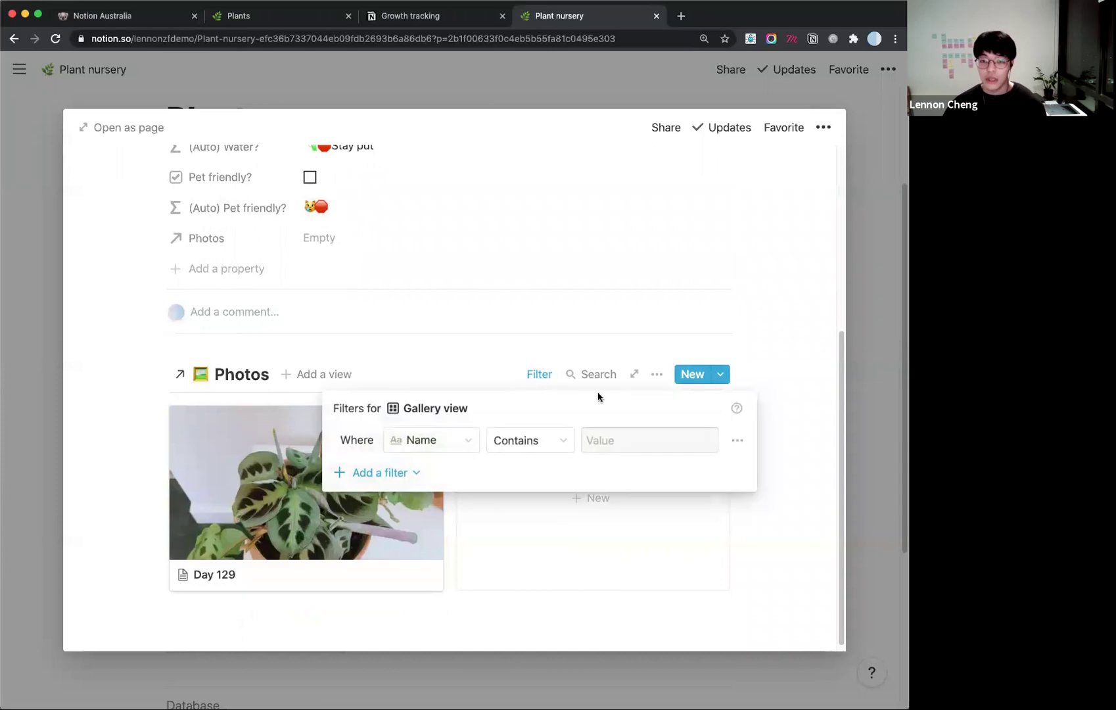
click(431, 440)
click(411, 558)
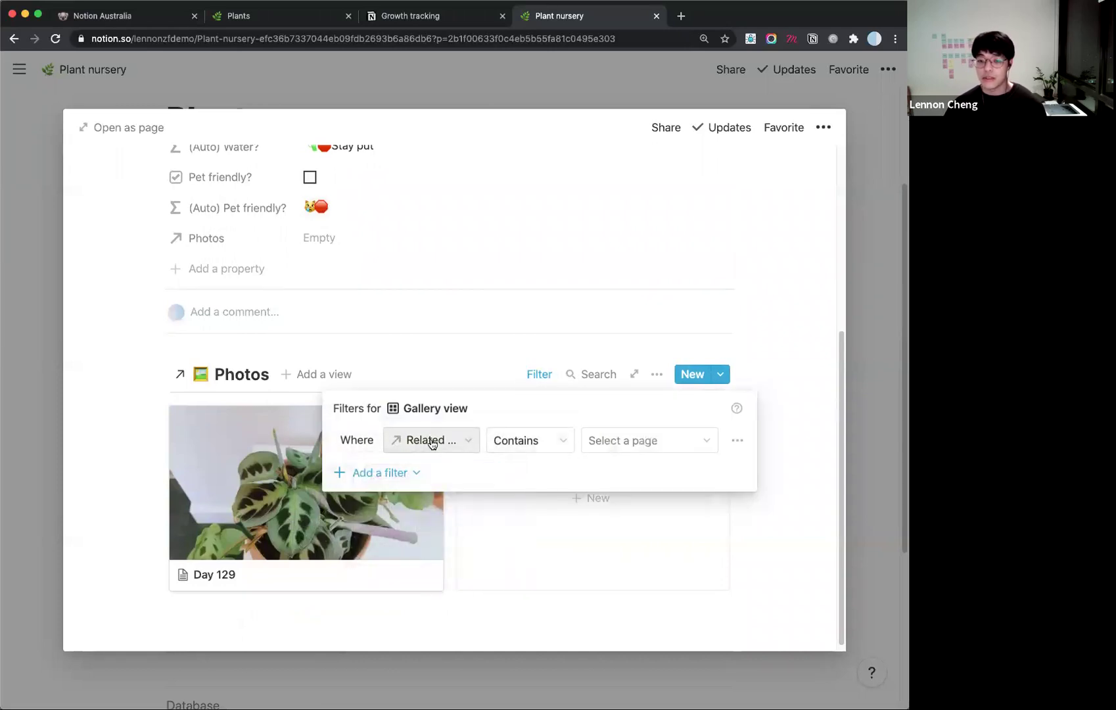
click(635, 441)
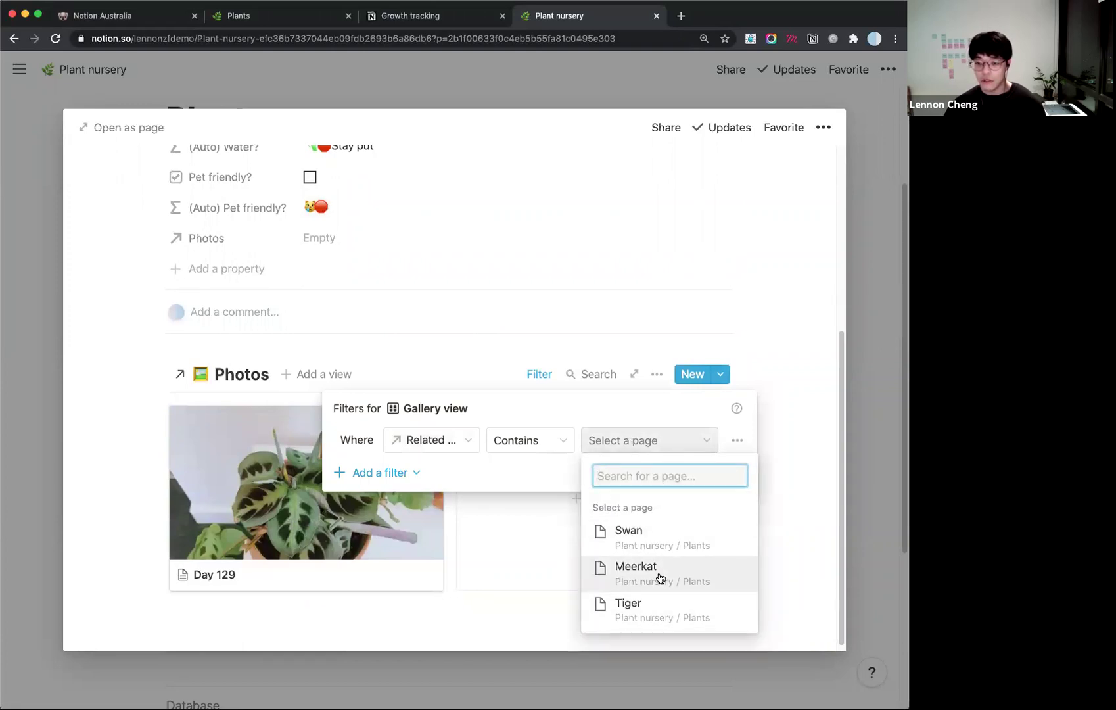
click(610, 290)
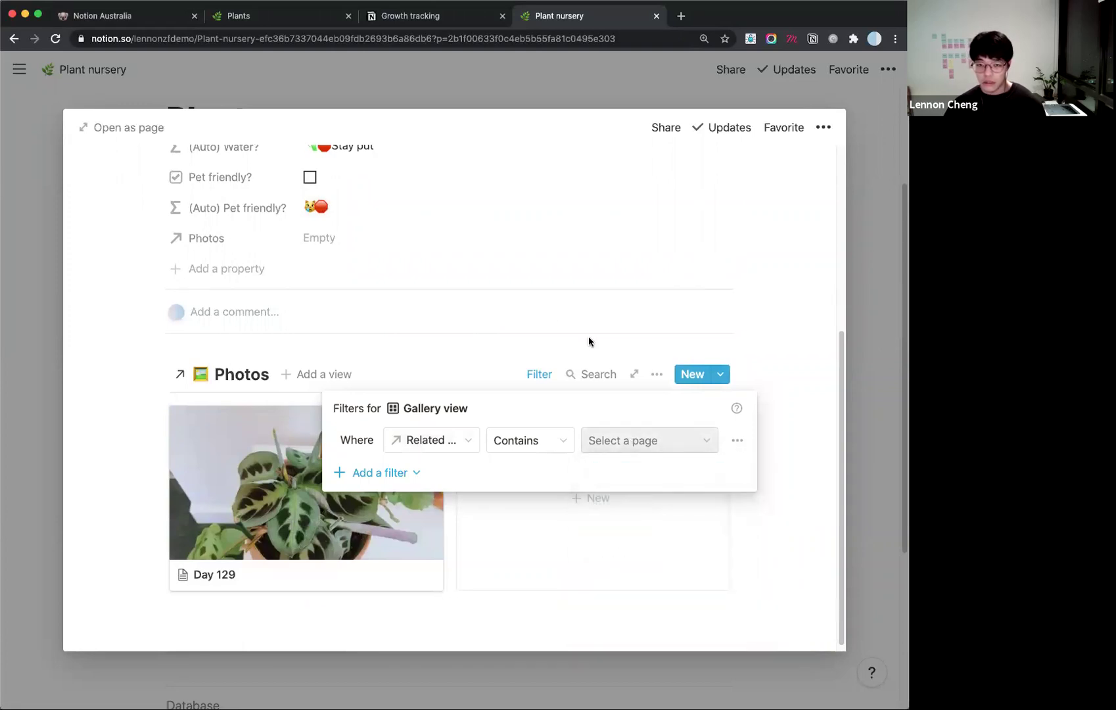
click(636, 449)
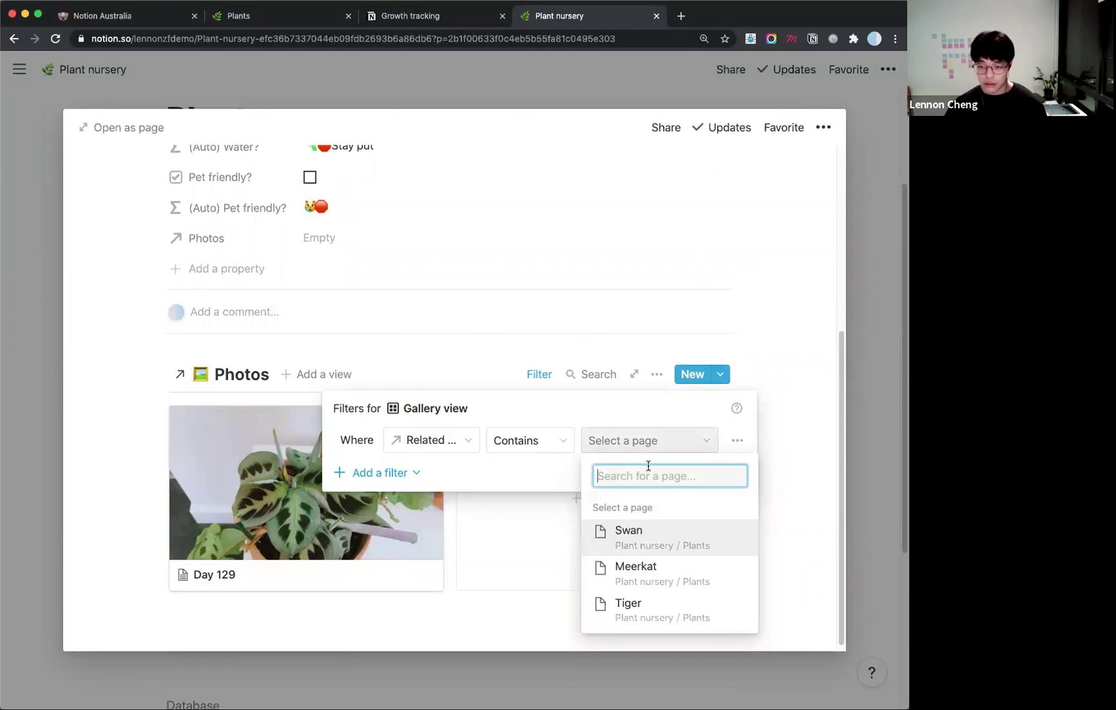
click(526, 300)
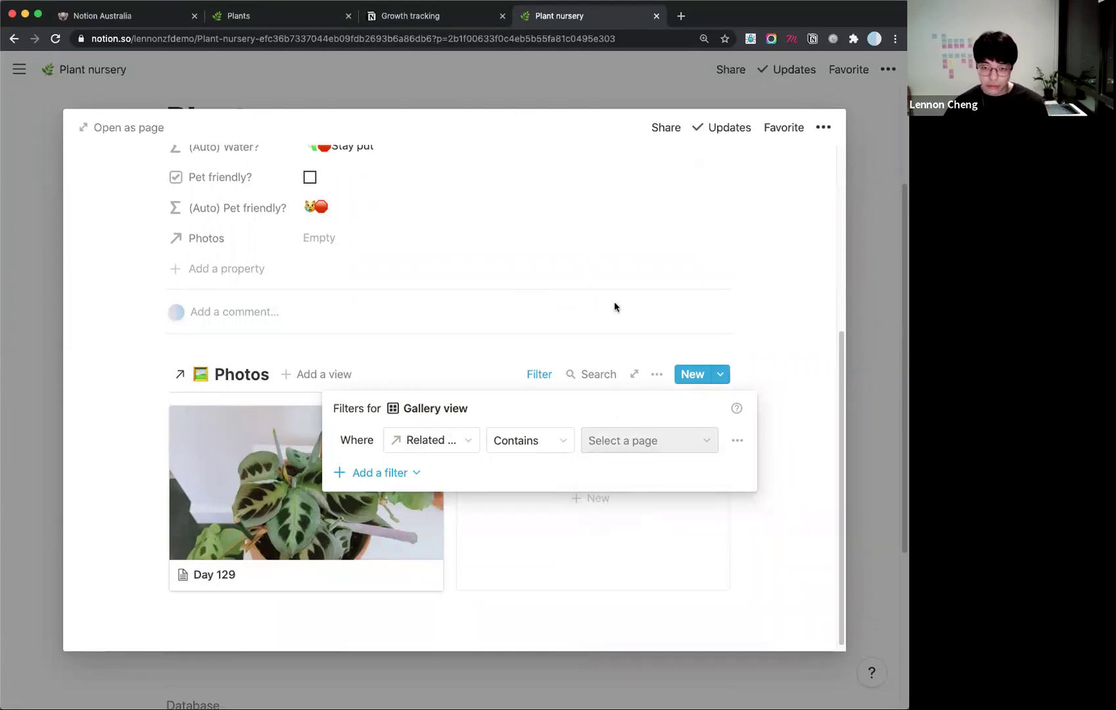
scroll(615, 304, up, 5)
click(376, 218)
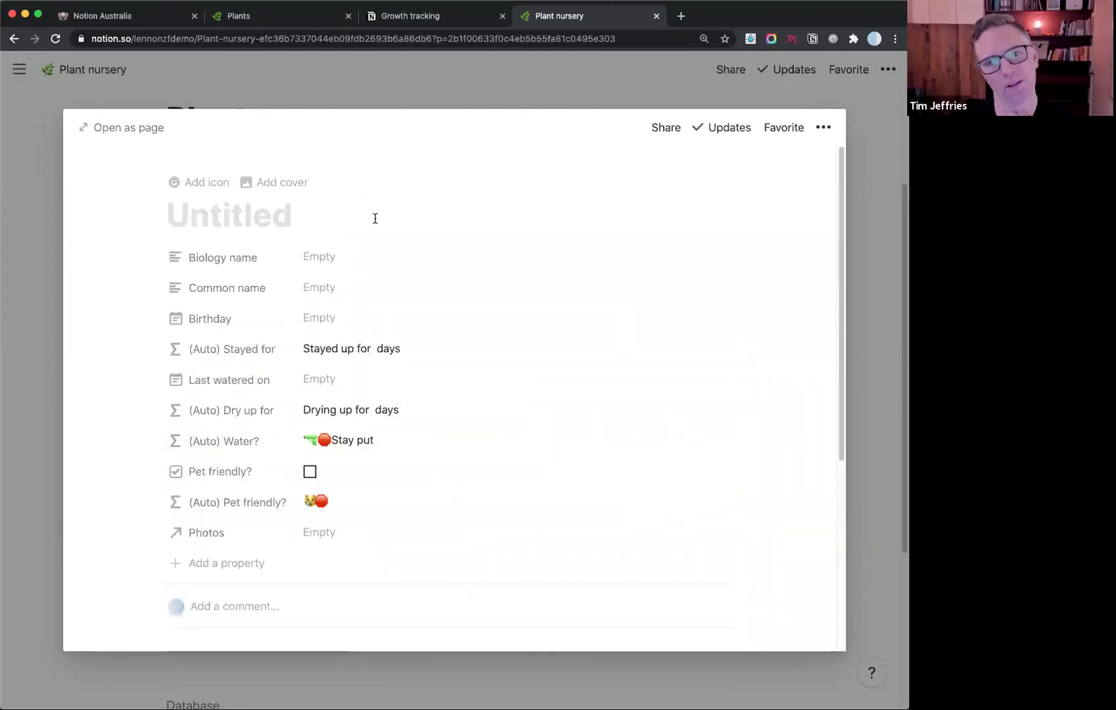
text(Gro)
key(BackSpace)
key(BackSpace)
scroll(562, 364, down, 5)
scroll(561, 362, up, 5)
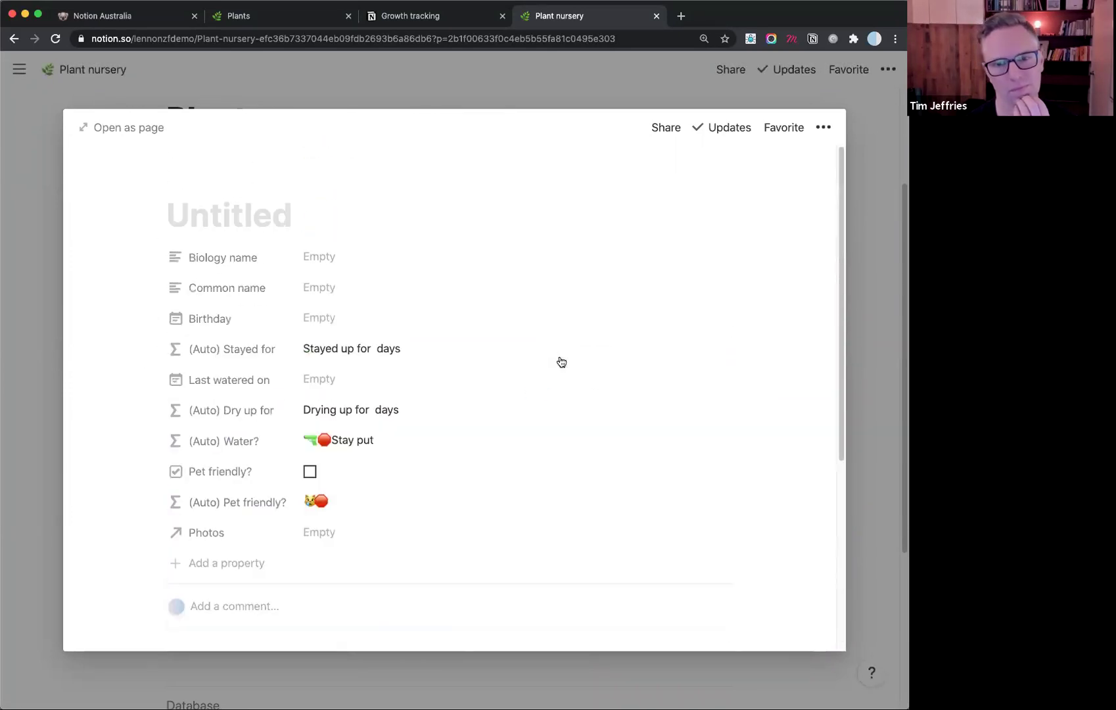
Close the untitled plant entry, open the Plants gallery as a full page, and open the Growth tracking template for editing.
click(892, 224)
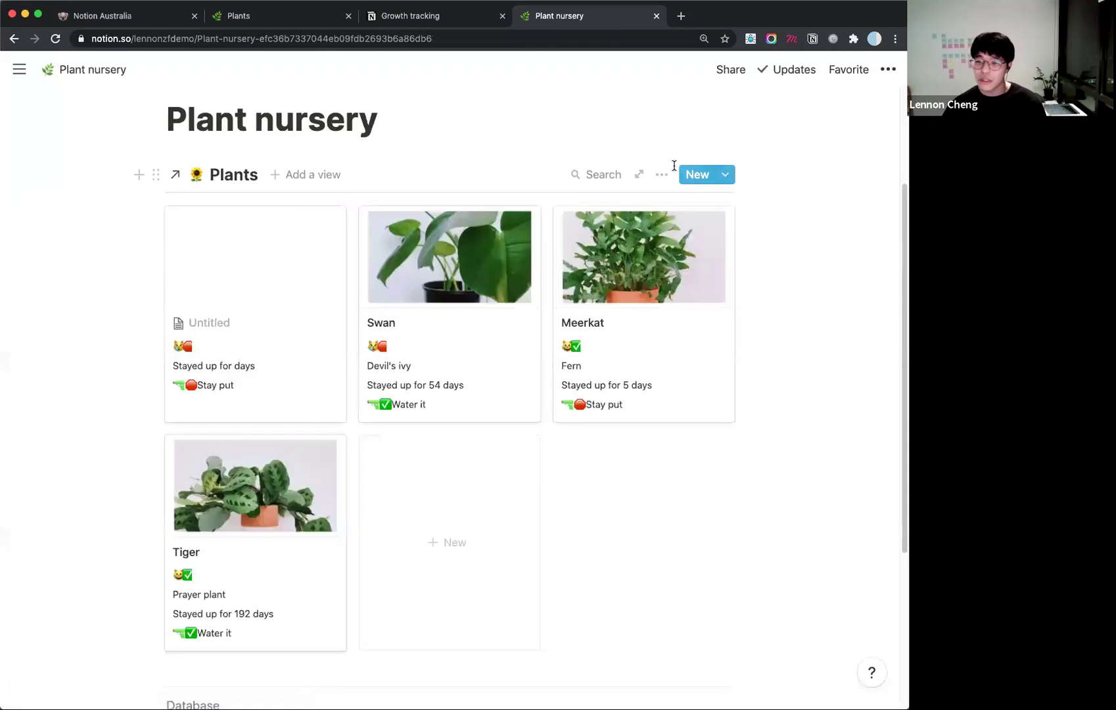
click(640, 174)
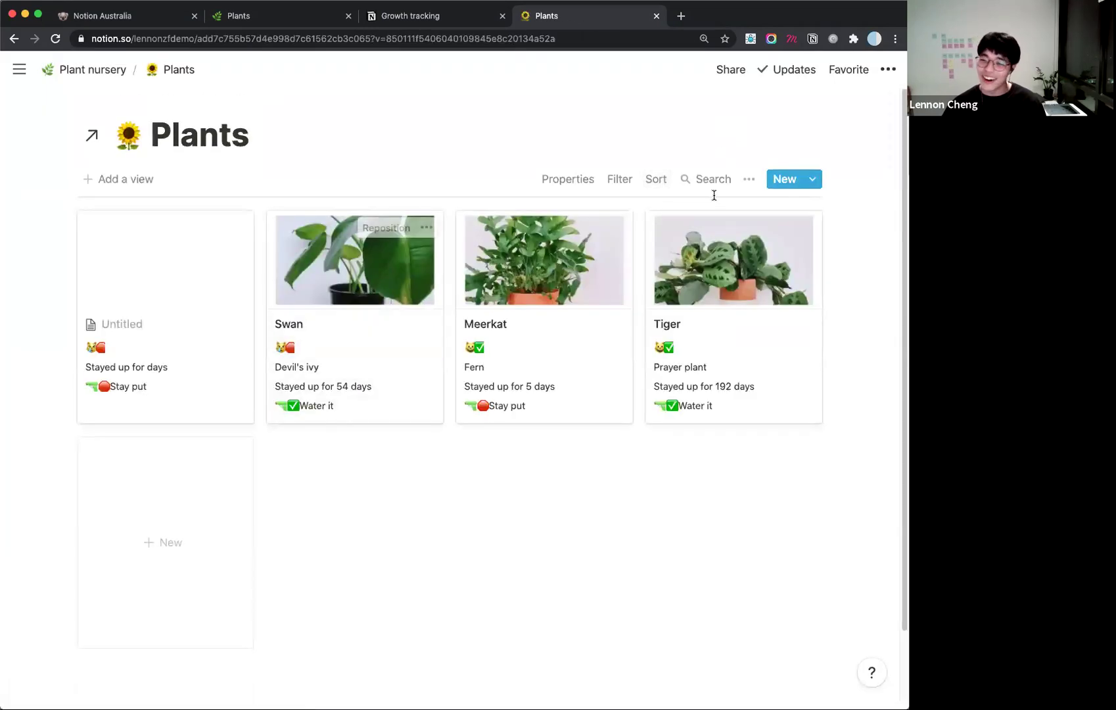
click(748, 178)
click(786, 245)
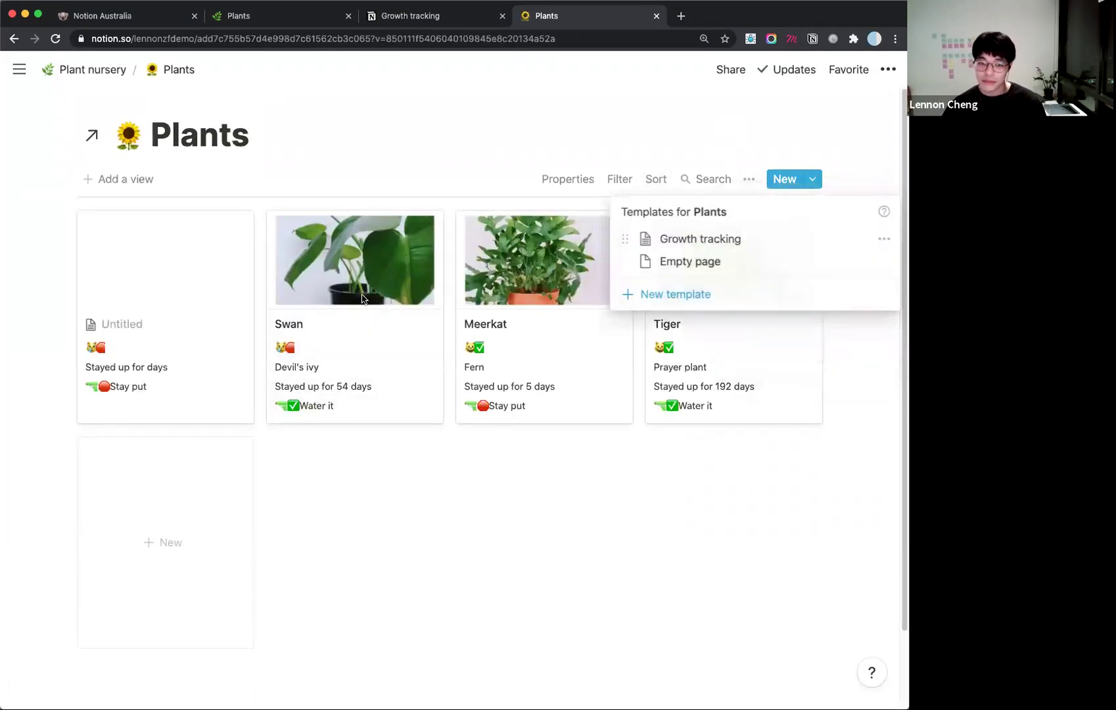
click(882, 240)
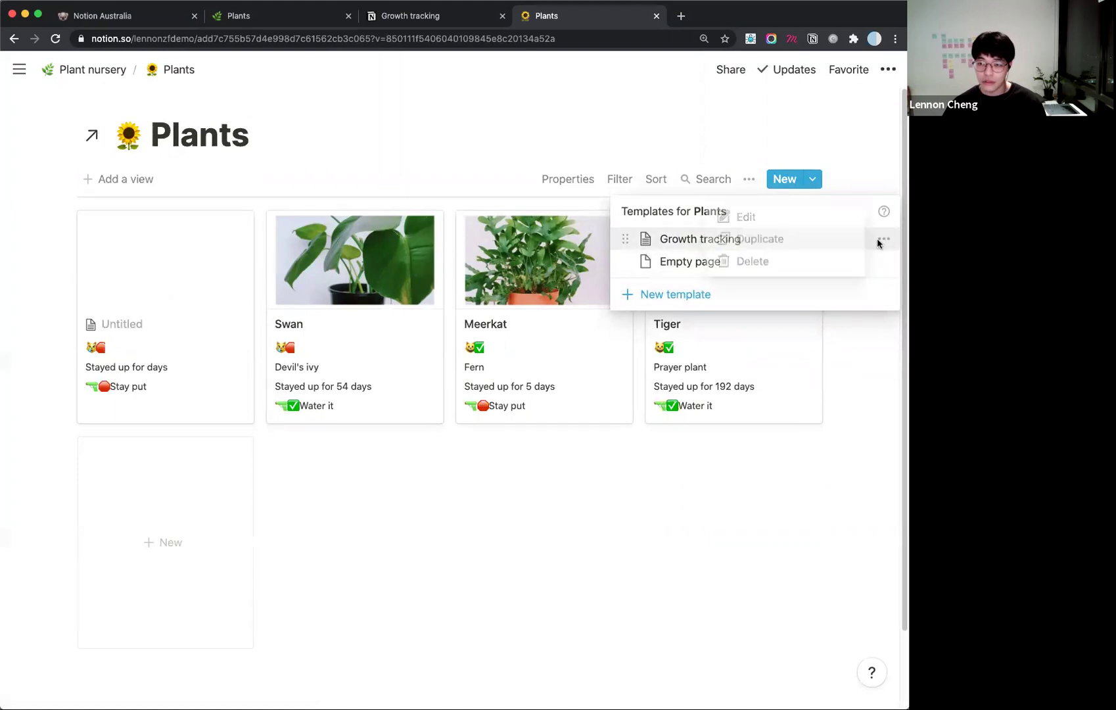
click(765, 219)
Filter the template's Photos gallery to entries whose Related to Plants property contains Growth tracking.
scroll(472, 441, down, 5)
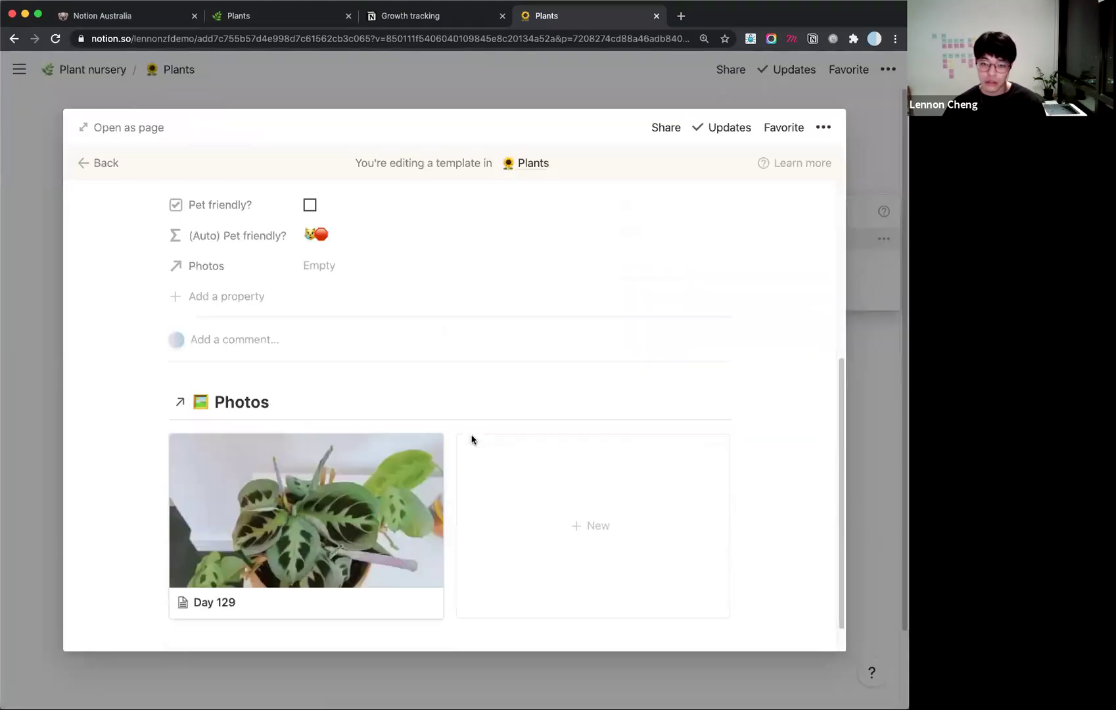
click(541, 368)
click(446, 432)
click(438, 546)
click(637, 445)
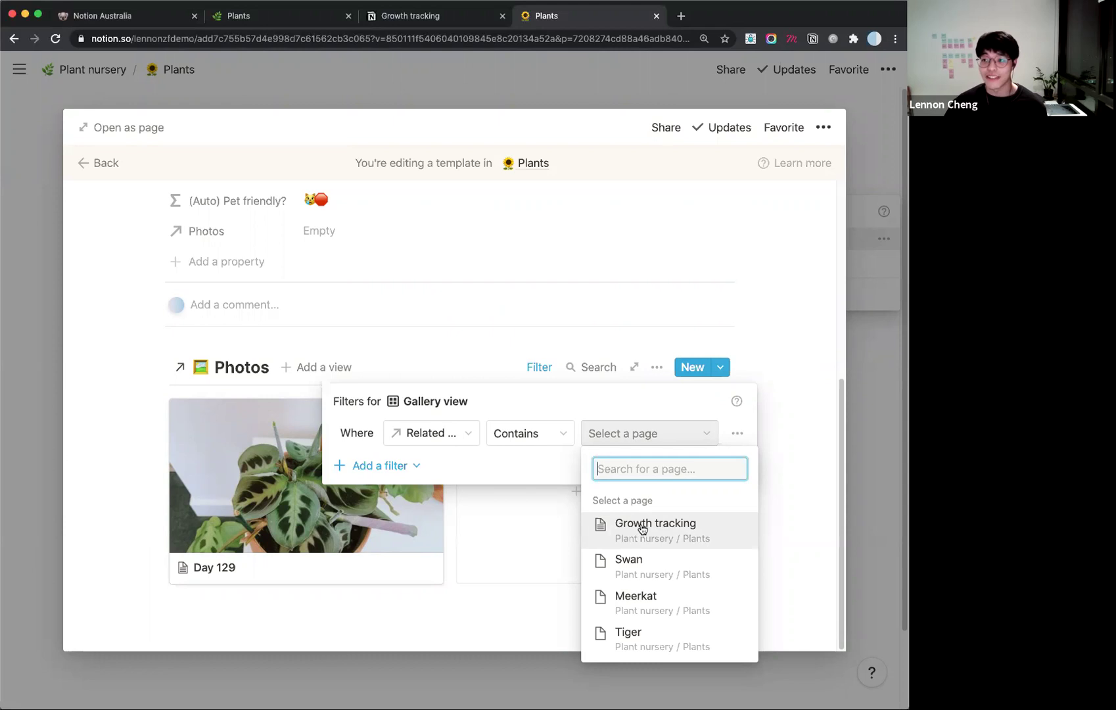
click(642, 530)
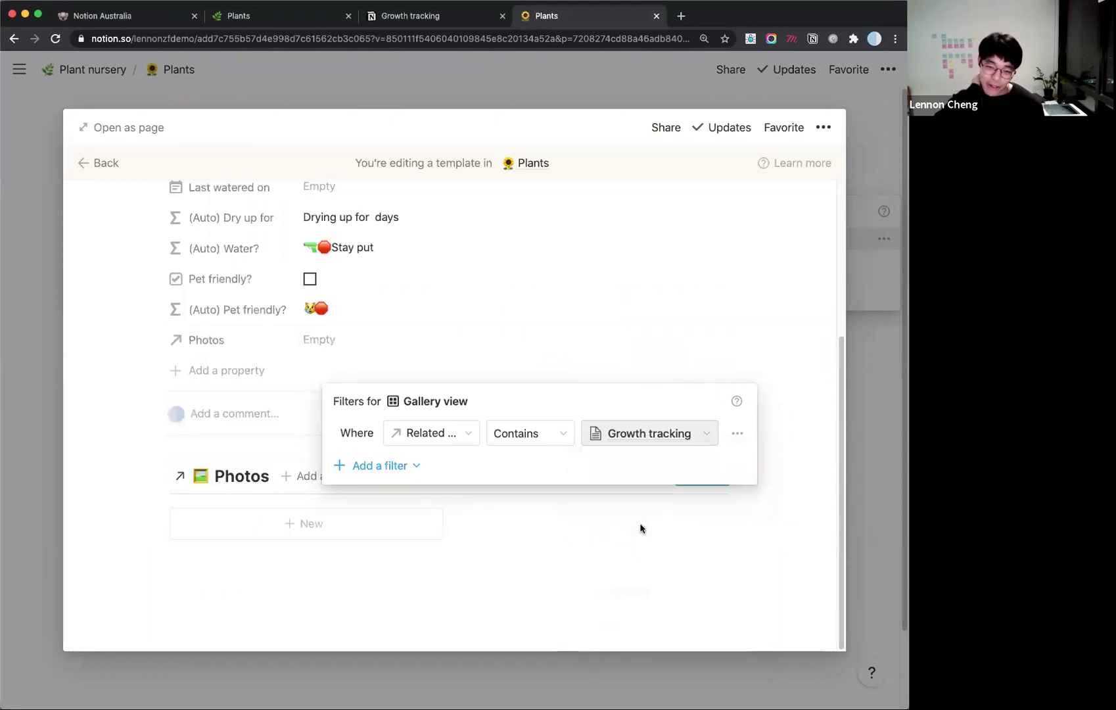
click(572, 356)
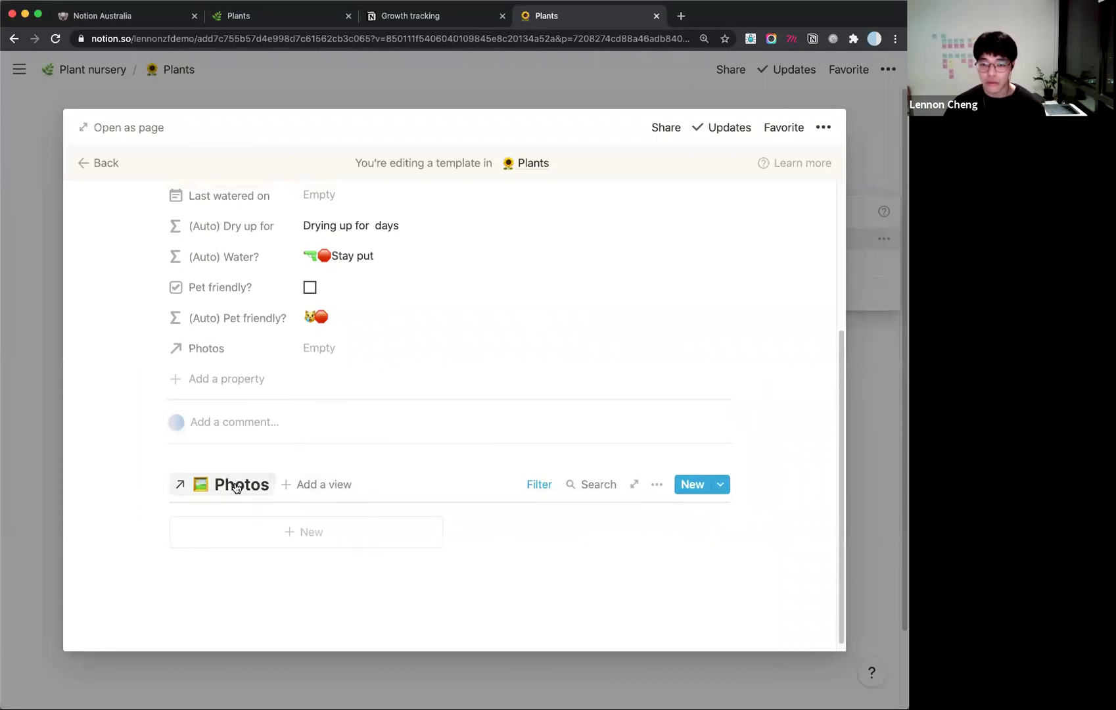
scroll(485, 350, up, 5)
scroll(485, 350, up, 1)
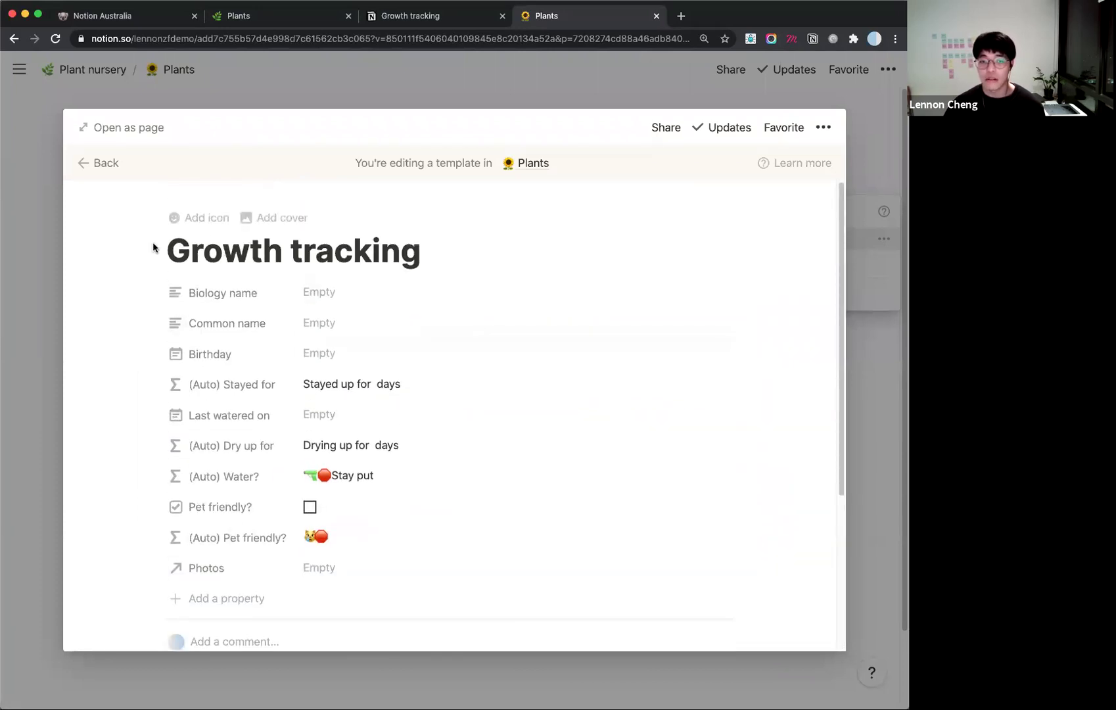
Review the Growth tracking template's properties and Photos gallery, and close it to return to the Plants gallery.
scroll(437, 246, down, 5)
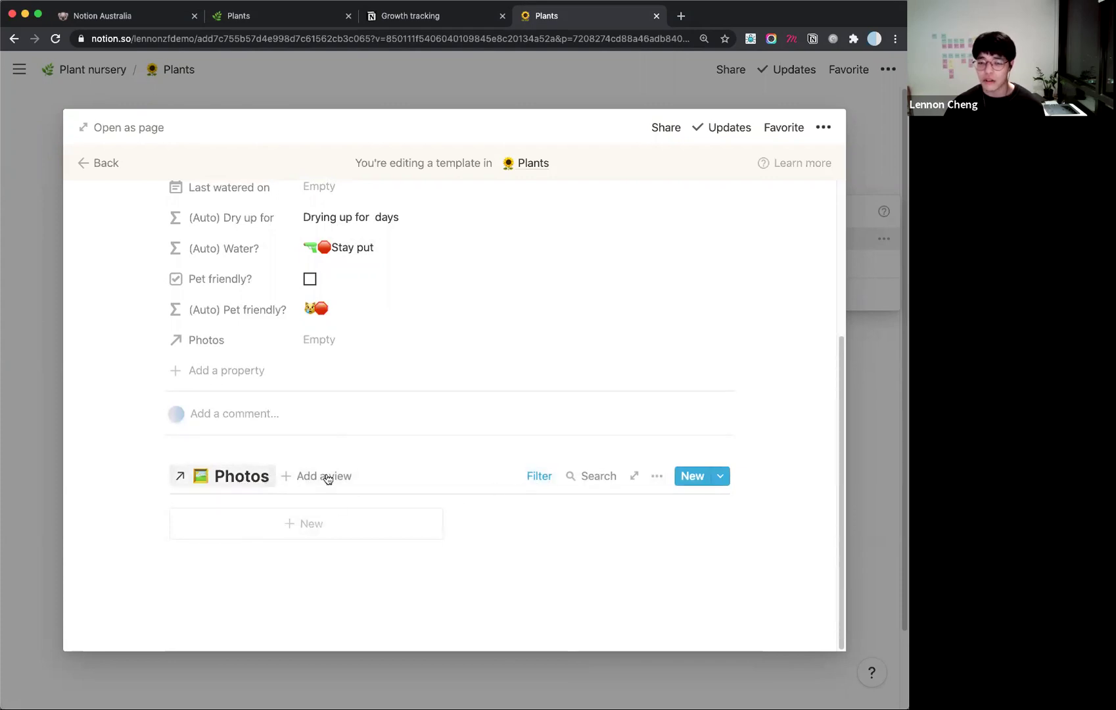
scroll(461, 481, up, 5)
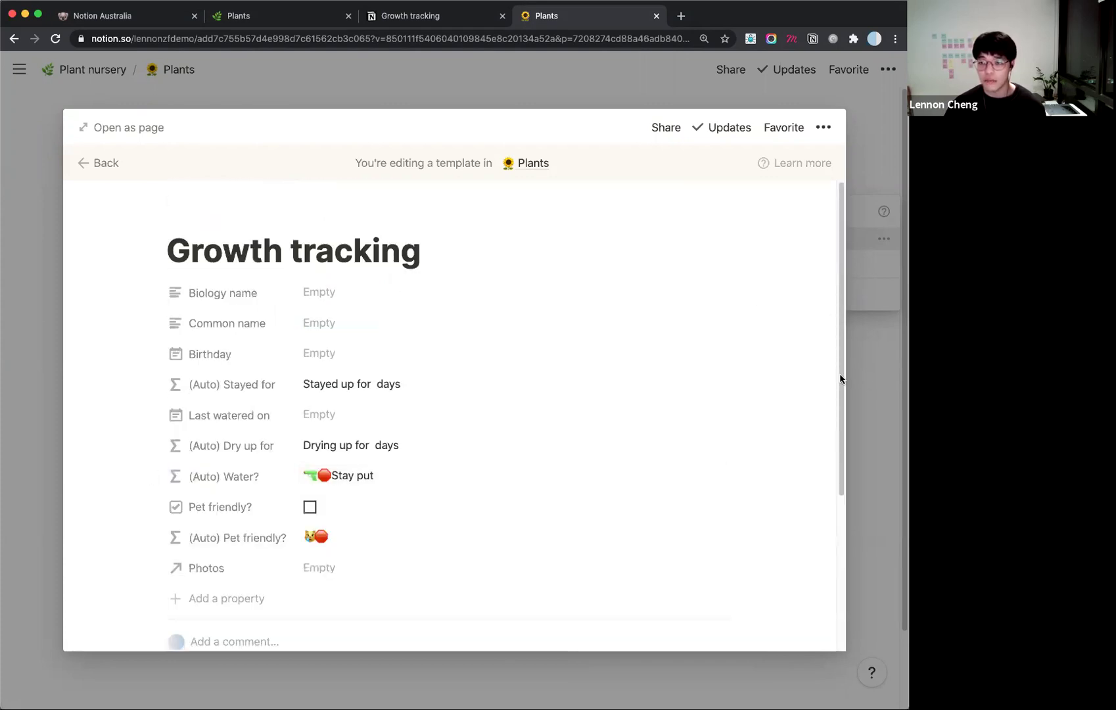
click(870, 386)
click(854, 397)
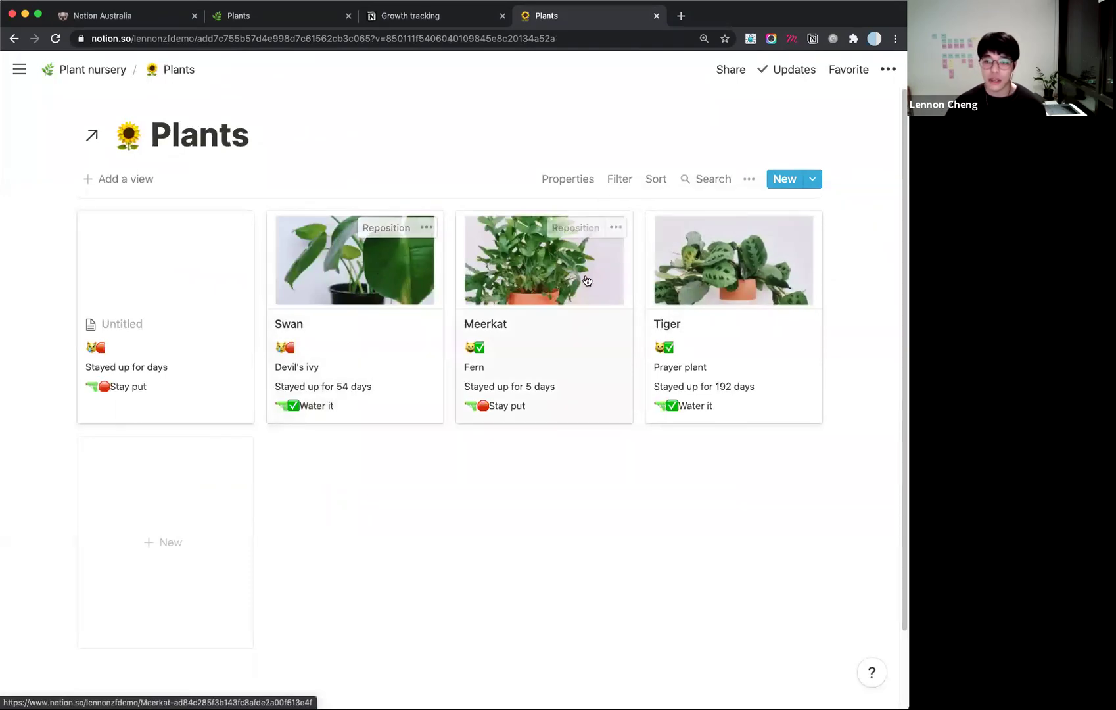
click(553, 285)
scroll(620, 331, down, 1)
scroll(829, 251, up, 1)
key(Escape)
Open the Tiger plant page and apply the Growth tracking template to it.
click(725, 252)
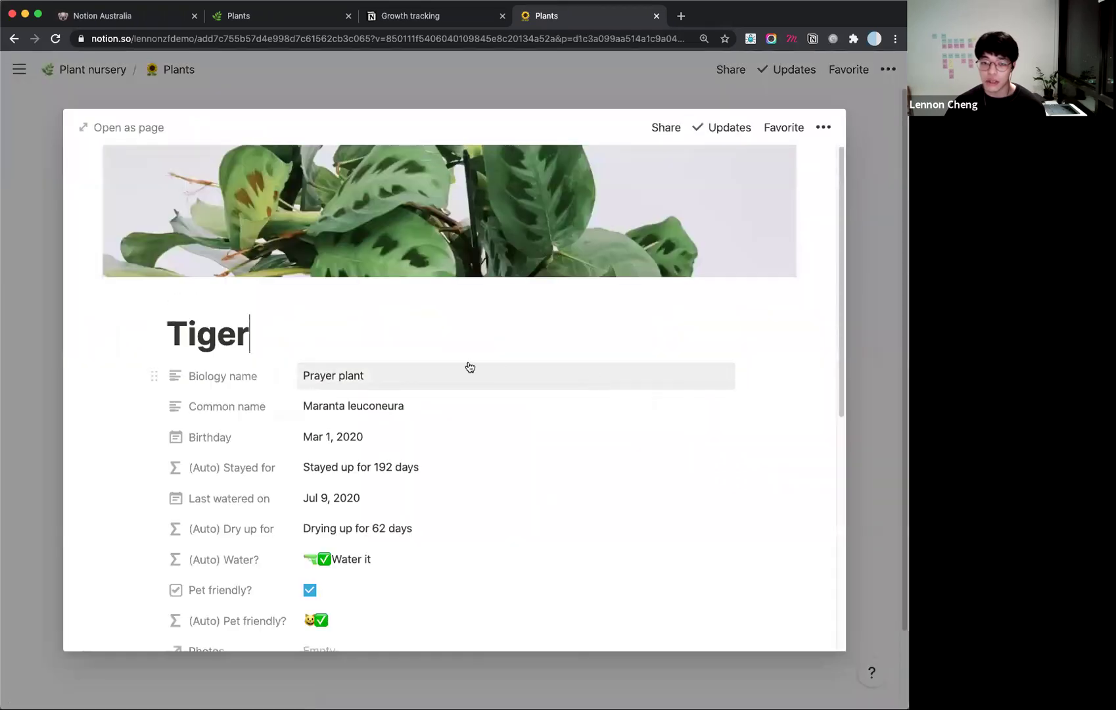
scroll(469, 366, down, 5)
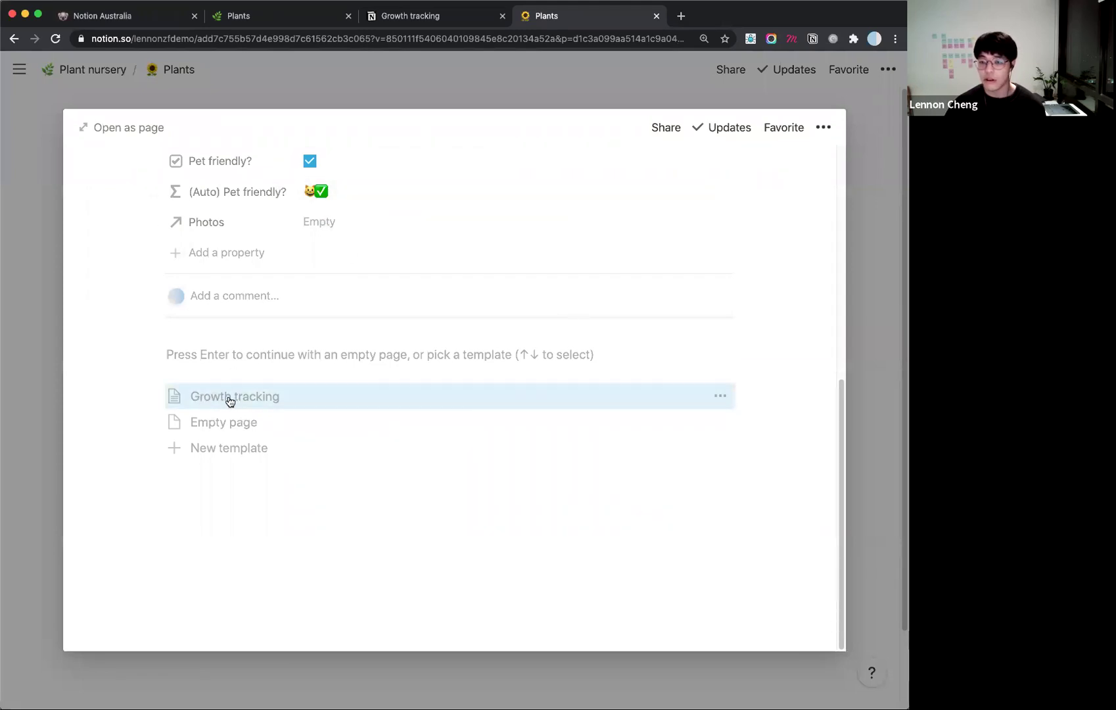
click(281, 397)
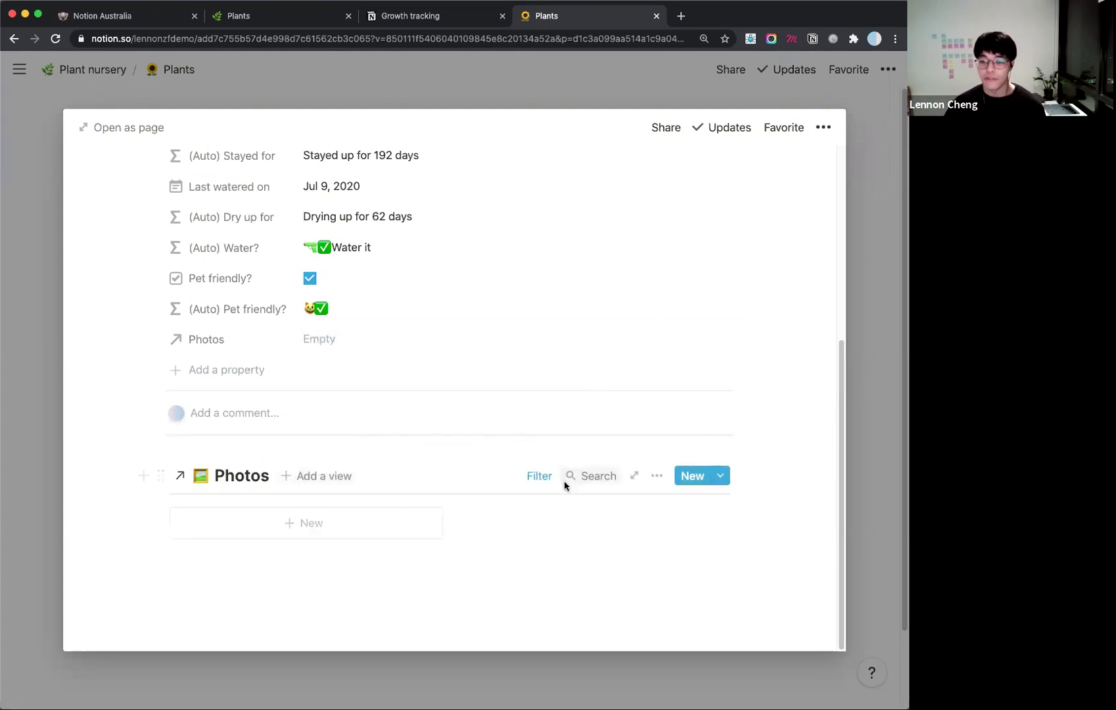
Create a new entry titled Day 10 in Tiger's Photos gallery and start its empty page body.
scroll(456, 476, up, 5)
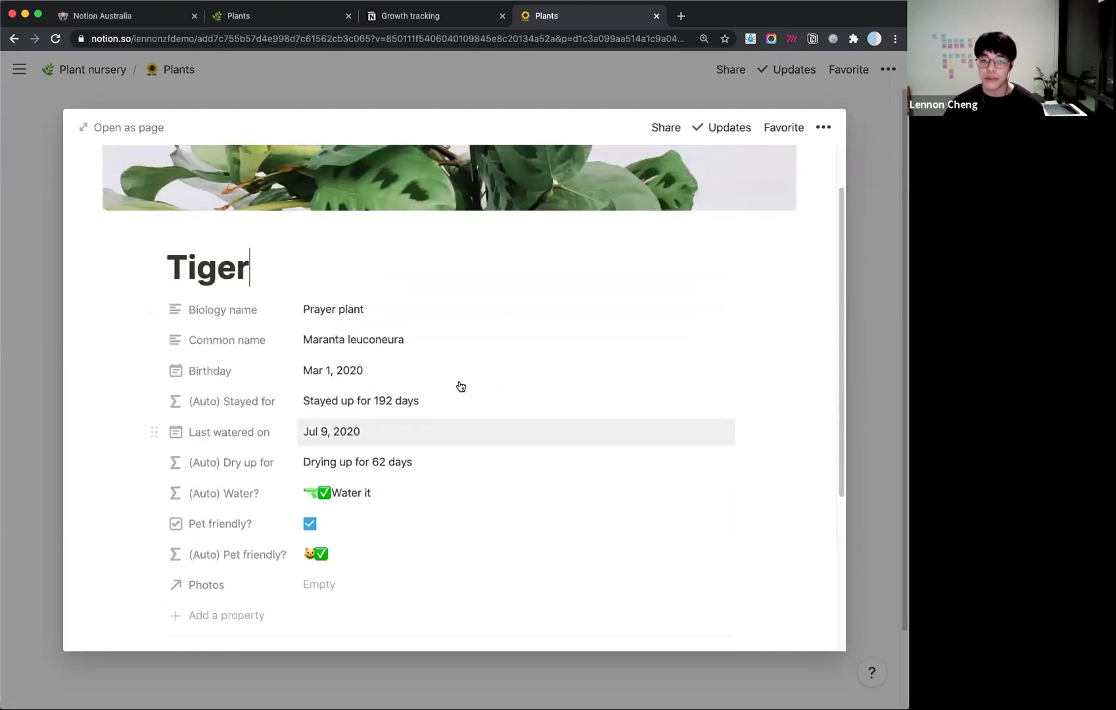
scroll(461, 386, down, 2)
scroll(486, 302, up, 3)
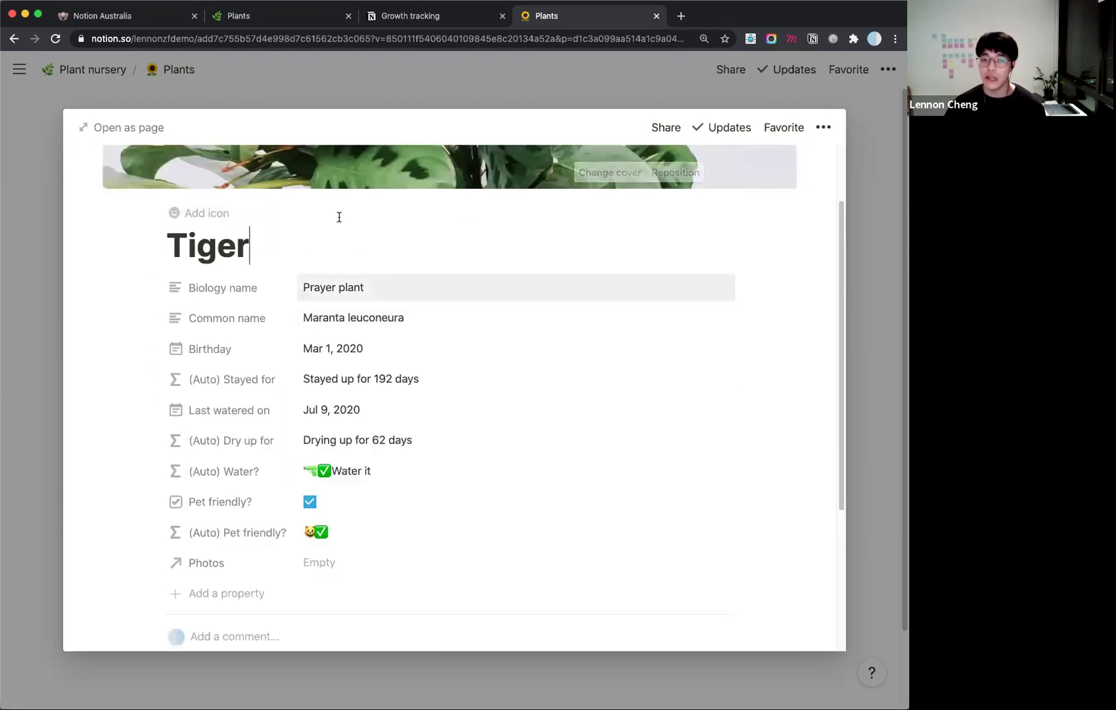
scroll(480, 304, up, 1)
scroll(505, 304, down, 4)
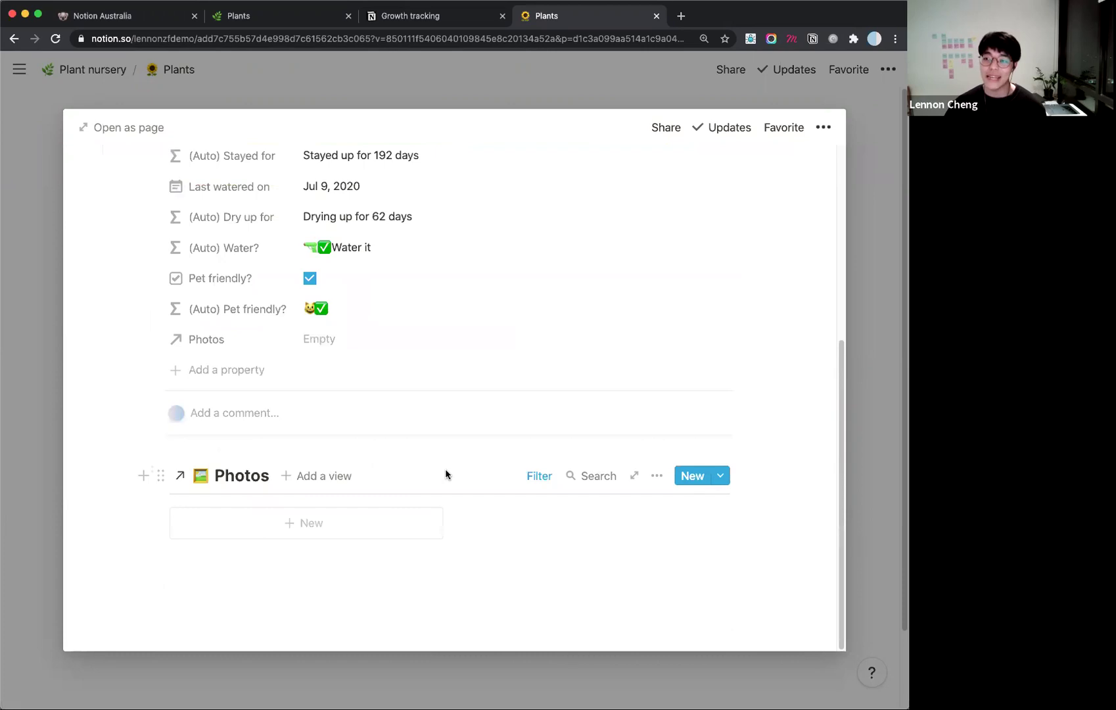
click(312, 521)
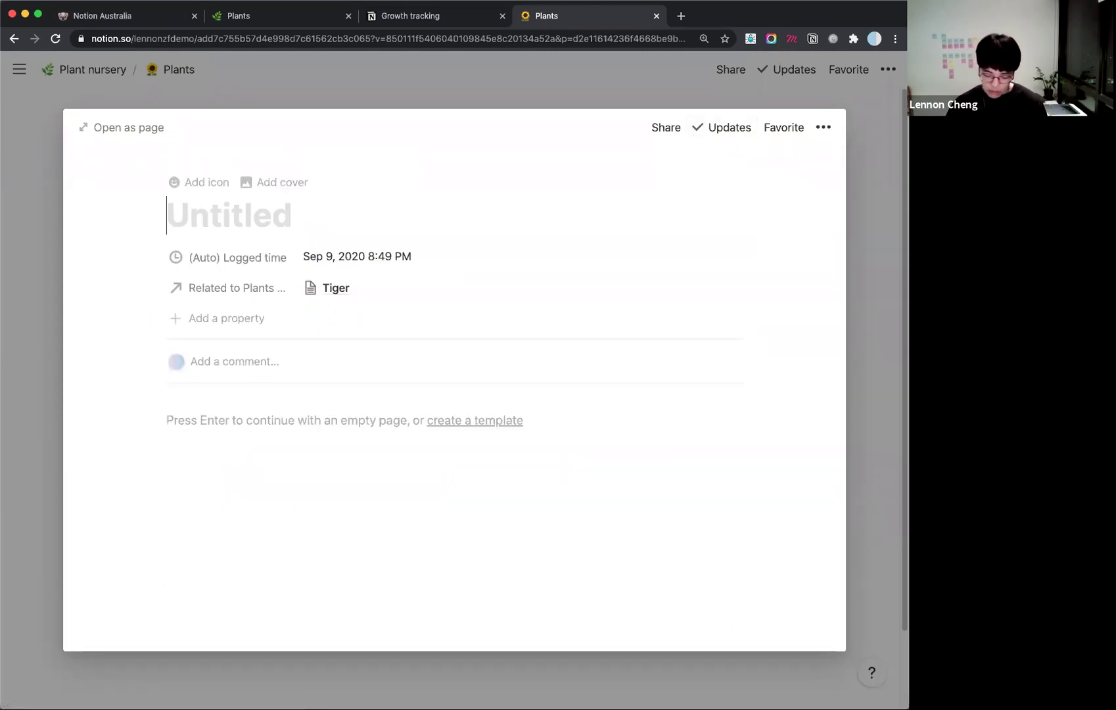
text(Day 10)
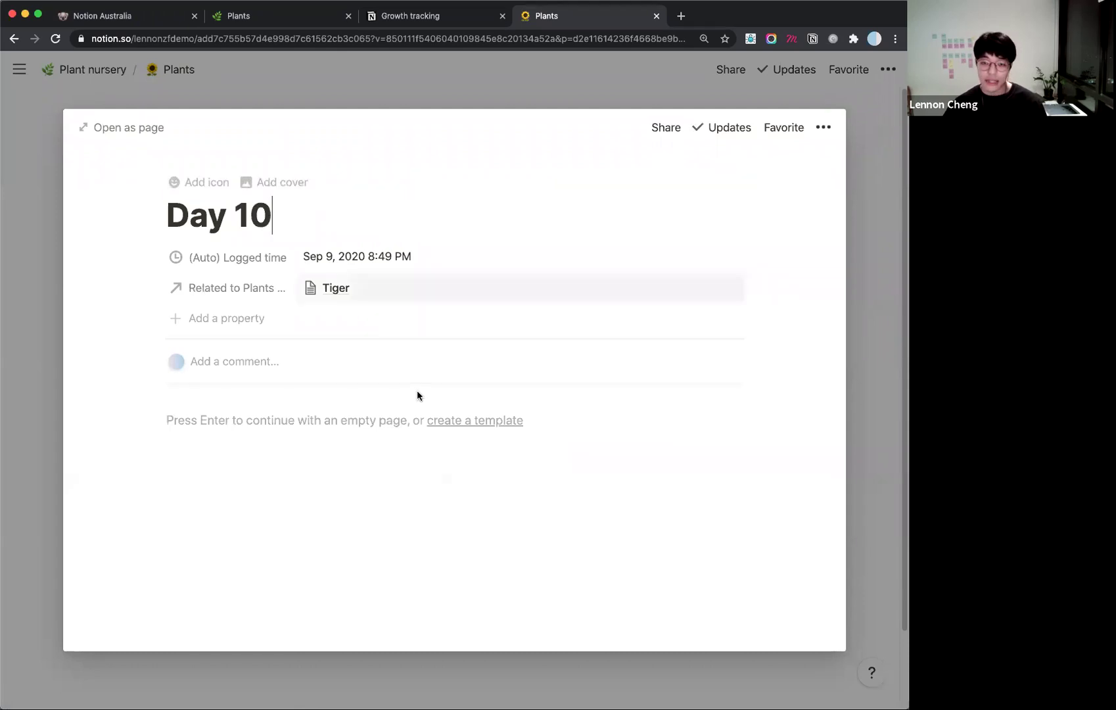
key(Return)
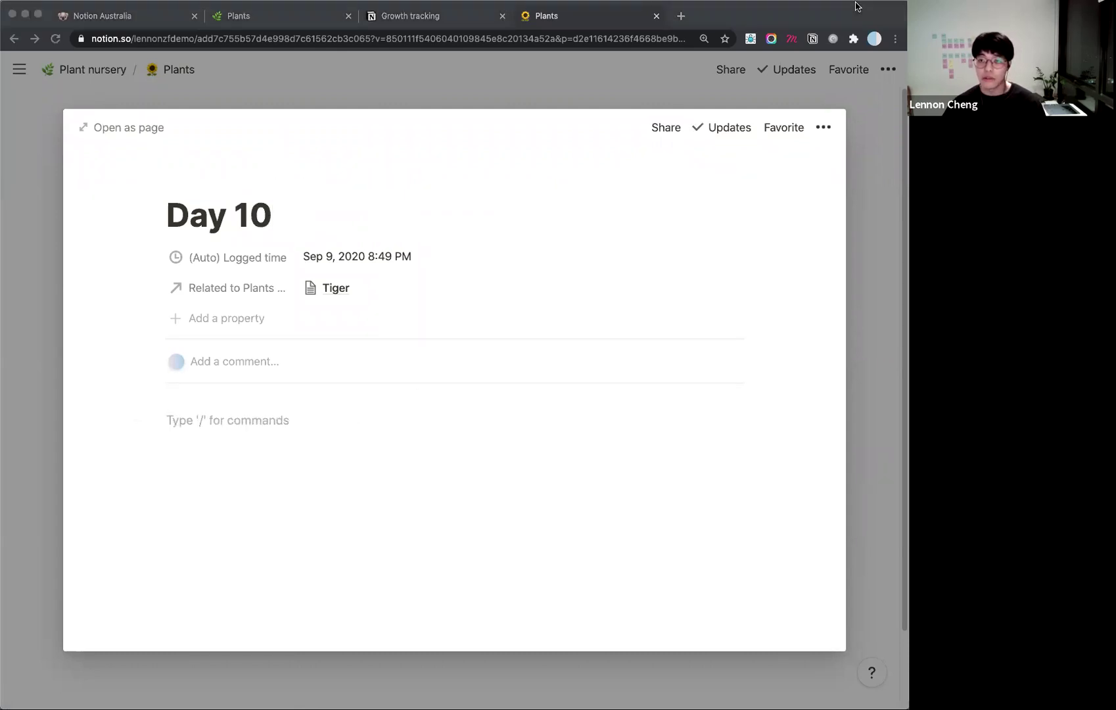
Insert the plant photo file into the body of the Day 10 entry, look it over and close the entry.
drag(775, 108, 286, 387)
scroll(760, 418, down, 5)
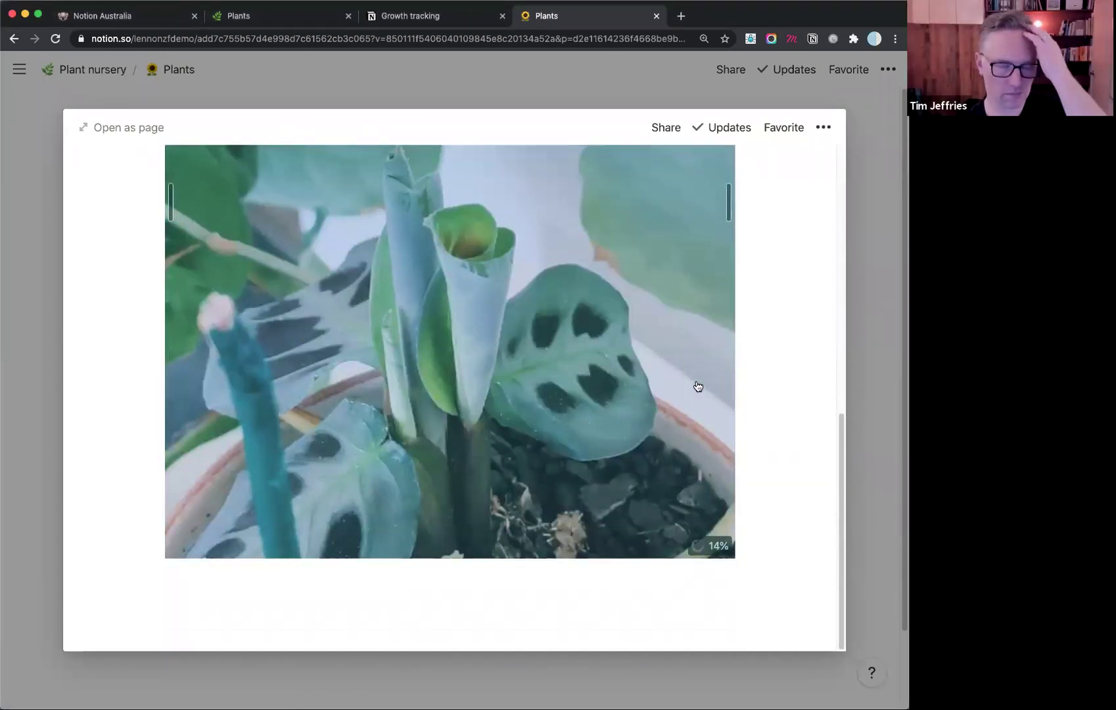
scroll(698, 386, up, 5)
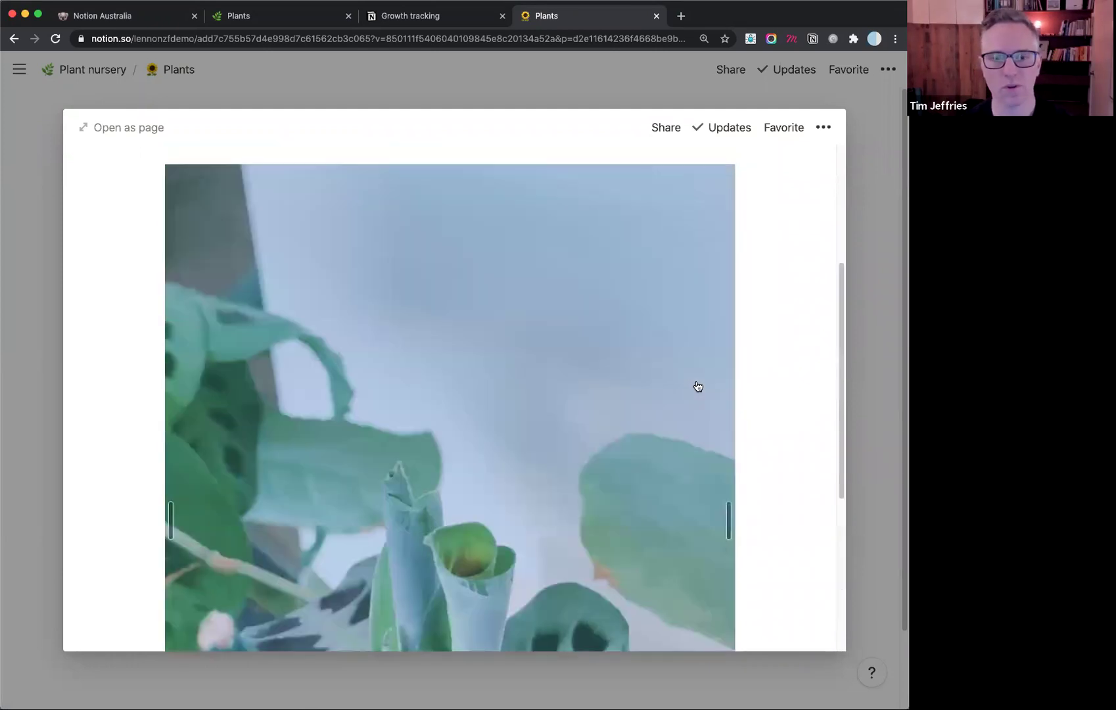
scroll(632, 368, down, 5)
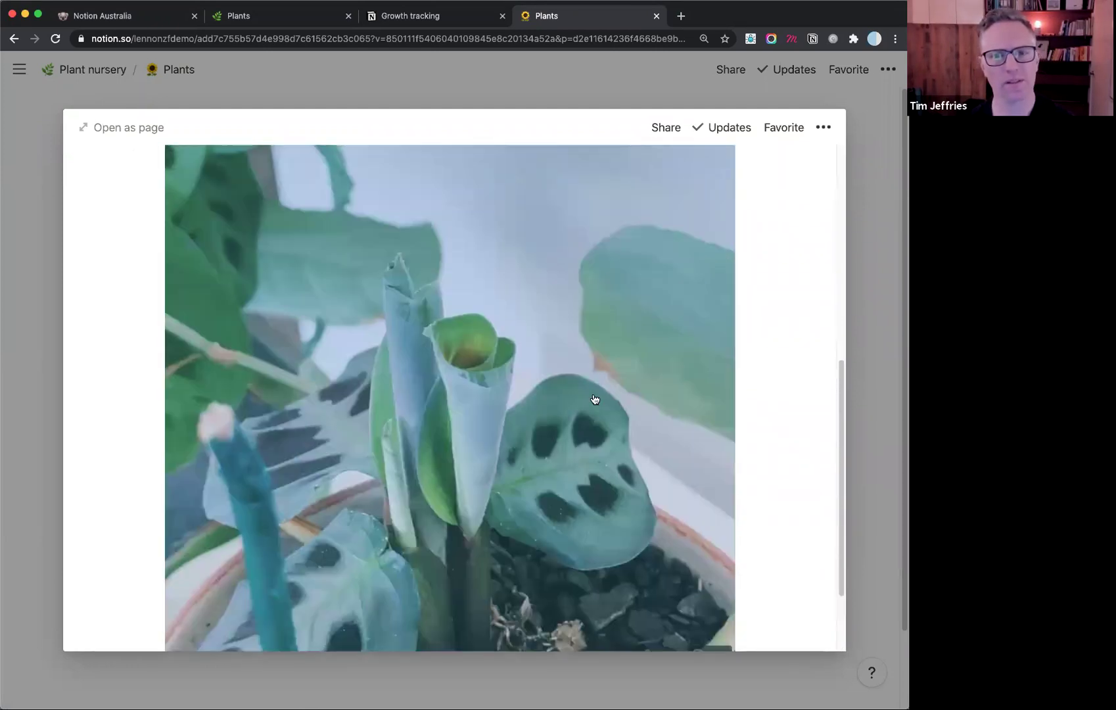
scroll(593, 398, up, 5)
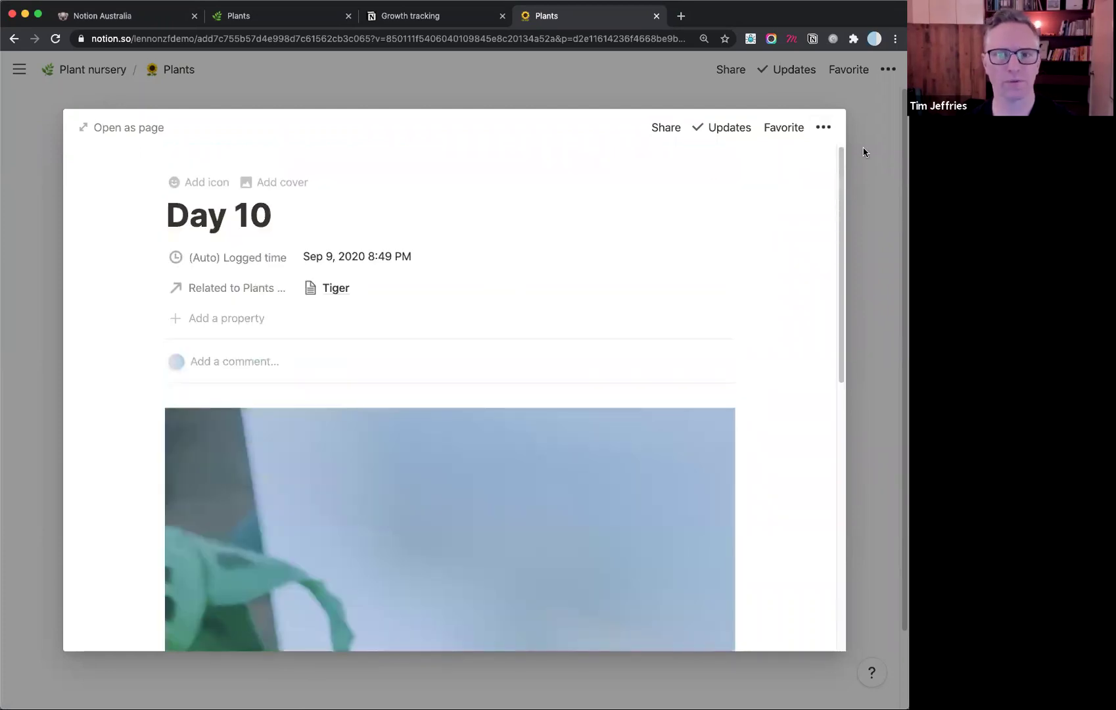
click(360, 74)
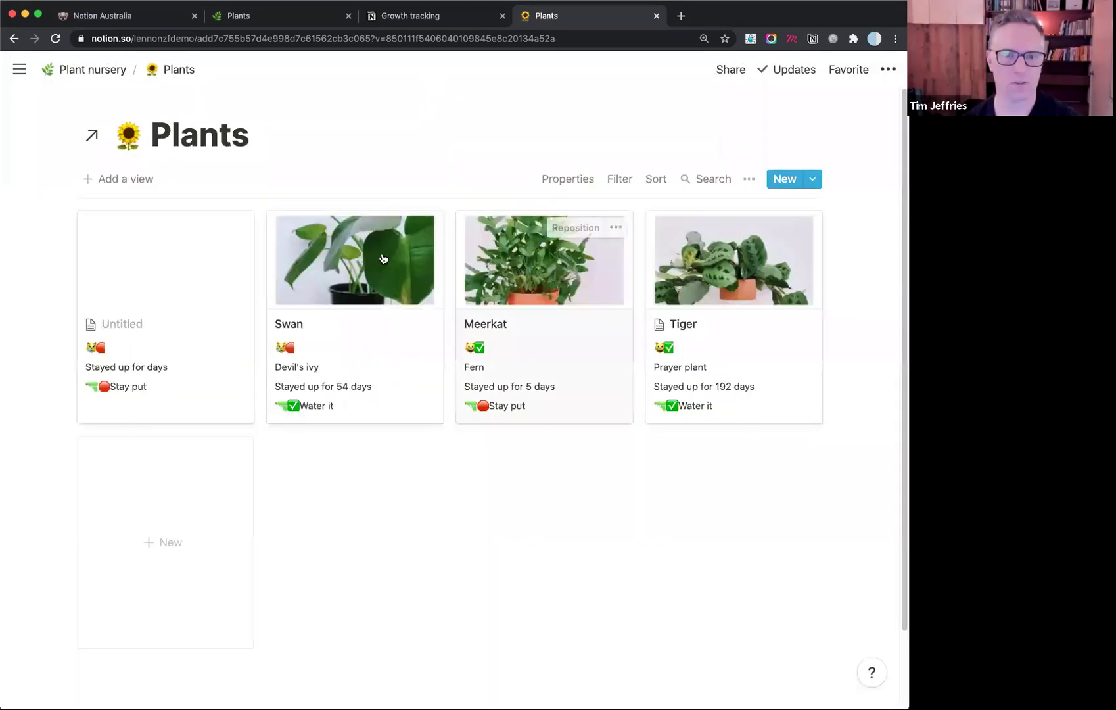
Reopen the Tiger page and examine its Photos relation and the filtered Photos gallery.
click(736, 309)
scroll(516, 327, down, 7)
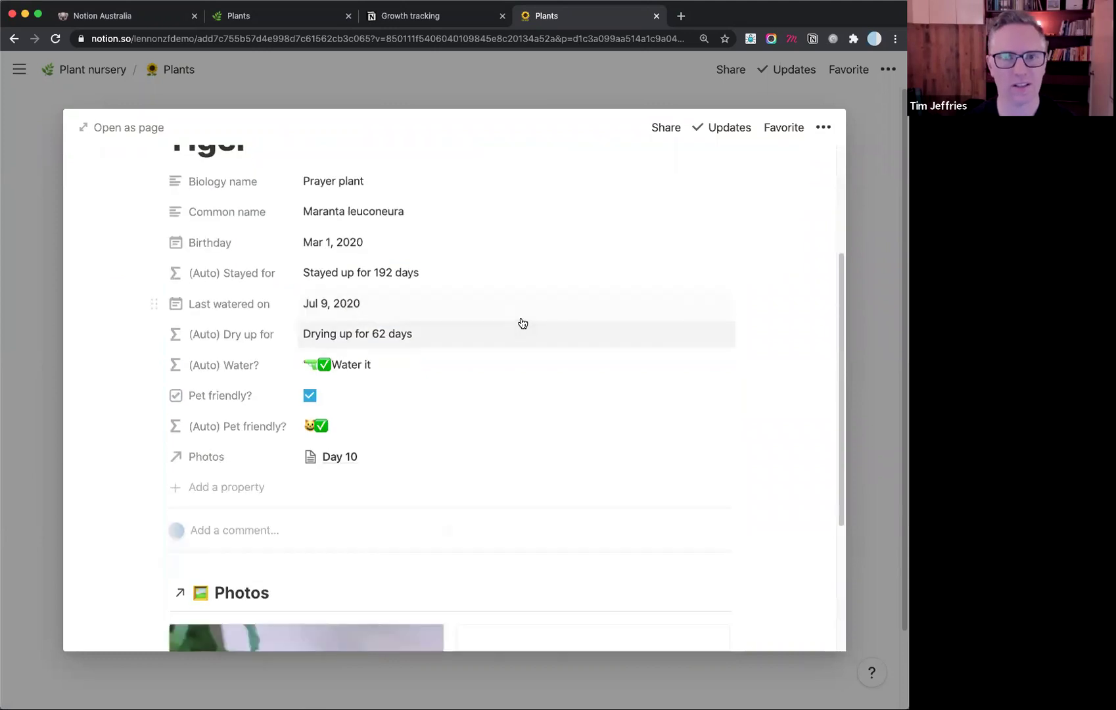
mouse_move(767, 351)
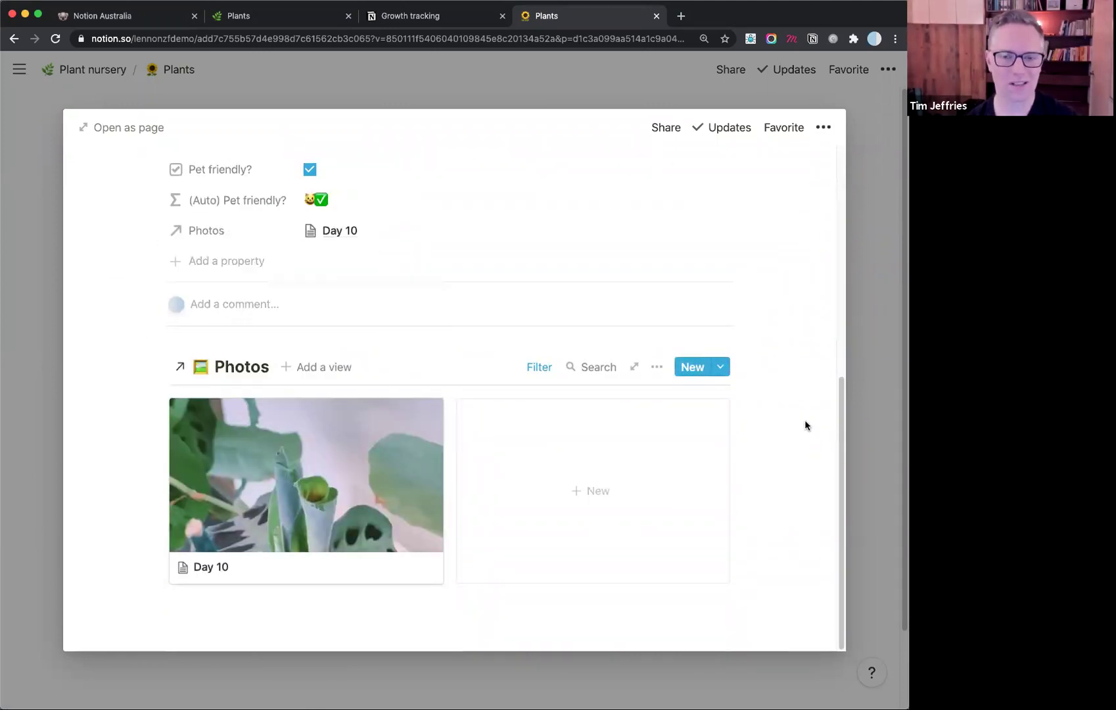
scroll(780, 423, up, 5)
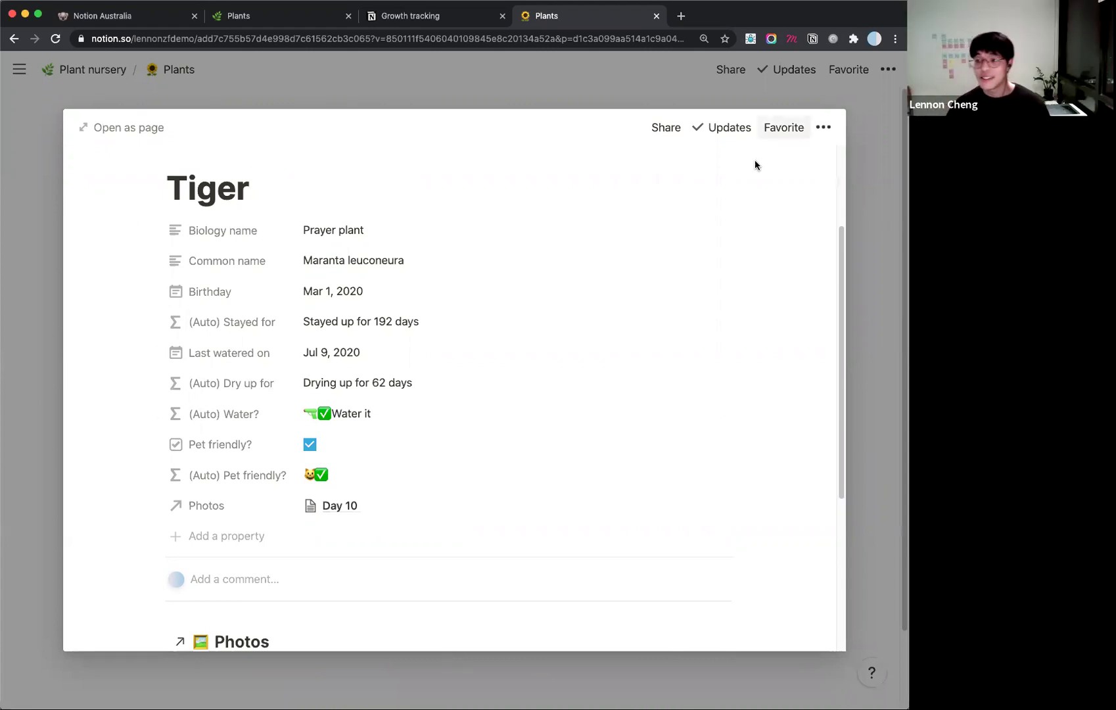
scroll(648, 299, down, 1)
scroll(514, 441, down, 6)
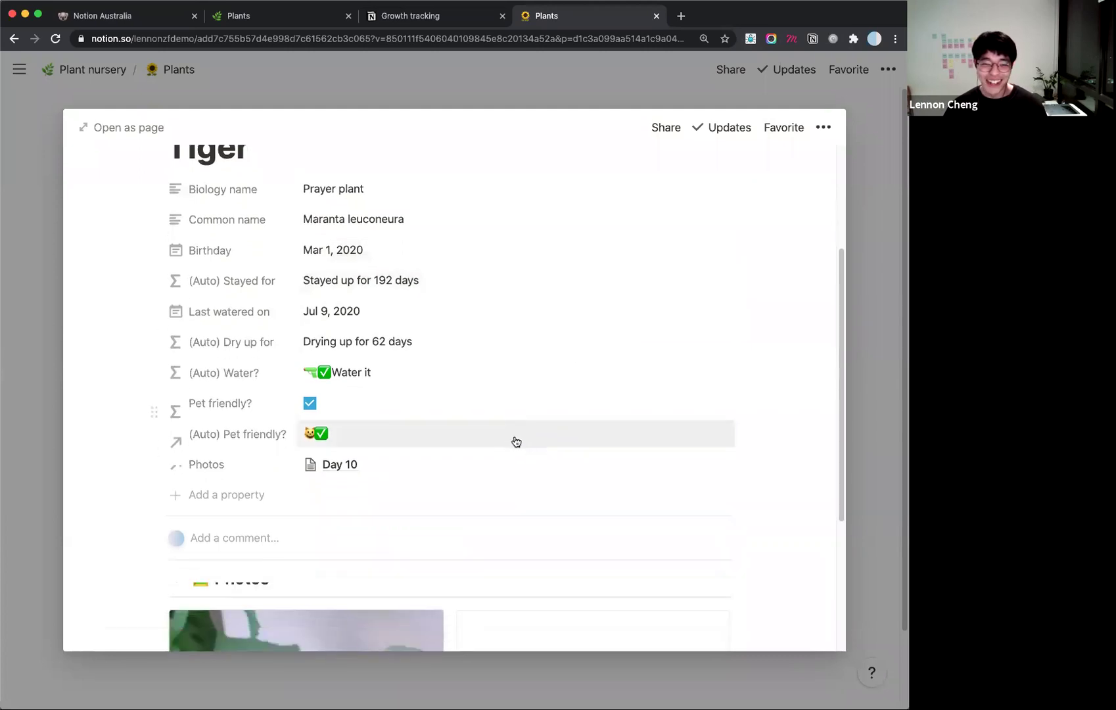
scroll(506, 408, up, 4)
scroll(499, 406, down, 5)
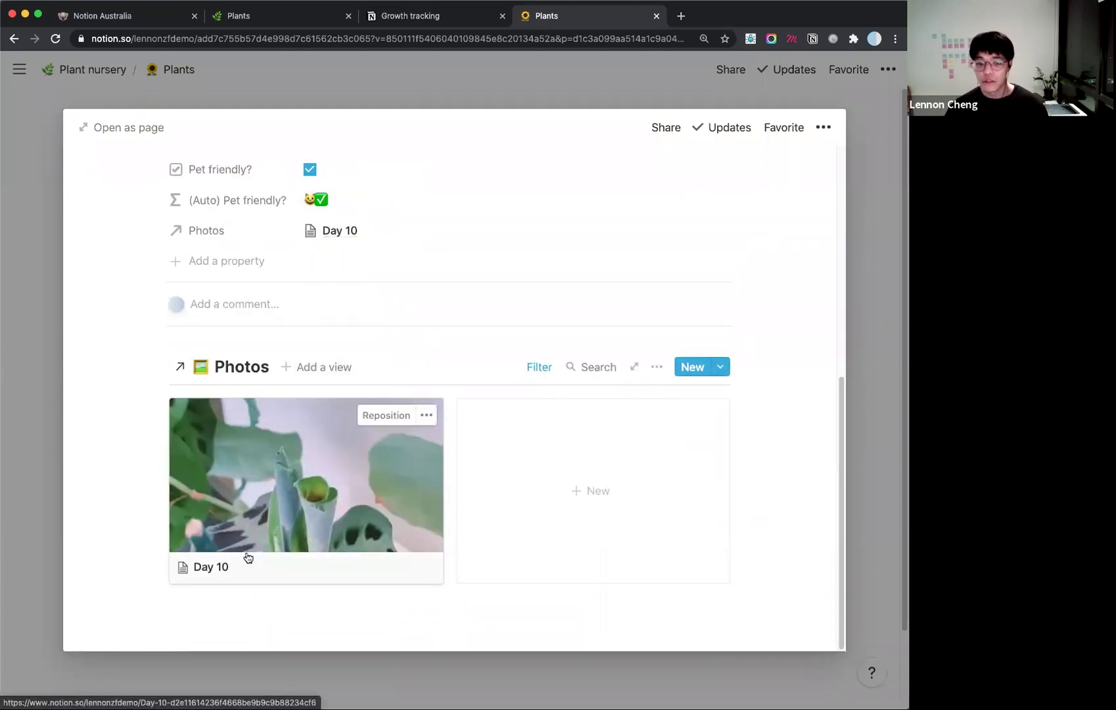
scroll(291, 444, up, 1)
scroll(291, 314, down, 1)
scroll(291, 314, up, 2)
scroll(307, 506, down, 2)
scroll(307, 506, up, 12)
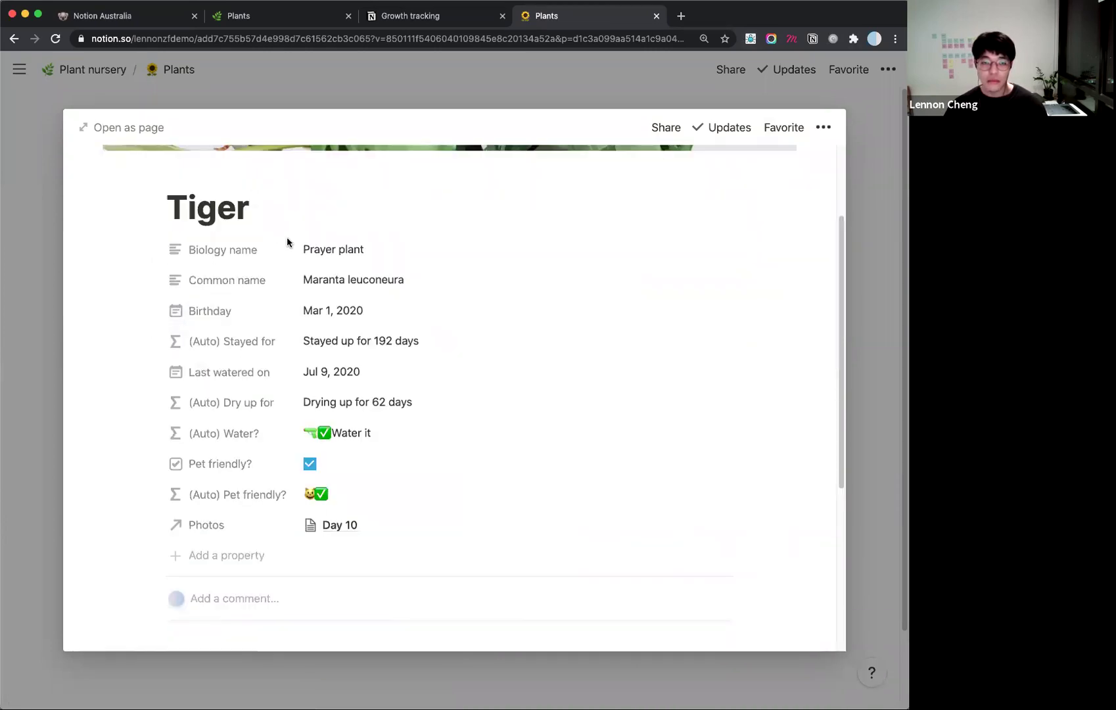
scroll(341, 485, down, 12)
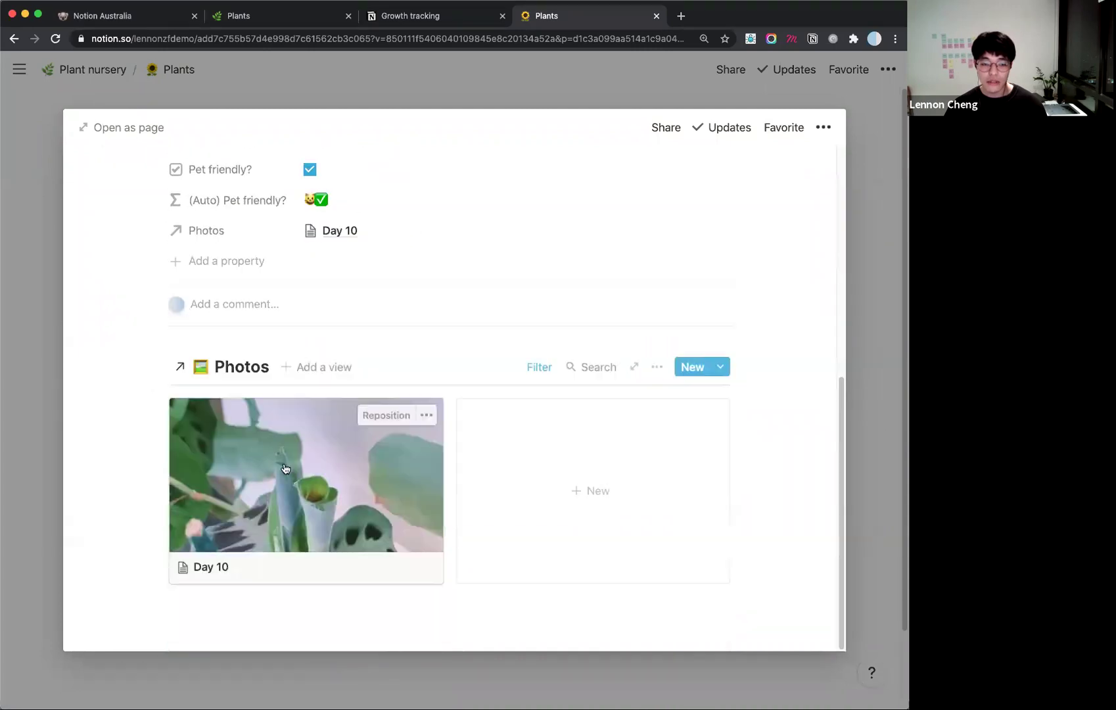
Open the Day 10 entry from Tiger's gallery, check its related plant and picture, and close it.
click(287, 466)
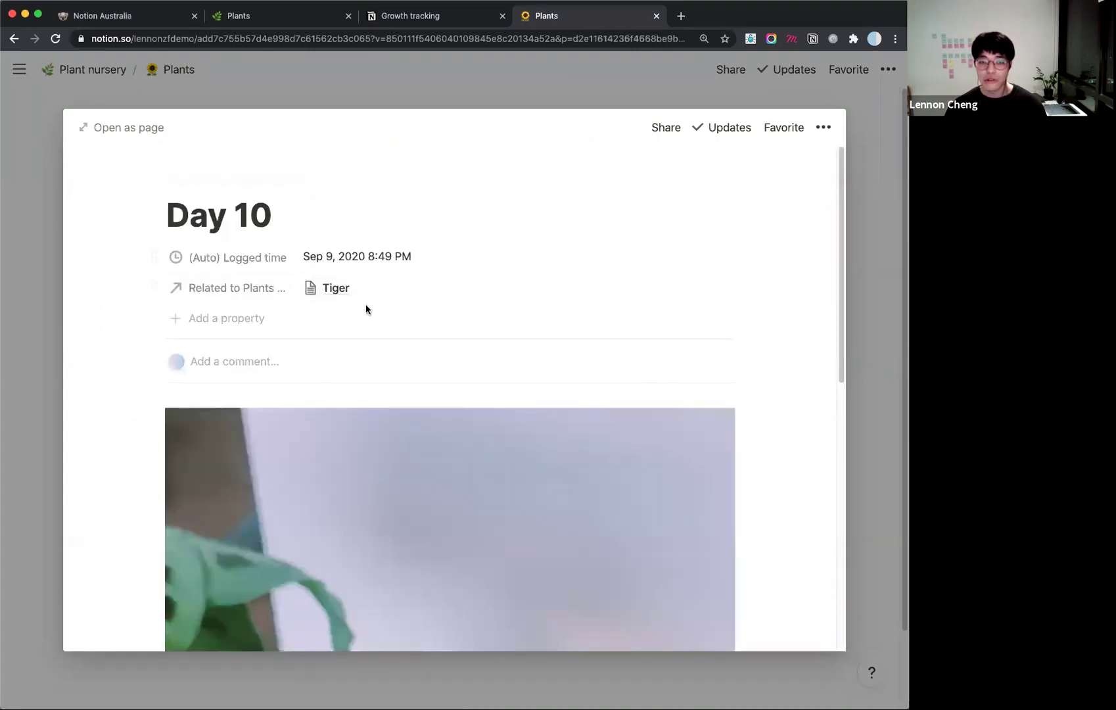
scroll(266, 207, down, 5)
scroll(407, 183, up, 1)
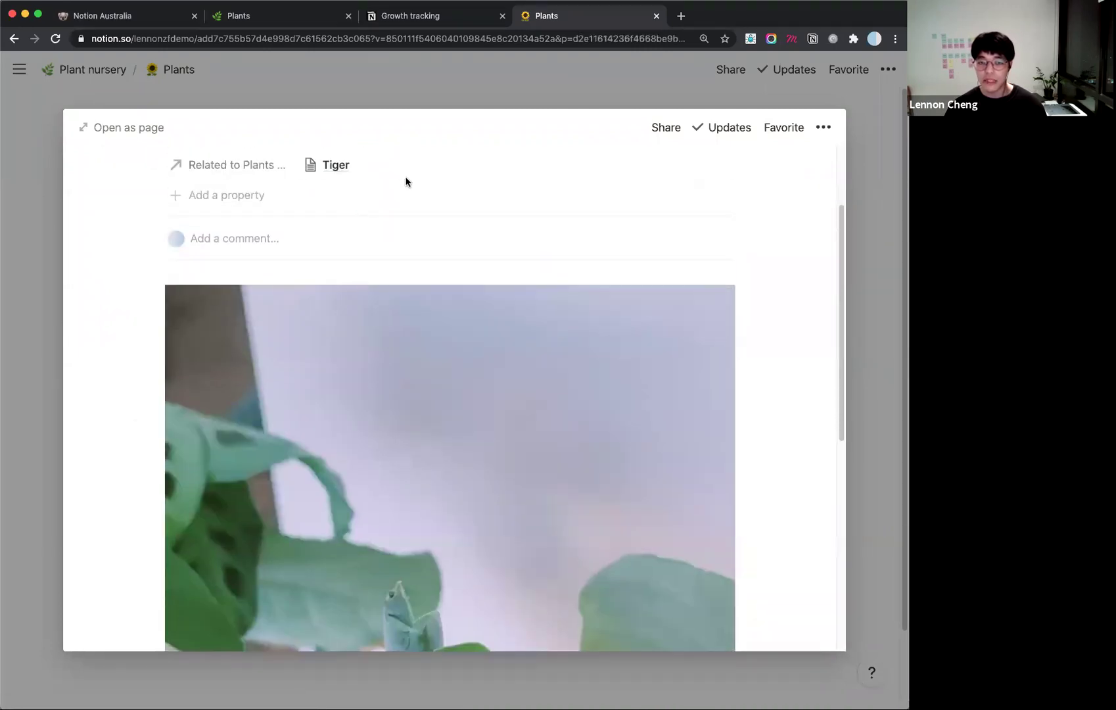
click(873, 282)
Open the Swan plant page and apply the Growth tracking template to it.
click(371, 250)
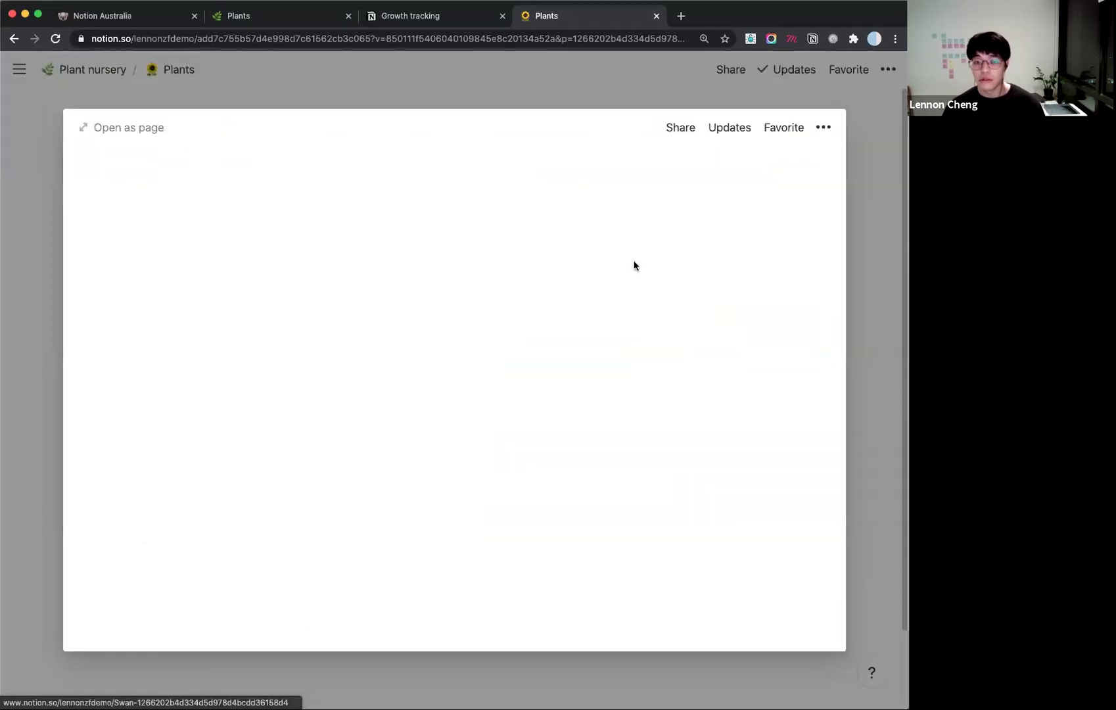
scroll(386, 341, down, 10)
click(238, 396)
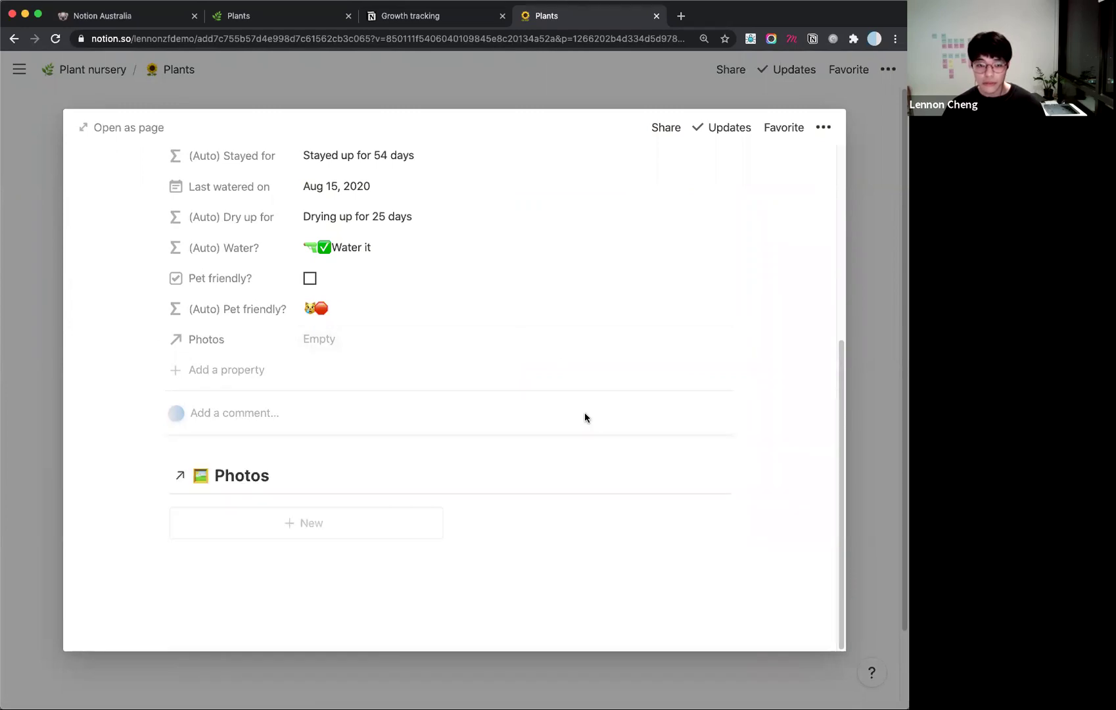
Add an entry titled Day 5 with a plant photo to Swan's Photos gallery and close it.
click(410, 572)
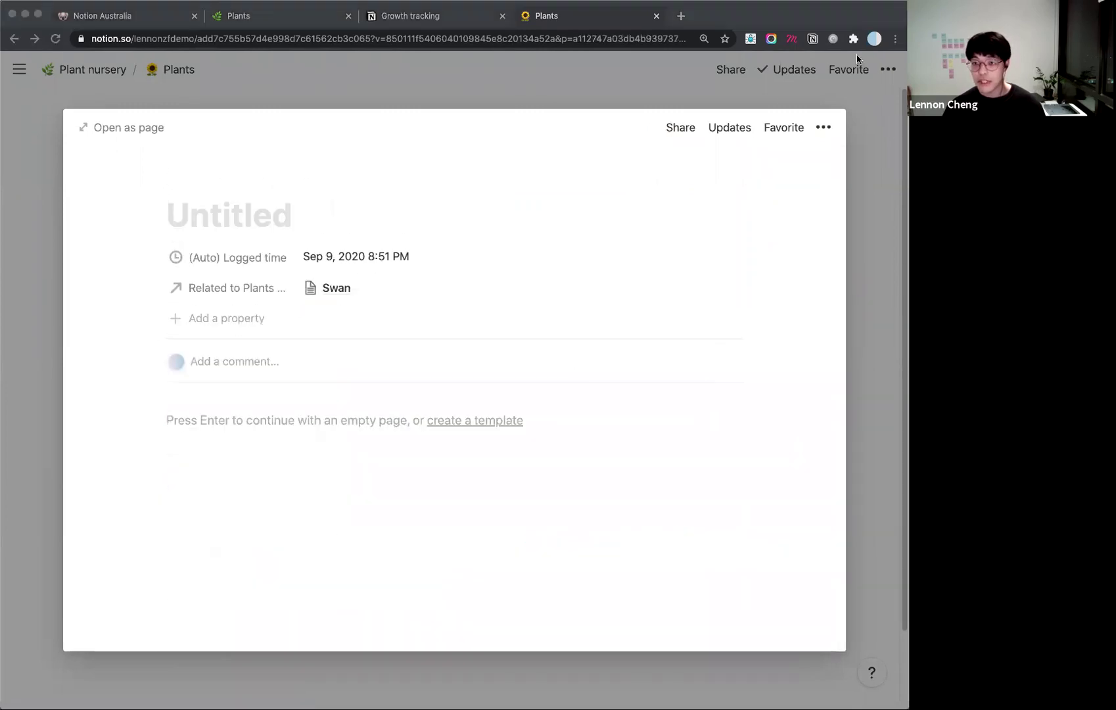
drag(892, 23, 389, 431)
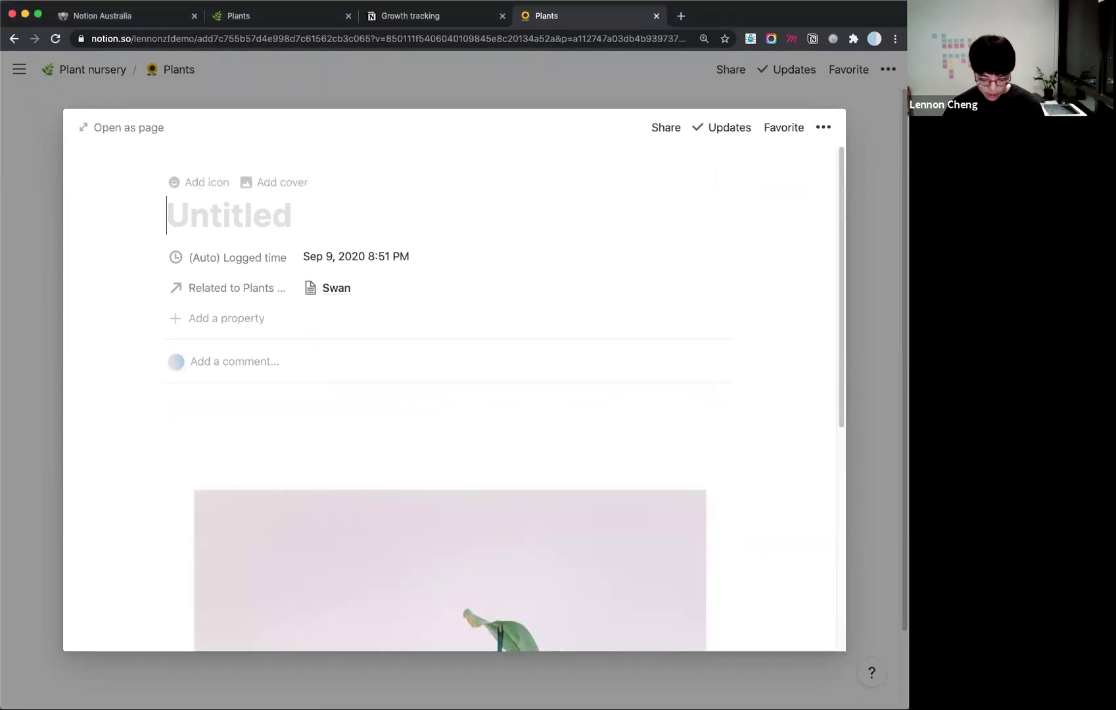
text(Day 5)
scroll(630, 221, down, 5)
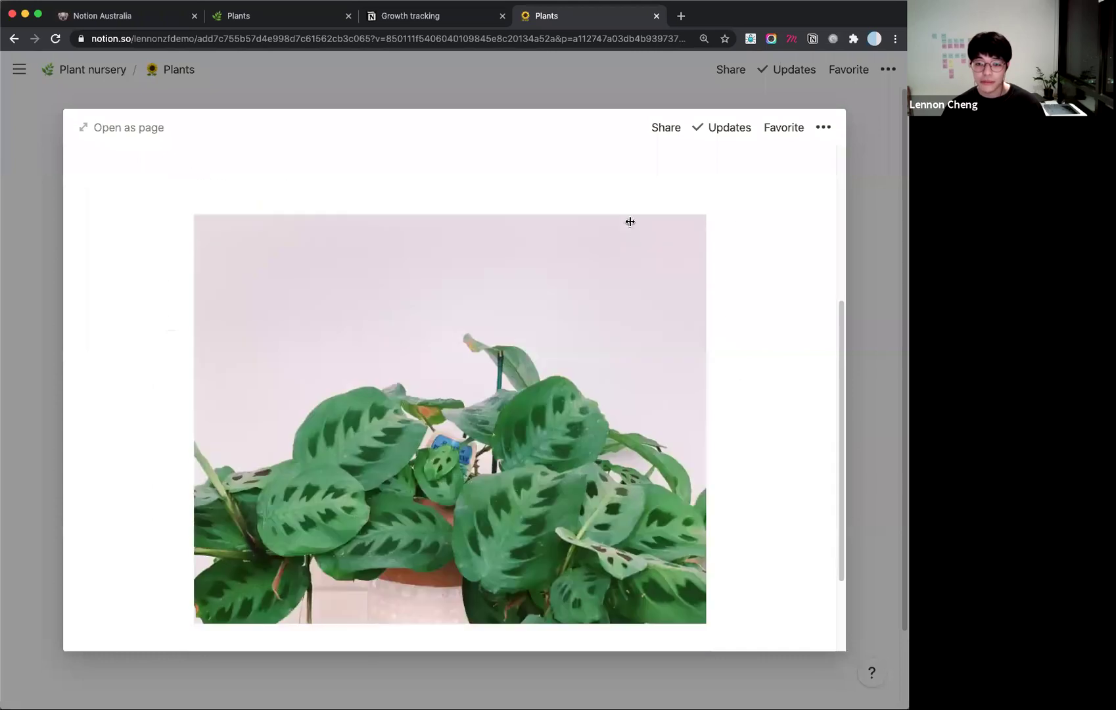
drag(630, 222, 868, 246)
click(868, 245)
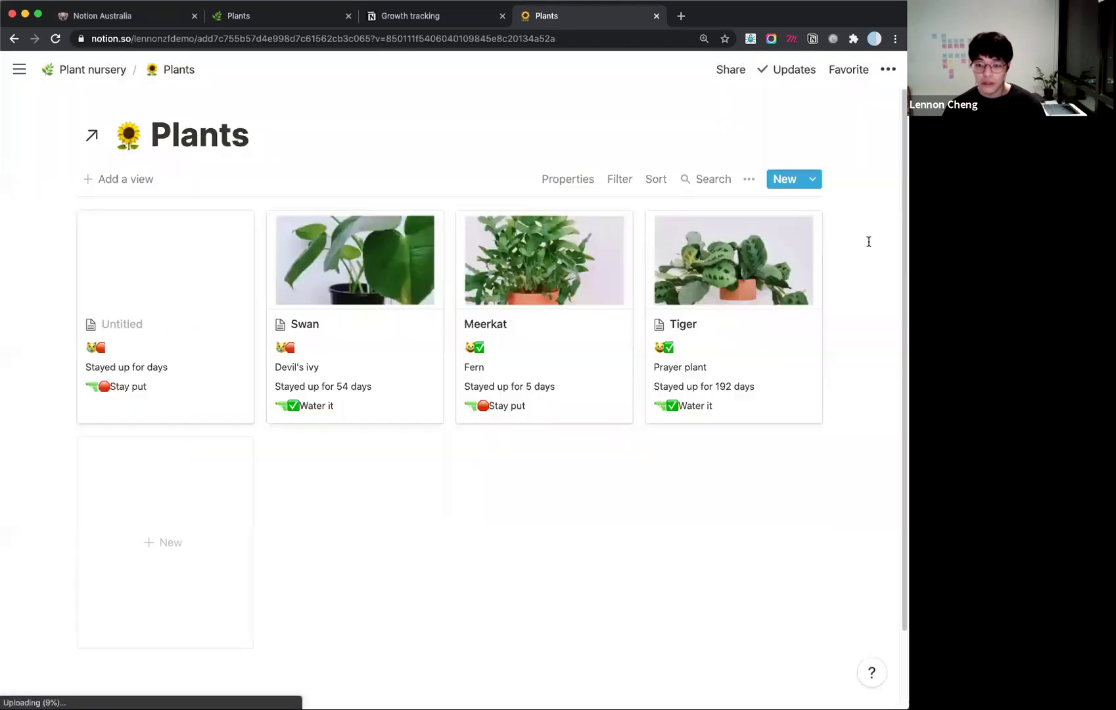
Reopen the Swan page, check its Photos gallery, and open the Day 5 entry to inspect its image.
click(368, 296)
scroll(557, 319, down, 6)
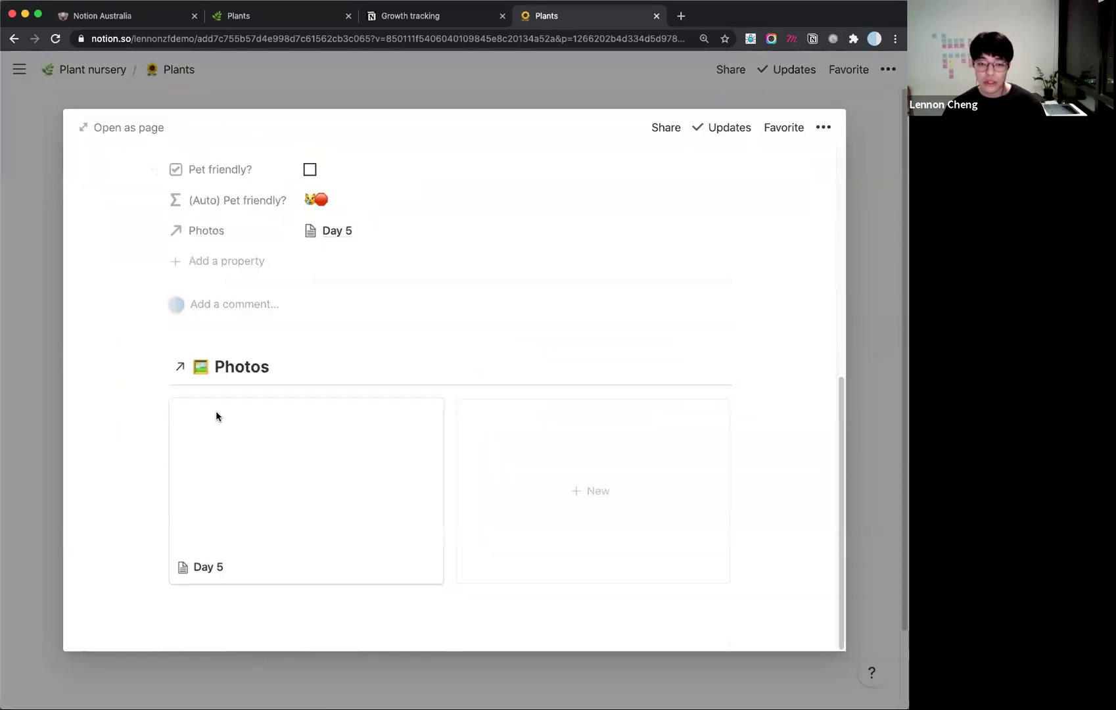
click(382, 455)
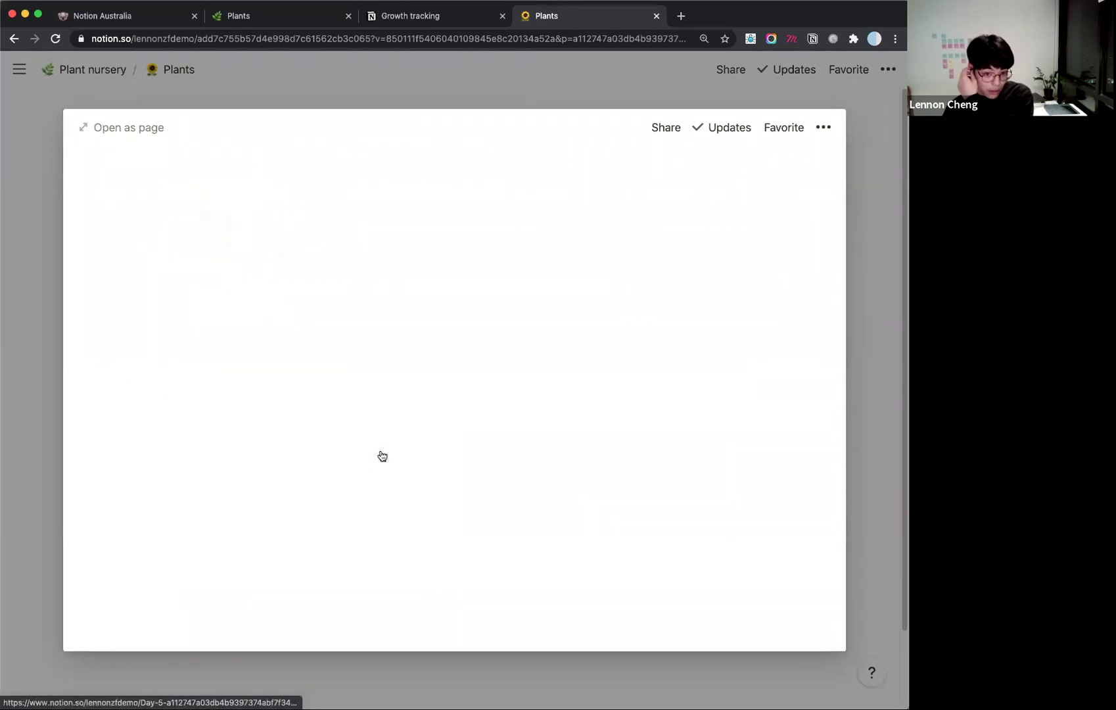
scroll(606, 411, down, 2)
scroll(605, 411, down, 3)
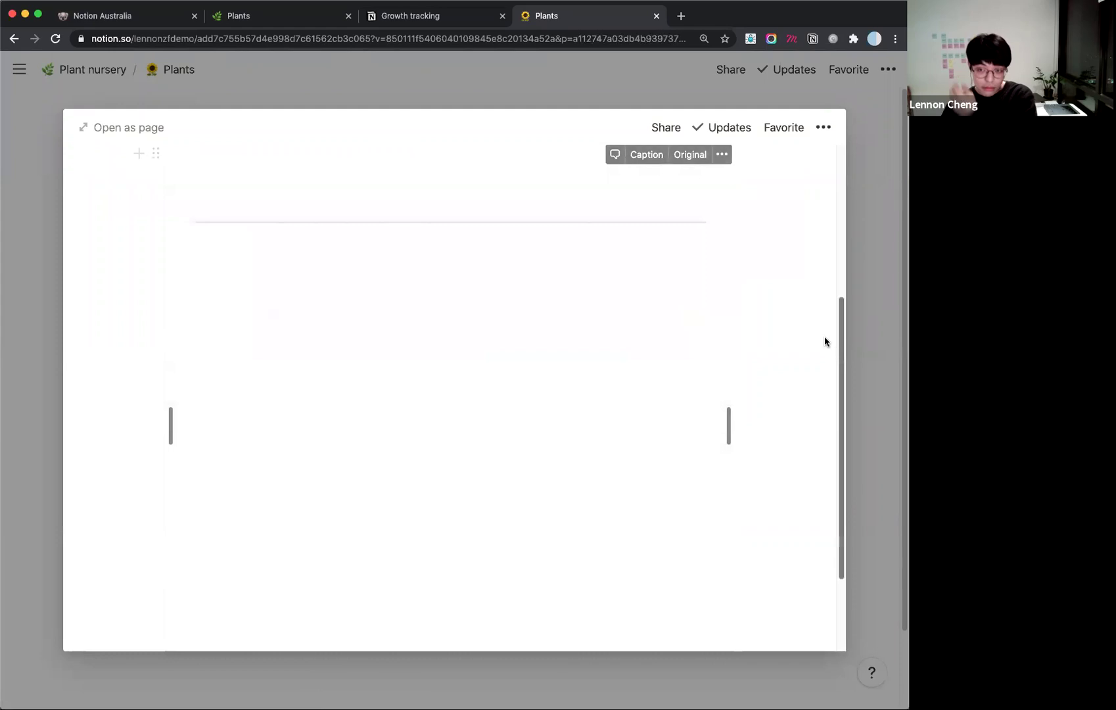
Return from the Day 5 entry to the Swan page, review its properties and Photos gallery, and close it.
key(super+bracketleft)
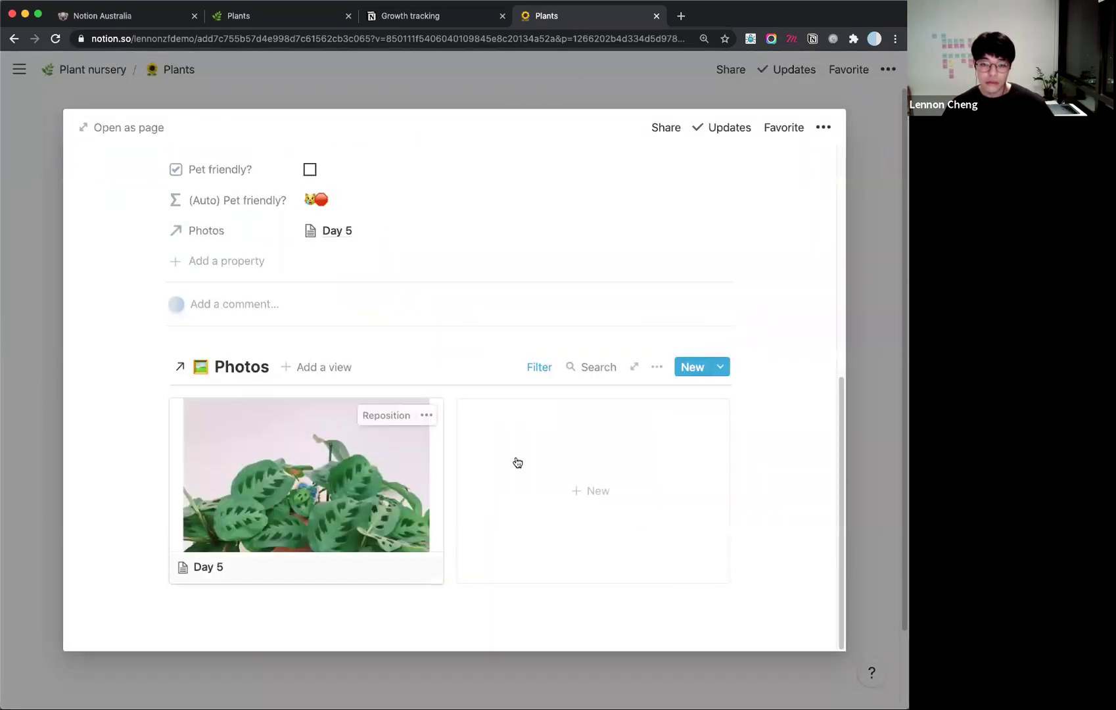
scroll(458, 362, up, 5)
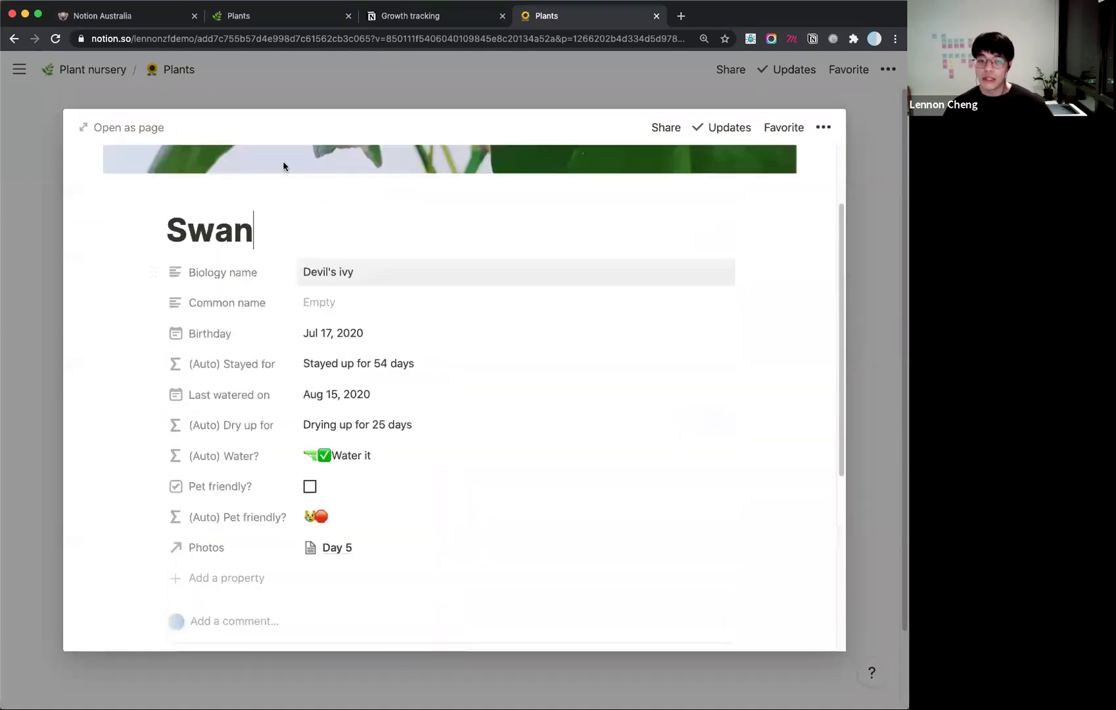
click(884, 246)
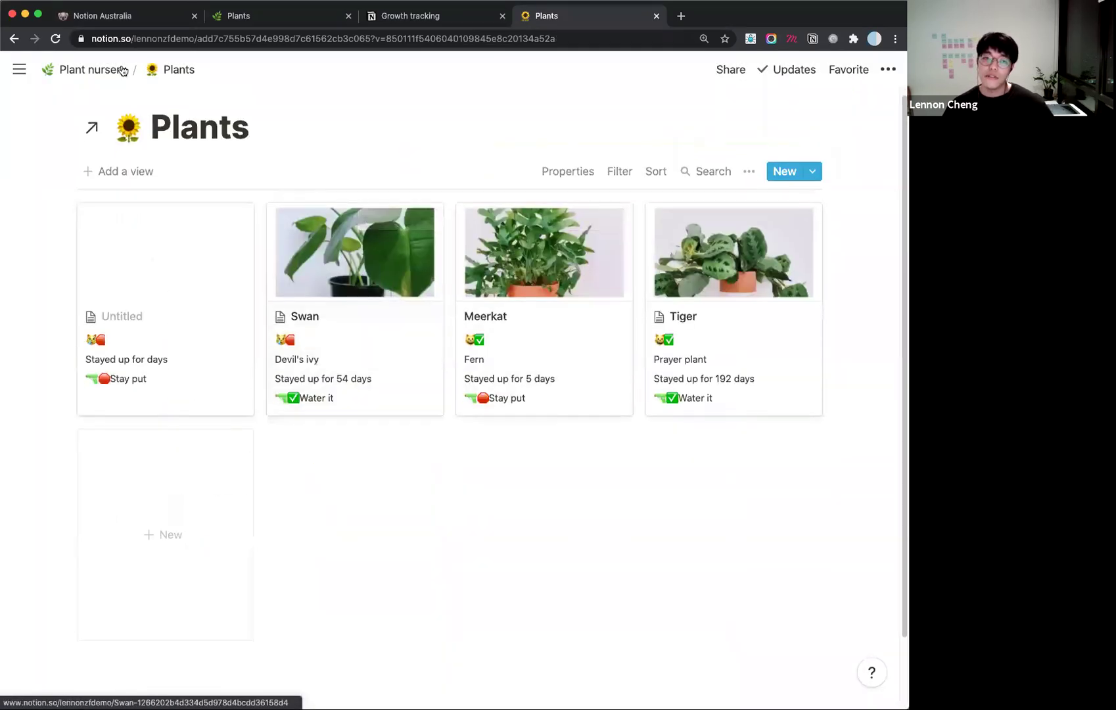
Open the Photos database from the Plant nursery page, check each entry's related plant, and return to Plant nursery.
click(93, 69)
scroll(395, 567, down, 6)
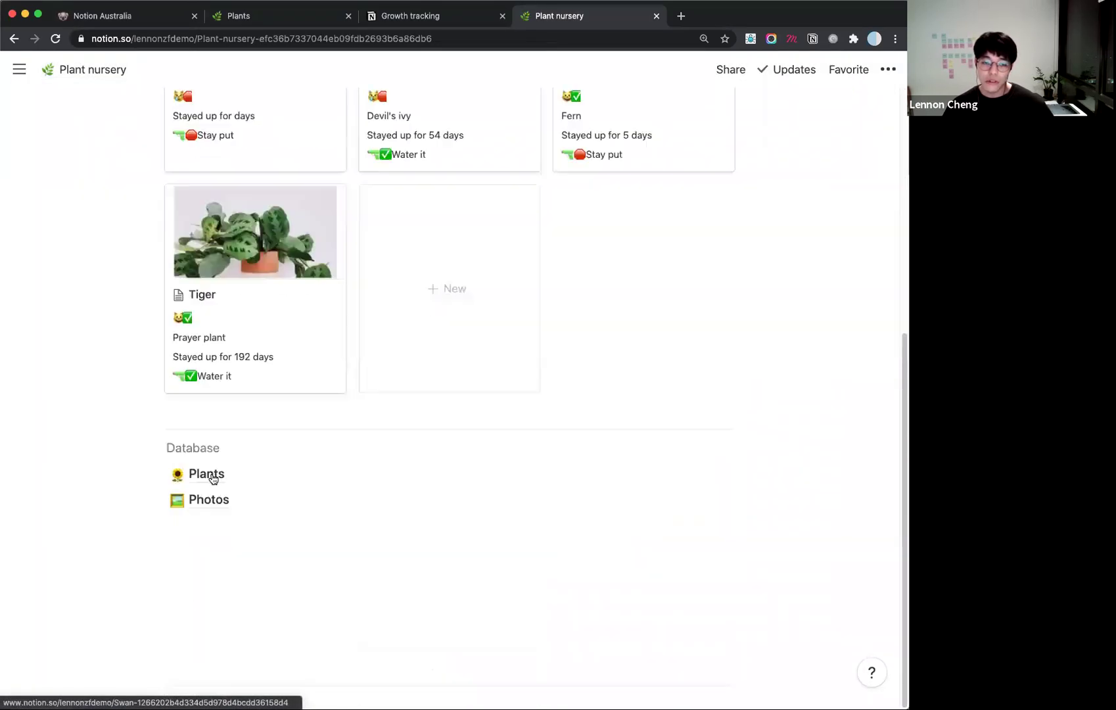
click(210, 498)
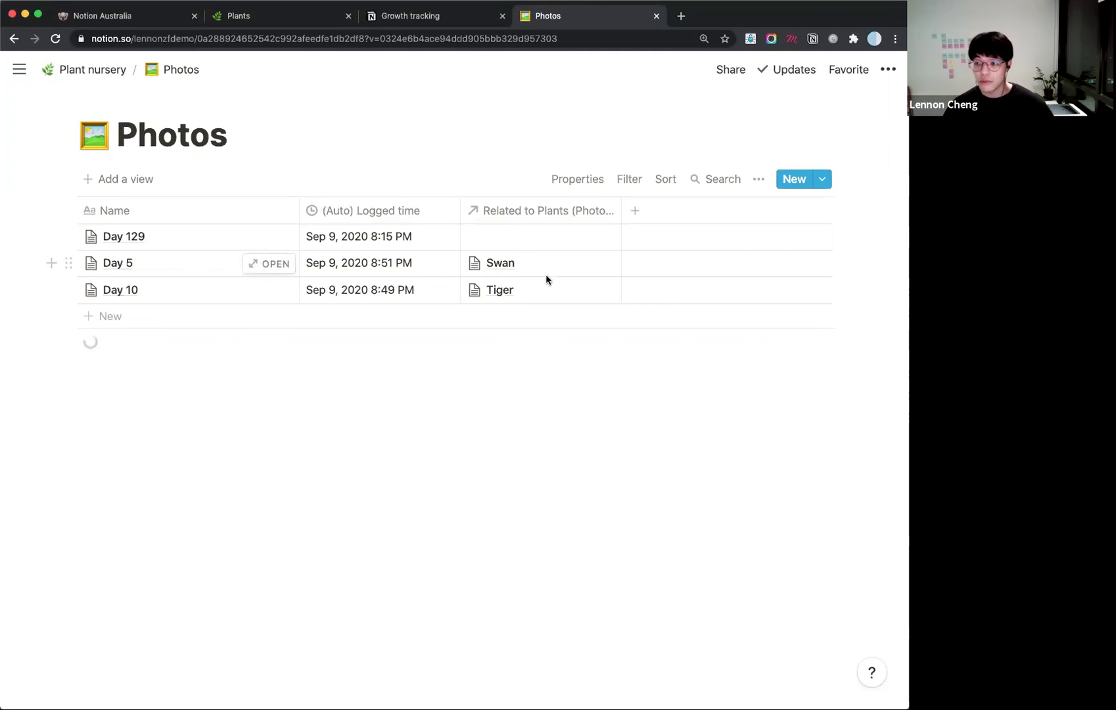
click(69, 71)
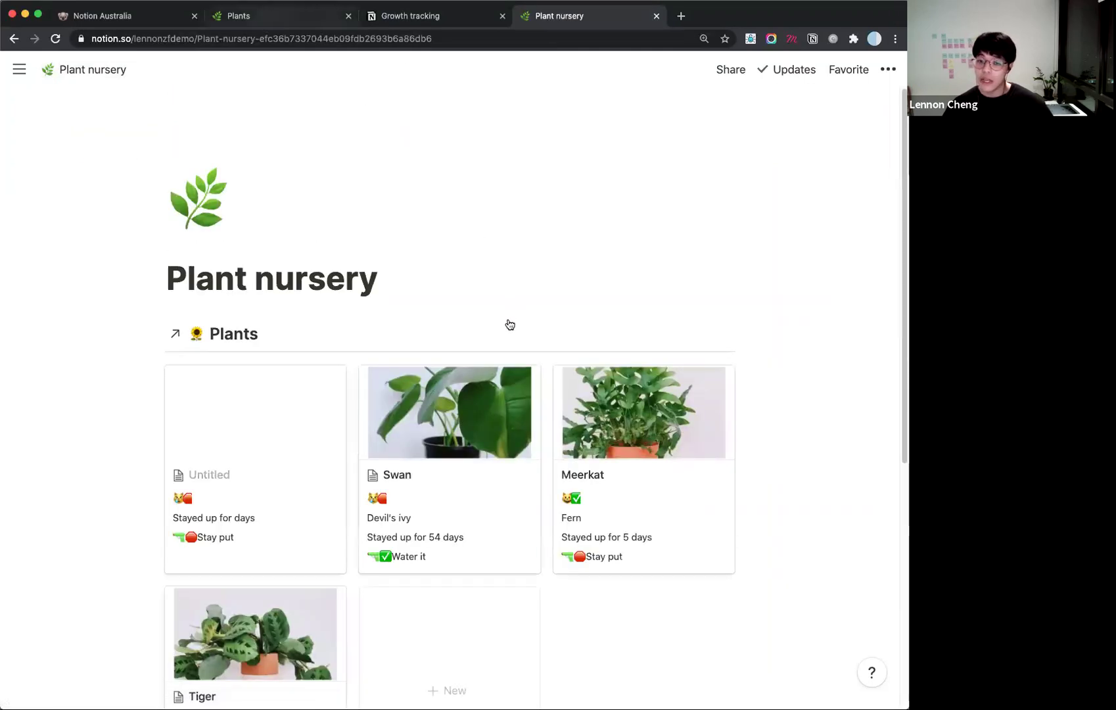
Open the Tiger page in the Sweeeet Family workspace's Plants gallery and examine its Photo gallery.
key(super+2)
click(558, 334)
scroll(756, 376, down, 4)
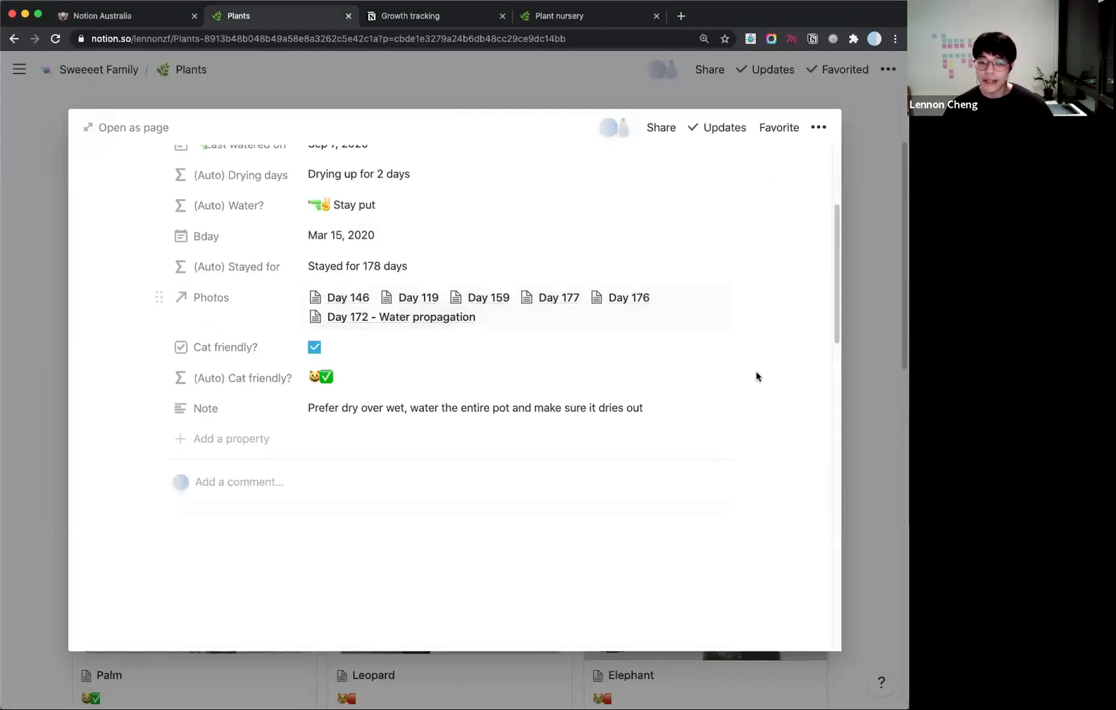
scroll(756, 376, down, 12)
scroll(675, 392, down, 5)
scroll(658, 359, up, 3)
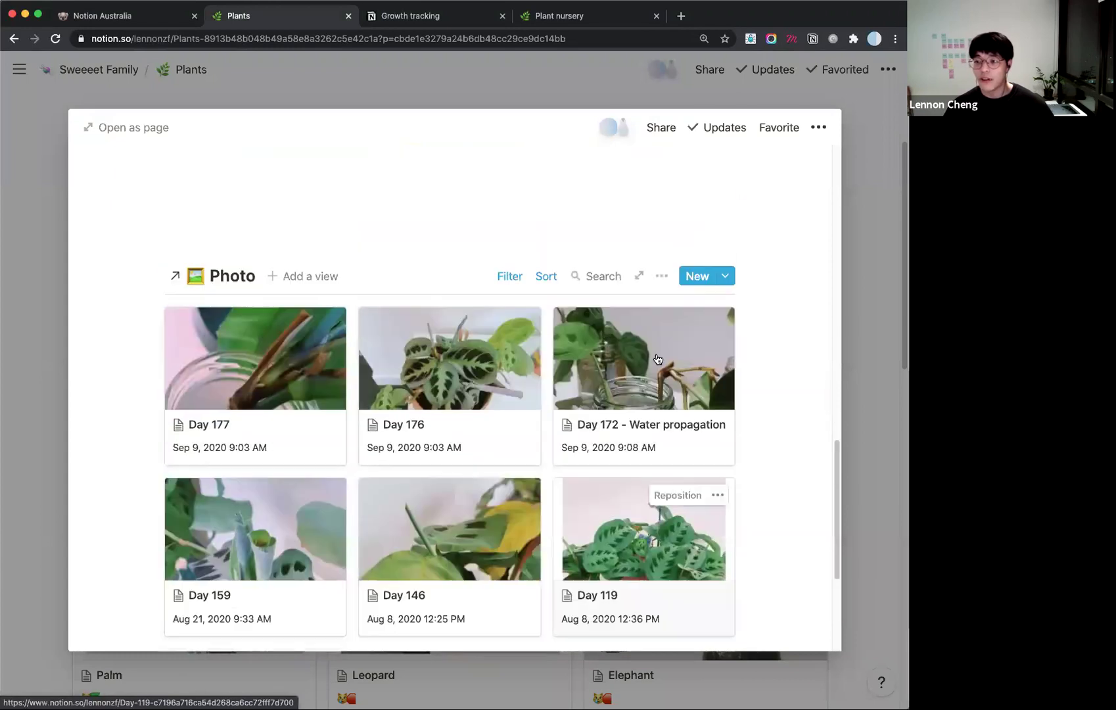
scroll(610, 383, up, 1)
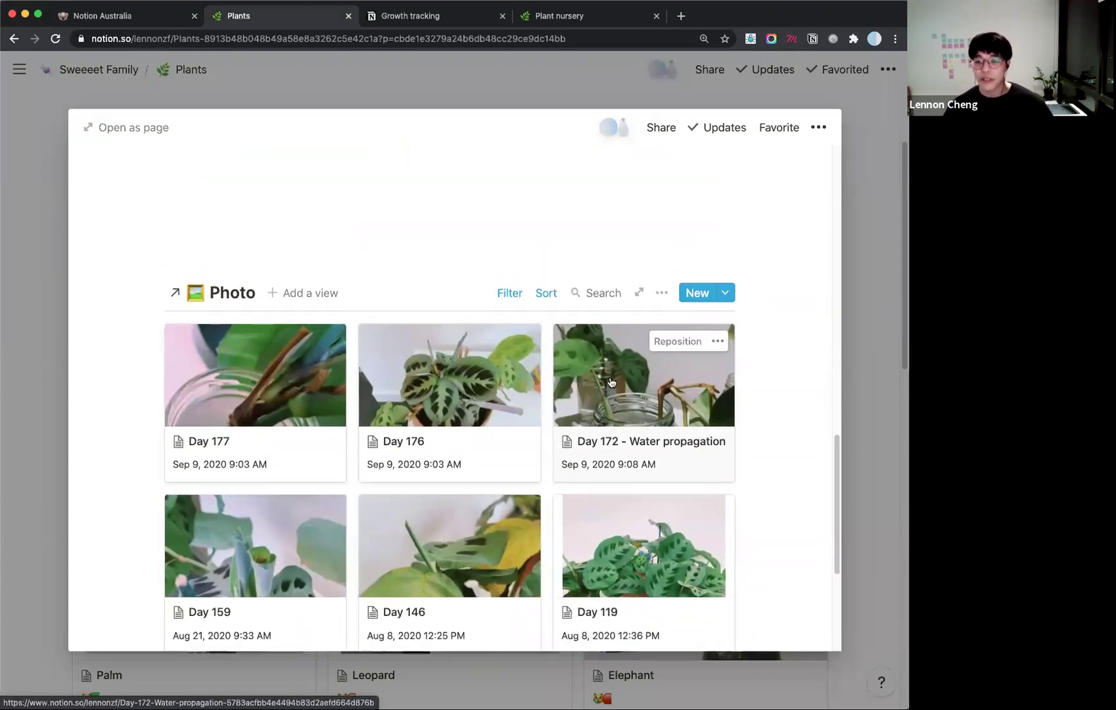
Open Tiger's Day 172 - Water propagation entry, inspect its photos and related plant, and close it.
click(611, 383)
scroll(637, 309, down, 5)
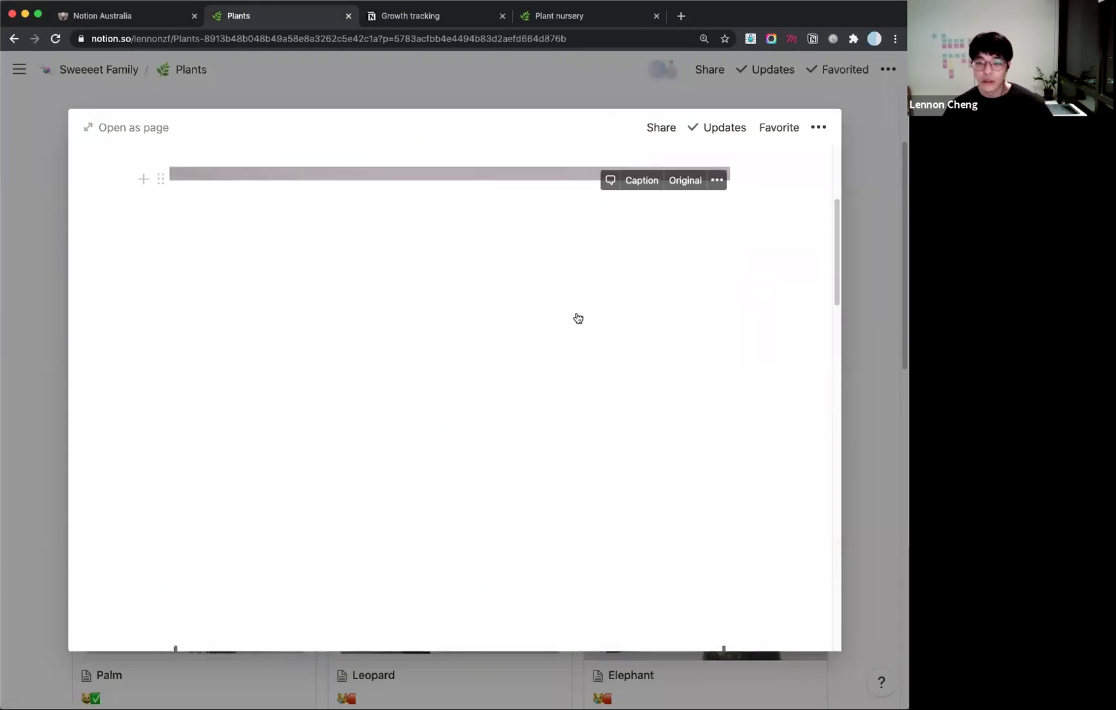
scroll(593, 309, down, 6)
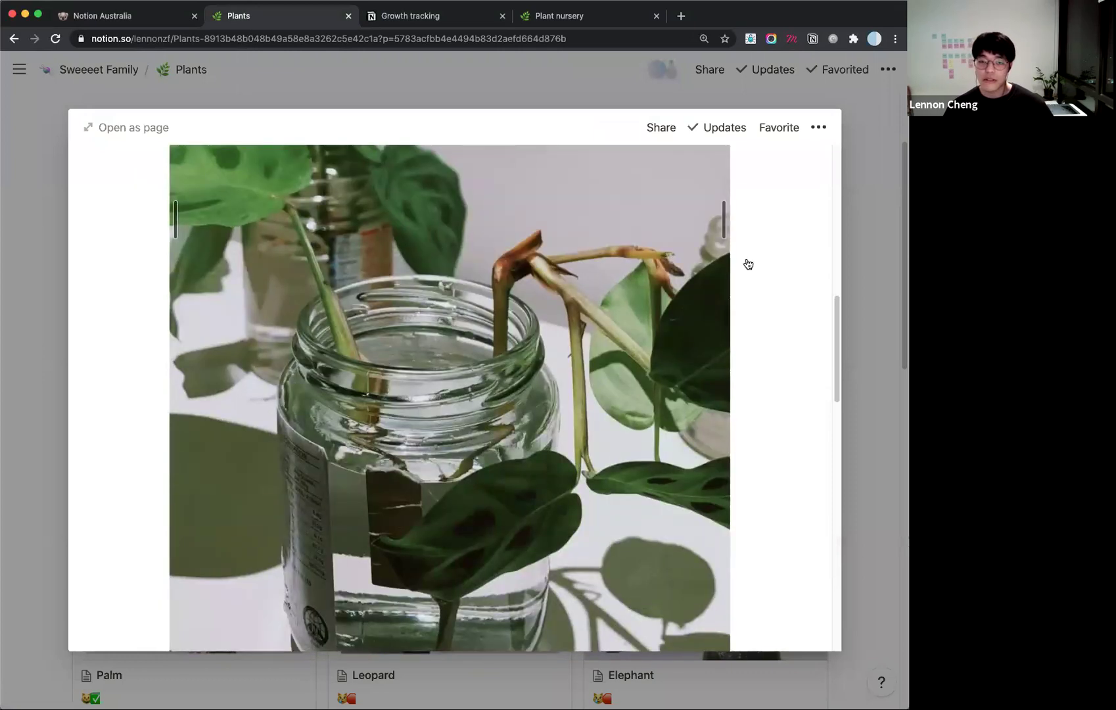
scroll(532, 367, down, 3)
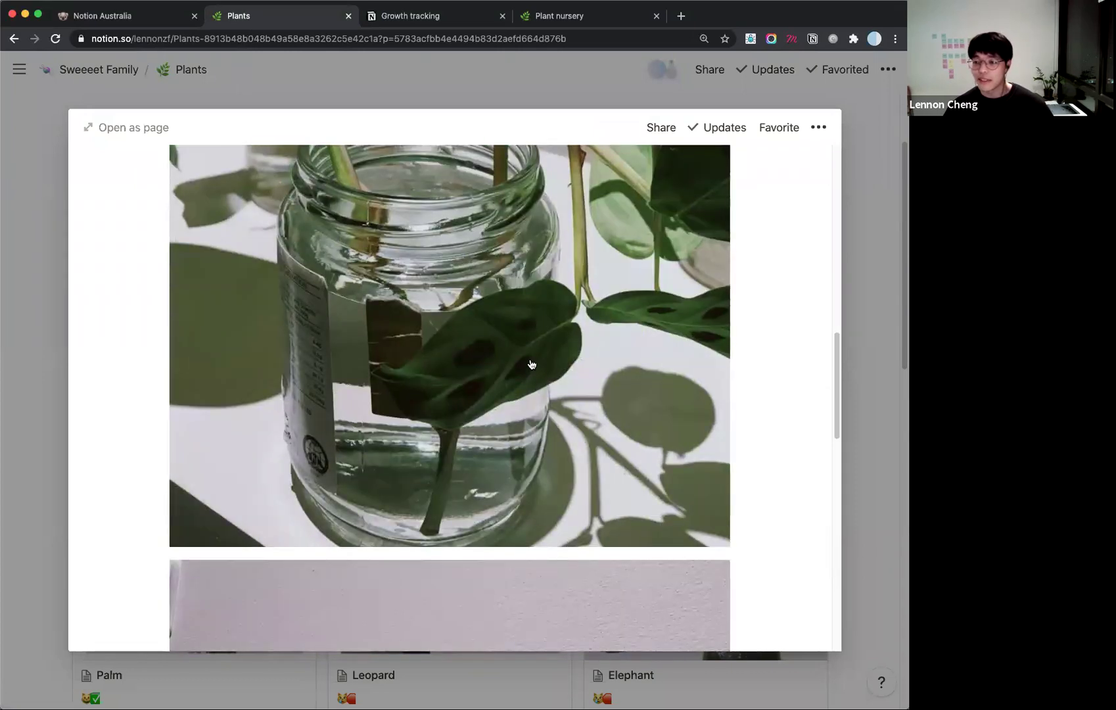
scroll(678, 375, down, 1)
scroll(675, 368, up, 10)
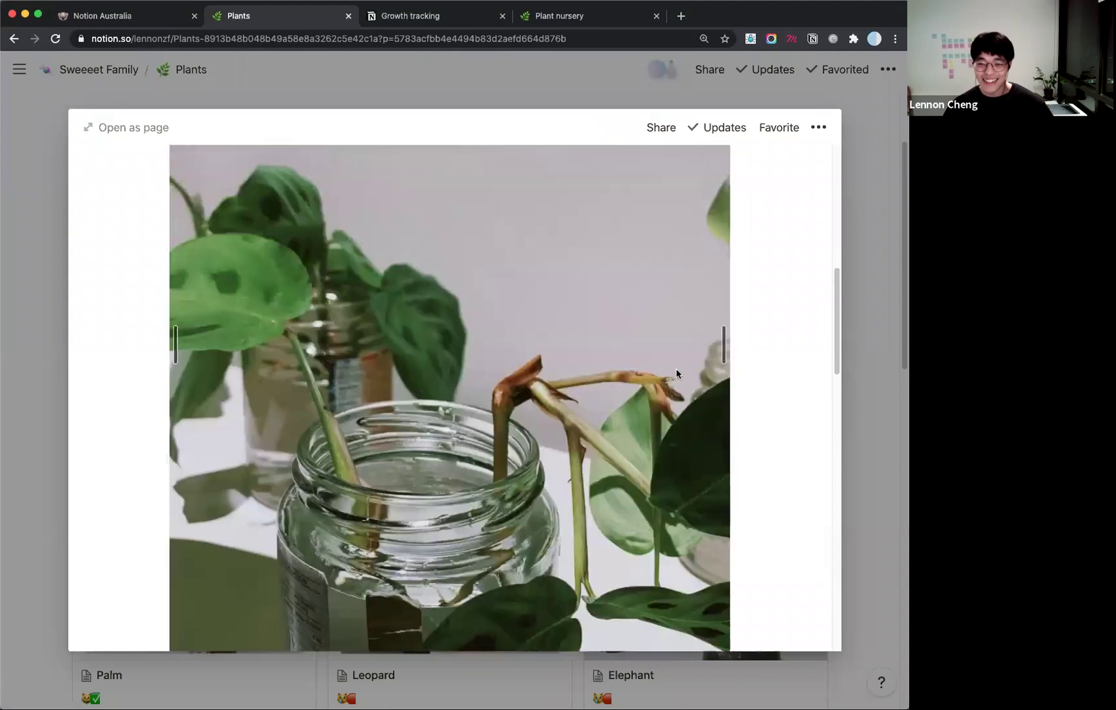
key(Escape)
scroll(444, 202, up, 1)
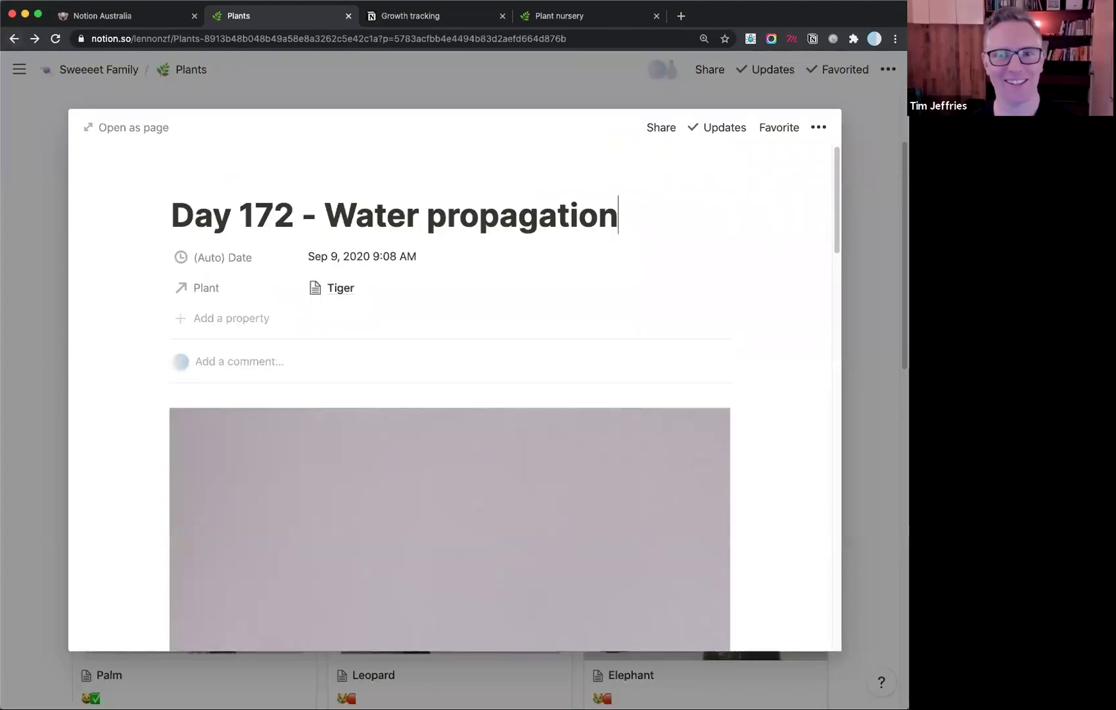
Look through the plant cards in the Sweeeet Family Plants gallery down to the last row.
scroll(732, 291, down, 3)
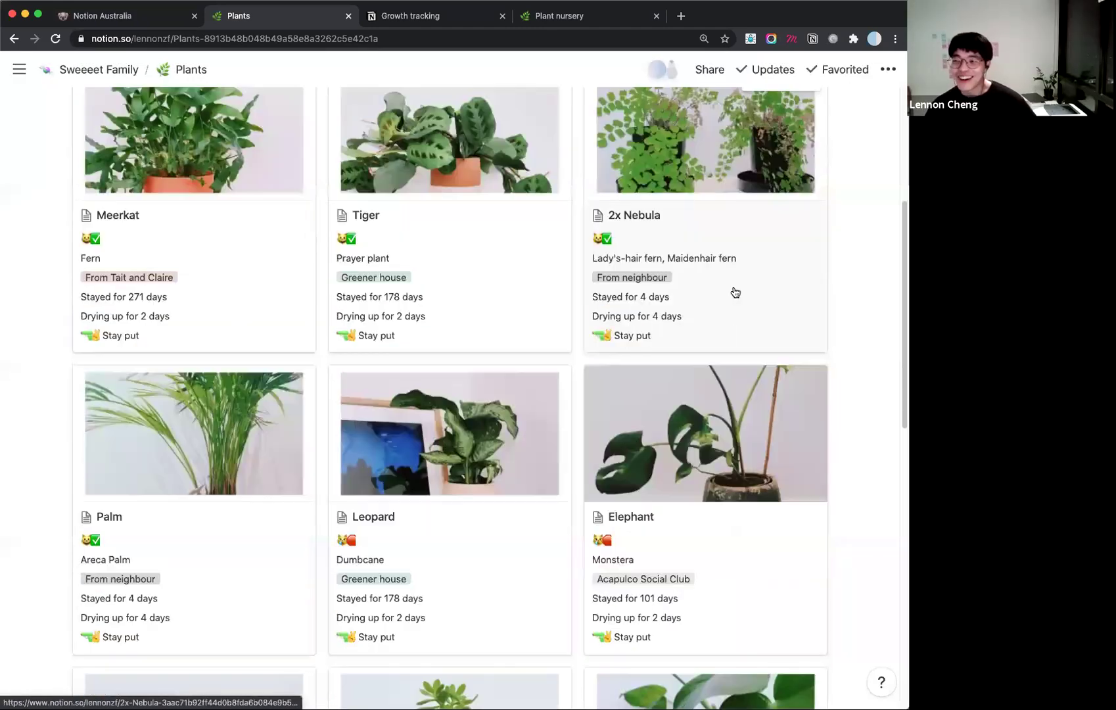
scroll(726, 293, up, 1)
scroll(725, 292, down, 6)
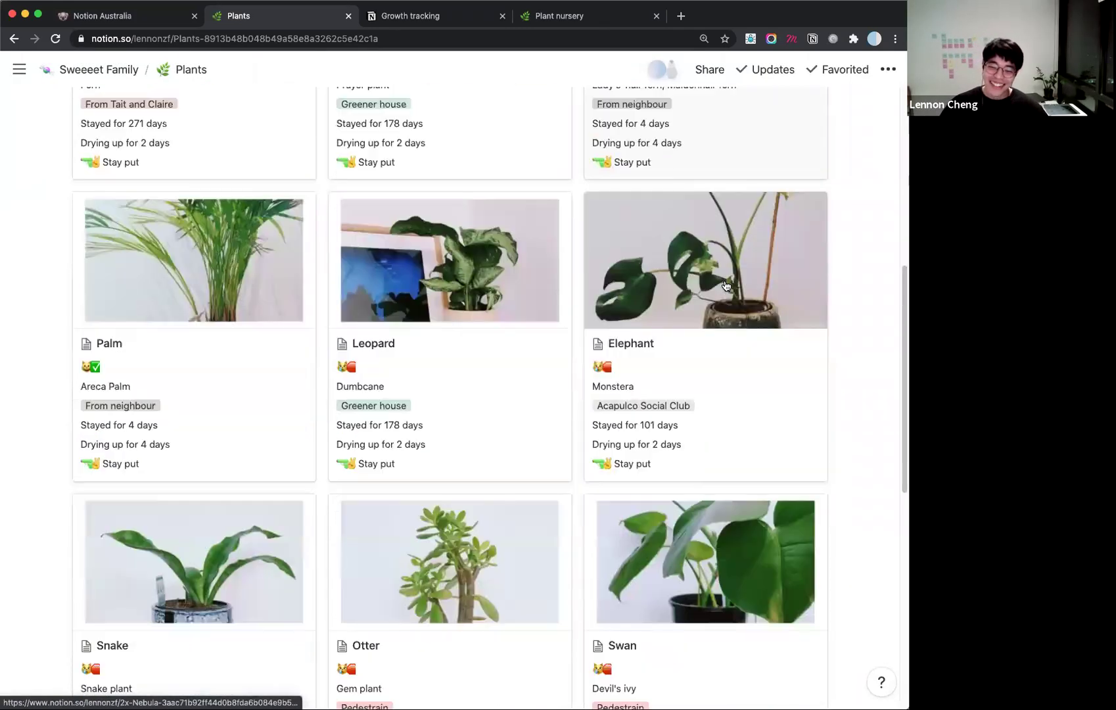
scroll(724, 286, down, 3)
scroll(586, 346, up, 1)
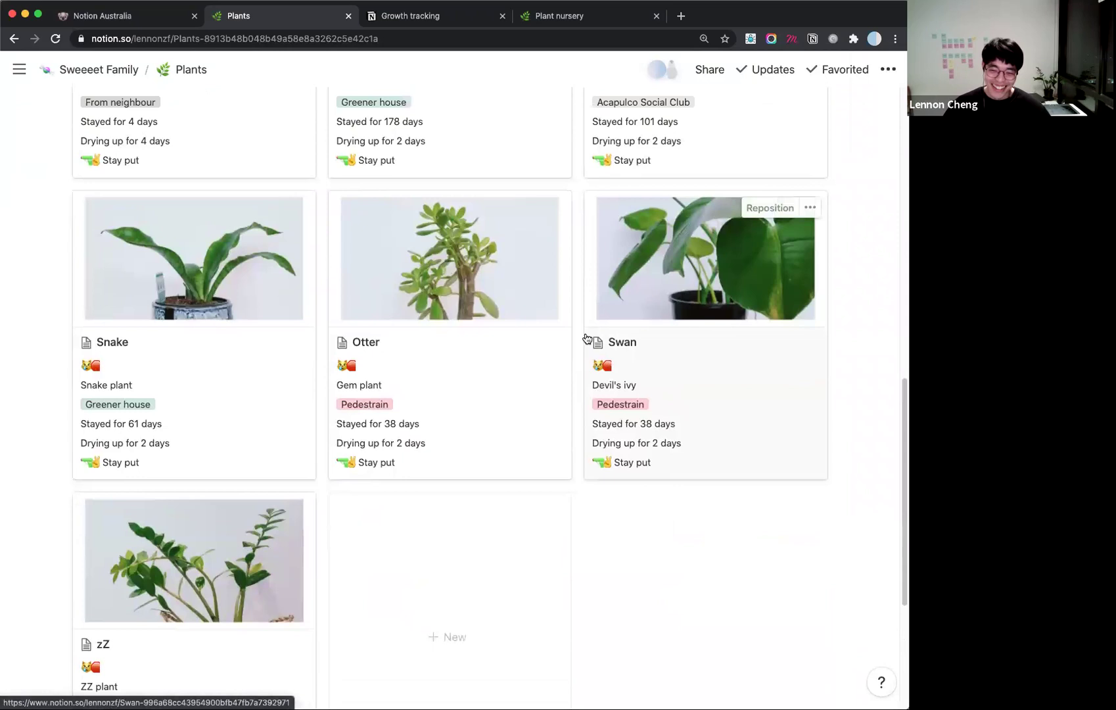
scroll(587, 338, up, 5)
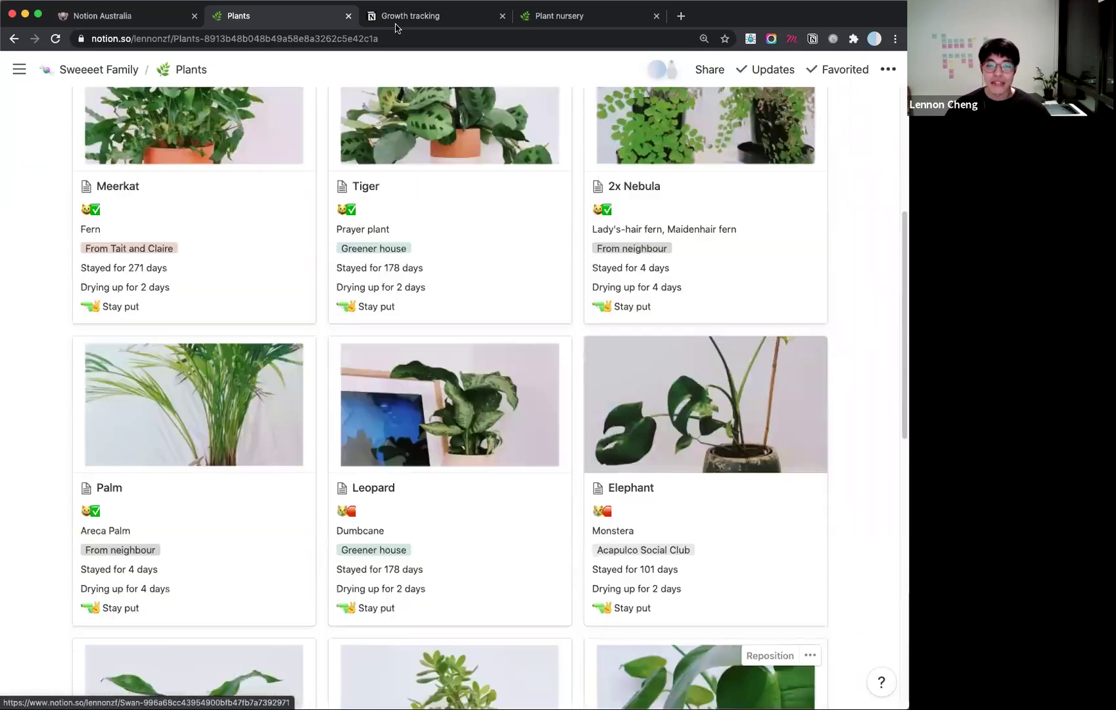
Check the Growth tracking template, return to the Sweeeet Family Plants page, and review its gallery again.
click(401, 18)
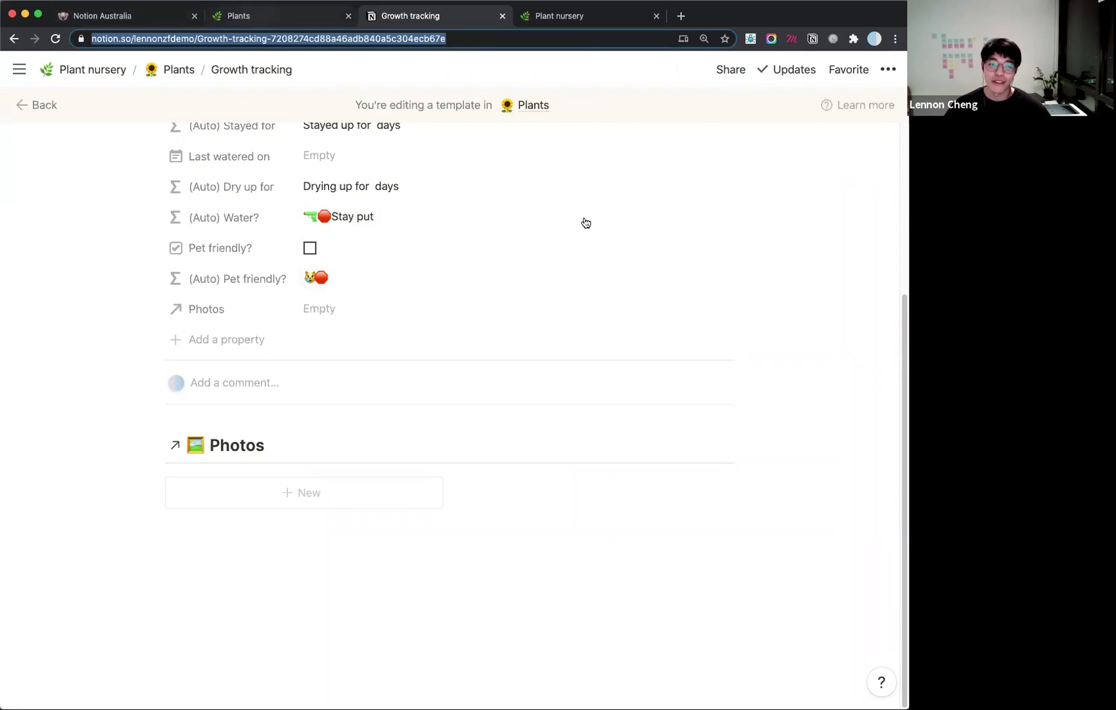
key(ctrl+shift+Tab)
scroll(703, 341, up, 4)
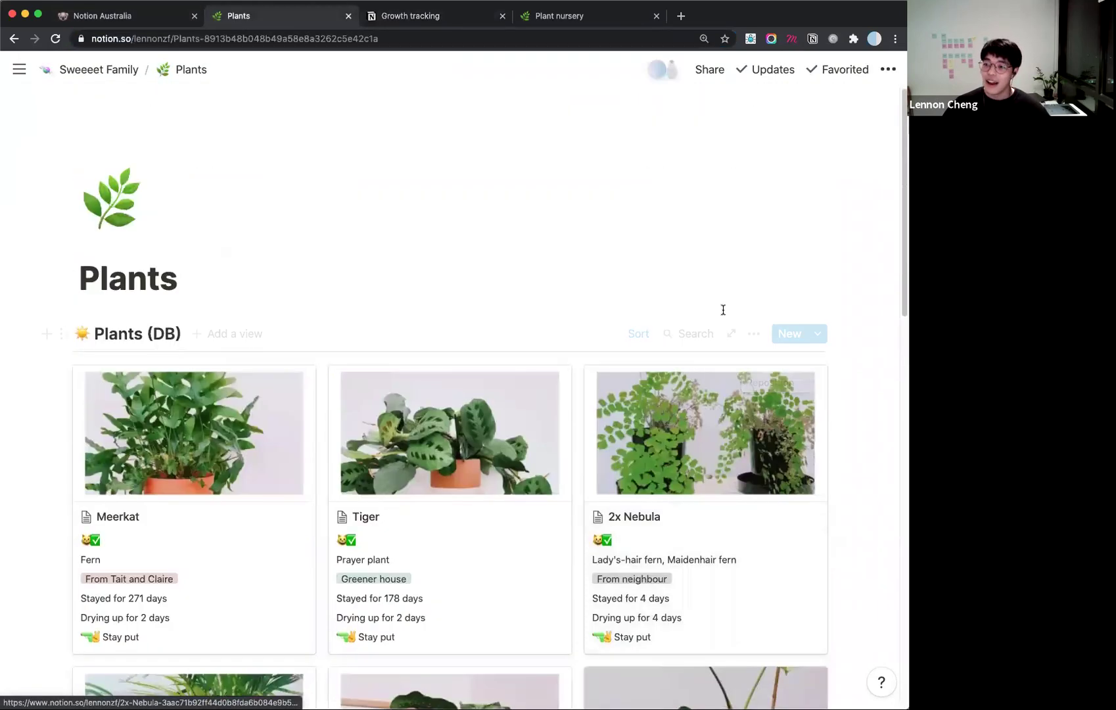
scroll(756, 332, down, 6)
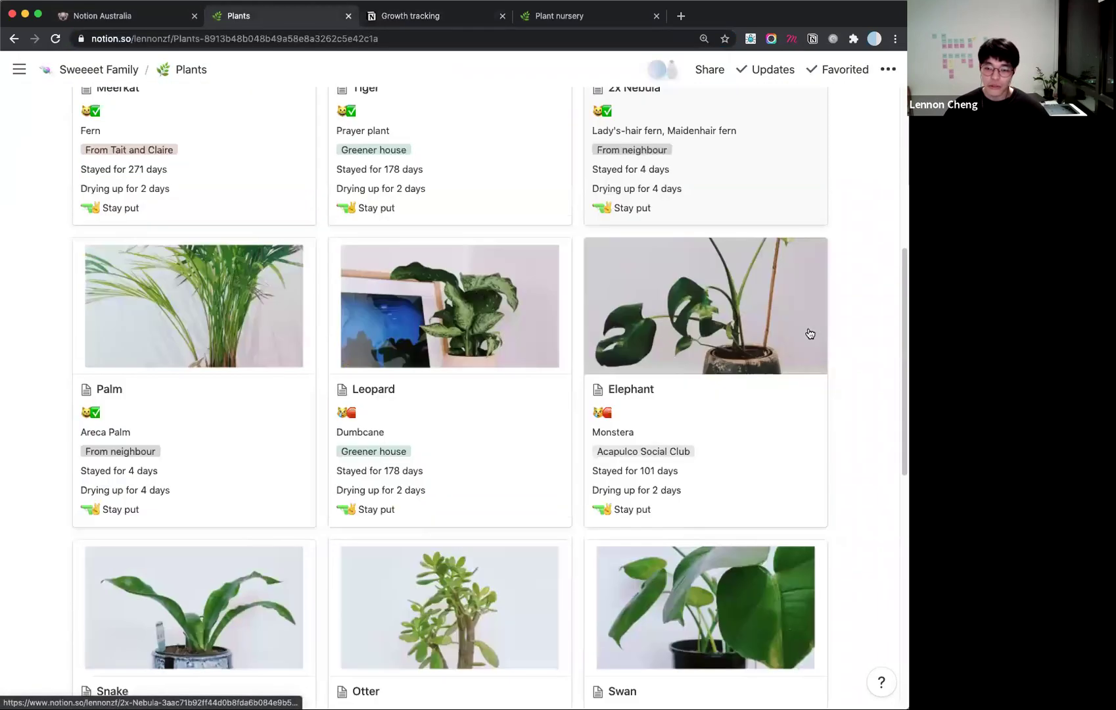
scroll(822, 338, down, 5)
scroll(862, 391, up, 5)
scroll(862, 391, up, 5)
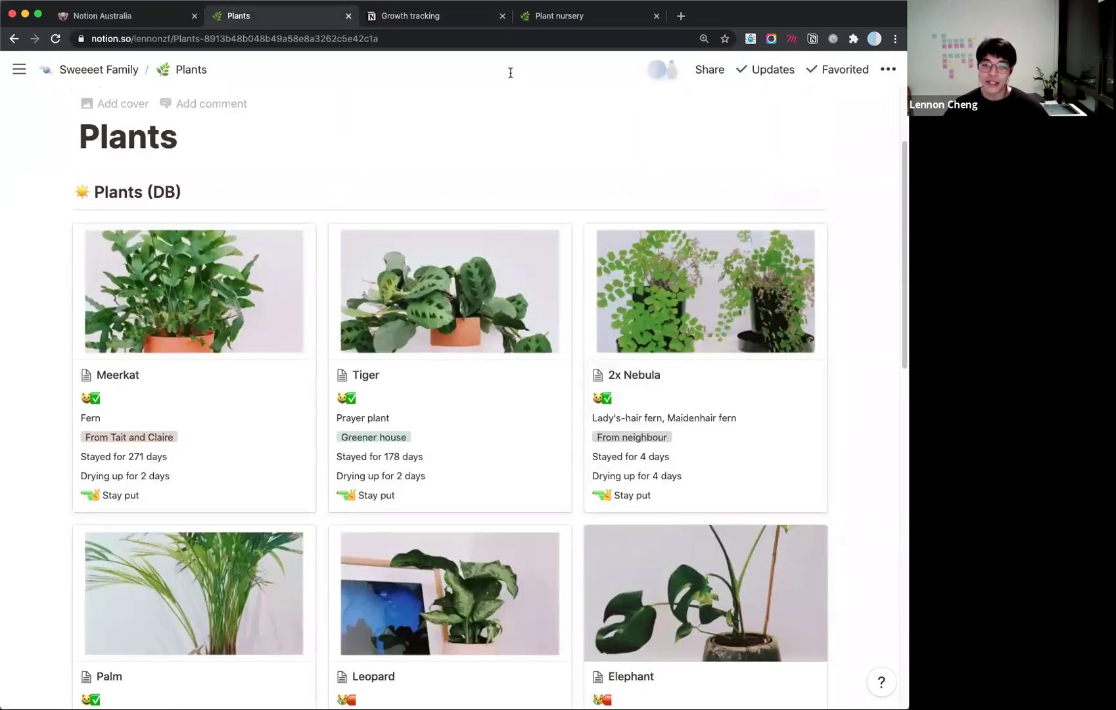
Find the Plant nursery template in the Notion Australia site's Templates we made section and preview its first screenshot.
click(128, 16)
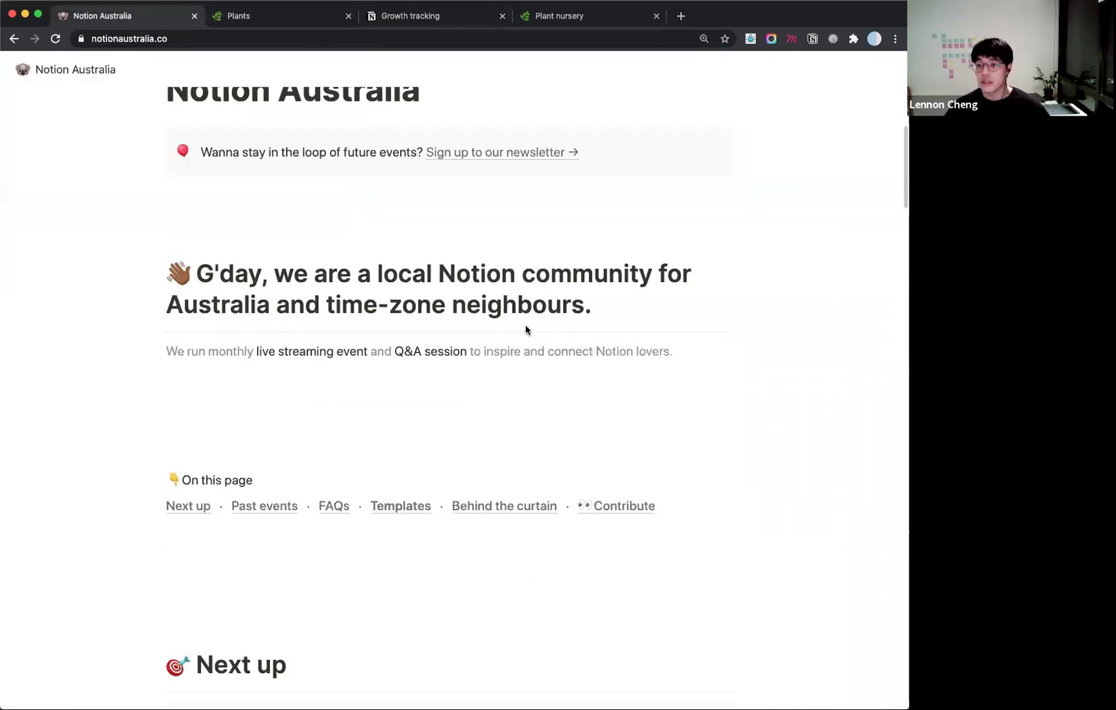
scroll(526, 330, up, 2)
scroll(525, 330, down, 10)
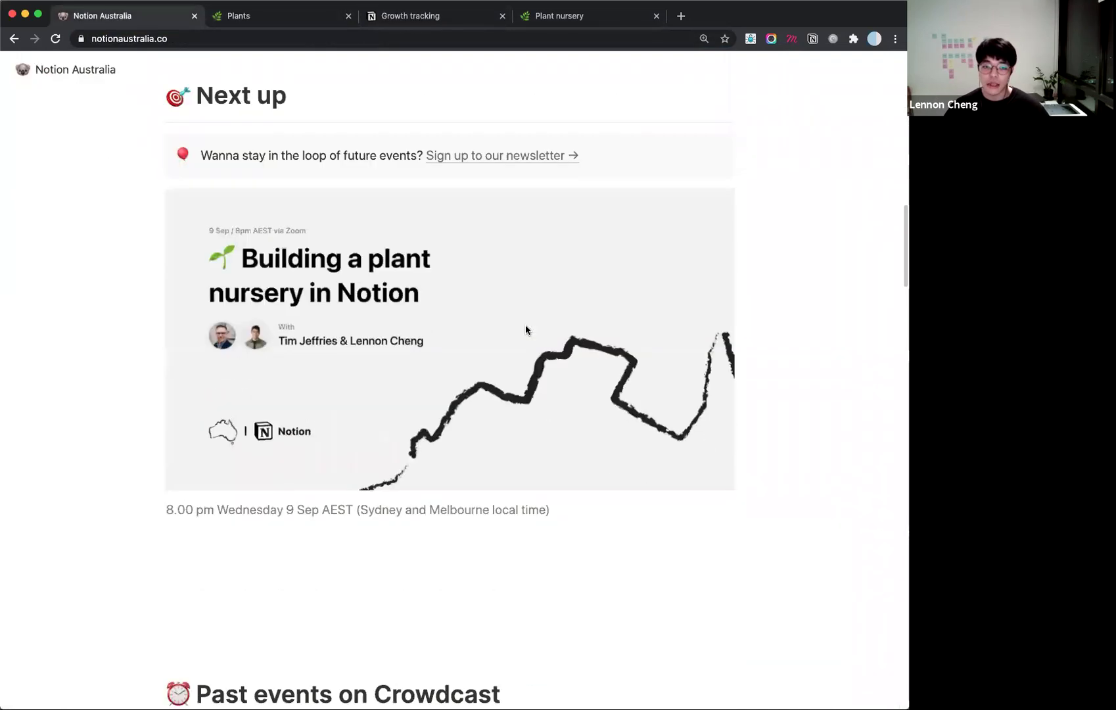
scroll(526, 330, down, 15)
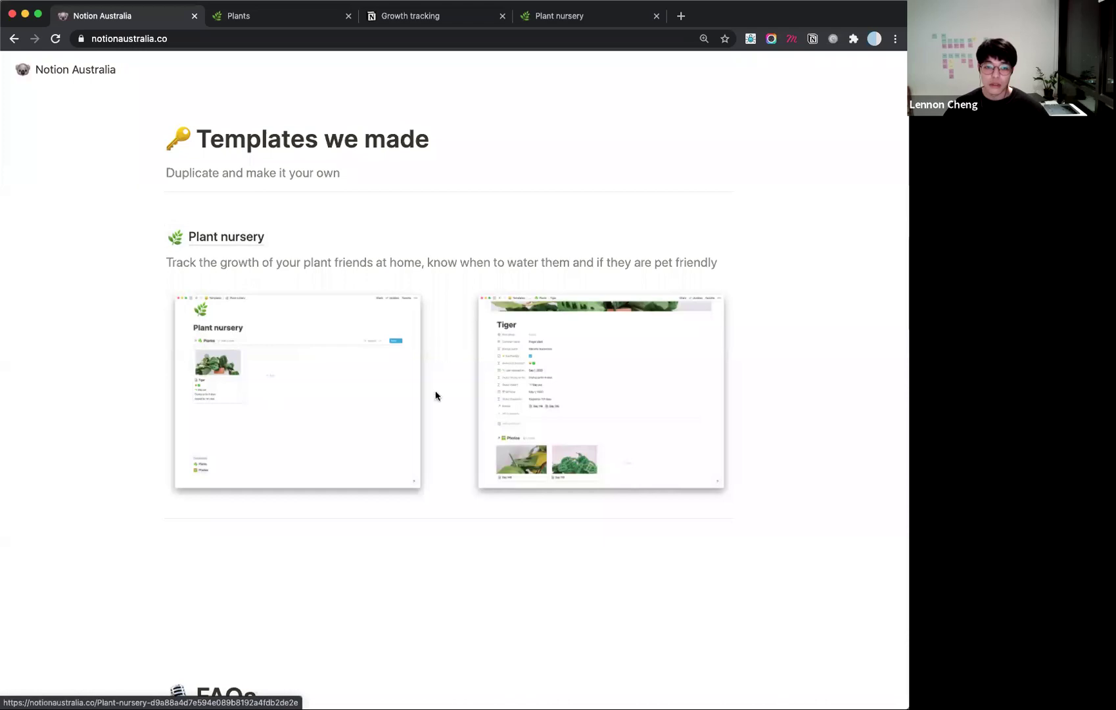
click(299, 376)
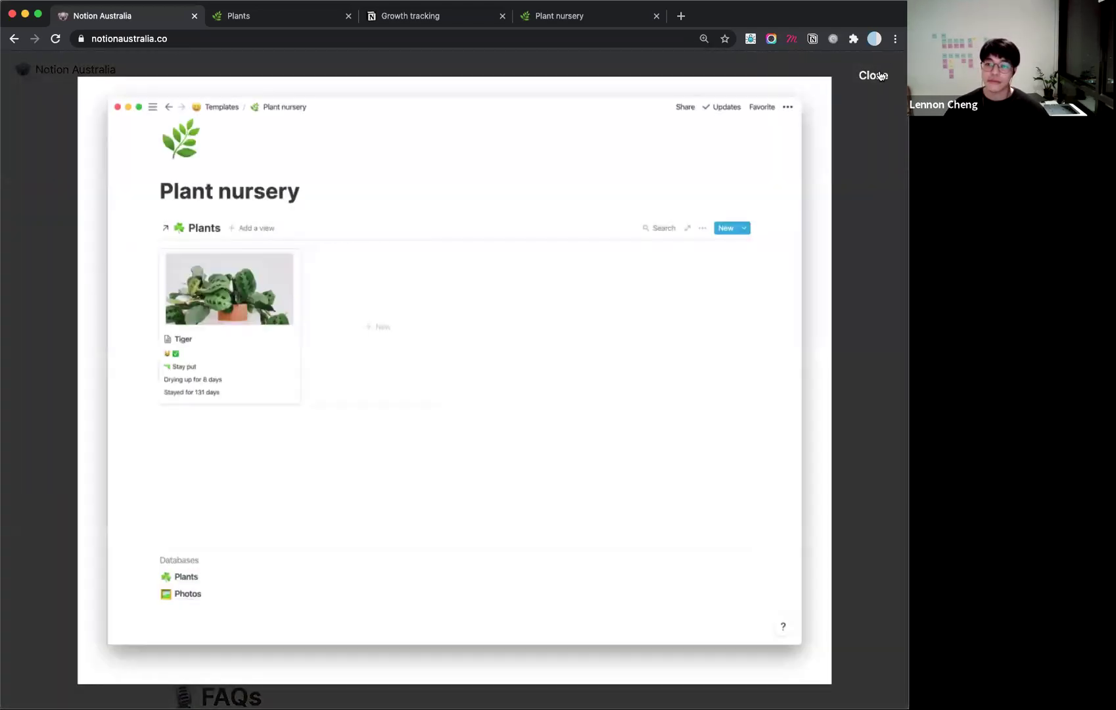
click(881, 75)
Open the published Plant nursery template, review its Plants gallery and database links, and open and close its Tiger page.
click(239, 231)
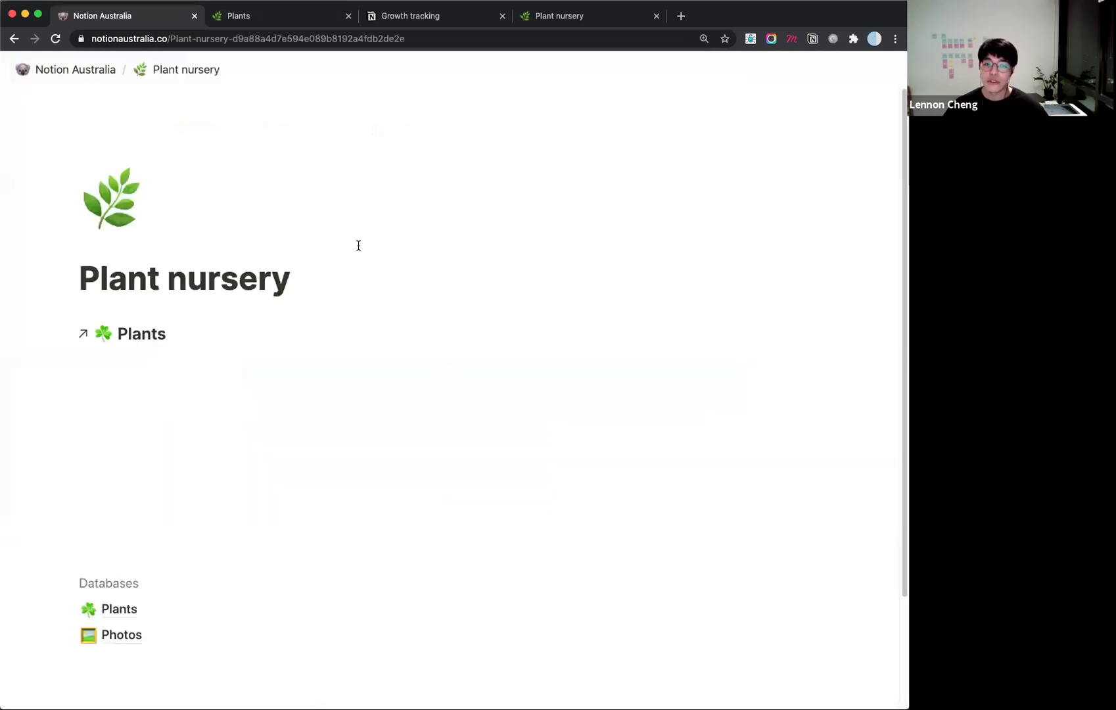
scroll(395, 394, down, 4)
scroll(432, 456, down, 2)
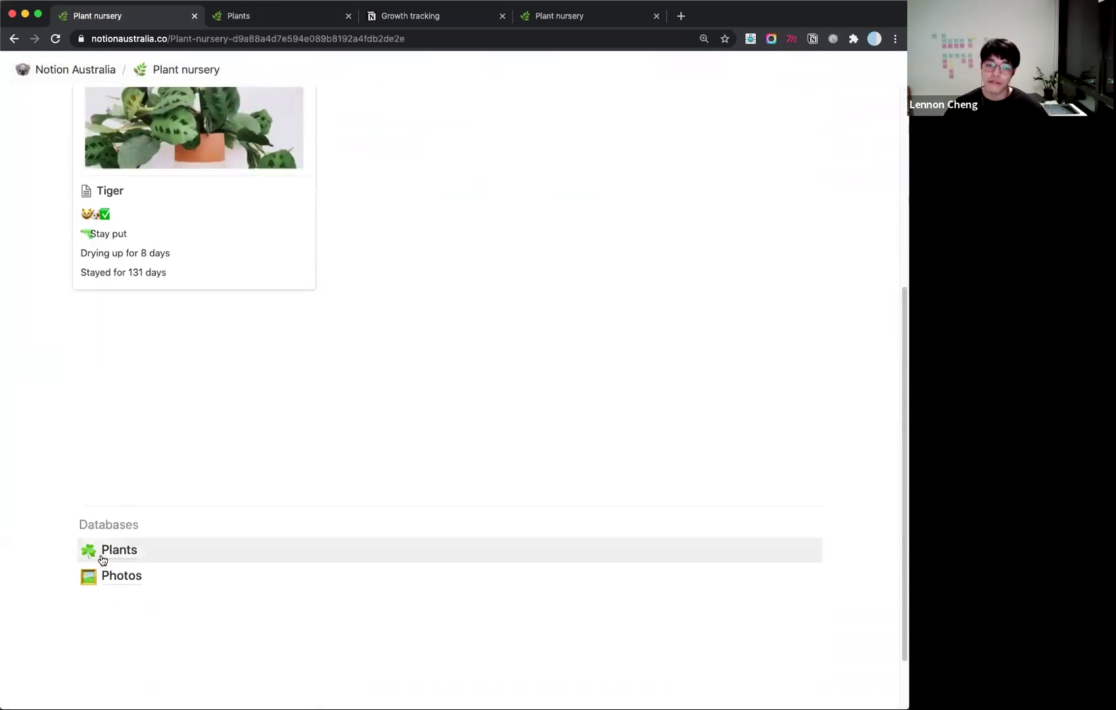
scroll(232, 551, up, 5)
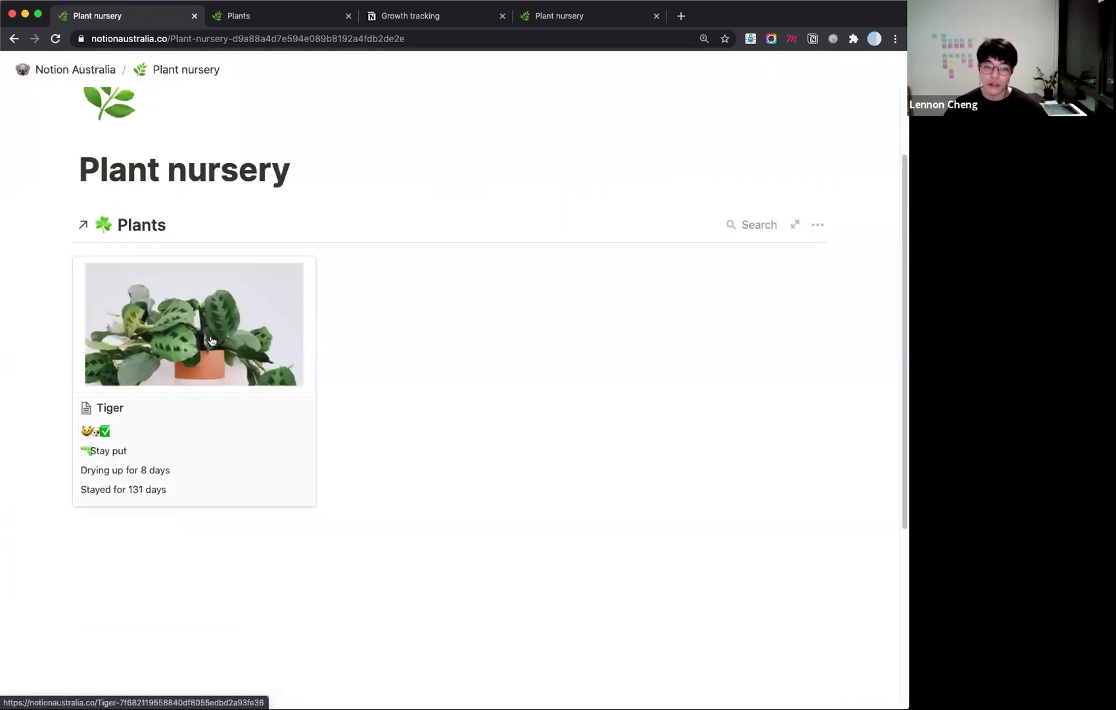
click(212, 341)
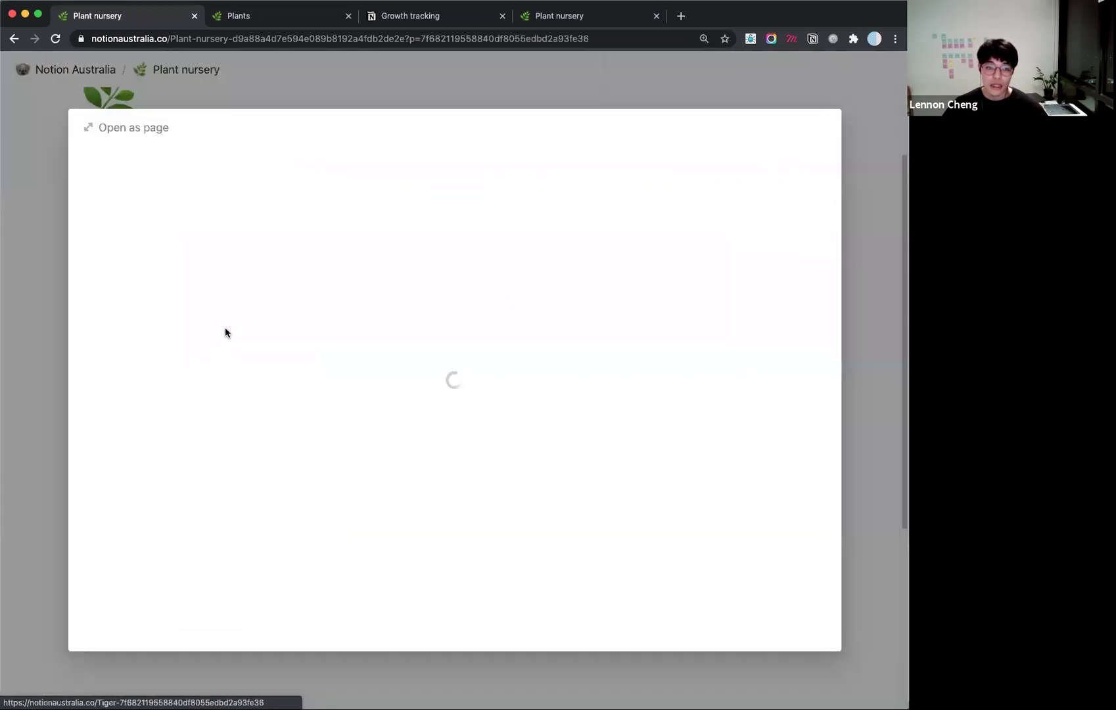
click(798, 92)
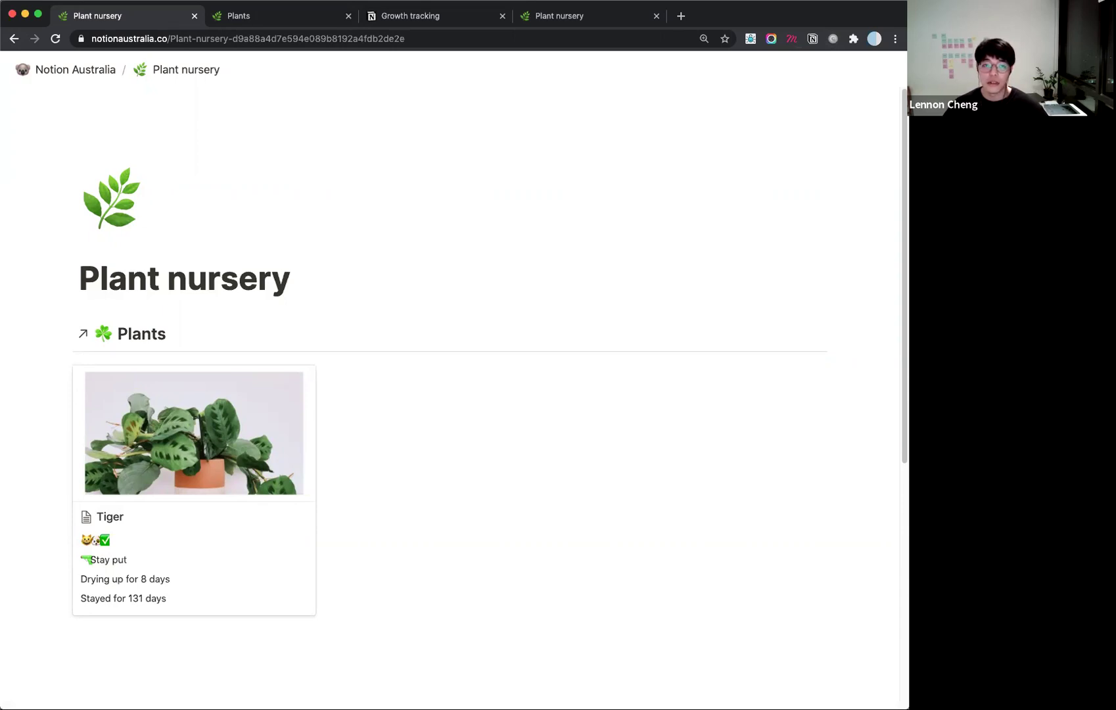
click(274, 18)
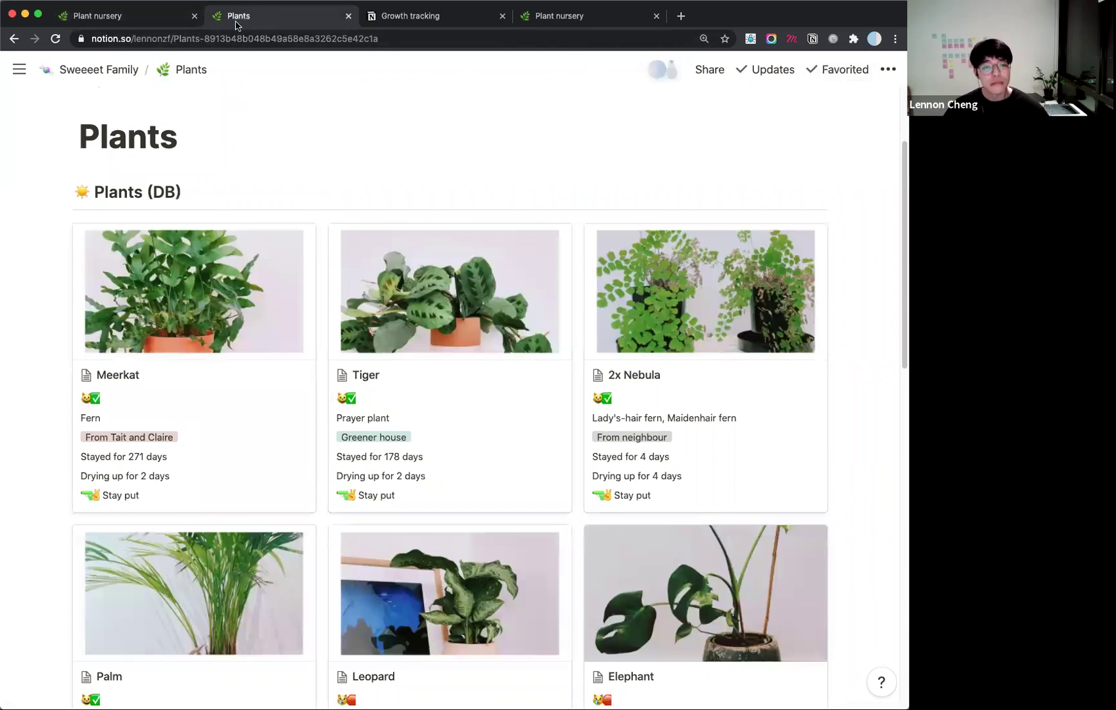
click(150, 12)
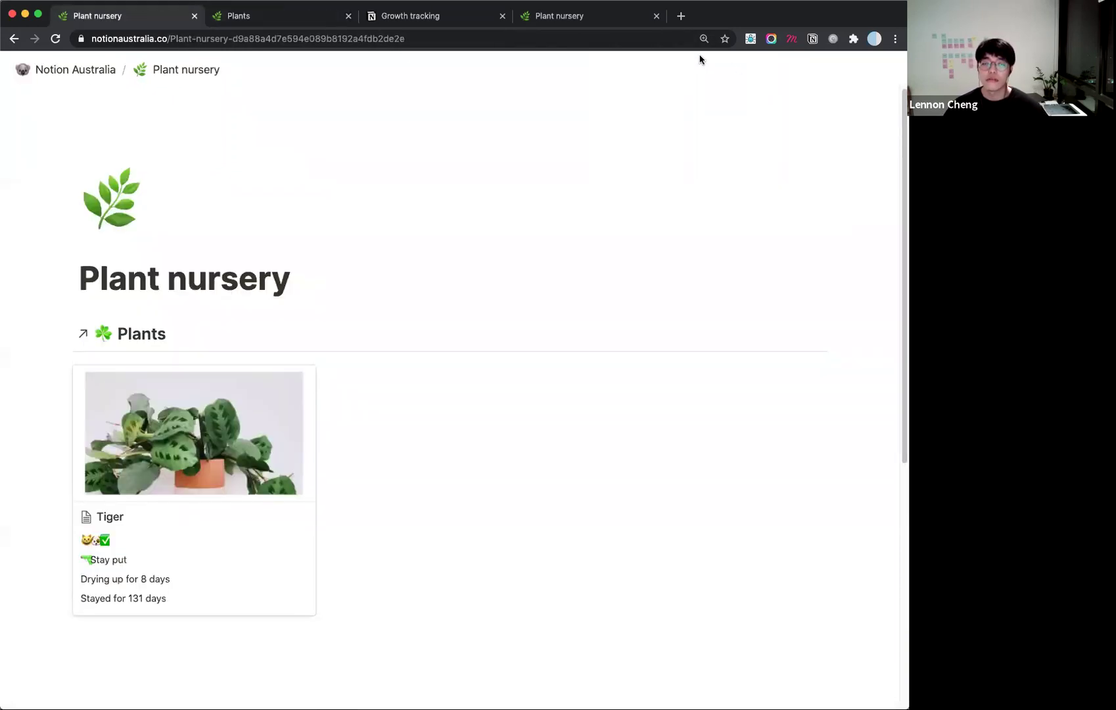
scroll(376, 266, down, 5)
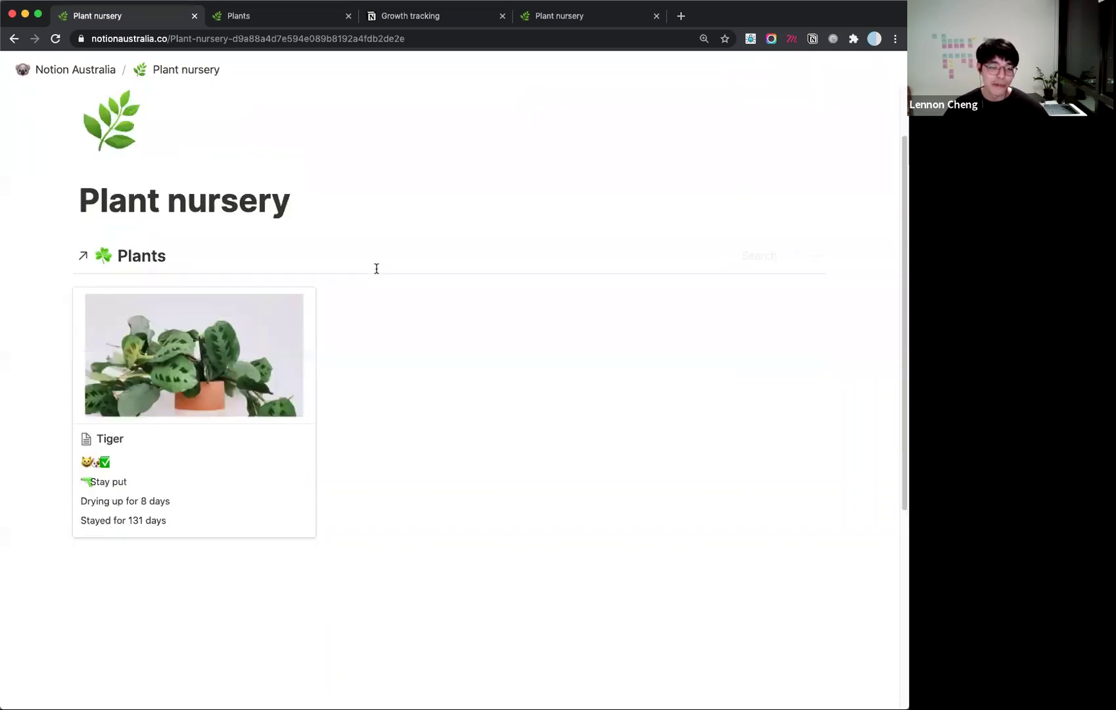
scroll(545, 204, up, 5)
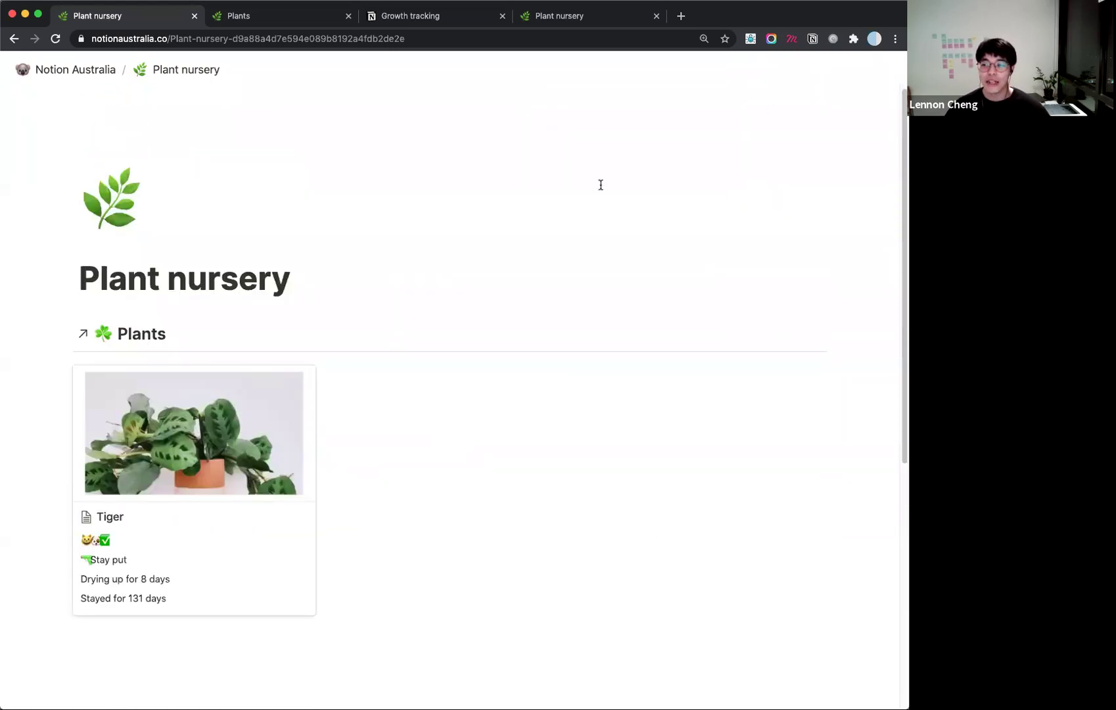
Reopen the Tiger page in the published Plant nursery template, review its properties and Photos gallery, and close it.
scroll(322, 290, down, 5)
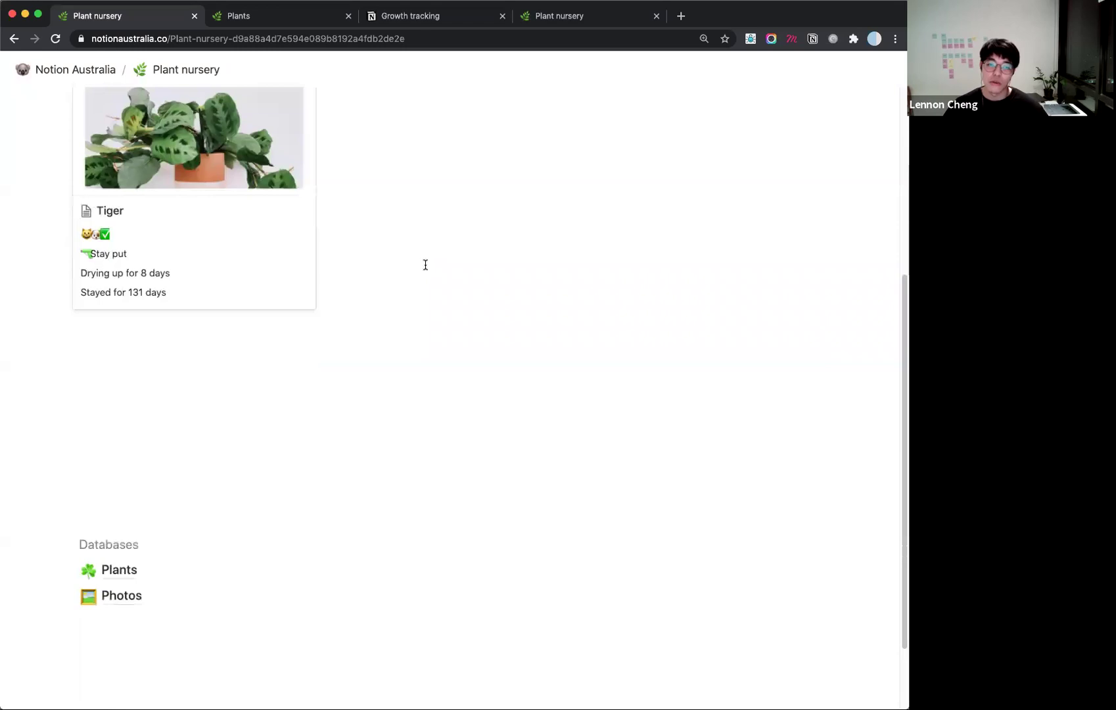
click(194, 173)
scroll(243, 212, down, 6)
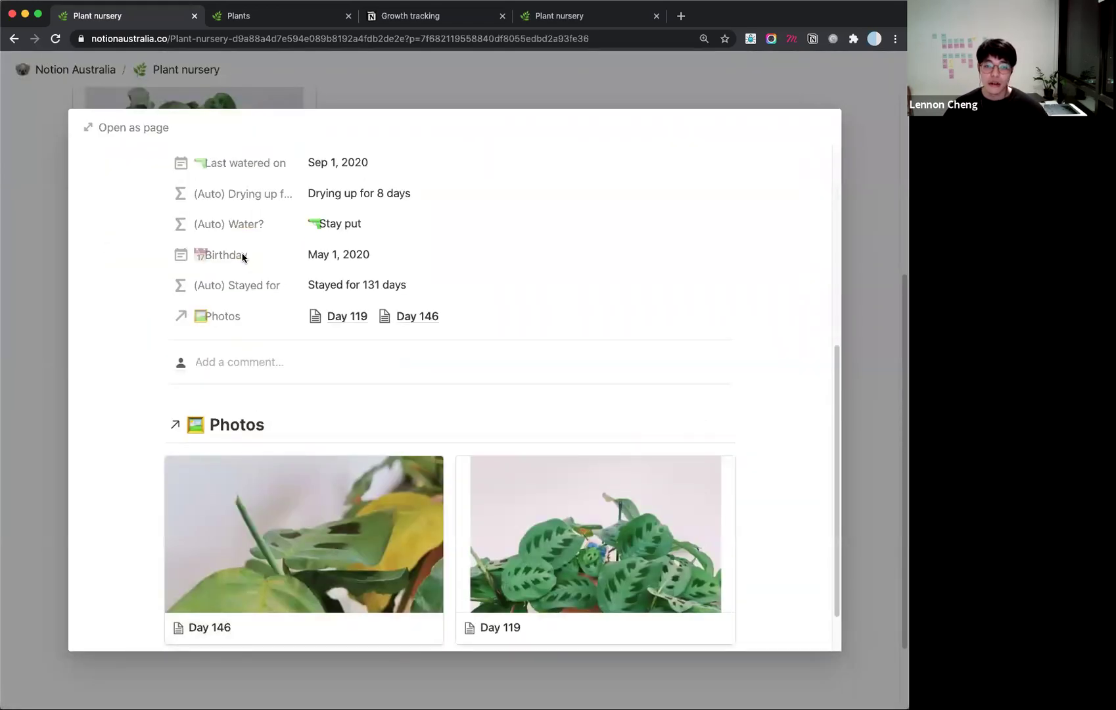
scroll(247, 217, up, 1)
scroll(292, 243, up, 4)
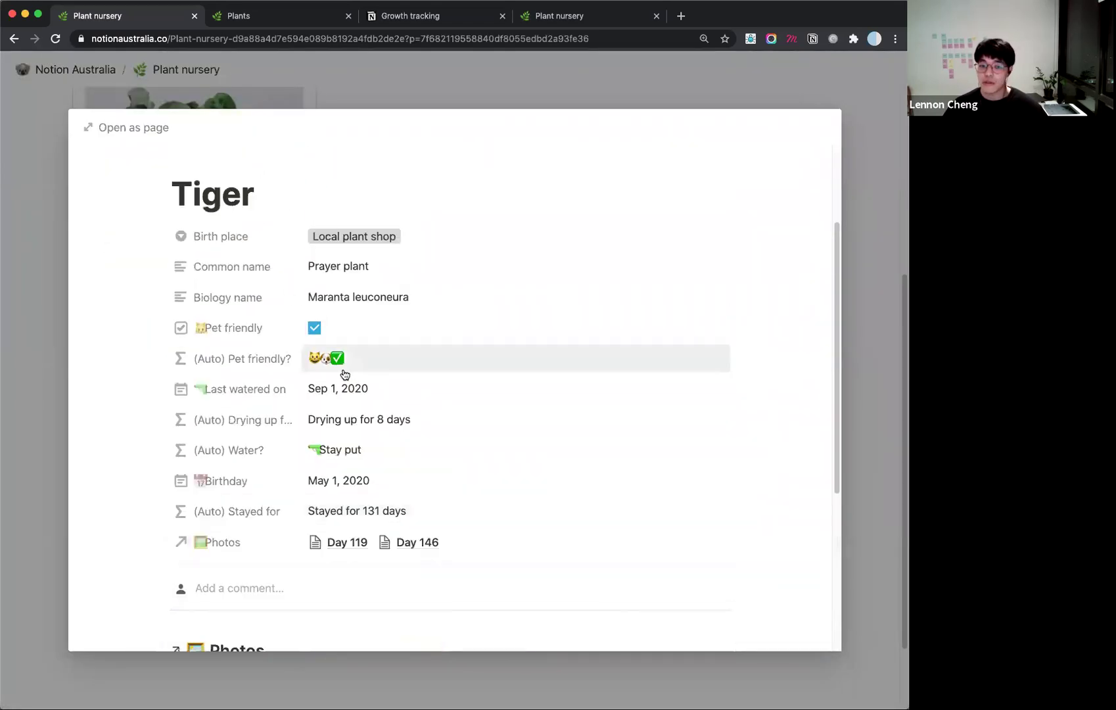
click(355, 459)
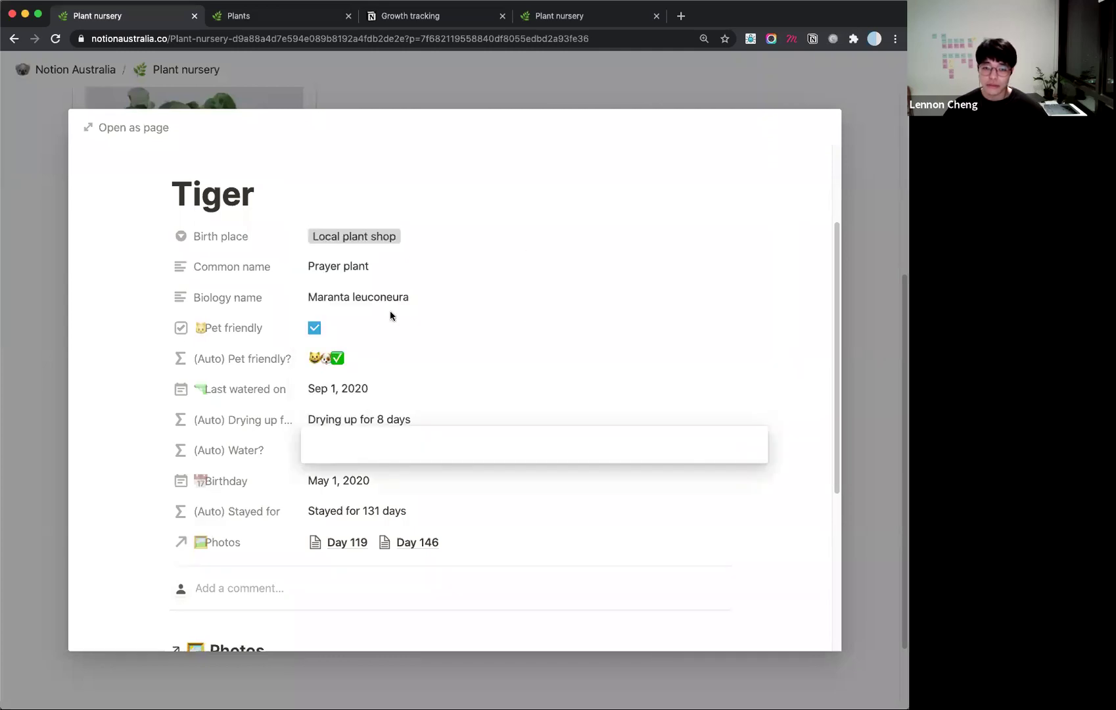
click(663, 304)
click(852, 275)
scroll(559, 314, up, 6)
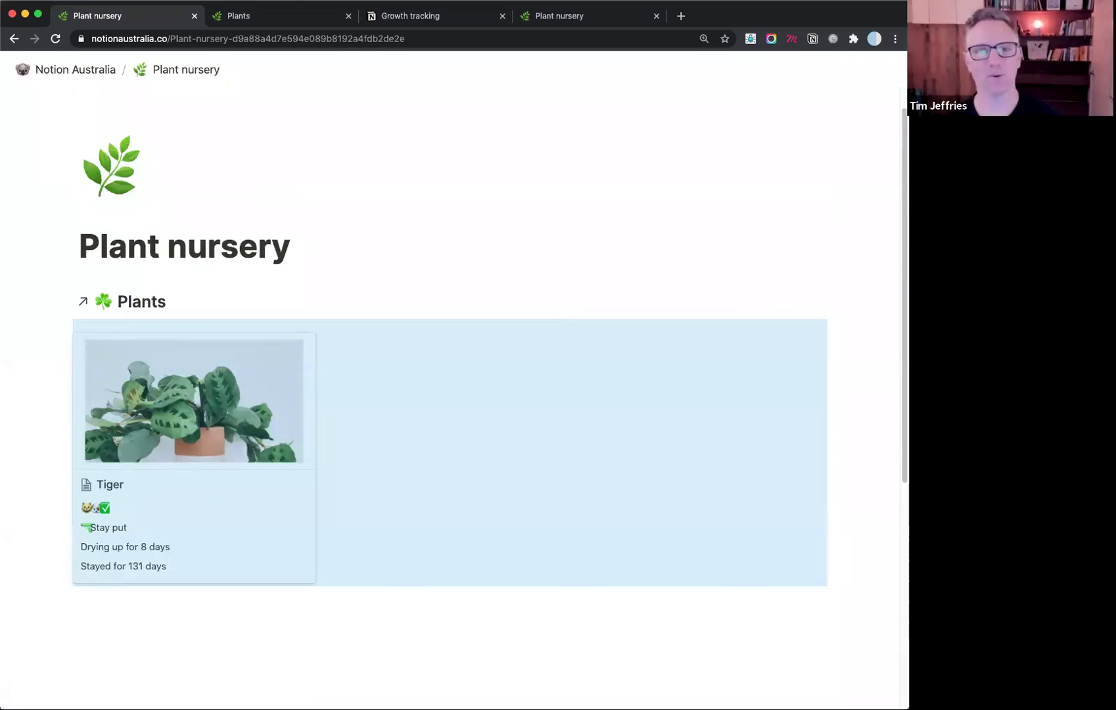
Look over the published Plant nursery page once more, then return to the Notion Australia home page and view its introduction.
click(491, 247)
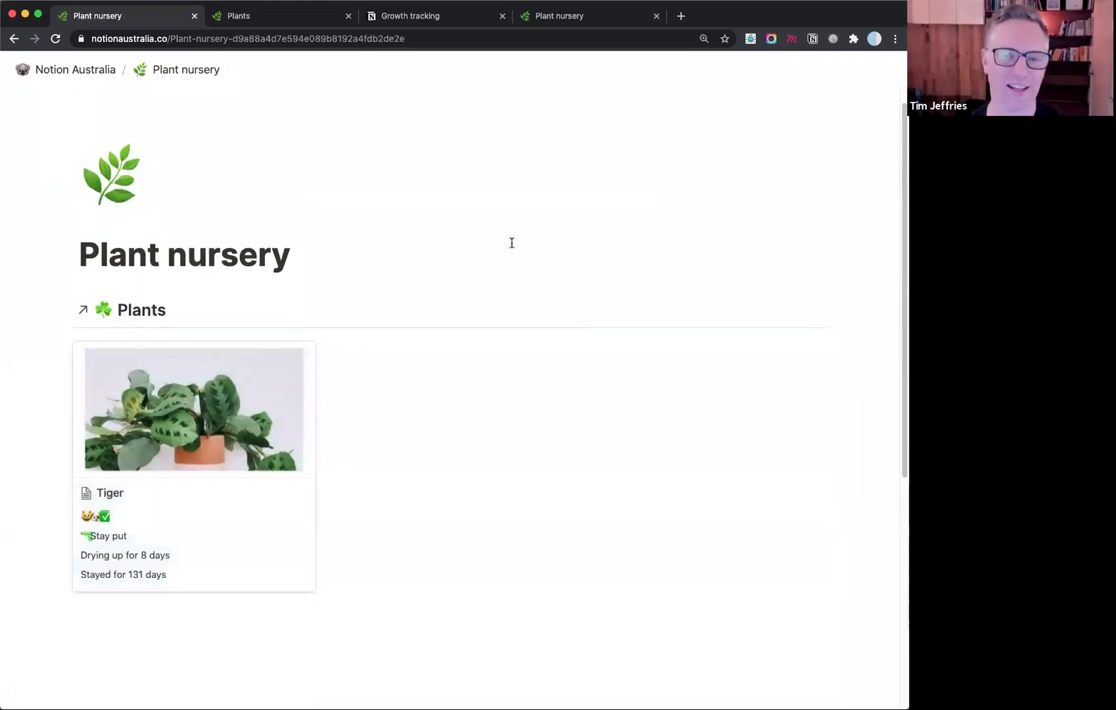
scroll(511, 242, down, 6)
scroll(512, 243, up, 6)
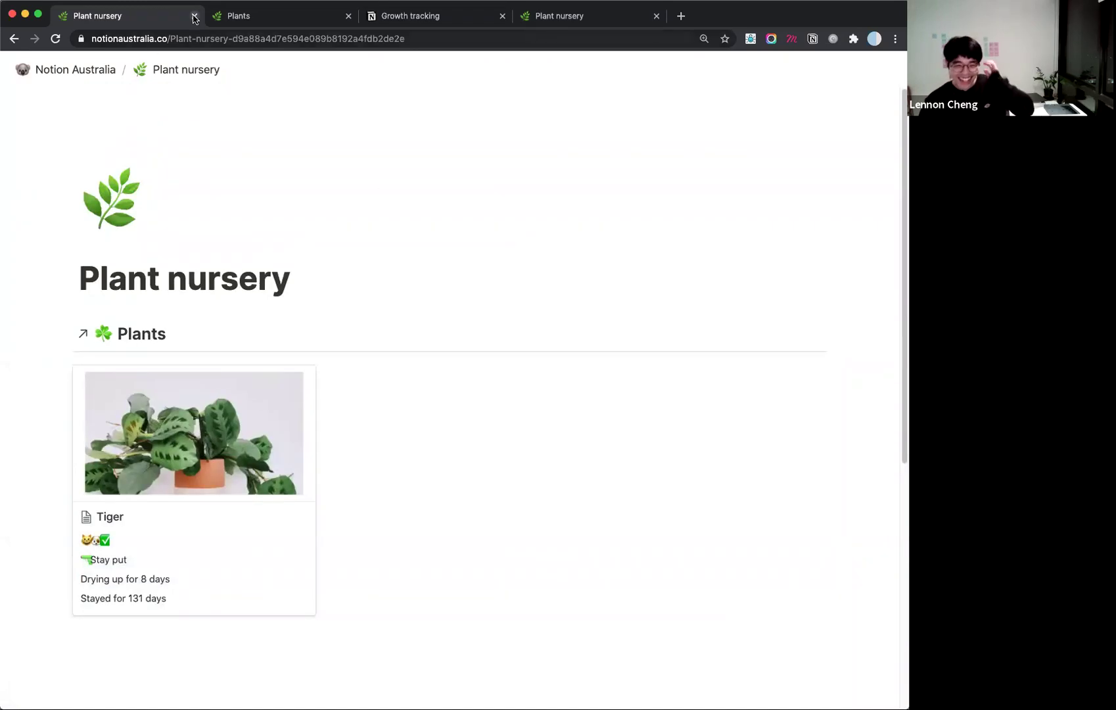
click(83, 68)
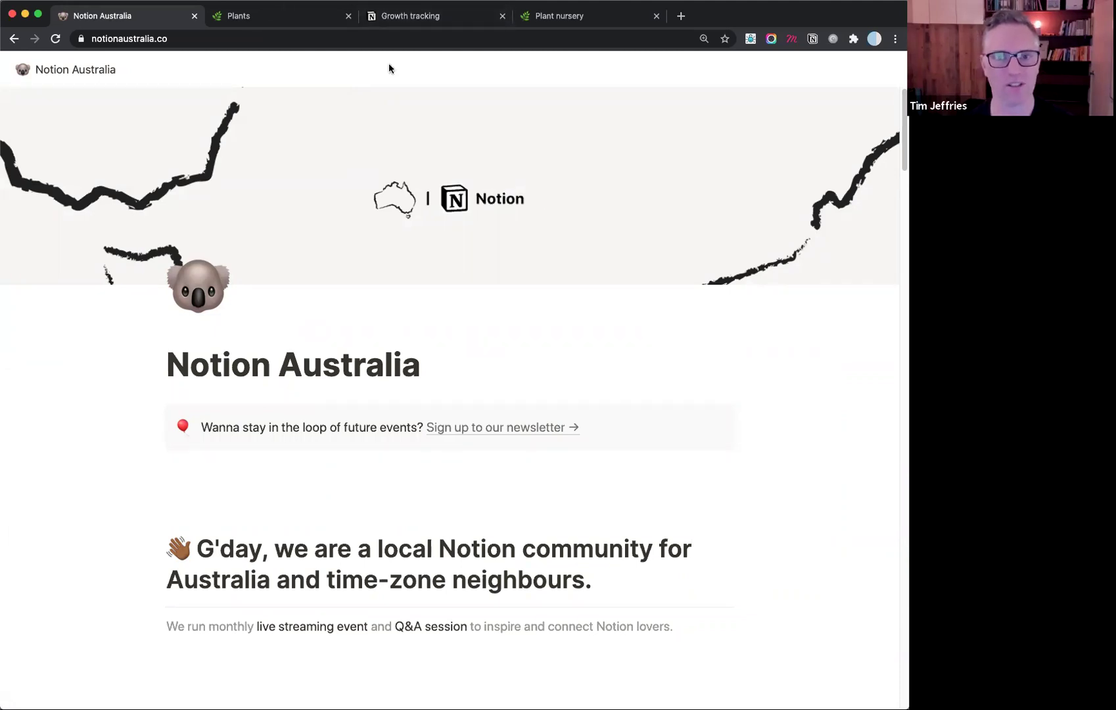
scroll(547, 219, down, 3)
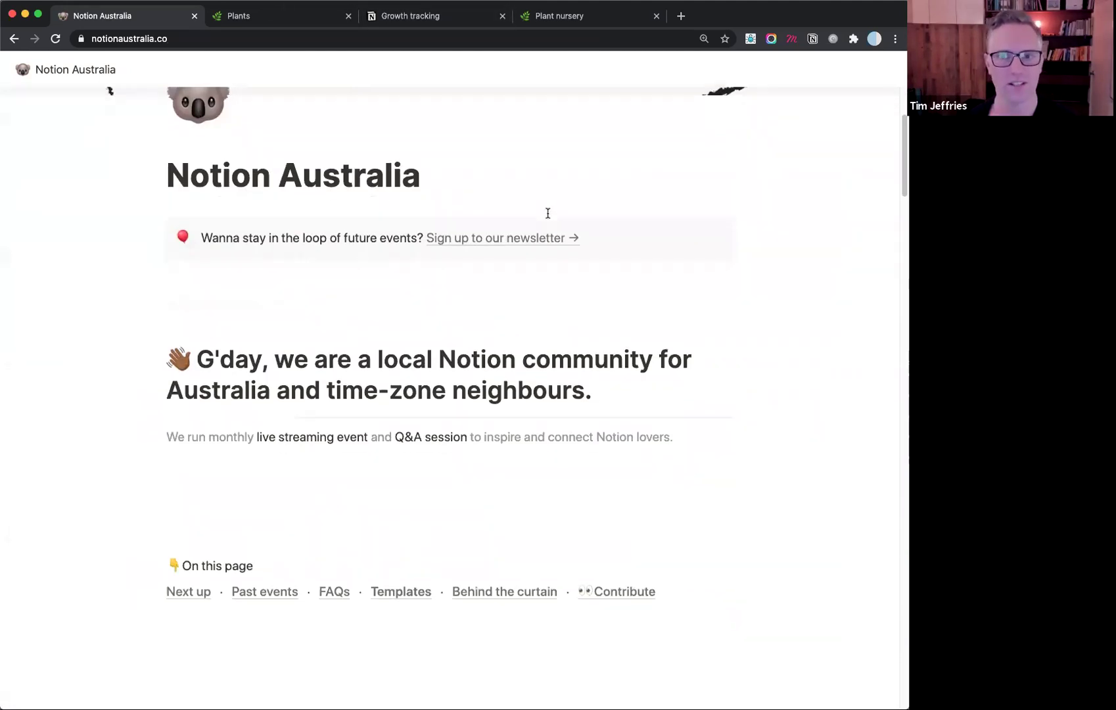
scroll(542, 217, up, 3)
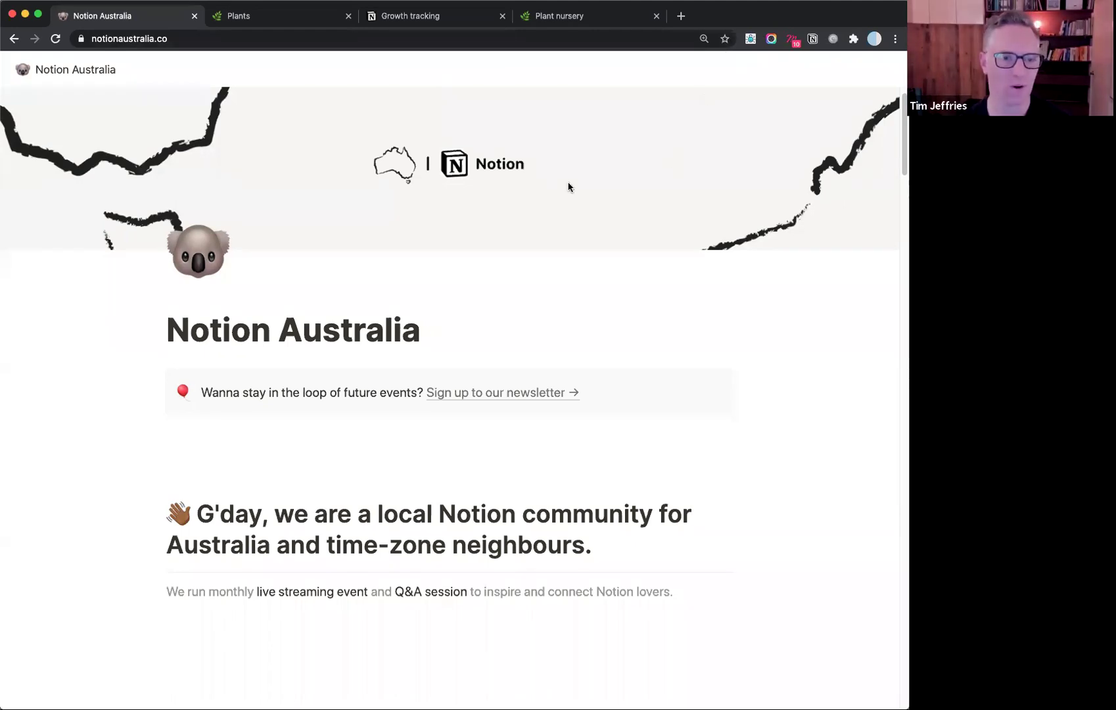
Switch to the Plant nursery page in the demo workspace and review its Plants gallery and database links.
click(554, 20)
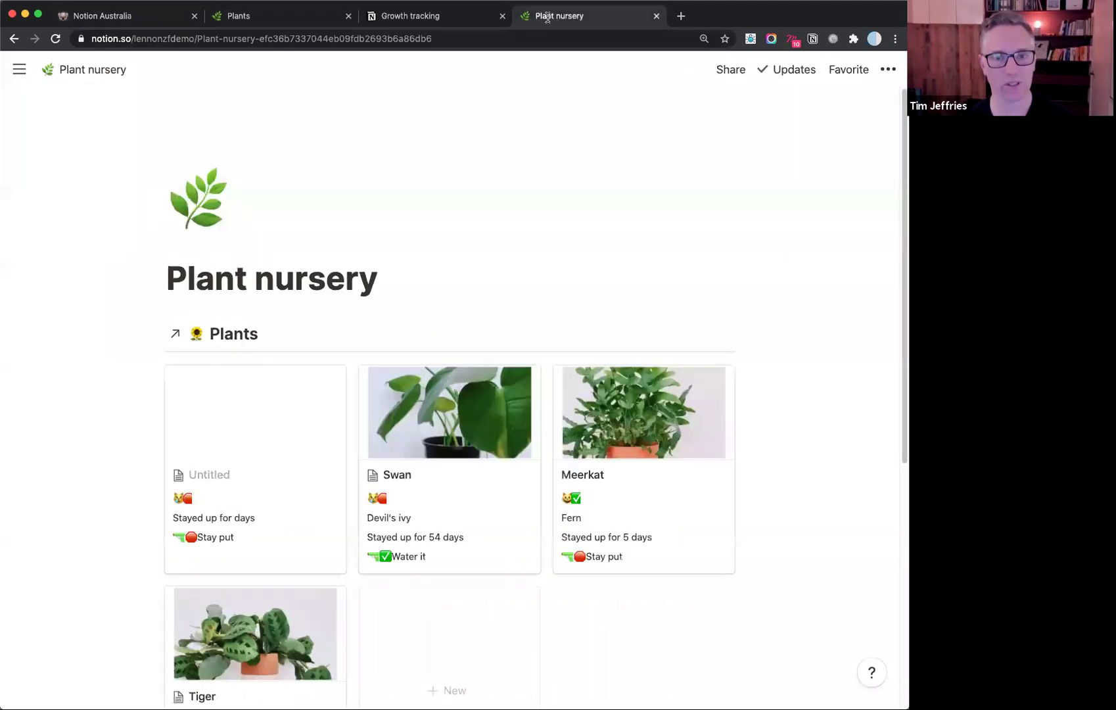
scroll(530, 303, down, 3)
scroll(530, 303, down, 3)
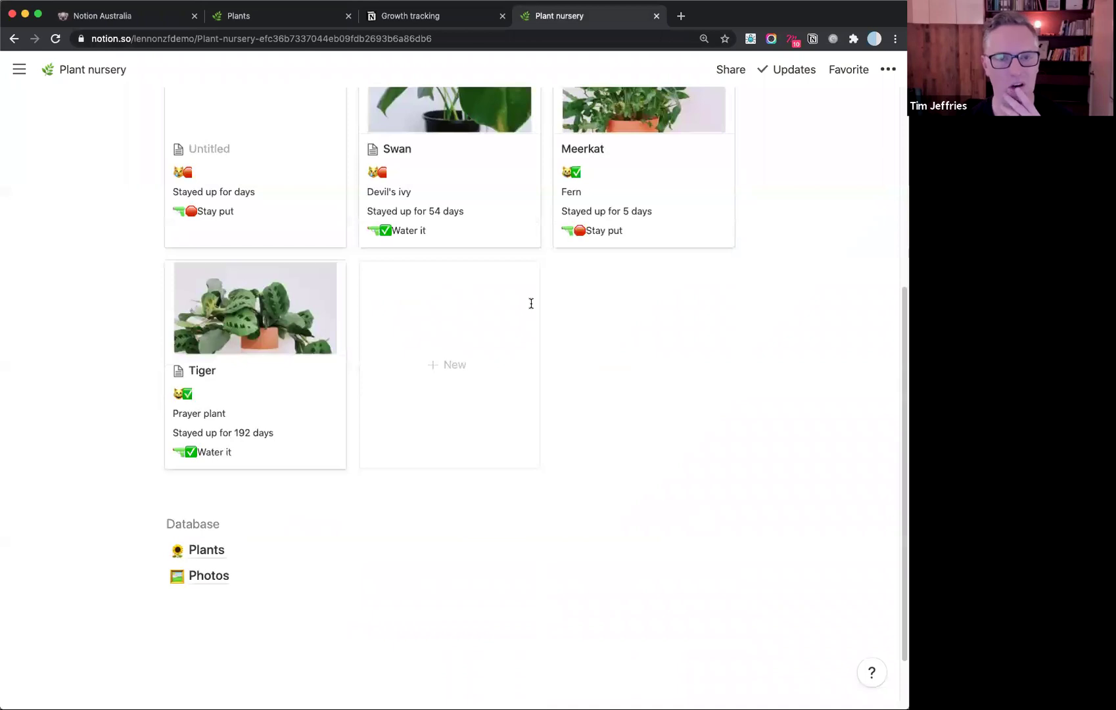
scroll(532, 308, up, 3)
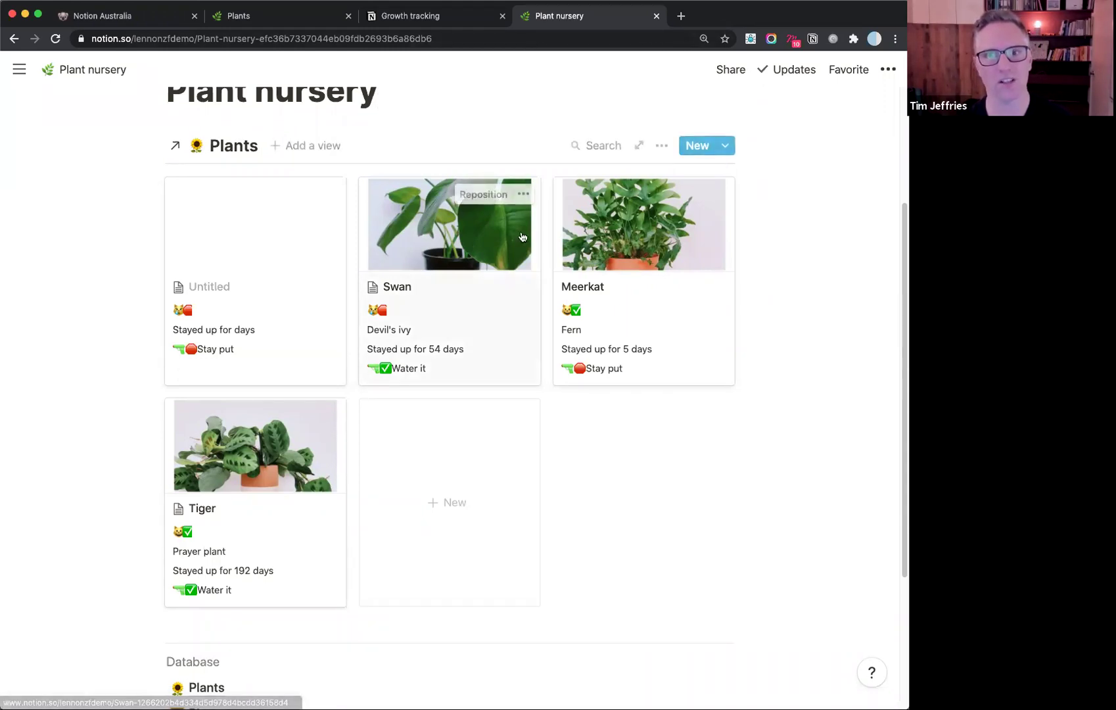
scroll(464, 260, down, 1)
scroll(464, 260, up, 3)
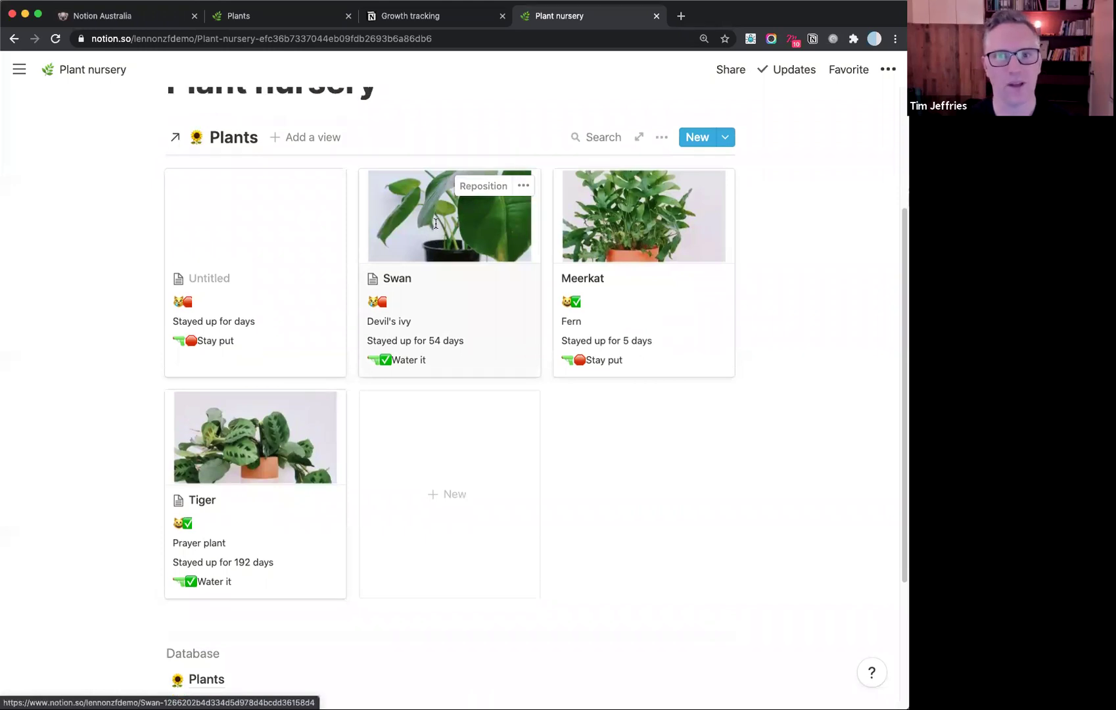
scroll(433, 225, down, 2)
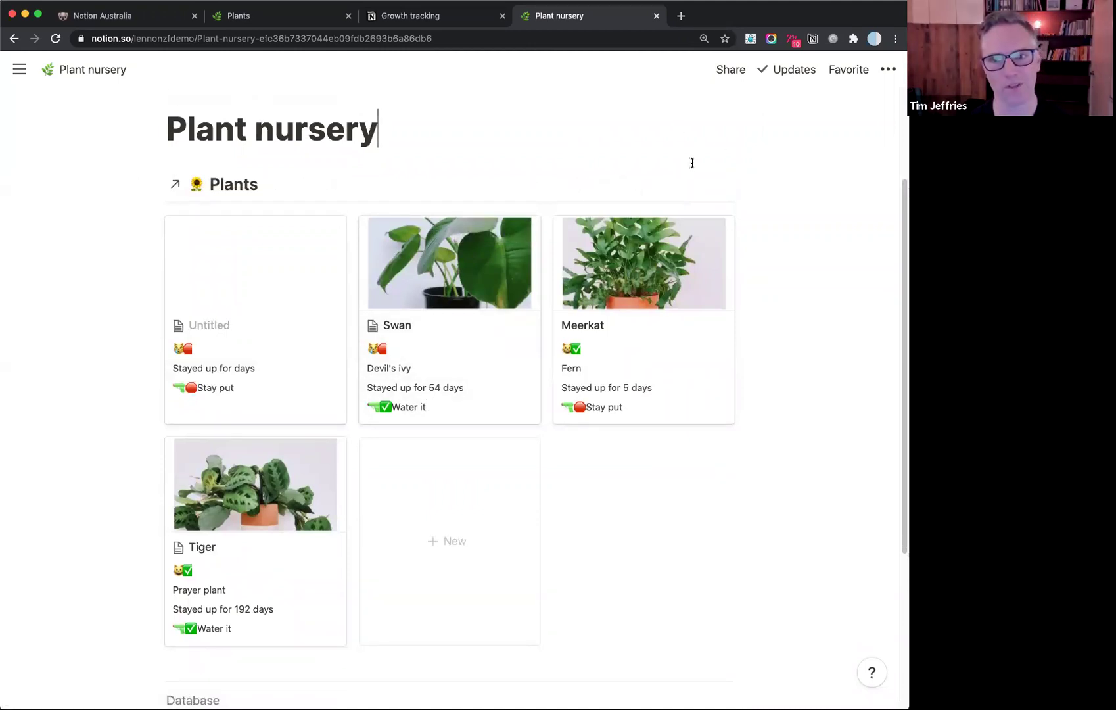
key(ctrl+minus)
key(ctrl+minus)
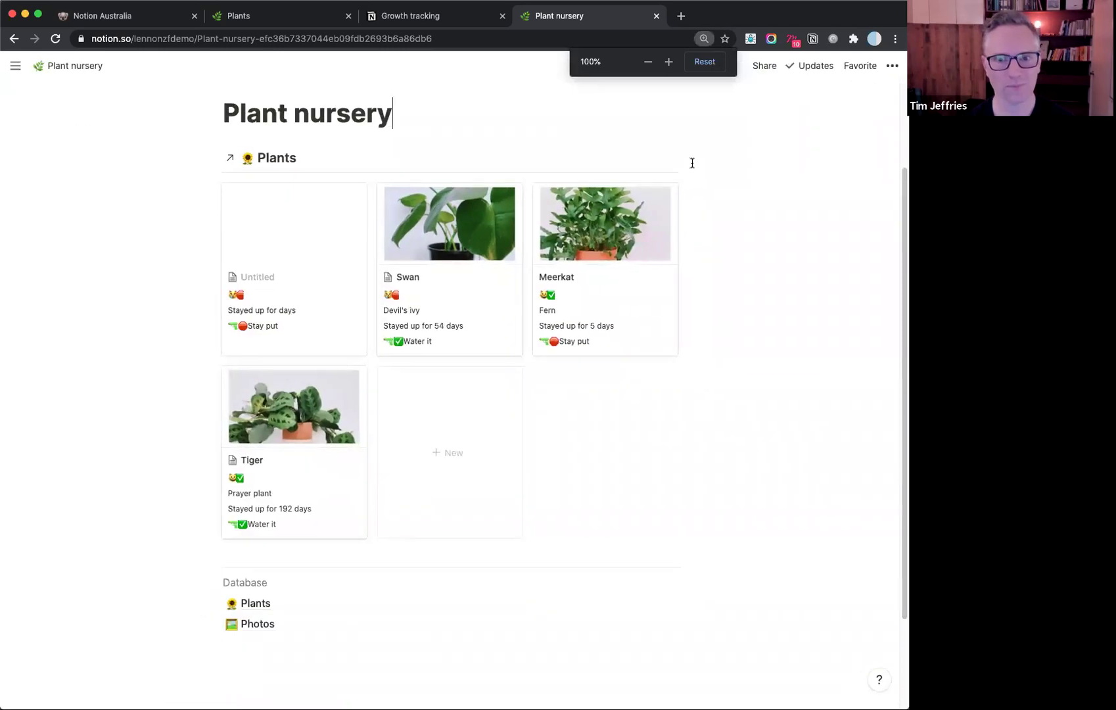
key(ctrl+minus)
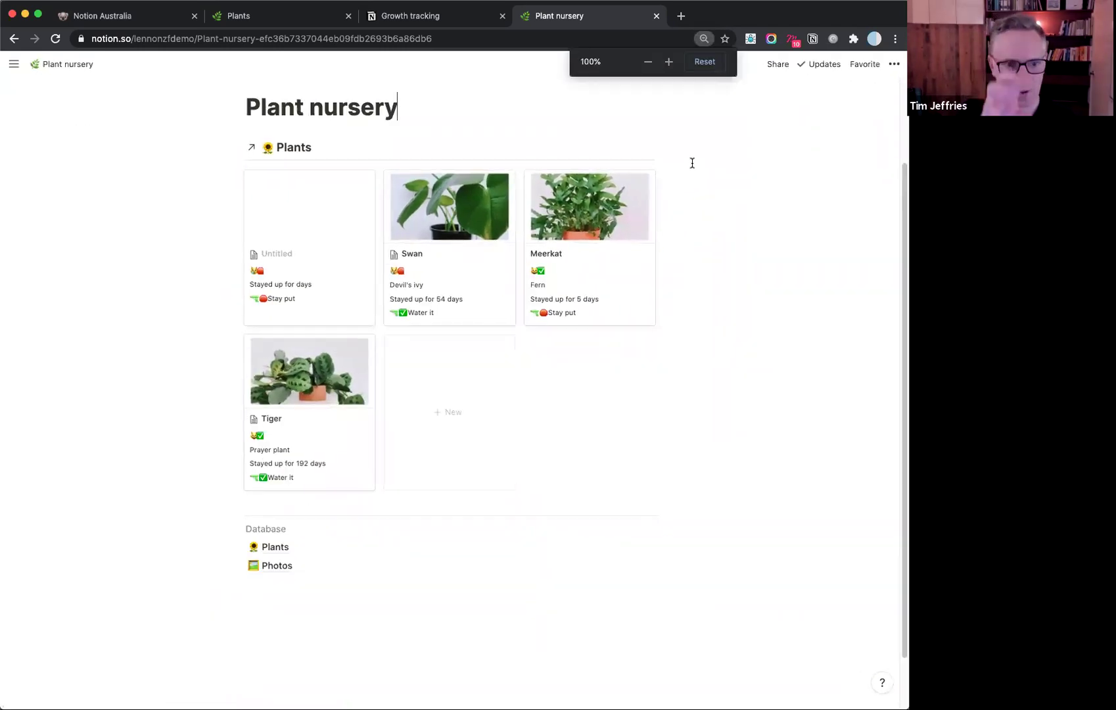
key(ctrl+plus)
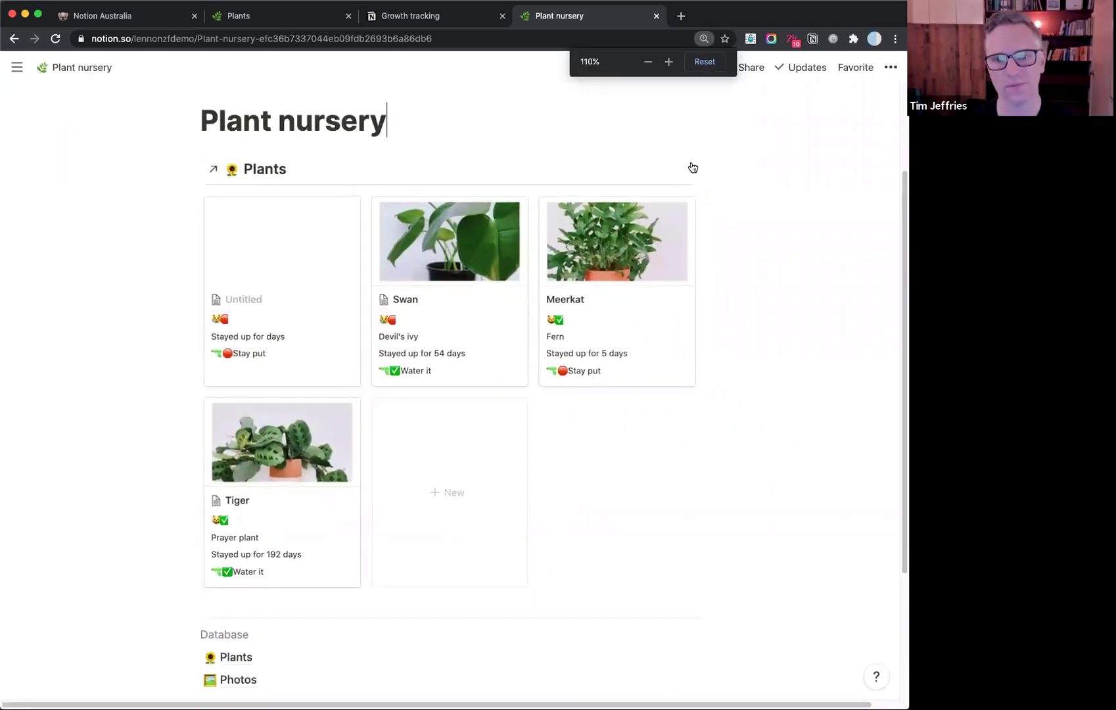
key(ctrl+plus)
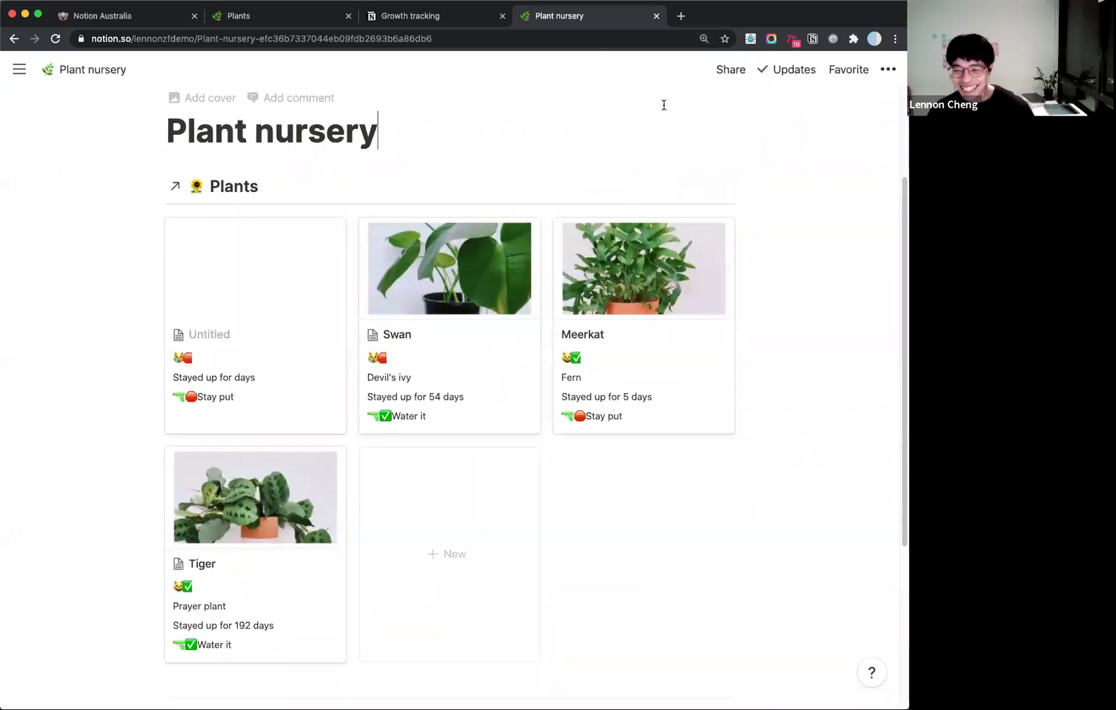
key(ctrl+shift+Tab)
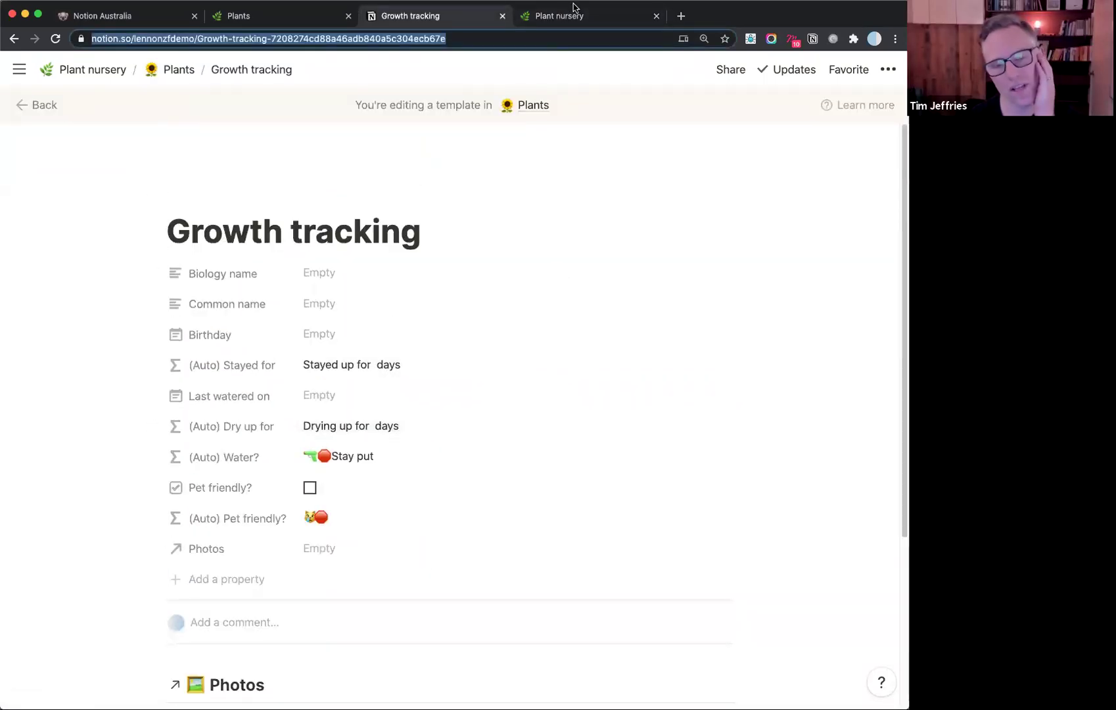
click(573, 11)
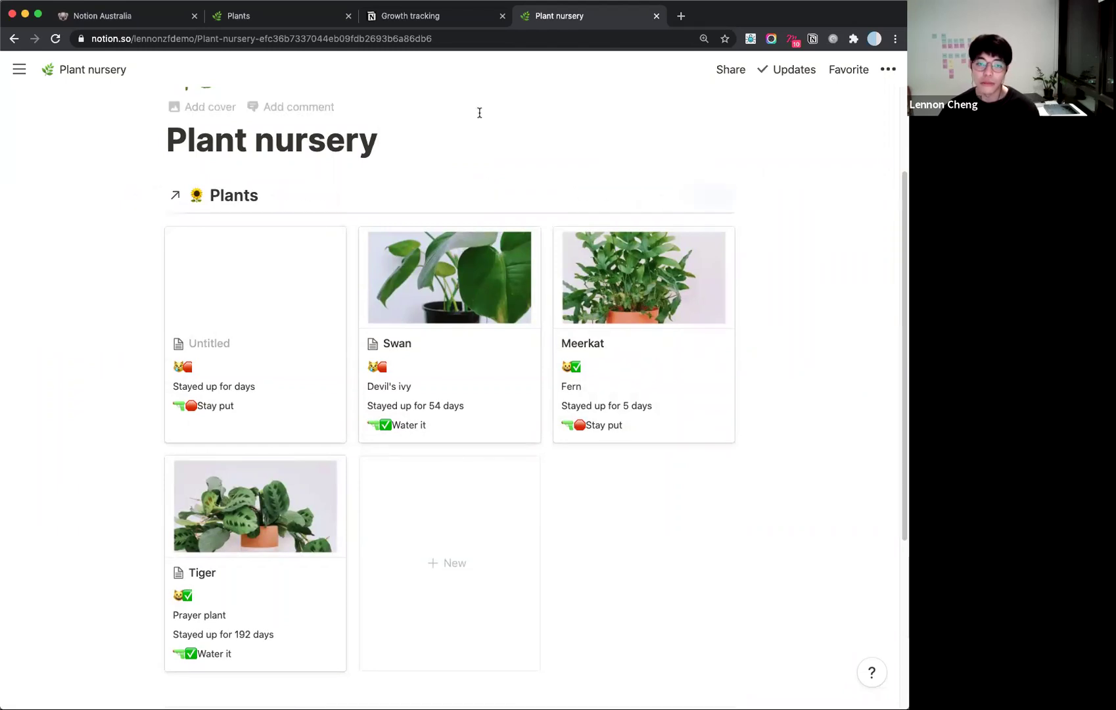
scroll(498, 184, down, 4)
scroll(503, 180, up, 6)
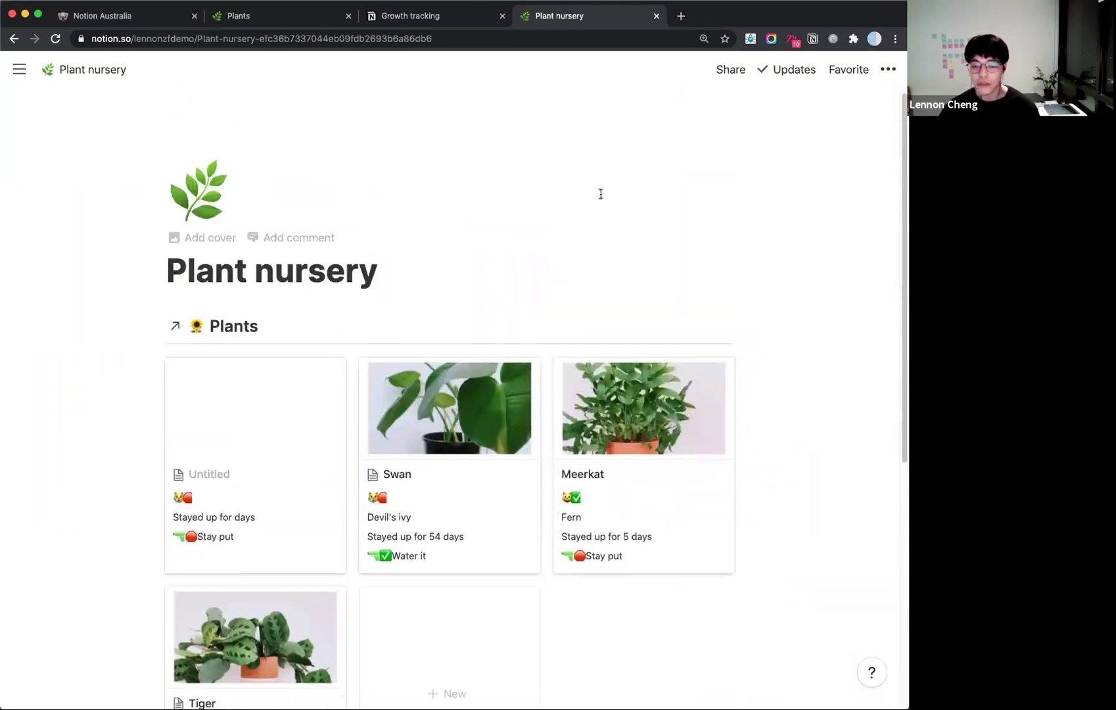
scroll(601, 193, down, 2)
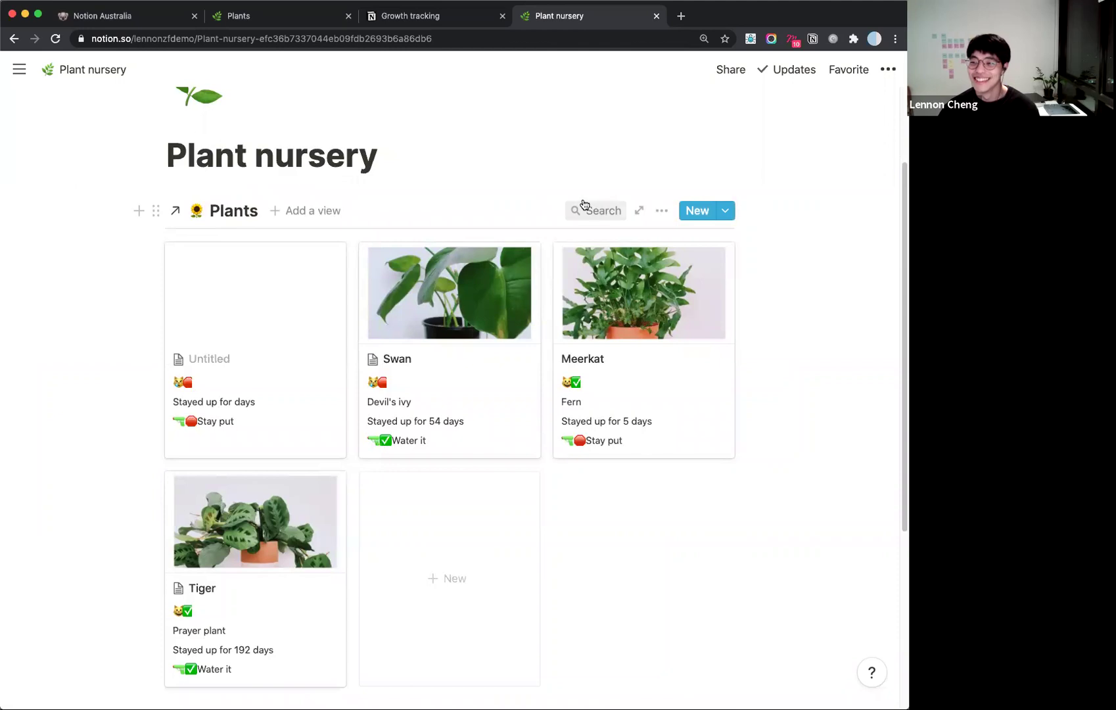
scroll(540, 295, down, 1)
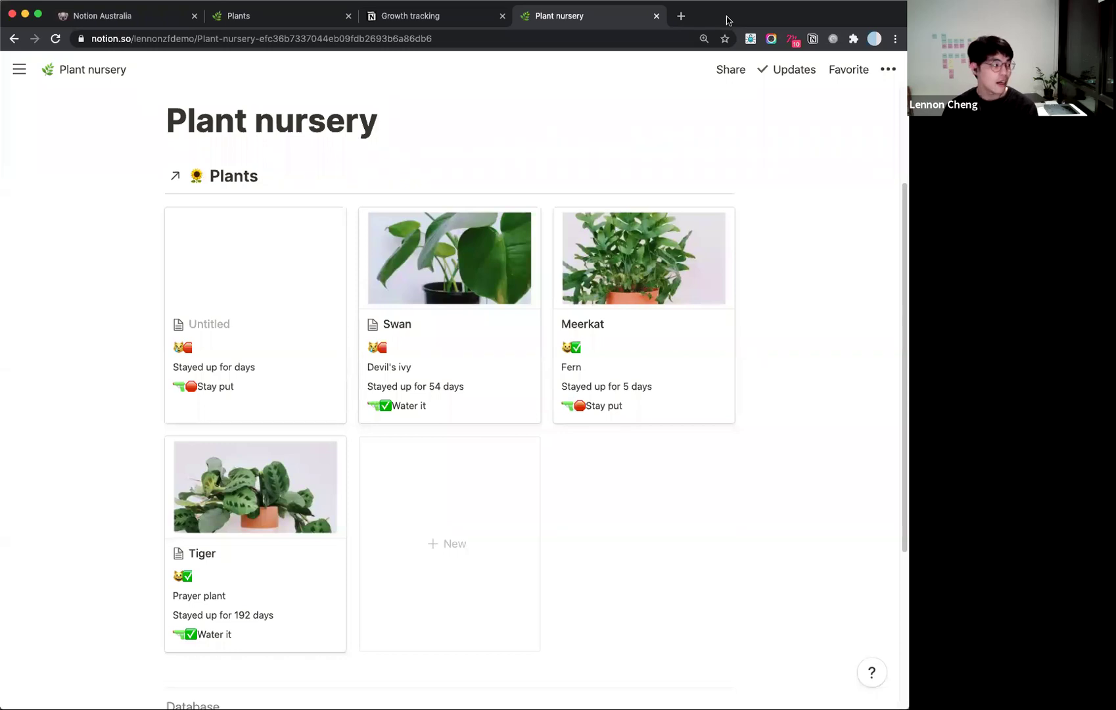
Open the untitled plant in the Plants gallery and add a new property of type Select.
click(342, 392)
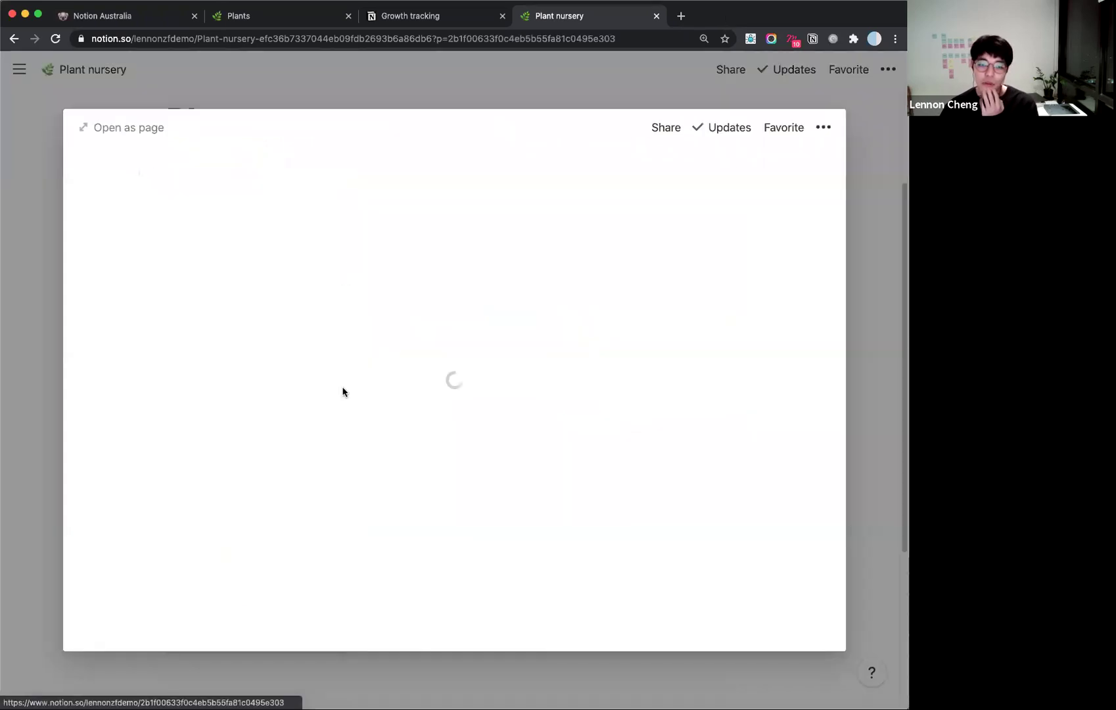
click(184, 523)
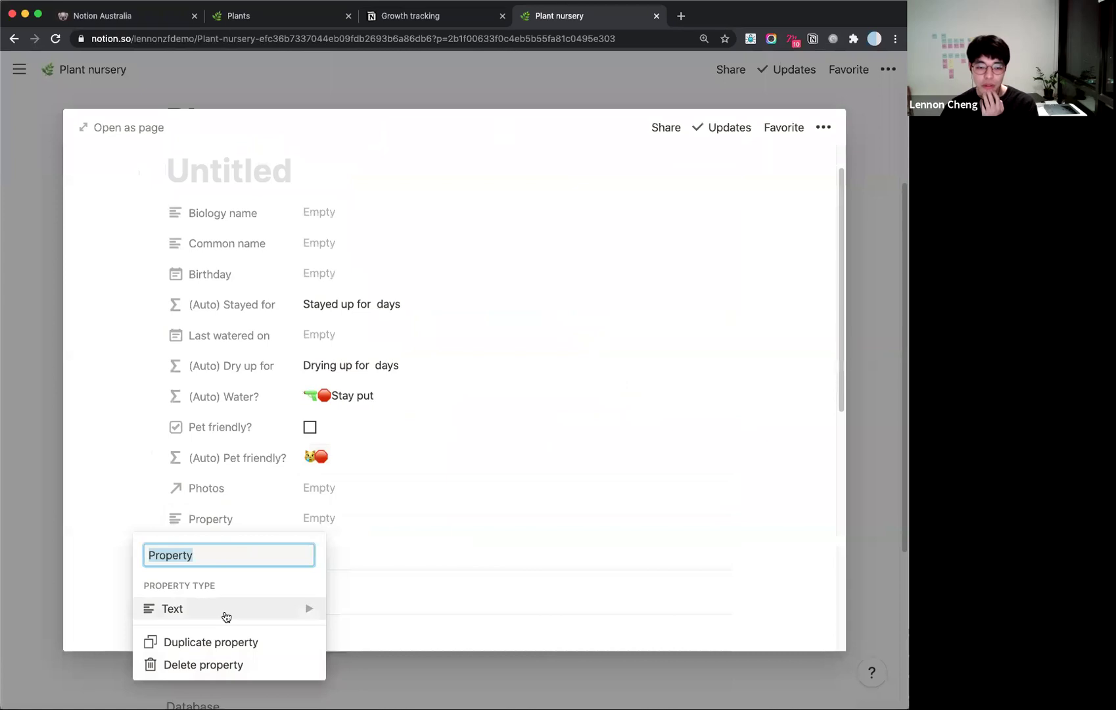
mouse_move(226, 617)
click(376, 415)
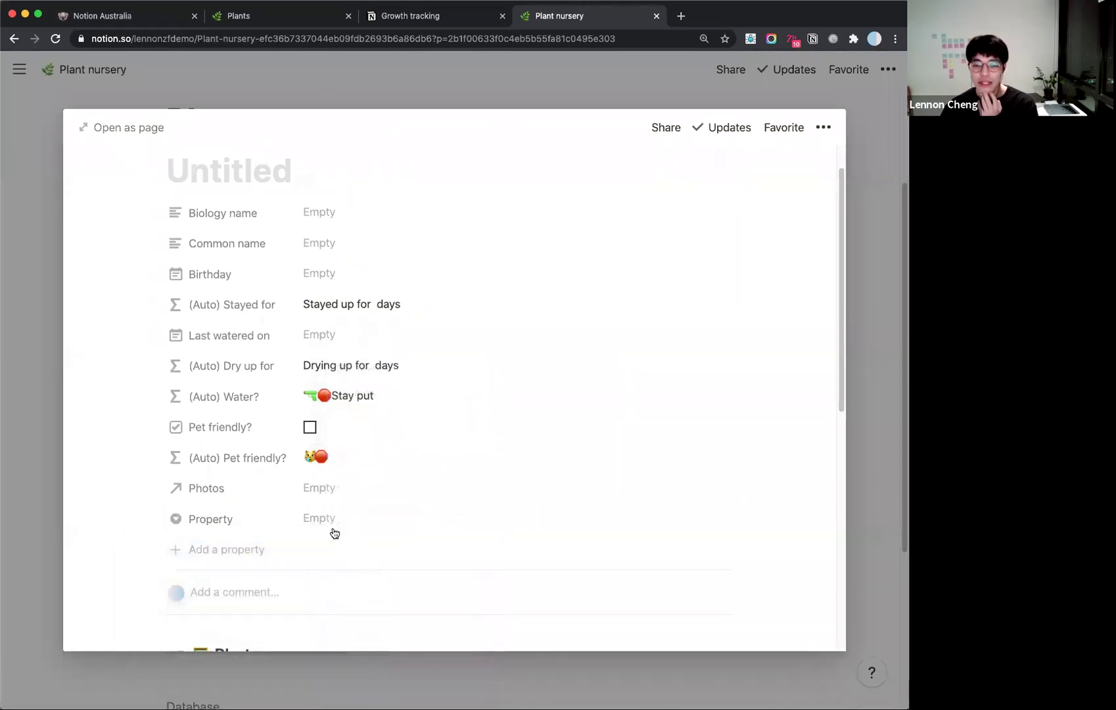
click(306, 503)
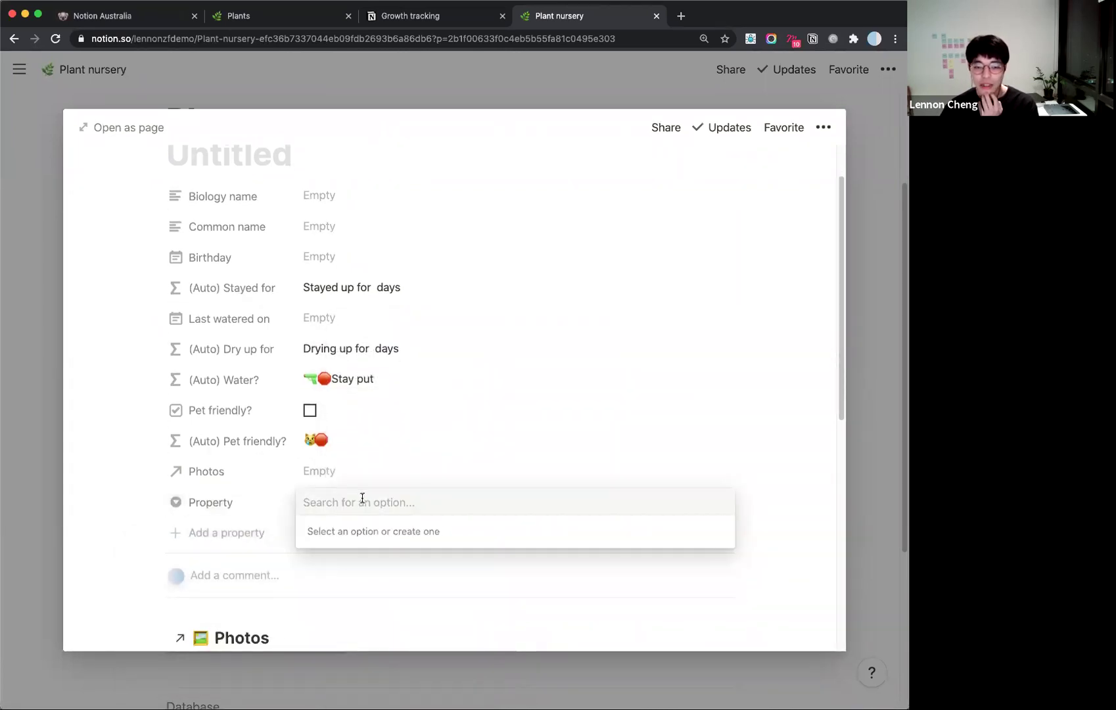
Name the new Select property "Ligthing condition" and close the untitled plant's page.
click(224, 509)
click(224, 508)
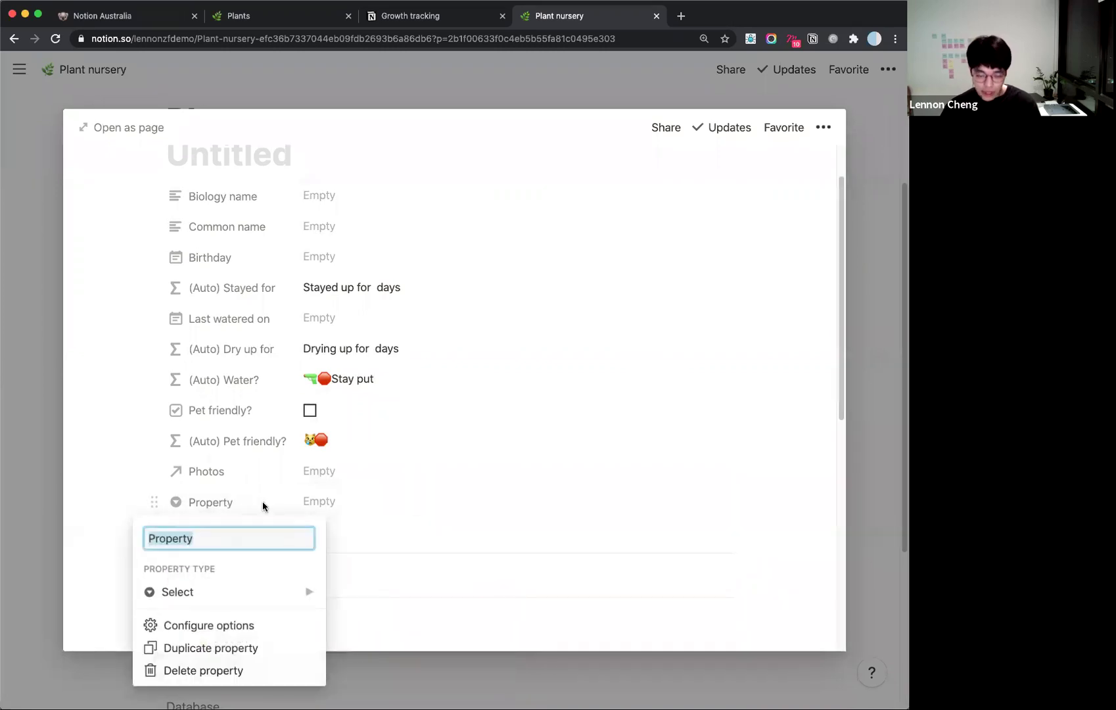
text(Ligthi)
key(BackSpace)
key(BackSpace)
text(ing condition)
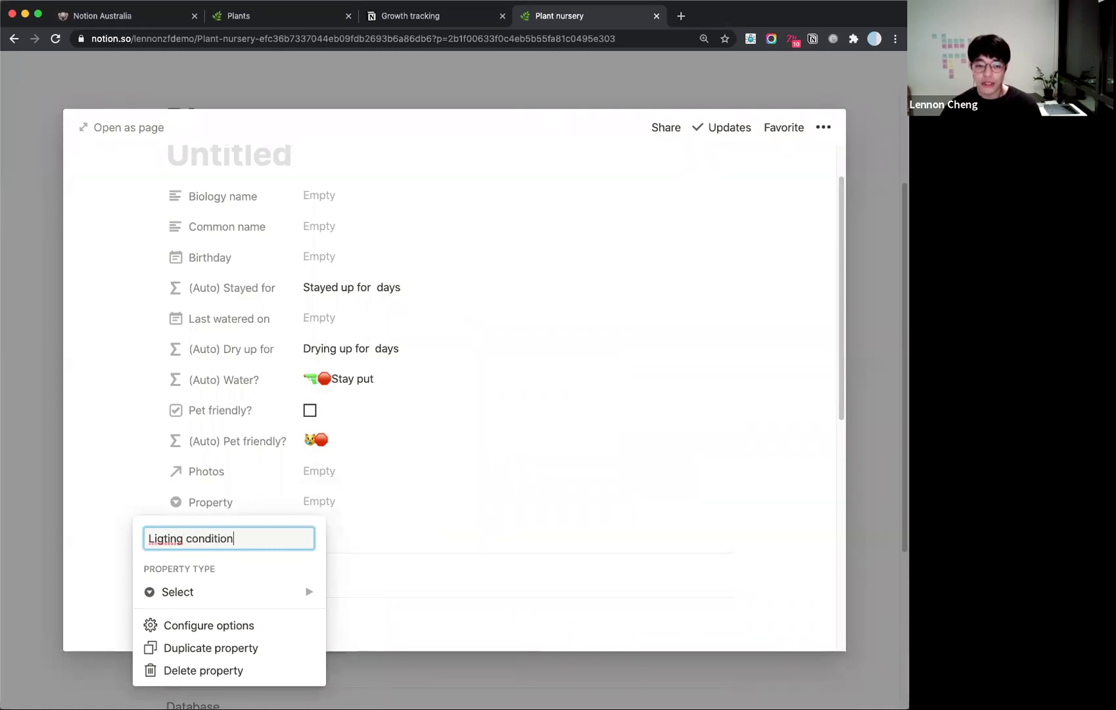
click(167, 539)
text(h)
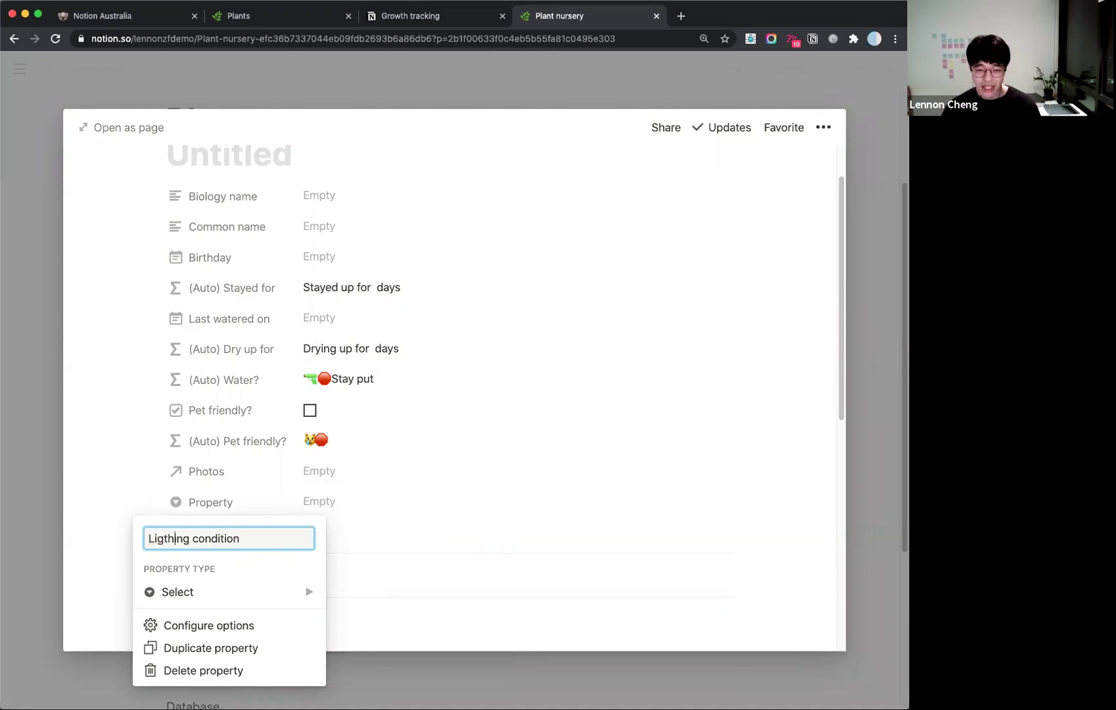
key(Return)
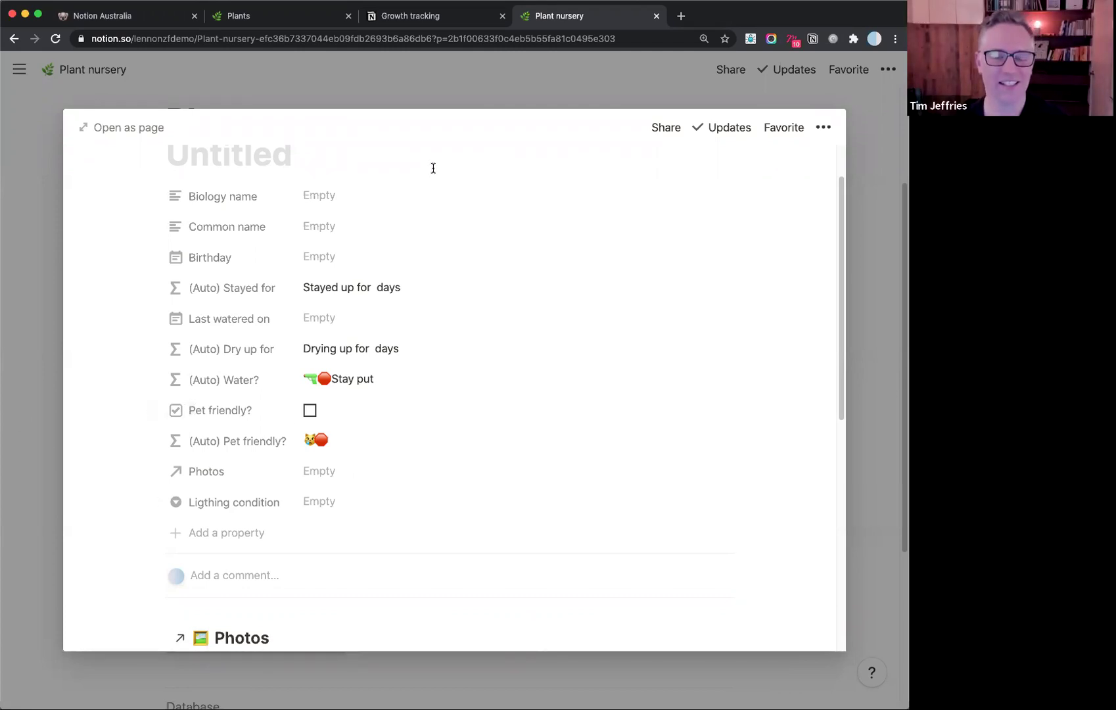
click(413, 89)
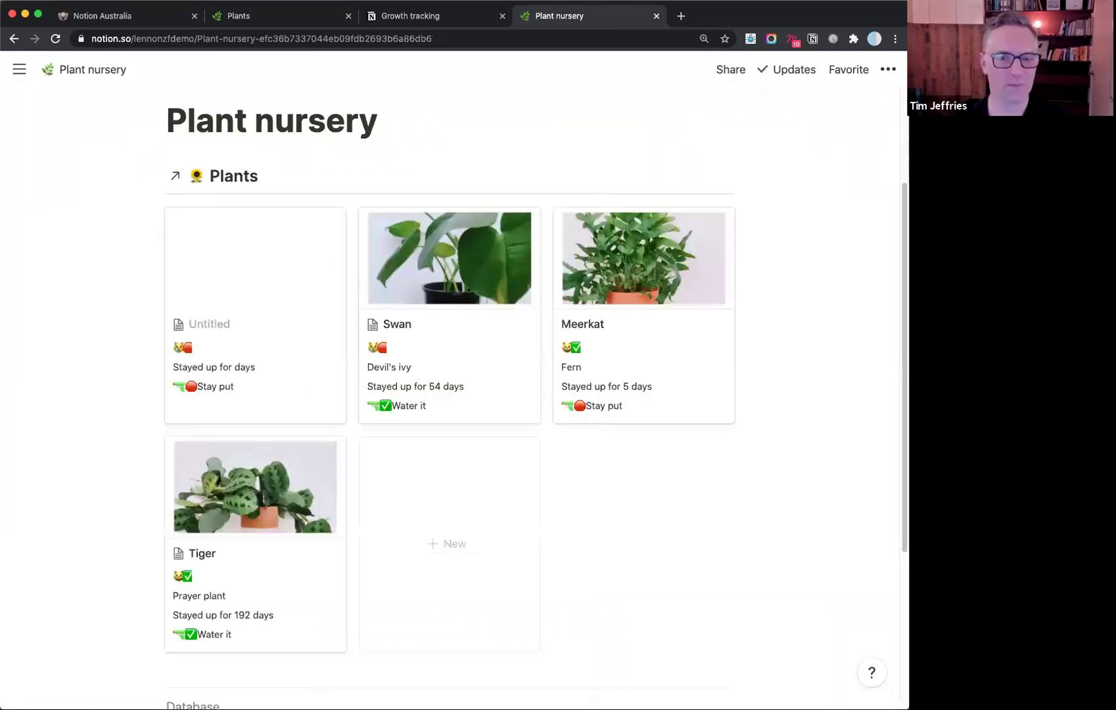